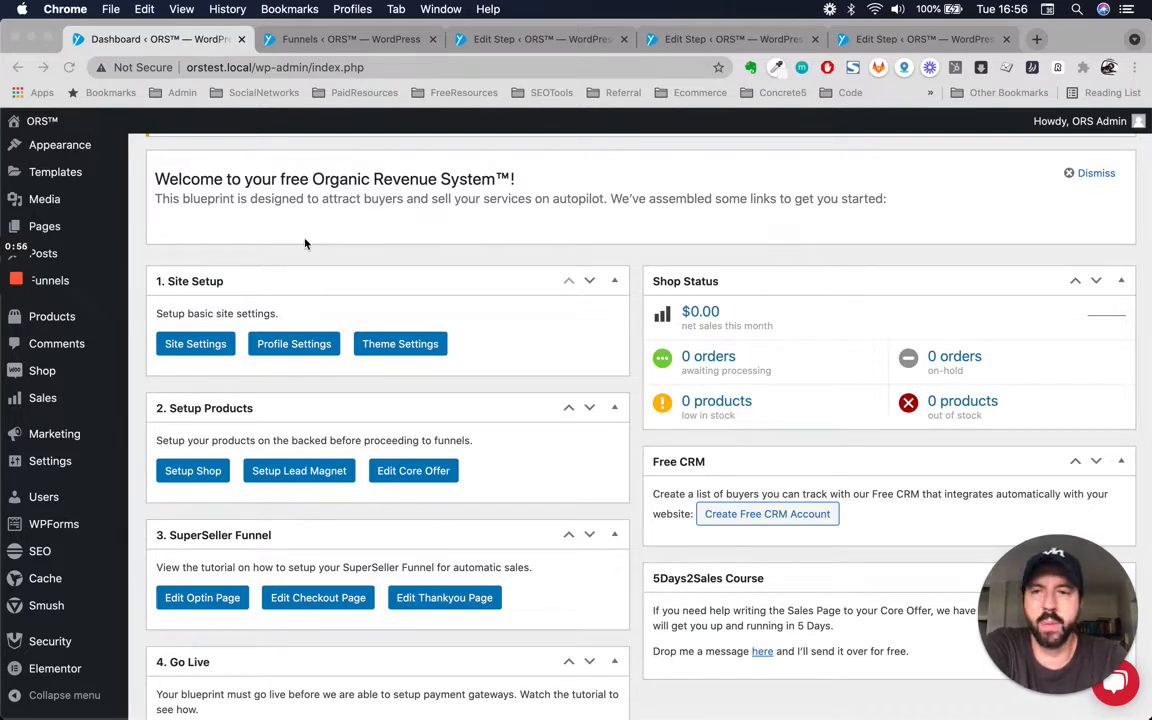
Examine the ORS dashboard's welcome and setup sections.
click(331, 250)
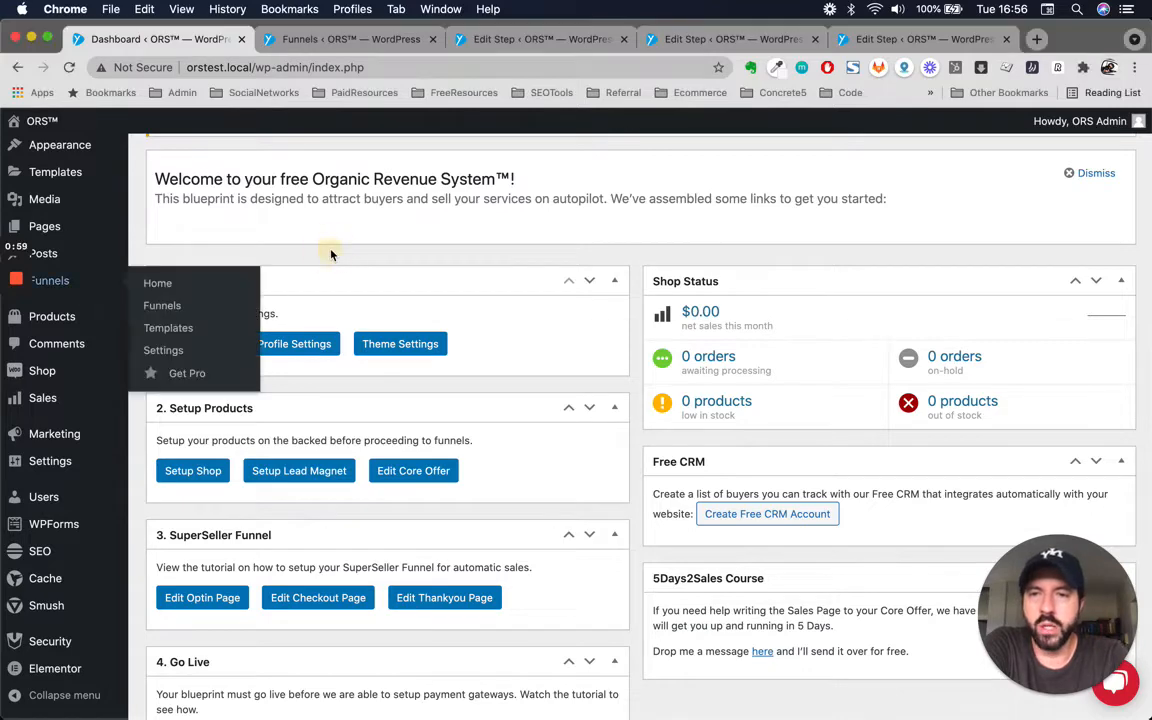
scroll(331, 250, down, 1)
scroll(331, 250, up, 1)
scroll(331, 254, up, 2)
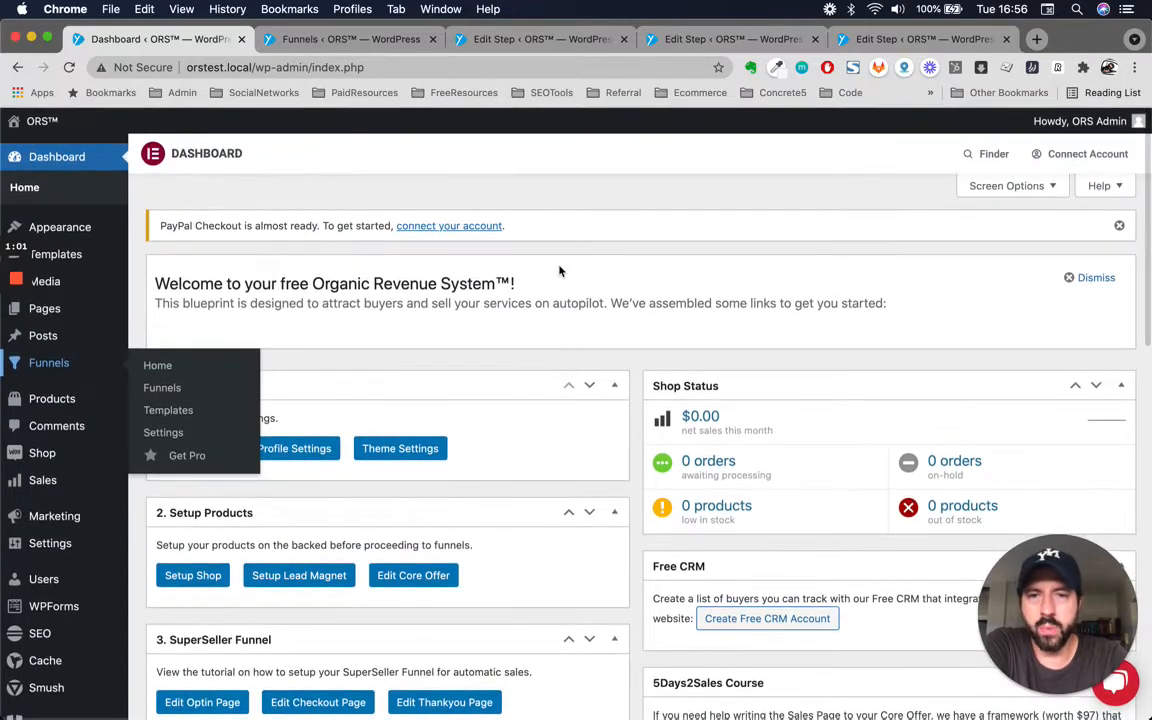
scroll(470, 398, down, 3)
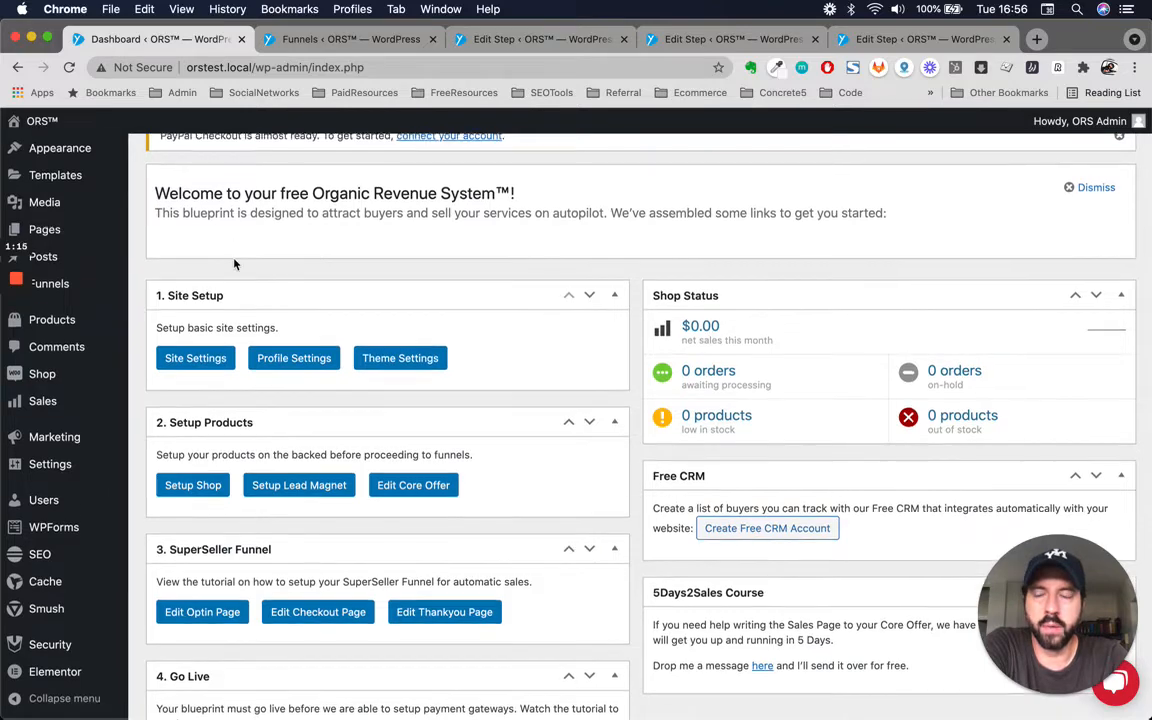
scroll(234, 240, up, 2)
scroll(240, 265, down, 1)
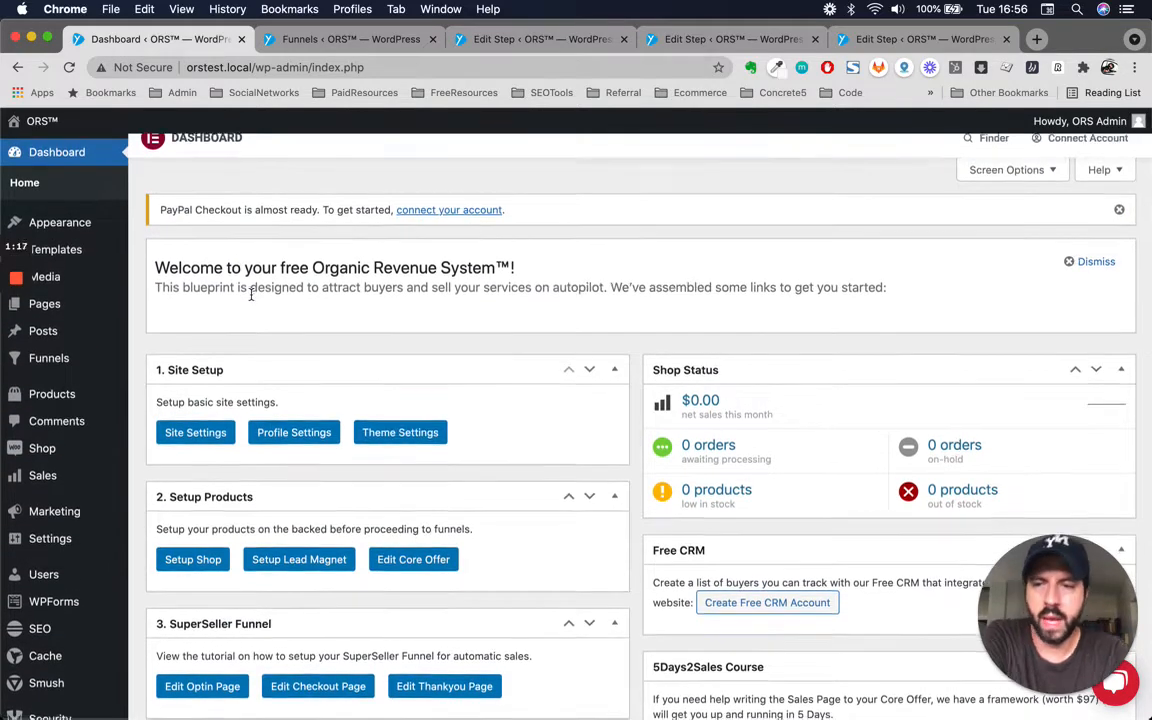
scroll(249, 293, up, 2)
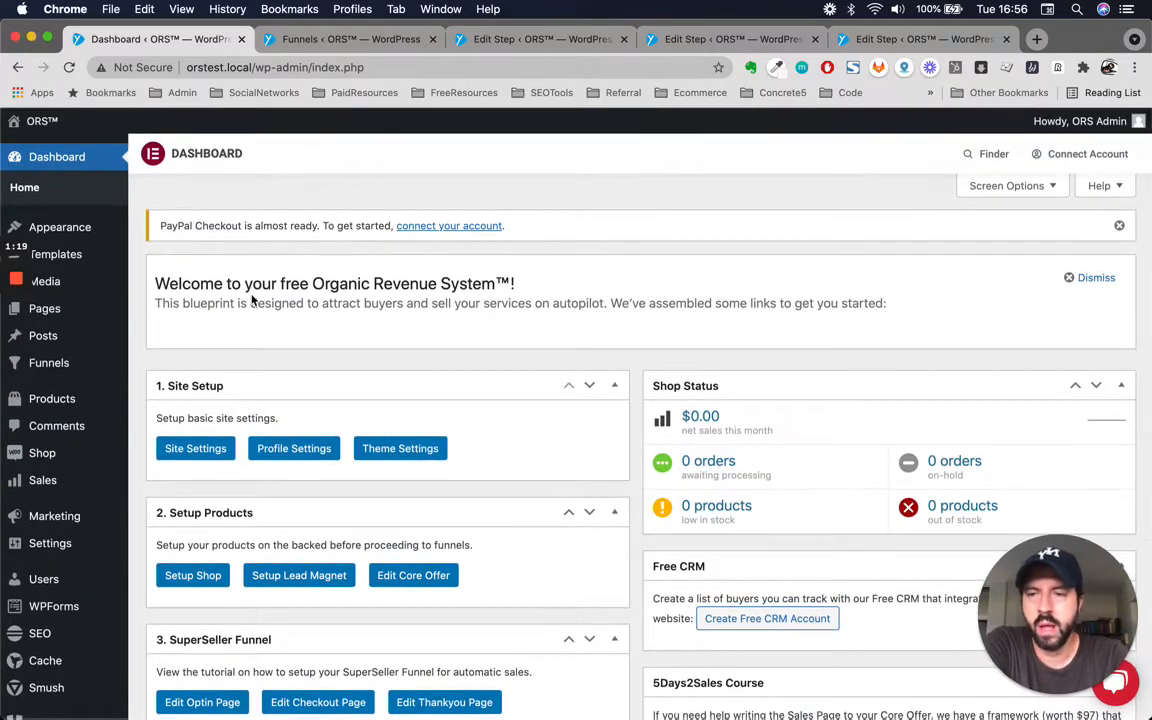
Open the SuperSeller Funnel (automatic sales) in the CartFlows funnel editor.
mouse_move(36, 362)
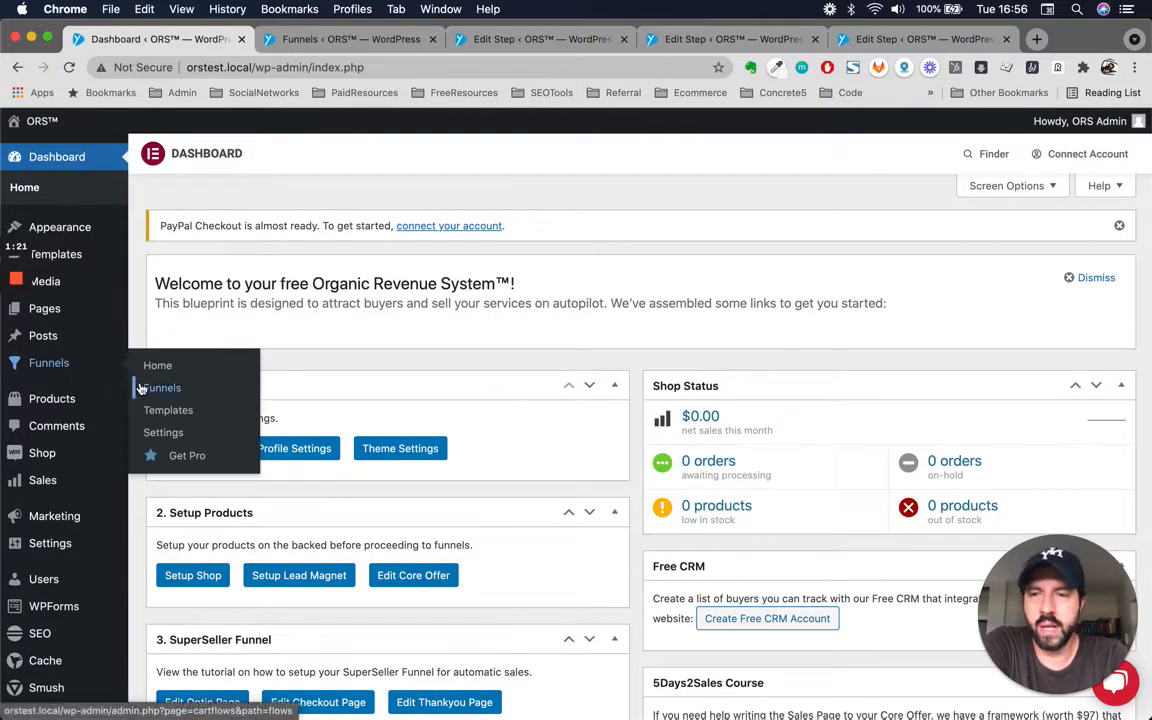
click(352, 42)
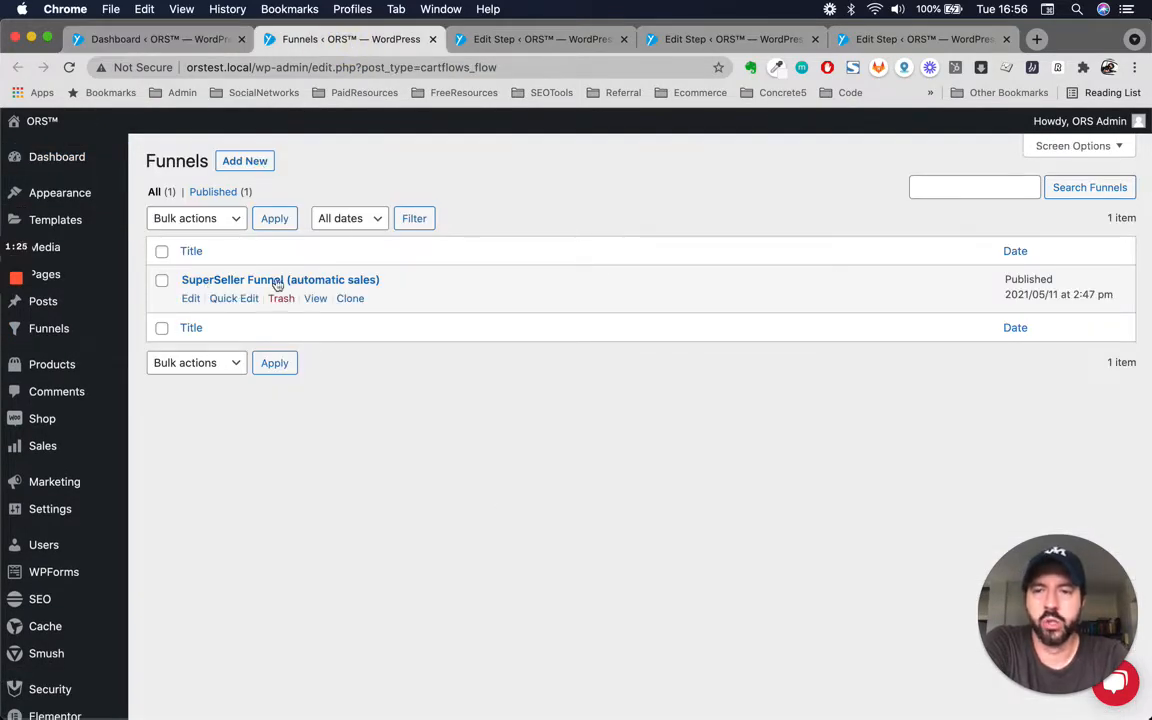
click(192, 301)
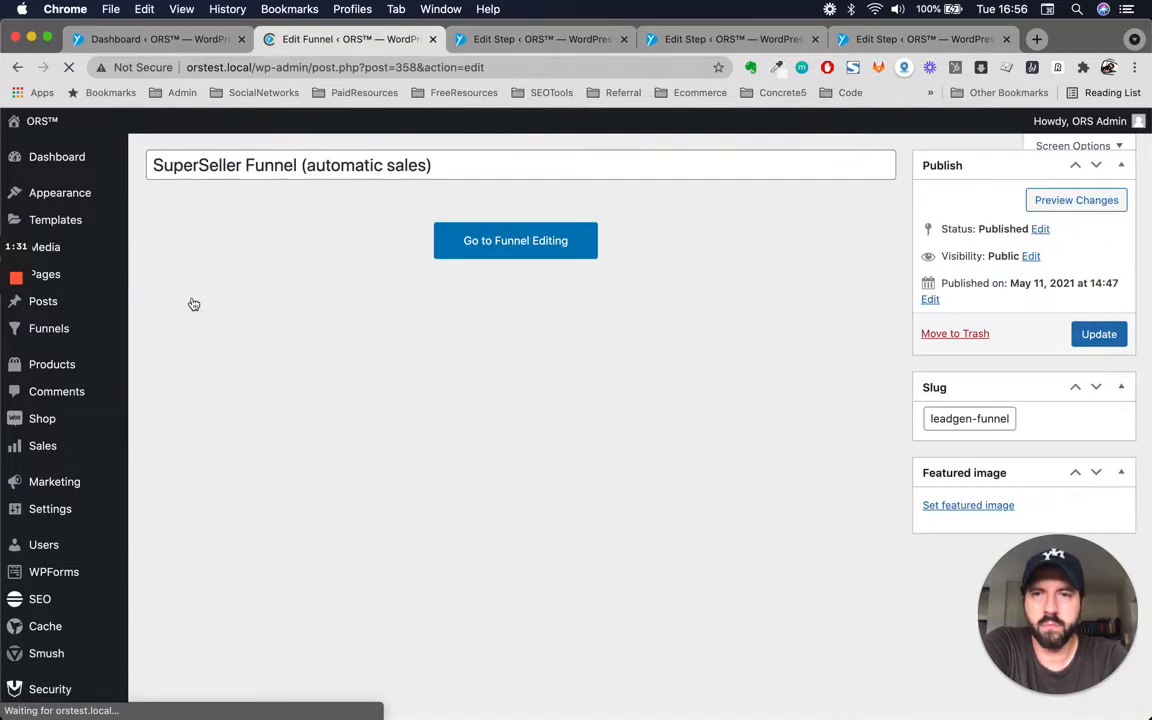
click(518, 278)
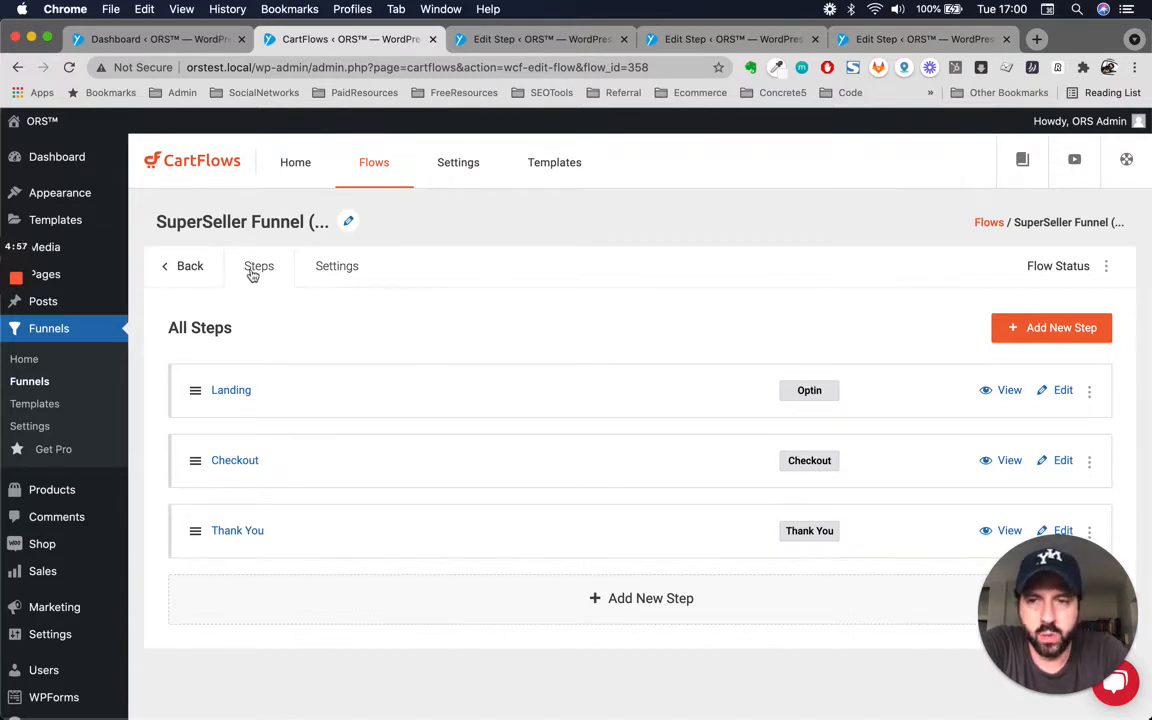
Open the CartFlows global Settings page in a new browser tab.
right_click(451, 166)
click(490, 170)
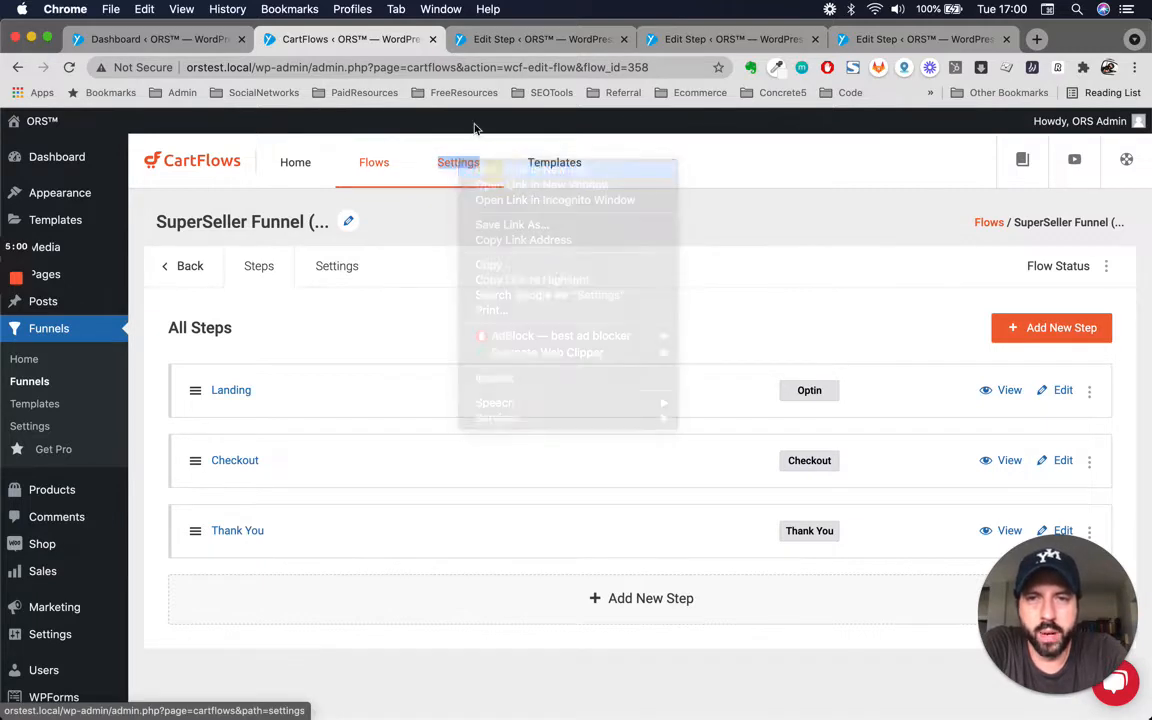
click(478, 40)
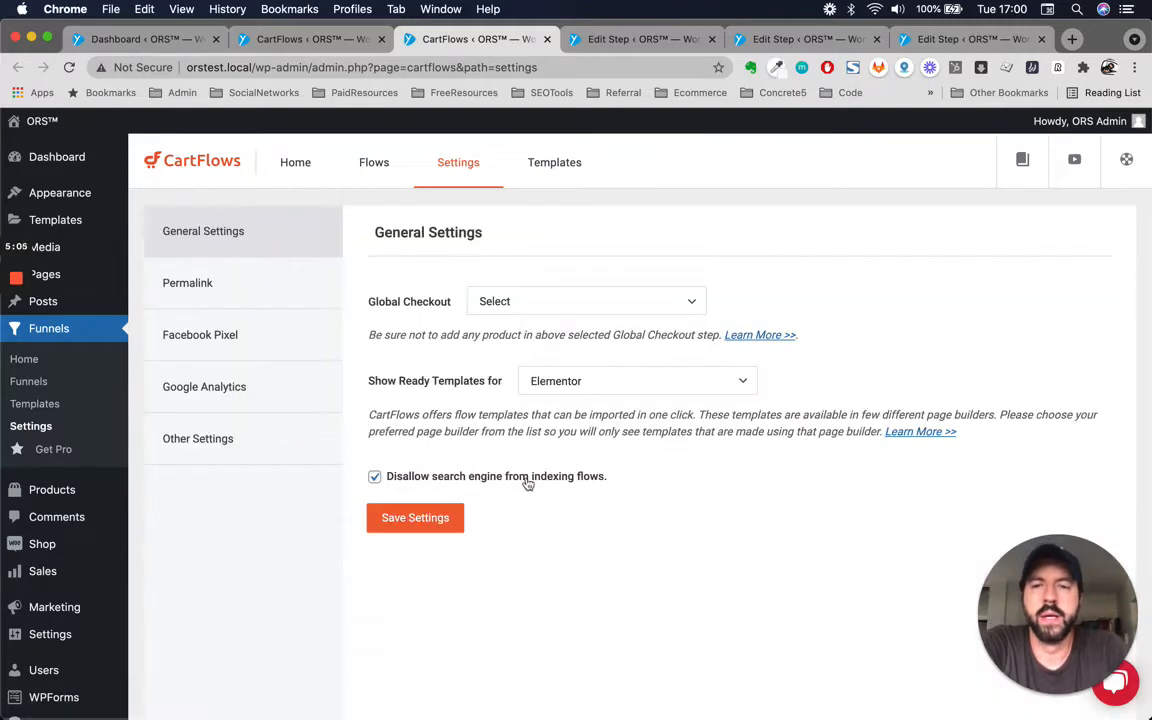
Review the Global Checkout options without changing the selection.
click(572, 310)
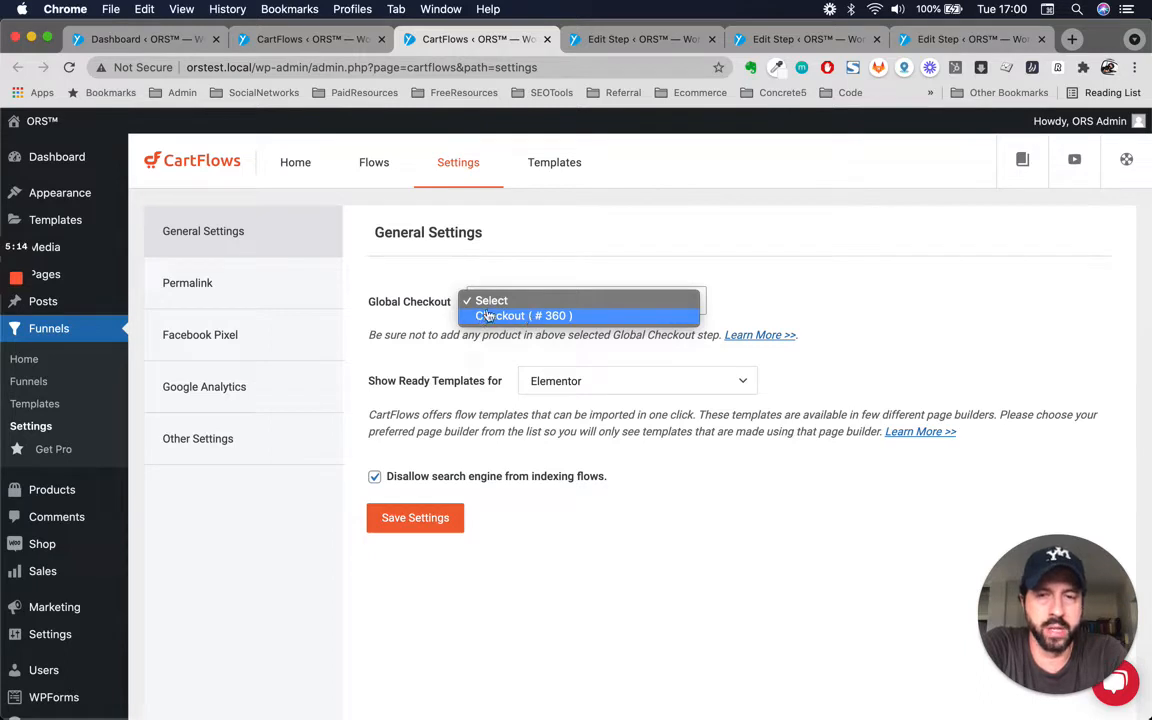
click(415, 287)
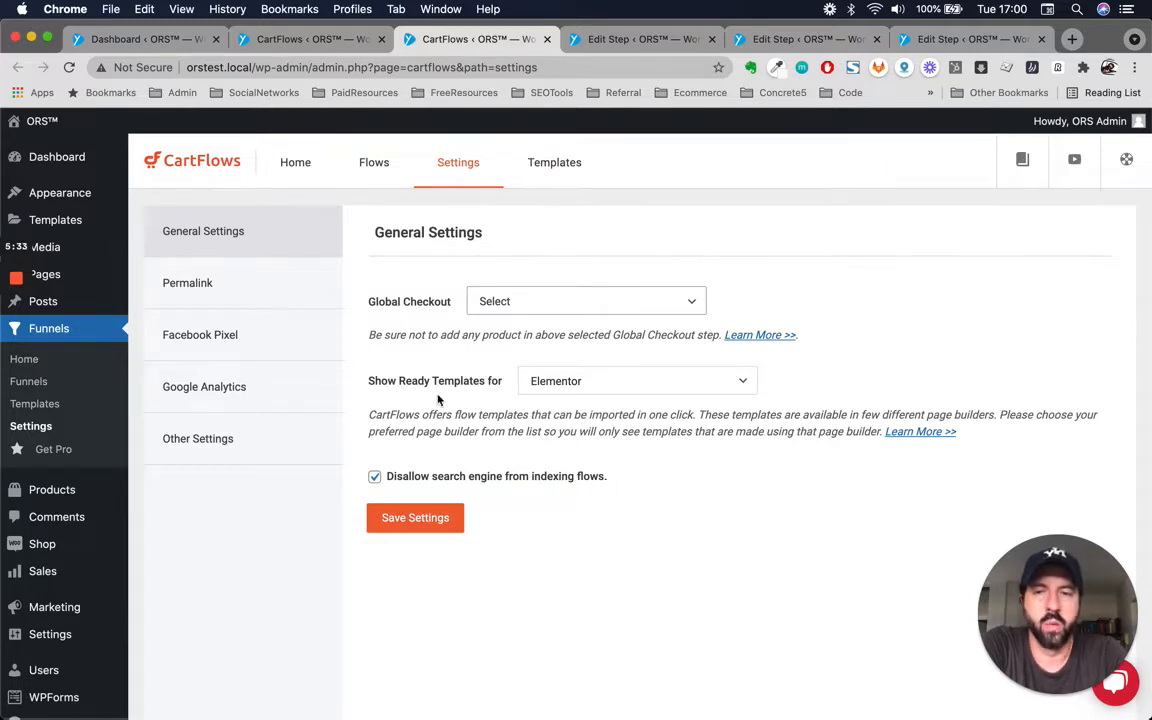
scroll(438, 400, up, 1)
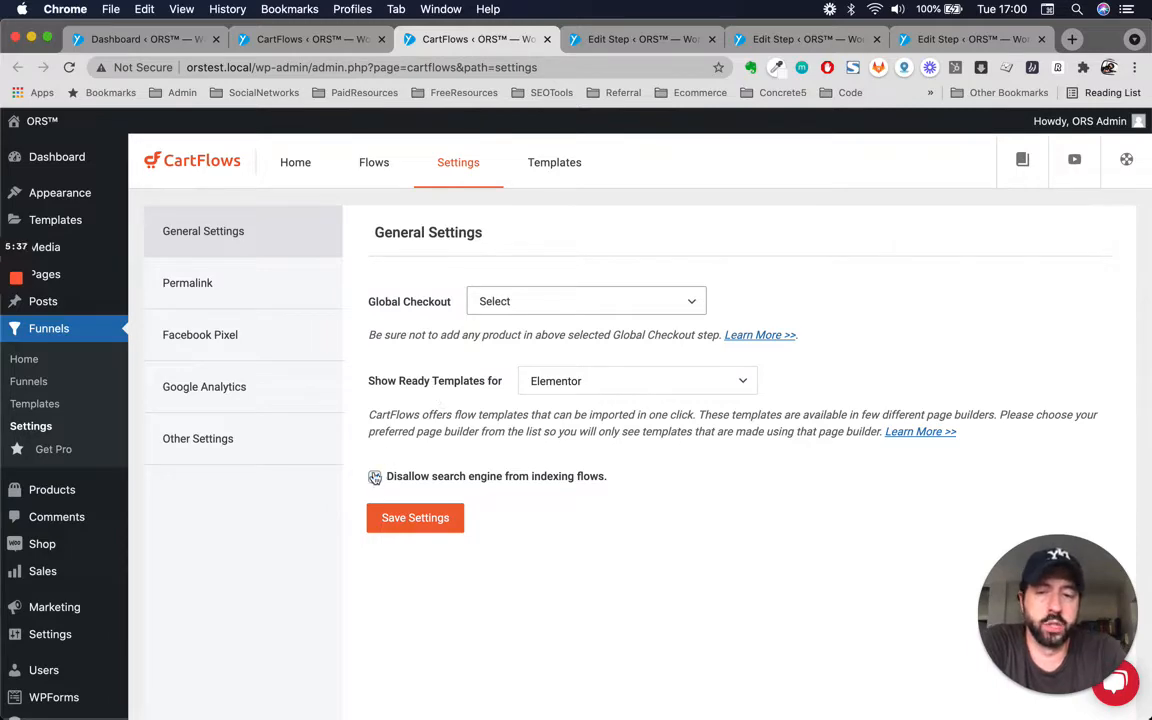
Review the CartFlows Permalink settings and post type permalink bases.
click(238, 289)
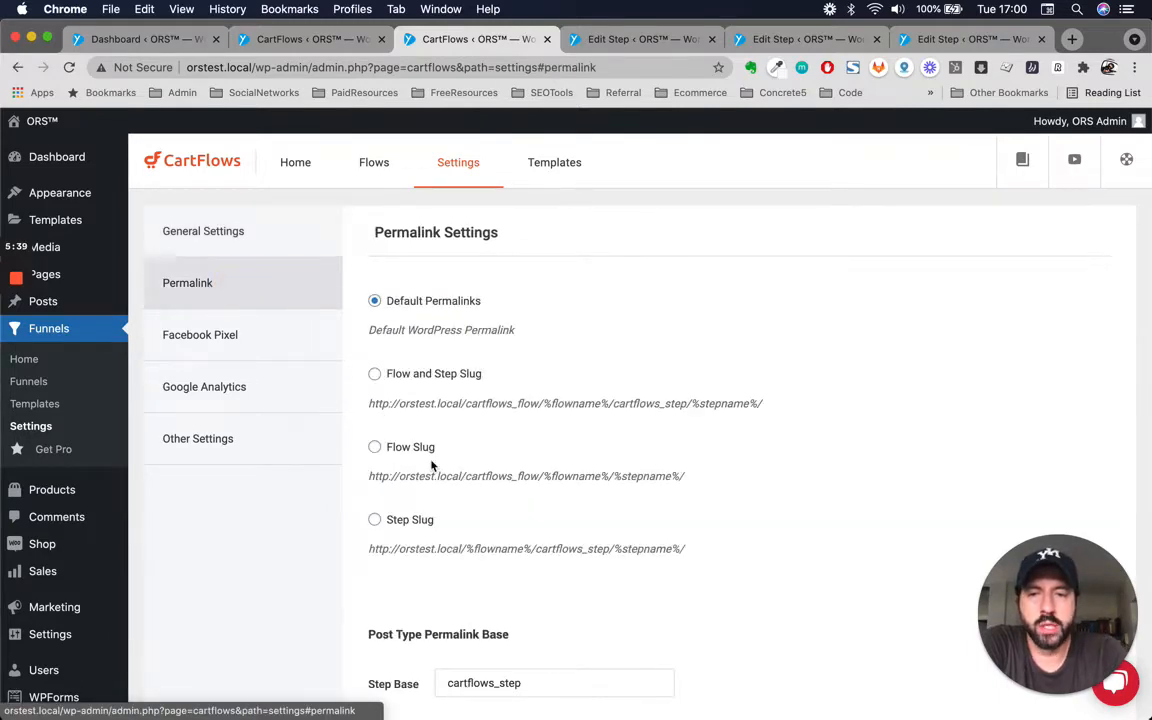
scroll(432, 462, down, 5)
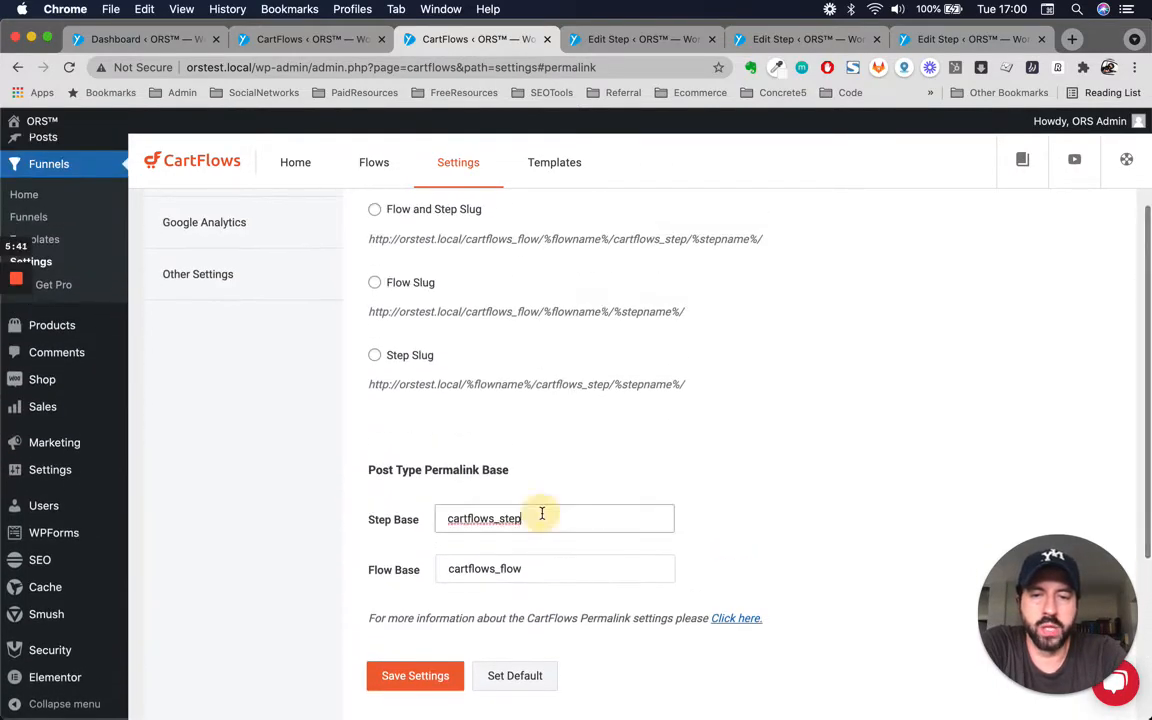
scroll(540, 512, up, 3)
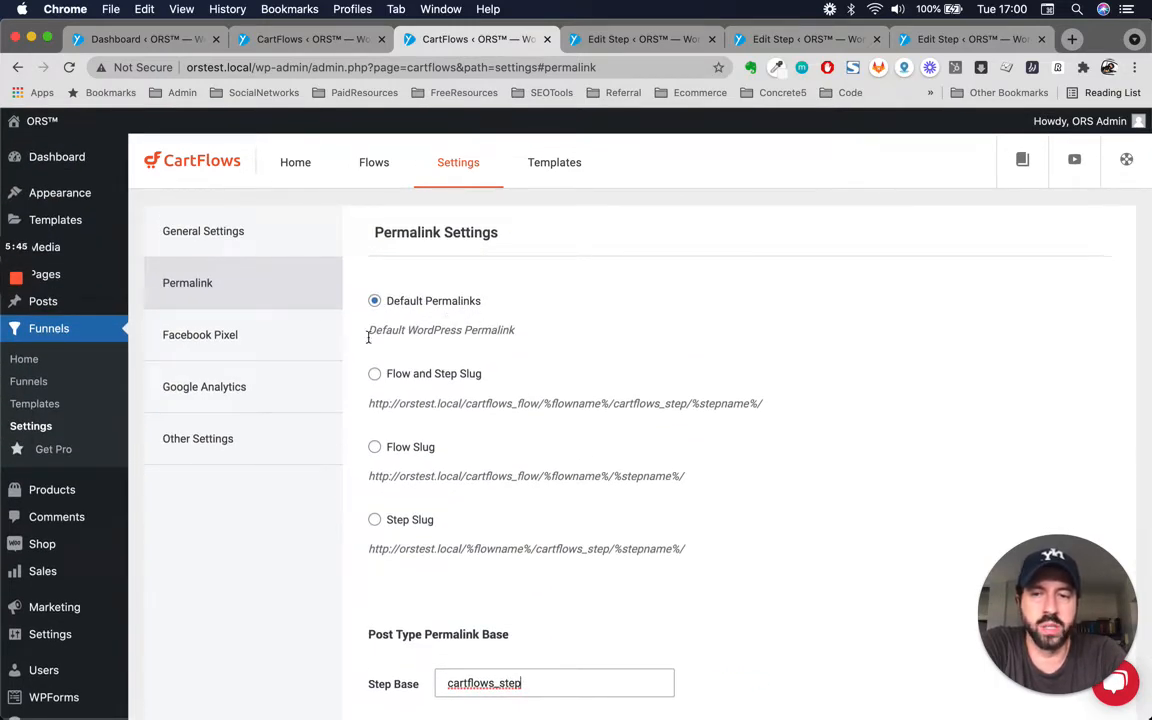
scroll(519, 393, down, 1)
scroll(520, 392, down, 4)
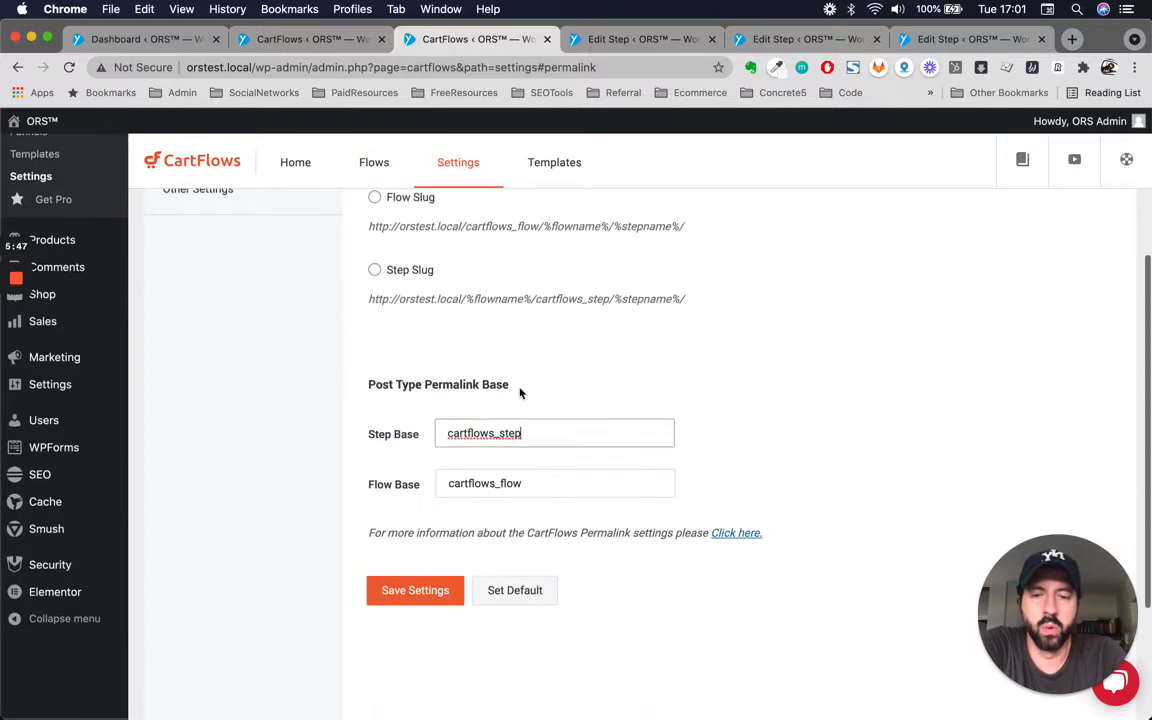
scroll(520, 392, up, 5)
Enable Facebook Pixel tracking for CartFlows pages and select the Facebook pixel ID field.
click(228, 346)
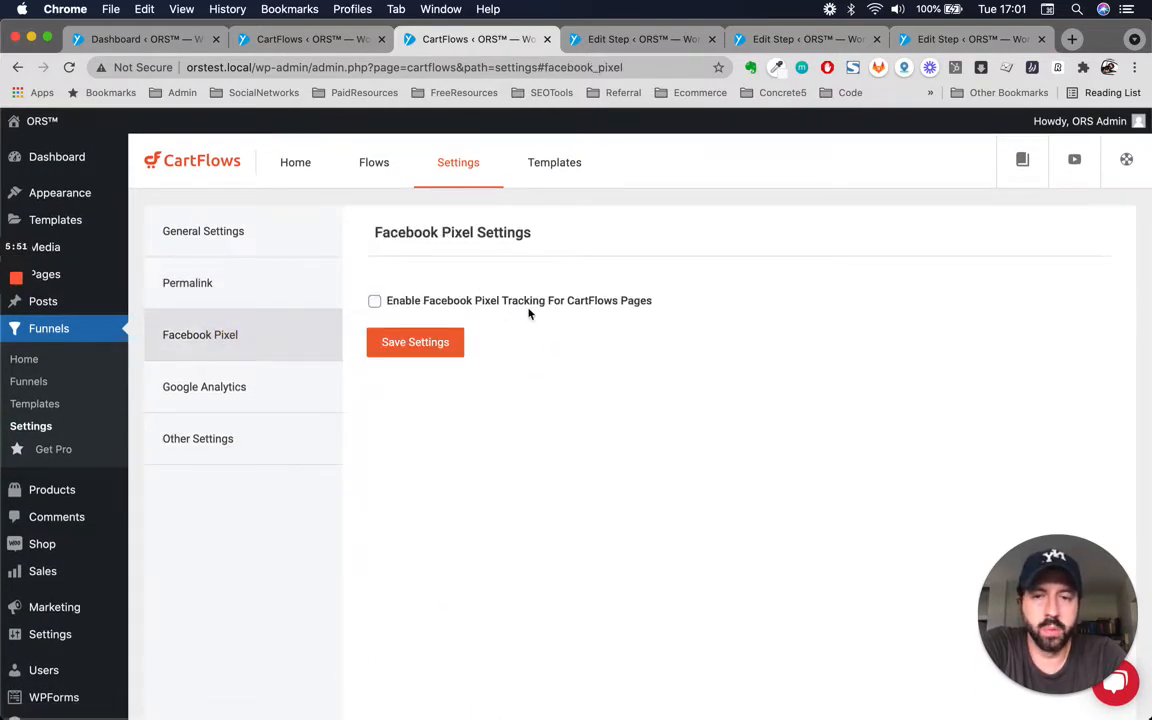
click(377, 302)
scroll(676, 527, down, 1)
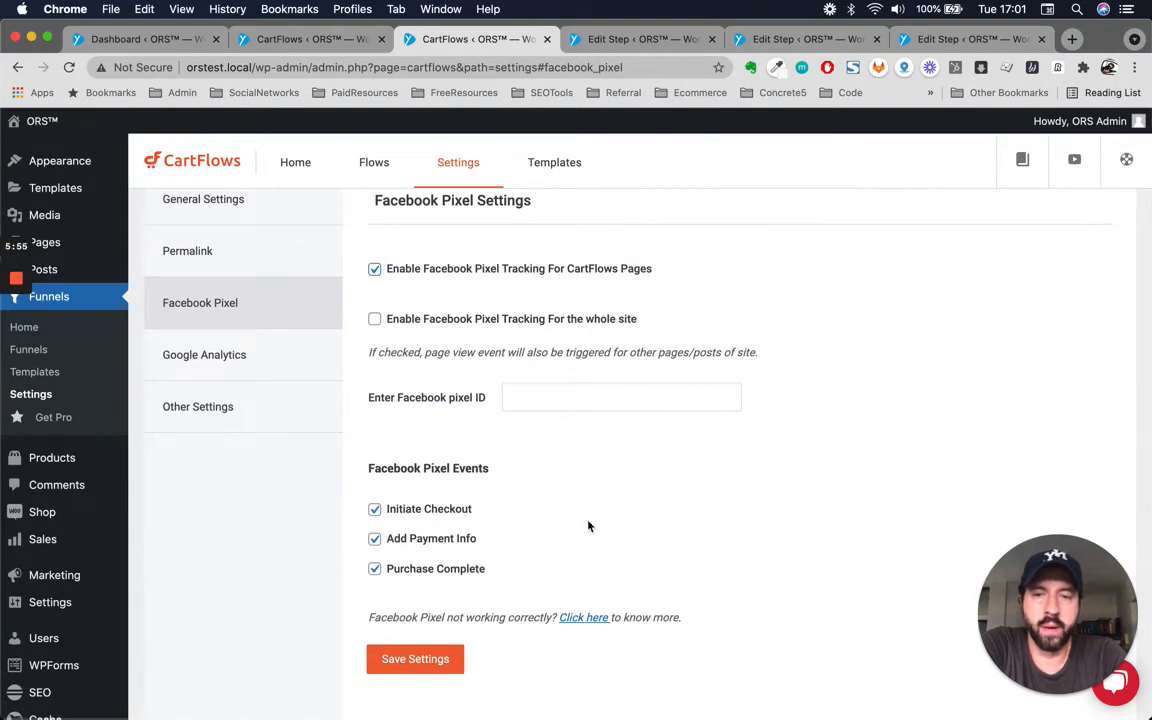
click(575, 403)
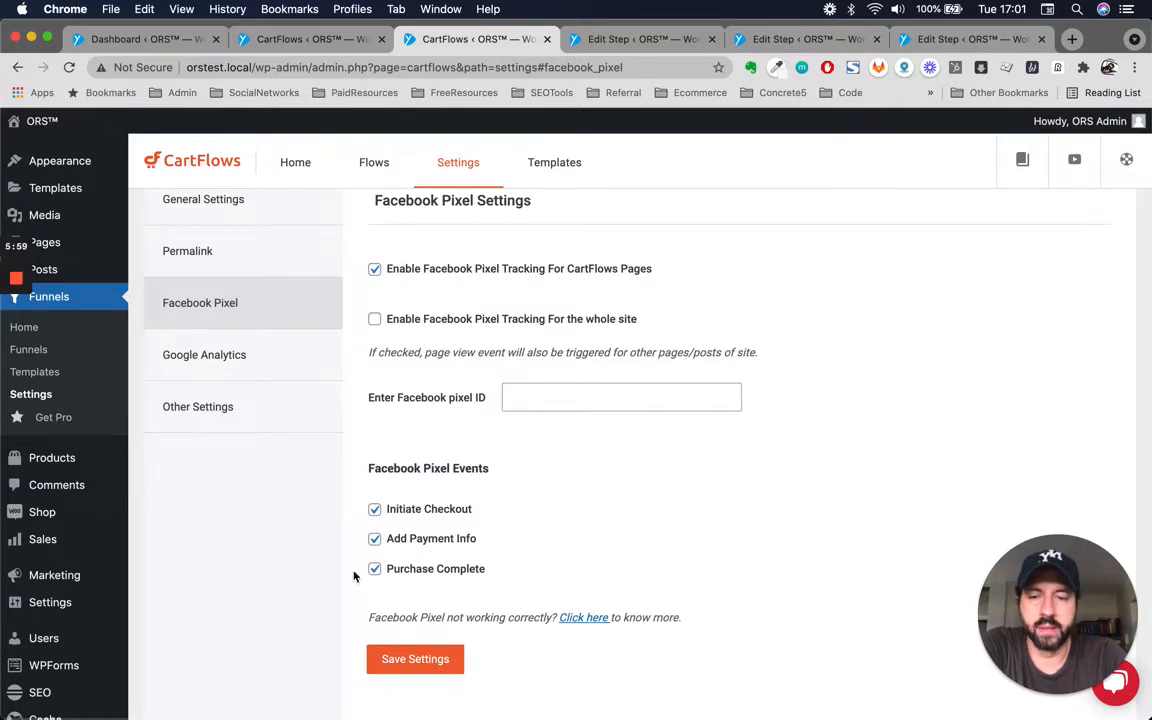
Review the Other Settings section, then close the global settings tab.
click(221, 406)
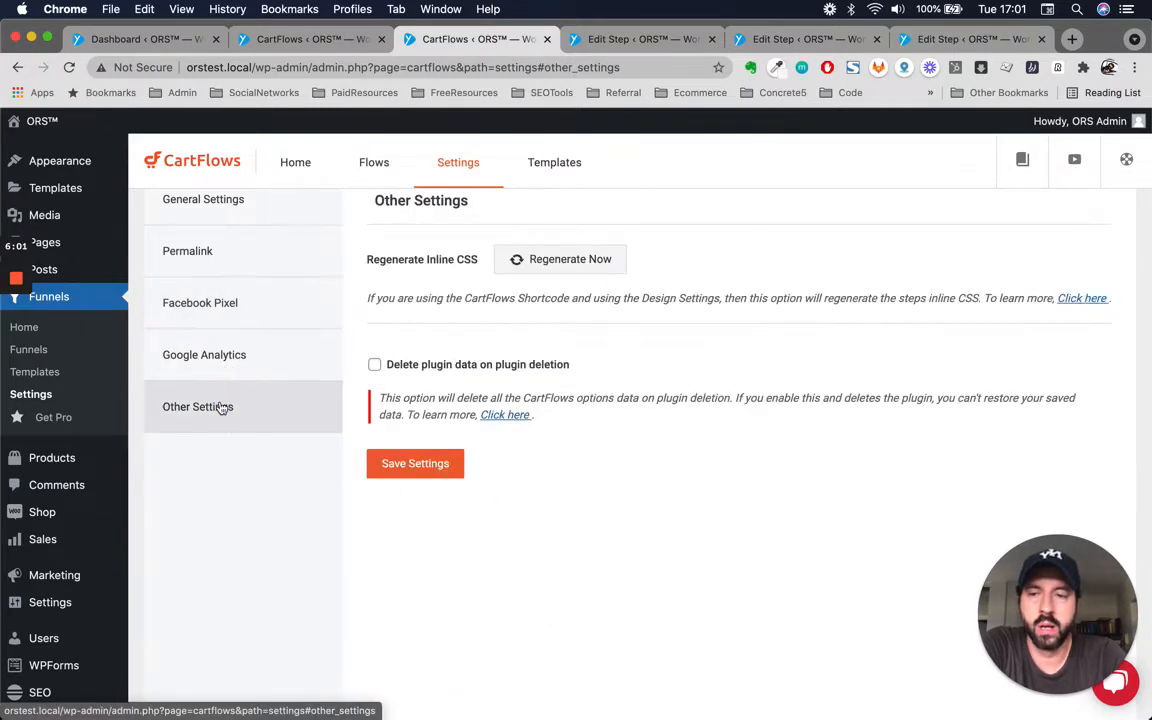
scroll(665, 528, up, 1)
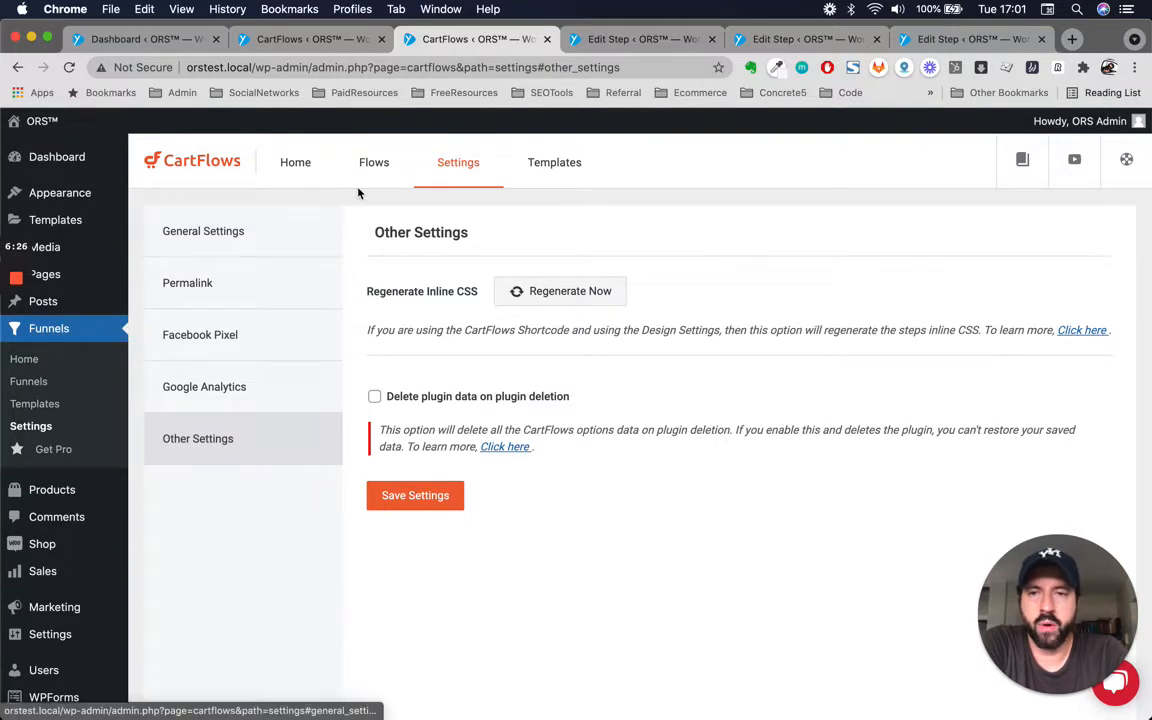
click(547, 40)
Open the funnel's own Settings and examine its Flow Title and Flow Slug fields.
click(694, 260)
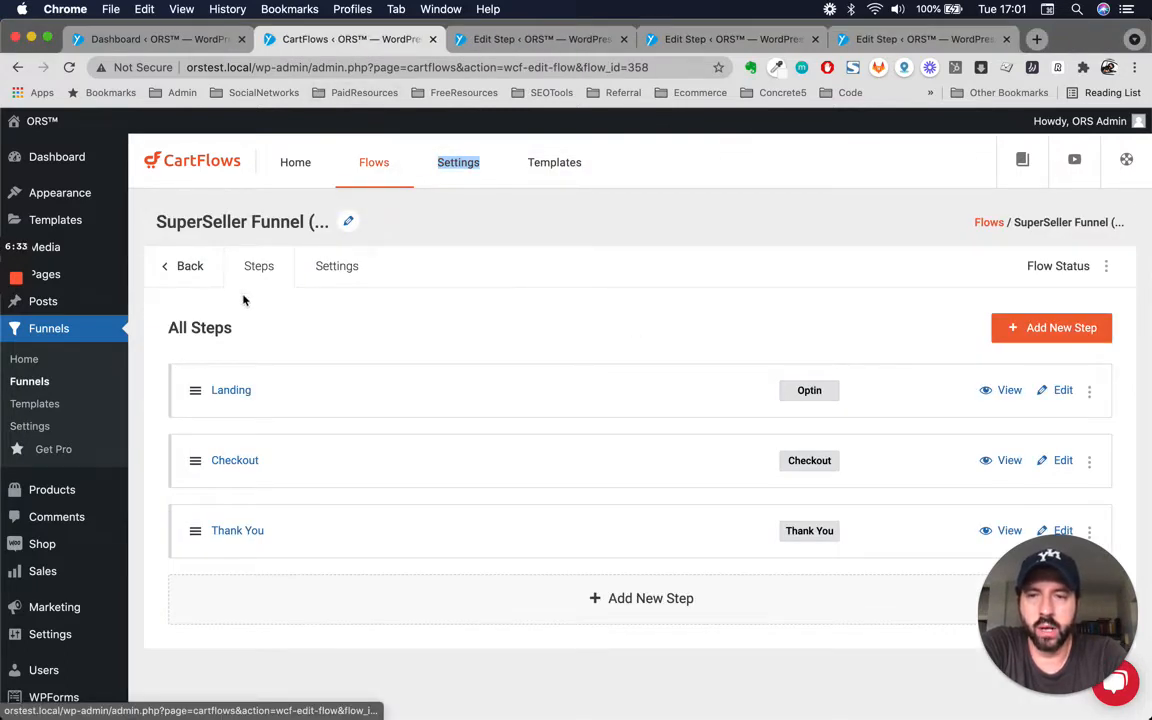
click(344, 271)
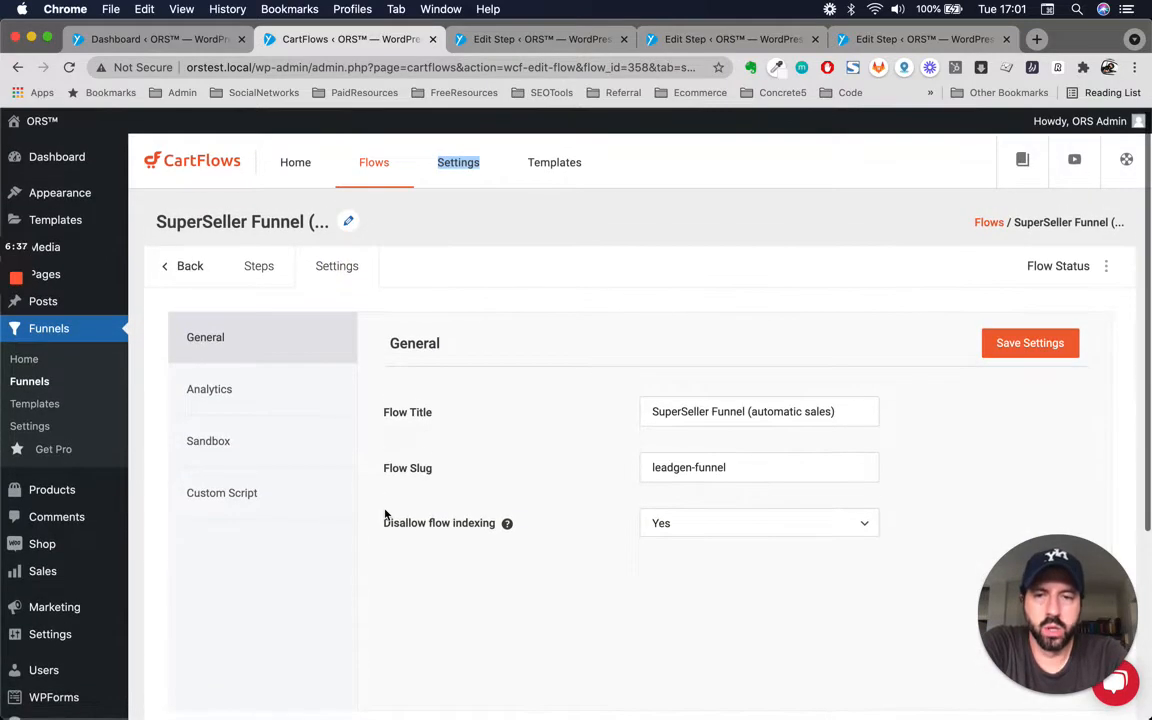
click(694, 411)
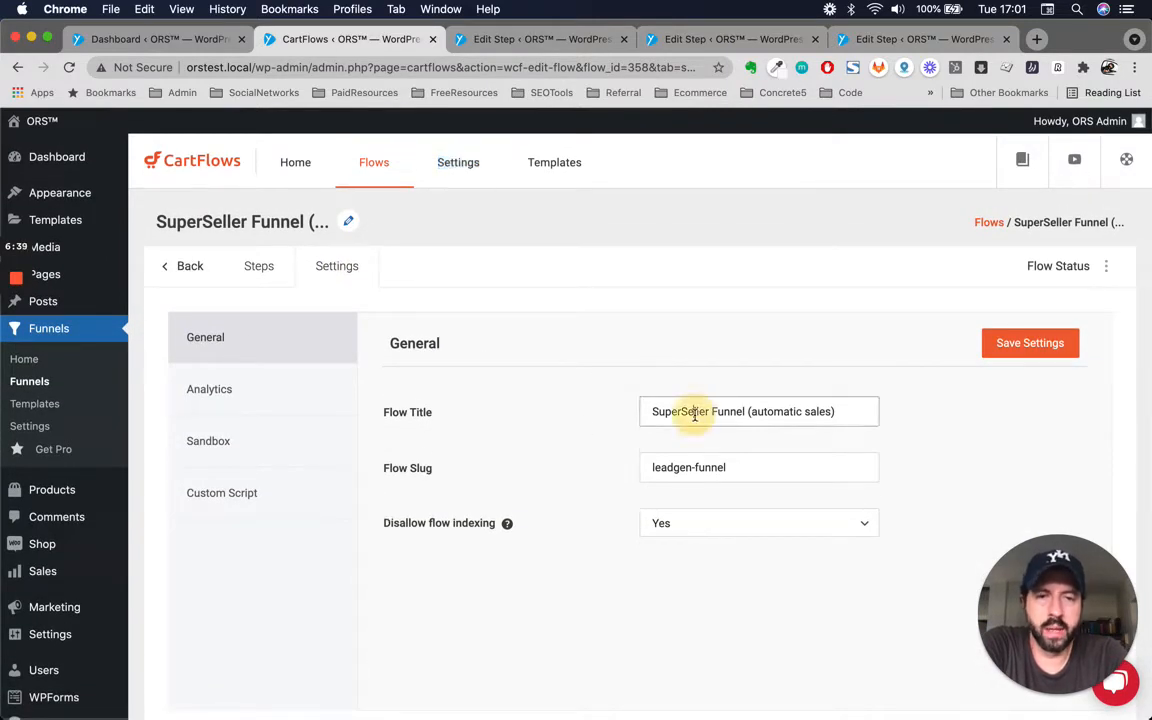
triple_click(694, 413)
triple_click(666, 467)
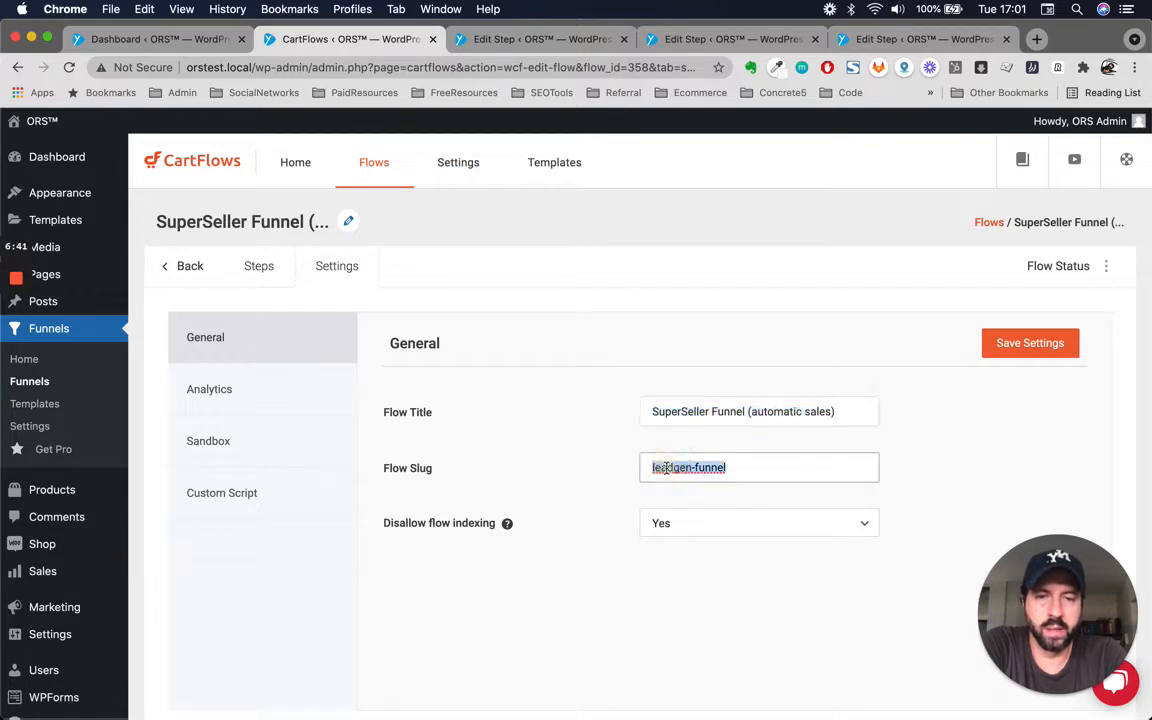
double_click(749, 467)
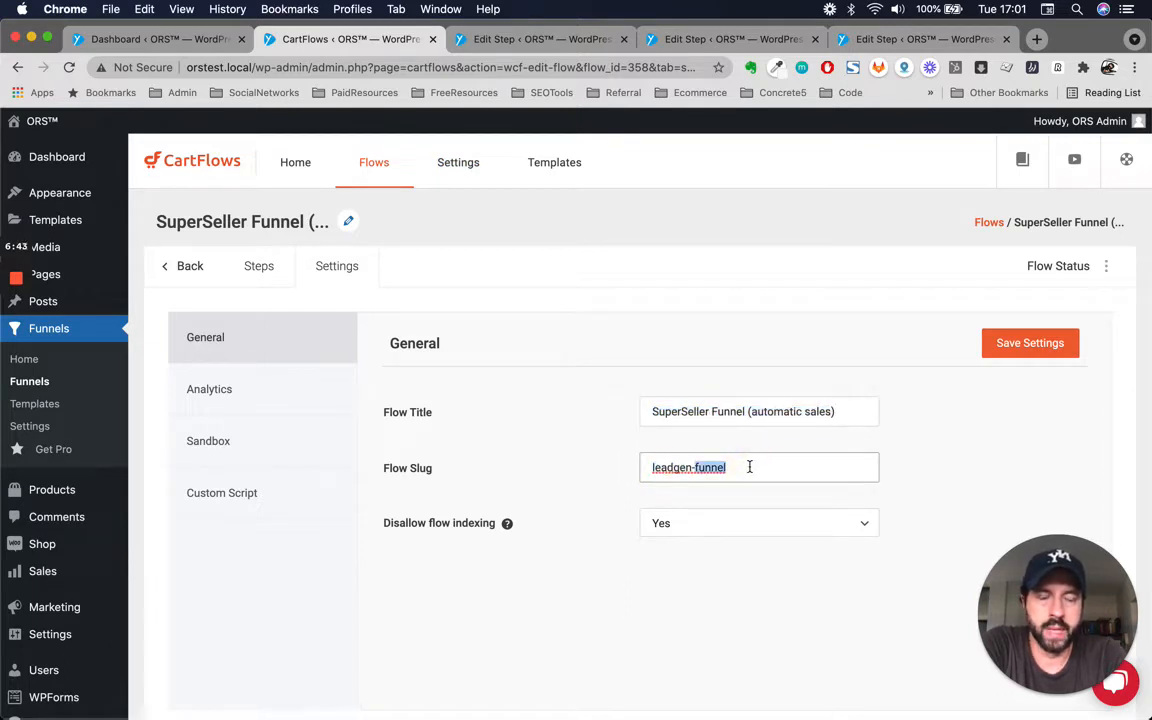
click(687, 480)
double_click(667, 477)
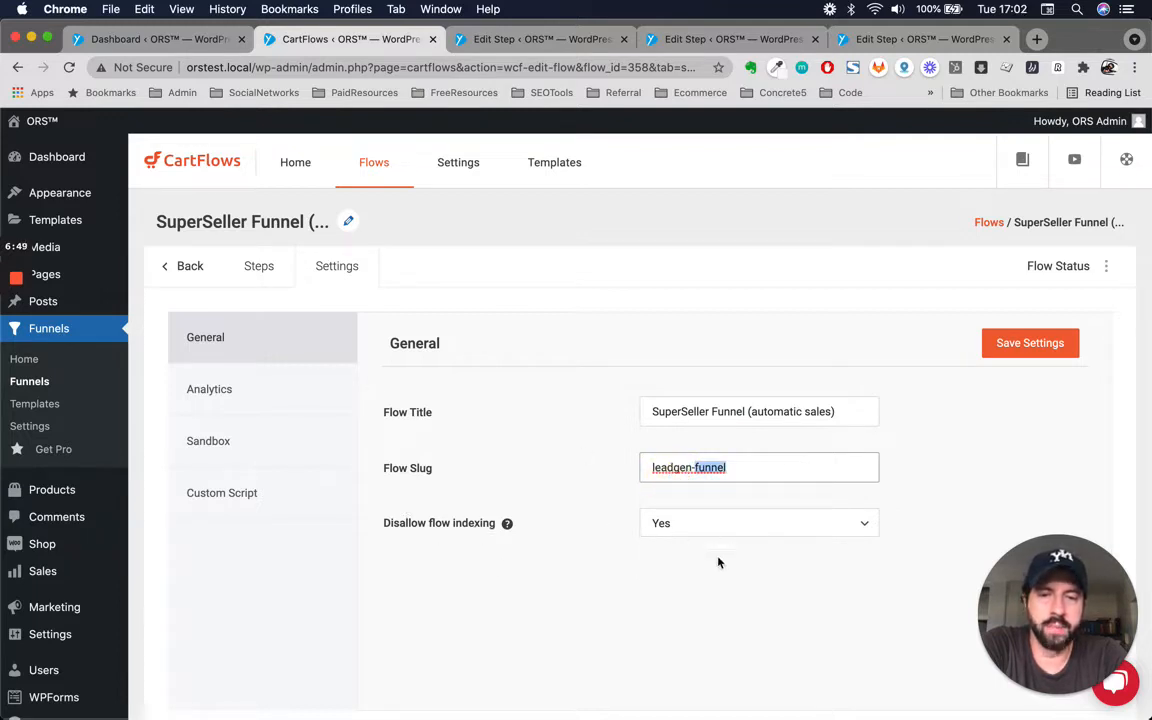
Review the Disallow flow indexing options, keeping it set to Yes.
click(734, 530)
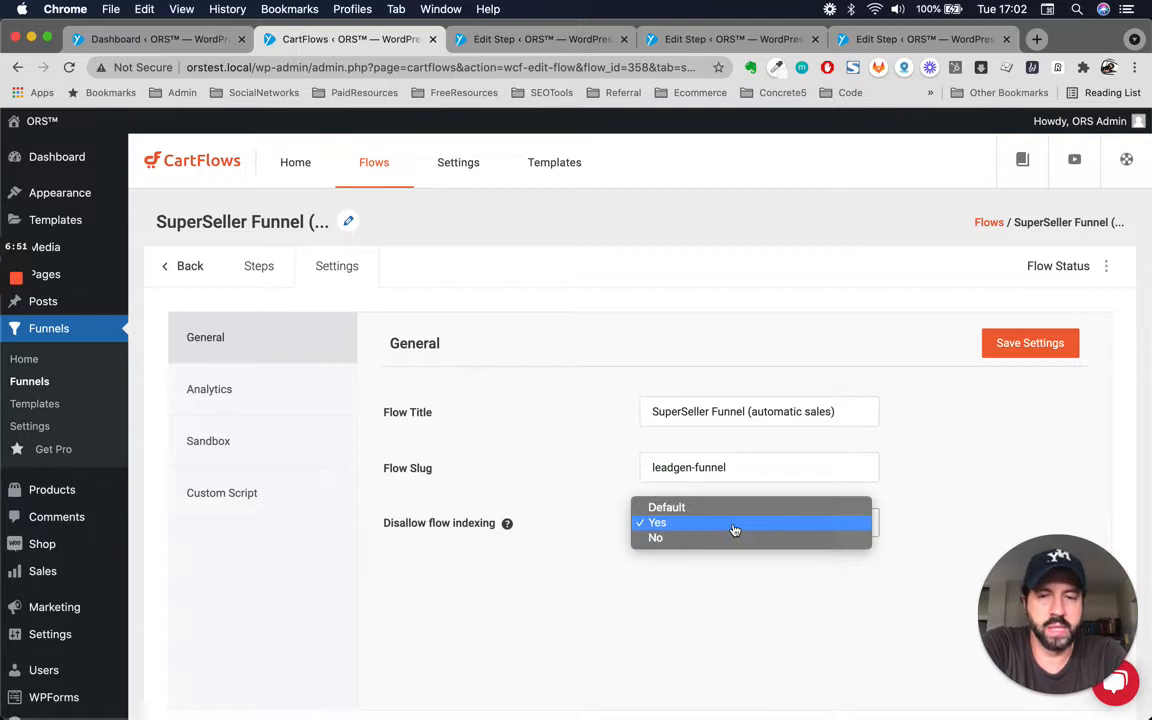
click(733, 524)
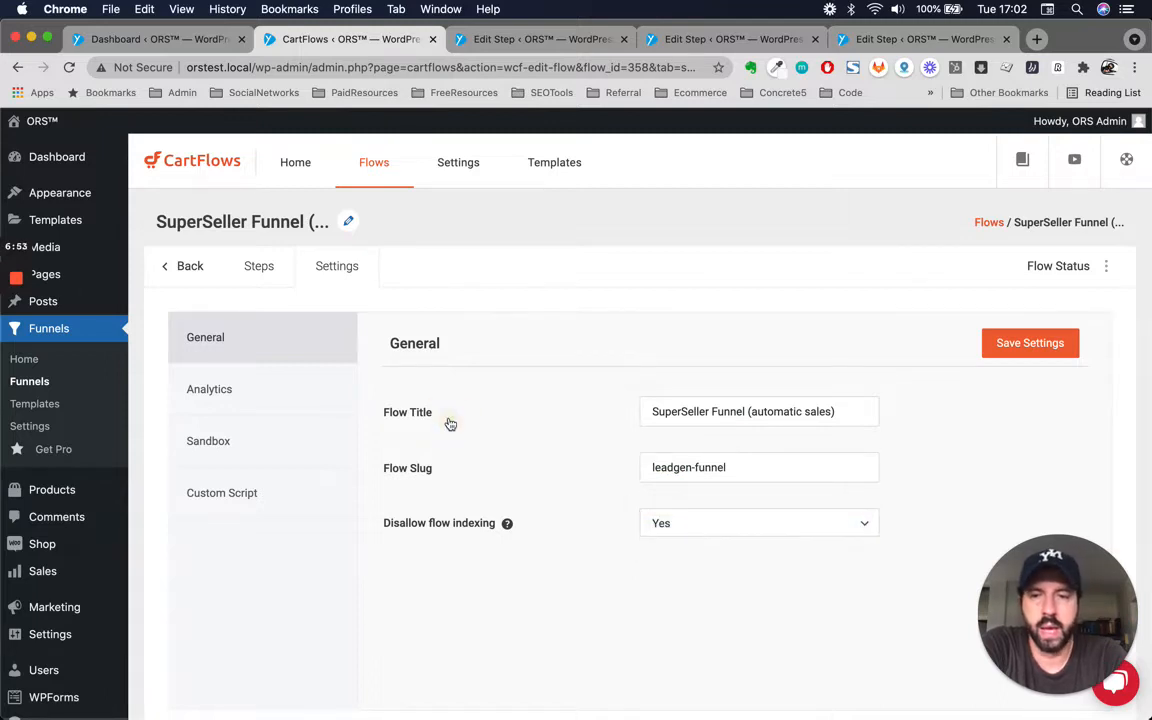
click(706, 538)
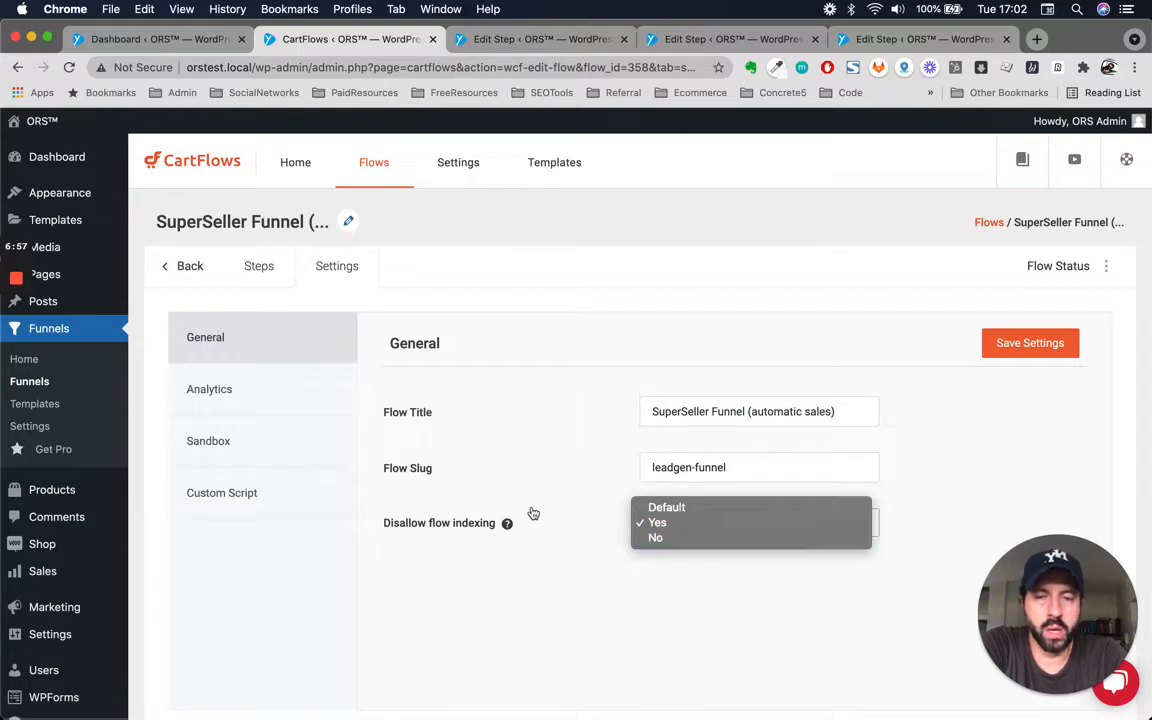
click(434, 490)
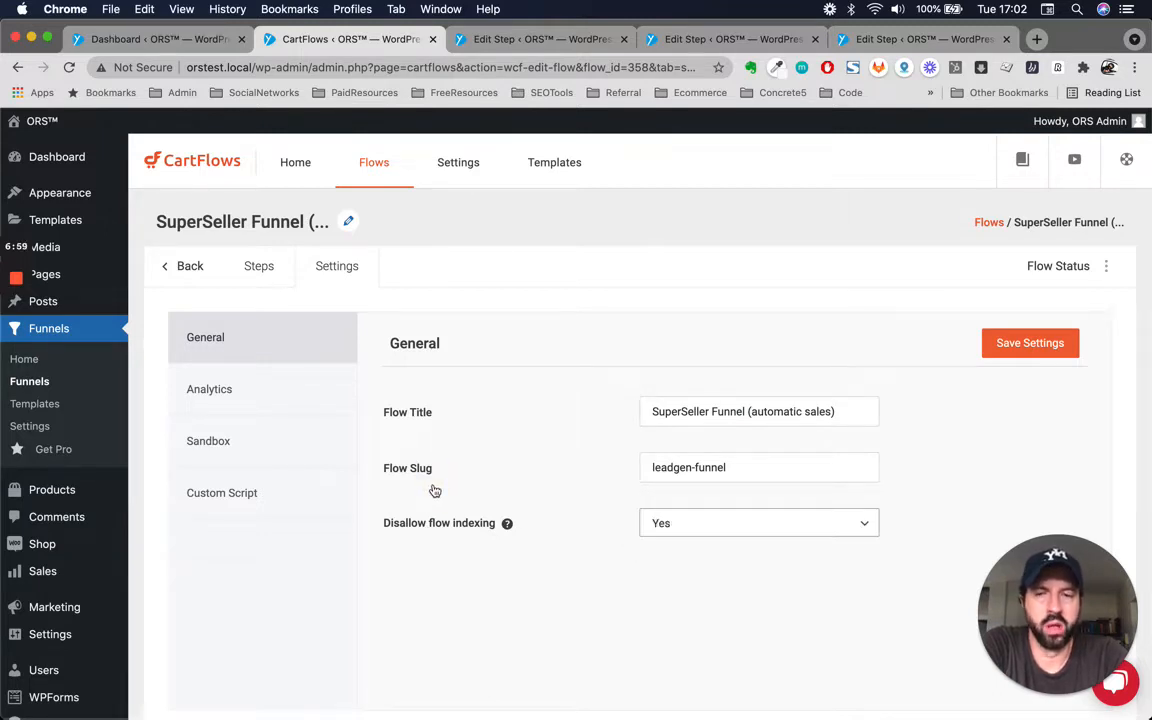
Enable Flow Analytics in the funnel's Analytics settings.
click(203, 389)
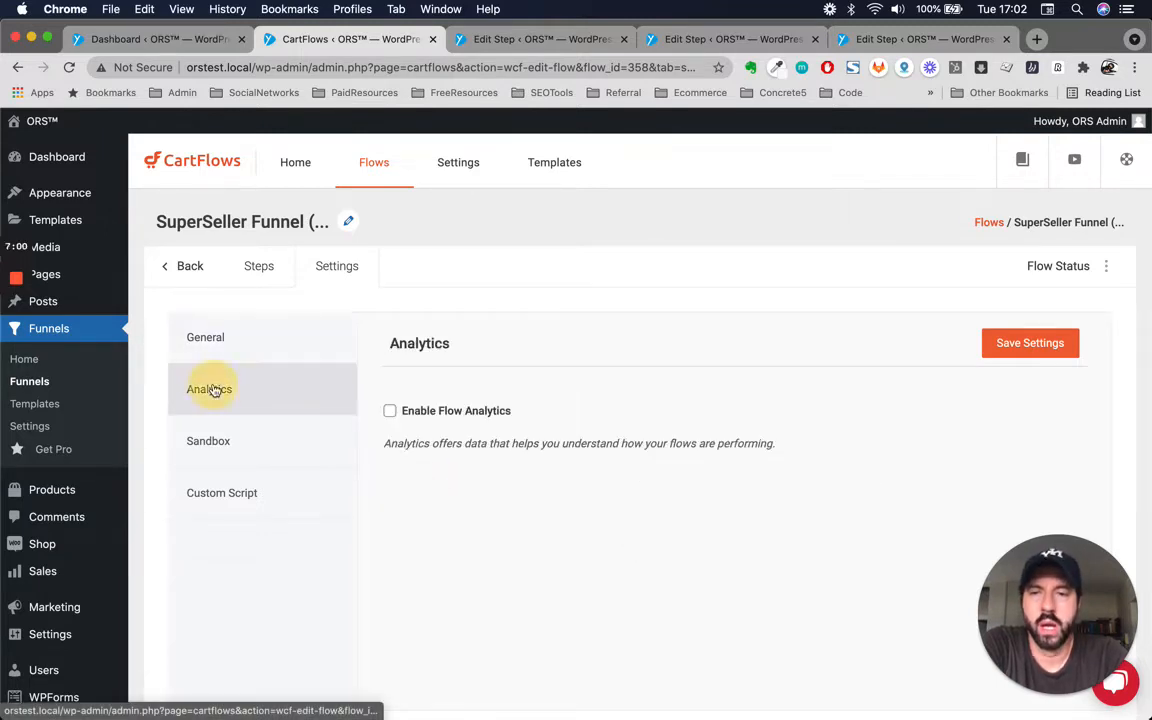
click(390, 412)
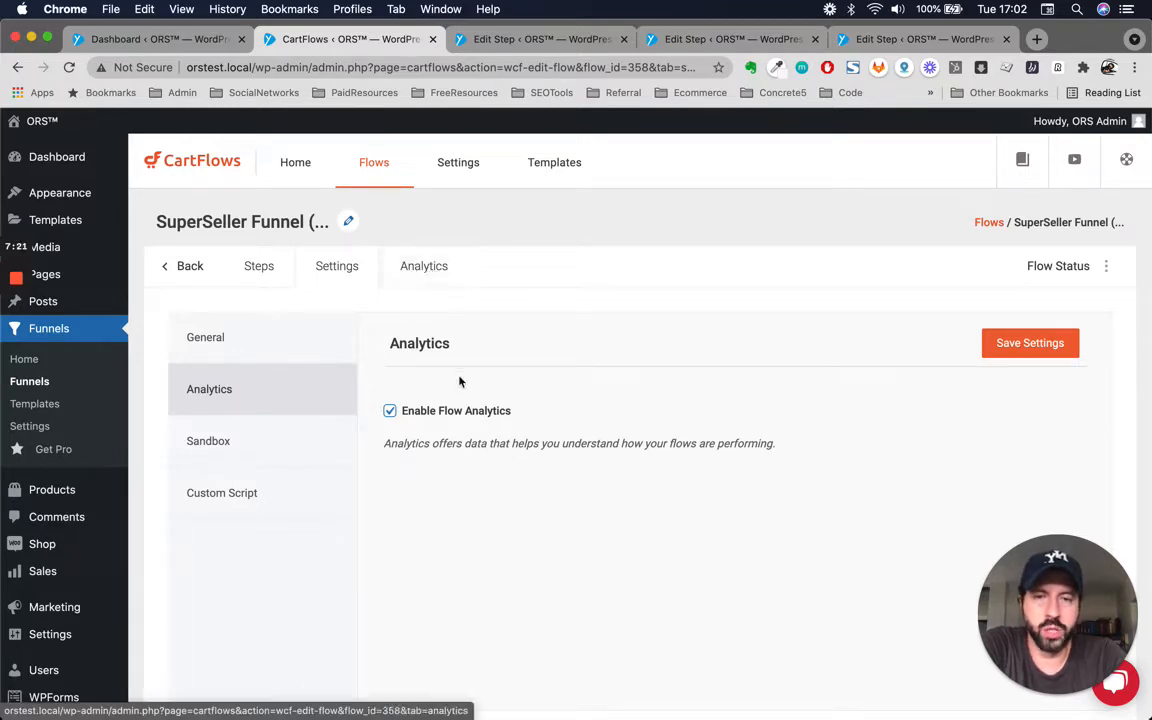
Review the funnel's Sandbox and Custom Script sections, then save the funnel settings.
click(240, 447)
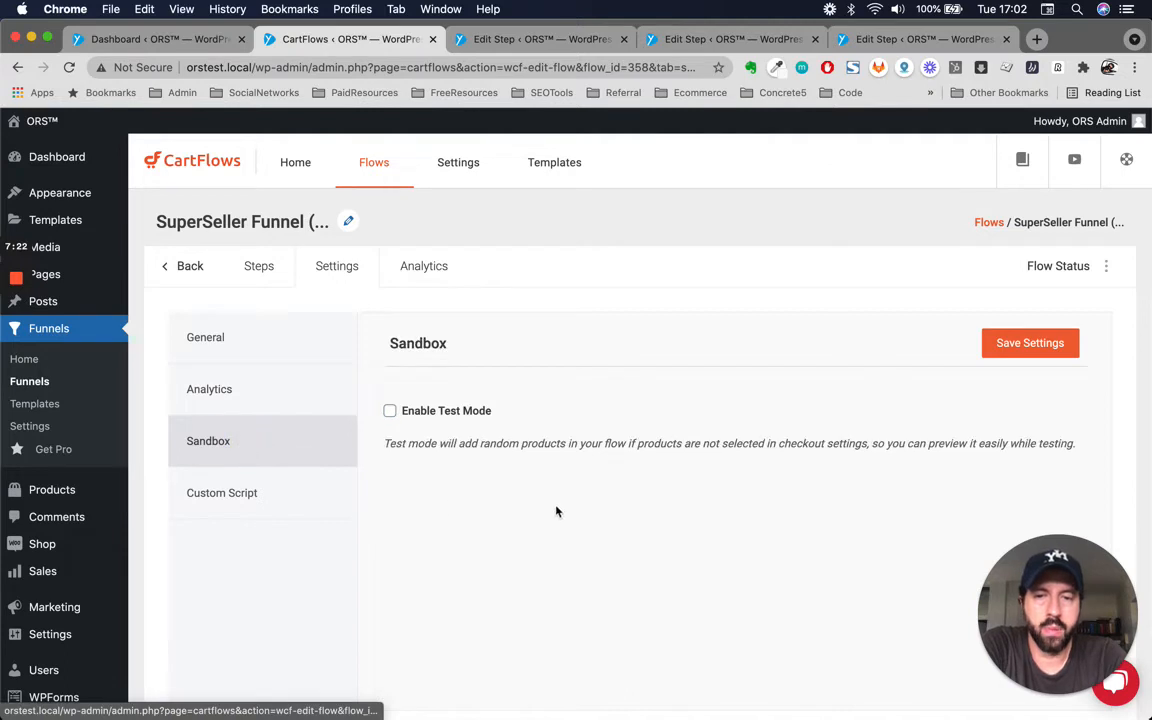
click(242, 503)
click(727, 460)
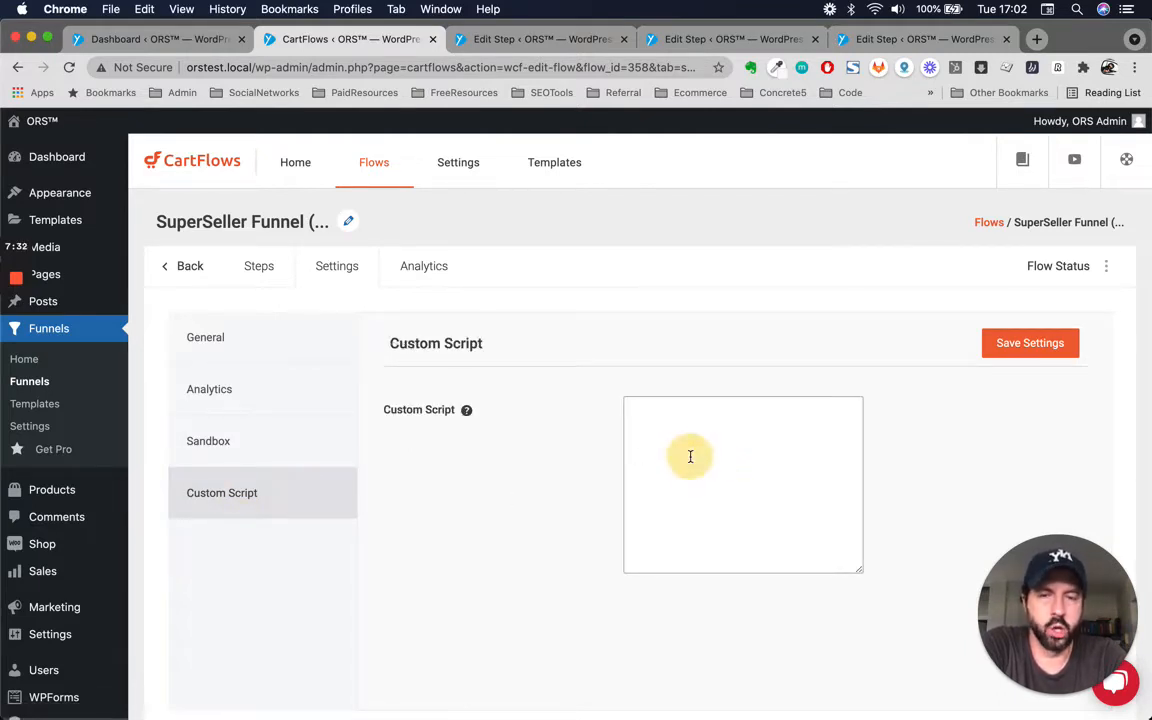
mouse_move(460, 416)
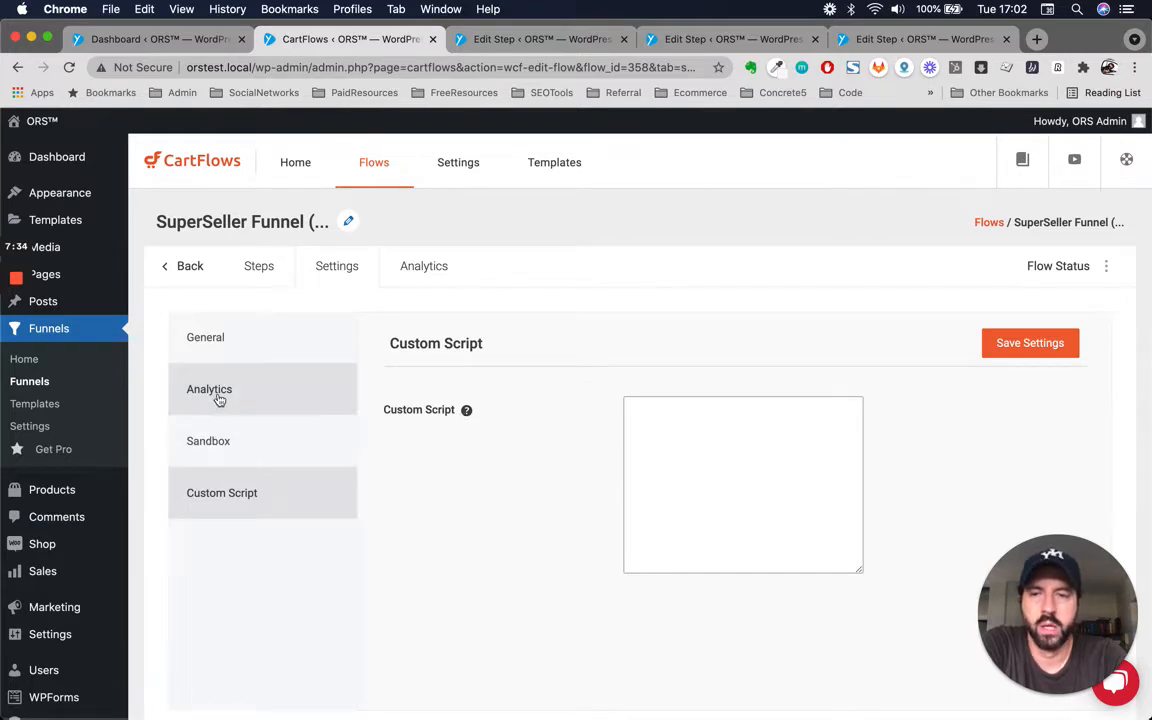
click(990, 352)
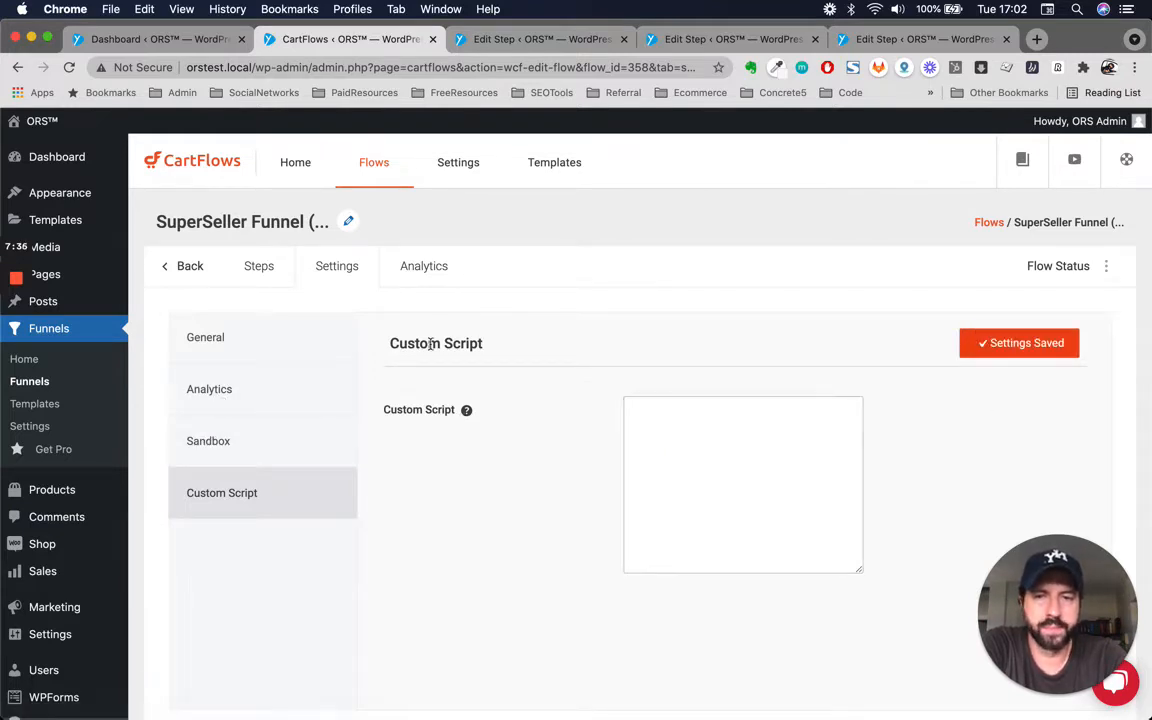
Open the funnel's Analytics tab, then return to the funnel's list of steps.
click(426, 268)
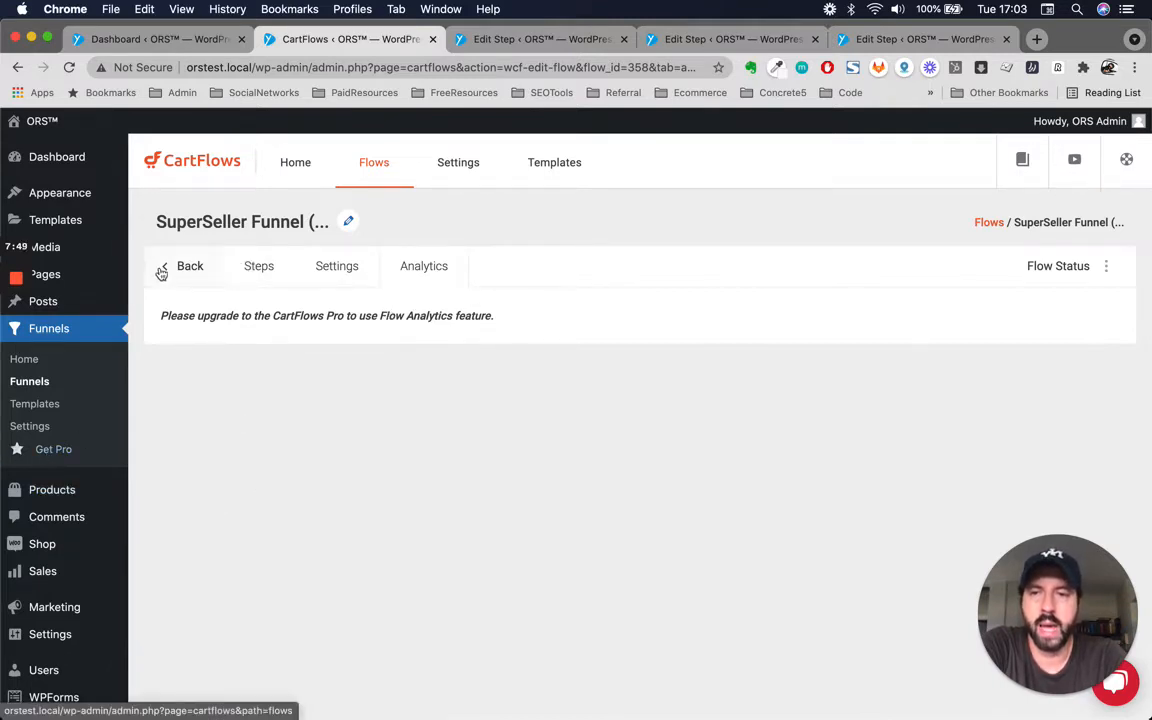
click(257, 266)
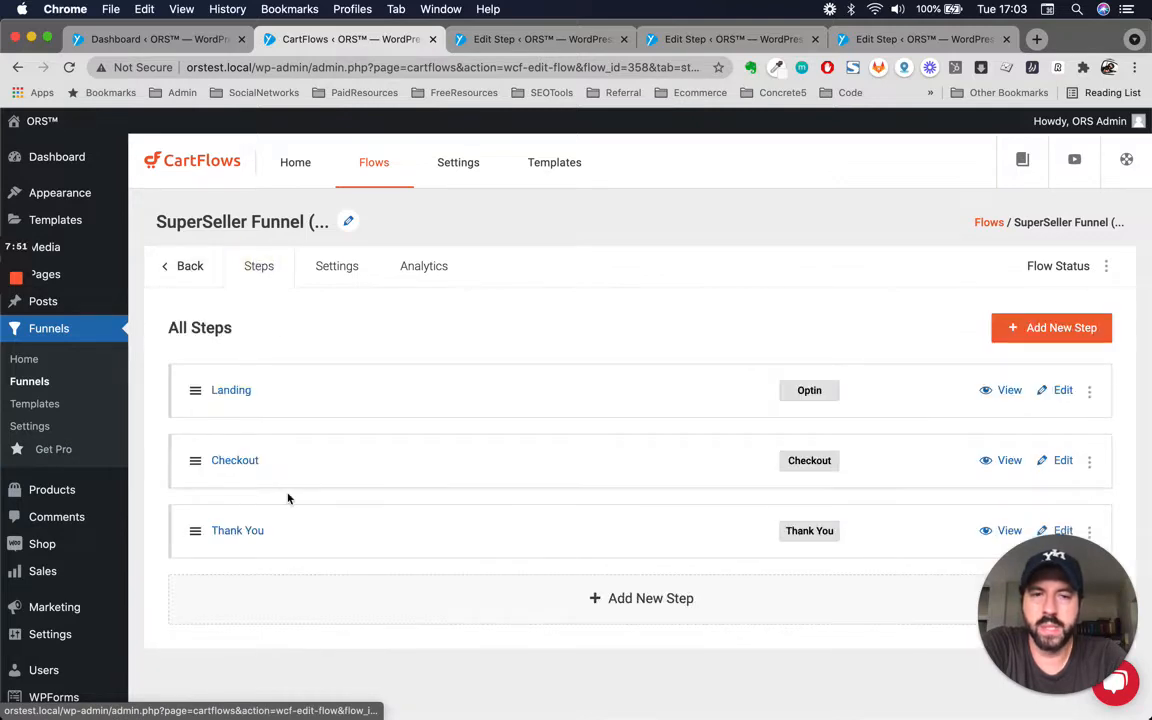
scroll(288, 498, down, 2)
scroll(288, 498, up, 2)
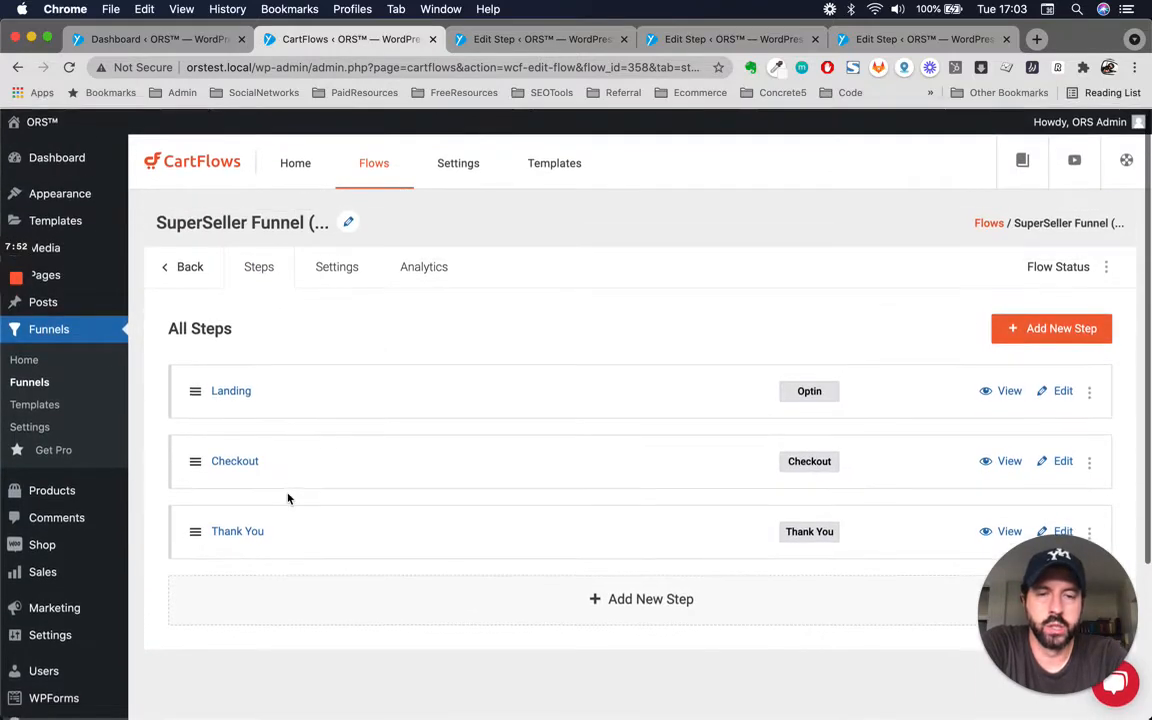
Browse the steps library's ready templates, including the Upsell (Woo) designs, then go back to the steps list.
click(1032, 335)
scroll(741, 387, down, 3)
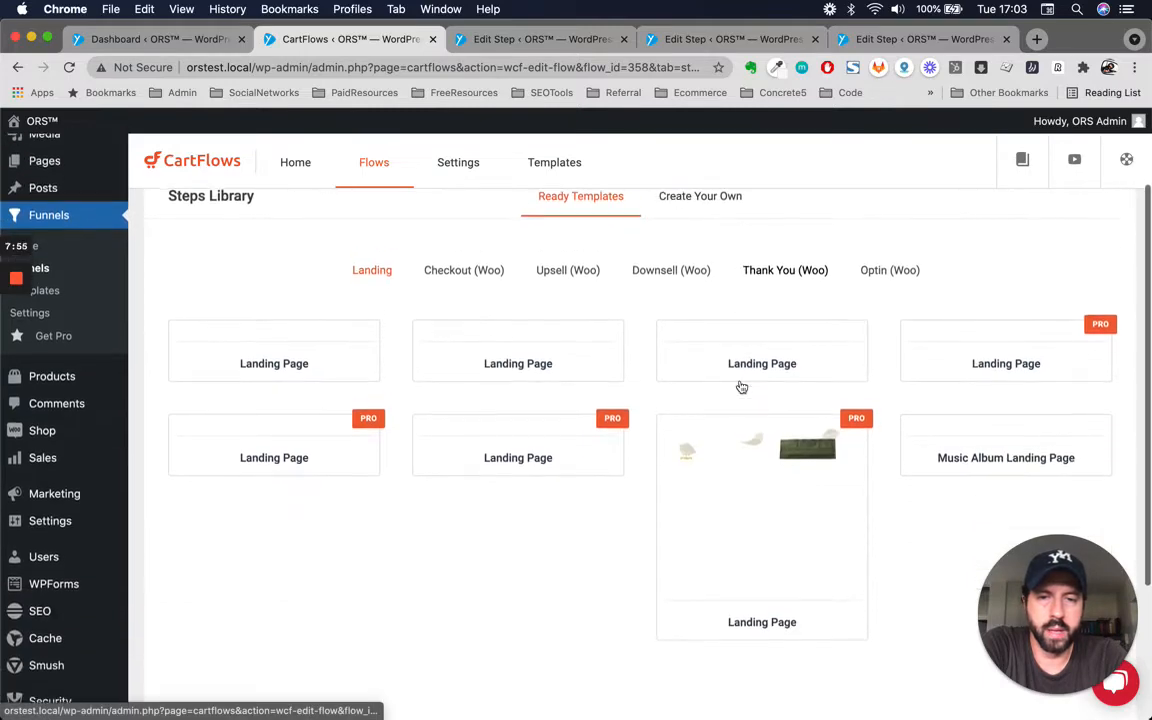
scroll(741, 320, up, 3)
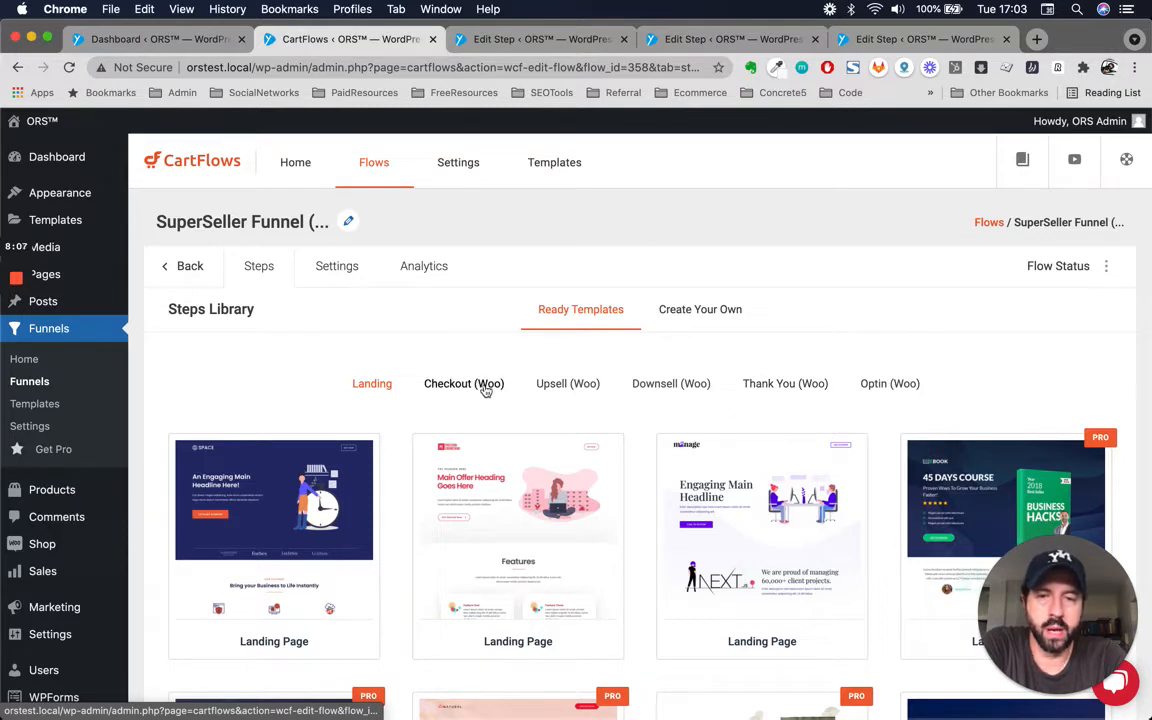
click(566, 386)
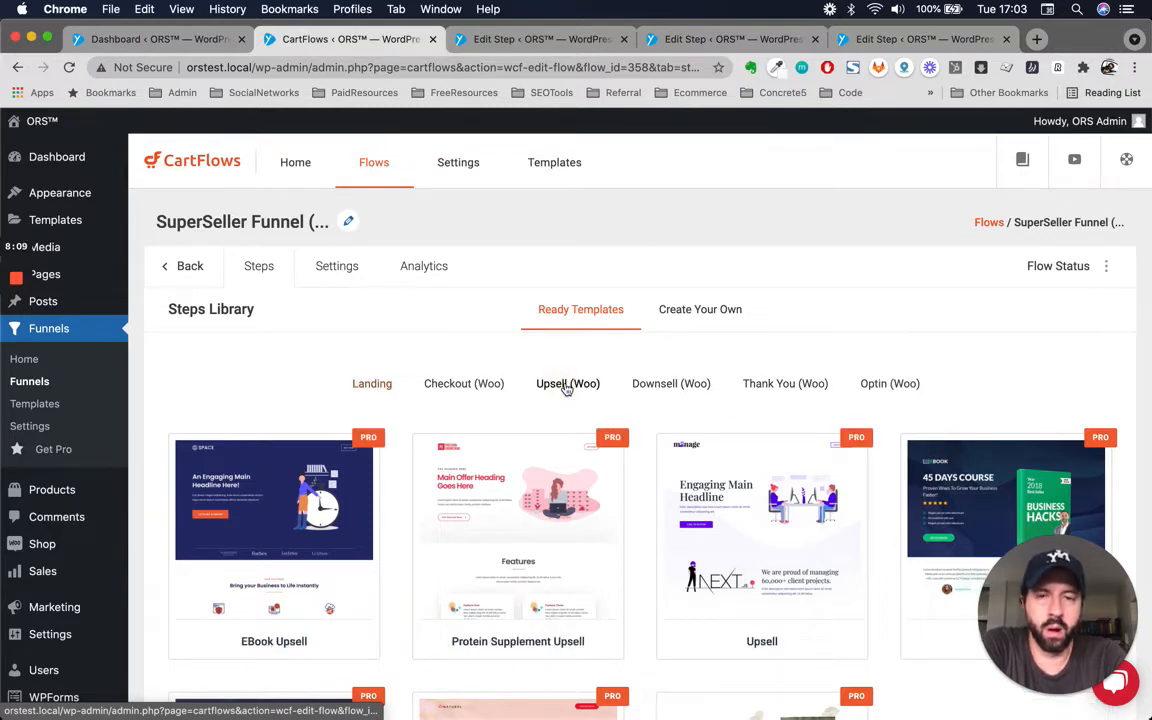
scroll(560, 470, down, 2)
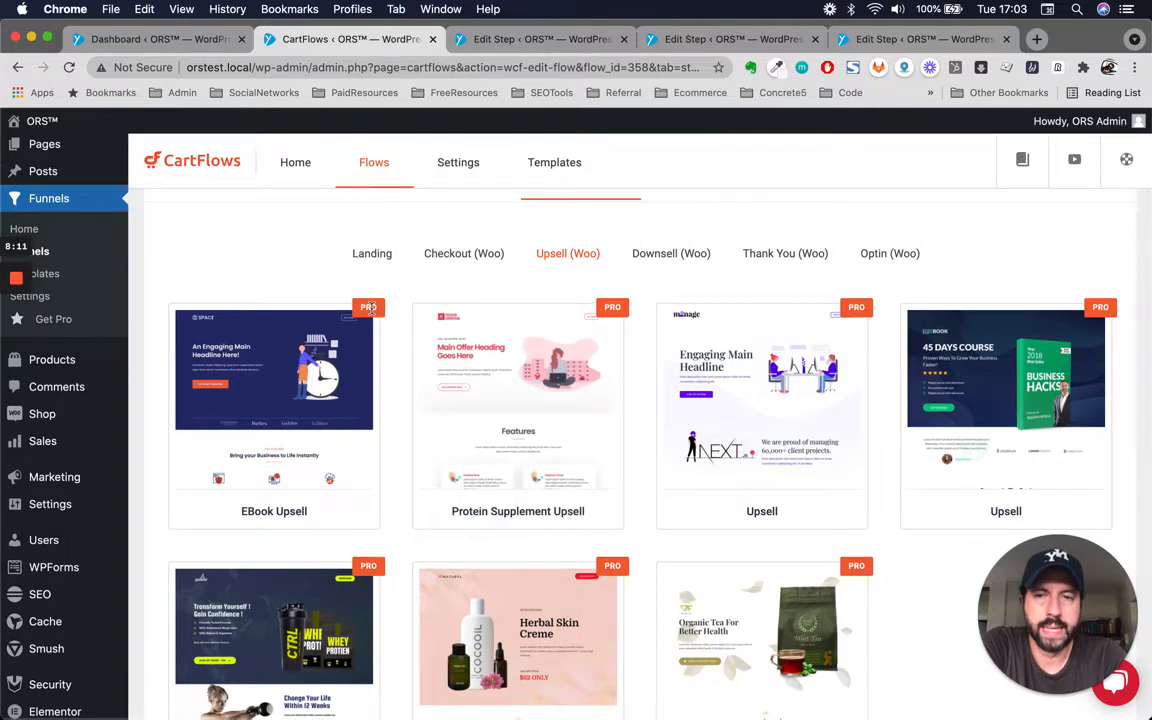
scroll(369, 308, down, 3)
scroll(340, 430, up, 5)
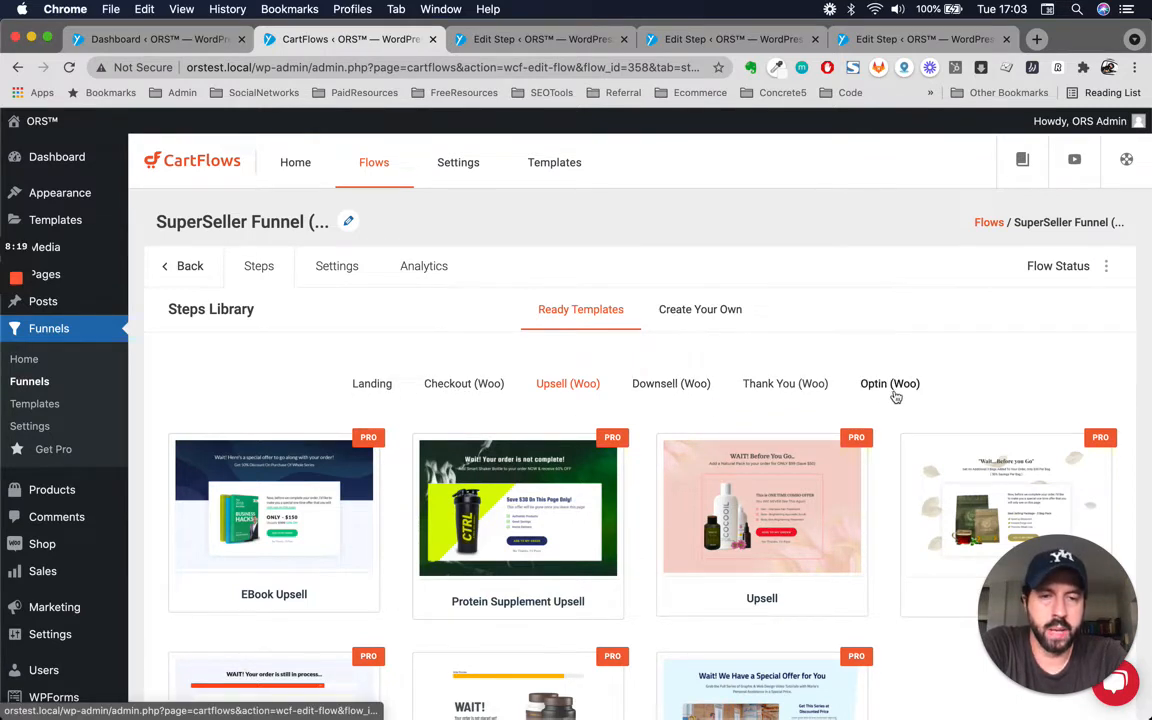
scroll(362, 376, down, 1)
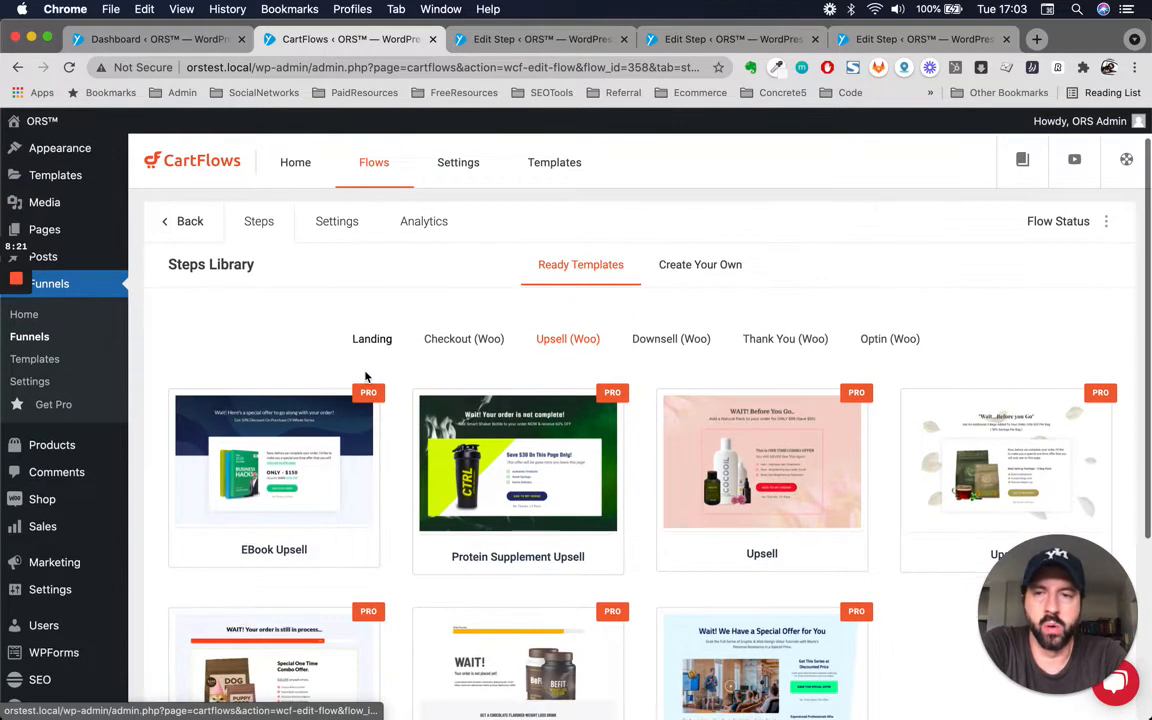
scroll(395, 397, up, 1)
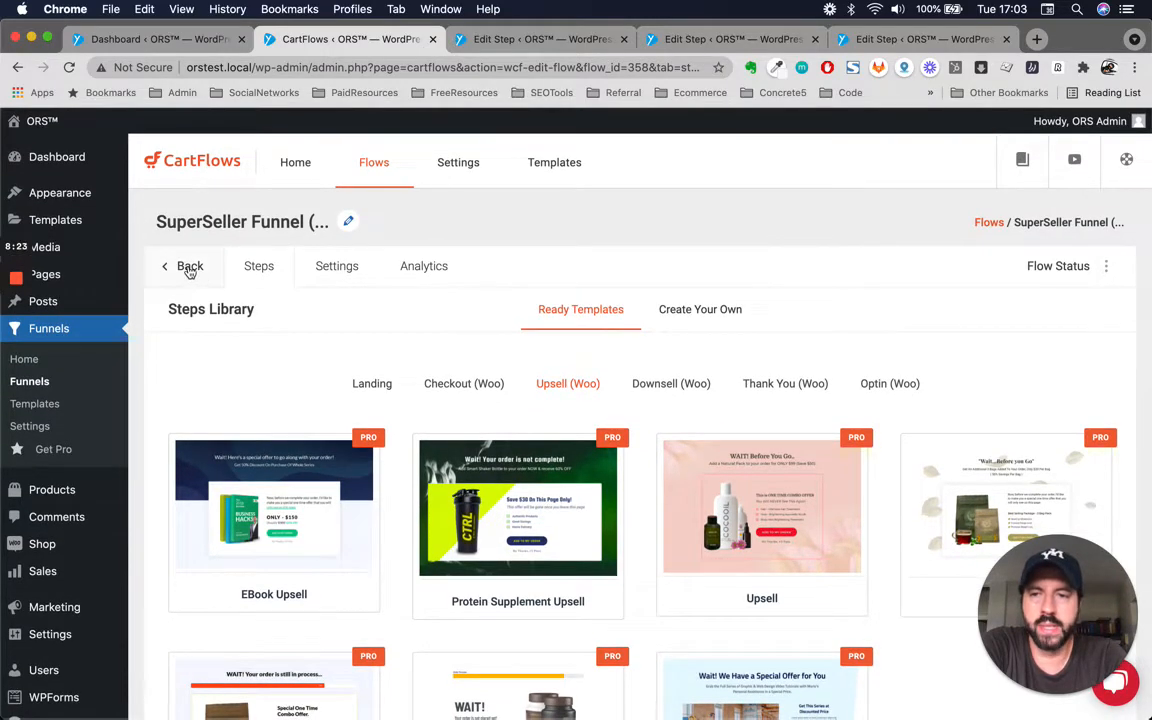
click(250, 266)
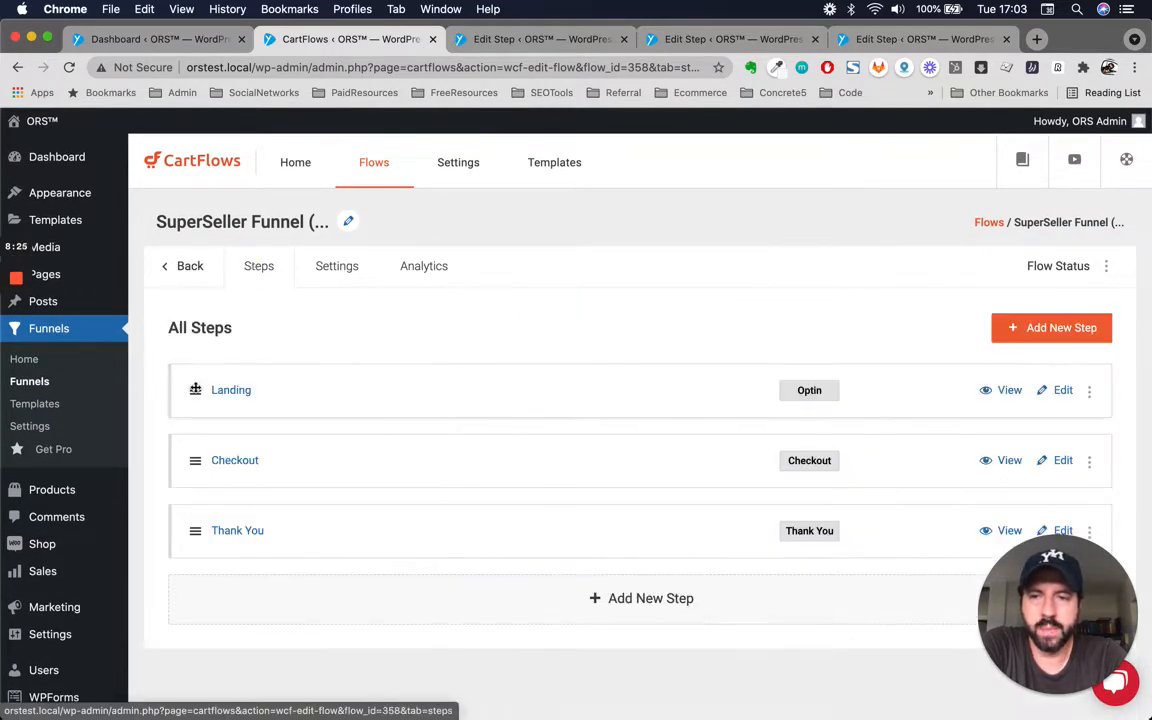
Open the Landing step for editing and examine its Design settings.
click(1066, 393)
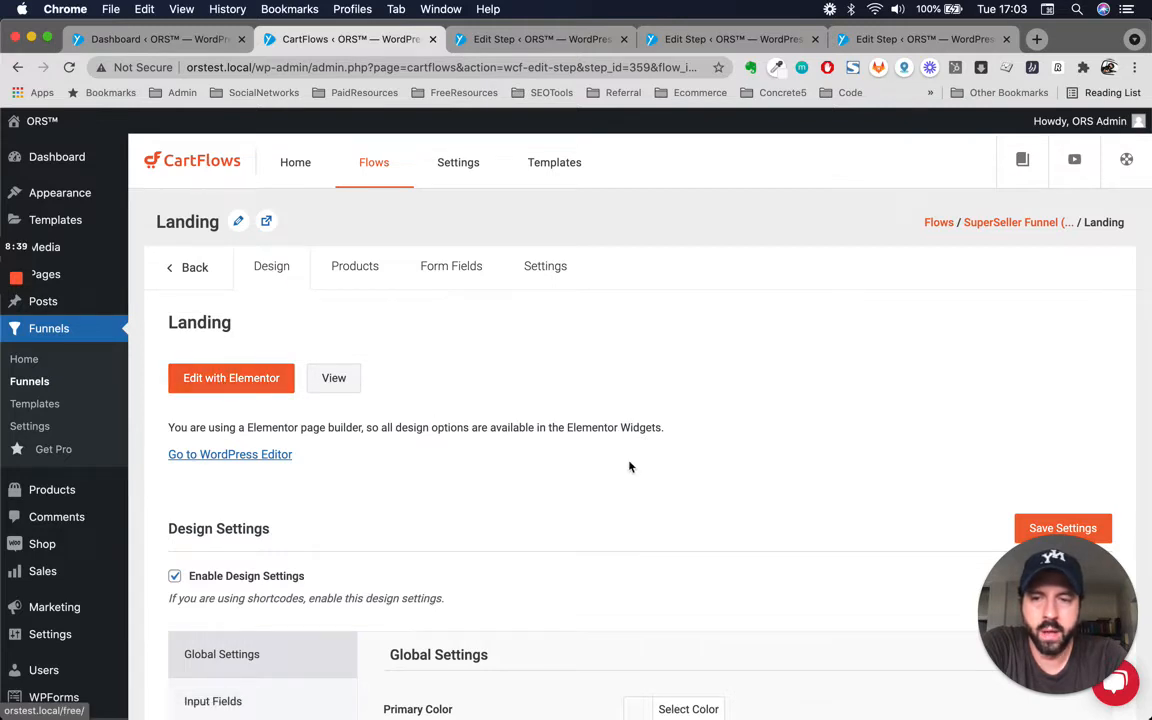
scroll(630, 467, down, 3)
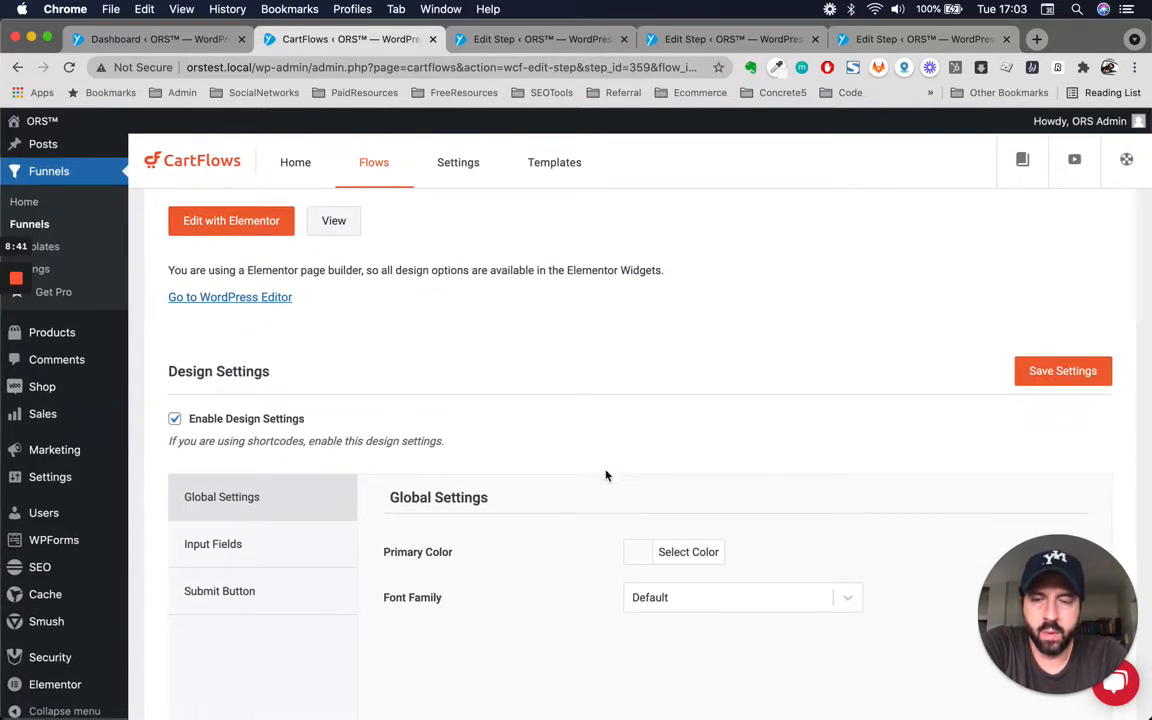
scroll(318, 350, up, 3)
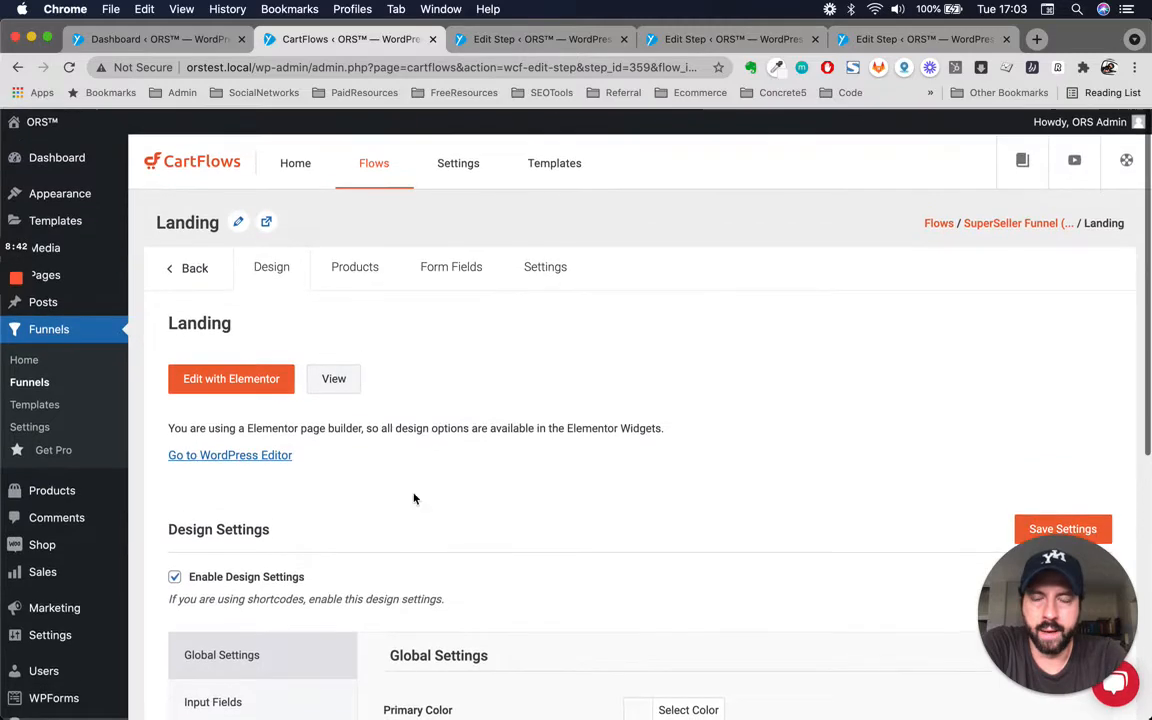
scroll(424, 532, down, 4)
scroll(421, 536, up, 4)
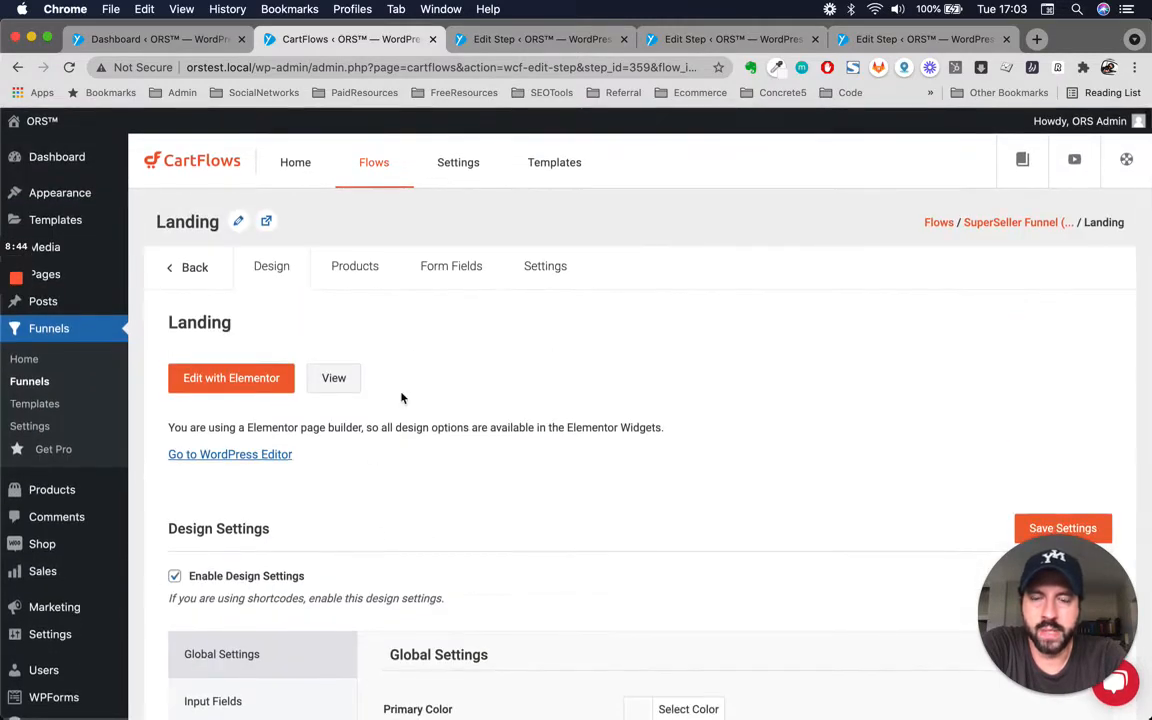
Set the Landing step's free product to Lead Magnet (#150) by searching for "lead".
click(346, 265)
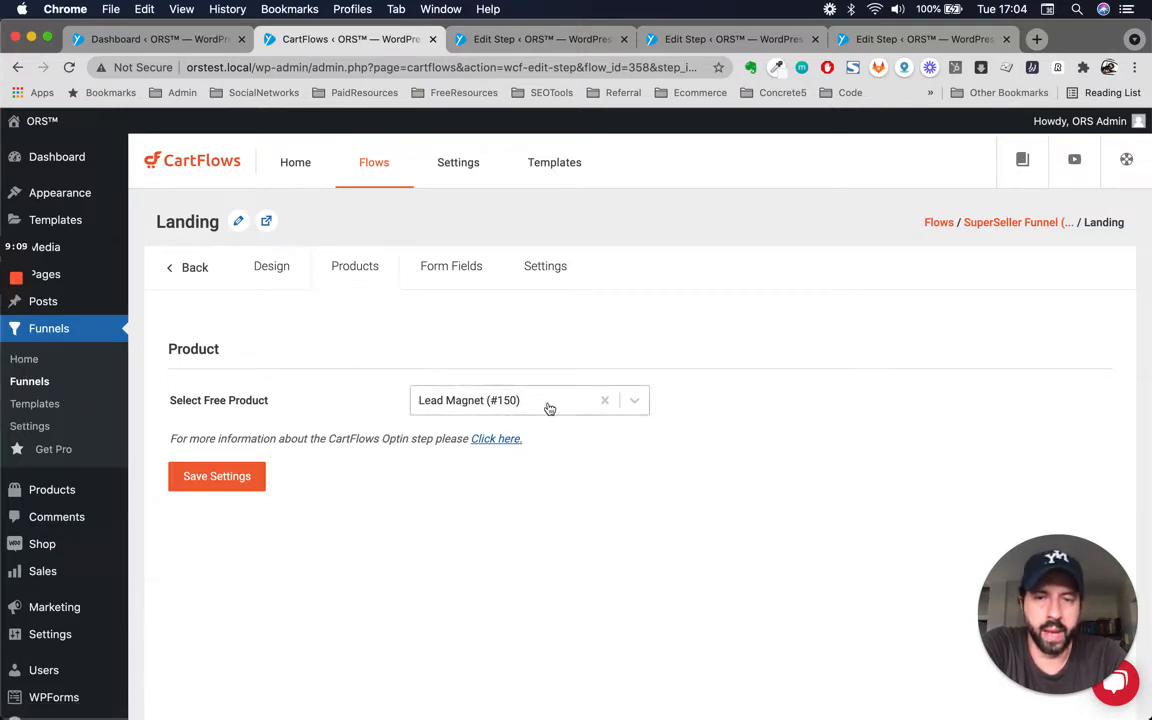
click(635, 401)
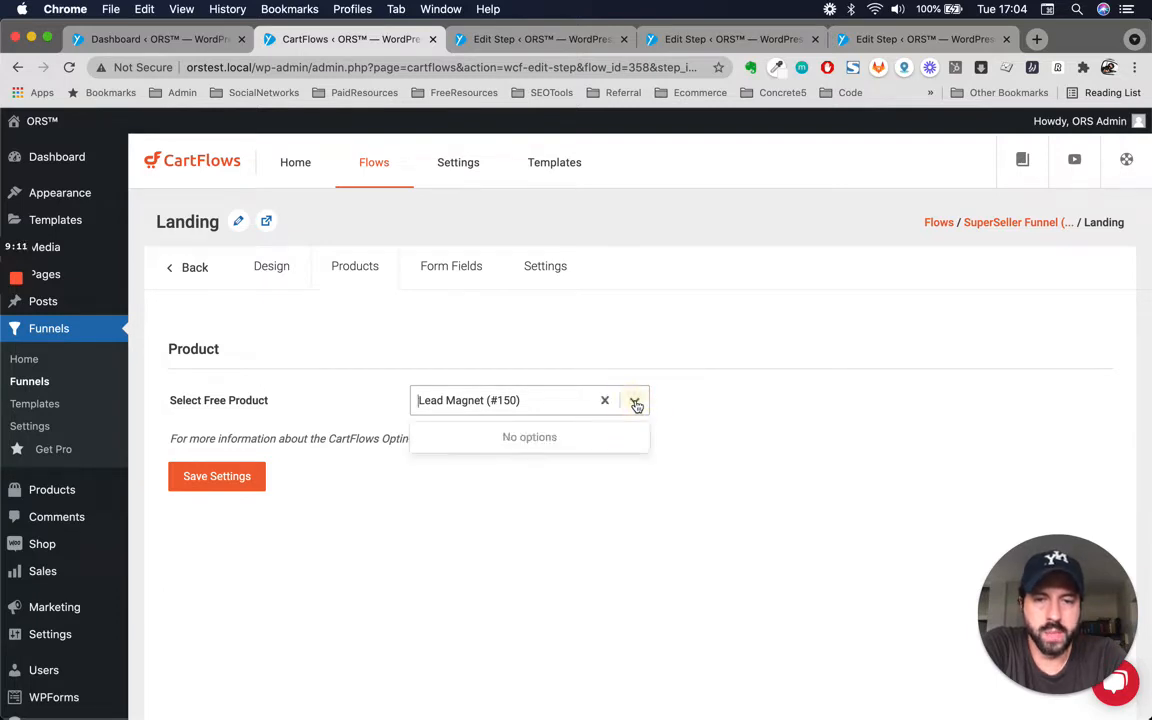
click(604, 401)
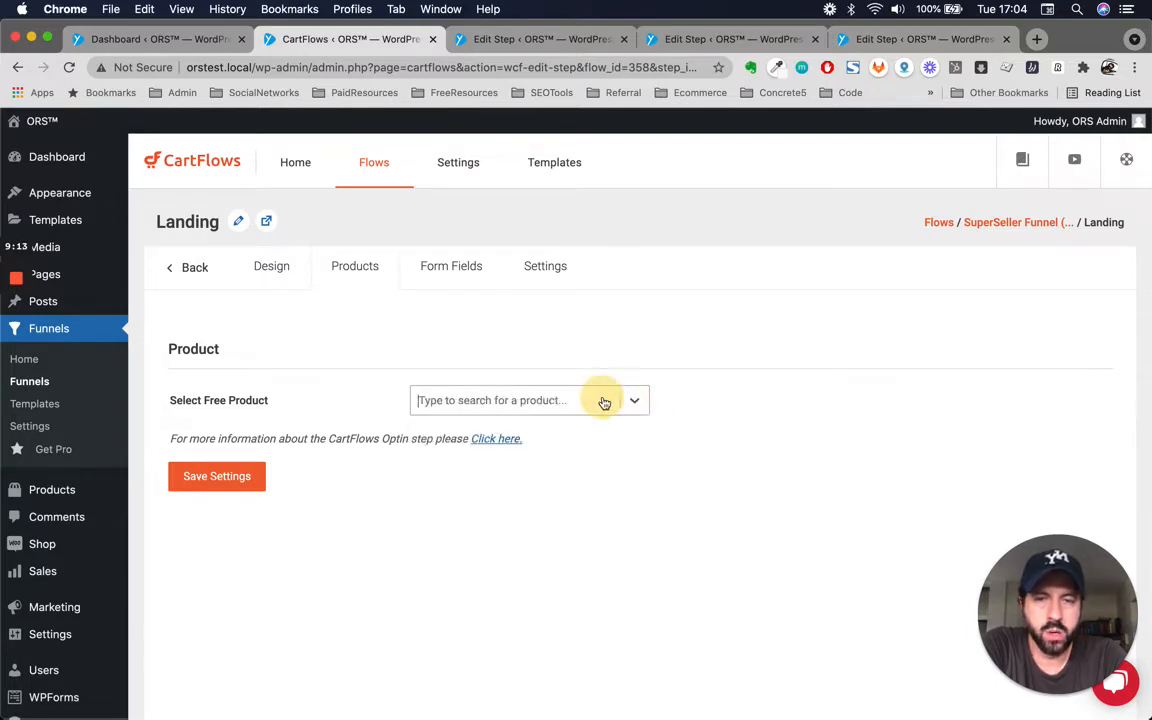
click(555, 404)
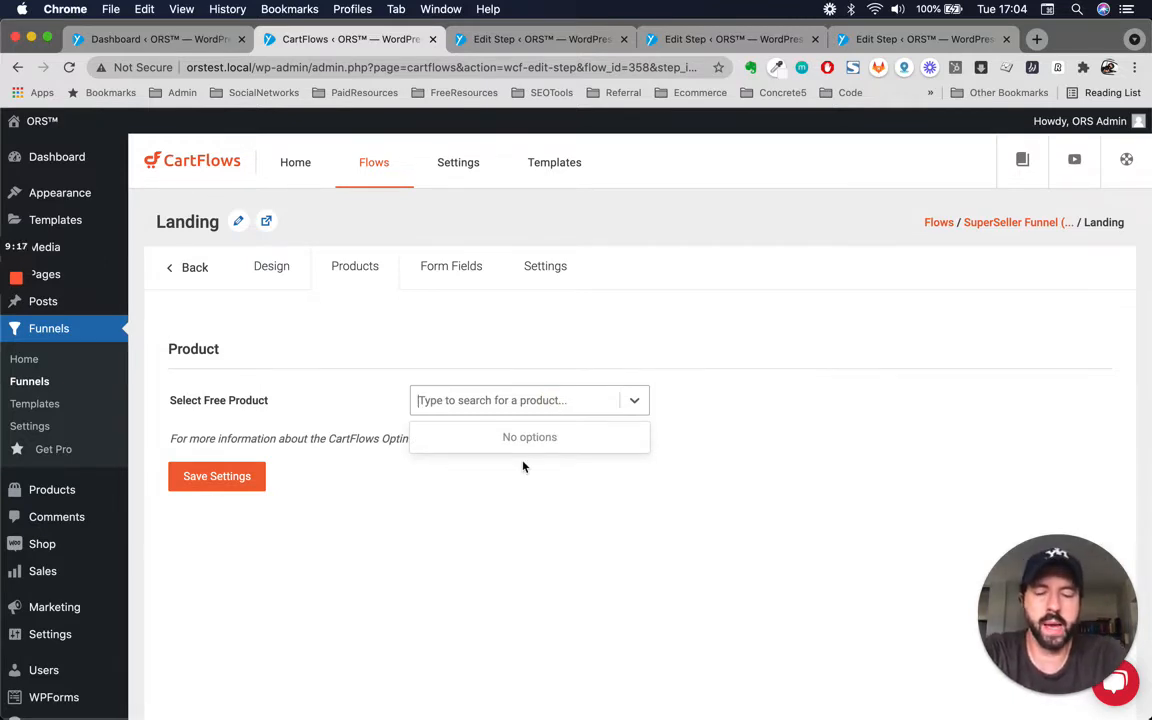
text(la)
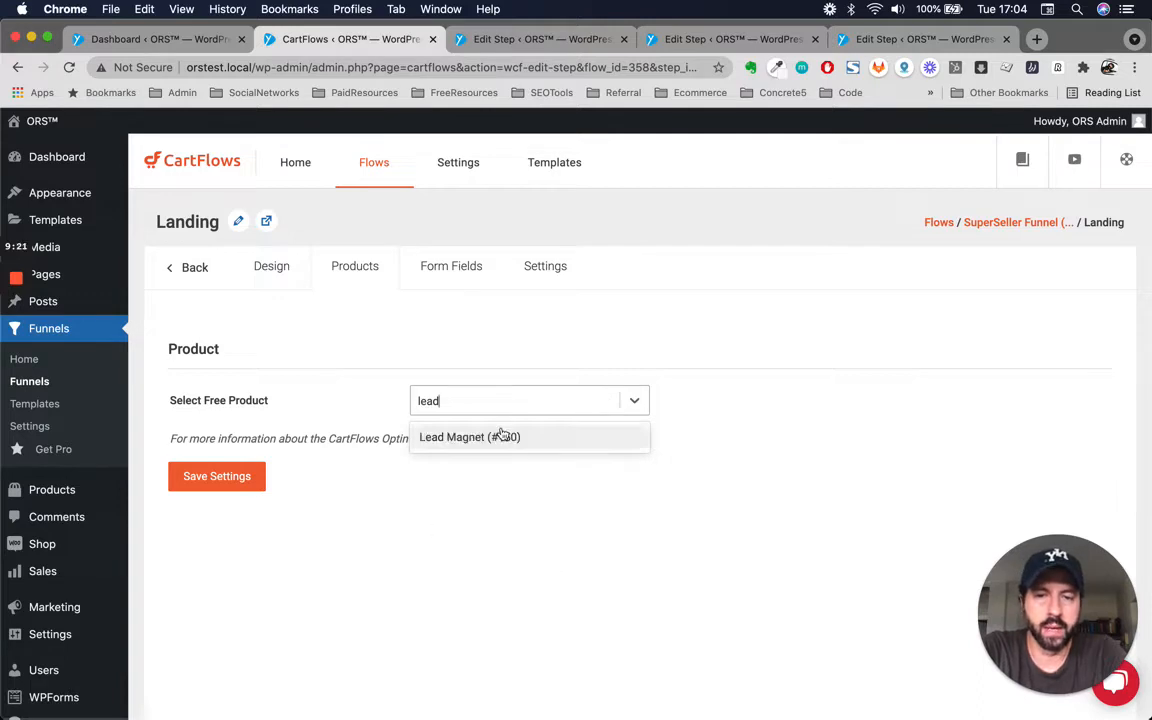
click(496, 438)
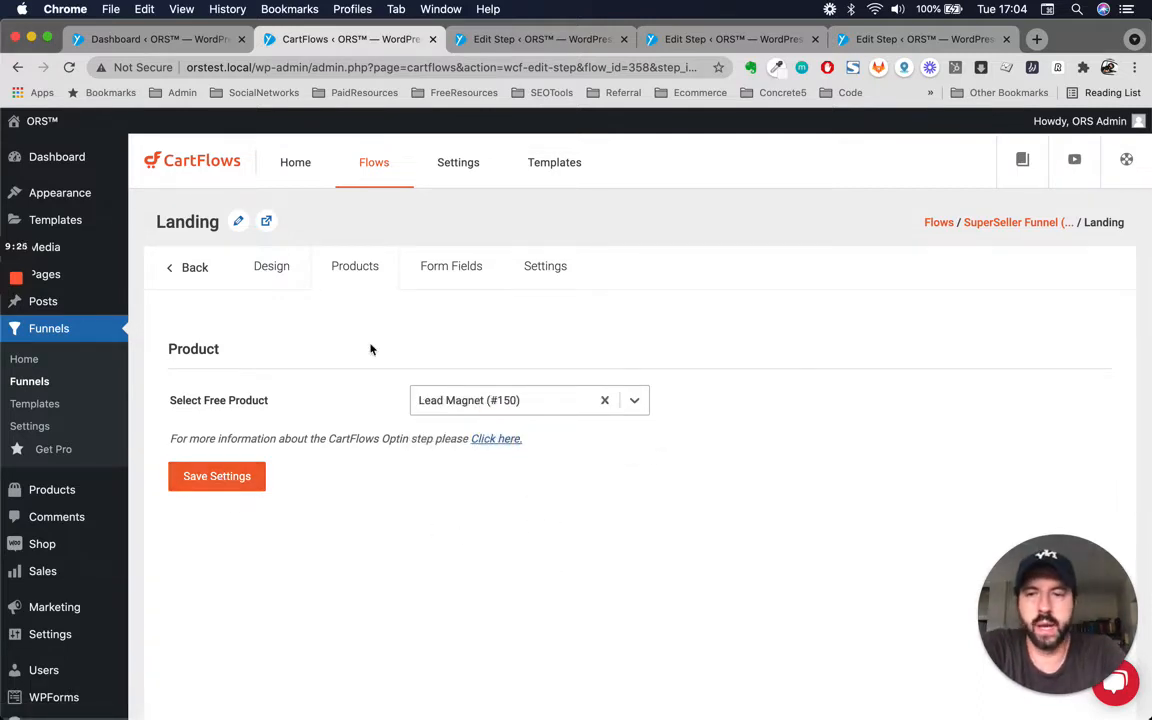
Examine the Landing step's Form Fields tab and its Shortcodes and General settings.
click(452, 279)
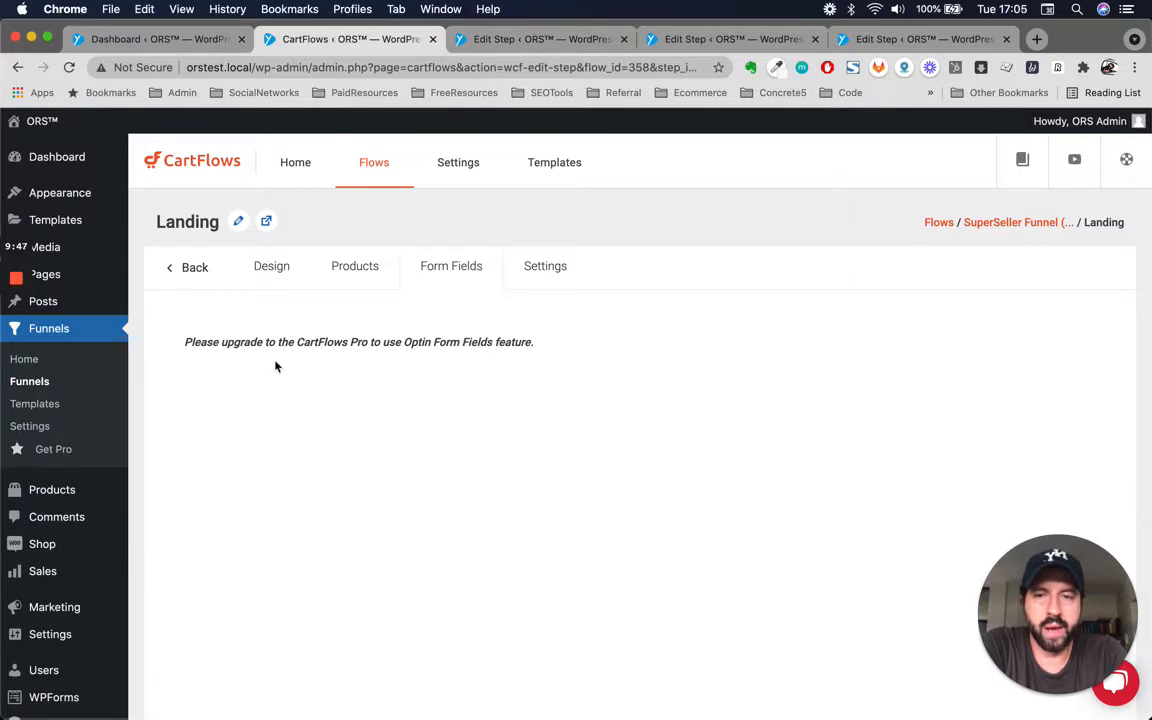
click(556, 276)
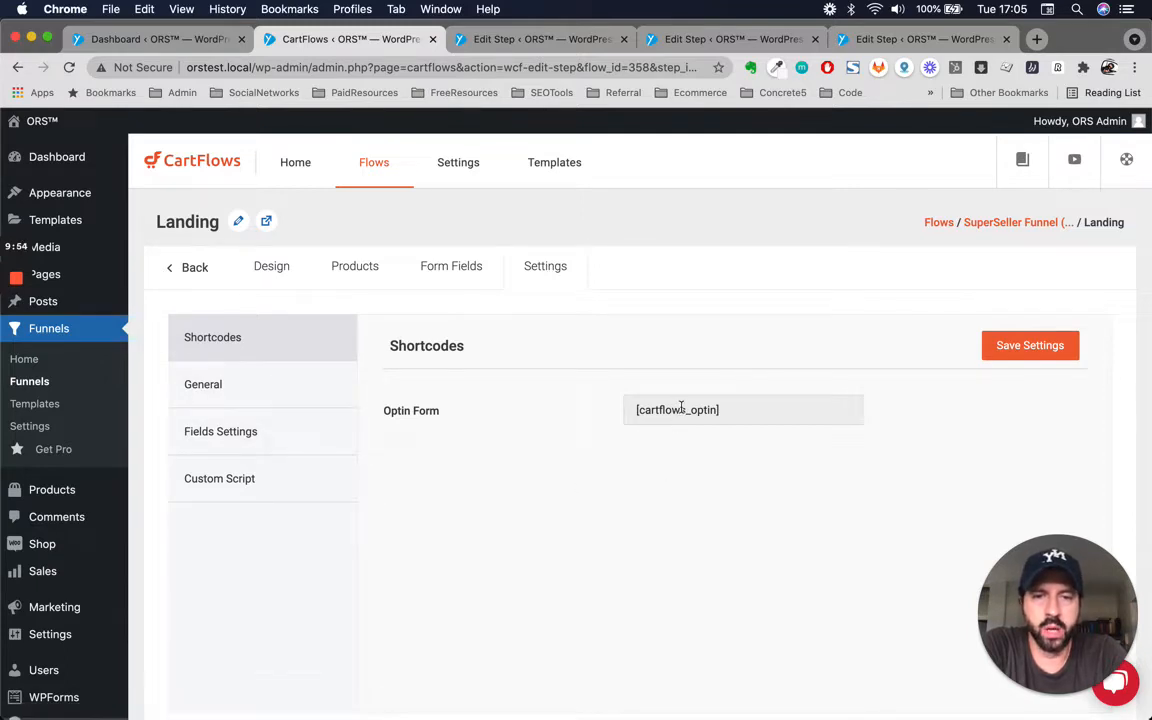
click(252, 393)
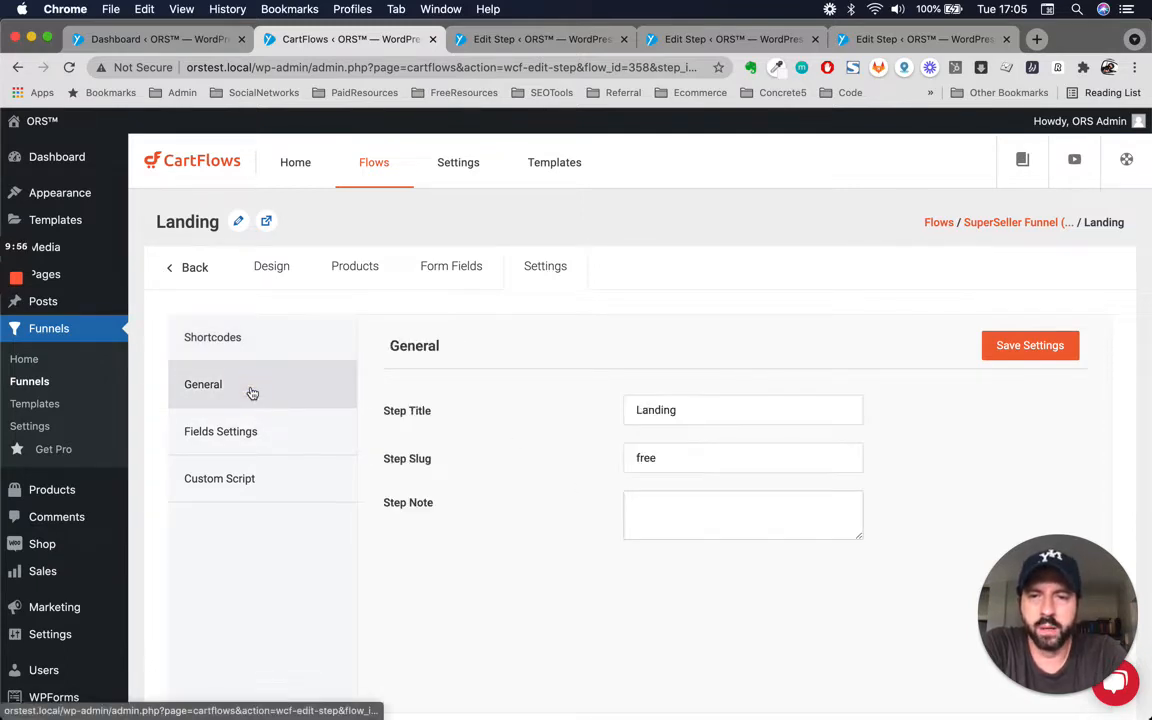
Try changing the Landing step's slug to free-marketing-course, then revert it to free.
double_click(777, 412)
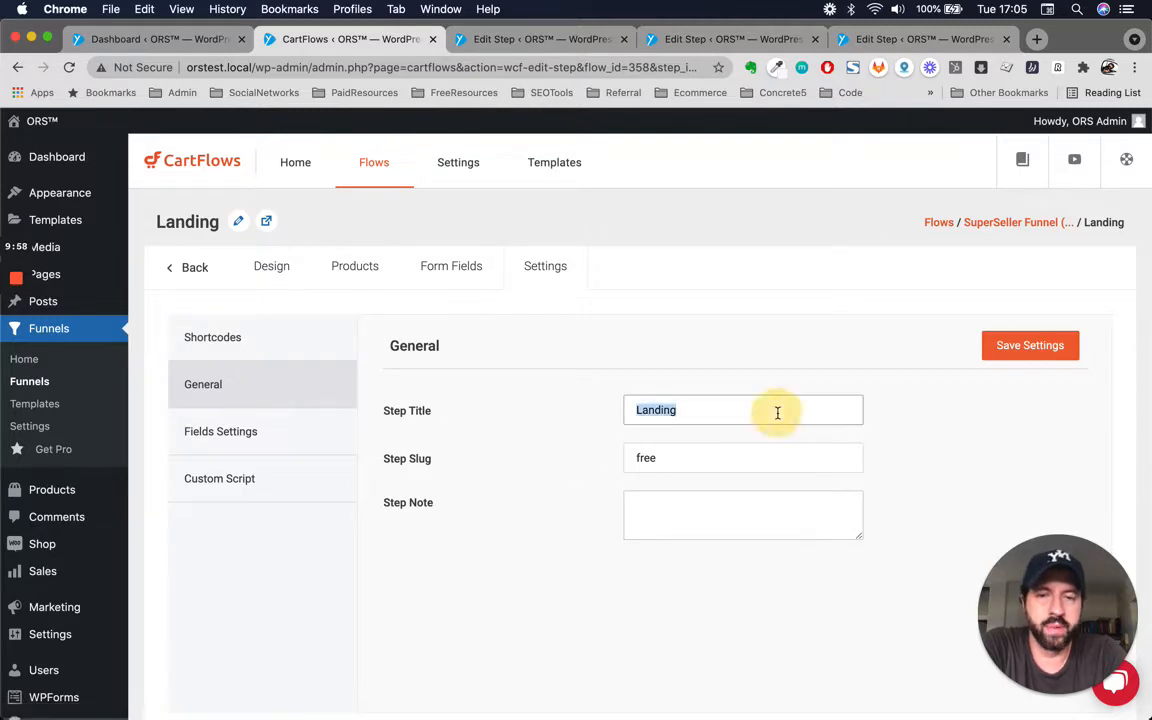
double_click(728, 461)
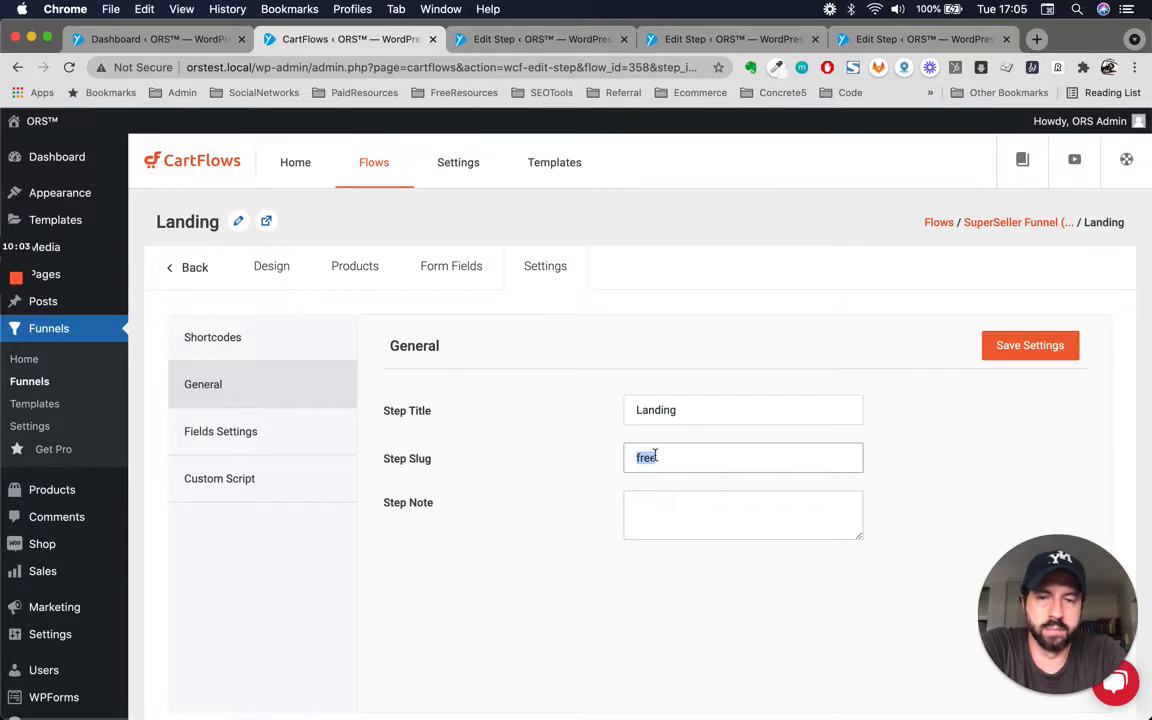
click(653, 455)
double_click(674, 456)
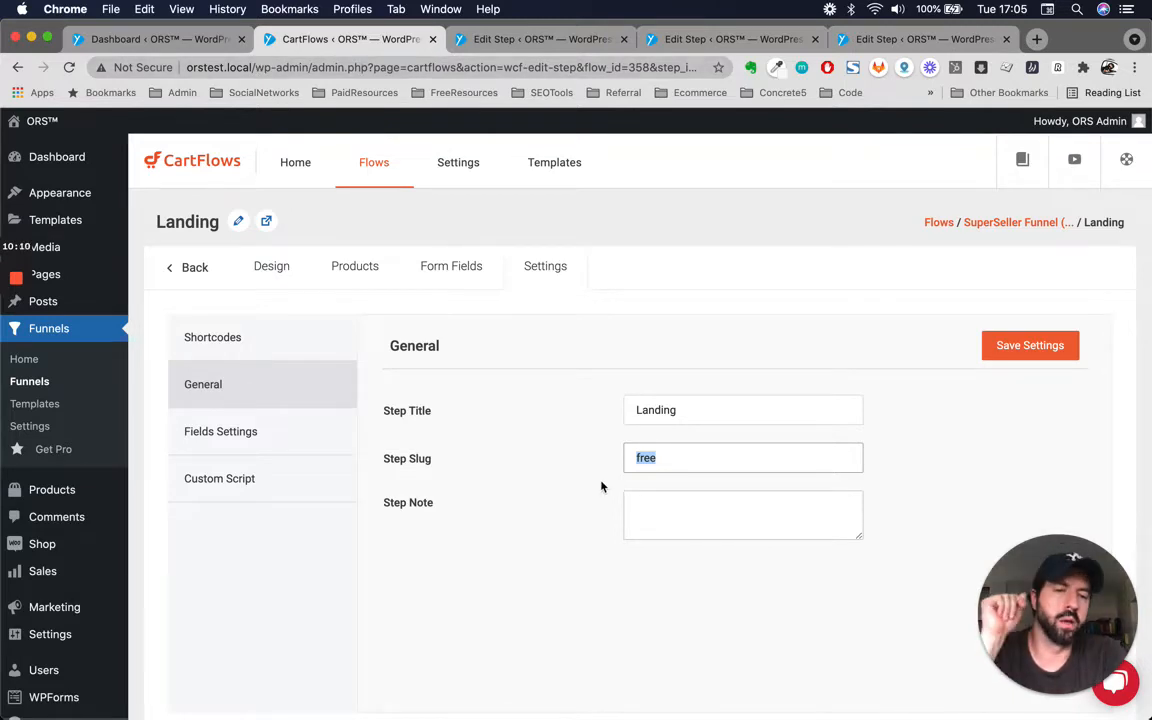
click(777, 457)
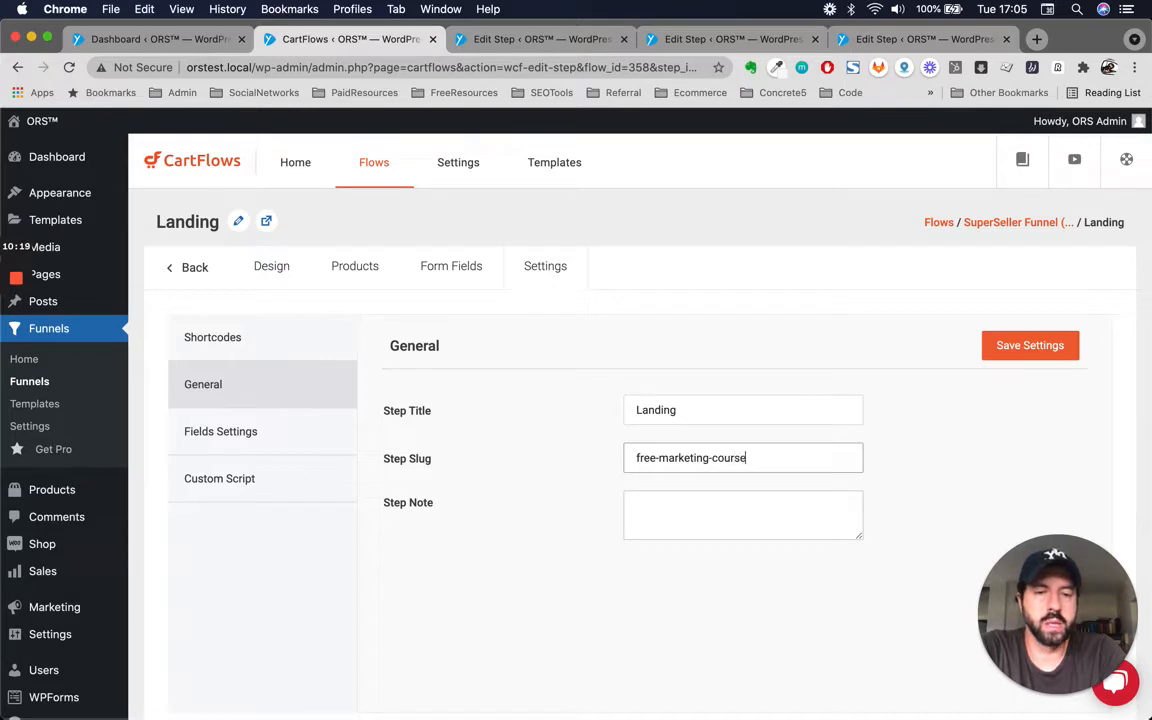
key(BackSpace)
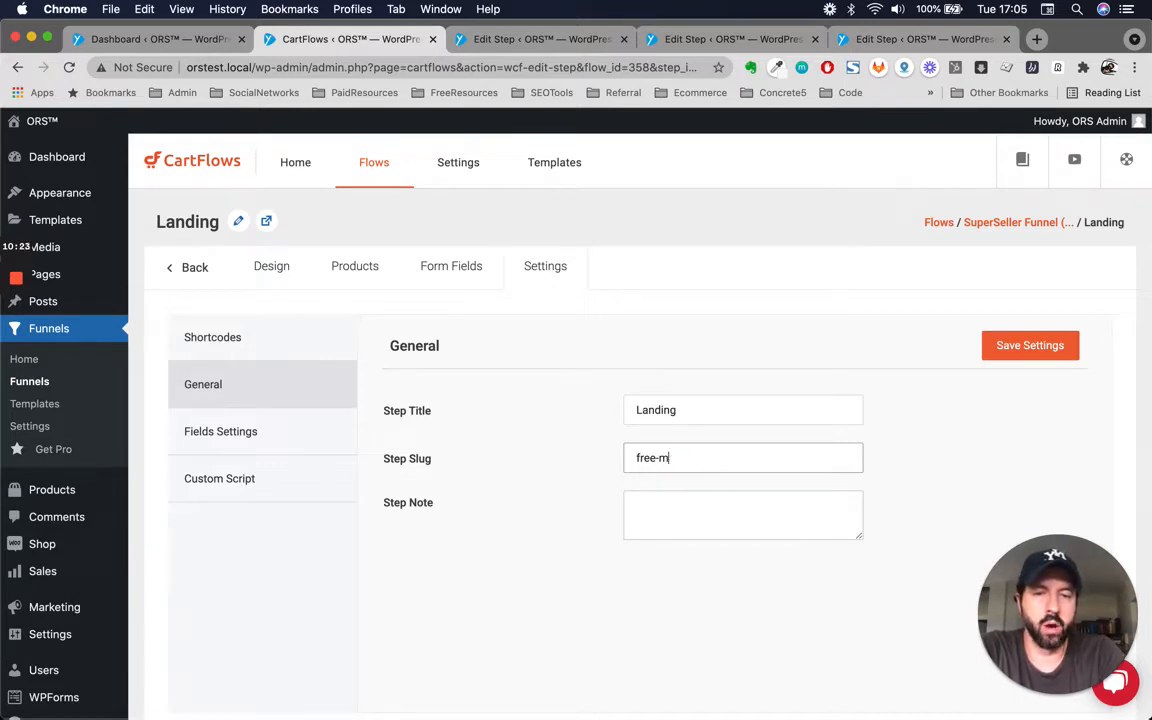
click(543, 631)
click(719, 491)
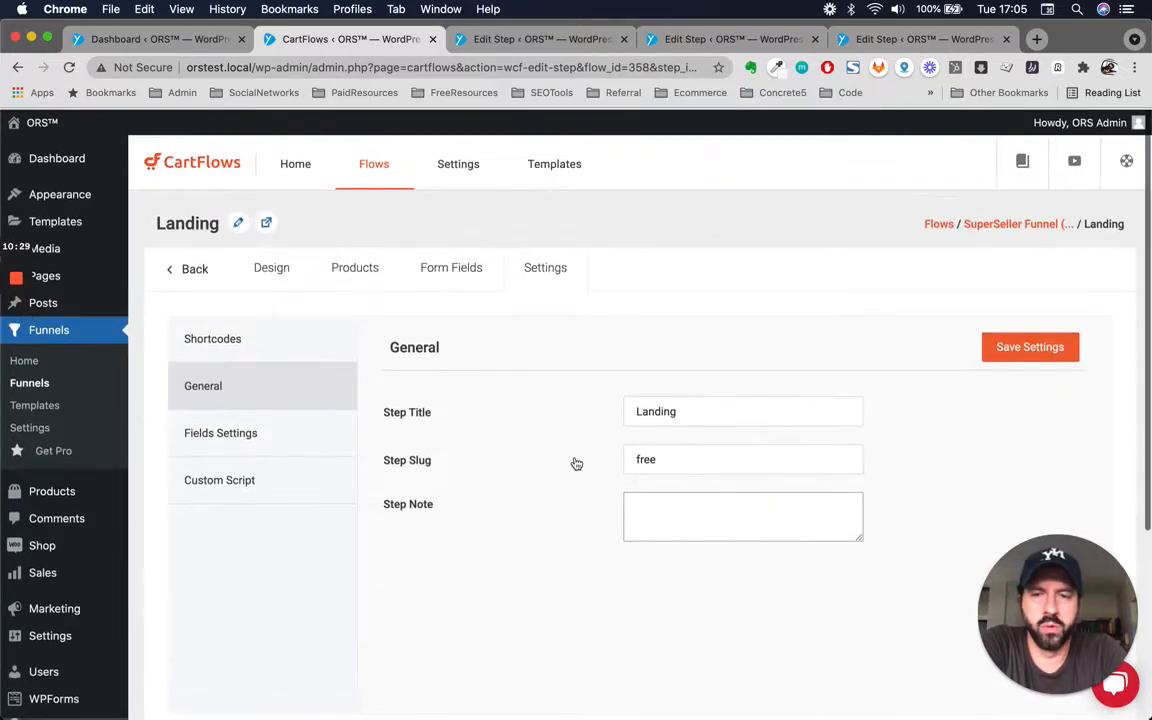
scroll(543, 597, down, 1)
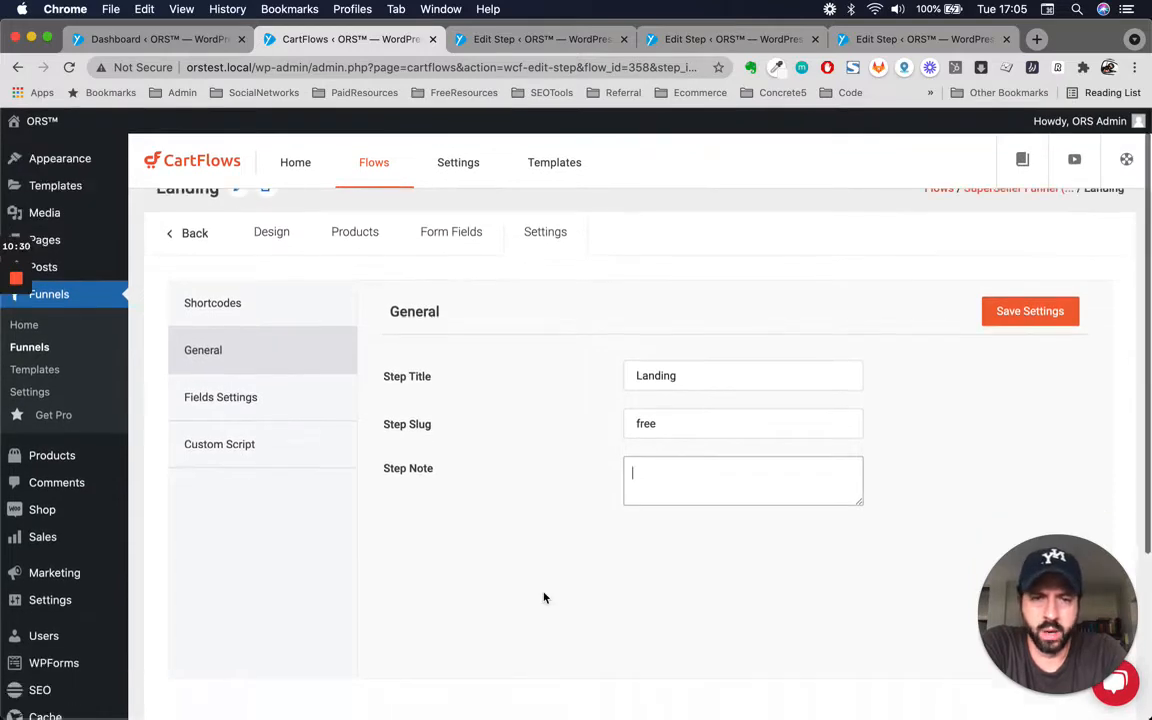
Examine the Landing step's Fields Settings, including the form fields passed as URL parameters.
click(247, 388)
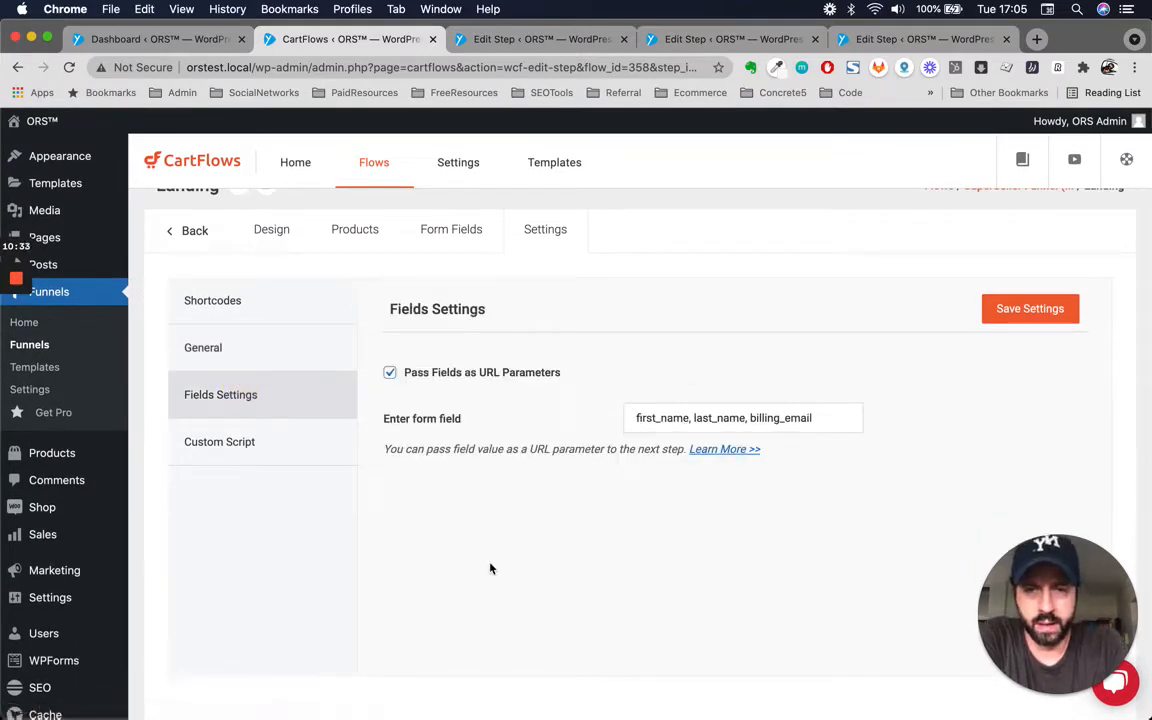
scroll(489, 566, up, 1)
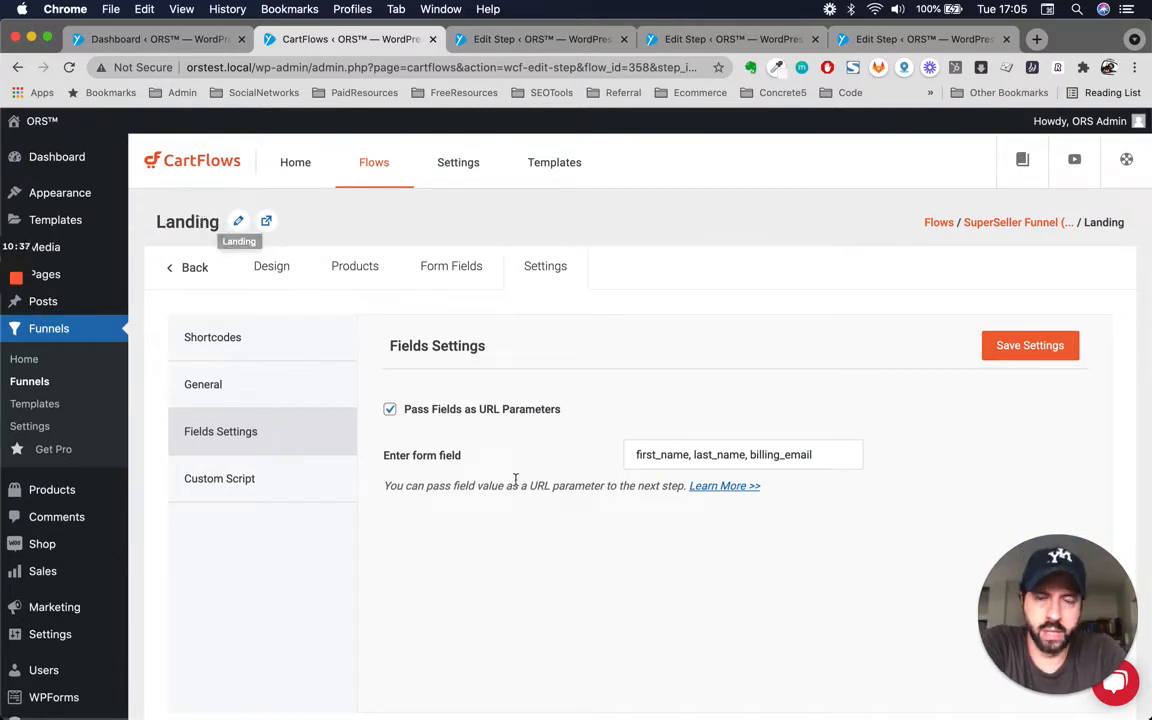
triple_click(641, 458)
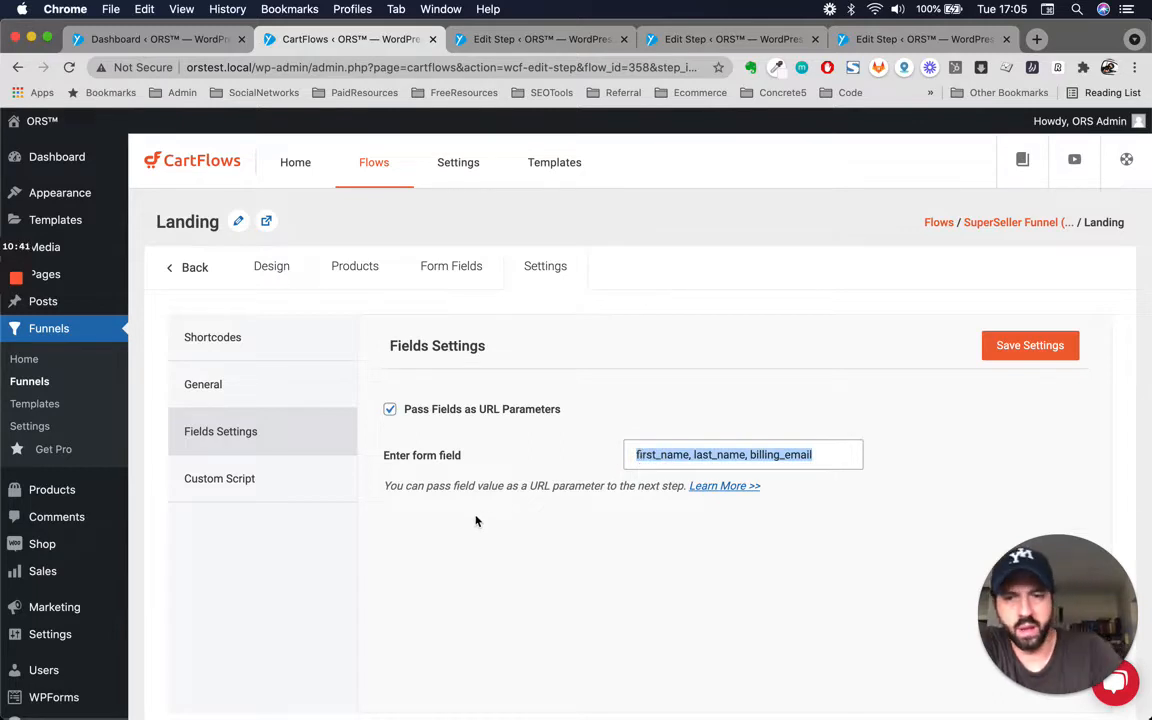
click(721, 460)
click(691, 462)
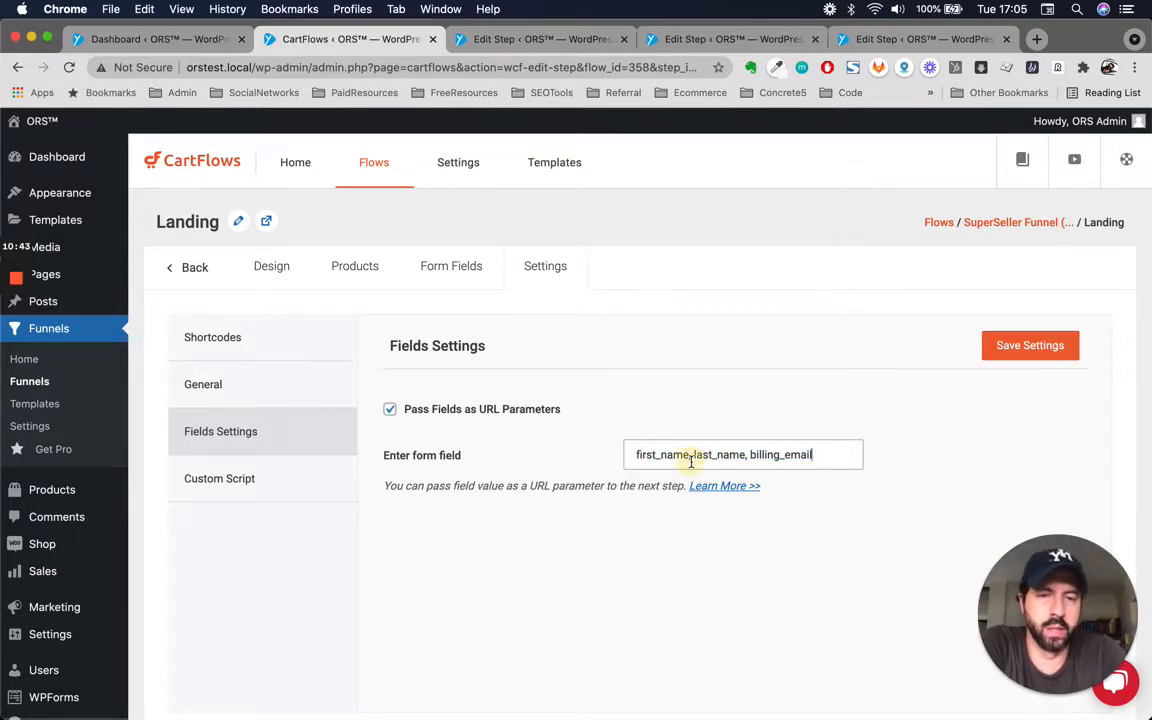
triple_click(691, 462)
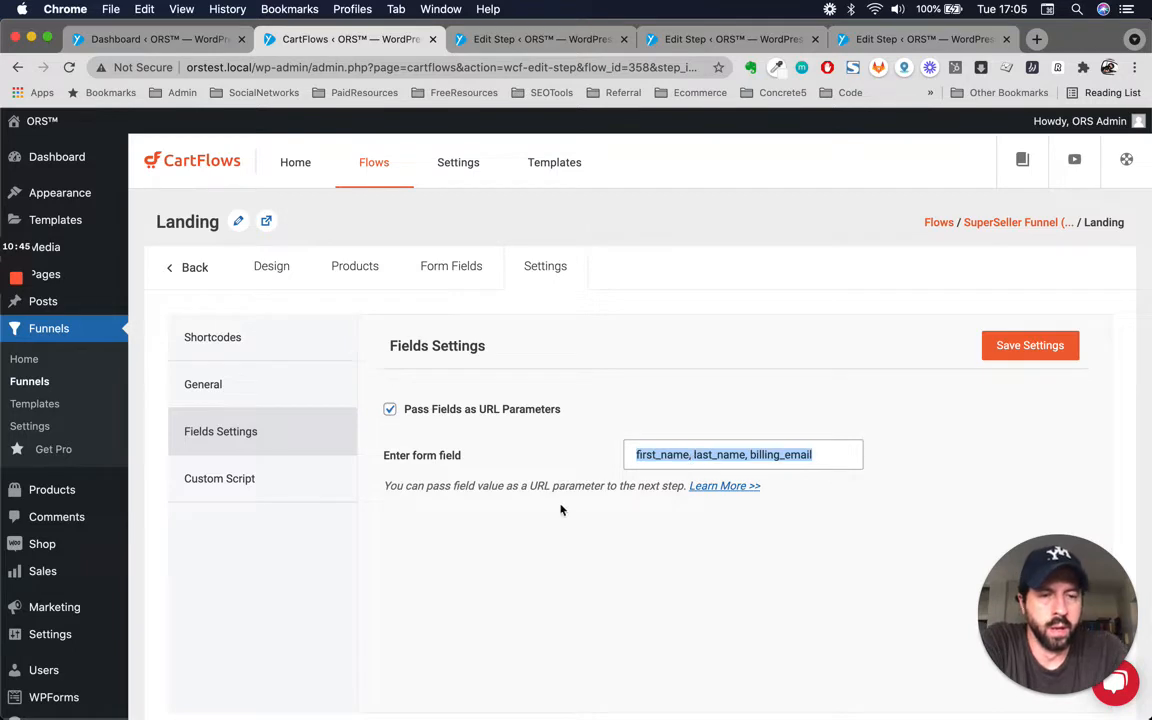
click(699, 460)
triple_click(699, 460)
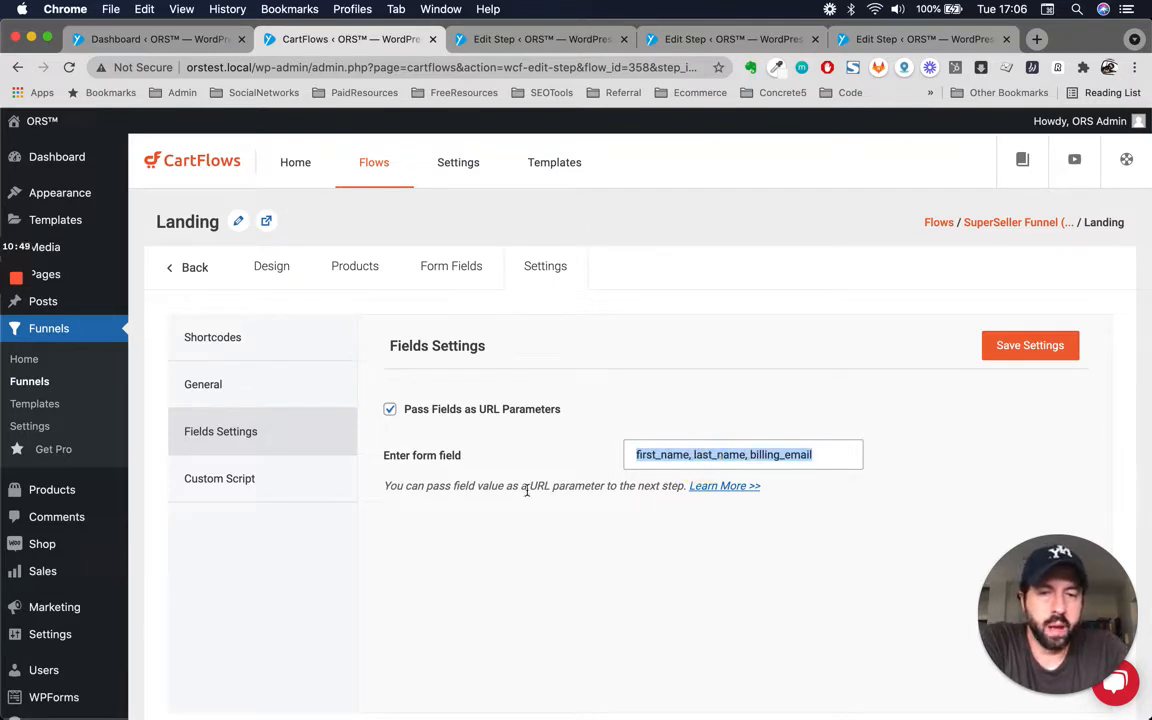
click(675, 463)
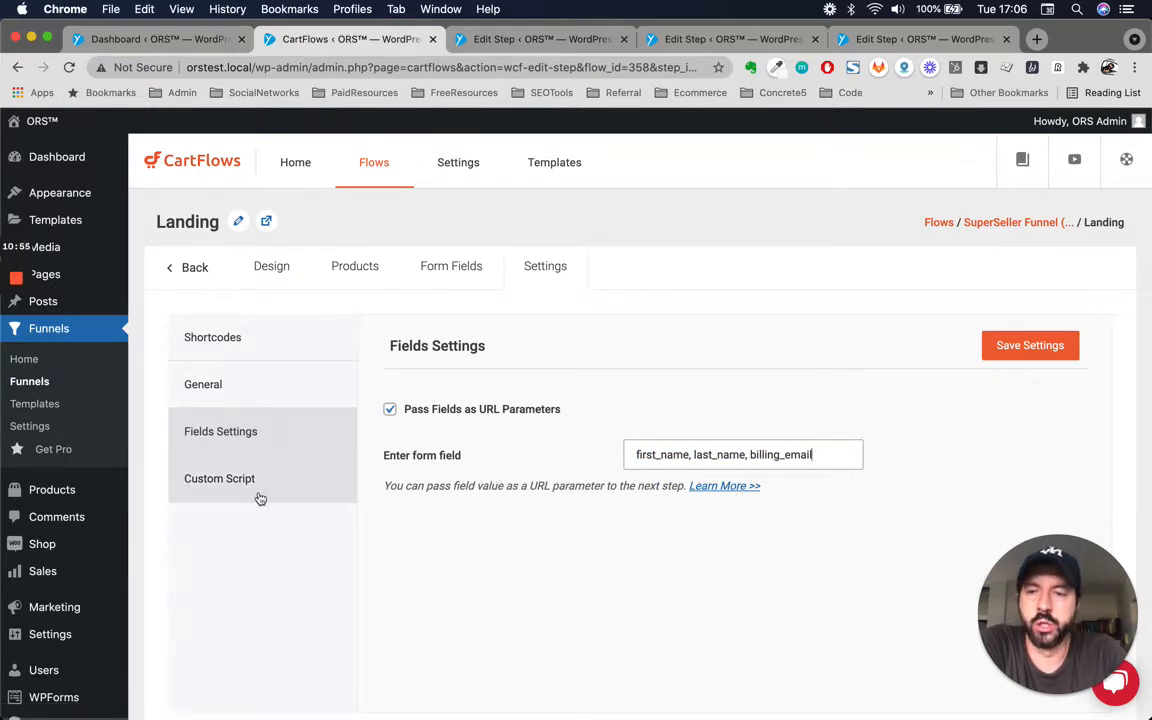
Examine the Landing step's Custom Script setting, then return to its Design tab.
click(216, 495)
click(730, 510)
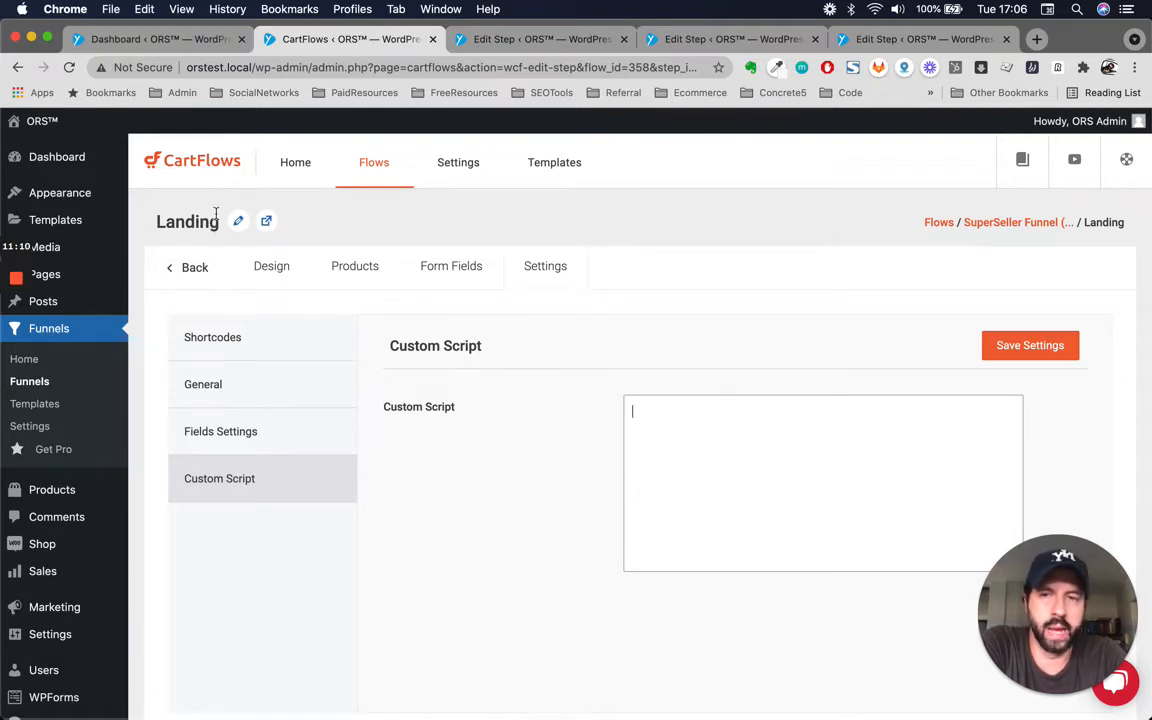
click(284, 284)
scroll(591, 462, down, 3)
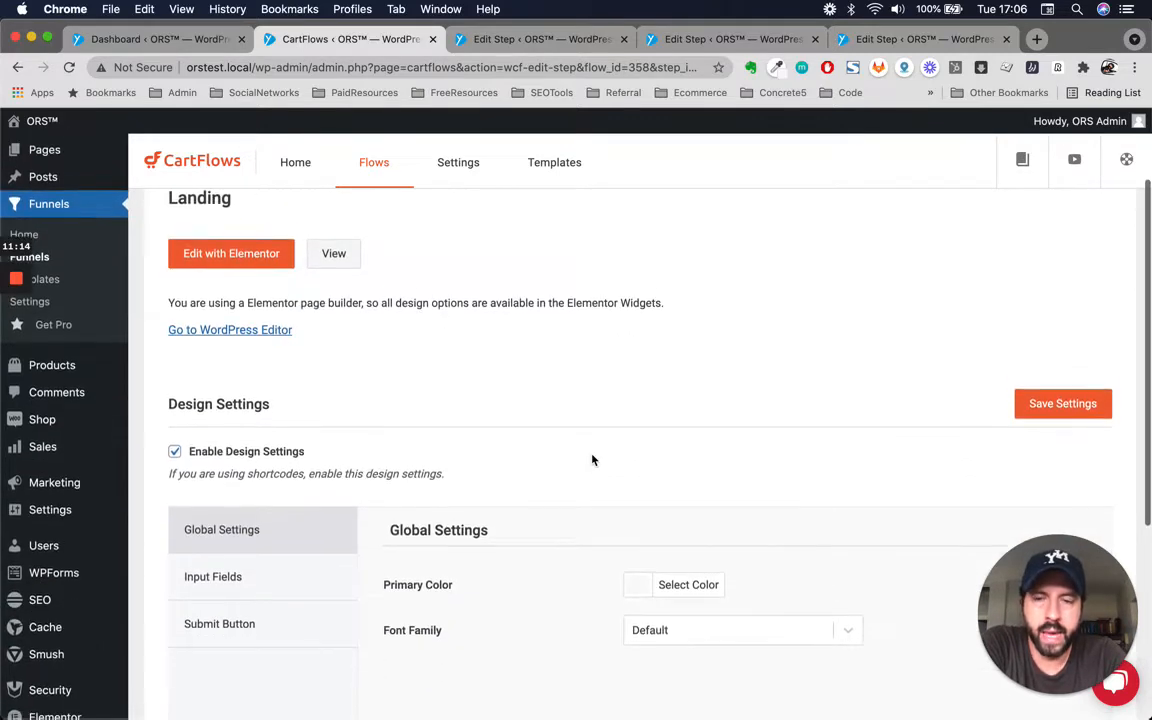
scroll(591, 460, up, 2)
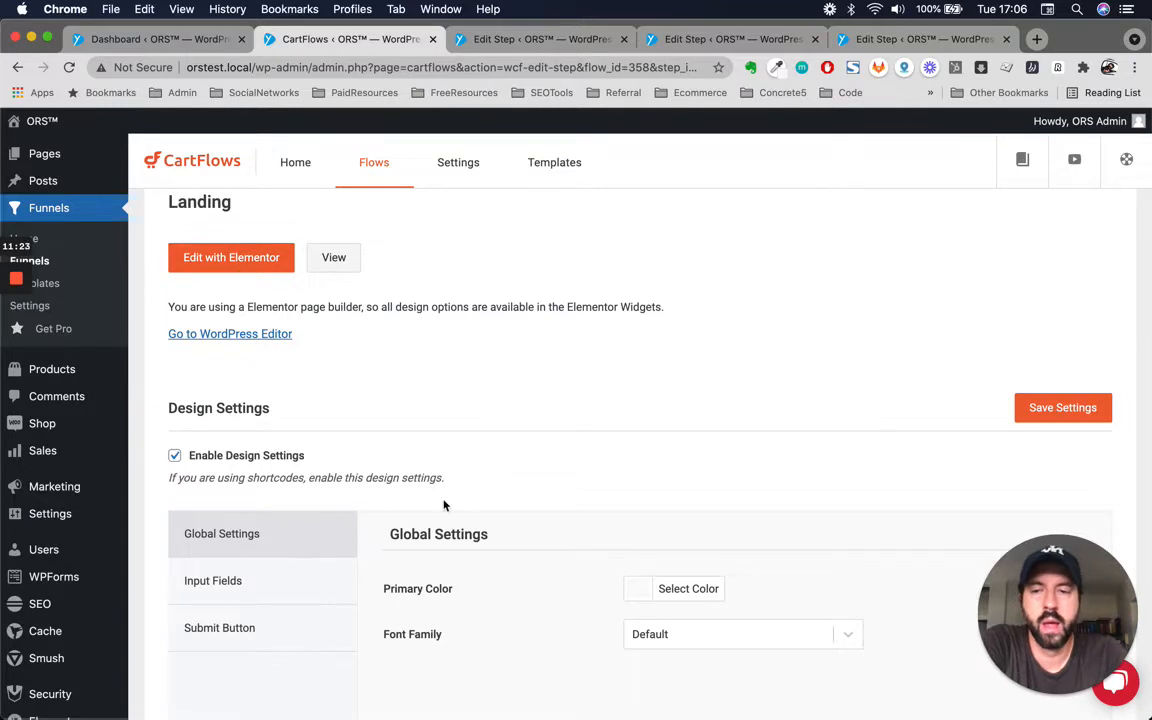
Change the Landing form's Submit Button text to Access Training Now.
click(273, 632)
scroll(311, 597, down, 3)
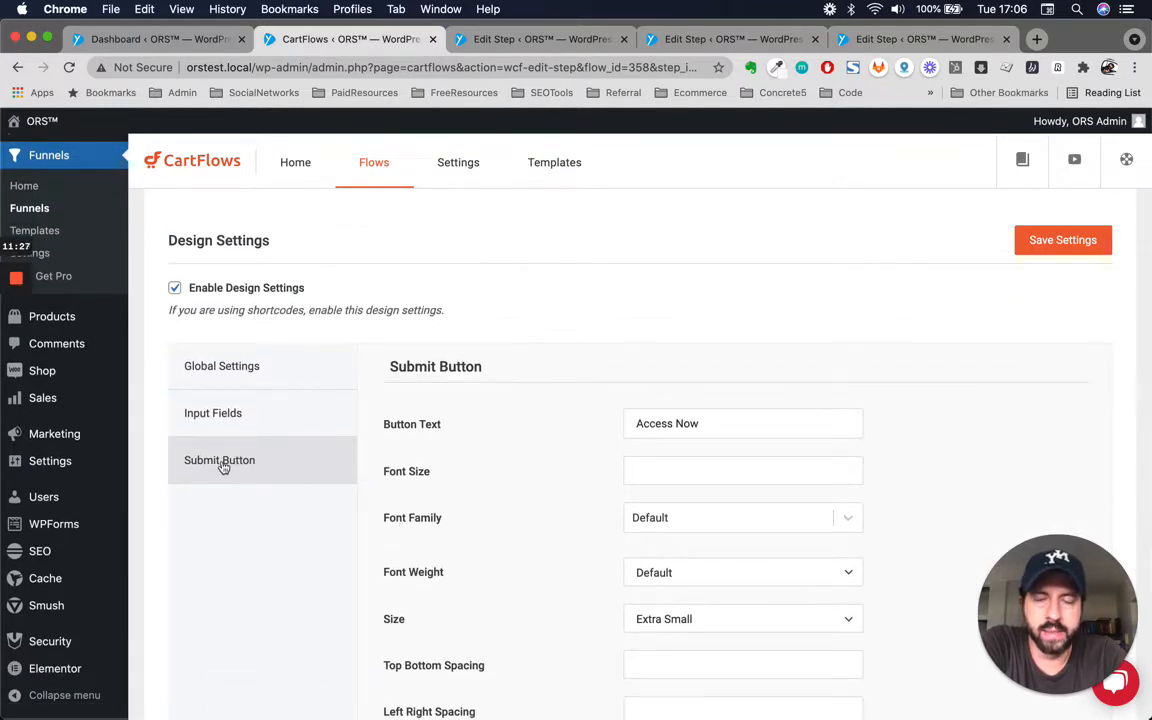
click(776, 432)
double_click(776, 432)
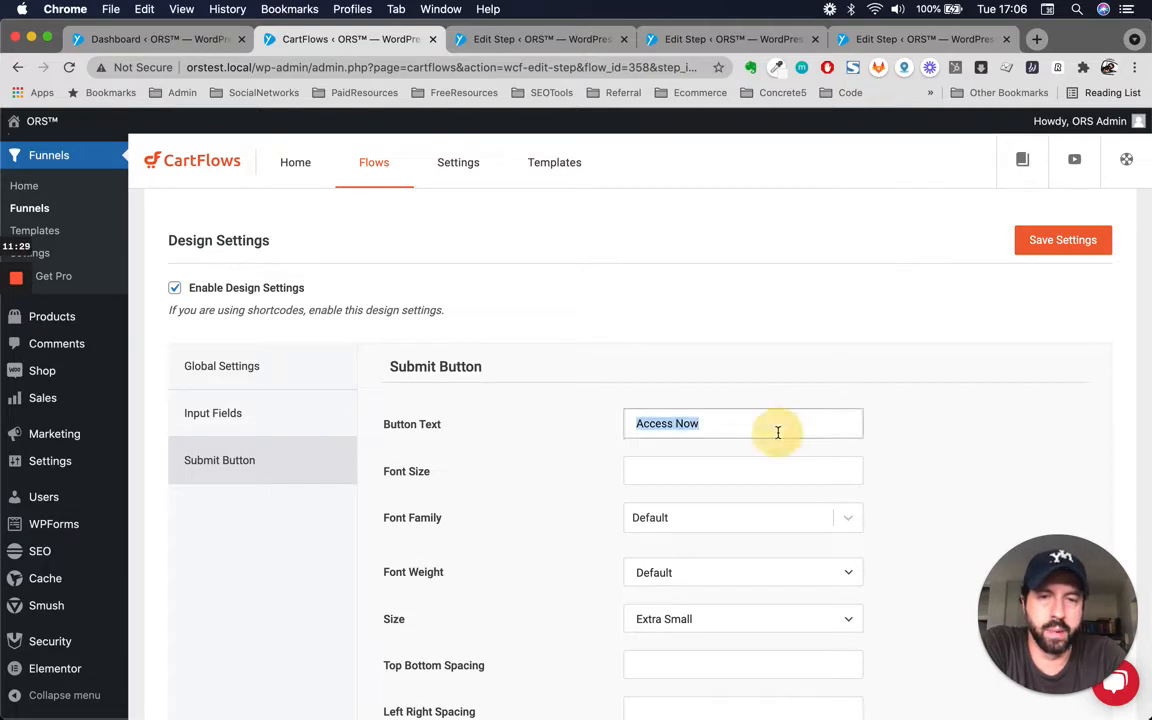
scroll(720, 327, up, 1)
scroll(720, 327, up, 3)
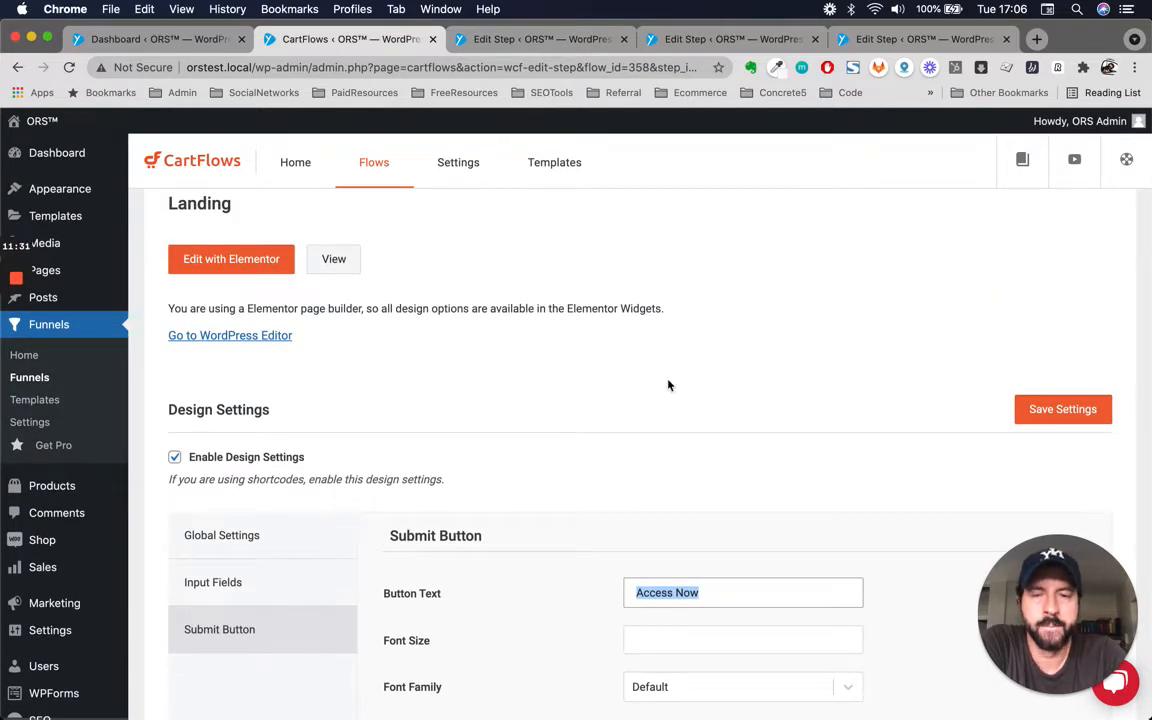
scroll(668, 385, down, 1)
scroll(668, 385, up, 2)
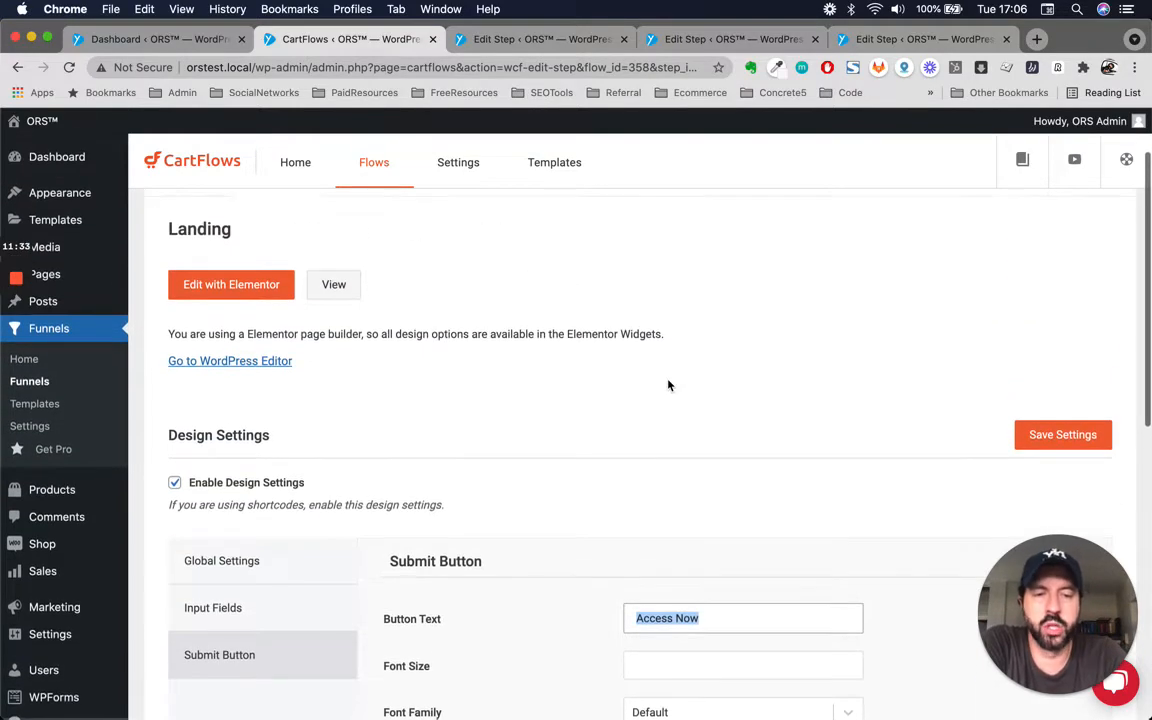
scroll(668, 385, down, 1)
scroll(668, 385, up, 2)
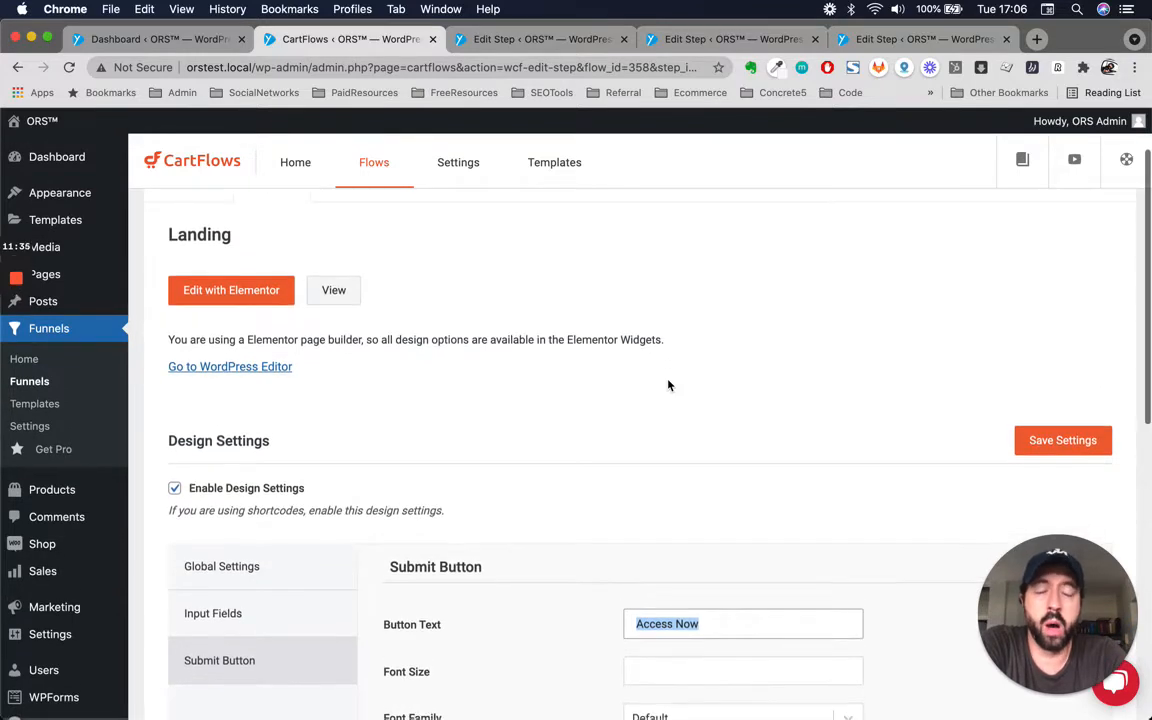
scroll(734, 586, down, 1)
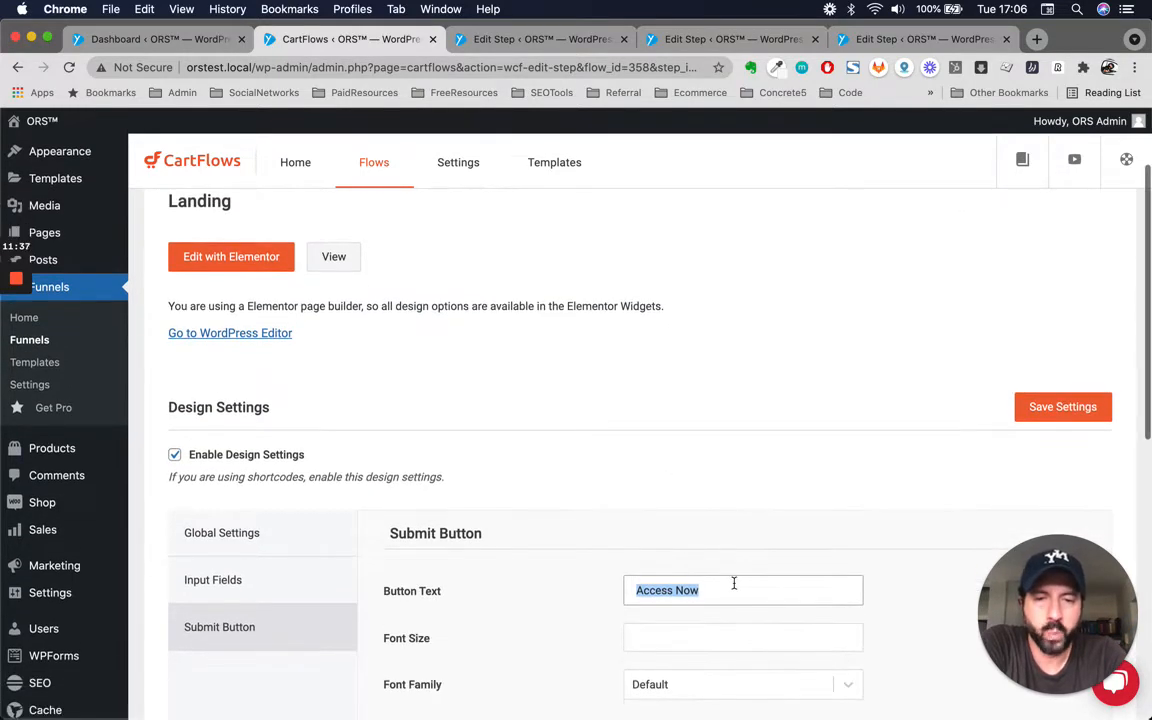
double_click(734, 583)
click(734, 583)
key(Left)
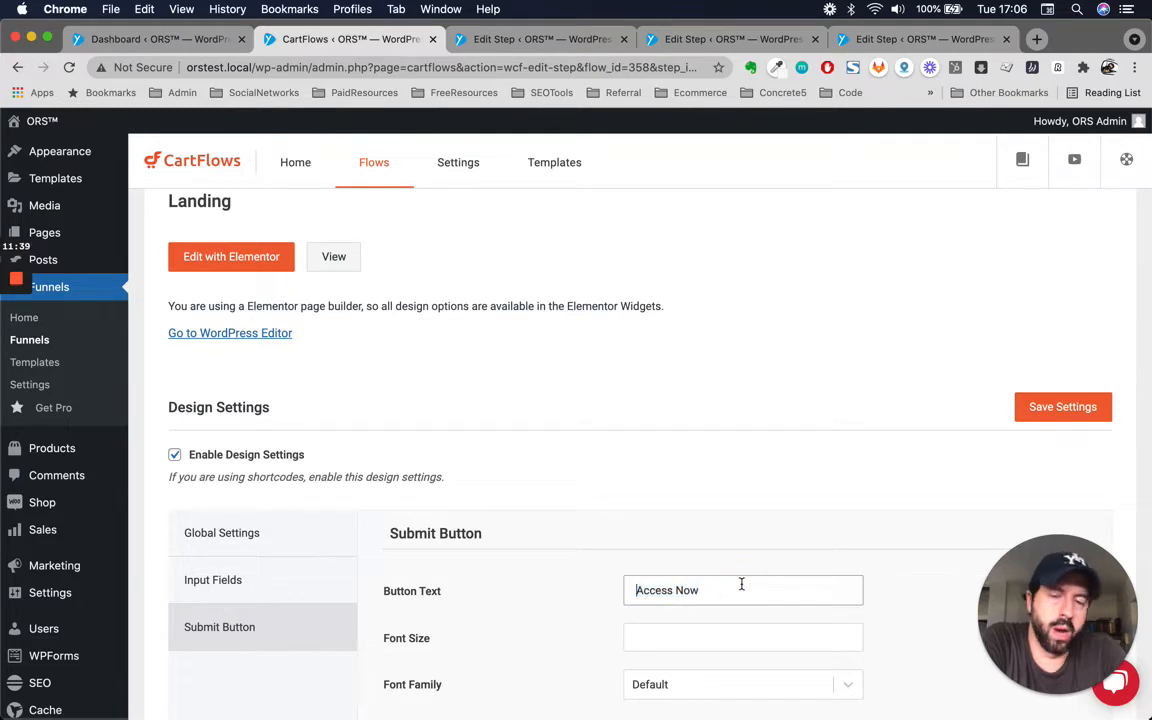
click(674, 590)
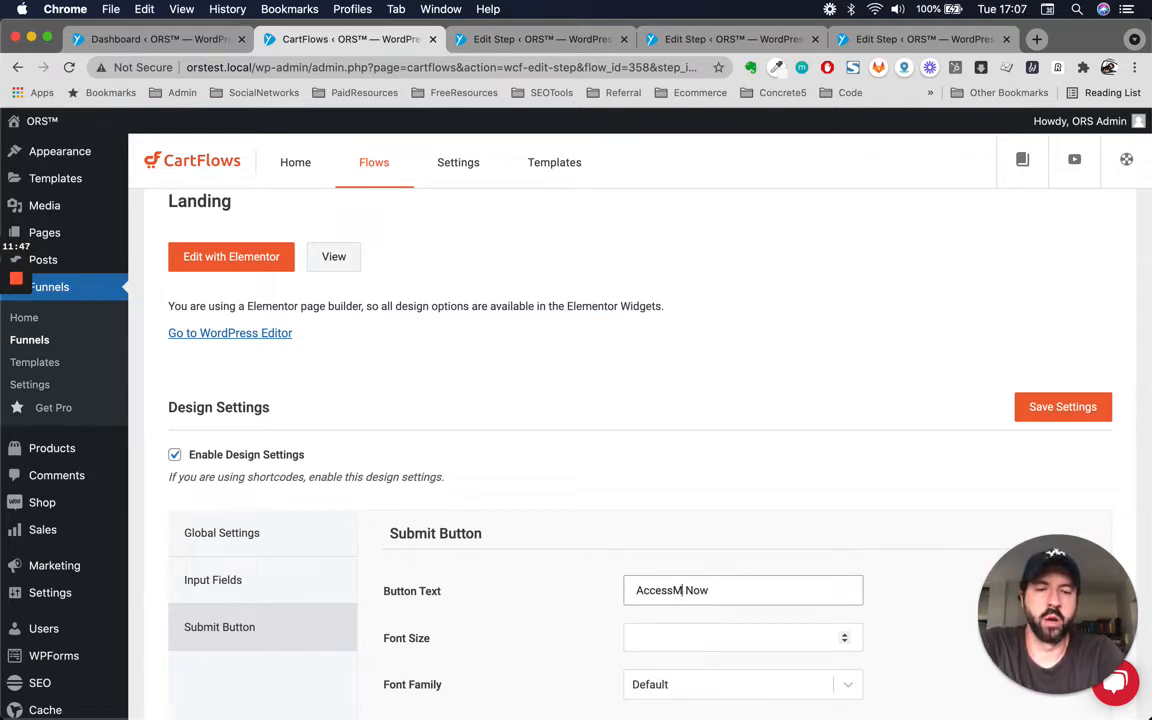
text(Bluepri)
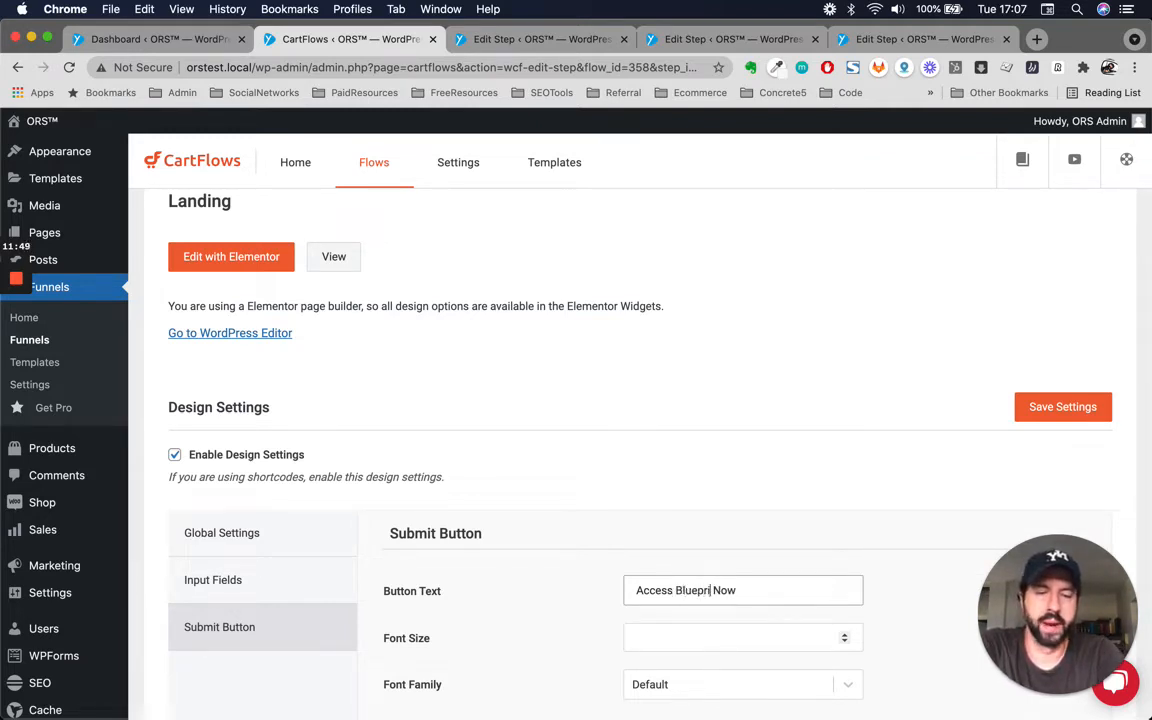
text(nt)
key(BackSpace)
key(BackSpace)
key(BackSpace)
key(BackSpace)
key(BackSpace)
key(BackSpace)
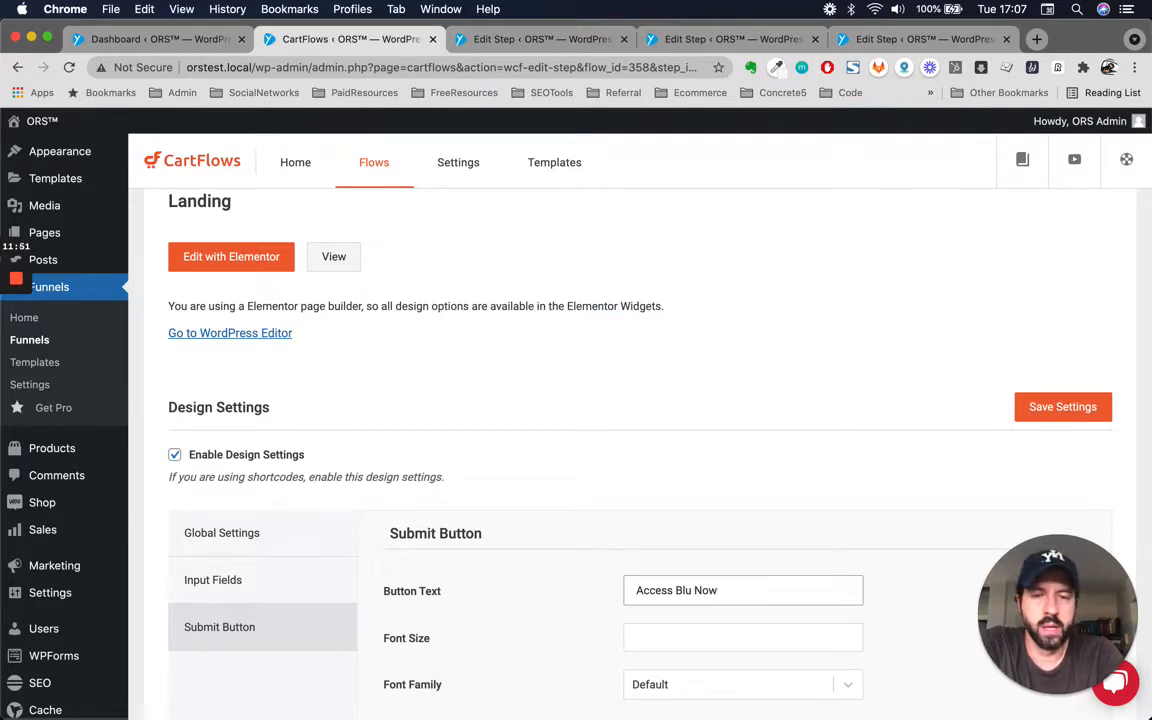
key(BackSpace)
key(BackSpace)
key(BackSpace)
text(PDFF)
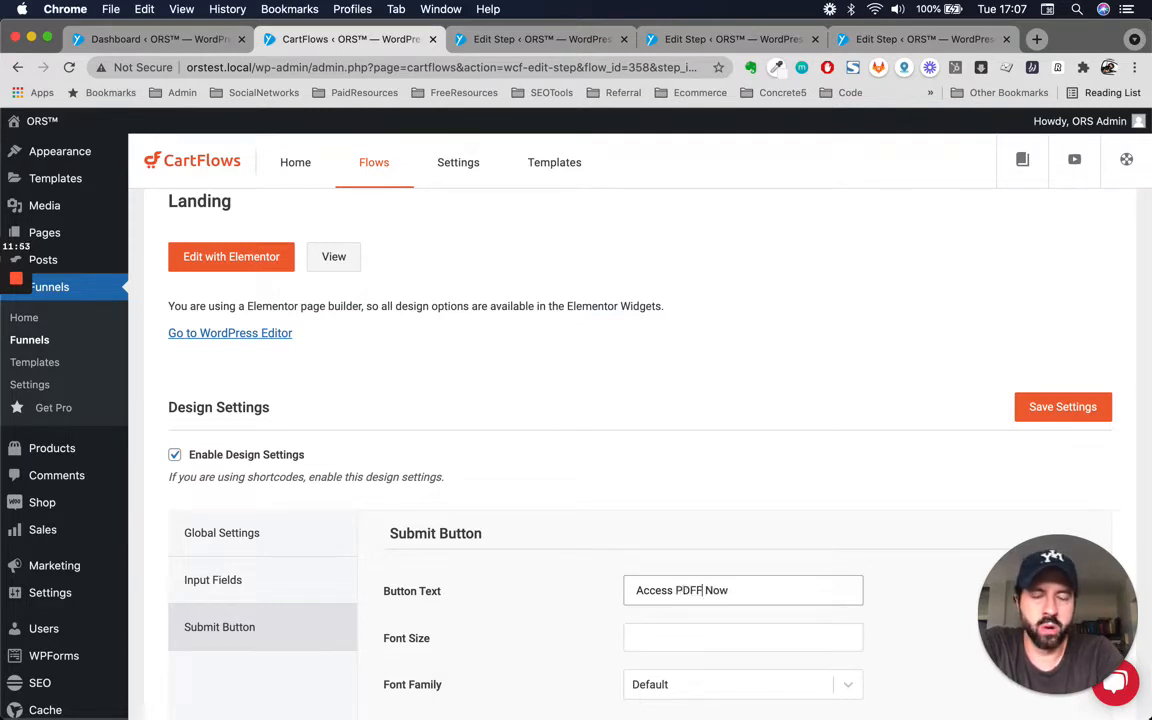
key(BackSpace)
key(BackSpace)
key(BackSpace)
key(BackSpace)
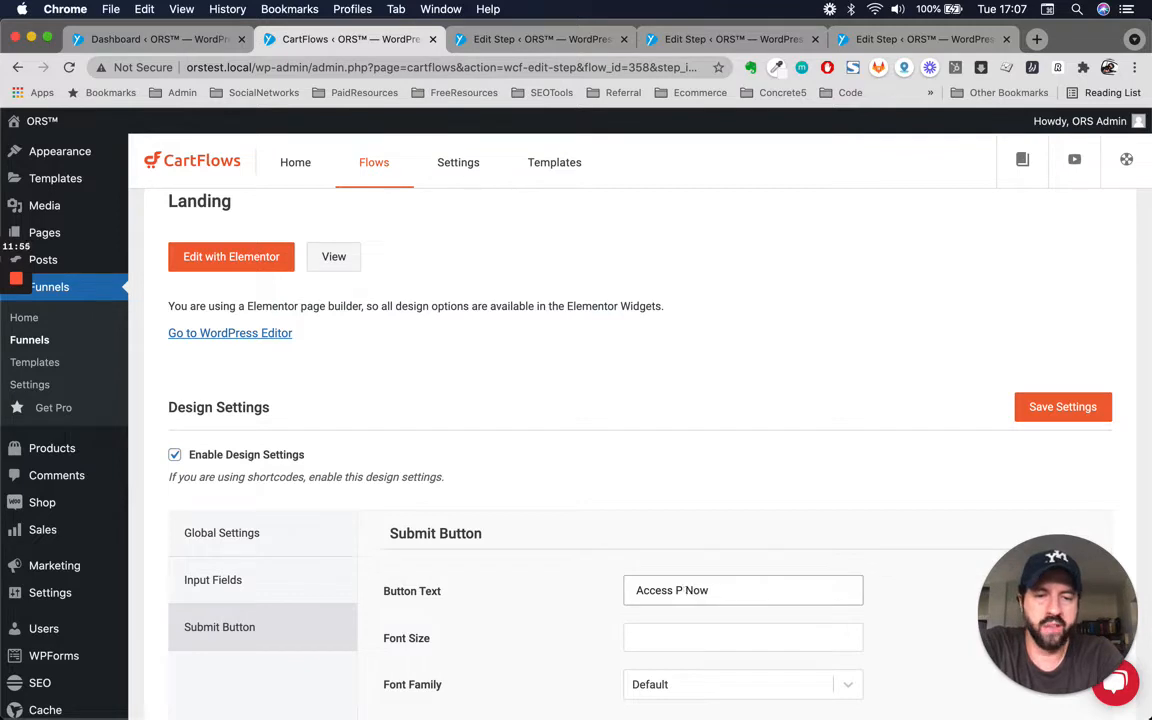
text(Trainign)
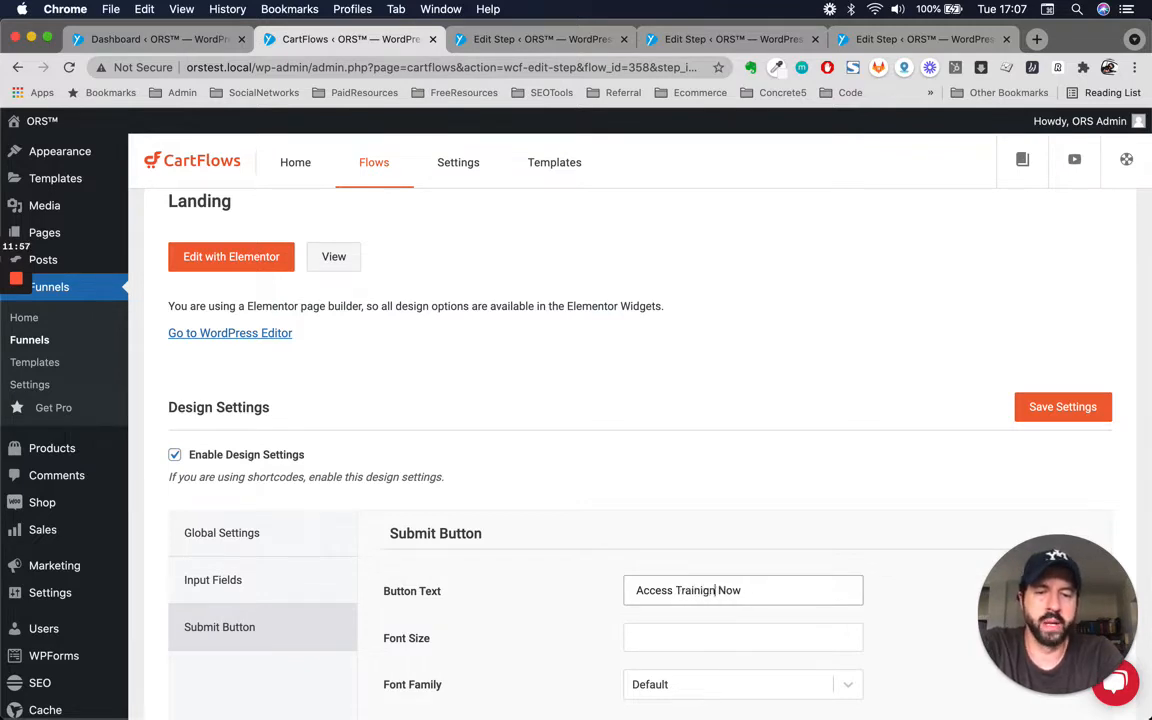
key(BackSpace)
text(ng)
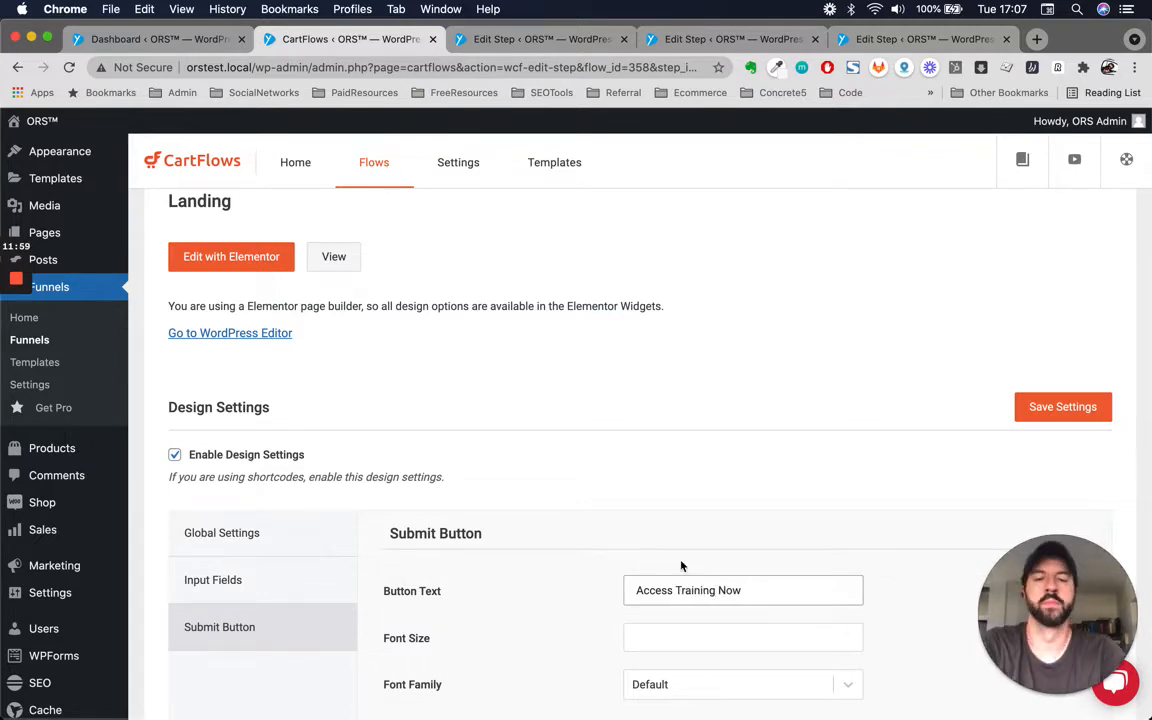
Review the Submit Button design options and go back to the SuperSeller Funnel's step list.
scroll(681, 565, down, 5)
scroll(548, 545, down, 2)
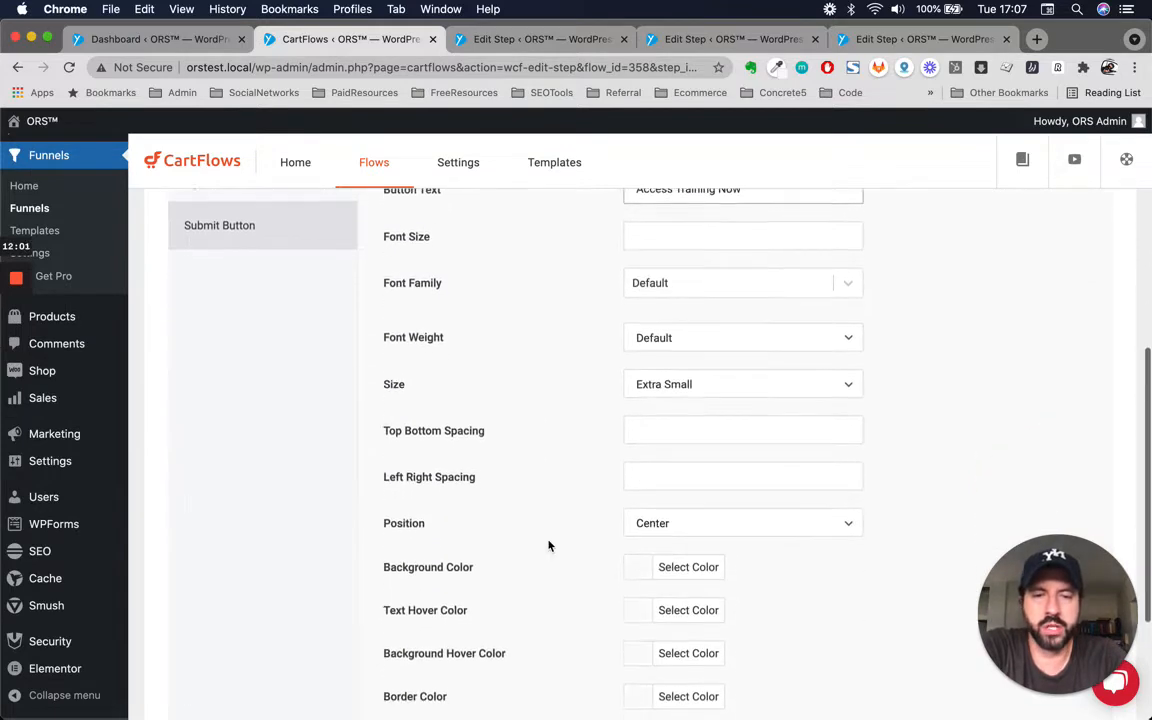
scroll(548, 545, up, 3)
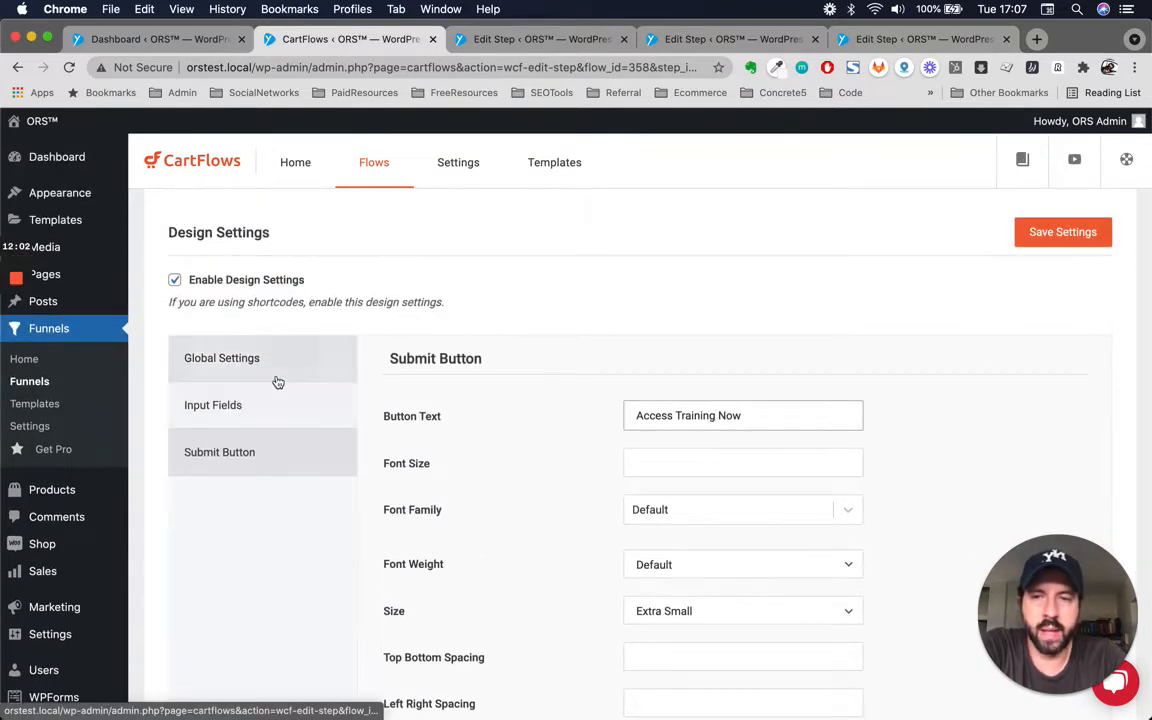
scroll(363, 268, up, 5)
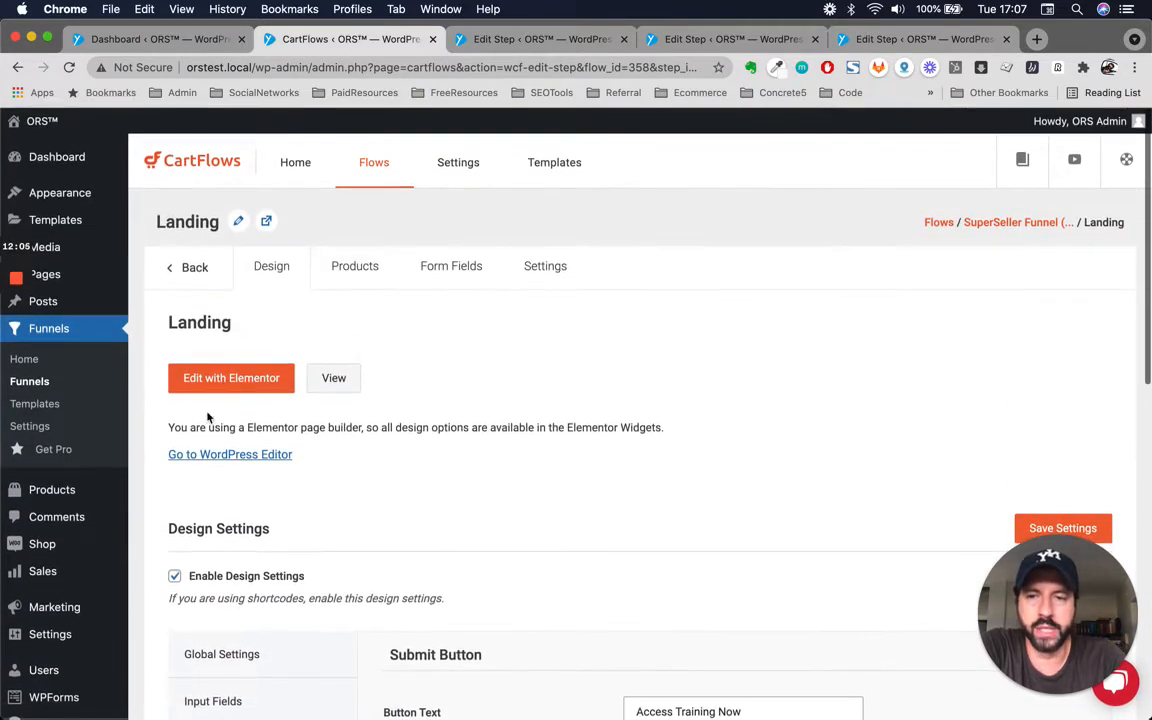
scroll(535, 540, down, 2)
scroll(670, 435, up, 2)
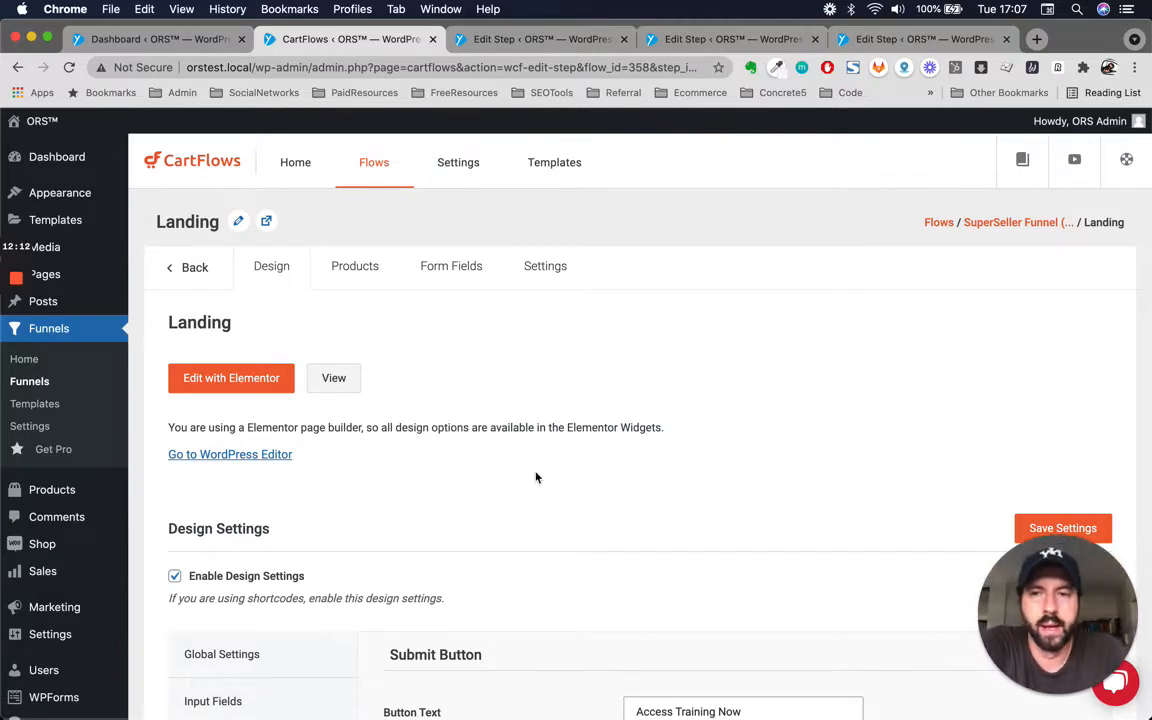
click(194, 269)
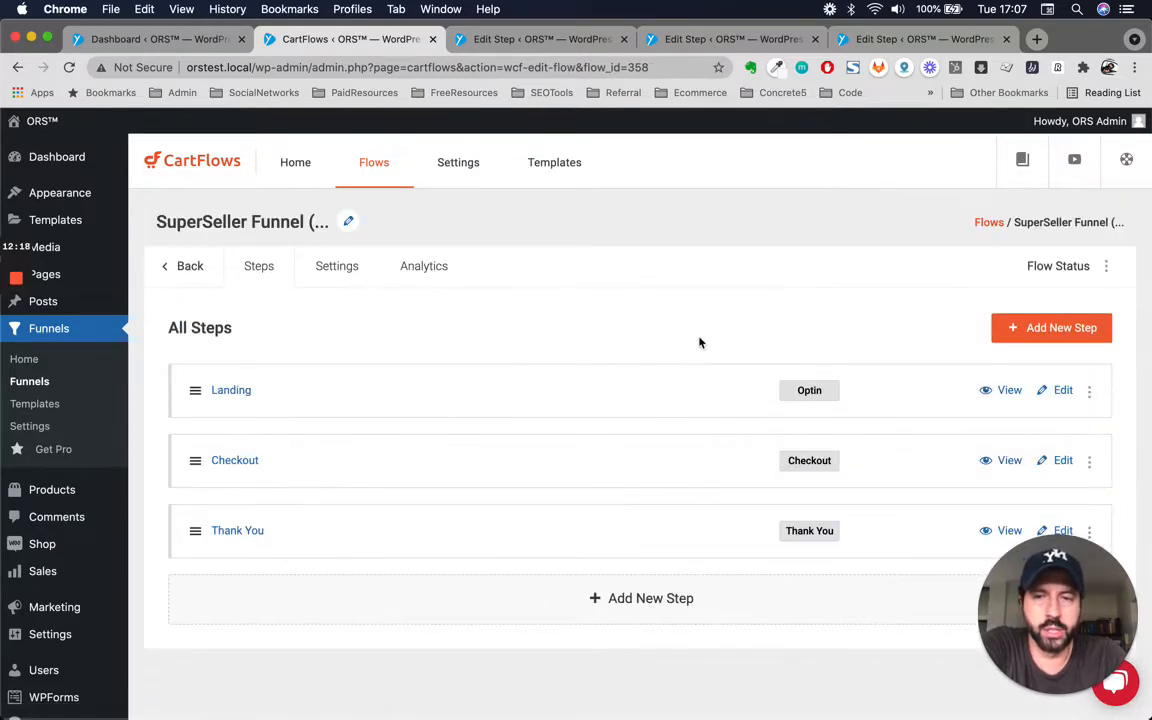
scroll(725, 396, down, 3)
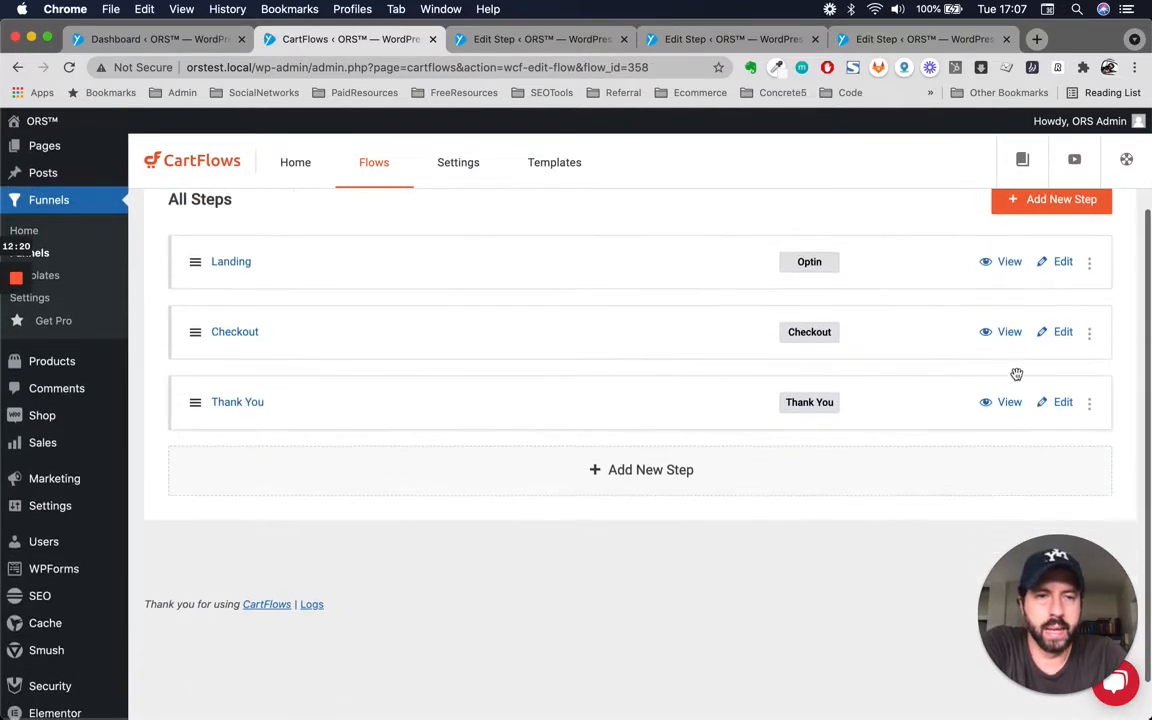
Open the Checkout step for editing, leaving the Landing page without saving.
right_click(1069, 336)
click(966, 310)
click(1066, 334)
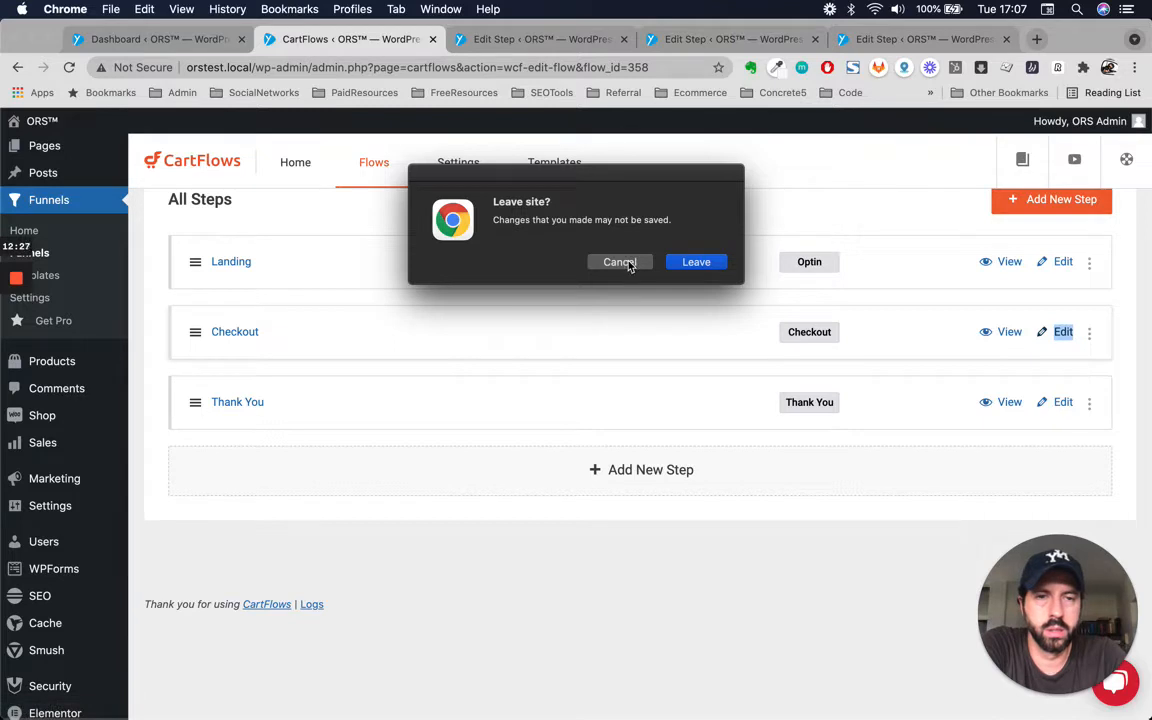
click(686, 264)
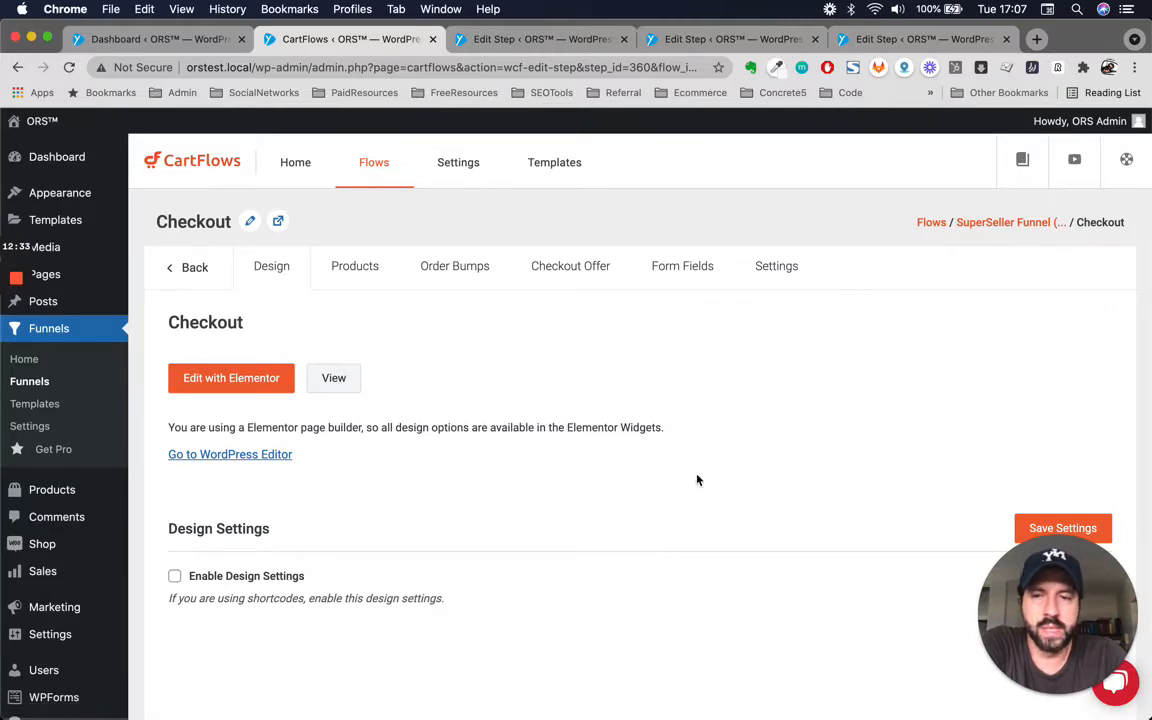
Open the Checkout step's Products tab and review its product settings.
scroll(698, 481, down, 4)
scroll(697, 478, up, 4)
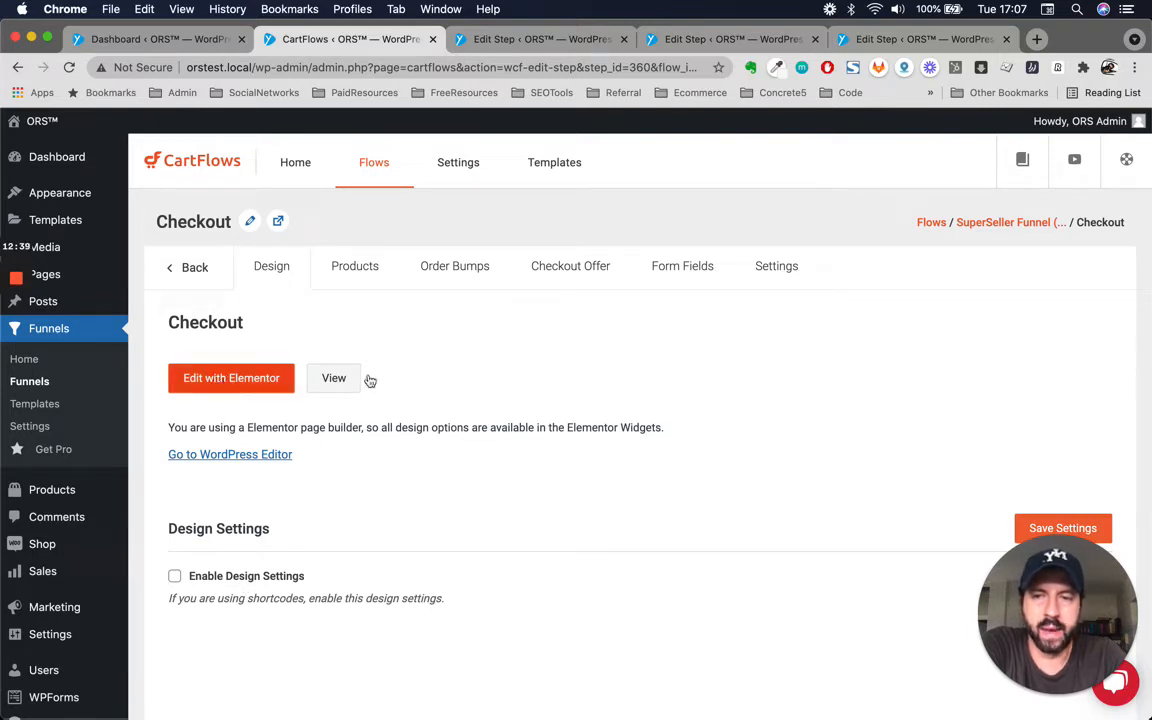
click(366, 274)
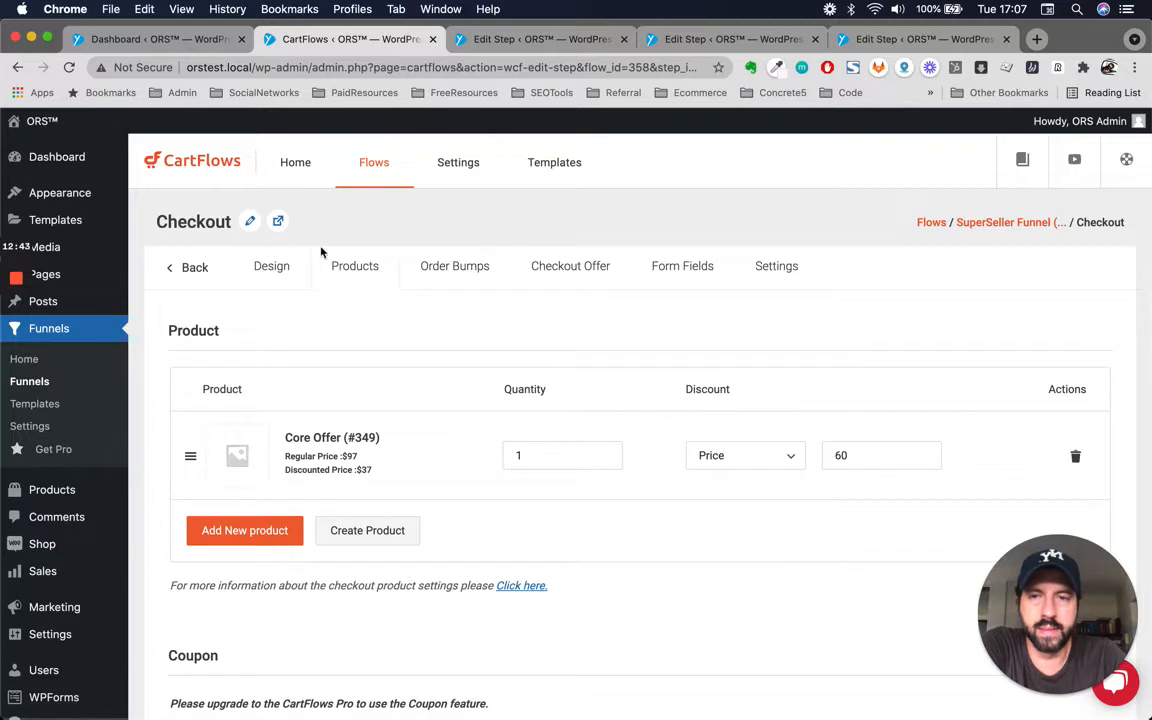
scroll(410, 422, down, 1)
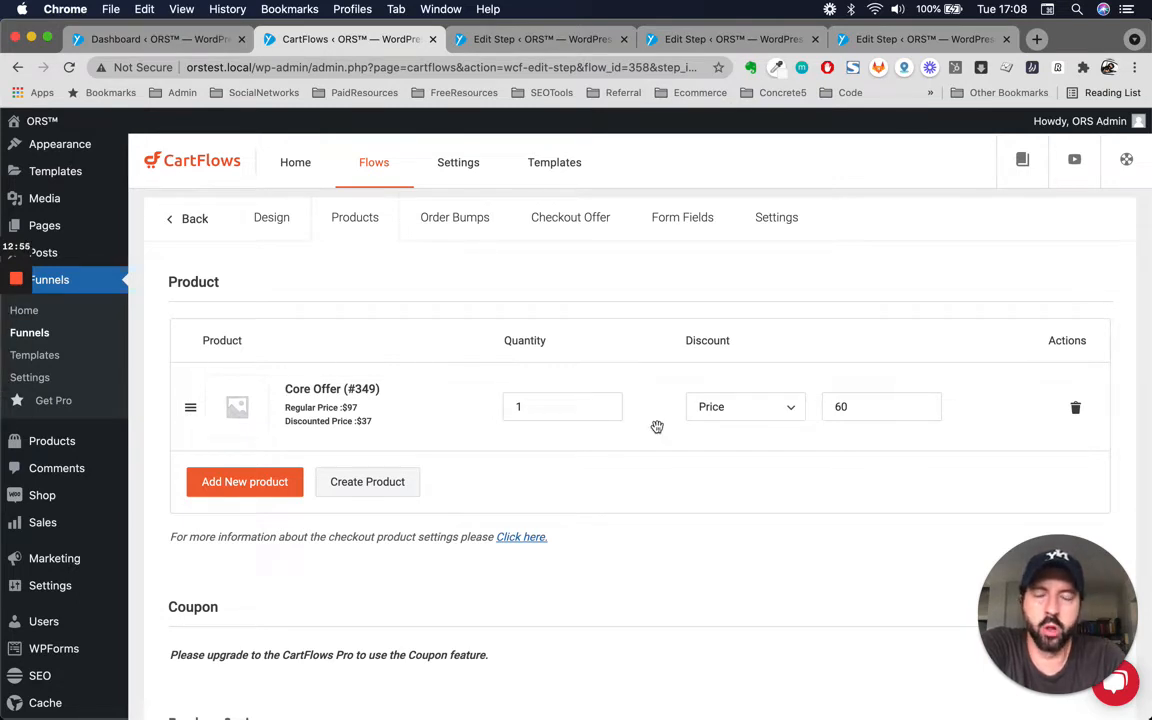
Remove the Core Offer (#349) product from the Checkout step and add it back through the product search.
scroll(657, 427, up, 1)
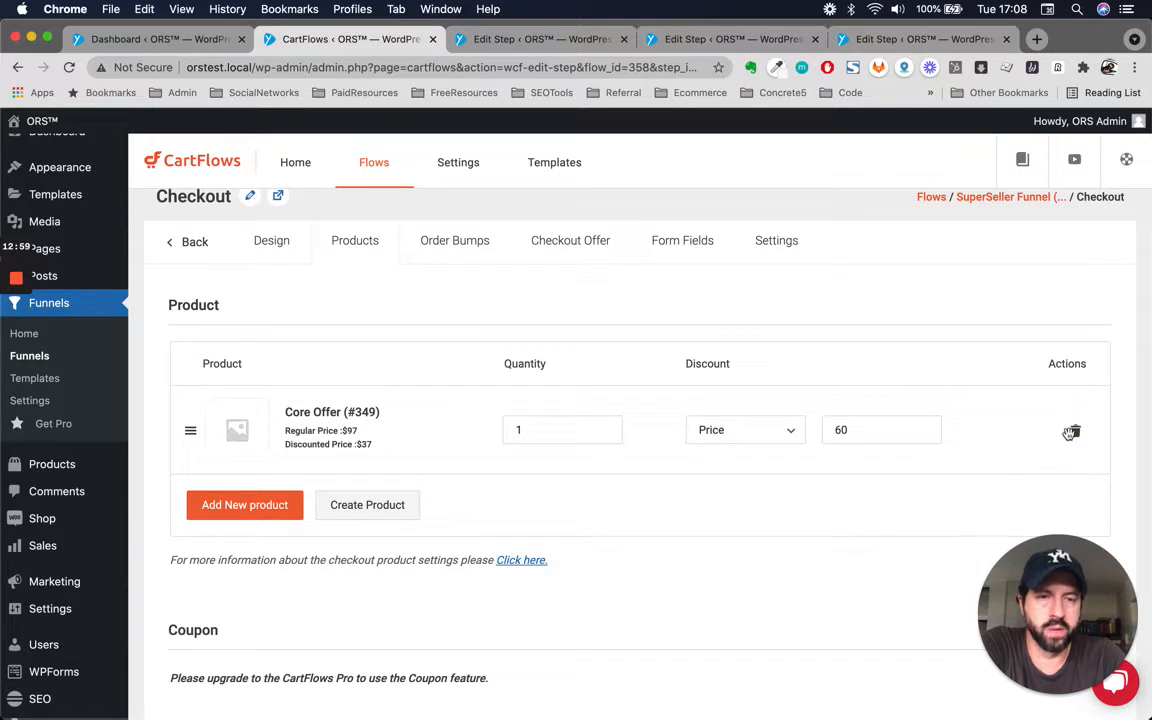
click(1077, 433)
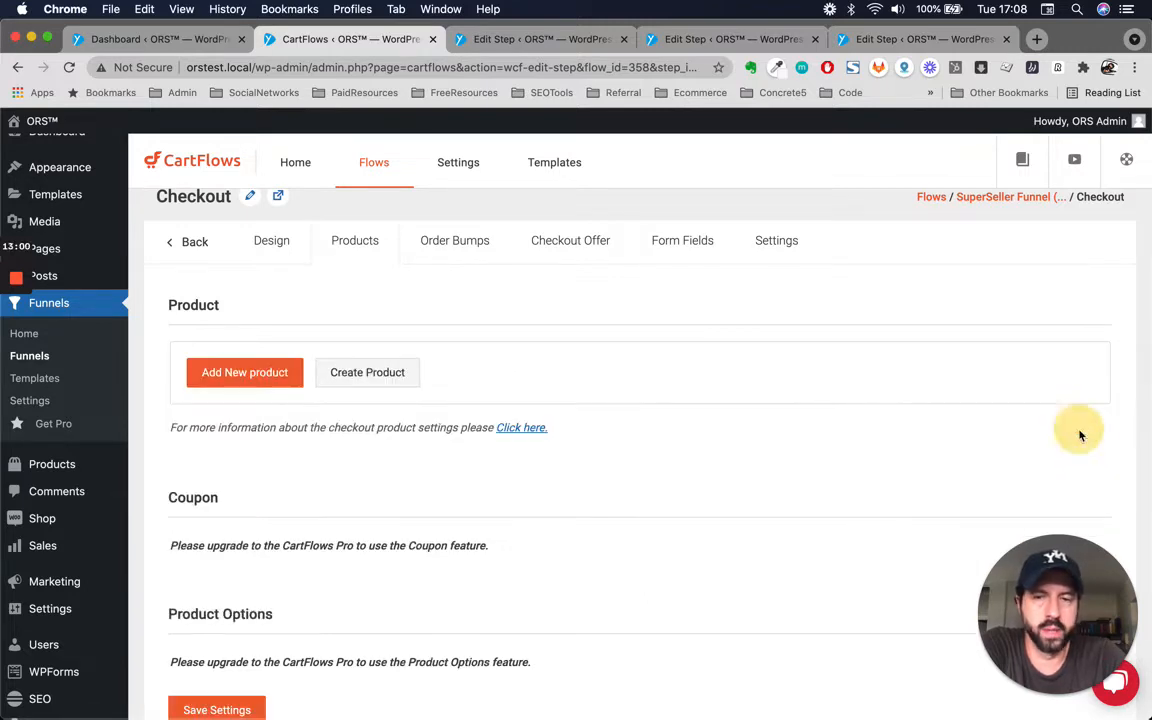
click(277, 379)
click(472, 441)
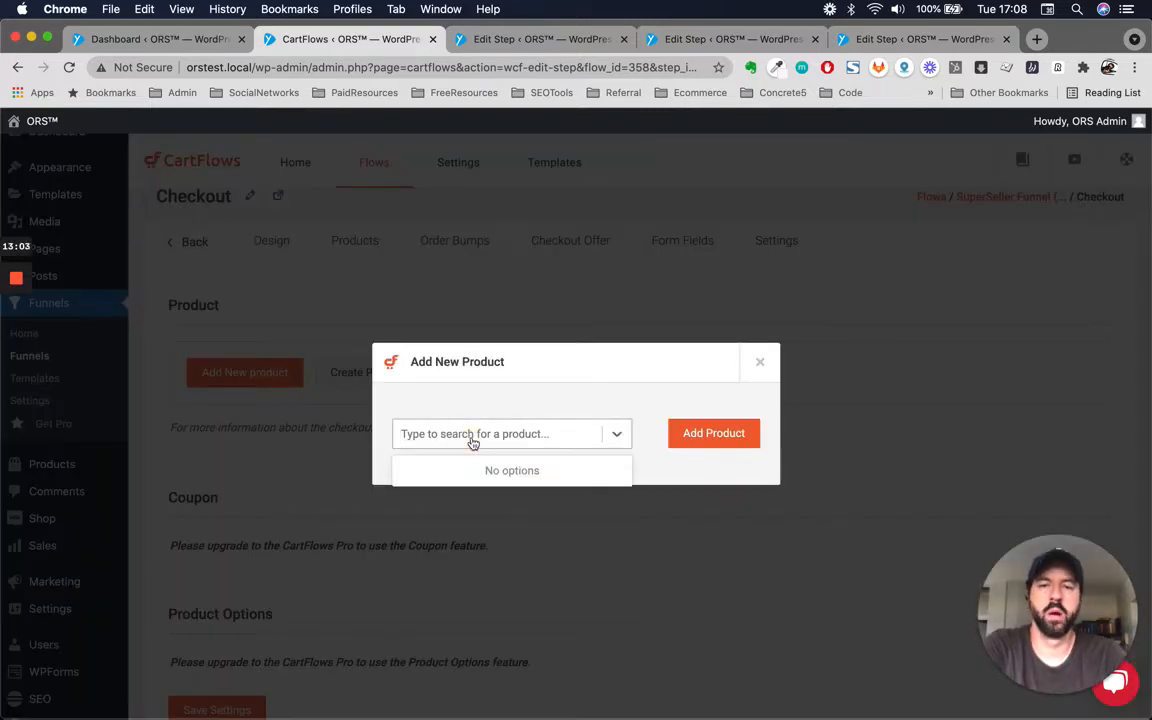
text(Core)
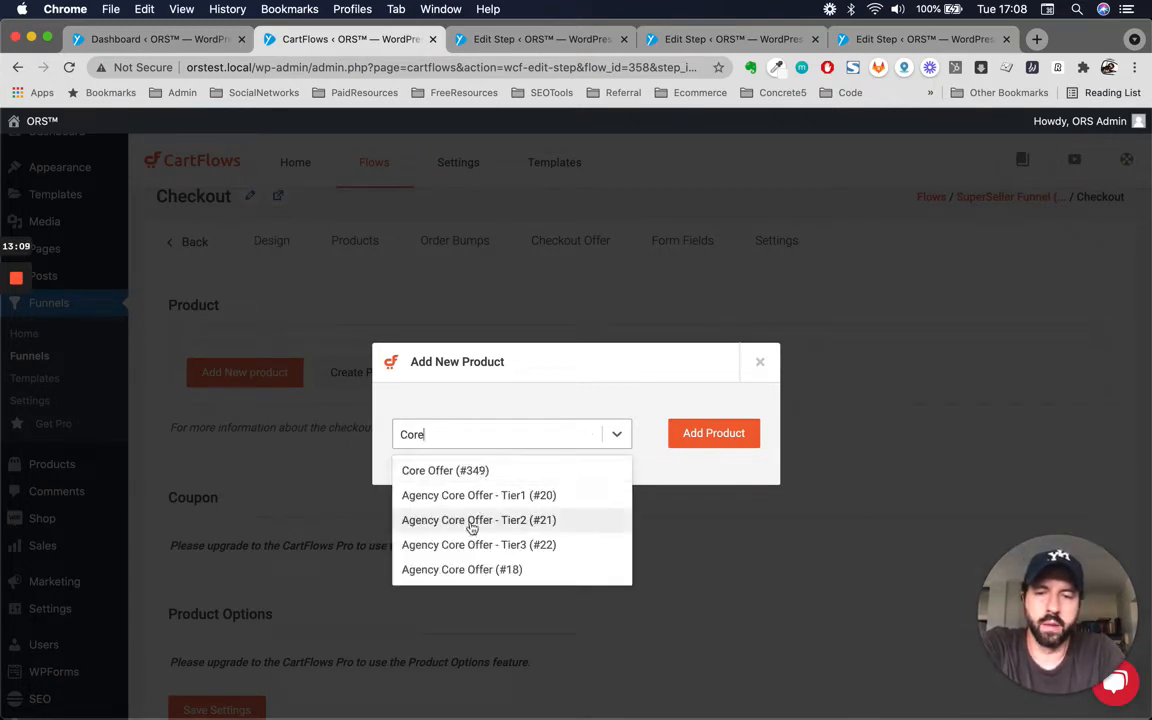
click(470, 472)
click(709, 436)
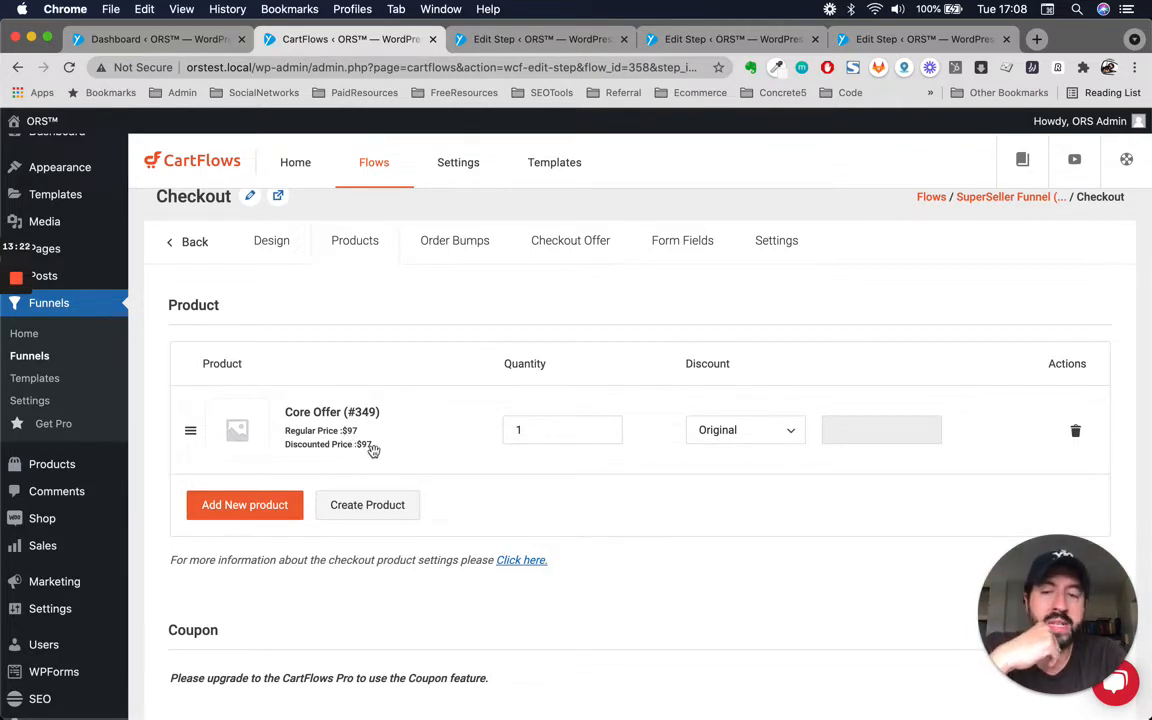
Set the Core Offer's discount type to Price with a discount value of 60.
scroll(460, 404, up, 1)
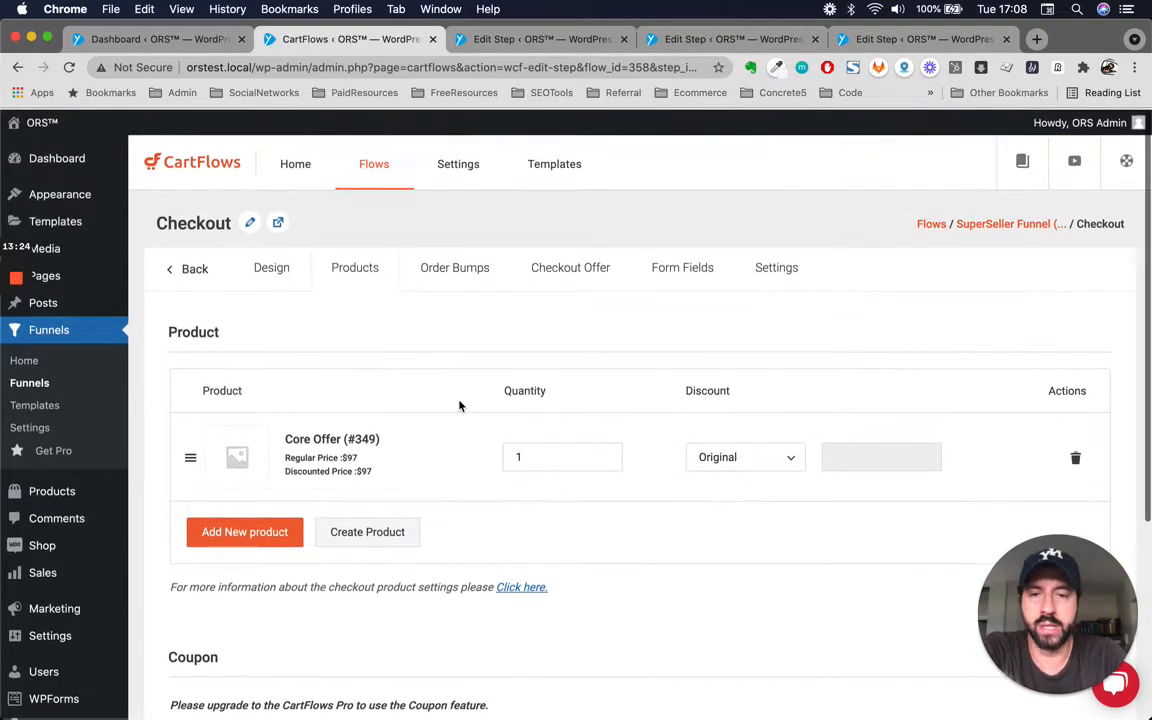
click(712, 458)
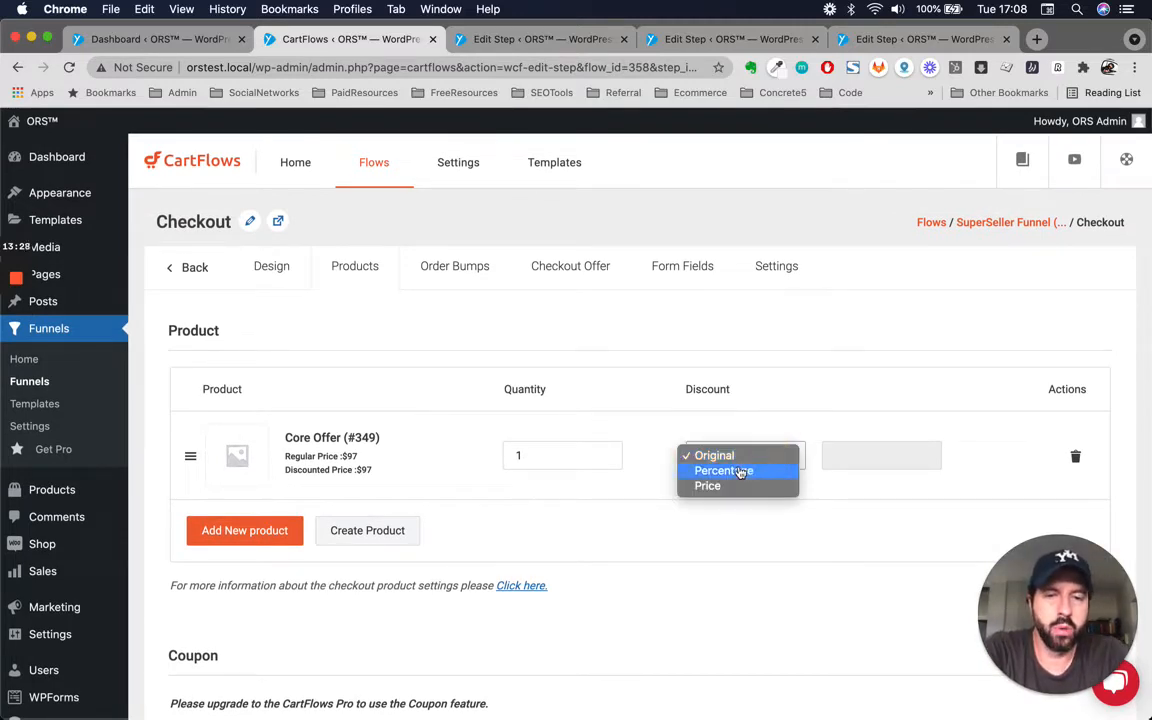
click(718, 488)
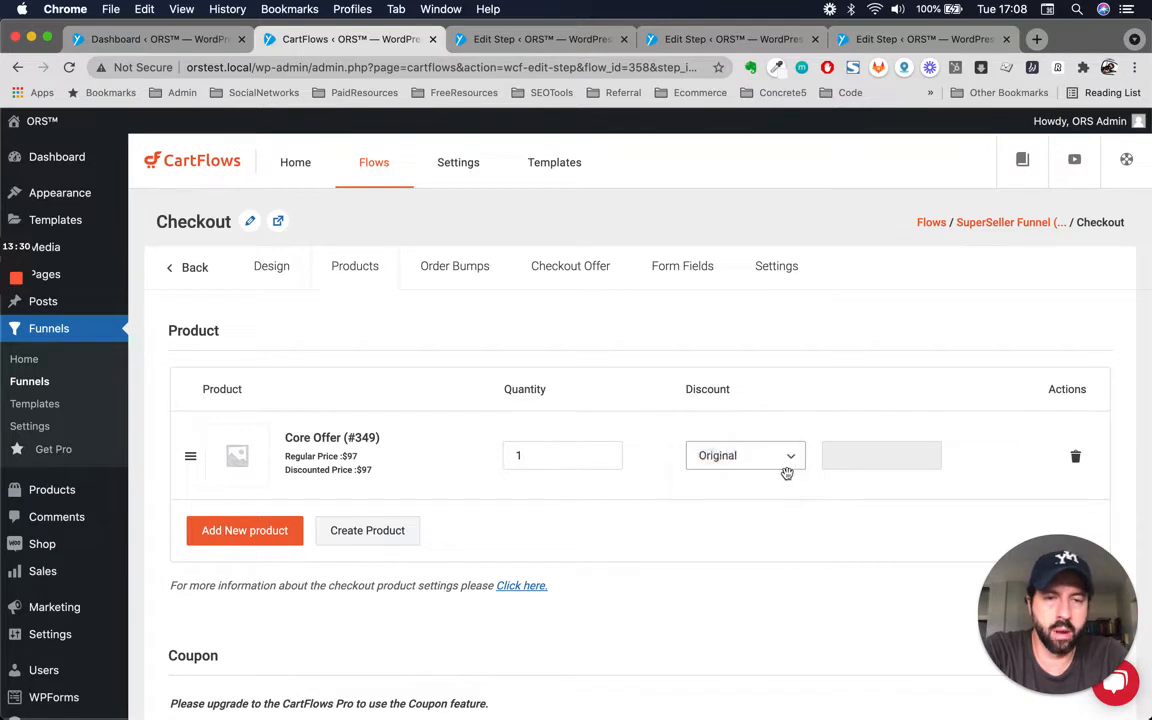
click(856, 456)
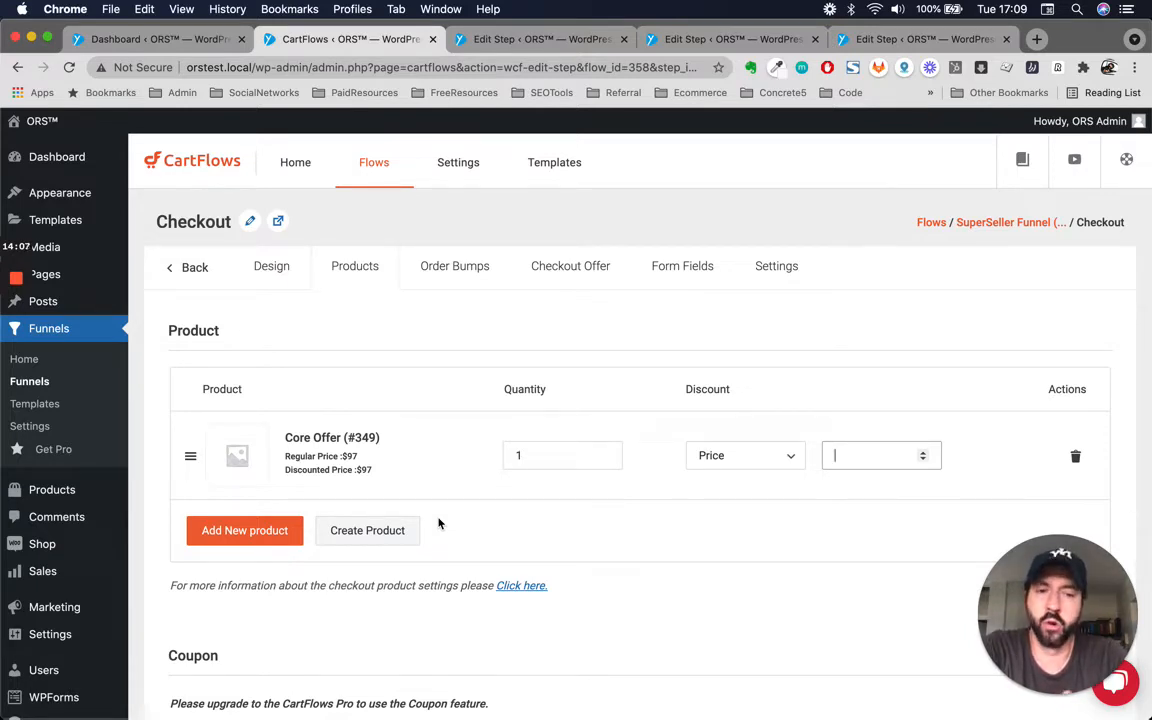
text(7)
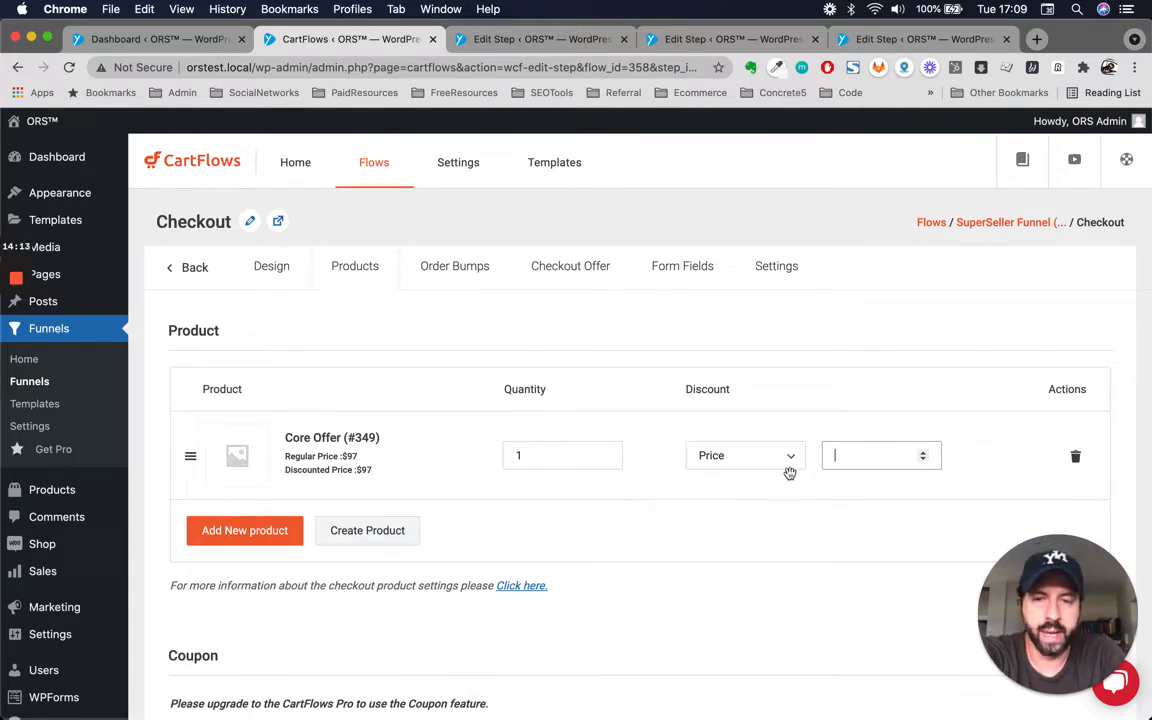
text(90)
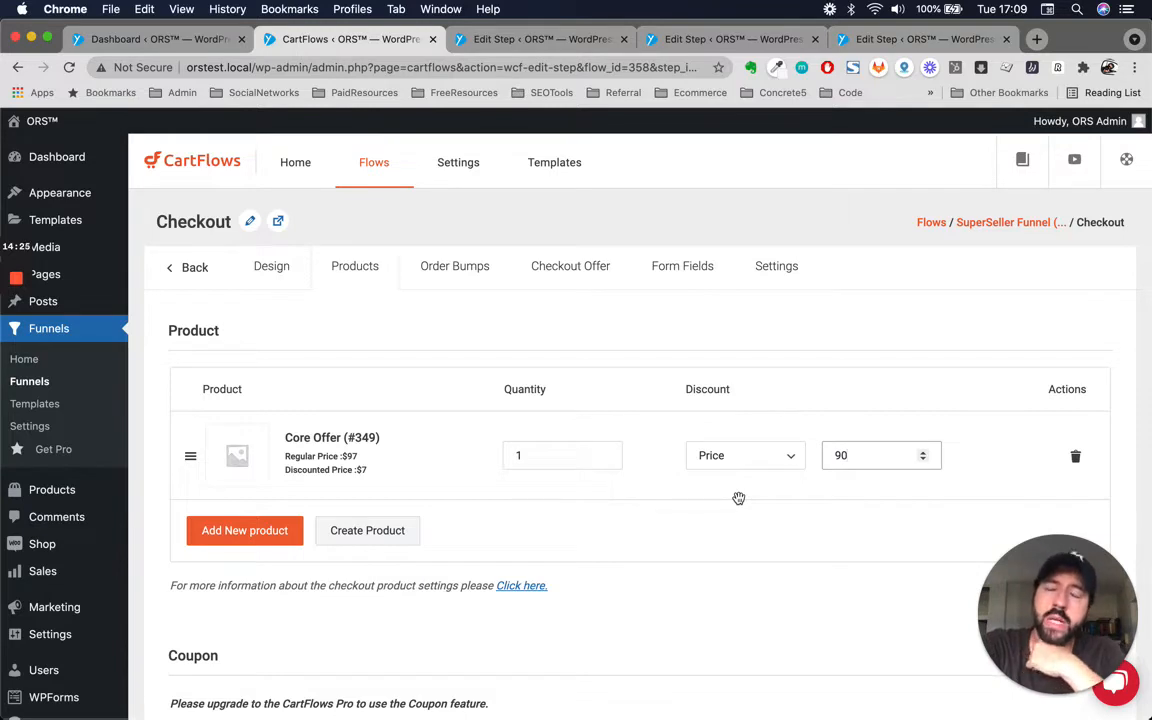
click(860, 458)
key(BackSpace)
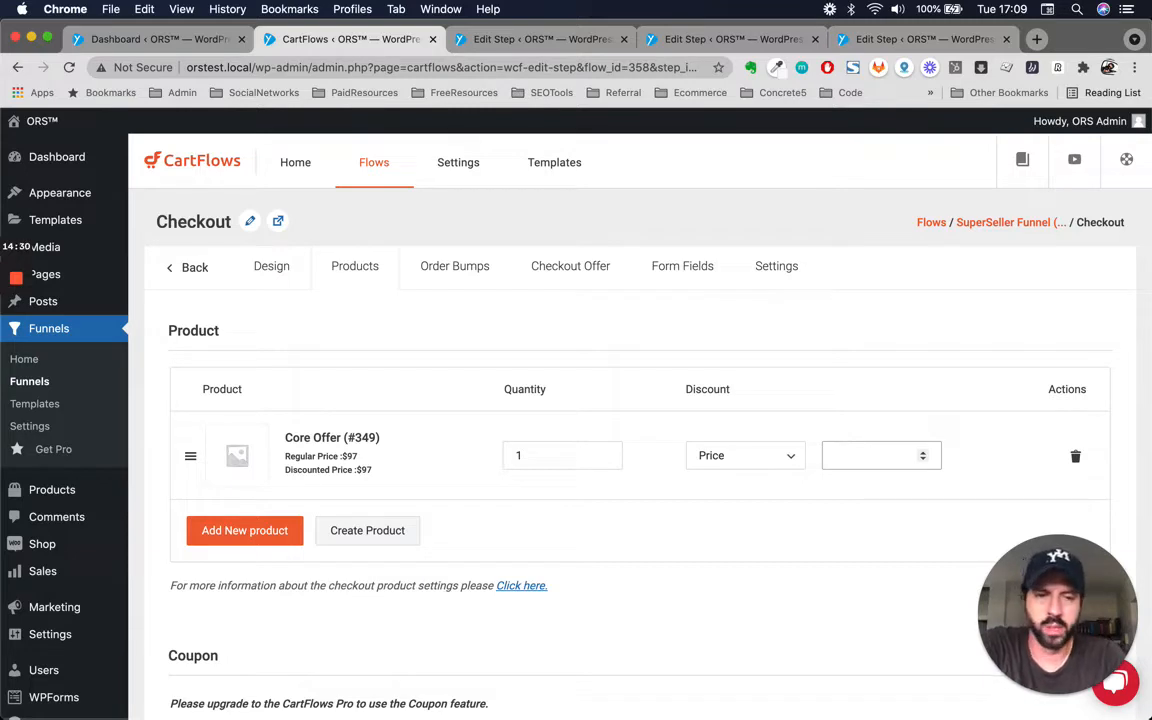
text(37)
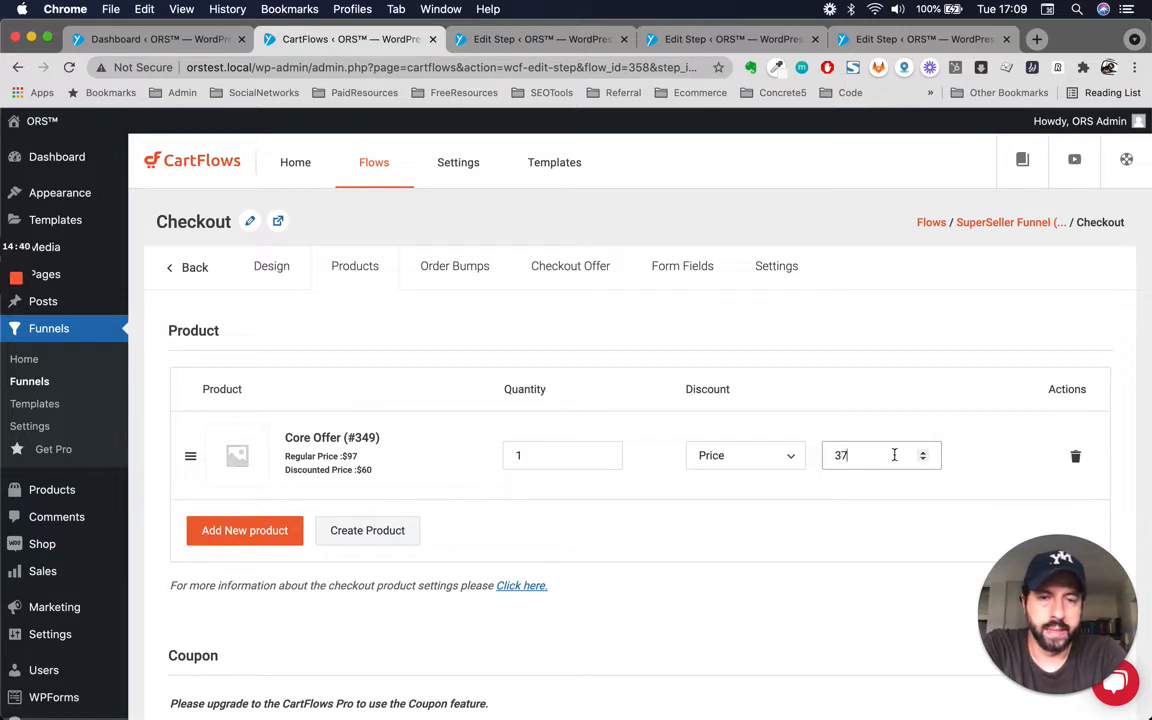
key(BackSpace)
key(BackSpace)
text(60)
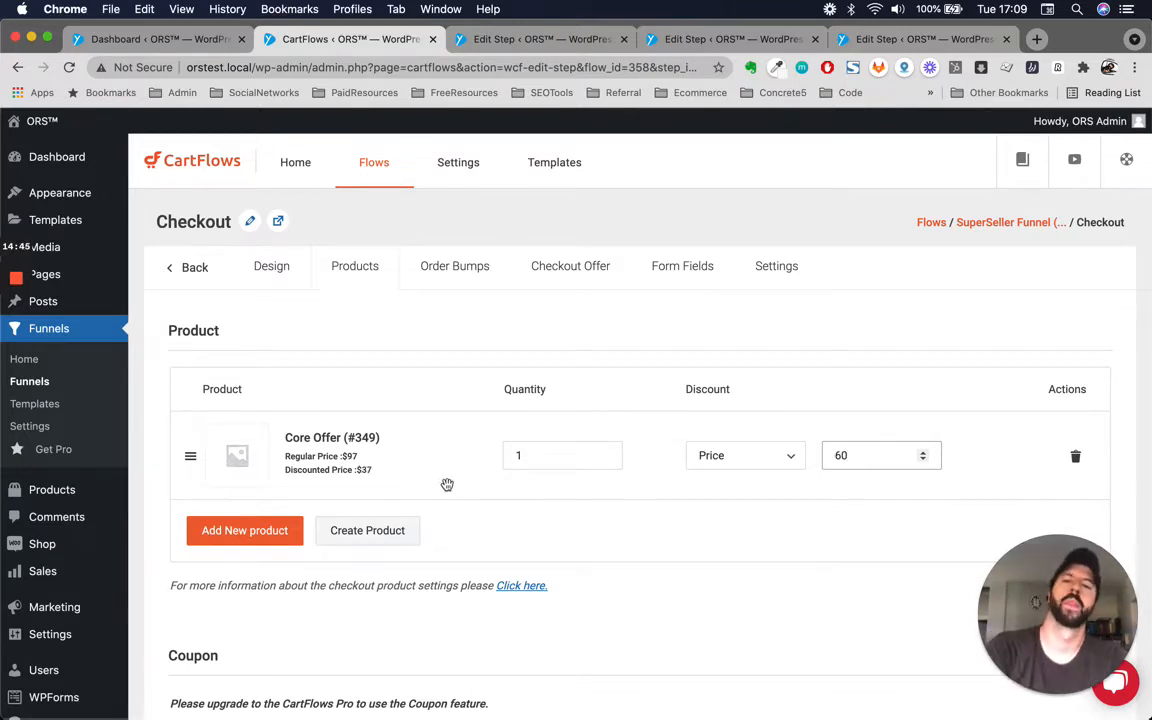
Save the Checkout step's product settings.
scroll(657, 589, down, 5)
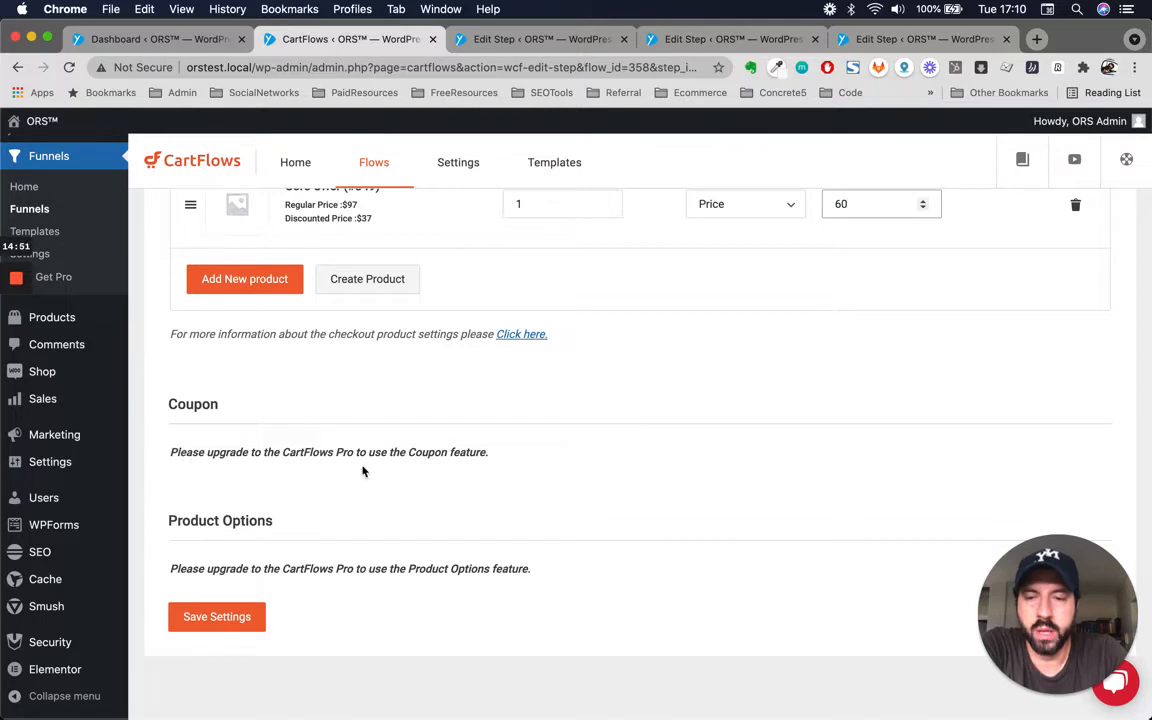
scroll(357, 449, up, 1)
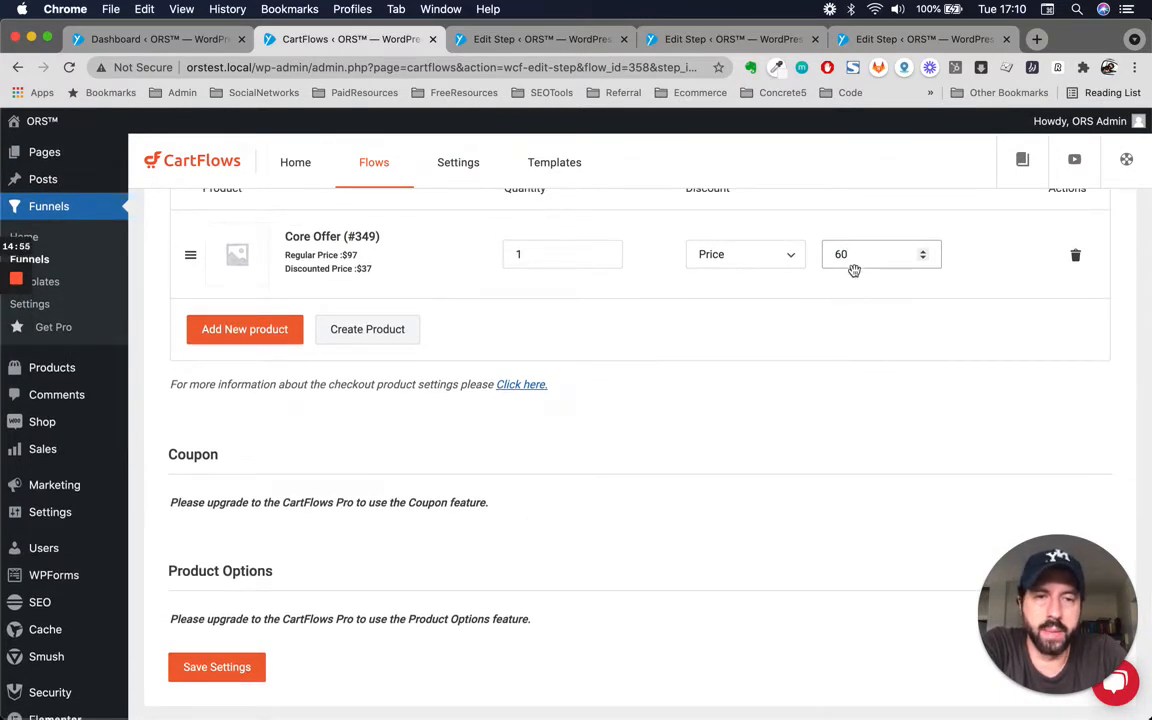
double_click(839, 254)
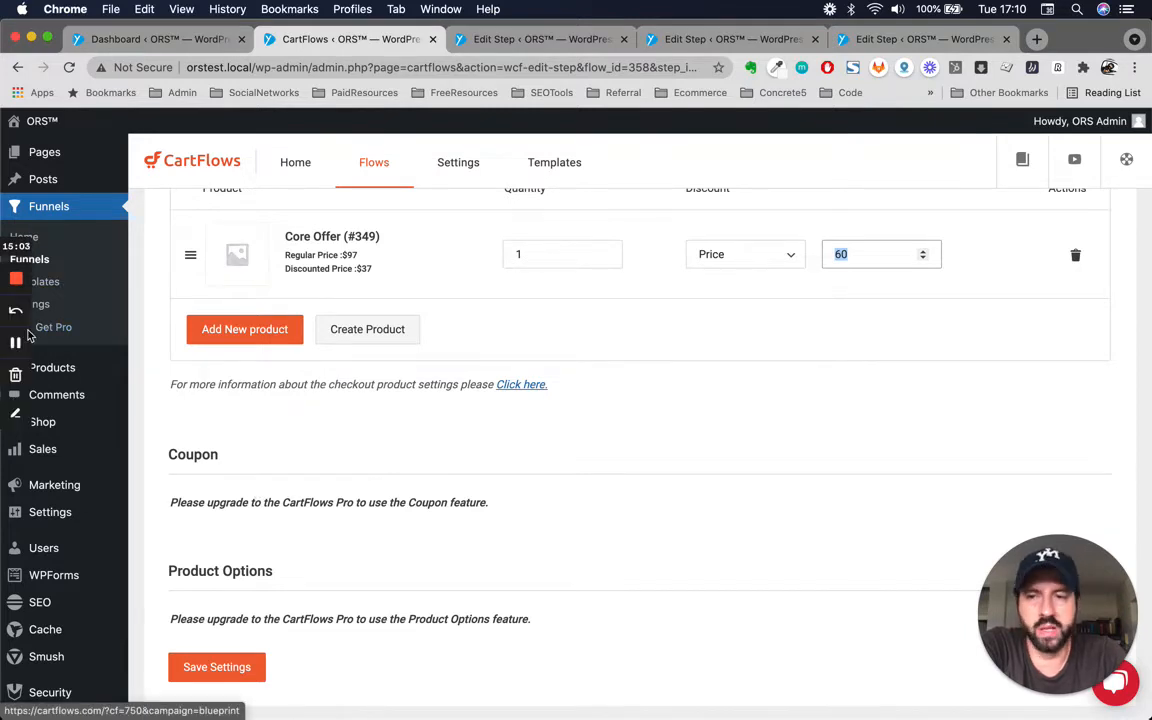
scroll(656, 601, up, 3)
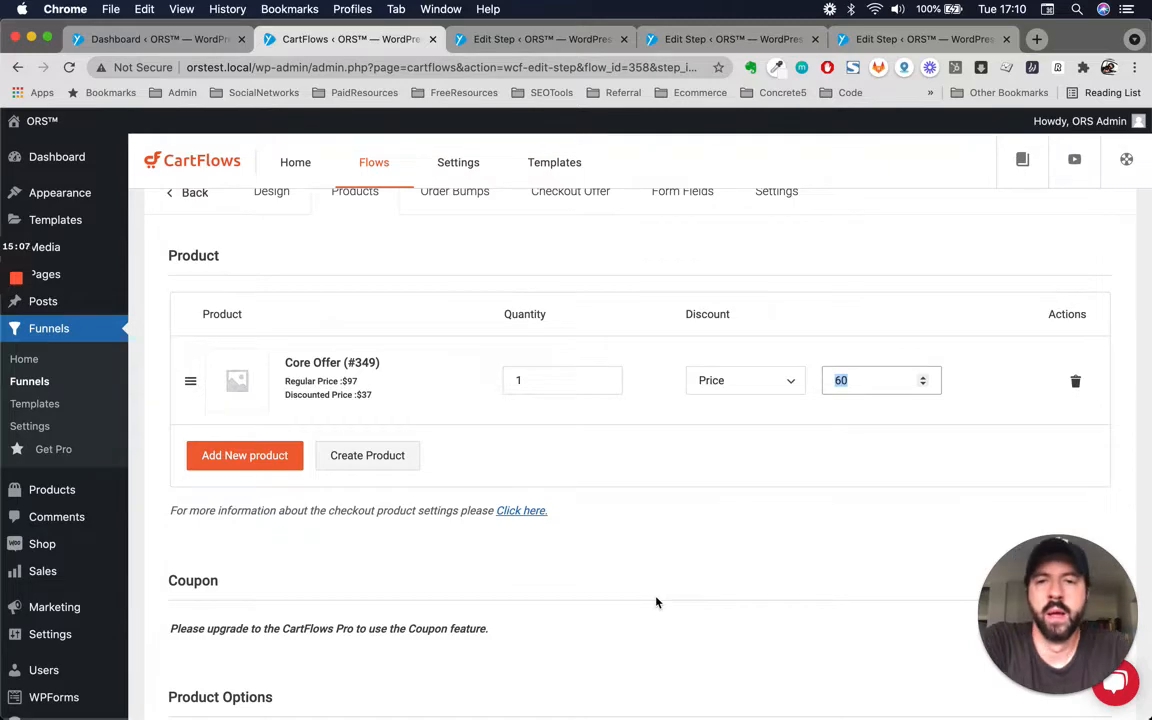
scroll(656, 601, up, 1)
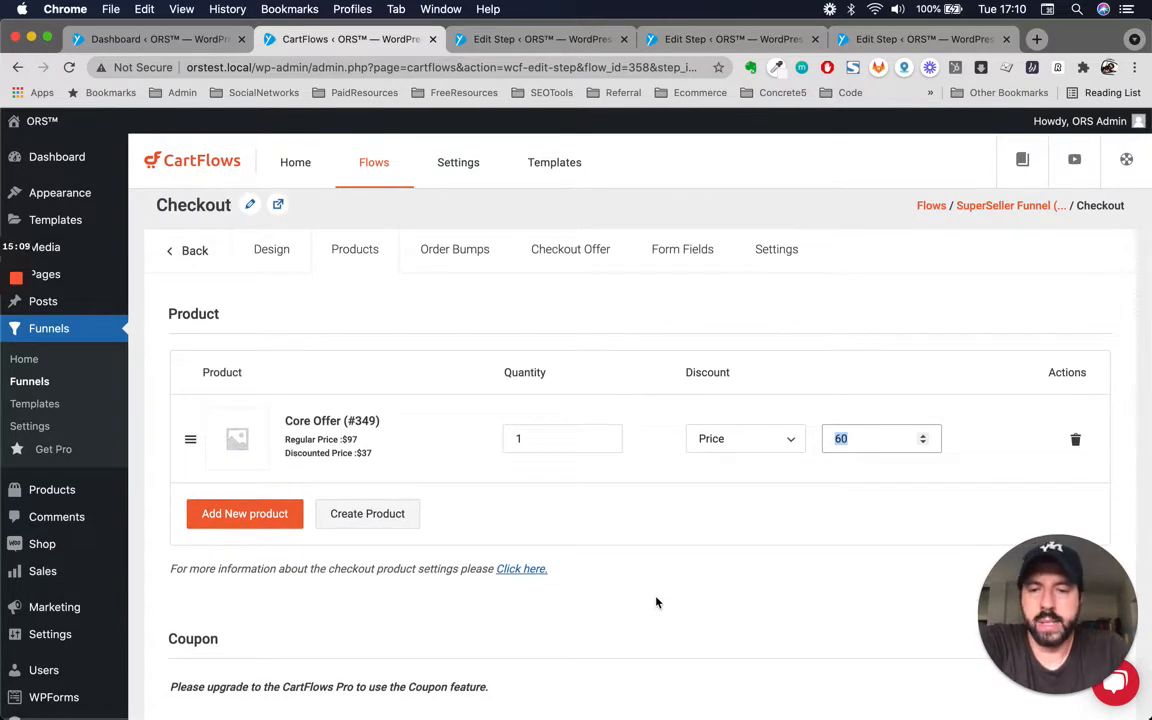
scroll(566, 622, down, 5)
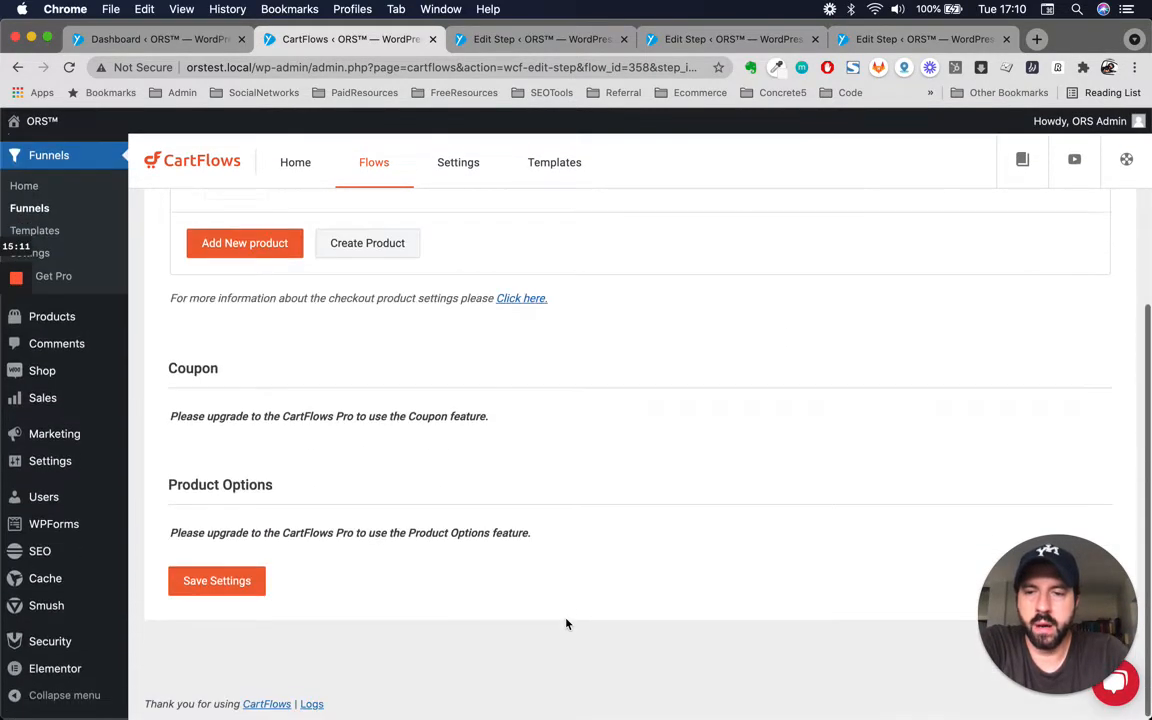
click(217, 583)
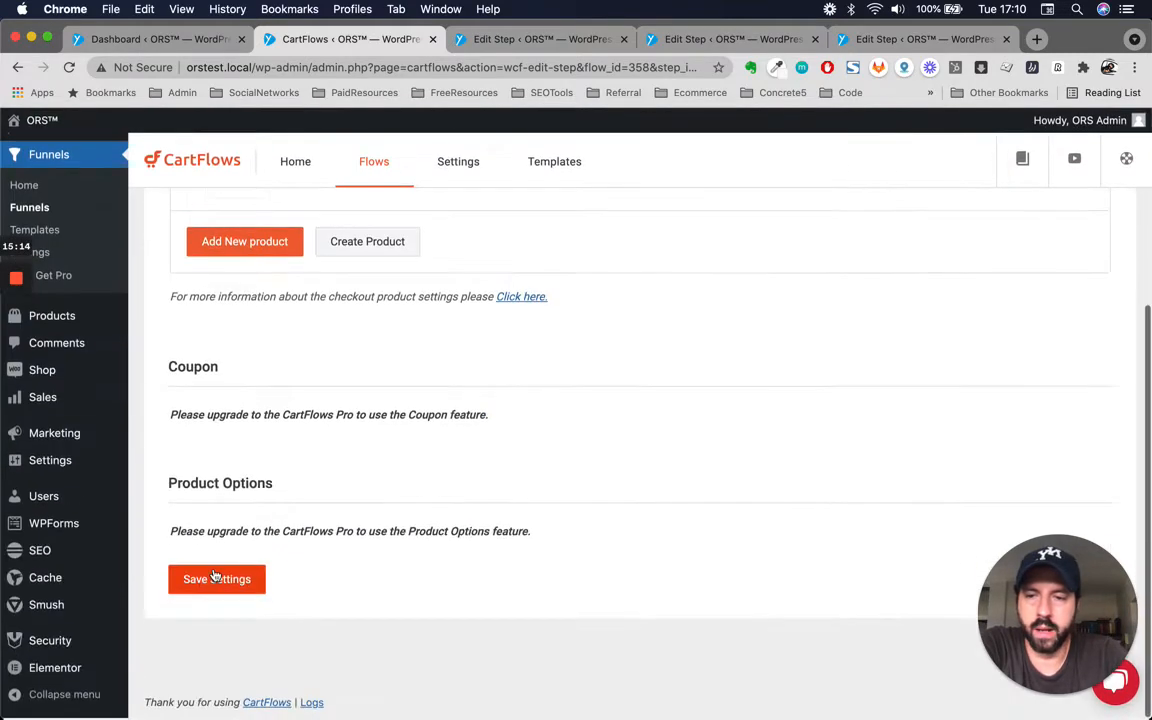
click(208, 583)
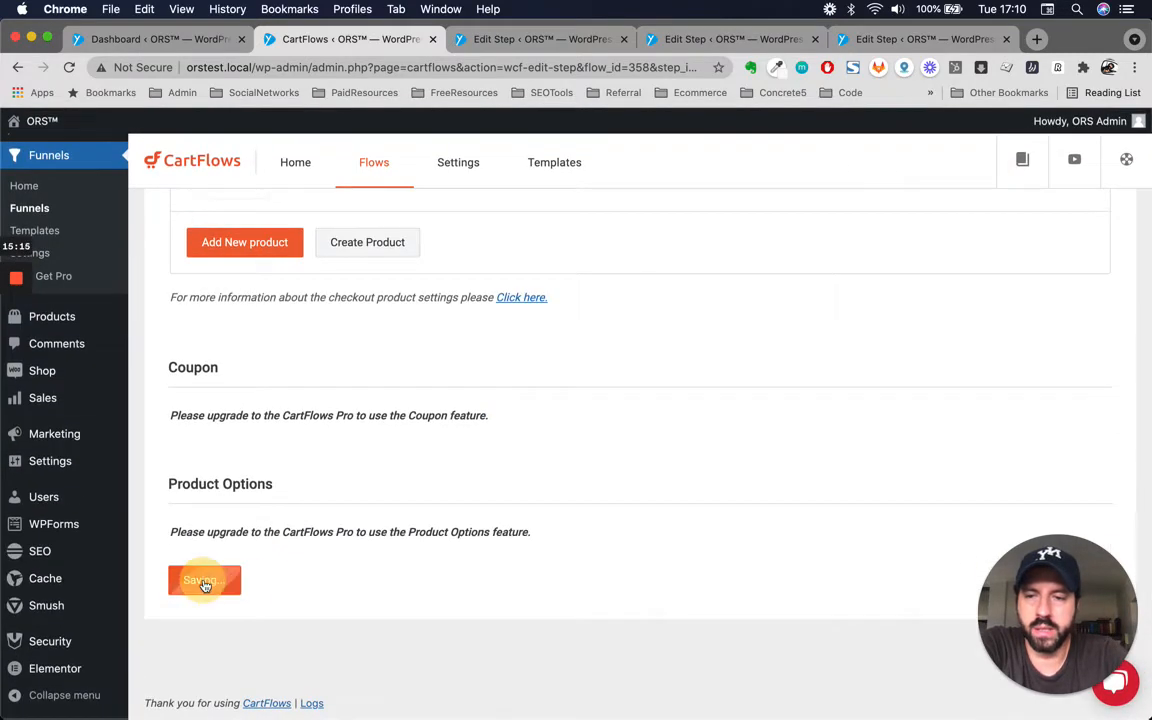
scroll(612, 586, down, 3)
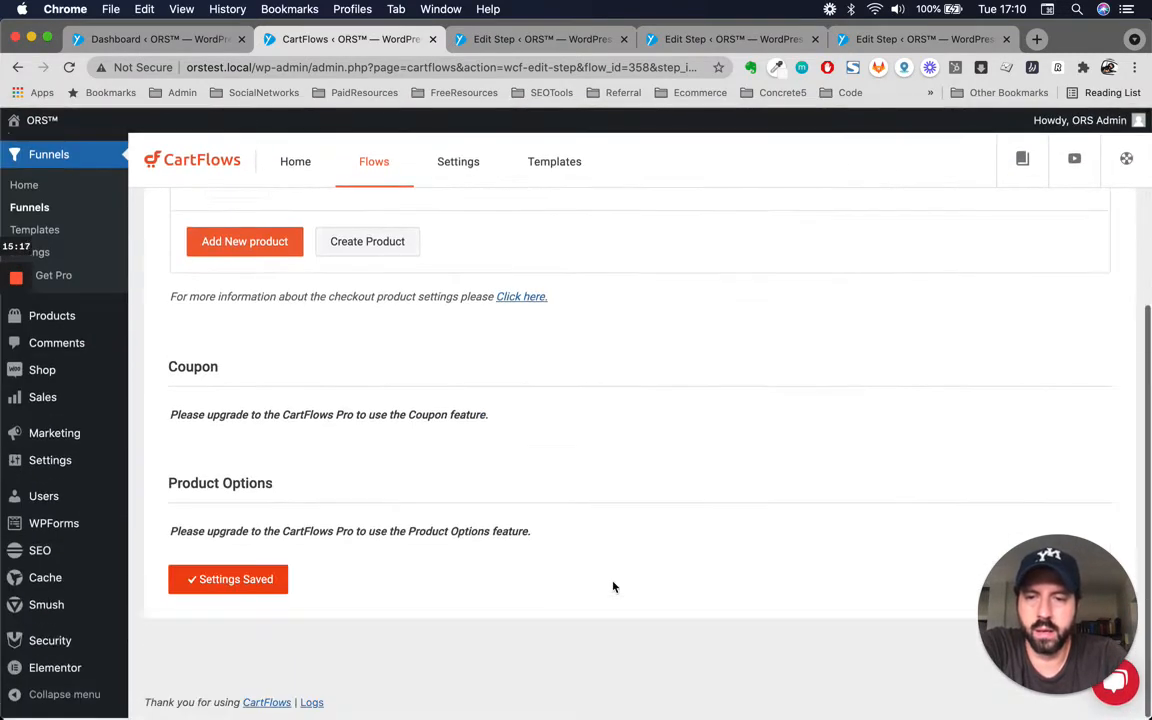
Look through the Checkout step's Order Bumps, Checkout Offer and Form Fields tabs.
scroll(612, 586, up, 3)
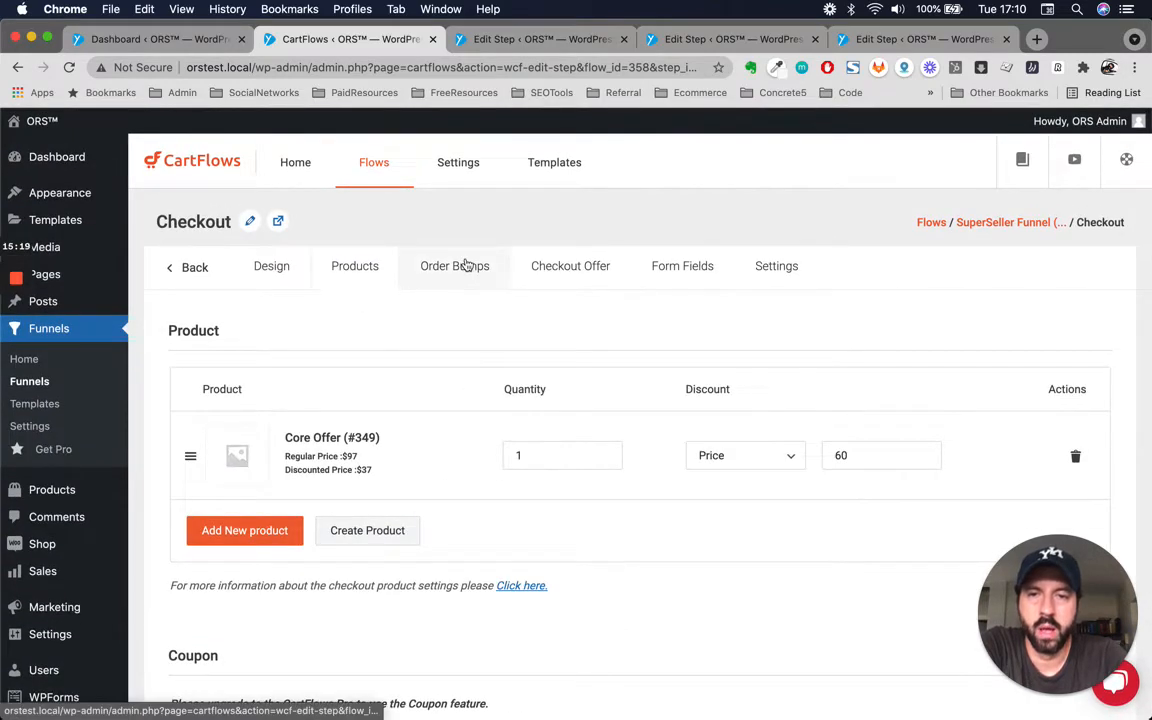
click(457, 265)
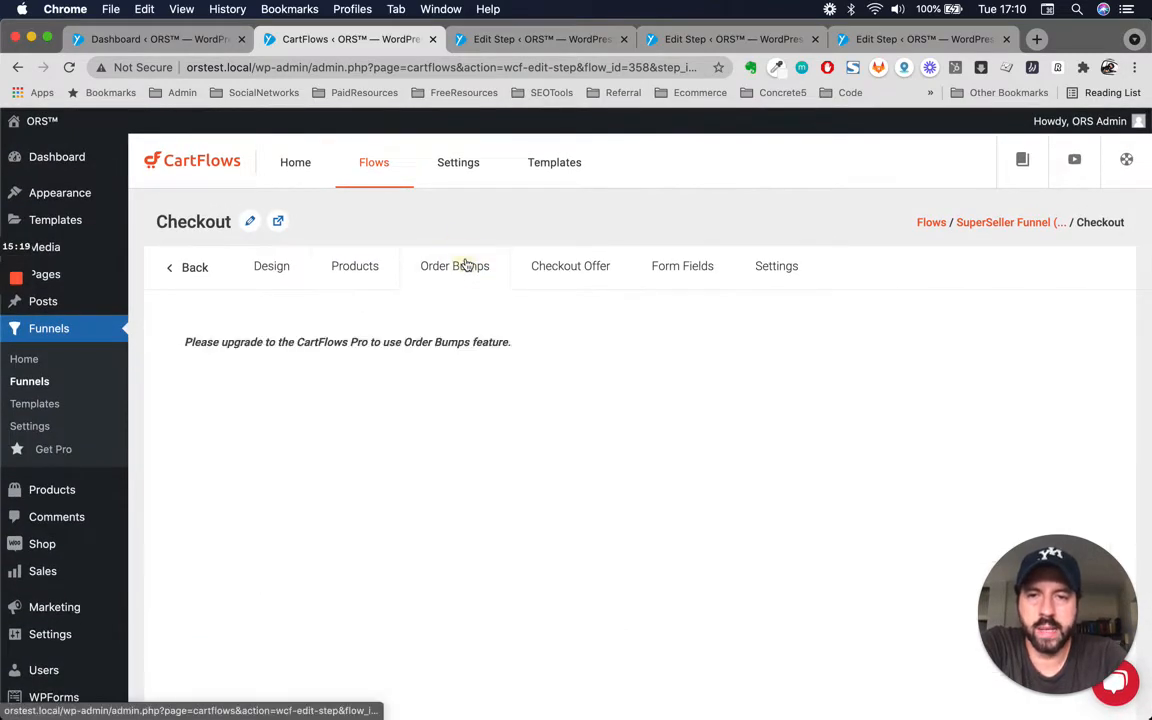
click(600, 278)
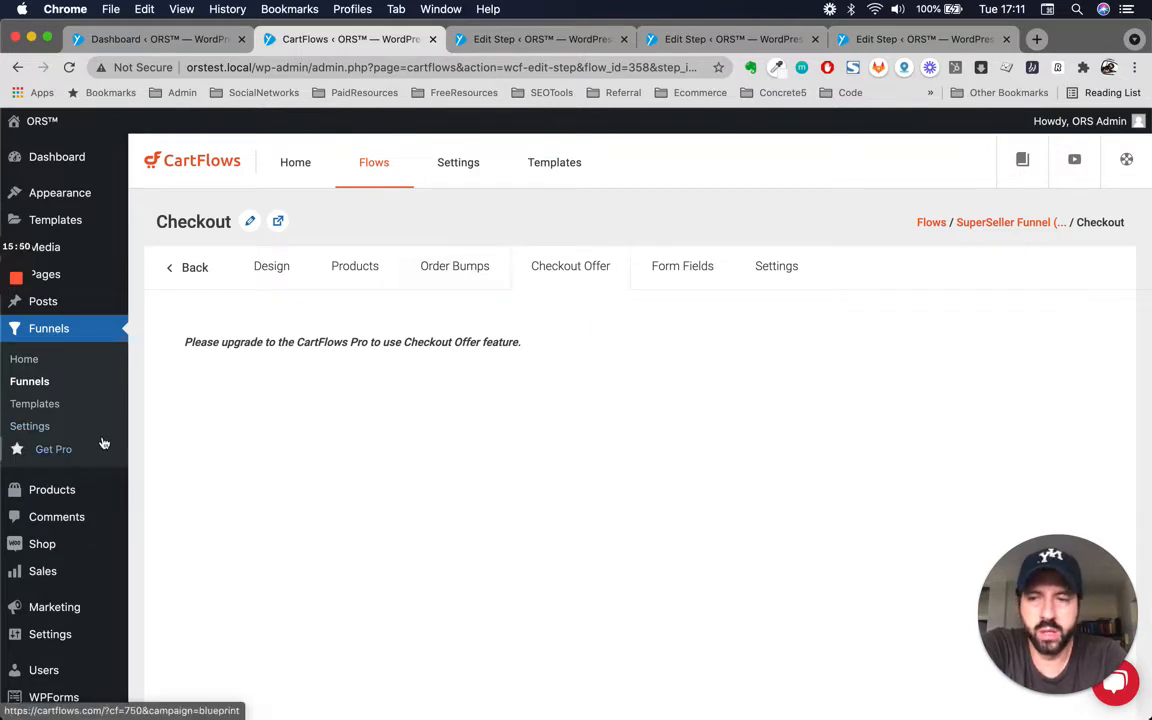
click(681, 270)
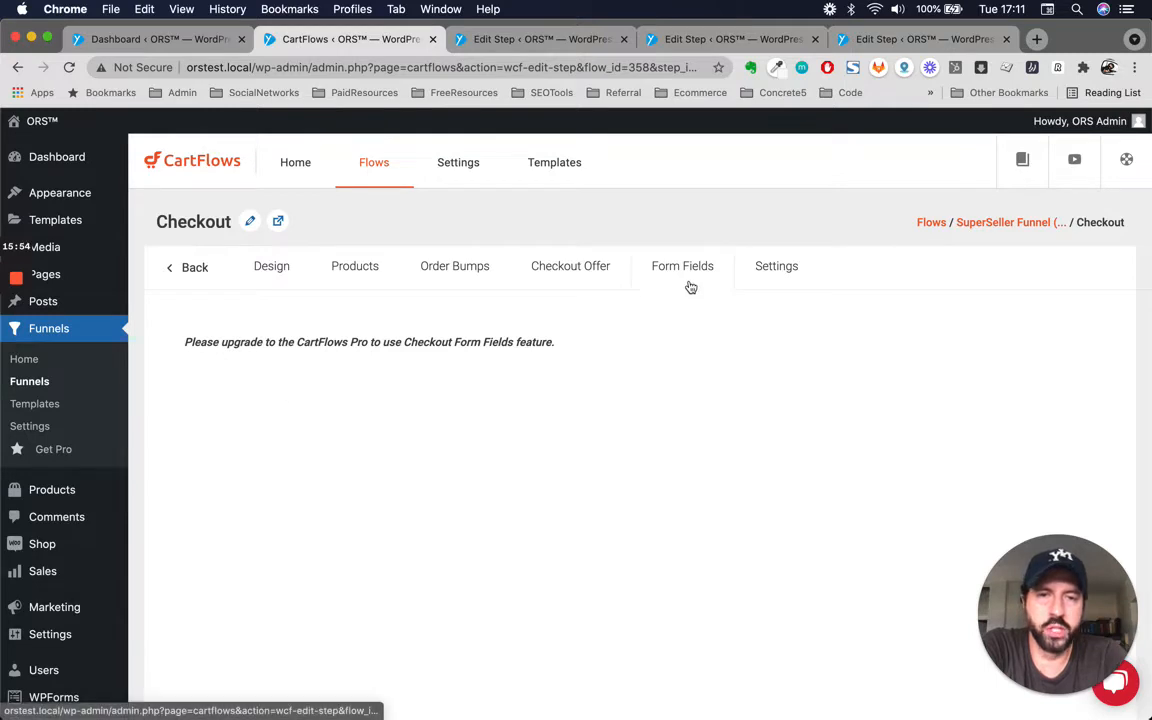
Open the Checkout step's settings and review the Shortcodes and the General step title and slug.
click(776, 267)
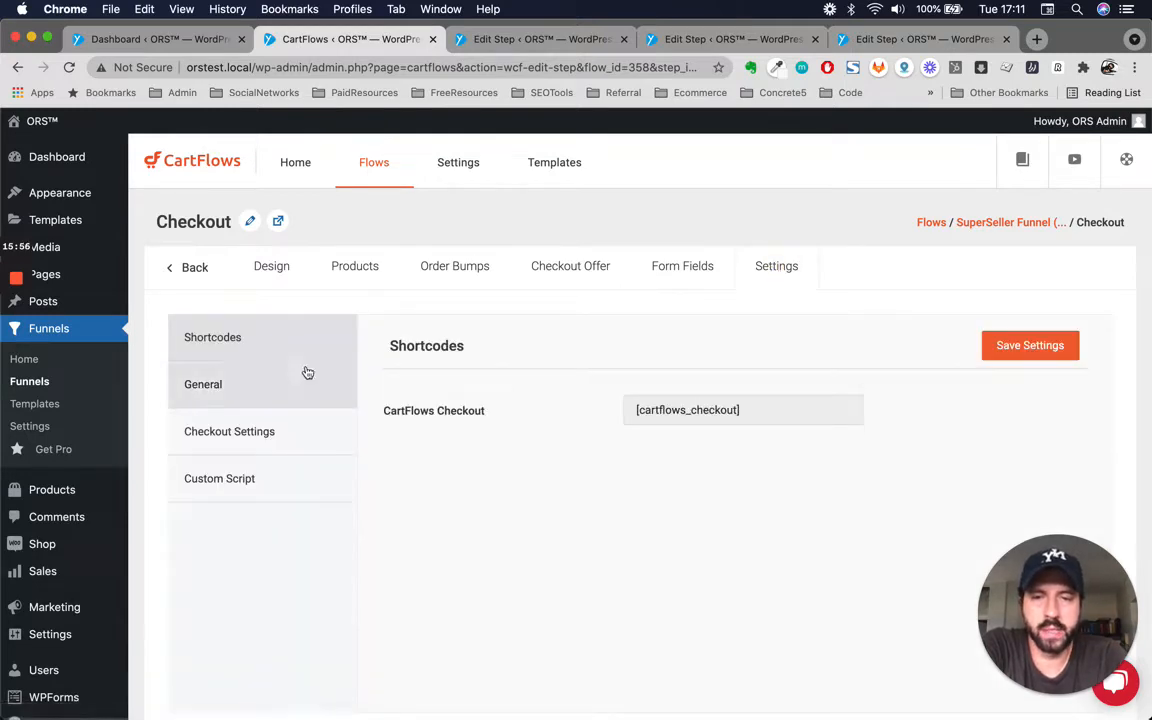
click(238, 392)
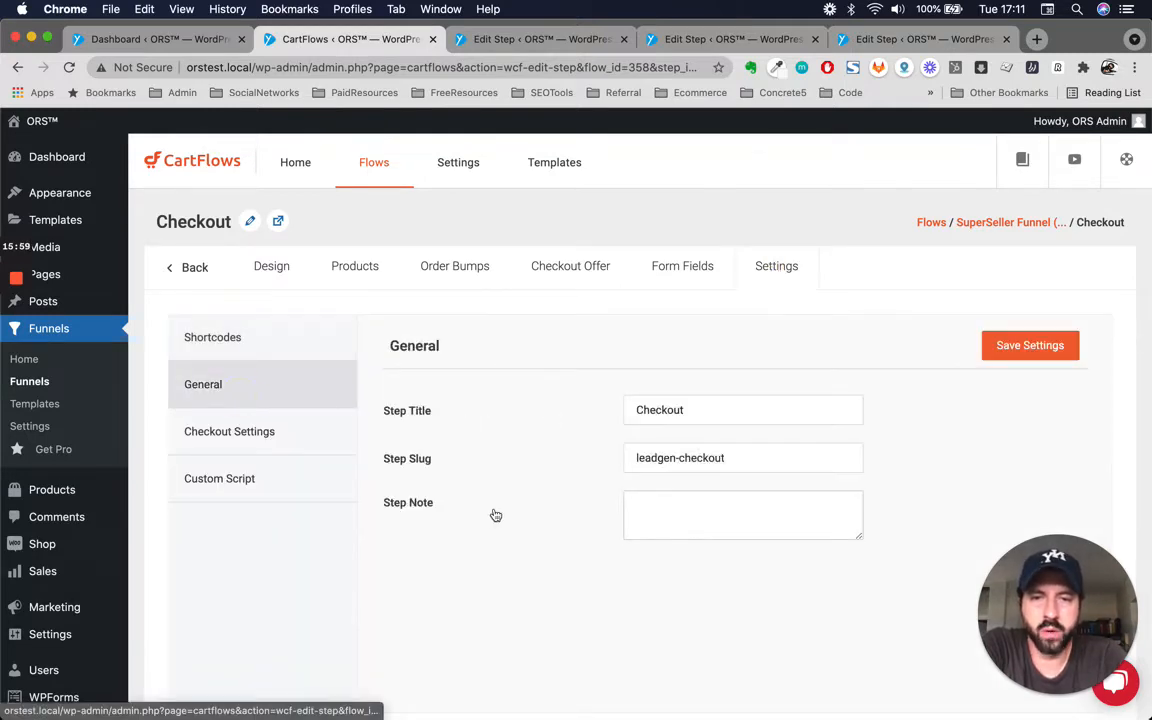
double_click(700, 408)
double_click(710, 457)
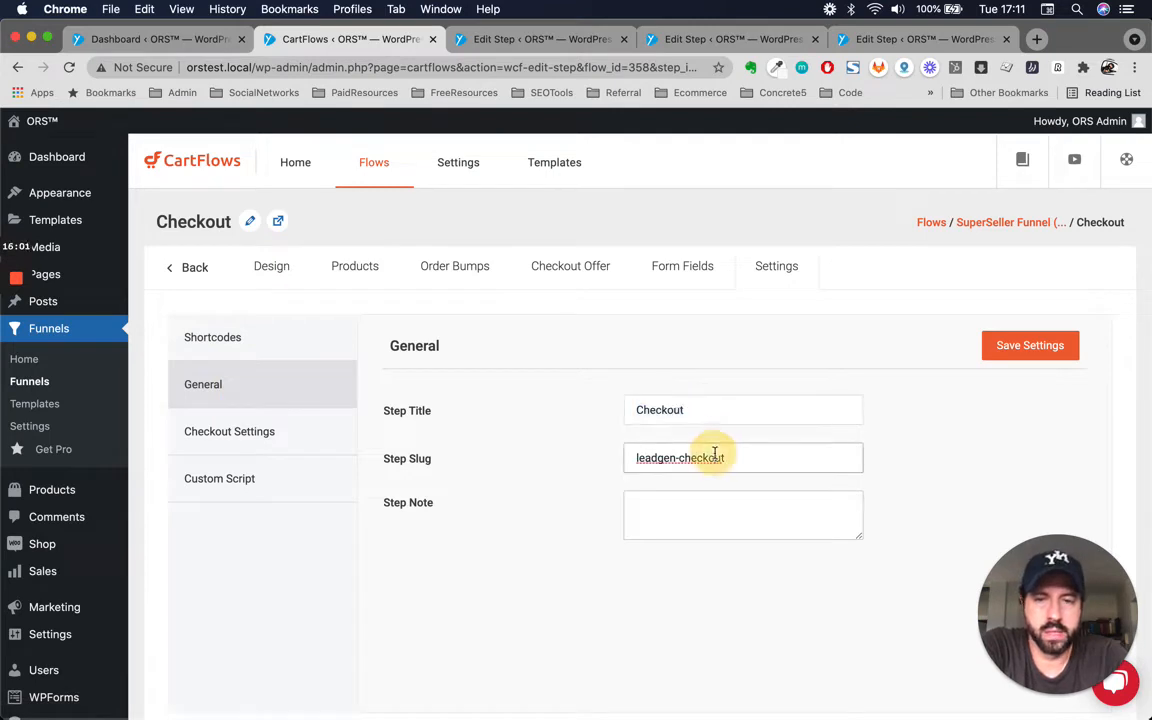
Open the Checkout step's Checkout Settings section.
click(262, 431)
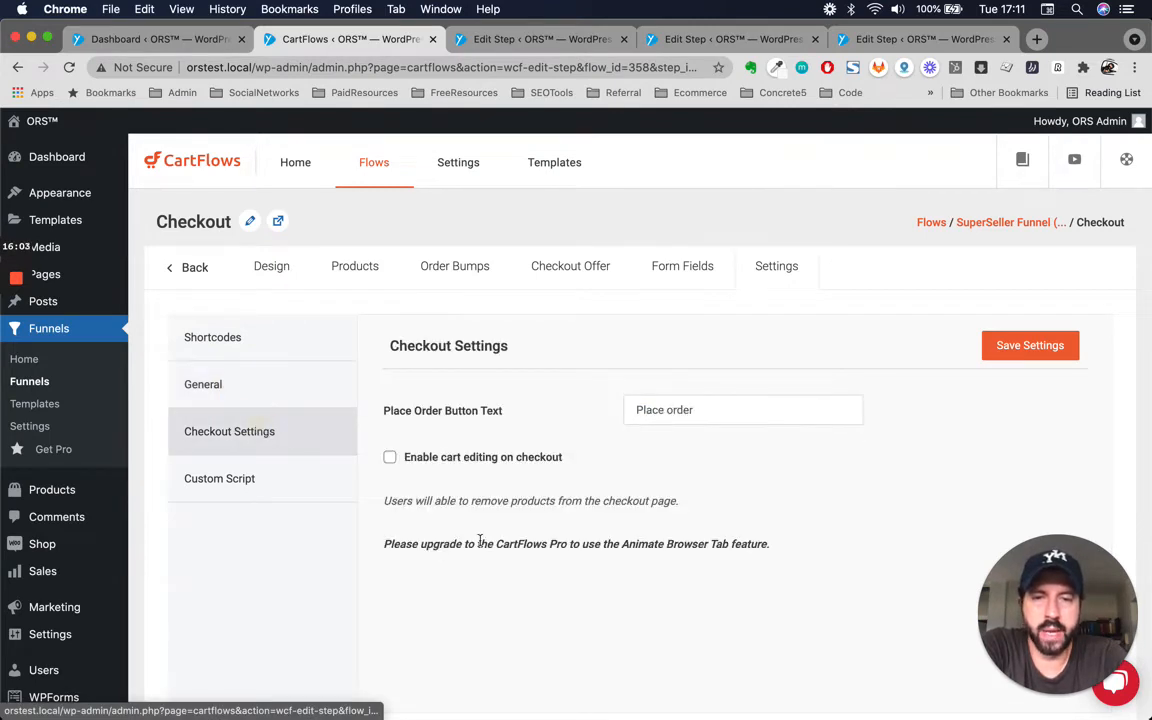
scroll(480, 540, down, 1)
scroll(481, 545, up, 1)
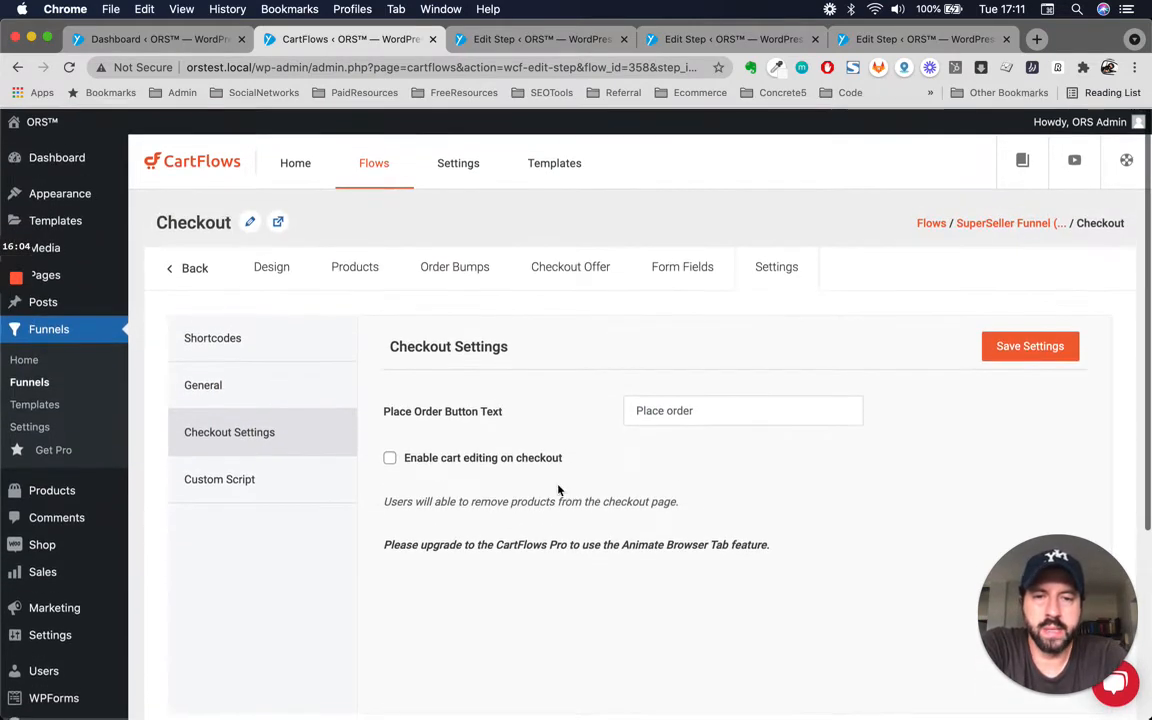
Try Download and then Create as the Place Order button text, then clear the field again.
click(752, 410)
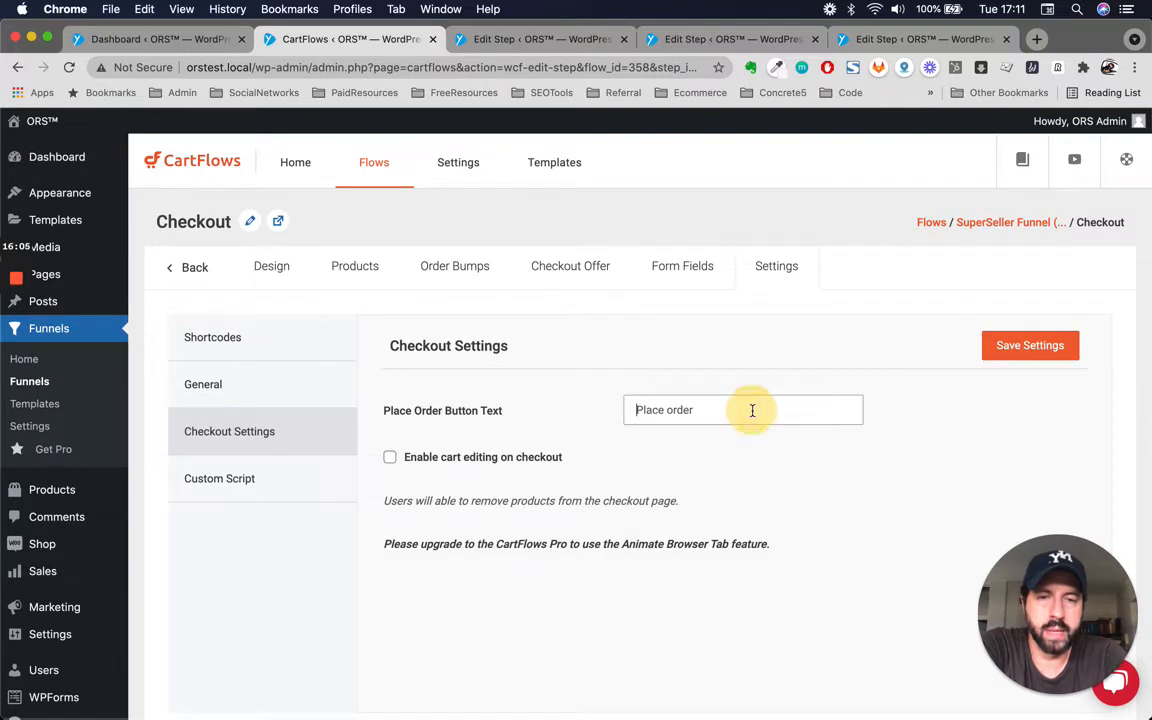
click(676, 409)
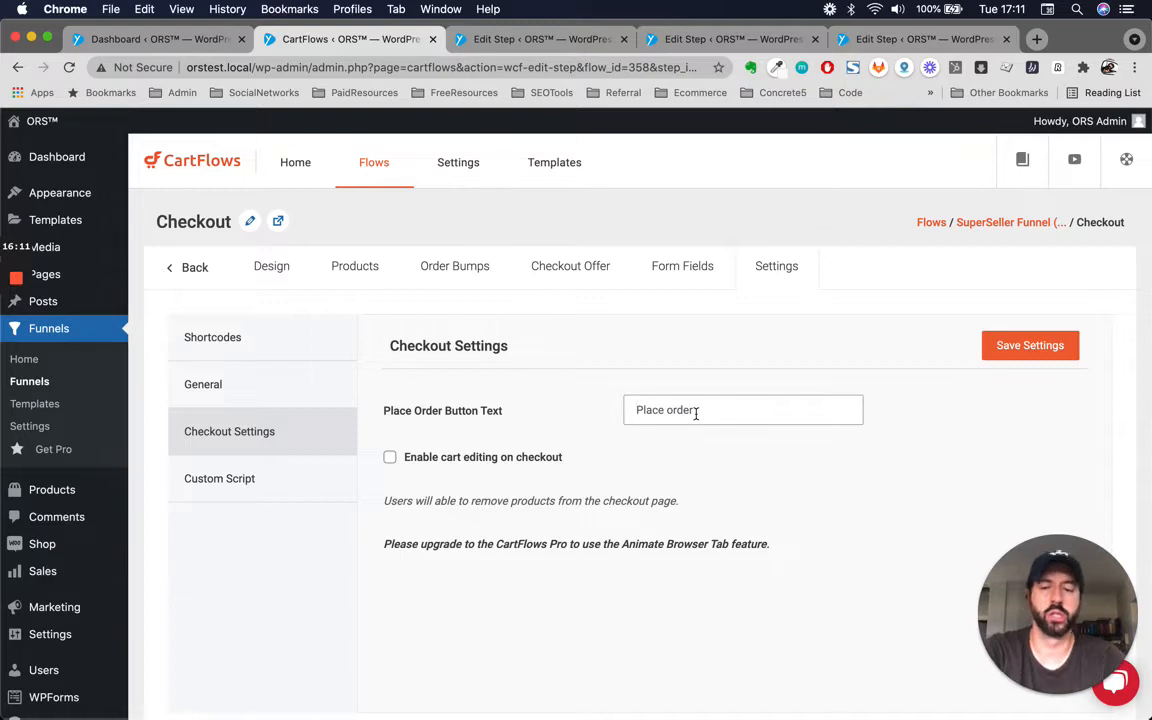
text(Download)
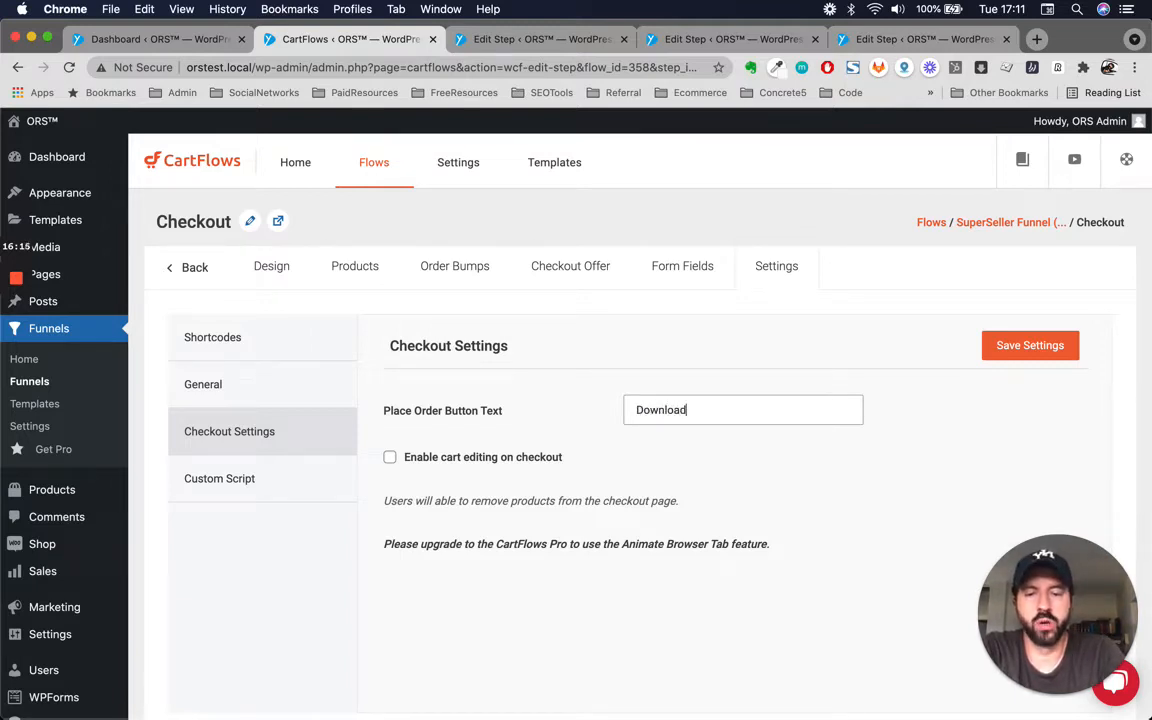
key(BackSpace)
key(BackSpace)
key(BackSpace)
key(BackSpace)
key(BackSpace)
key(BackSpace)
key(BackSpace)
key(BackSpace)
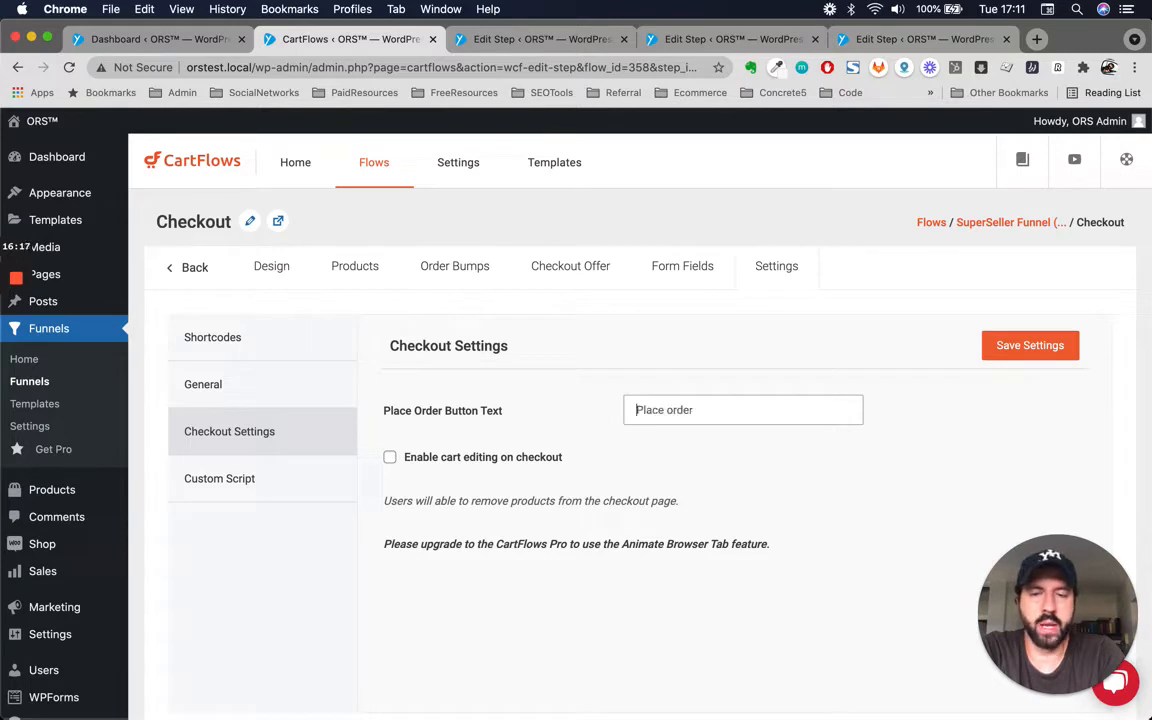
text(A)
key(BackSpace)
text(Create)
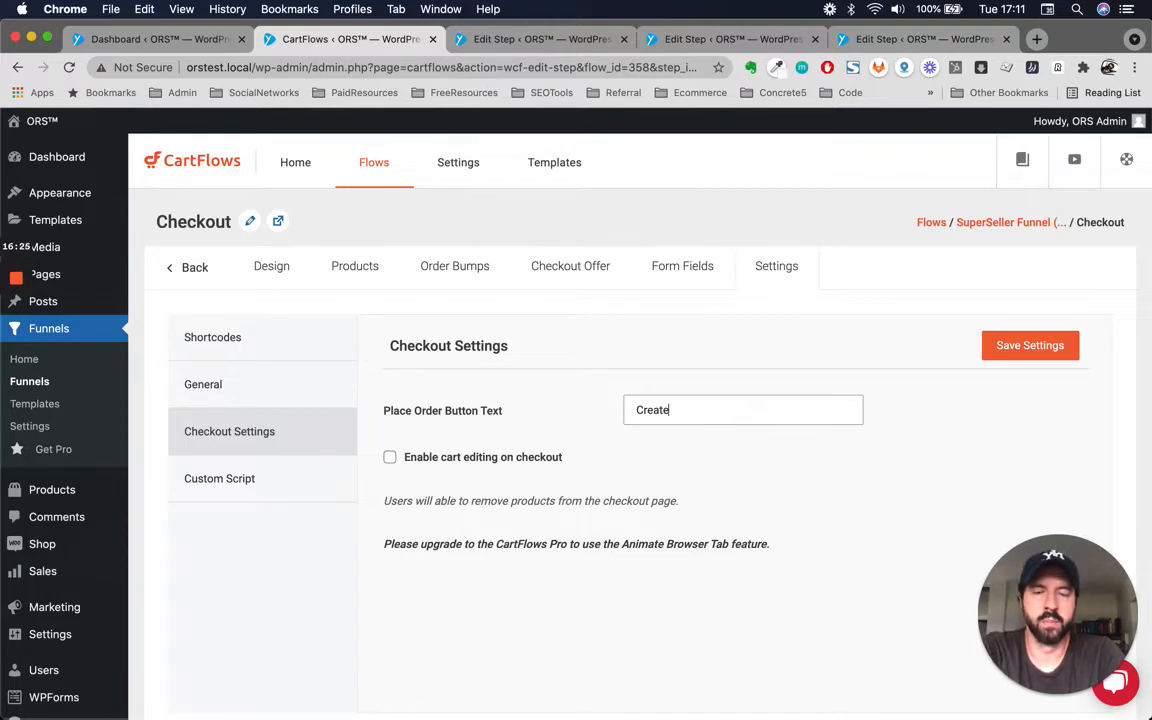
key(BackSpace)
key(BackSpace)
key(BackSpace)
key(BackSpace)
key(BackSpace)
key(BackSpace)
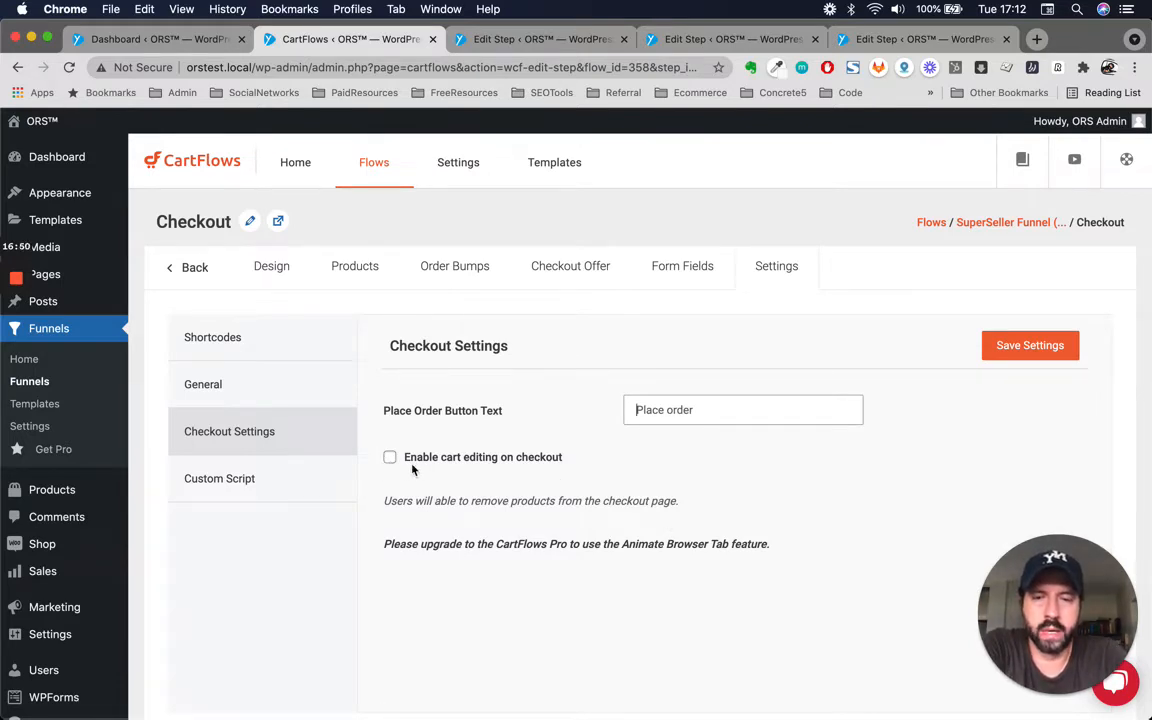
Check the Custom Script section, then save the Checkout step's Design settings.
click(266, 478)
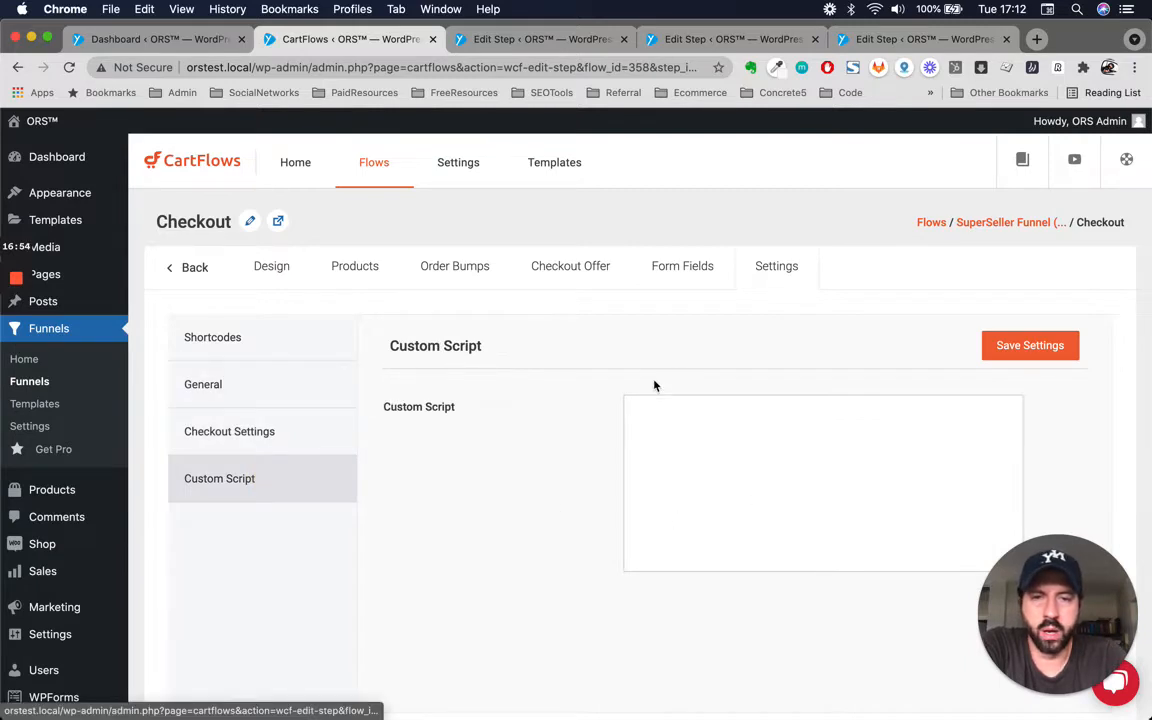
scroll(539, 403, up, 1)
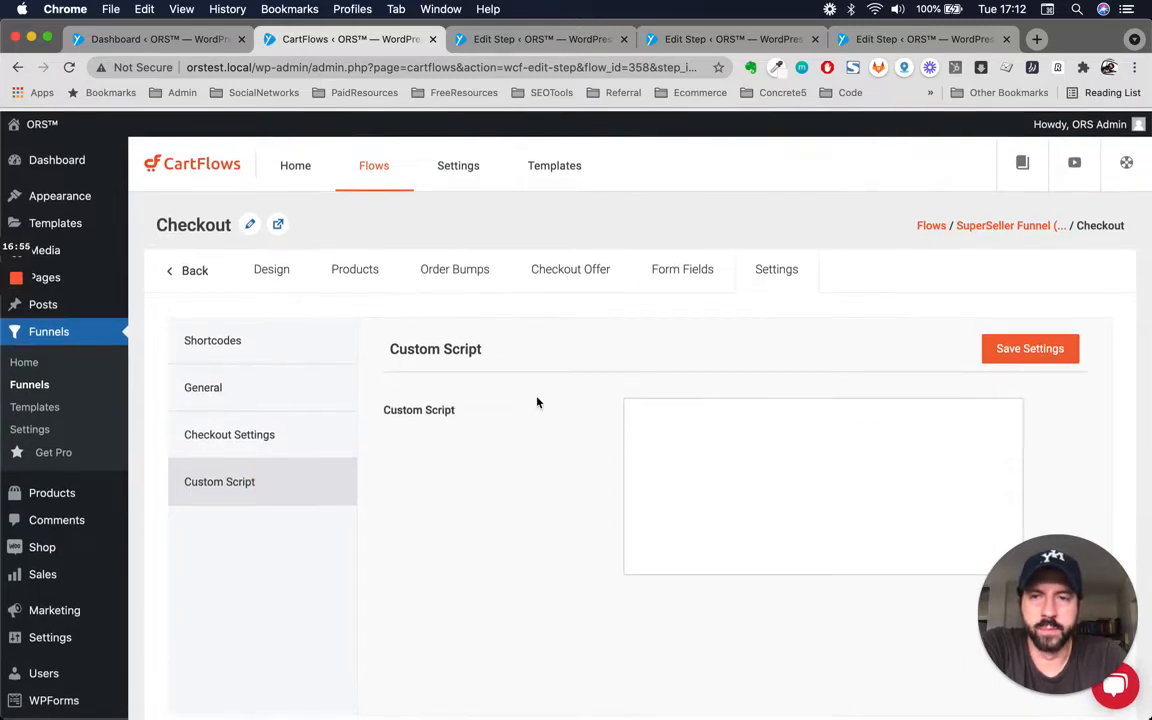
click(276, 268)
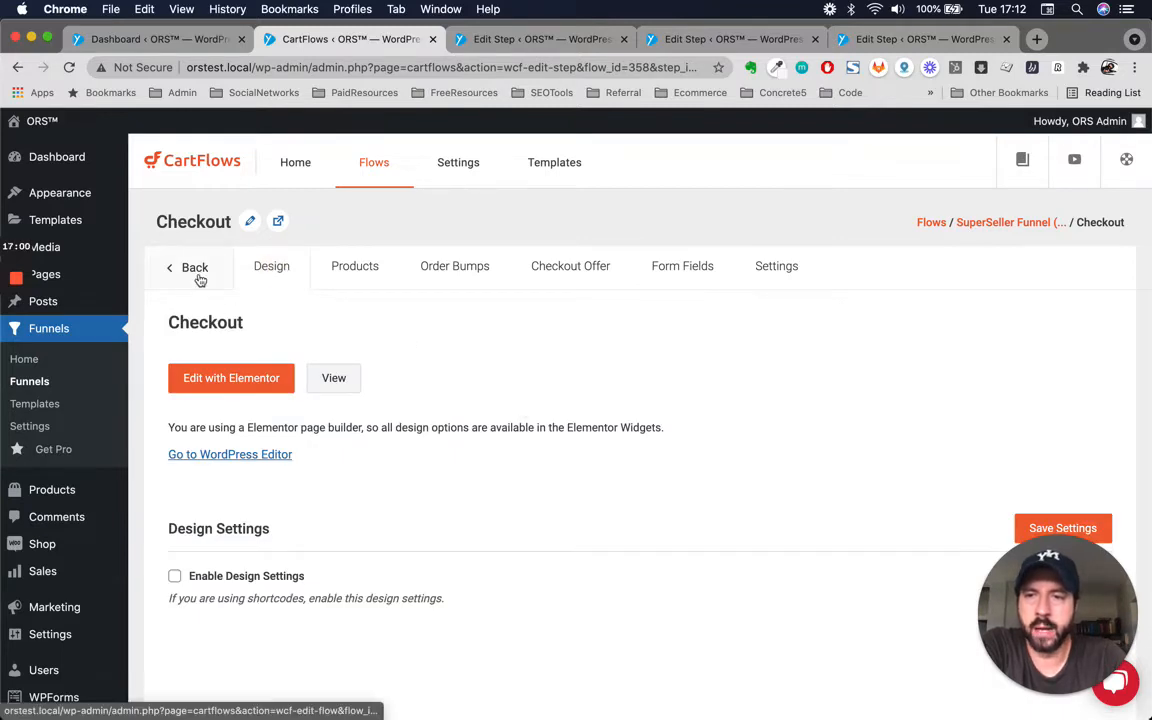
scroll(578, 676, down, 1)
scroll(578, 676, up, 1)
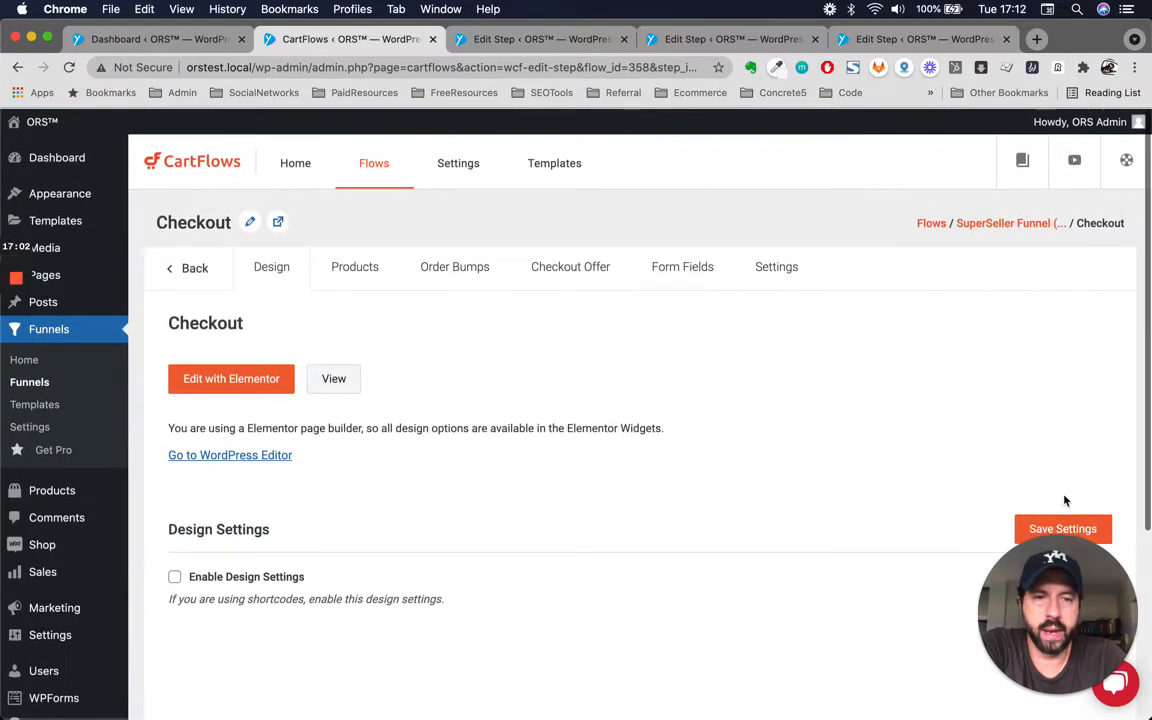
click(1053, 523)
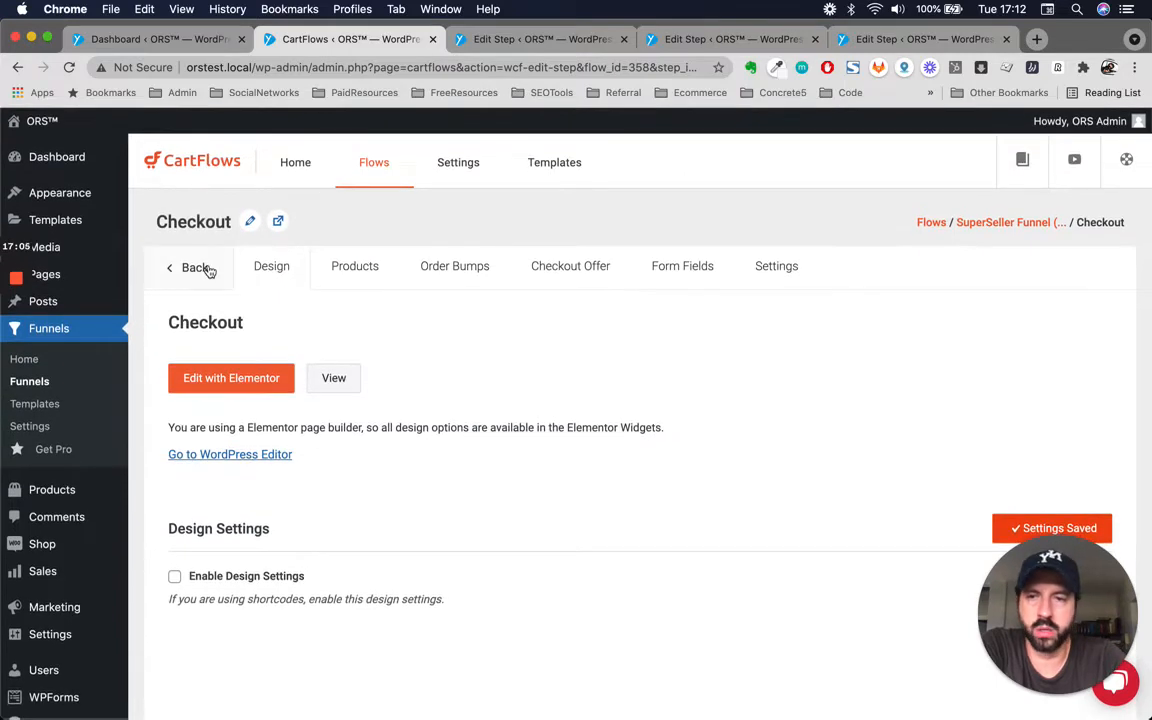
Open the Thank You step's settings and review its Shortcode, Fields Settings and Advanced Settings sections.
click(195, 270)
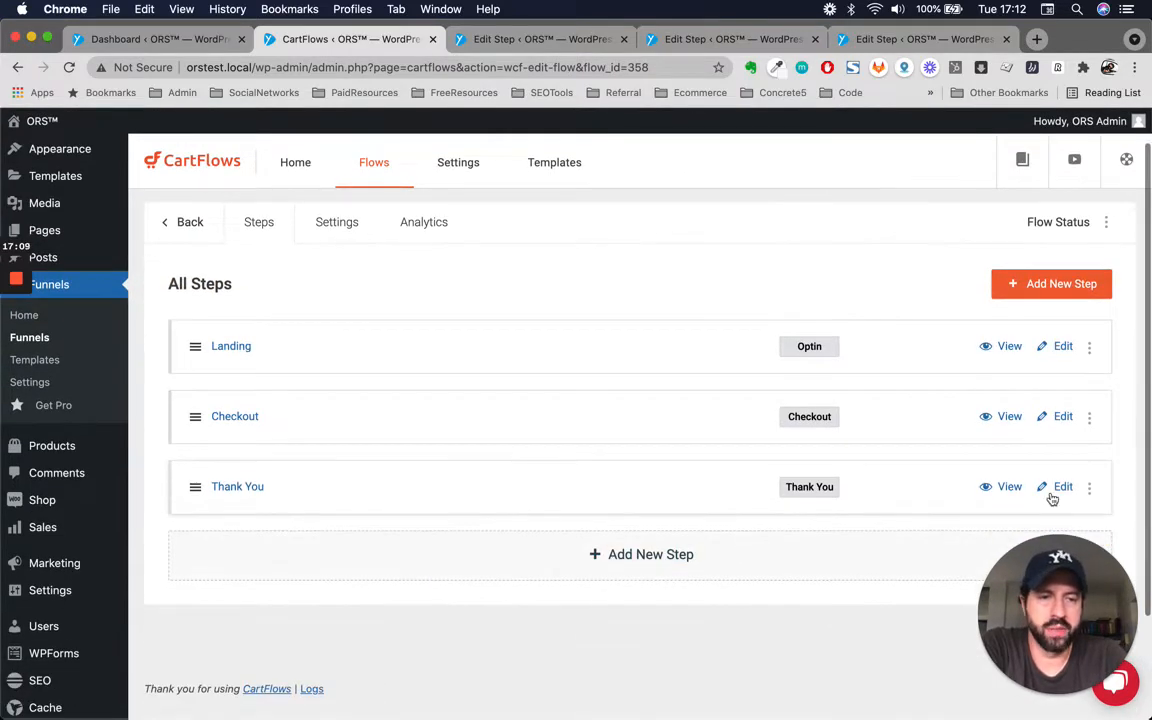
click(1061, 490)
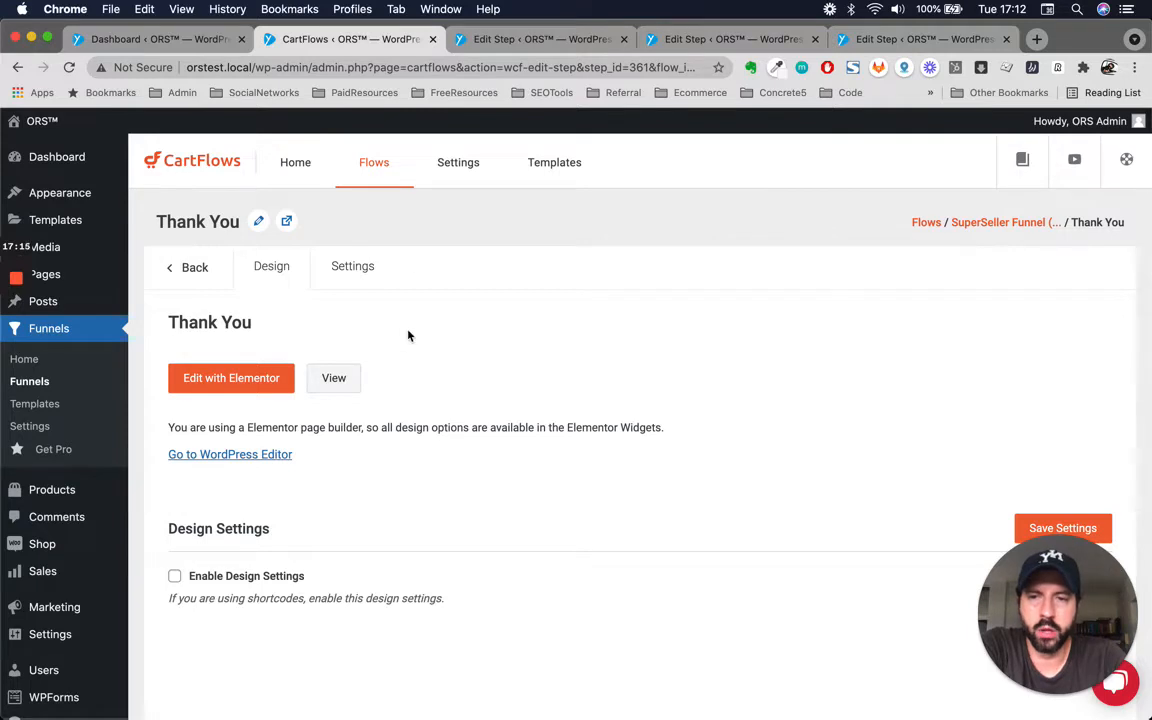
click(352, 272)
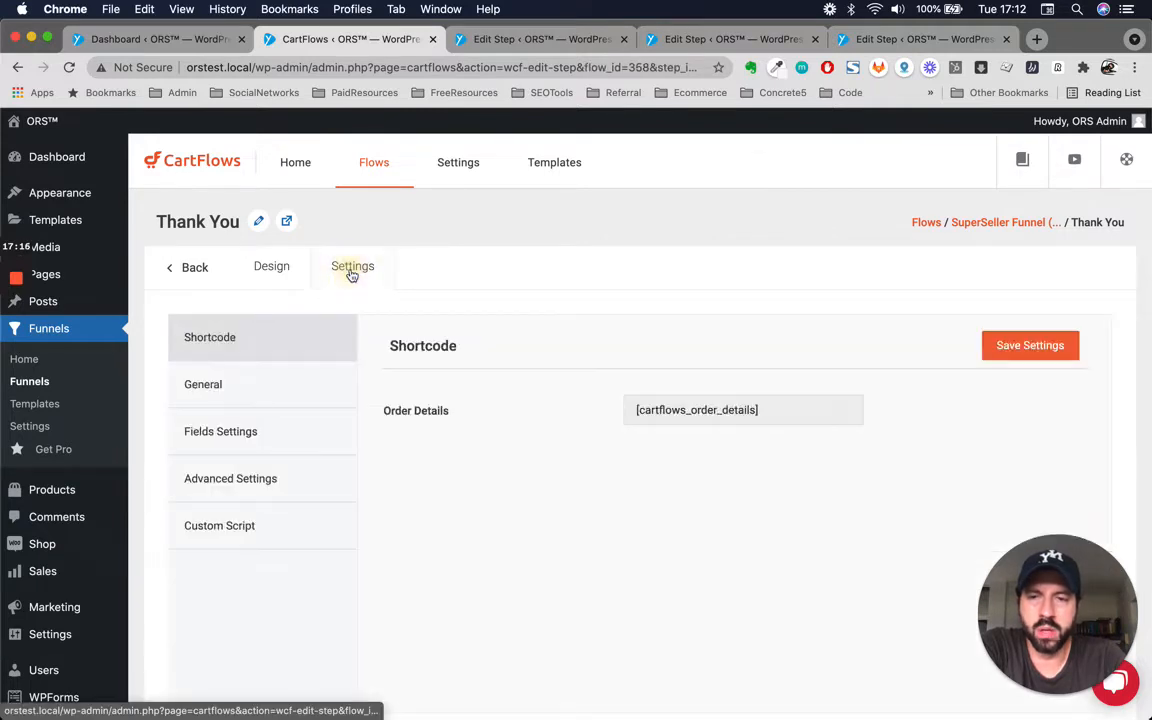
click(282, 400)
click(255, 440)
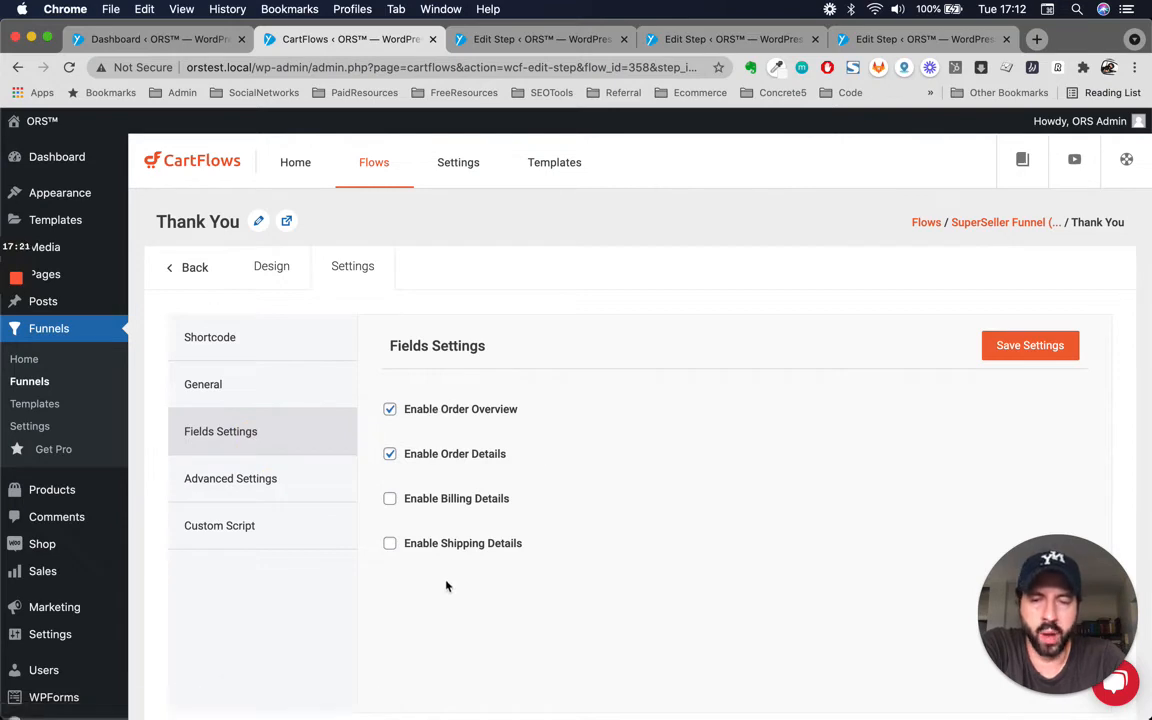
click(254, 482)
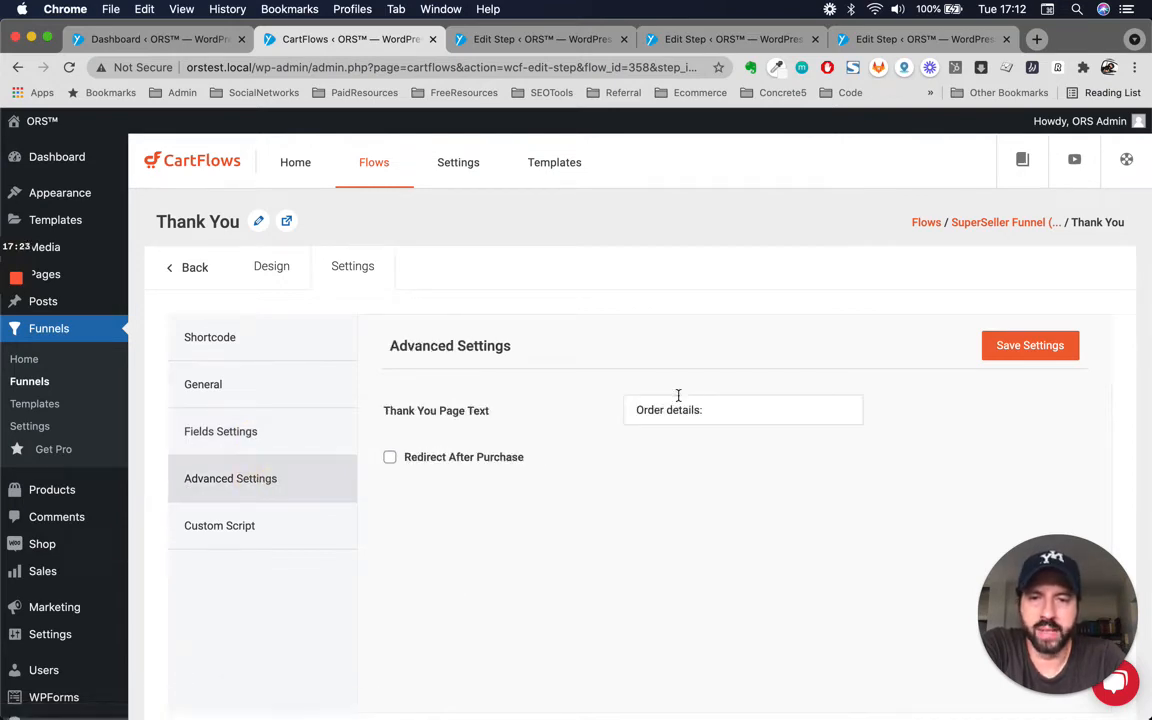
Try enabling Redirect After Purchase on the Thank You step, then disable it again.
click(390, 458)
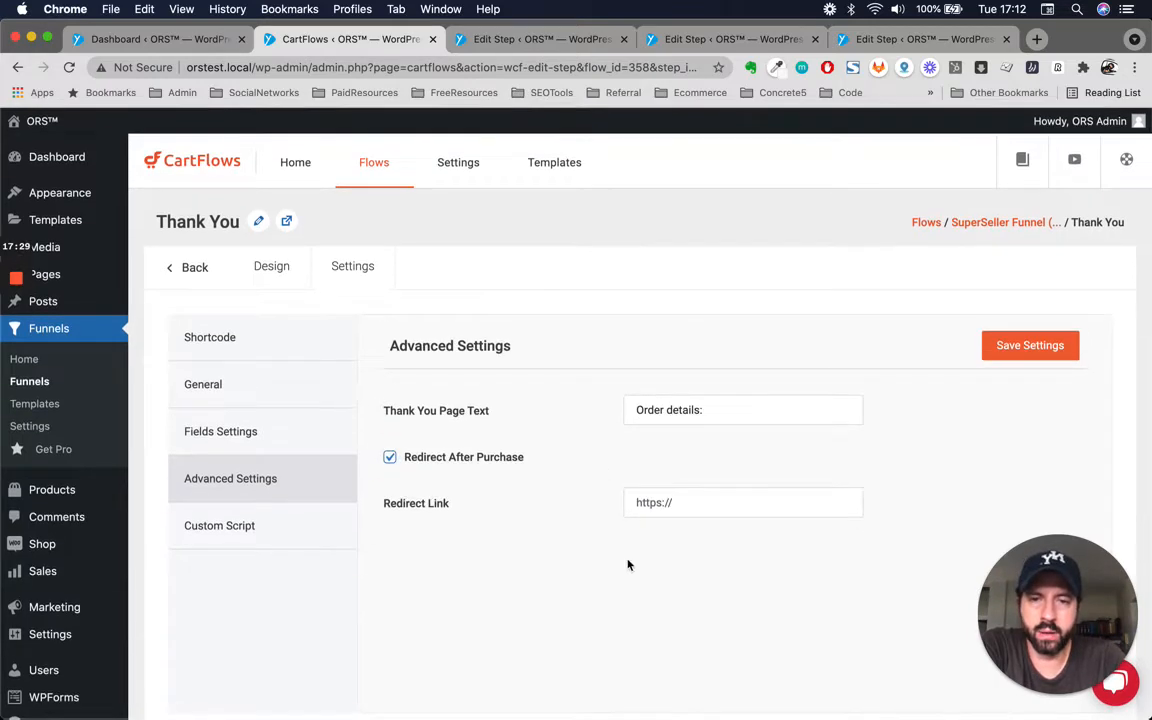
click(695, 507)
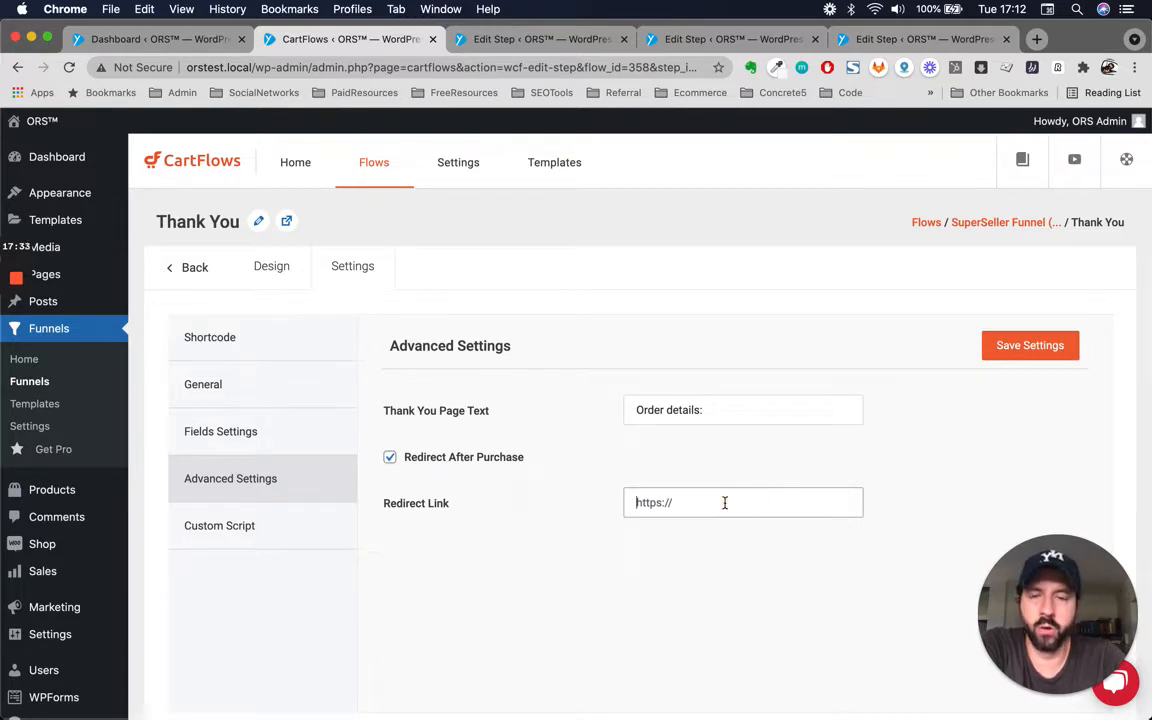
click(390, 457)
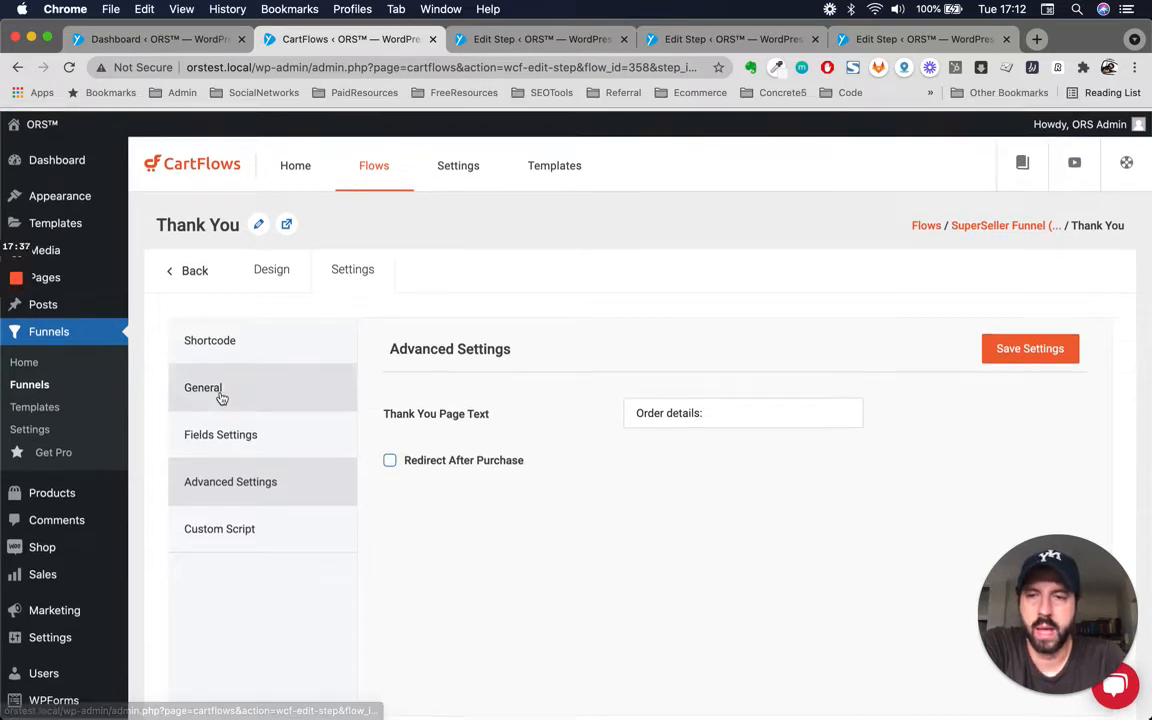
Open the Landing step's editor in a new tab and launch it in Elementor.
click(192, 272)
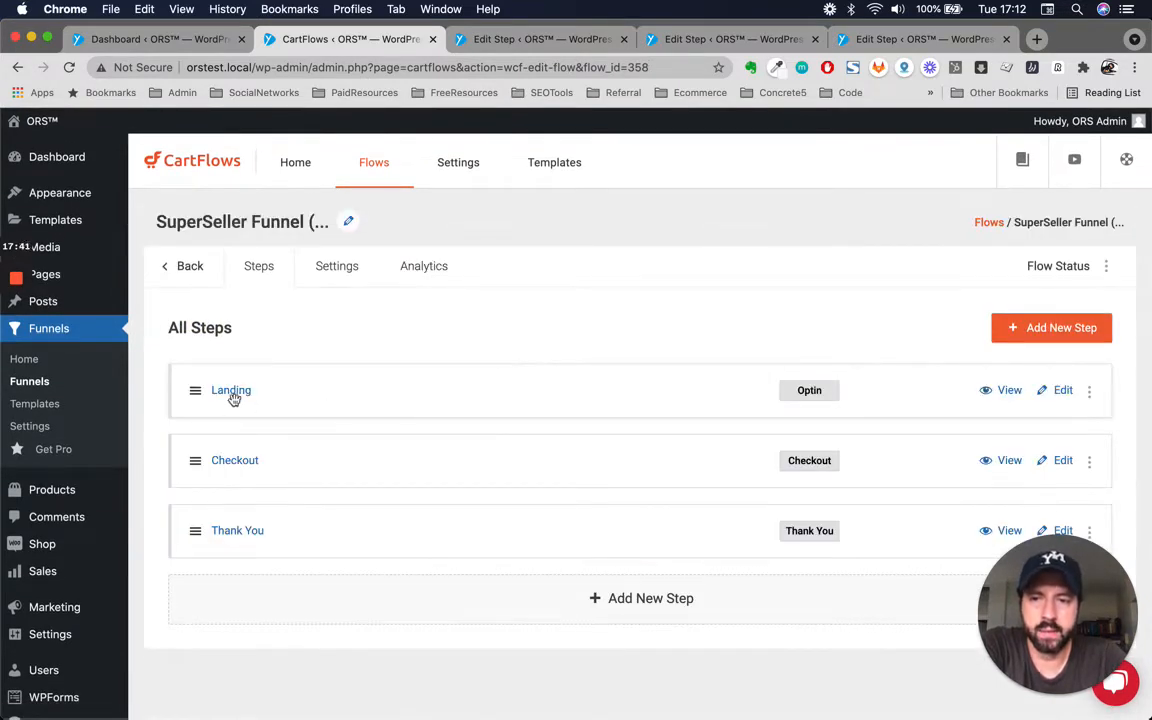
right_click(1062, 391)
click(877, 395)
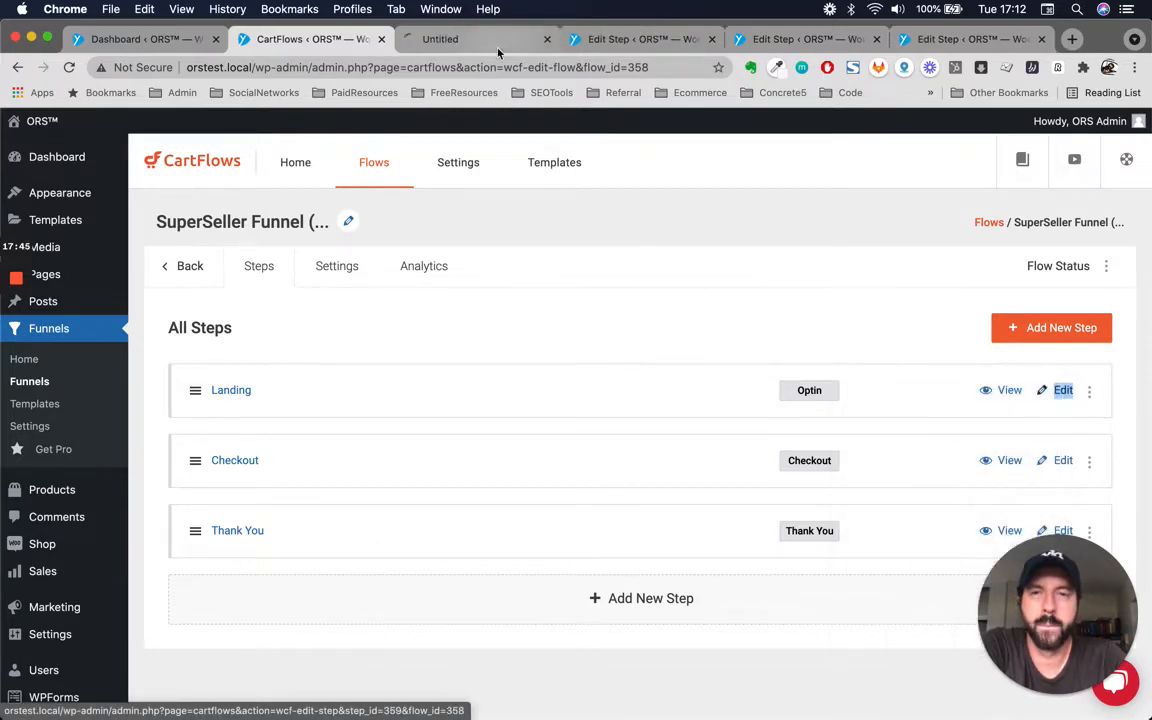
click(480, 39)
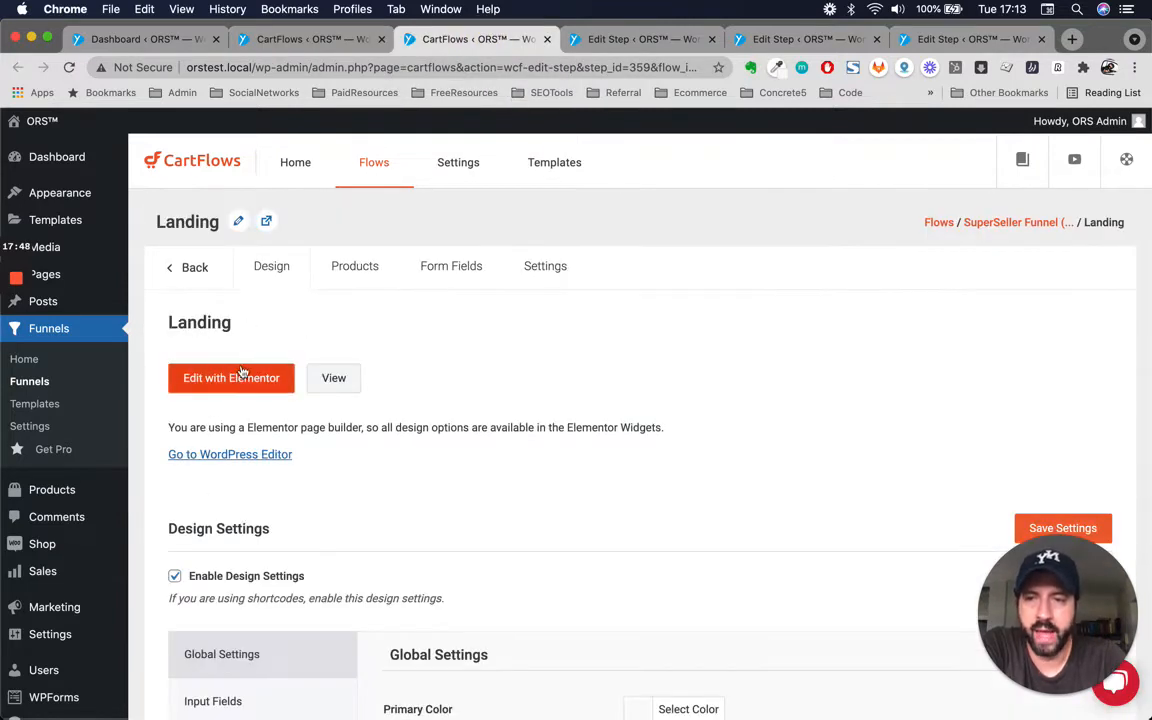
click(228, 386)
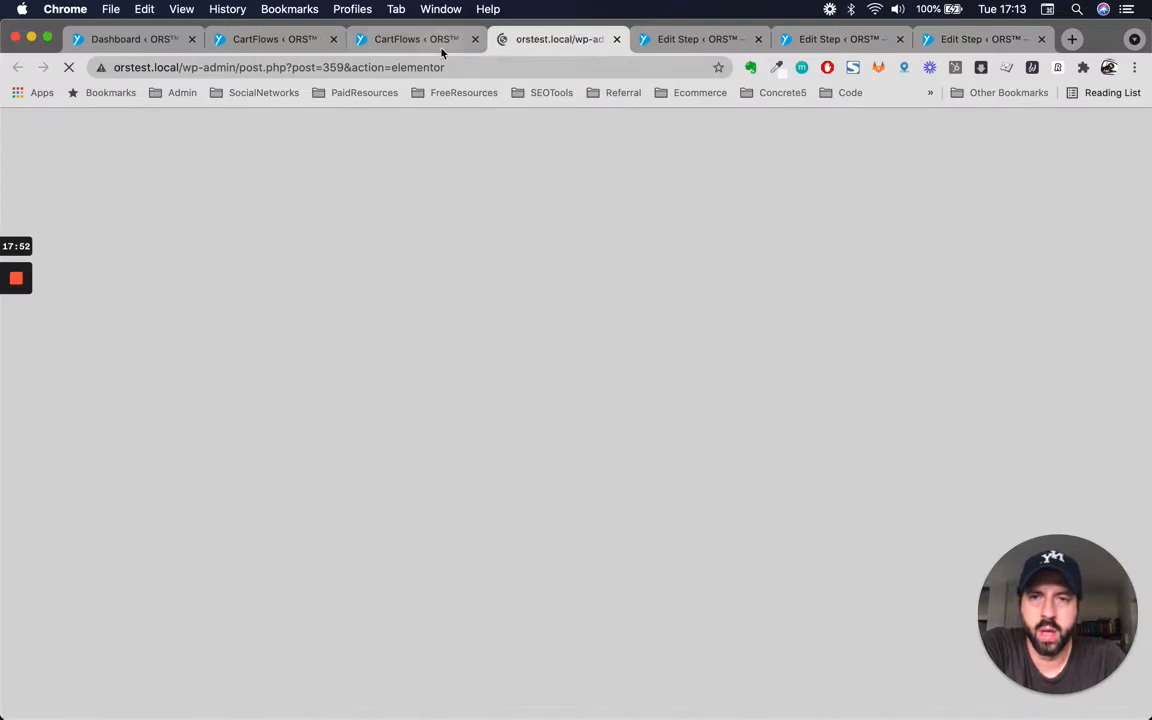
Open the Checkout step's editor in another new browser tab.
click(414, 42)
click(272, 39)
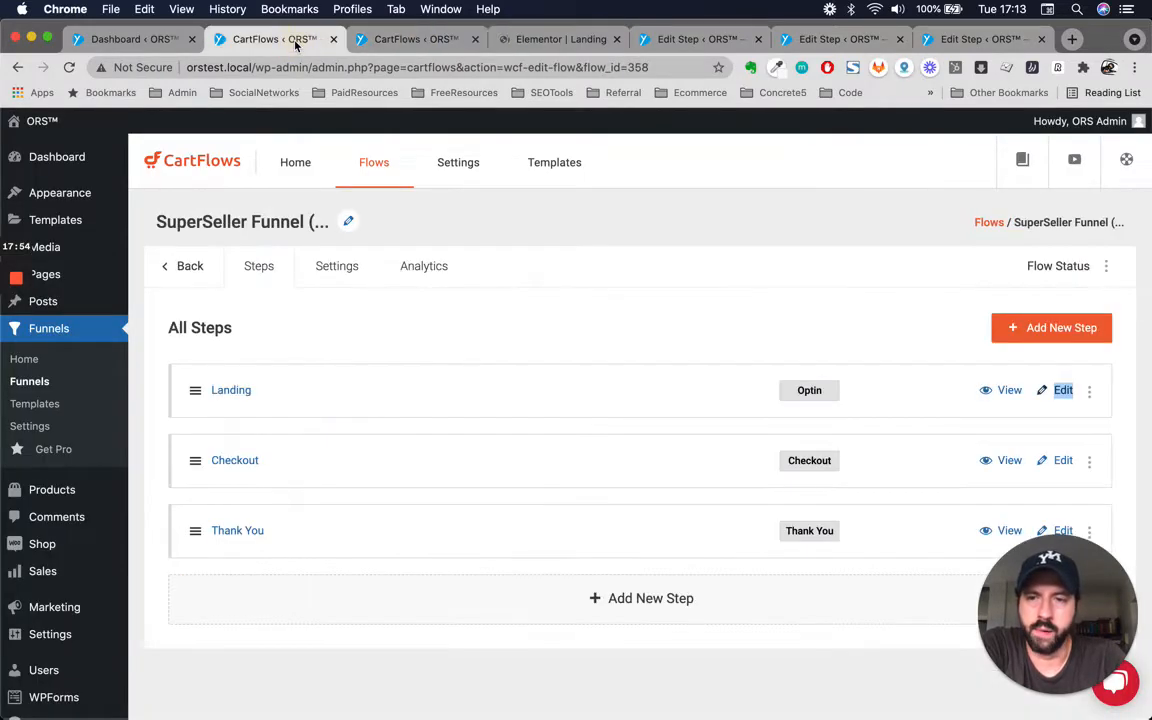
click(410, 42)
click(475, 40)
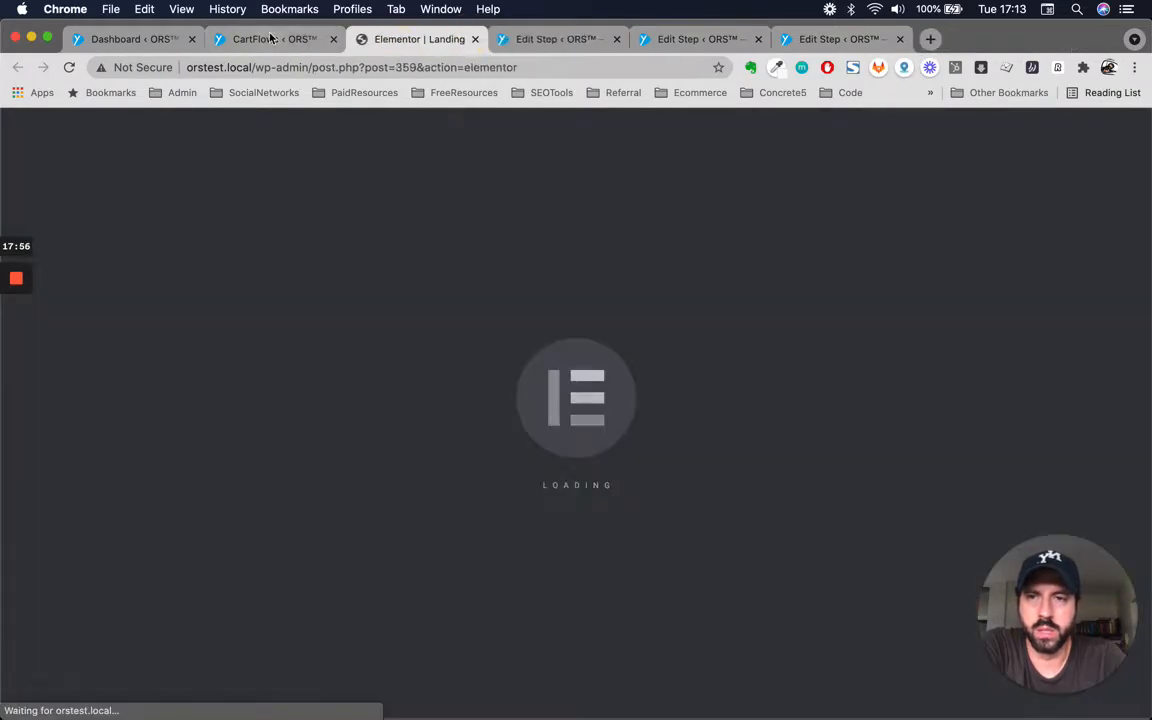
click(258, 39)
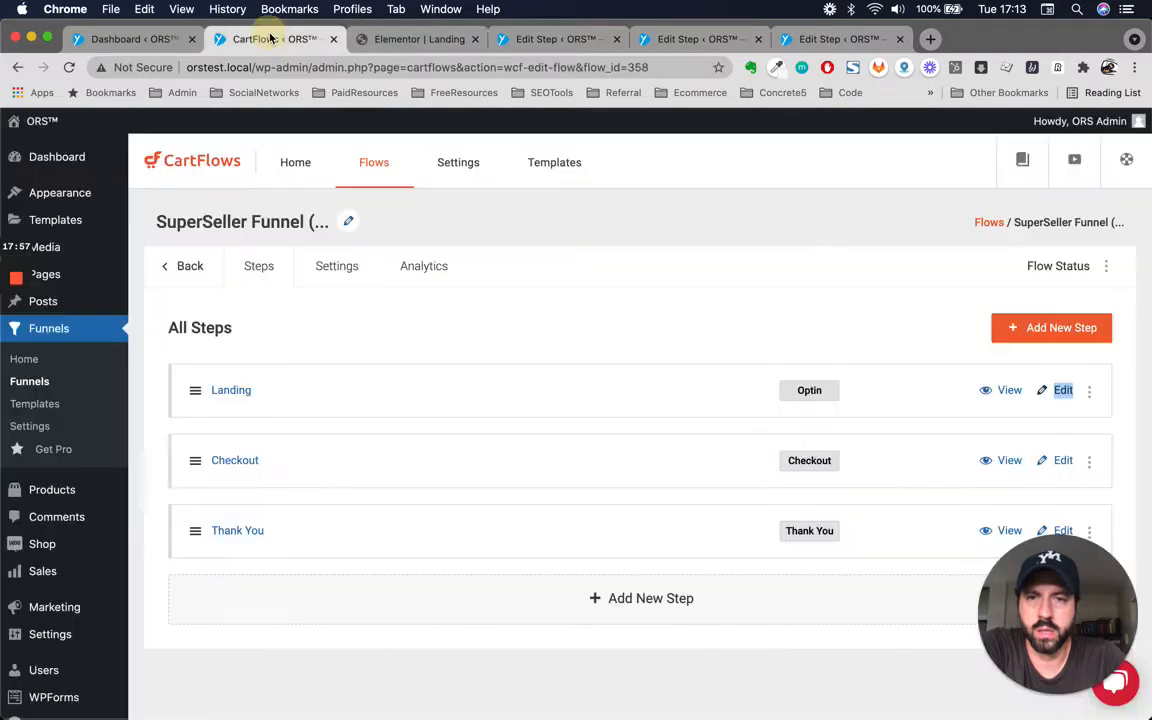
right_click(1063, 462)
click(994, 460)
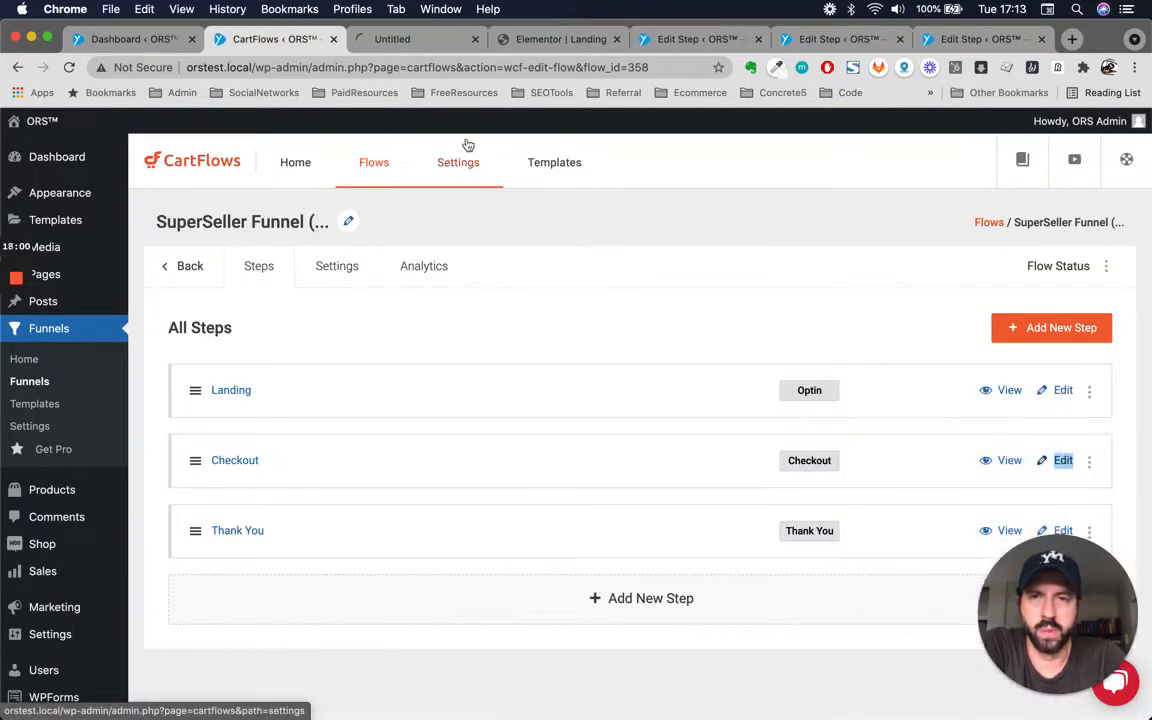
Examine the Landing page's title and description widgets in the Elementor editor.
click(560, 39)
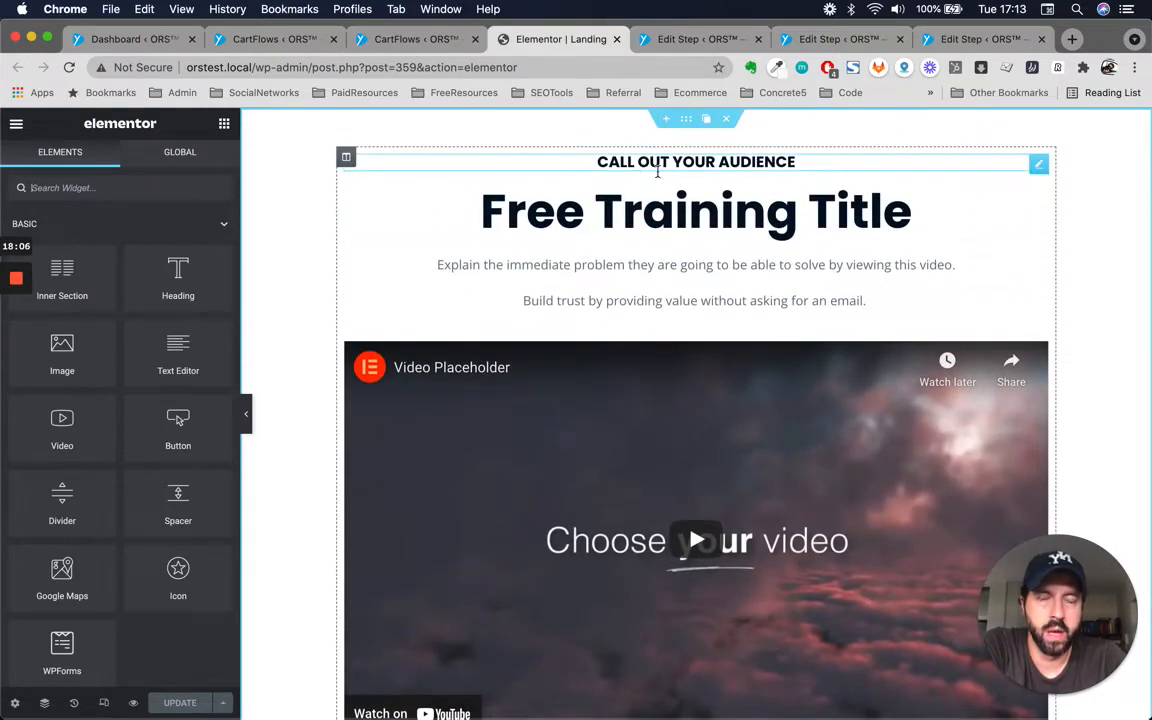
click(679, 208)
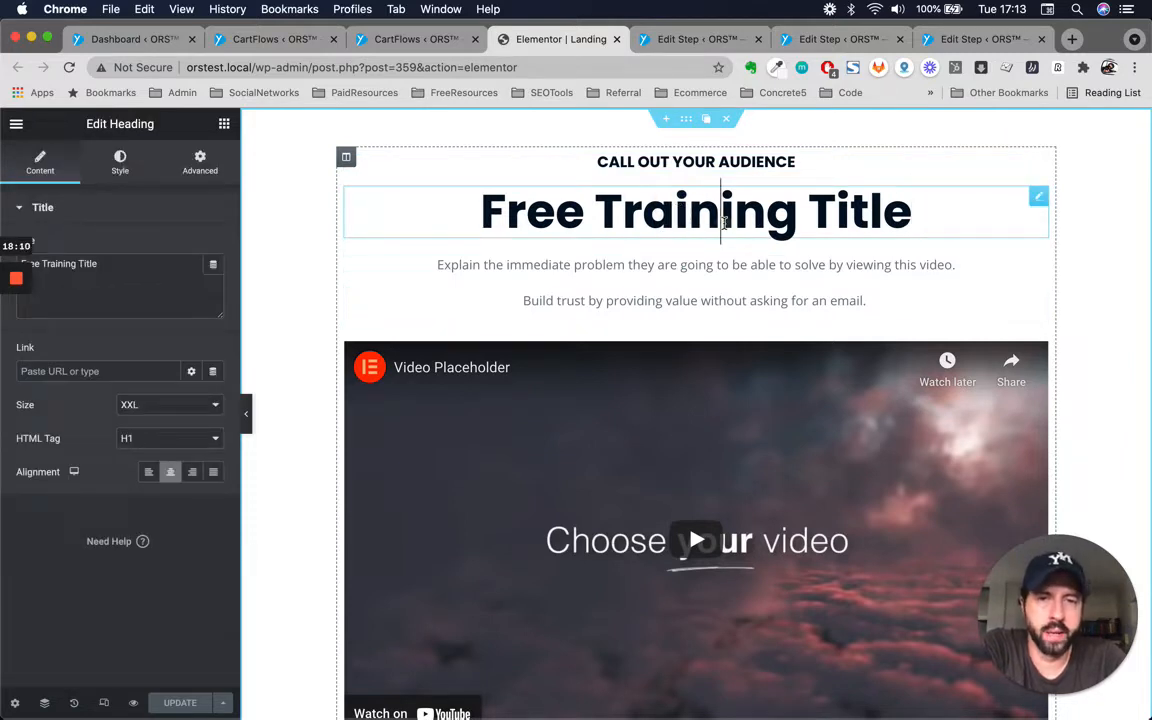
click(676, 267)
scroll(676, 267, down, 4)
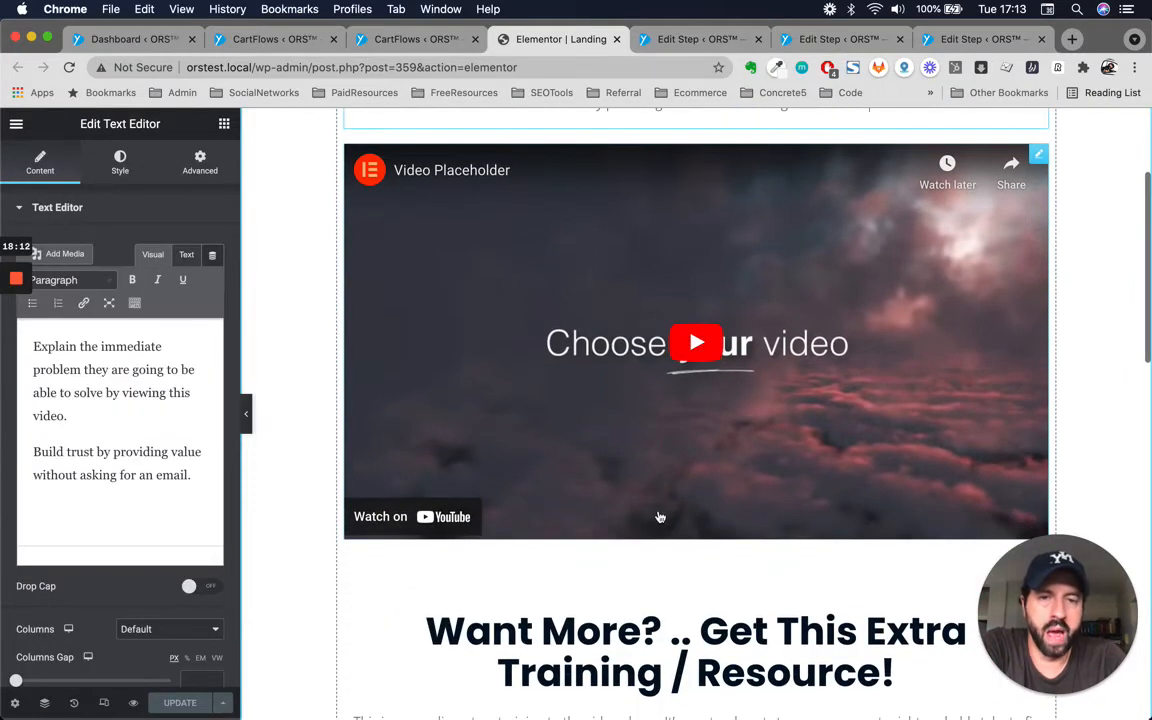
Inspect the audience callout heading, the title and the description text widgets at the top of the Landing page.
scroll(659, 517, down, 3)
scroll(659, 517, up, 7)
scroll(659, 517, down, 2)
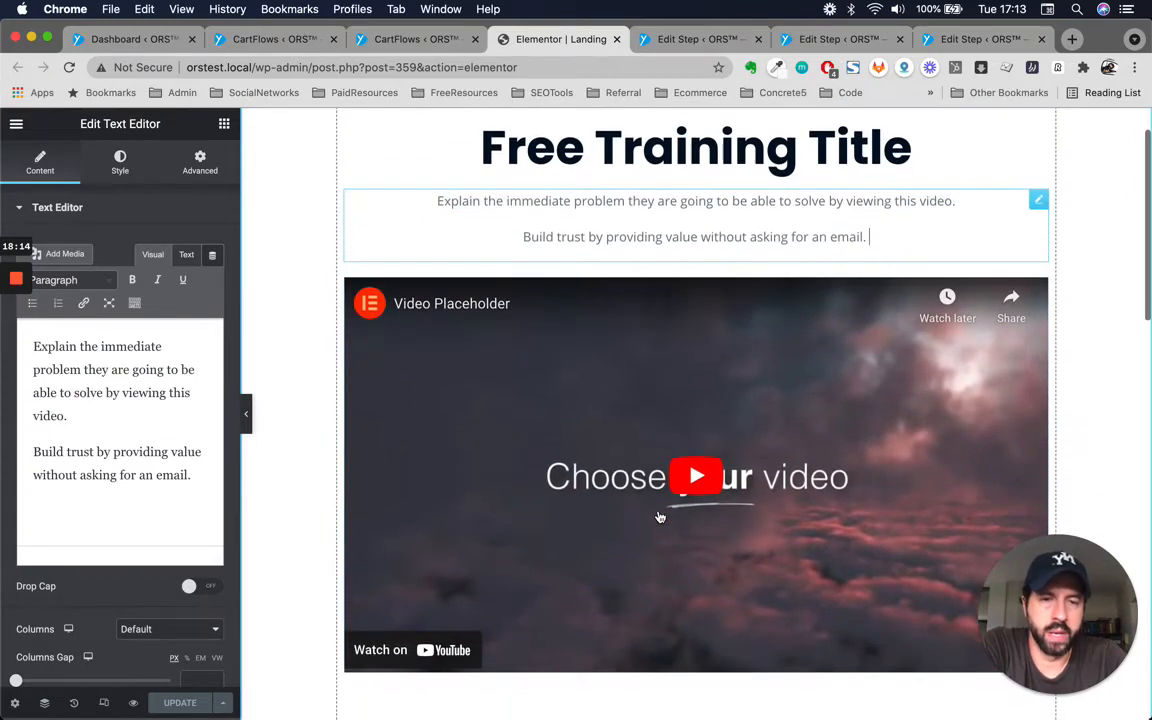
scroll(659, 517, up, 1)
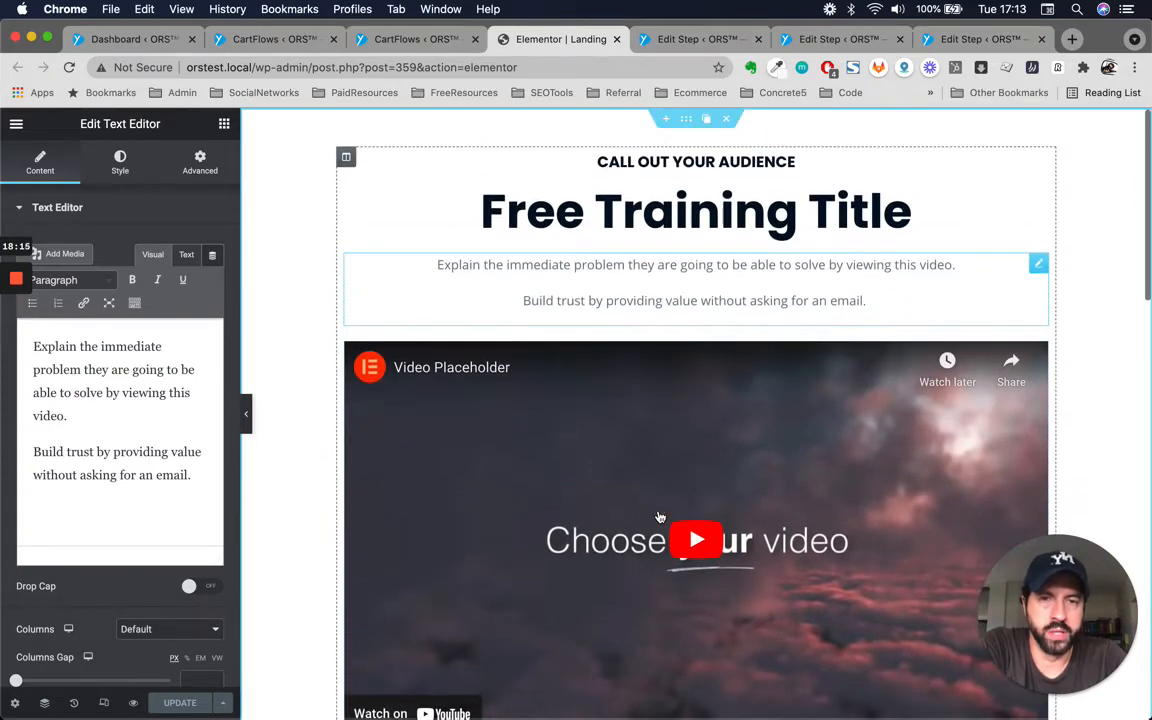
triple_click(571, 262)
double_click(684, 300)
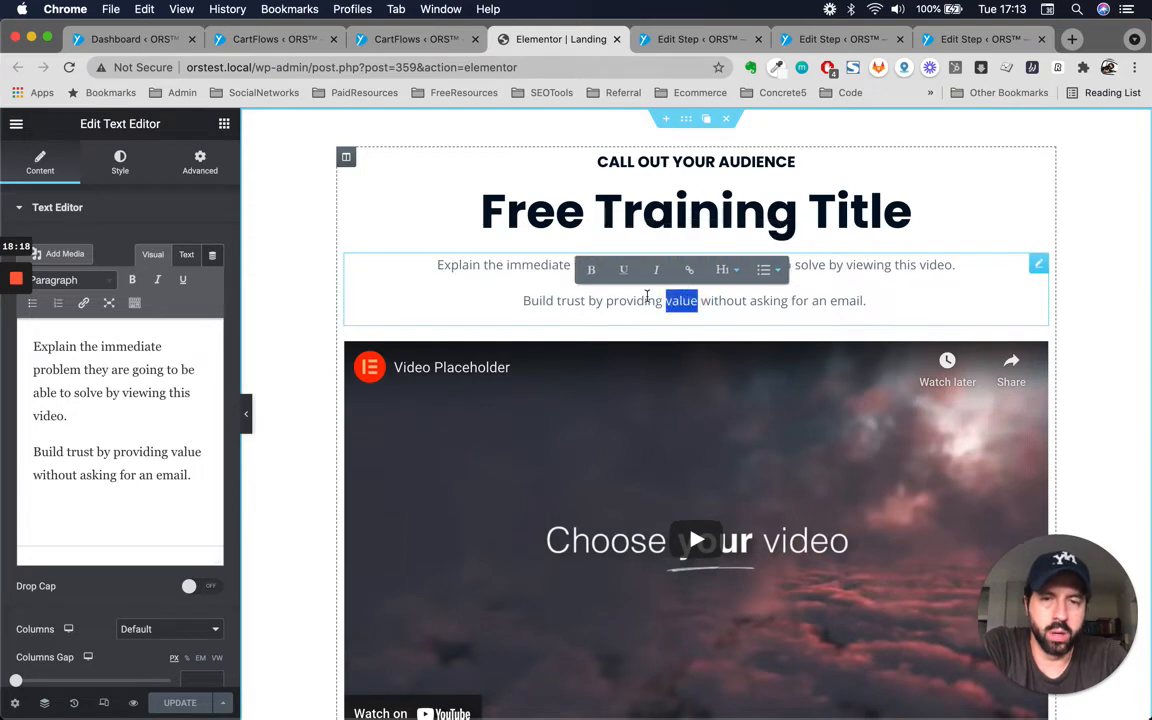
double_click(638, 300)
click(795, 162)
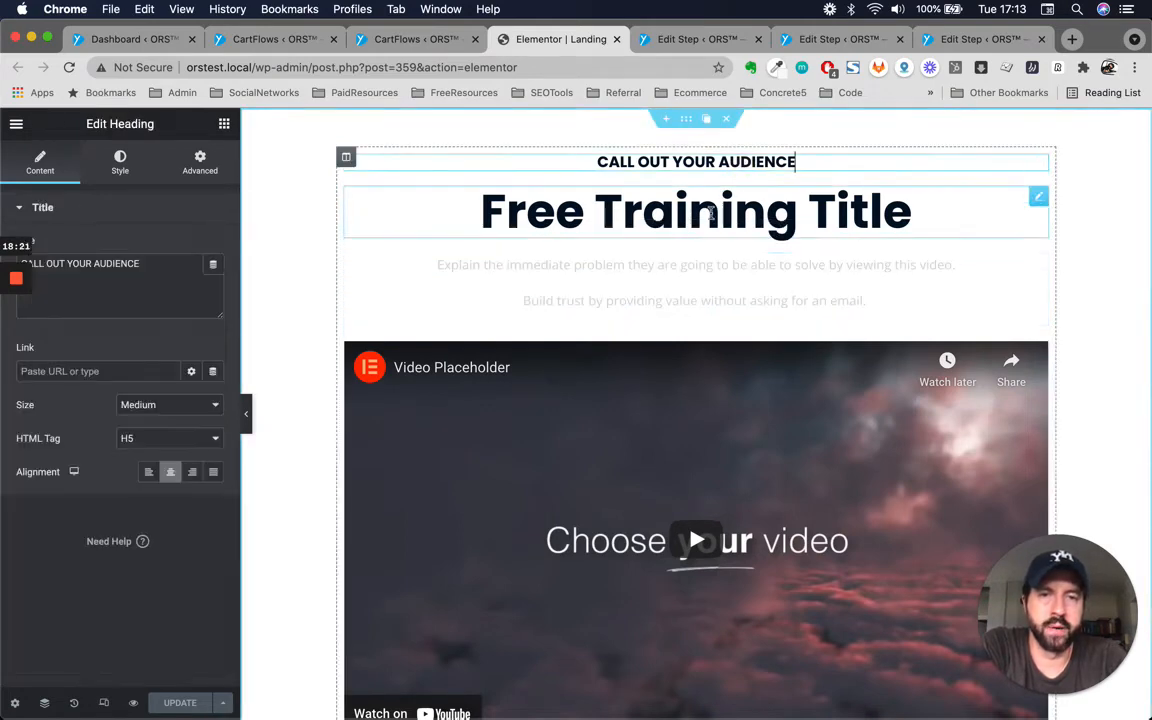
click(905, 211)
click(656, 291)
scroll(654, 287, down, 3)
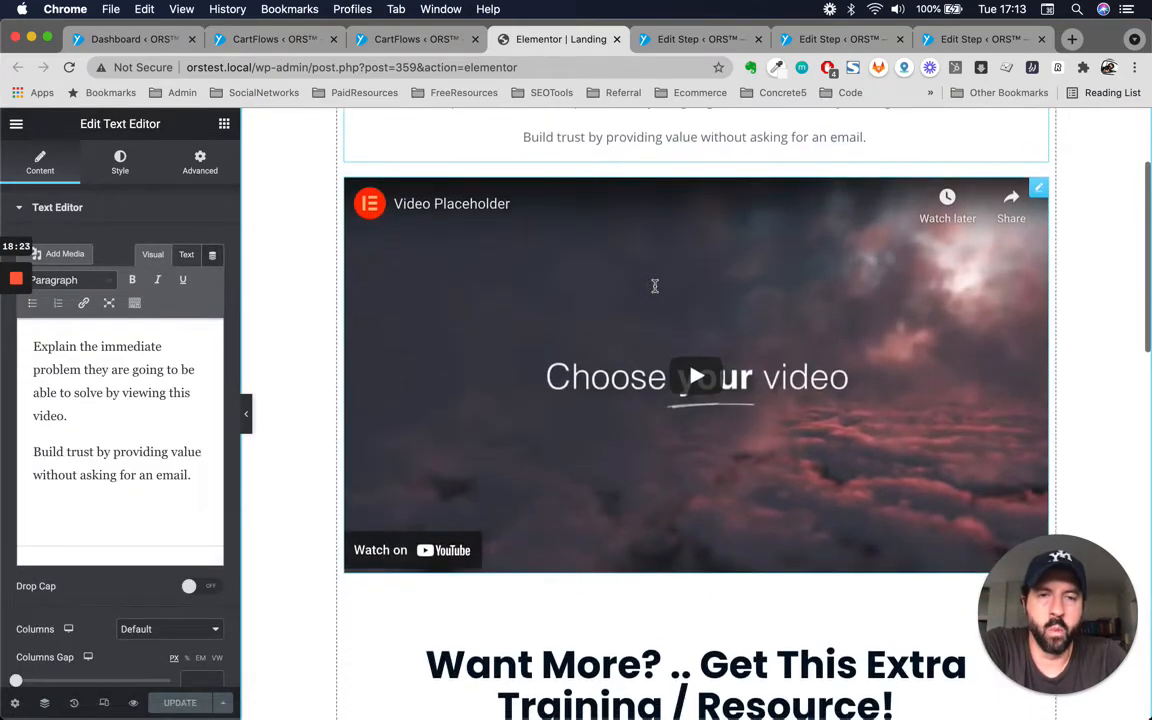
scroll(654, 287, up, 3)
scroll(655, 286, down, 1)
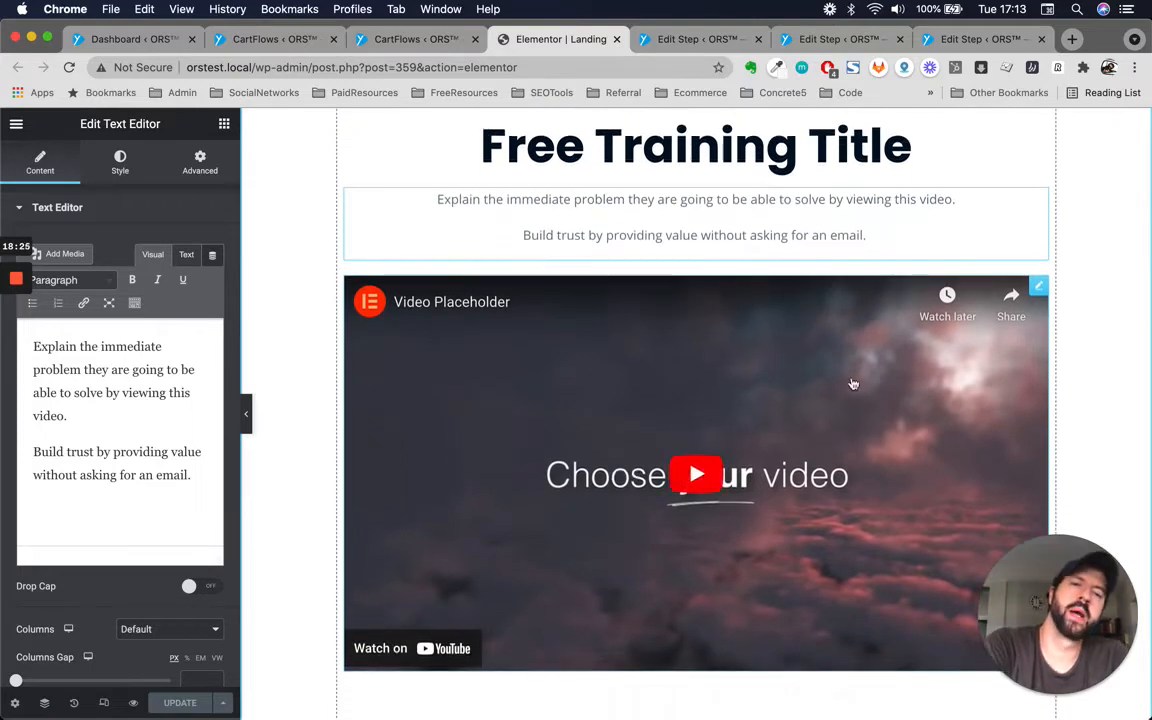
Open the video placeholder widget's settings and examine the YouTube source and video options.
click(1037, 288)
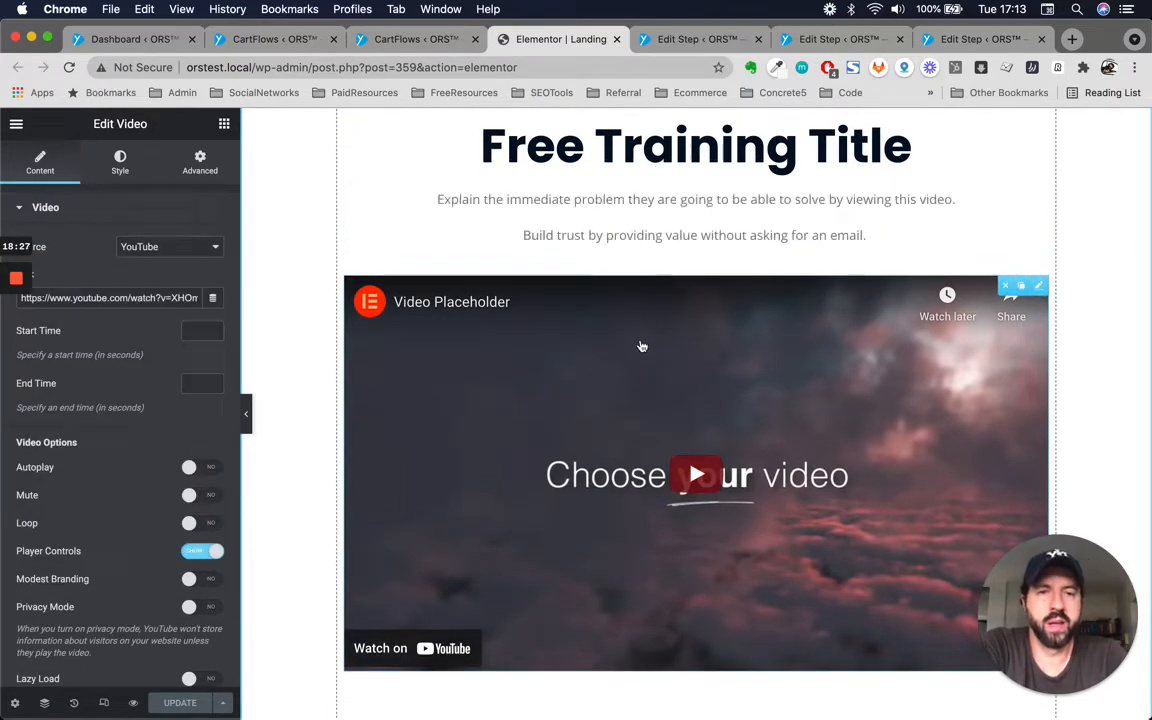
scroll(869, 366, up, 2)
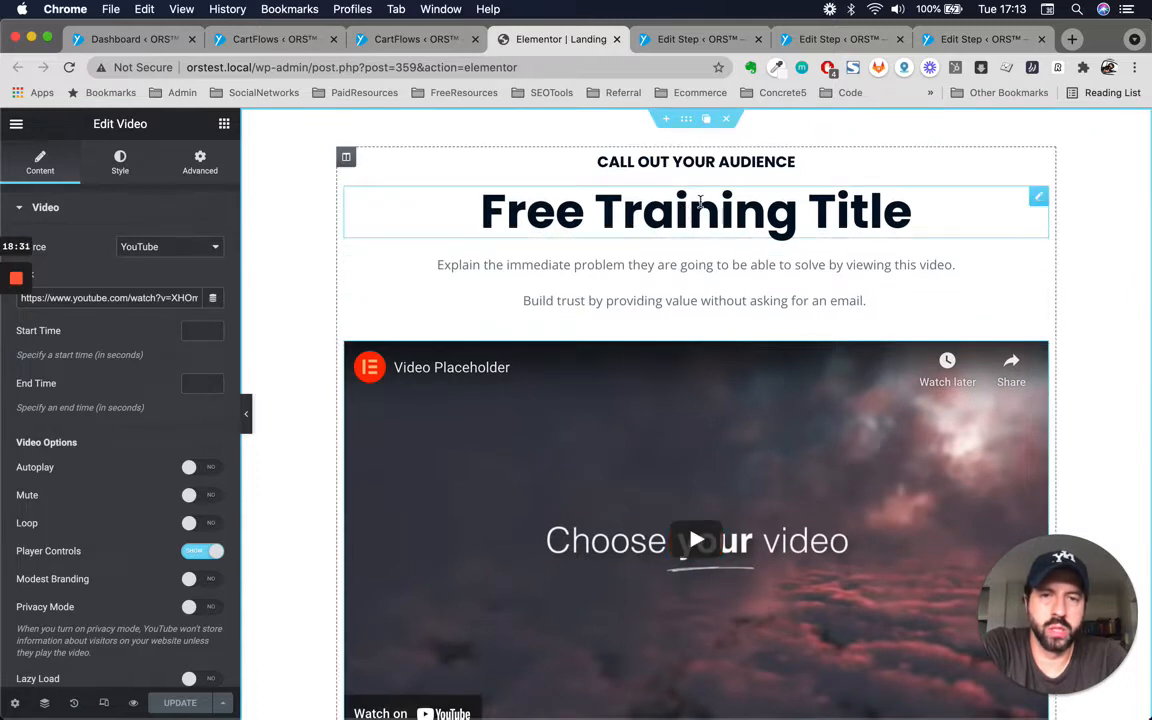
scroll(640, 340, down, 2)
scroll(638, 352, down, 1)
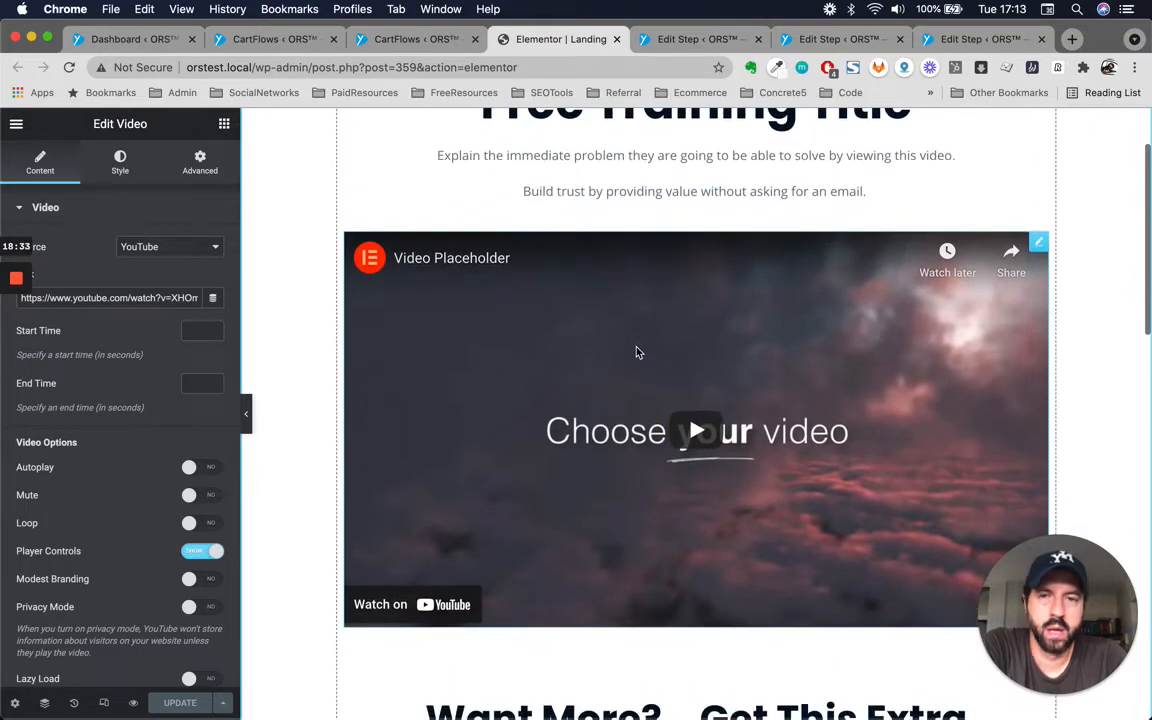
scroll(668, 404, down, 8)
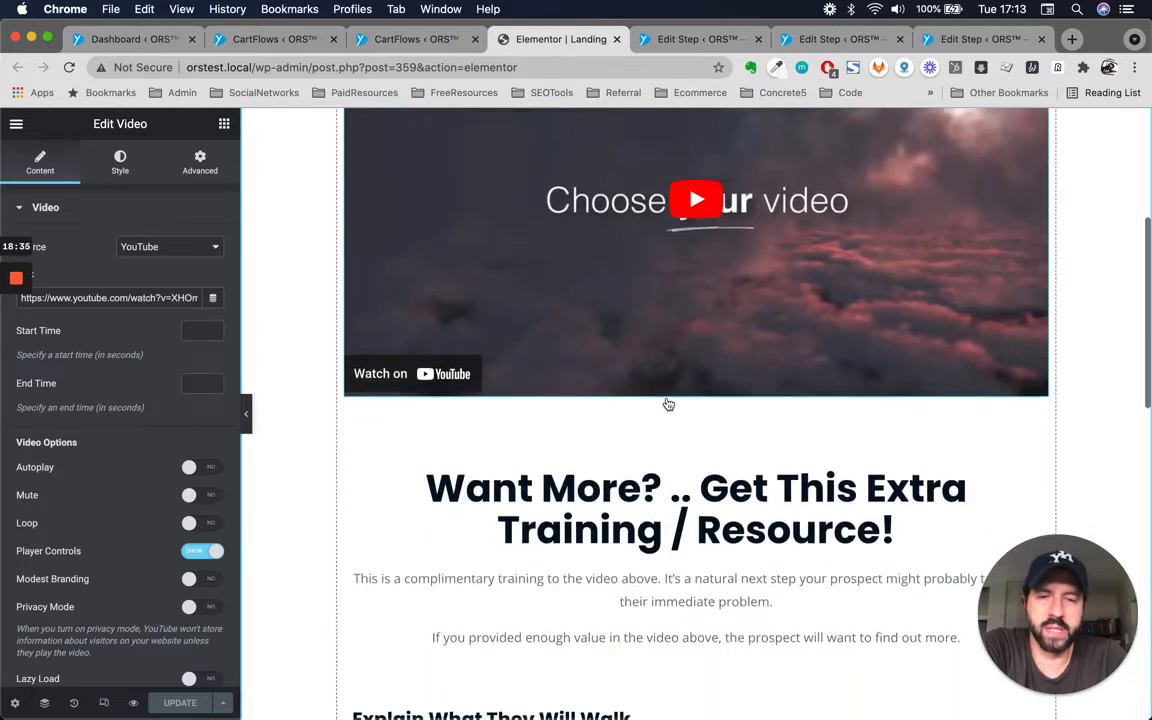
scroll(668, 404, up, 10)
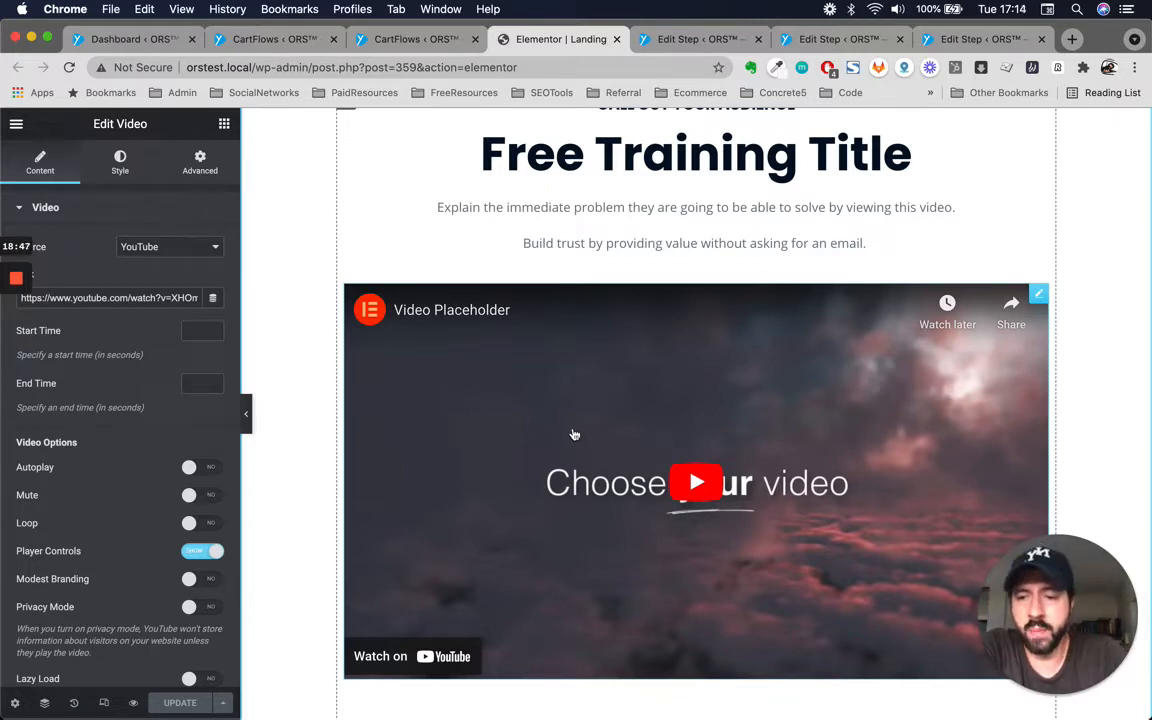
scroll(576, 250, up, 2)
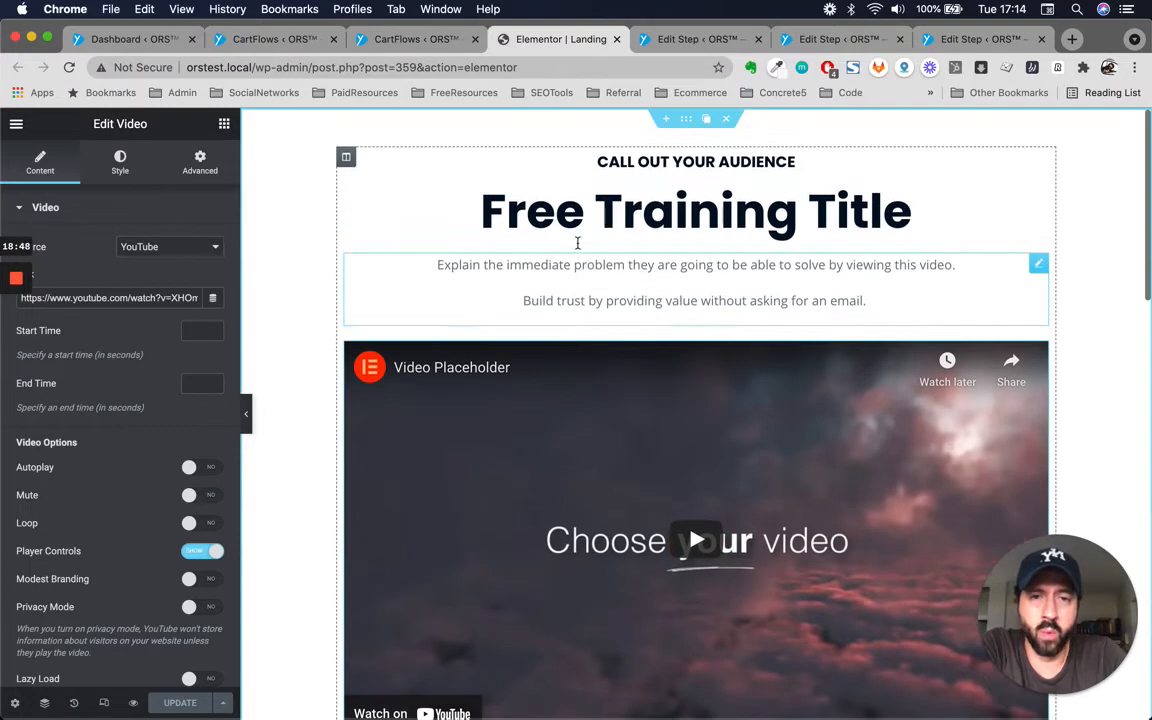
Review the title heading's settings and scroll through the feature list, opt-in form and reassurance sections.
click(658, 204)
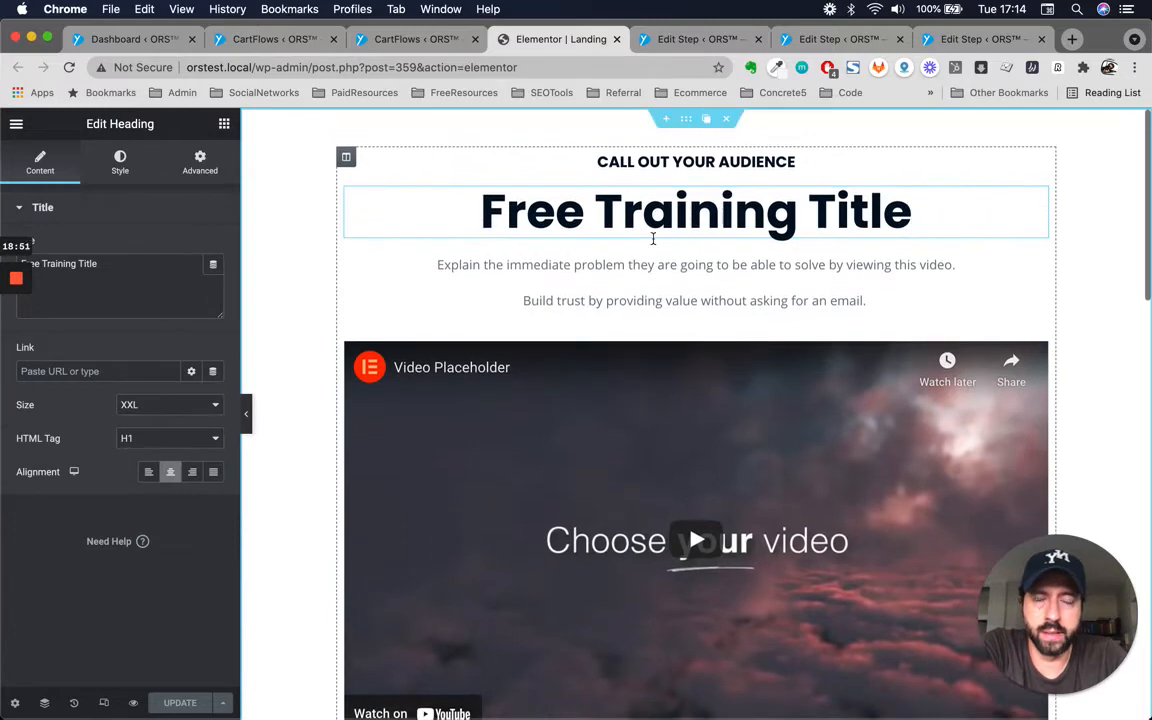
click(718, 168)
click(650, 222)
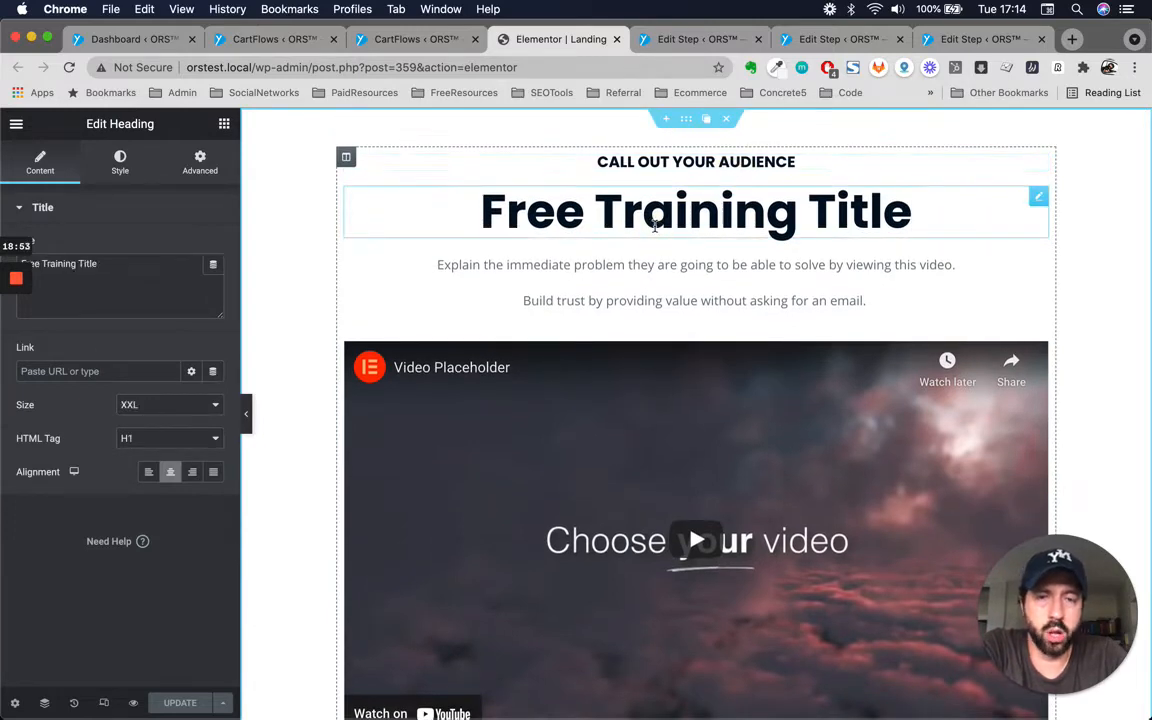
click(666, 272)
click(680, 200)
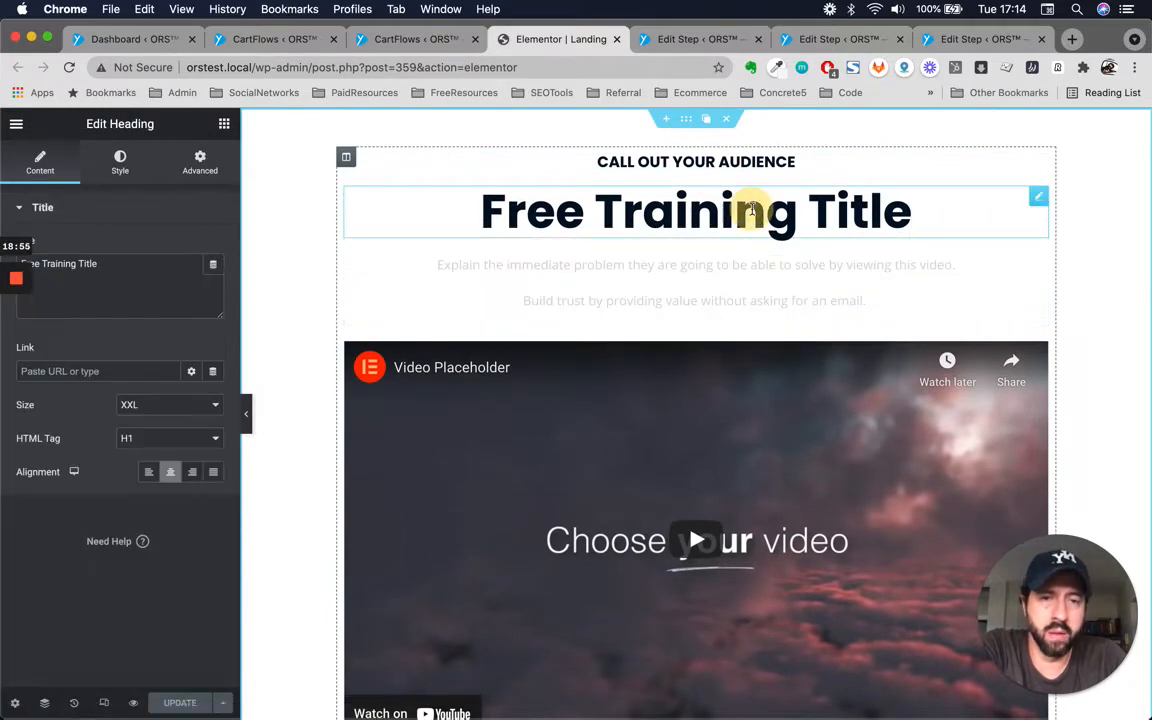
scroll(676, 265, down, 10)
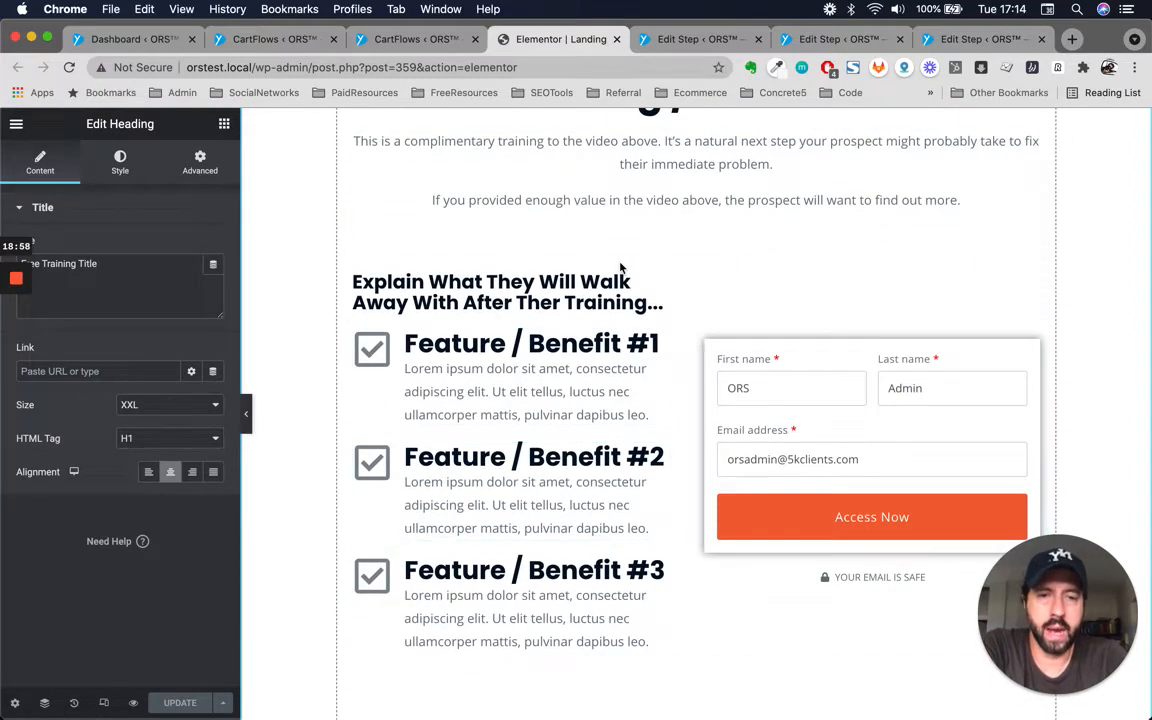
scroll(620, 268, up, 5)
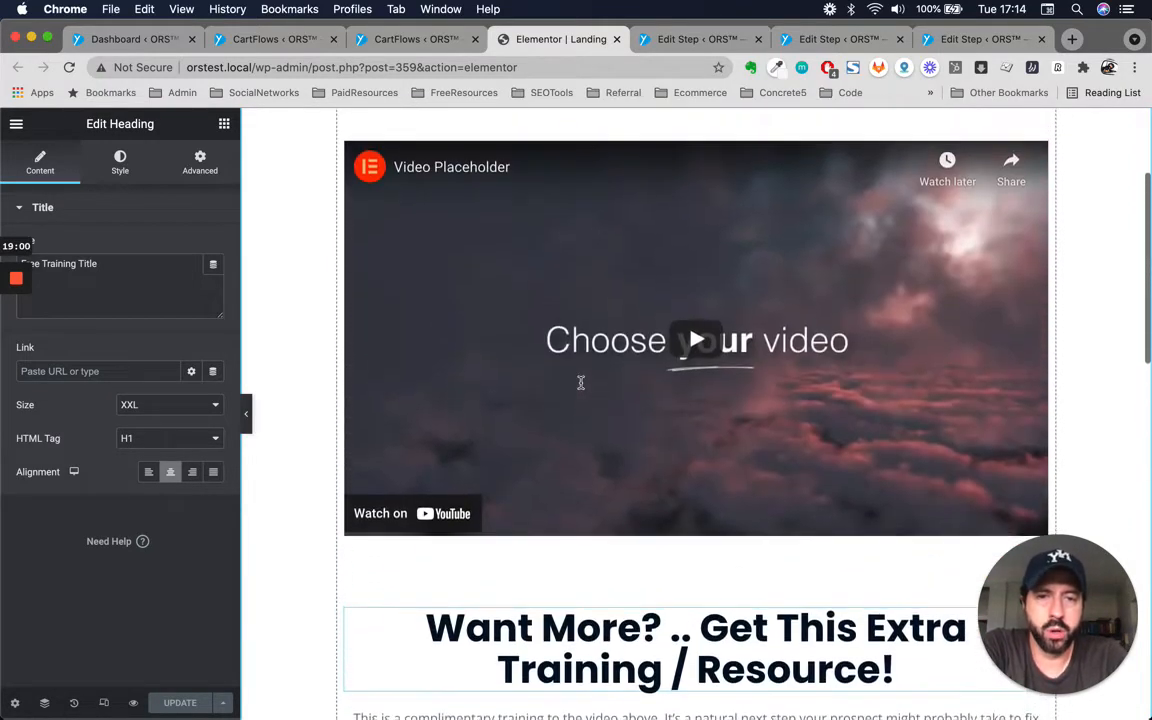
scroll(579, 381, down, 3)
scroll(579, 381, down, 9)
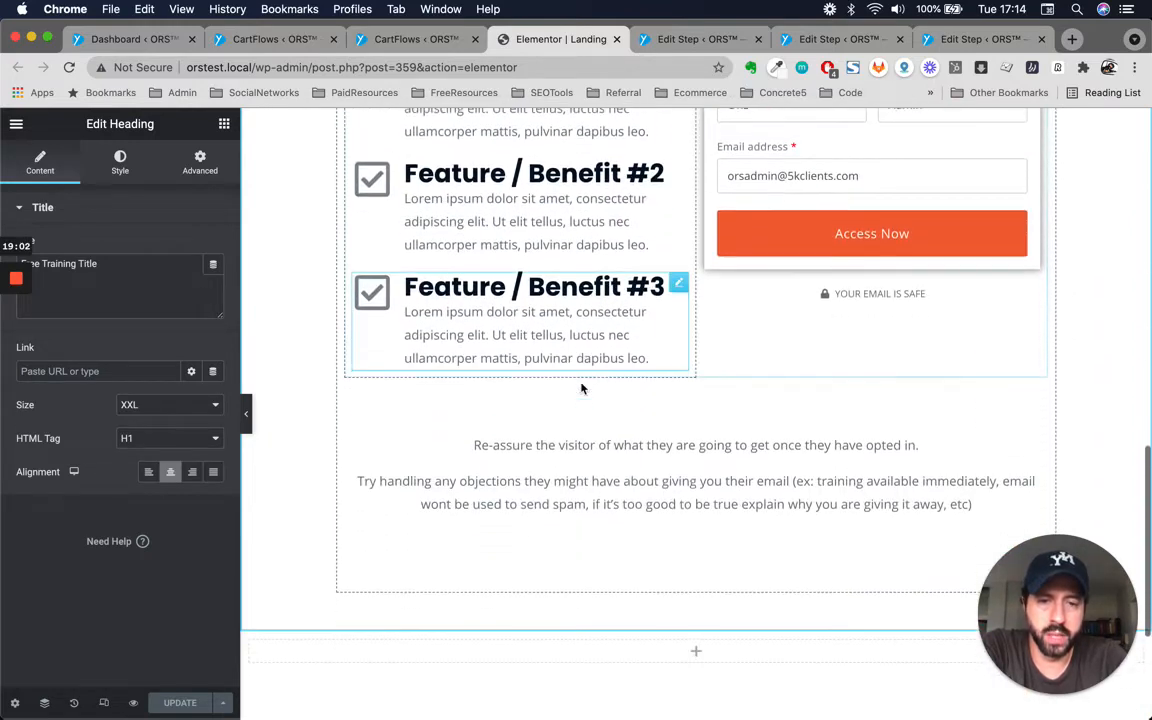
scroll(580, 384, up, 5)
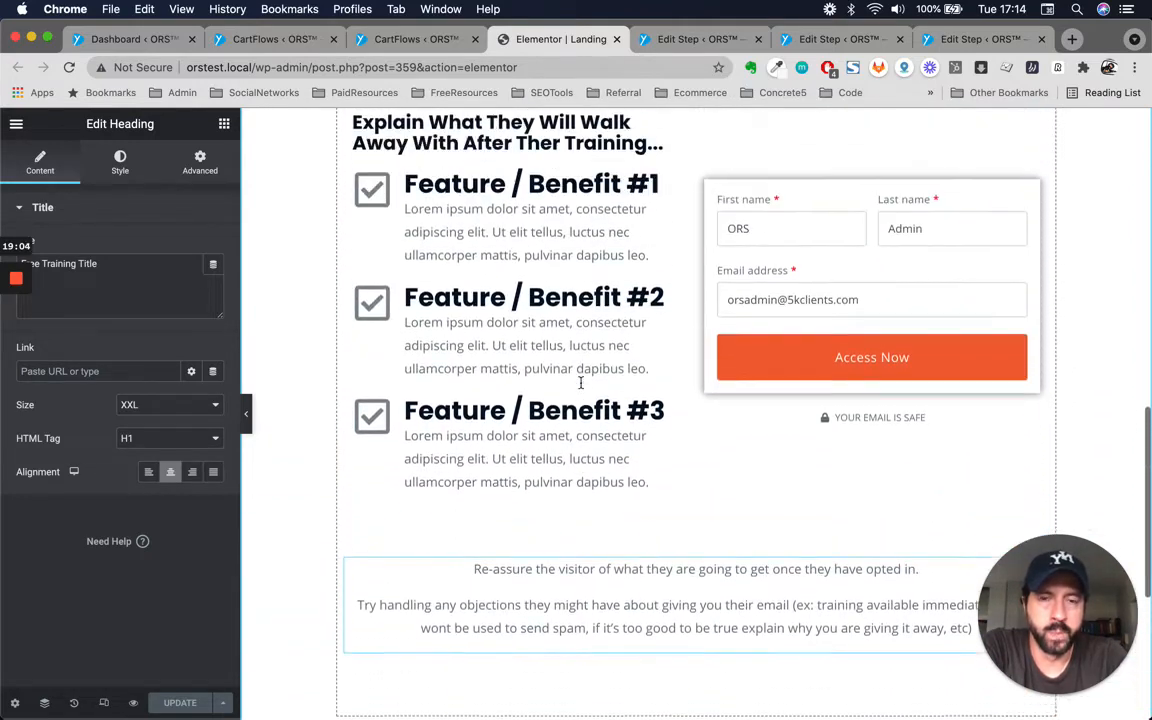
scroll(520, 382, up, 1)
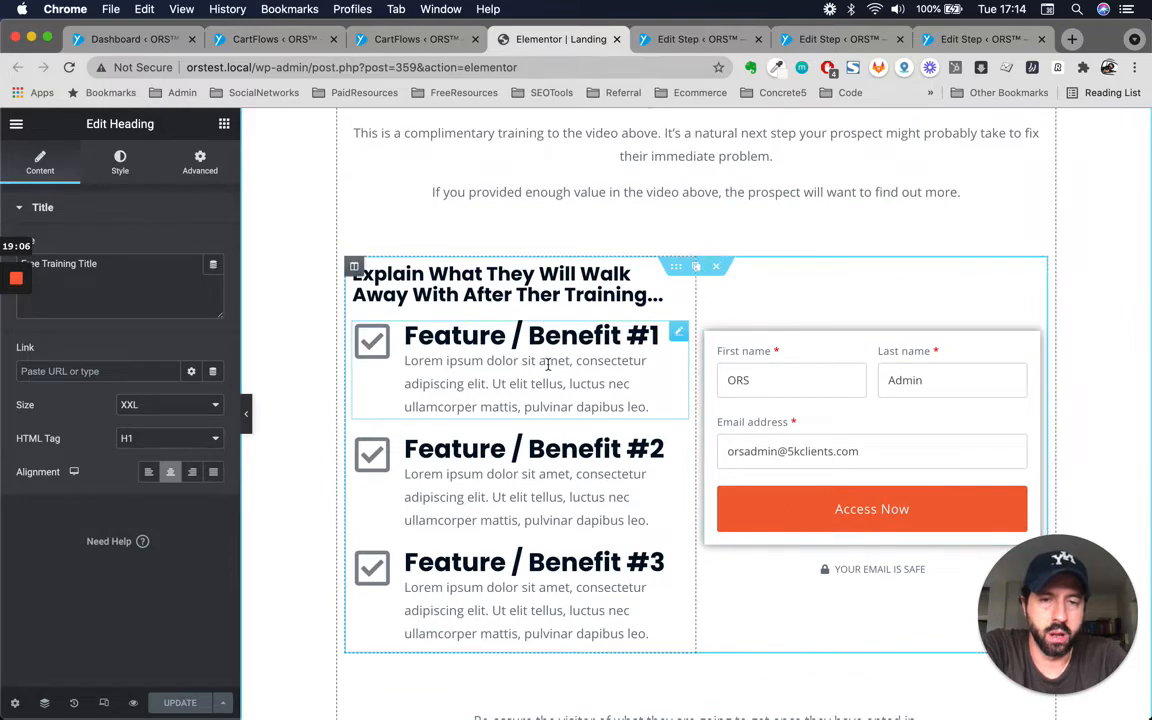
scroll(545, 365, up, 4)
scroll(548, 366, up, 7)
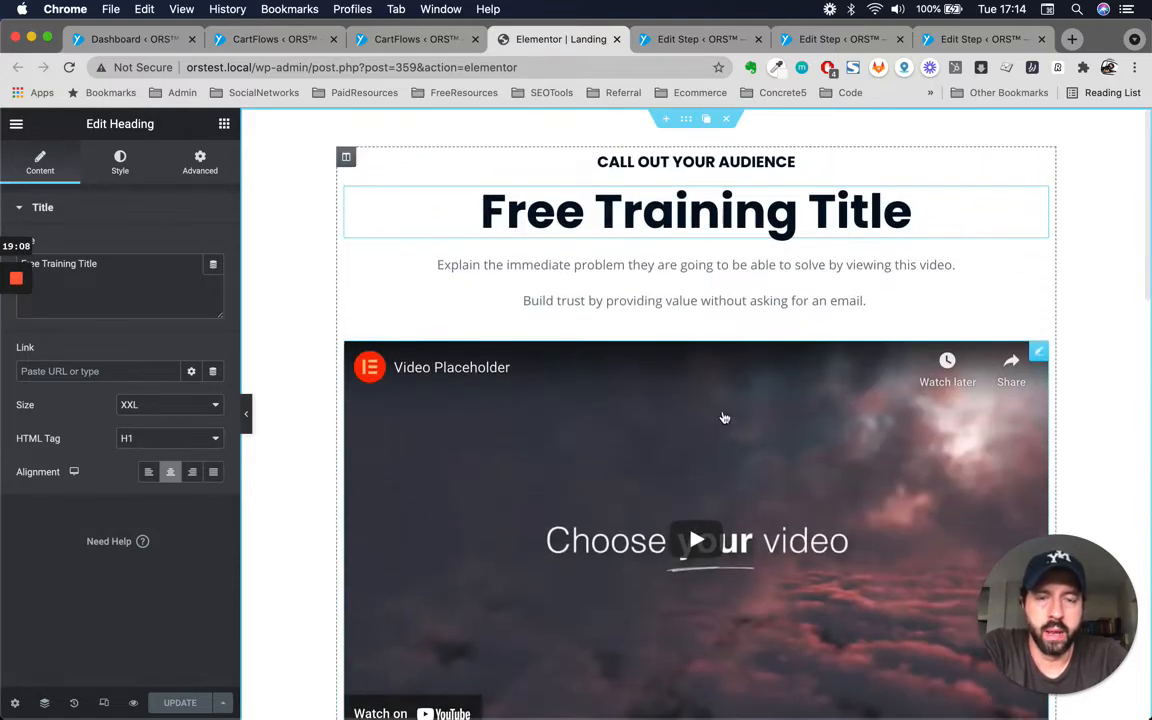
scroll(764, 455, down, 1)
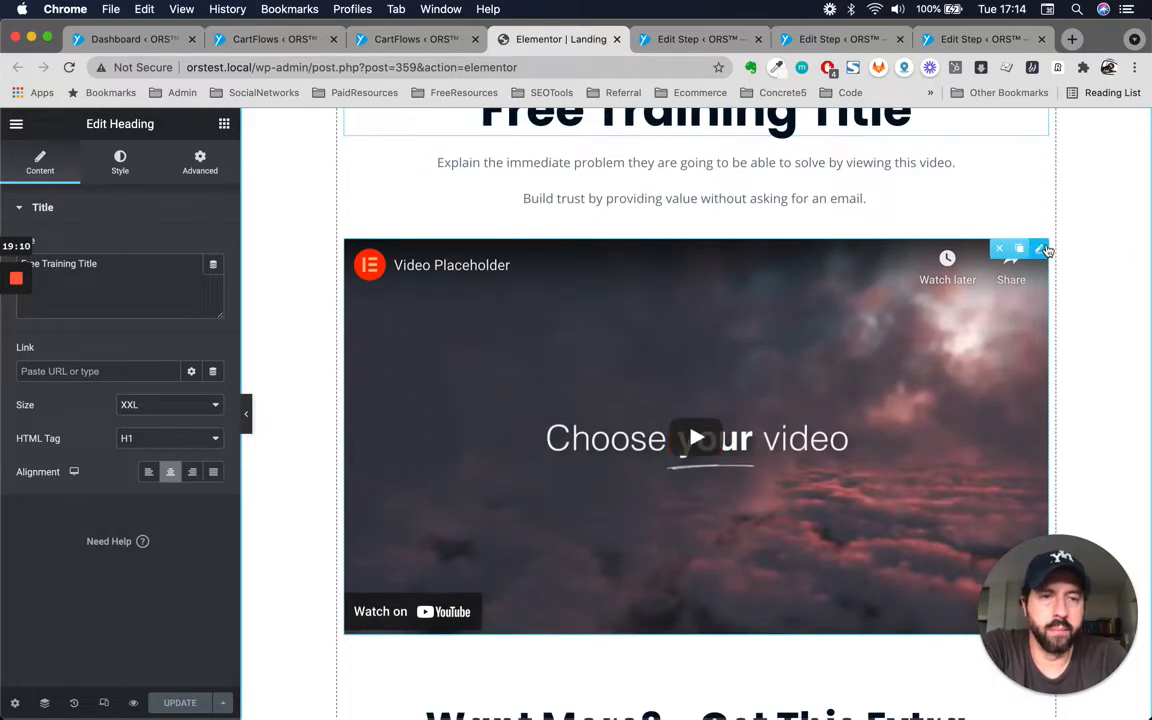
Reopen the video widget's settings and browse the sections around the video placeholder.
click(768, 371)
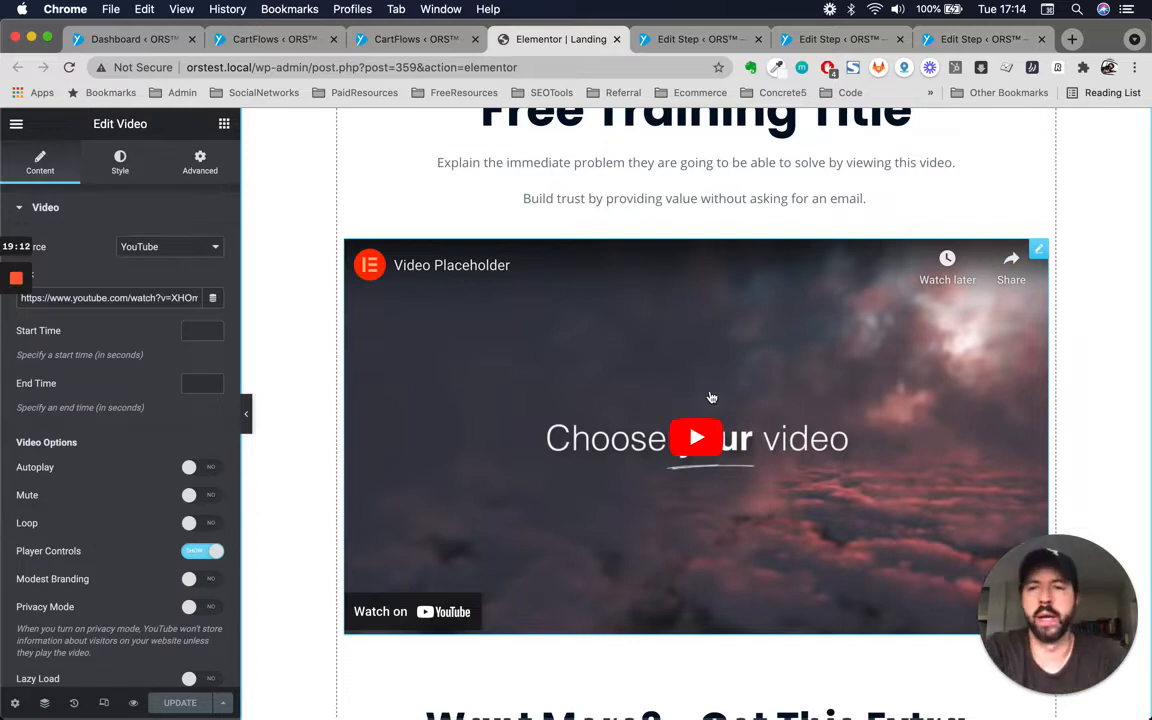
scroll(582, 432, up, 2)
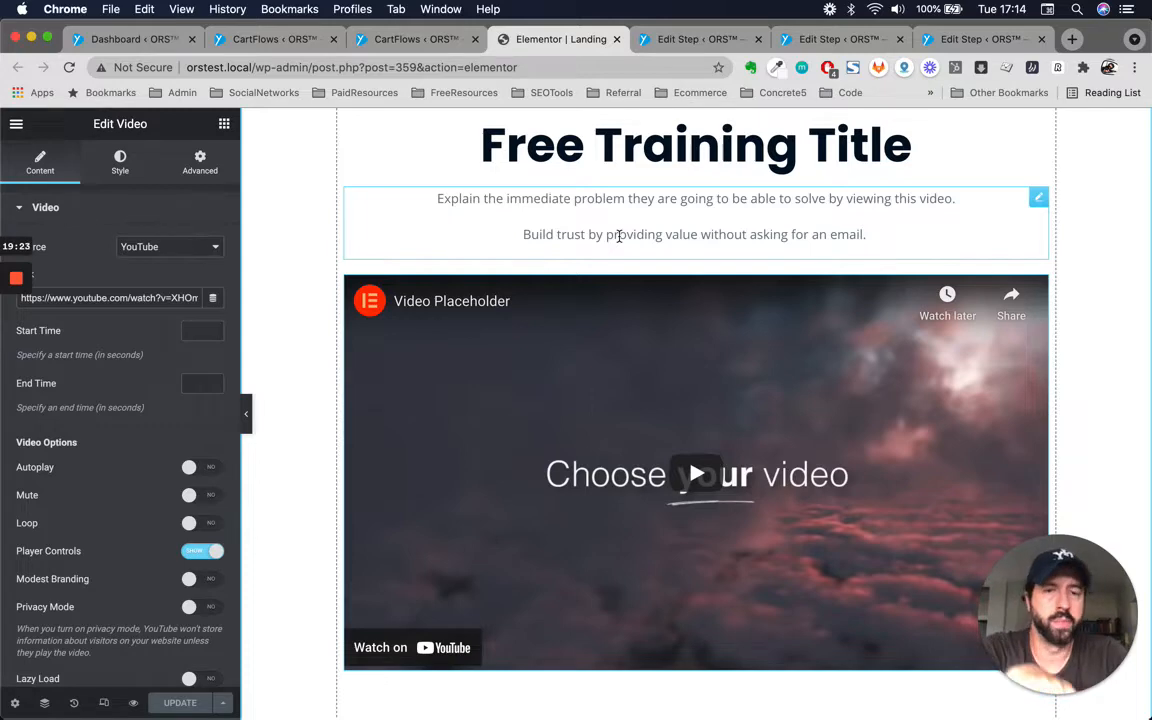
scroll(619, 236, down, 8)
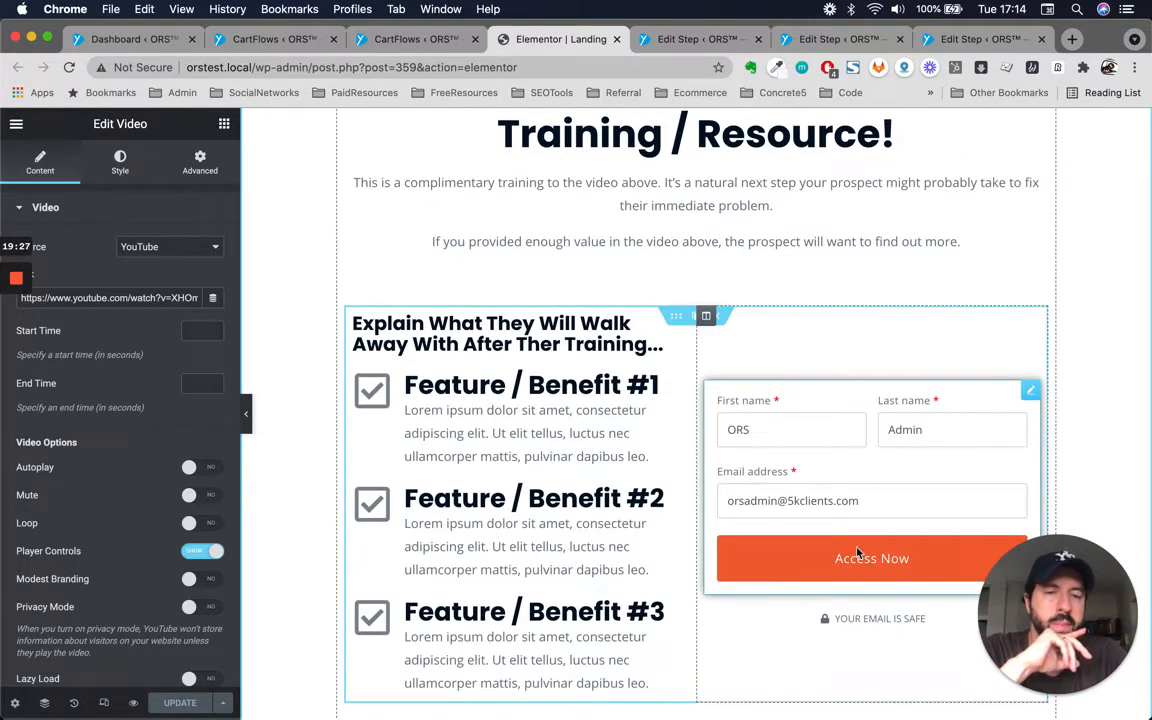
scroll(857, 553, up, 6)
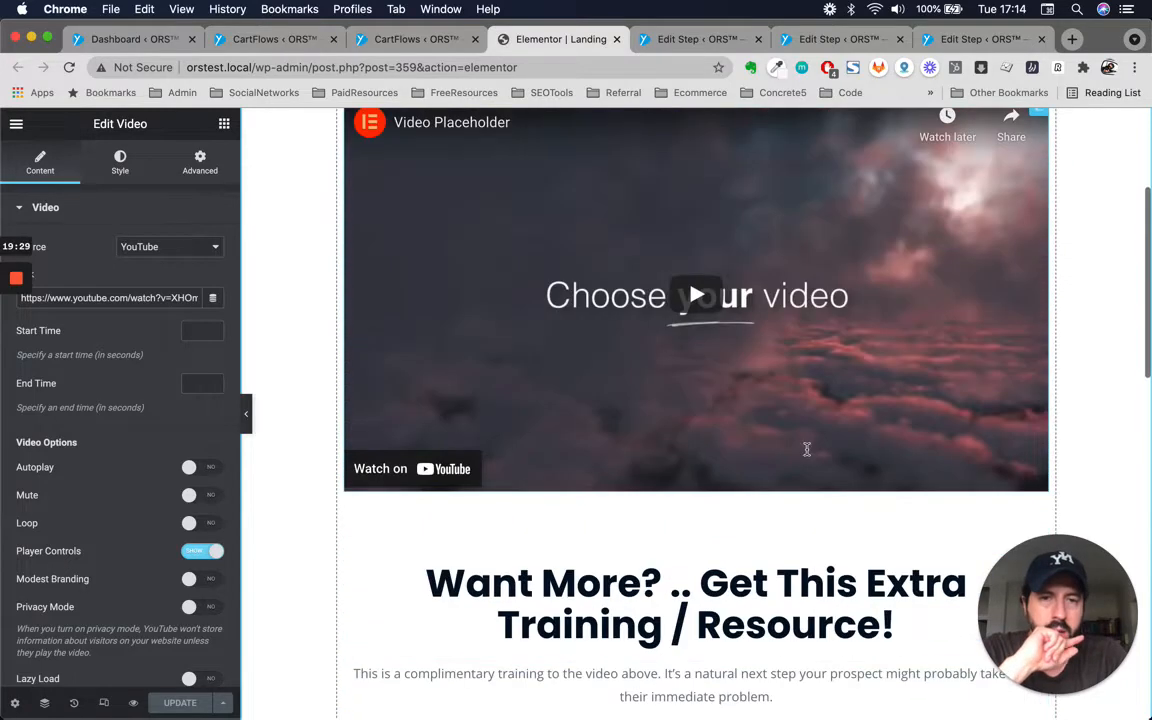
scroll(807, 449, up, 2)
scroll(807, 449, down, 2)
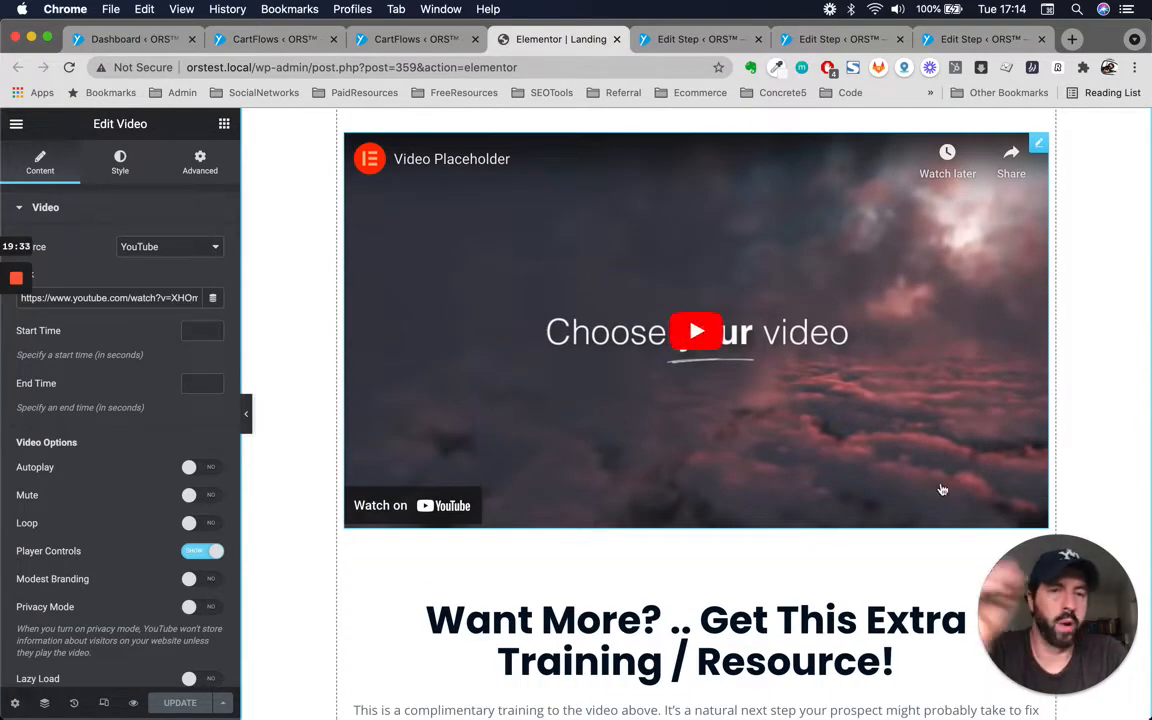
scroll(745, 330, up, 3)
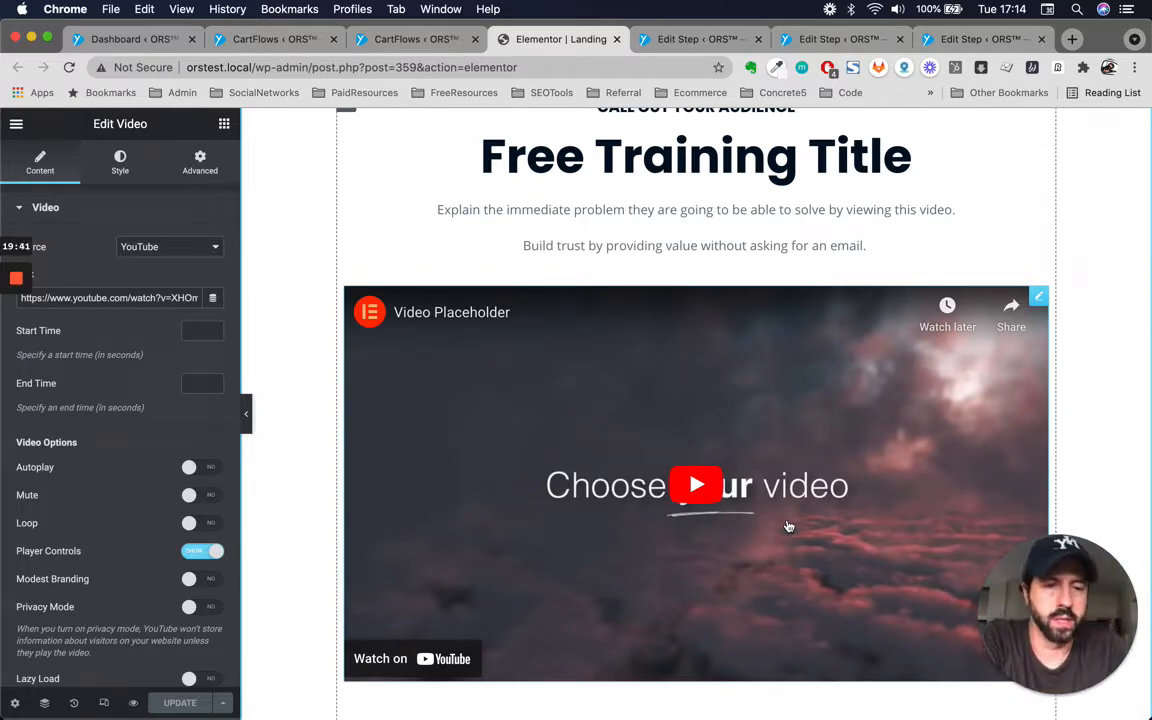
scroll(716, 504, up, 2)
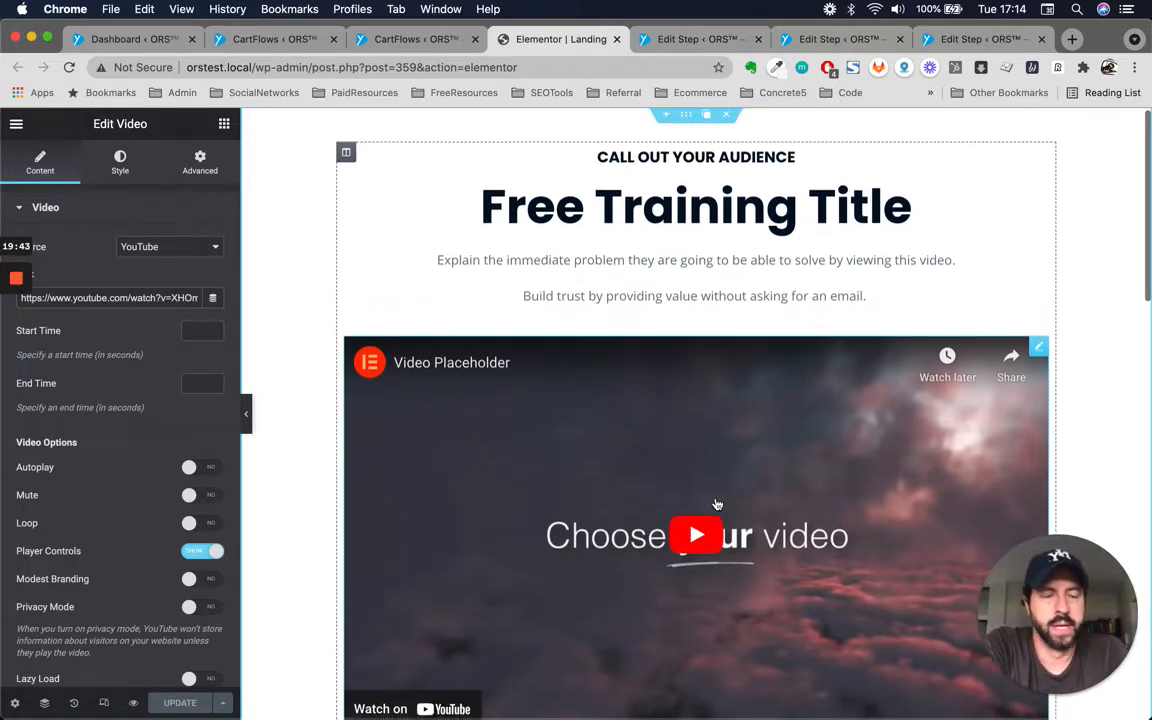
scroll(716, 504, up, 1)
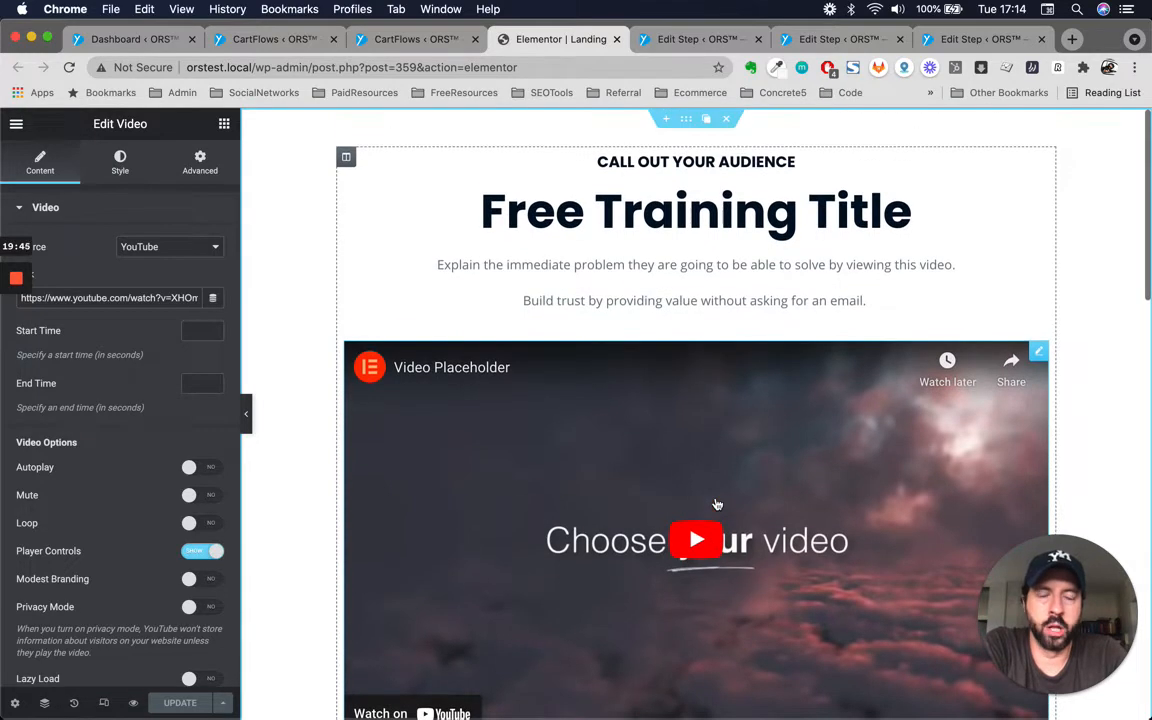
scroll(810, 519, down, 3)
scroll(810, 519, down, 5)
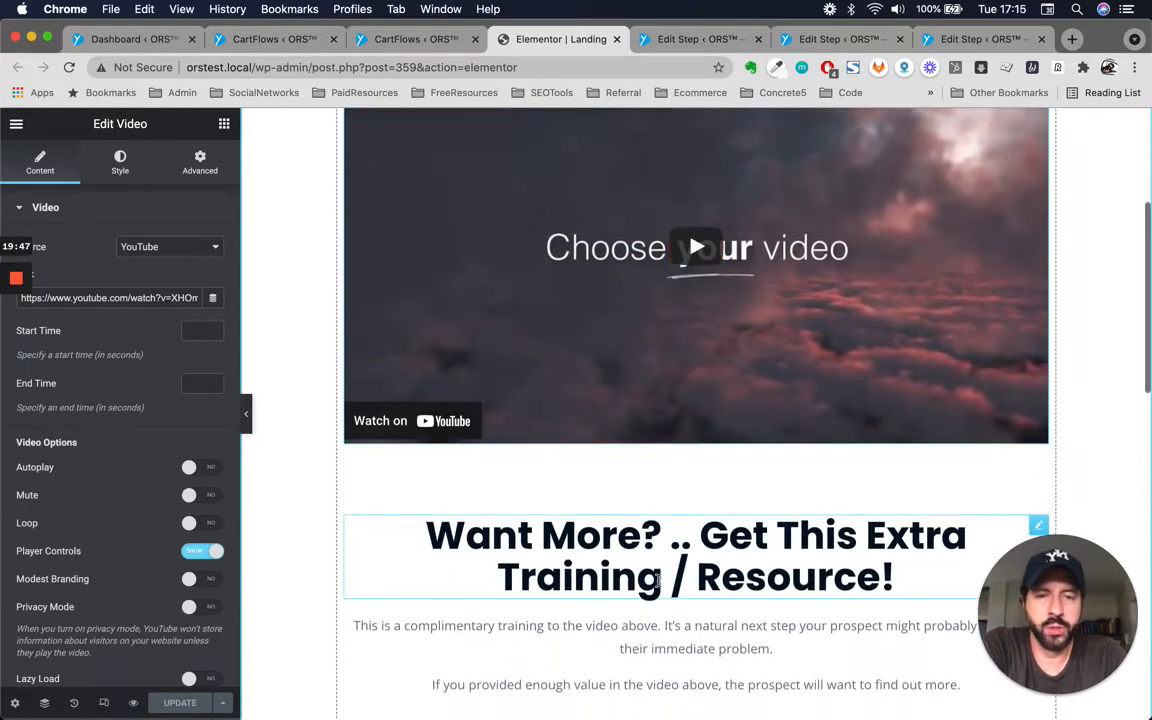
Inspect the 'Want More? .. Get This Extra Training / Resource!' heading widget and its surrounding text.
click(713, 557)
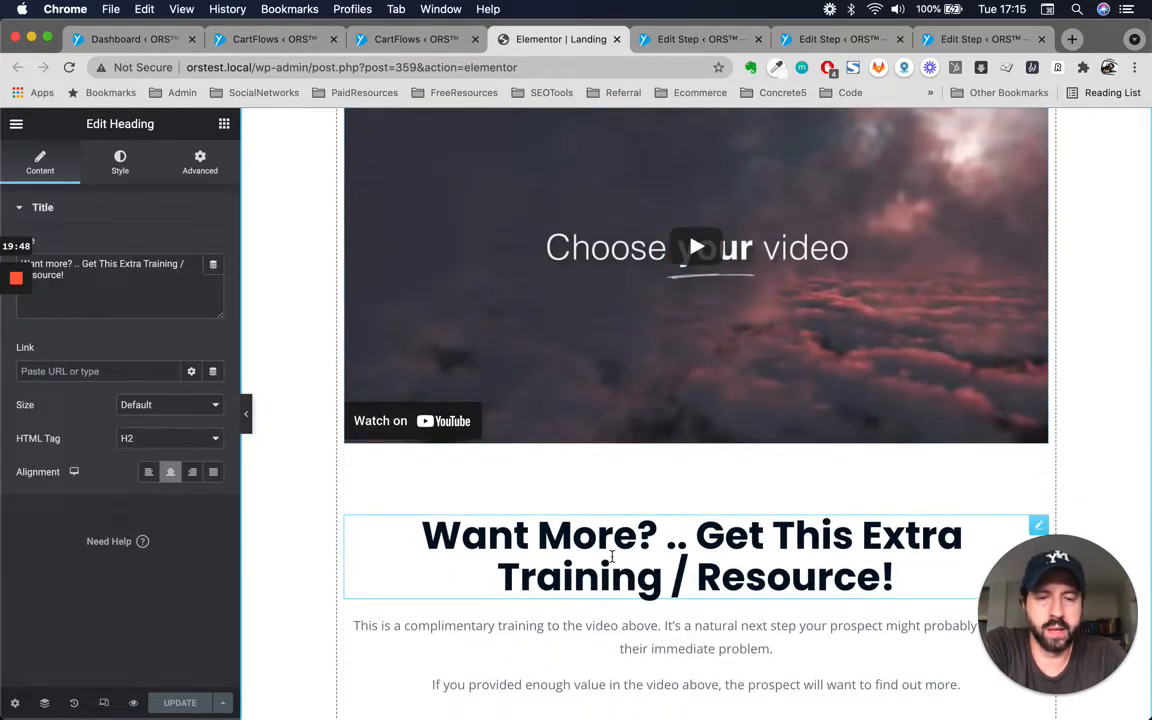
click(685, 540)
scroll(697, 566, up, 7)
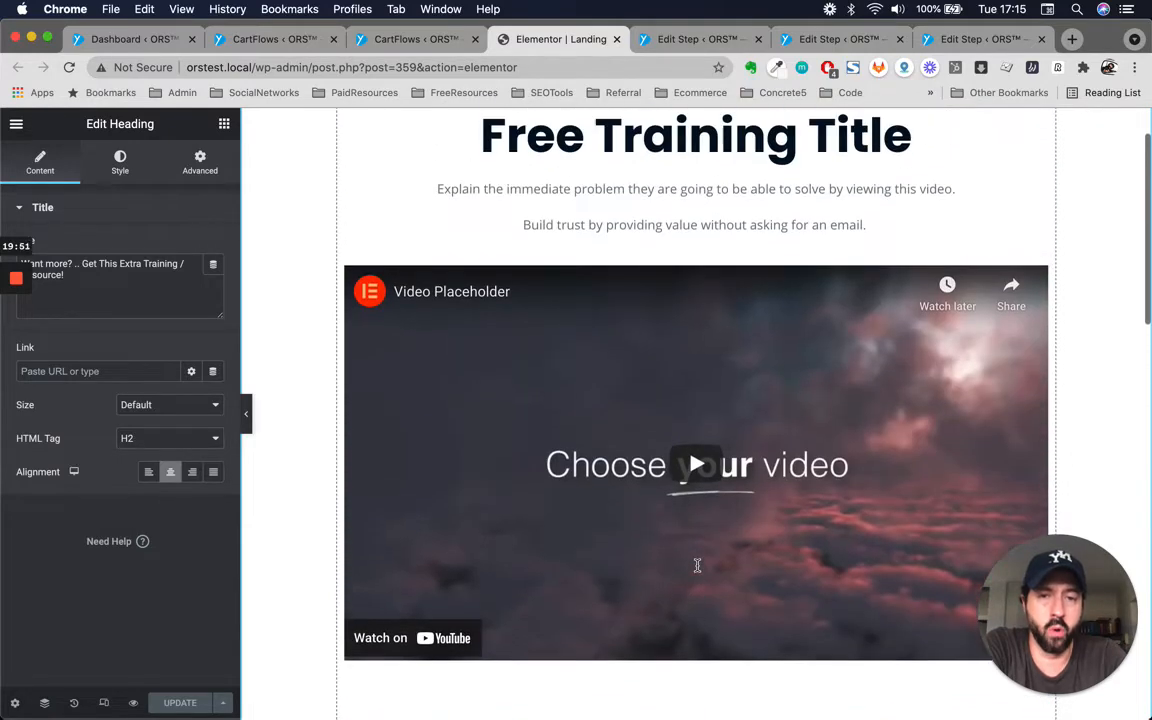
scroll(697, 566, down, 3)
scroll(697, 566, down, 7)
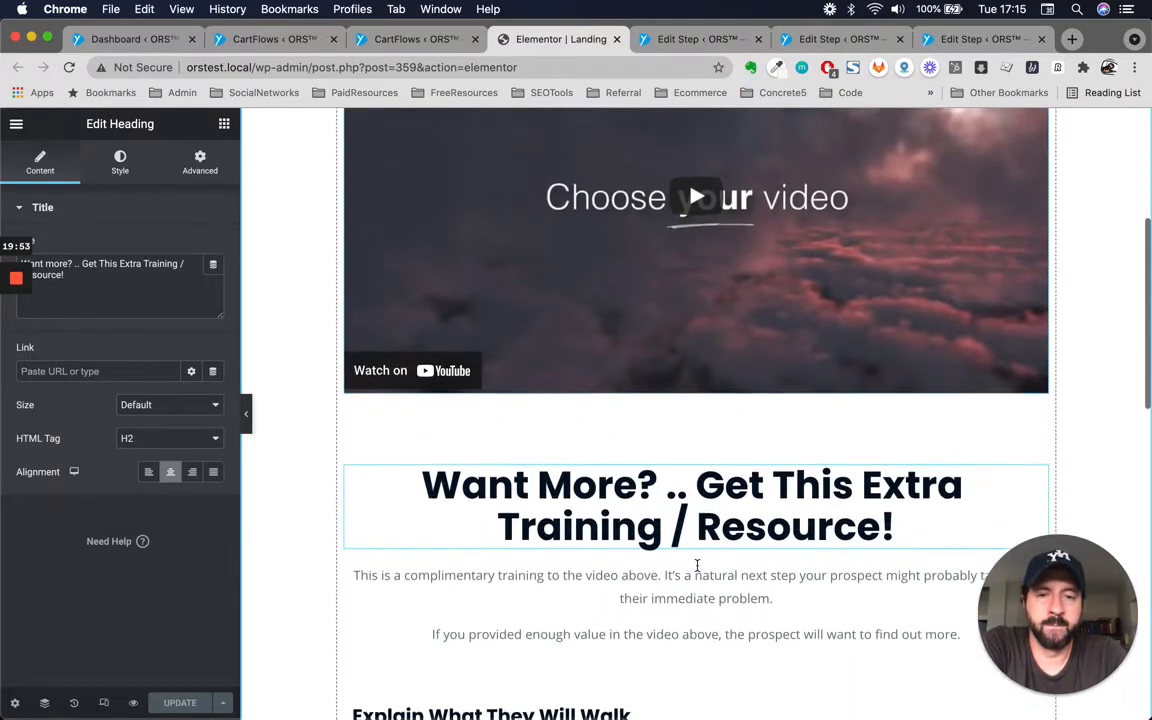
scroll(697, 566, up, 7)
scroll(609, 394, down, 6)
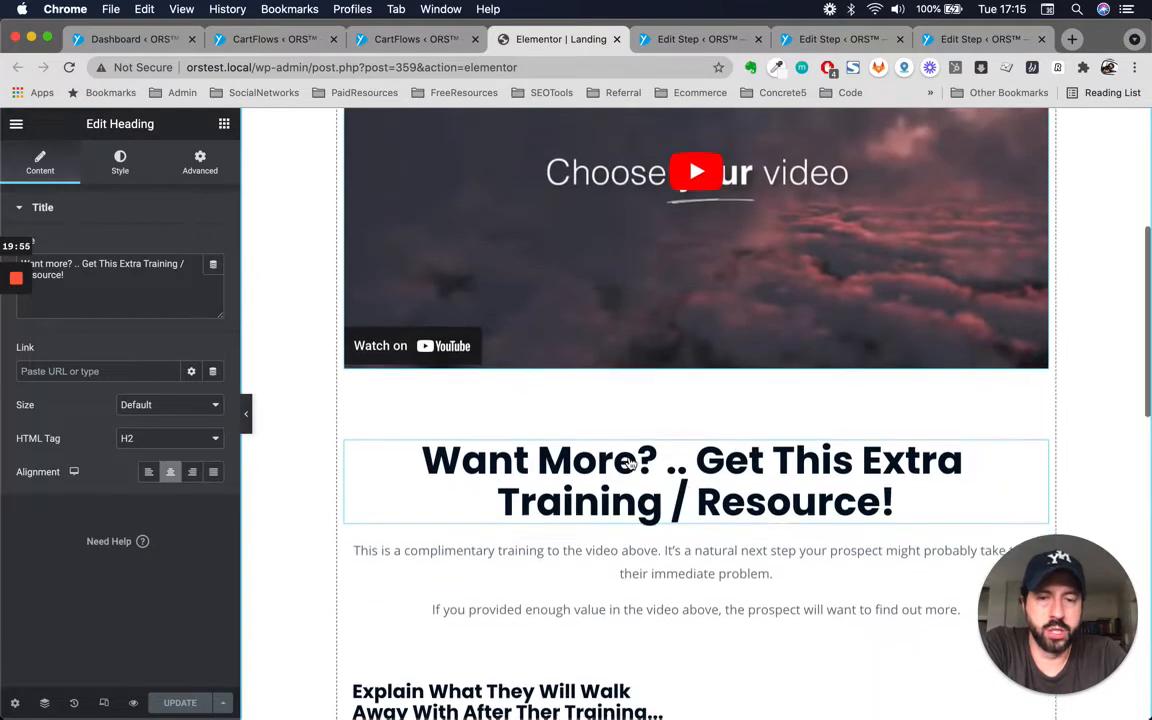
Examine inline text selection on the 'Want More?' heading and its paragraph while browsing the video and feature sections.
triple_click(752, 456)
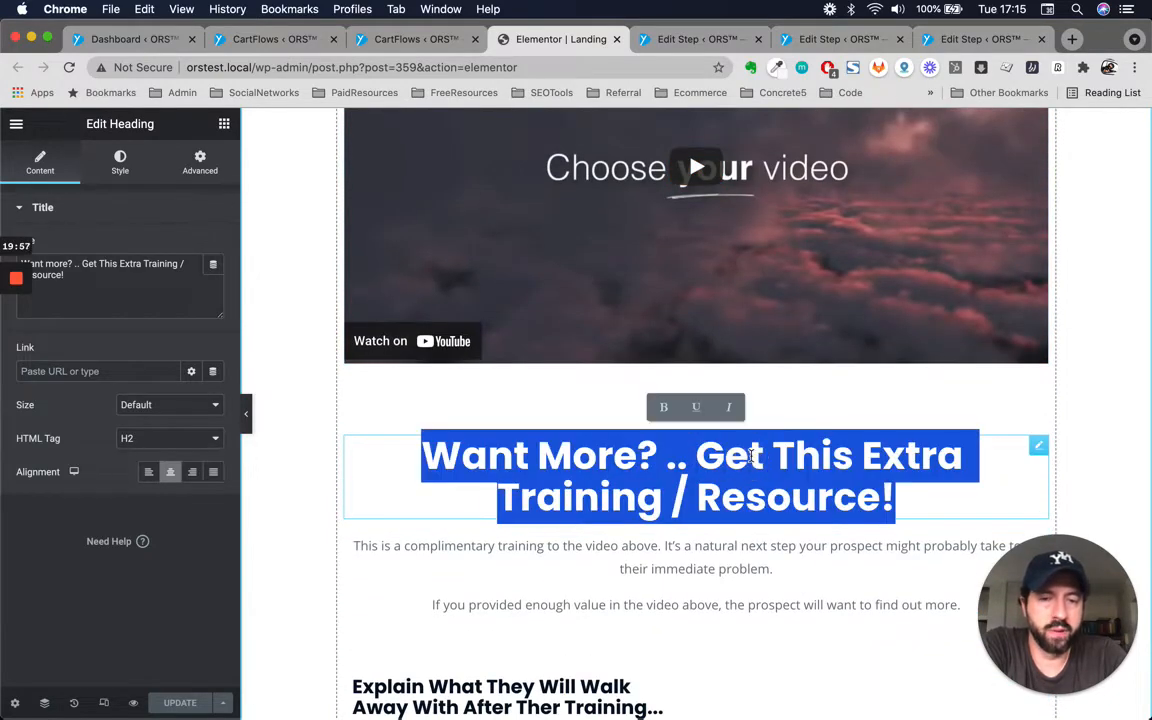
scroll(760, 500, down, 3)
triple_click(785, 437)
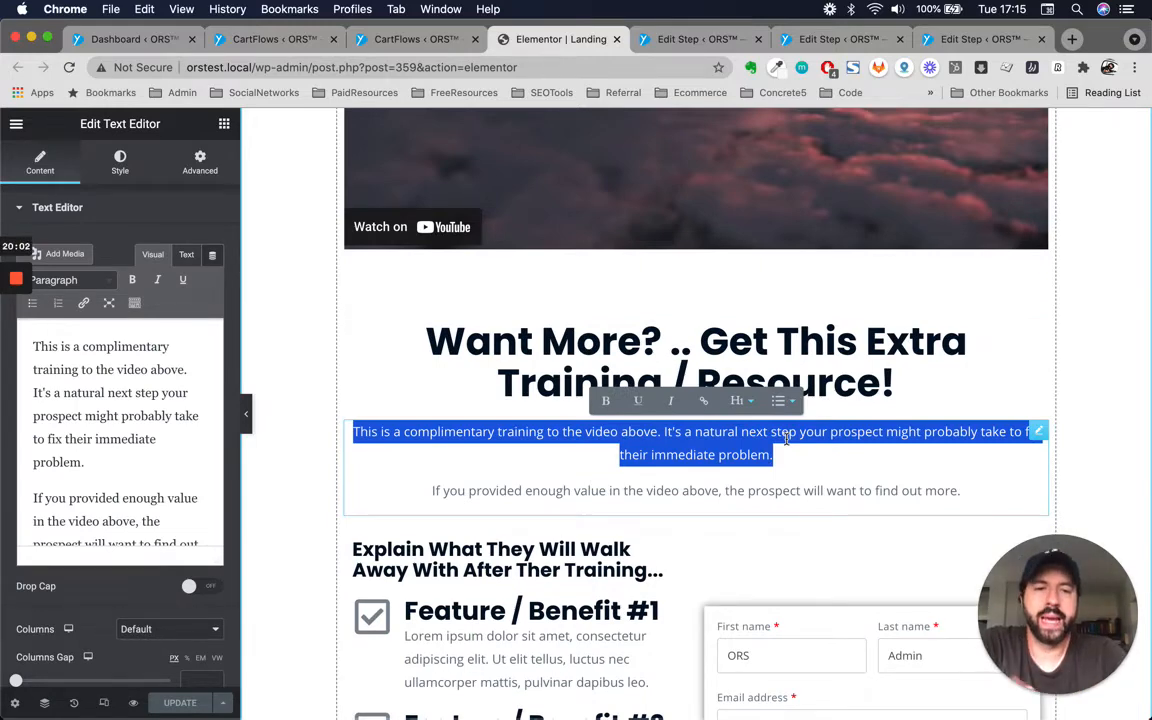
scroll(825, 462, up, 5)
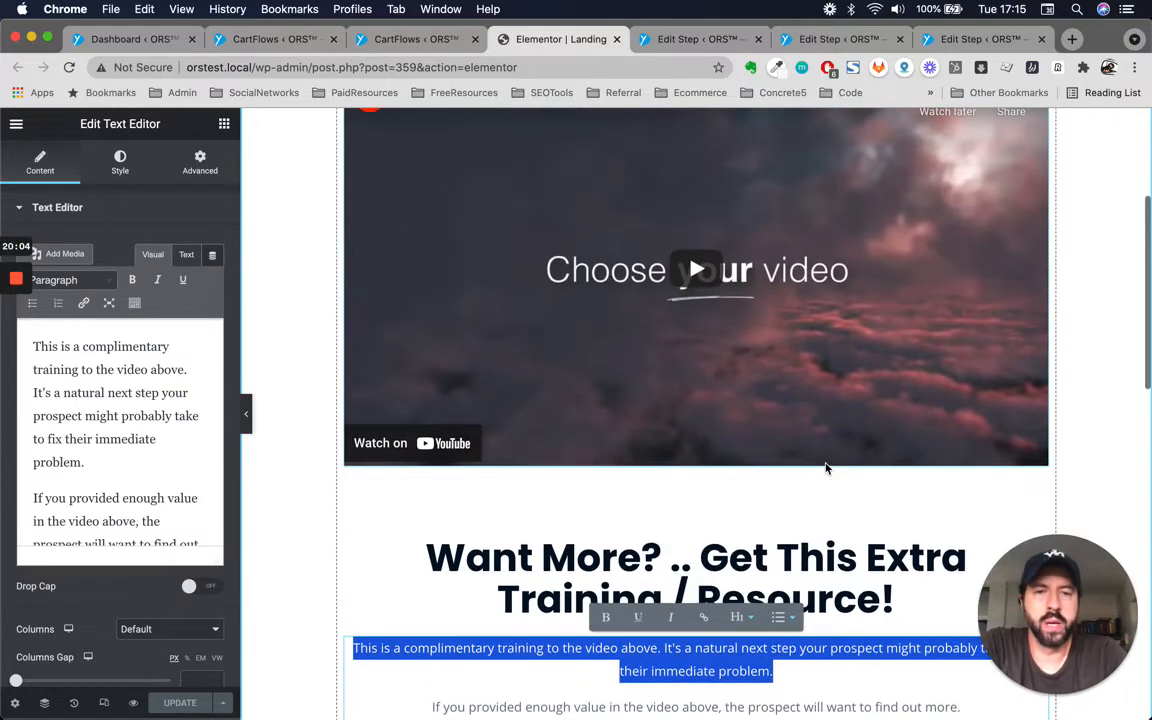
scroll(816, 430, up, 1)
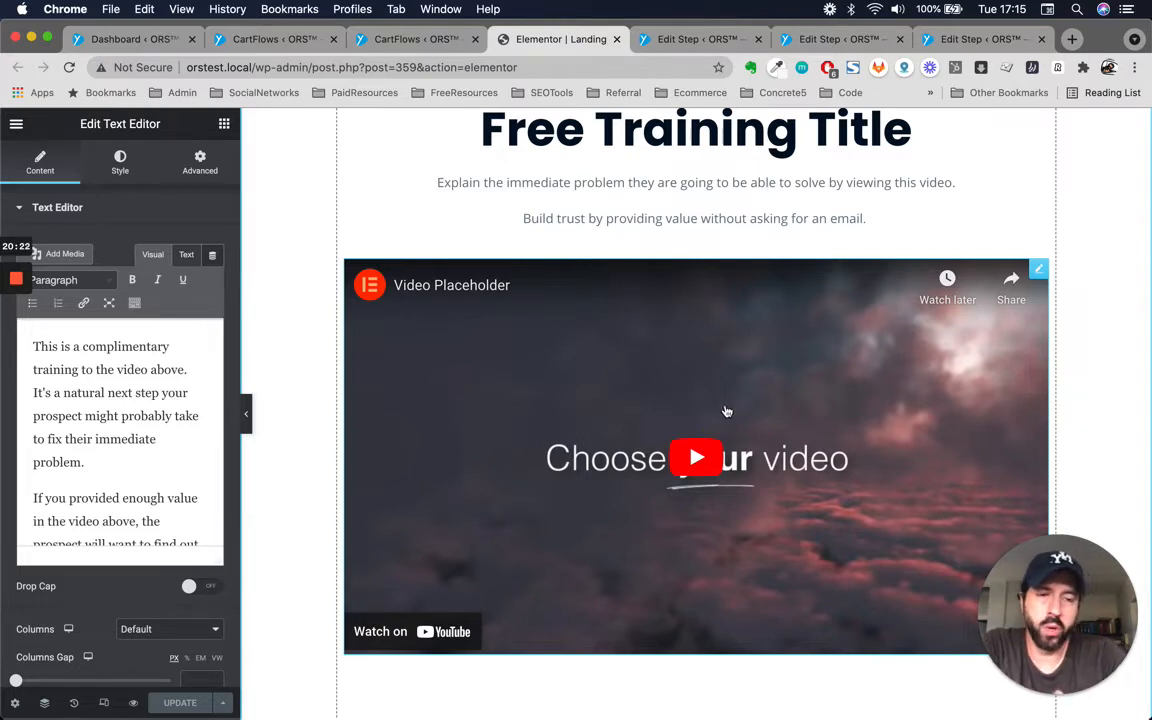
scroll(727, 412, down, 1)
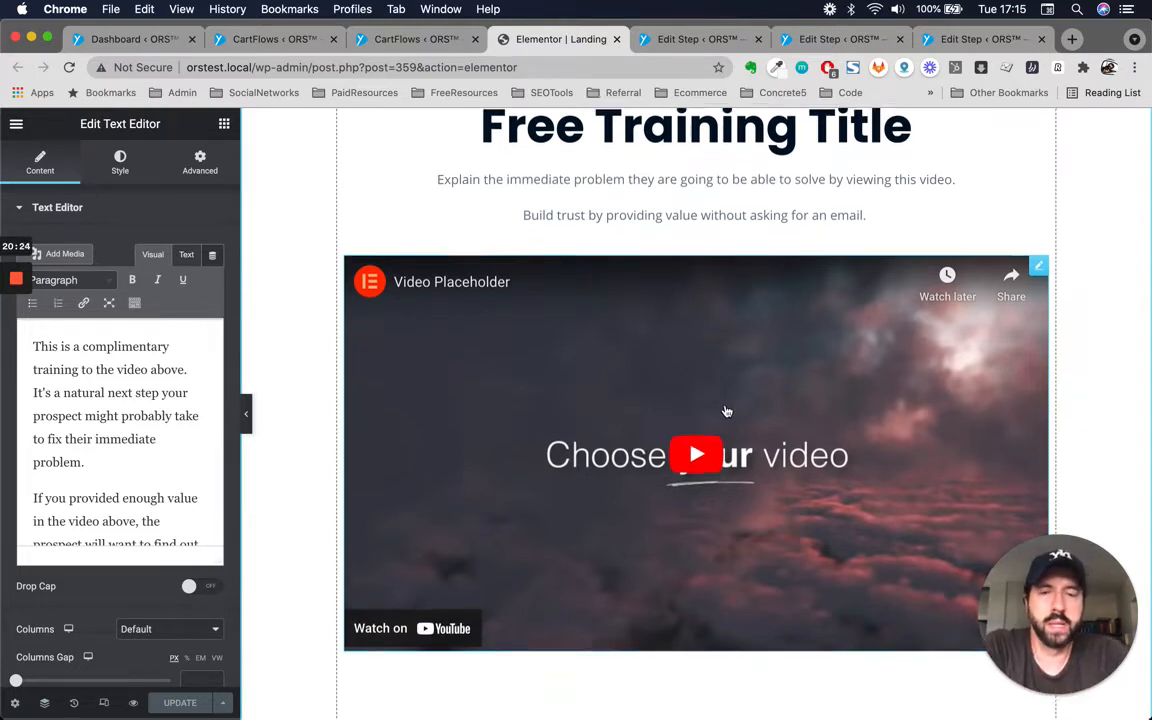
scroll(727, 412, up, 1)
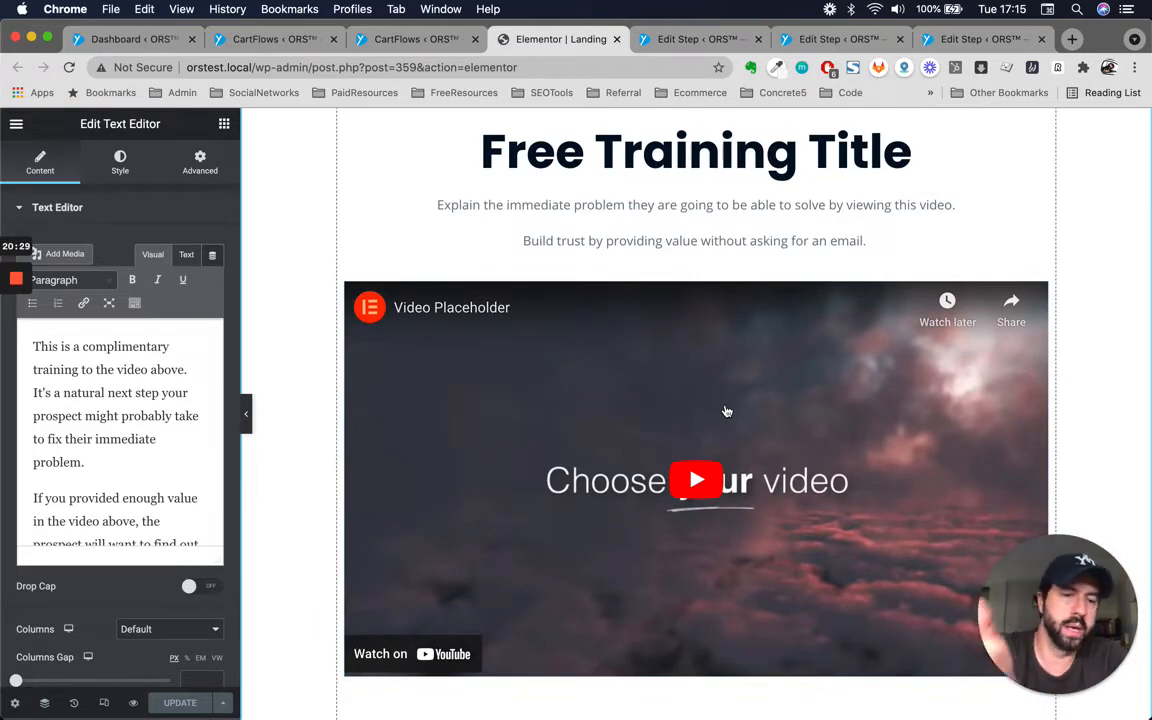
scroll(727, 411, down, 10)
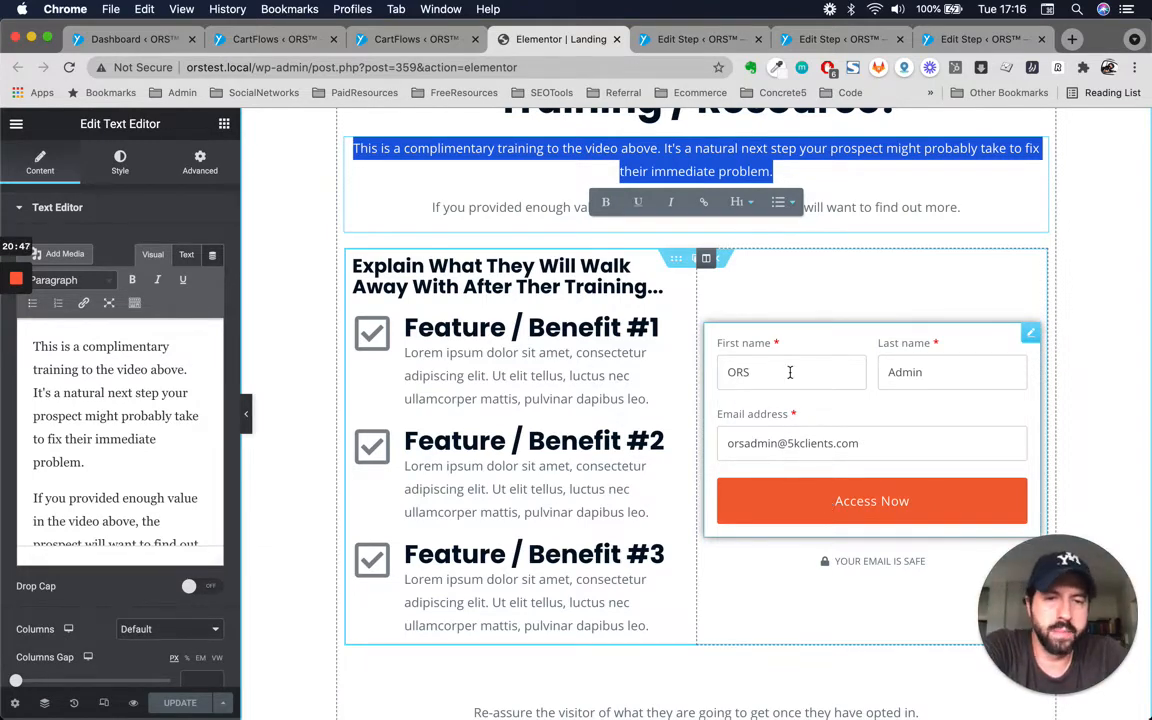
scroll(790, 372, up, 8)
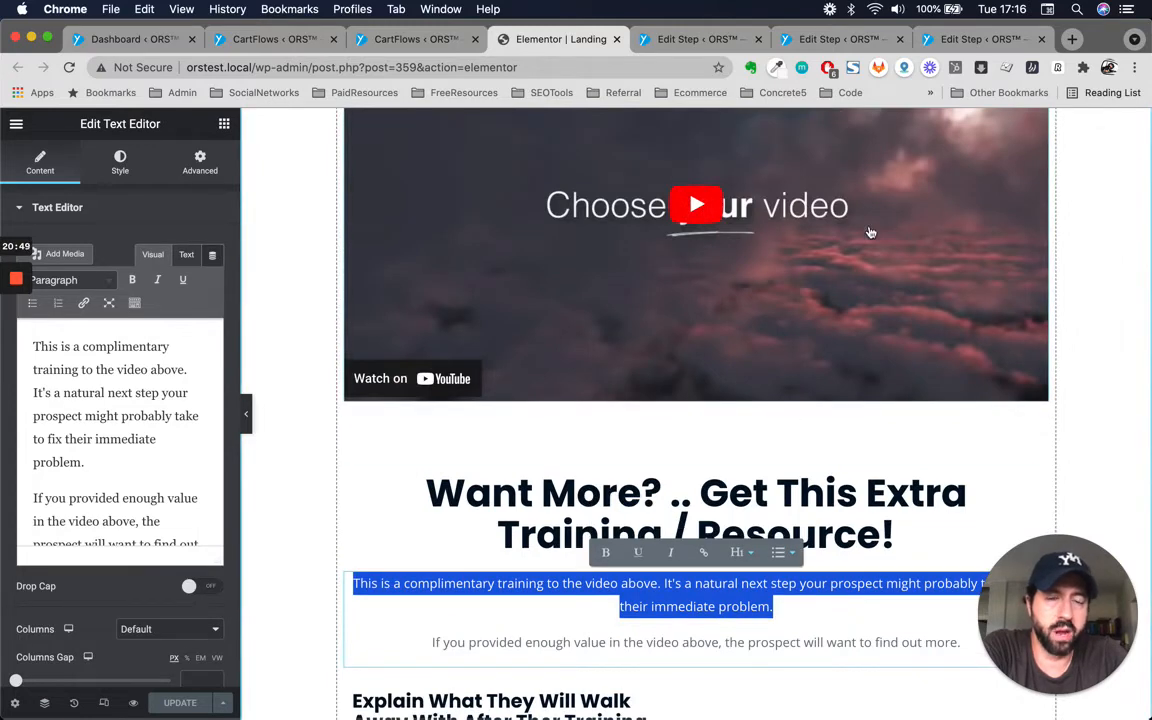
scroll(870, 232, up, 2)
scroll(712, 386, down, 4)
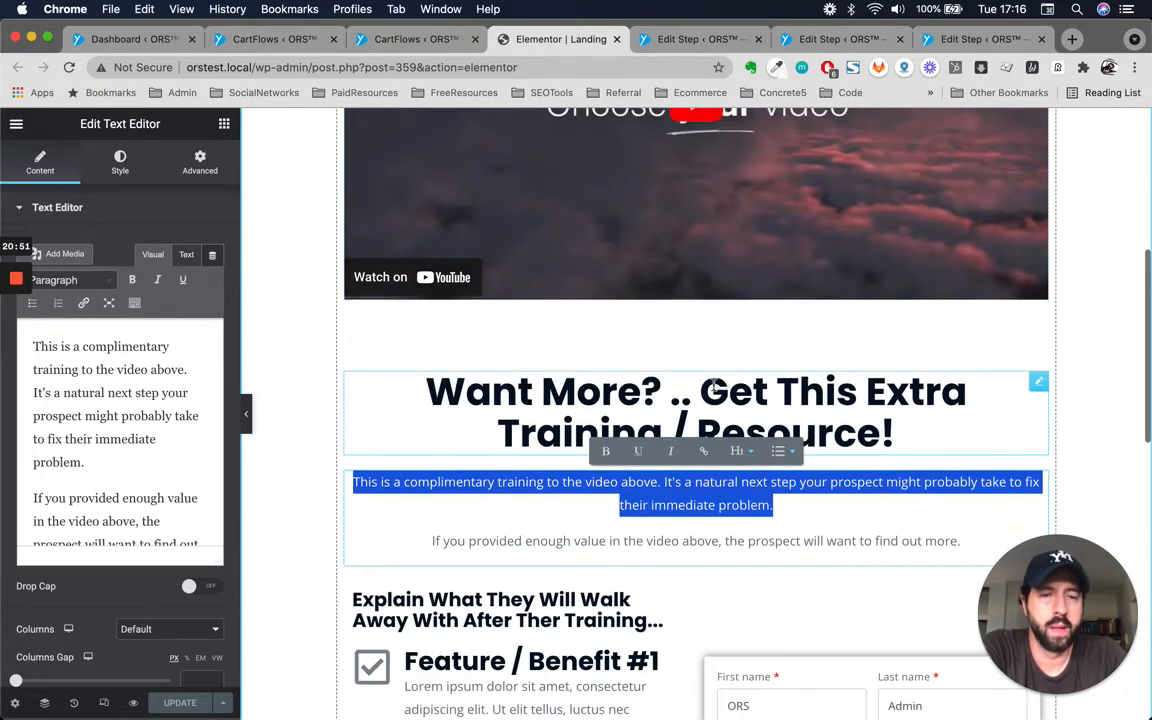
scroll(905, 440, down, 7)
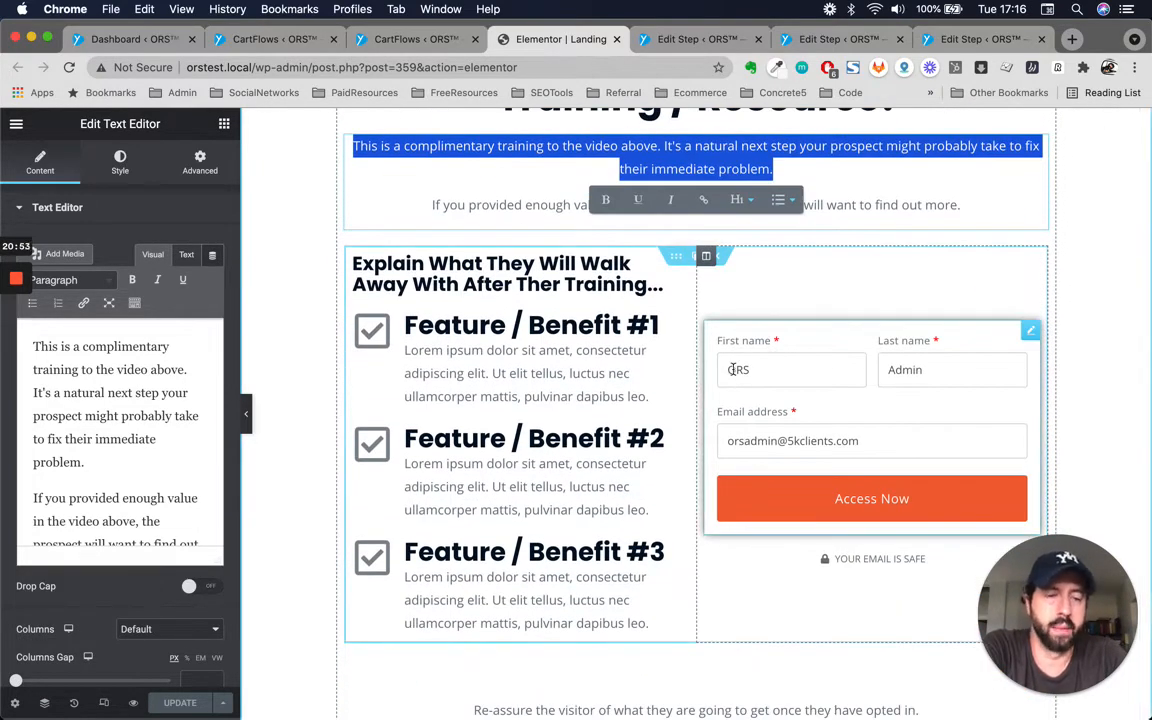
scroll(590, 424, up, 5)
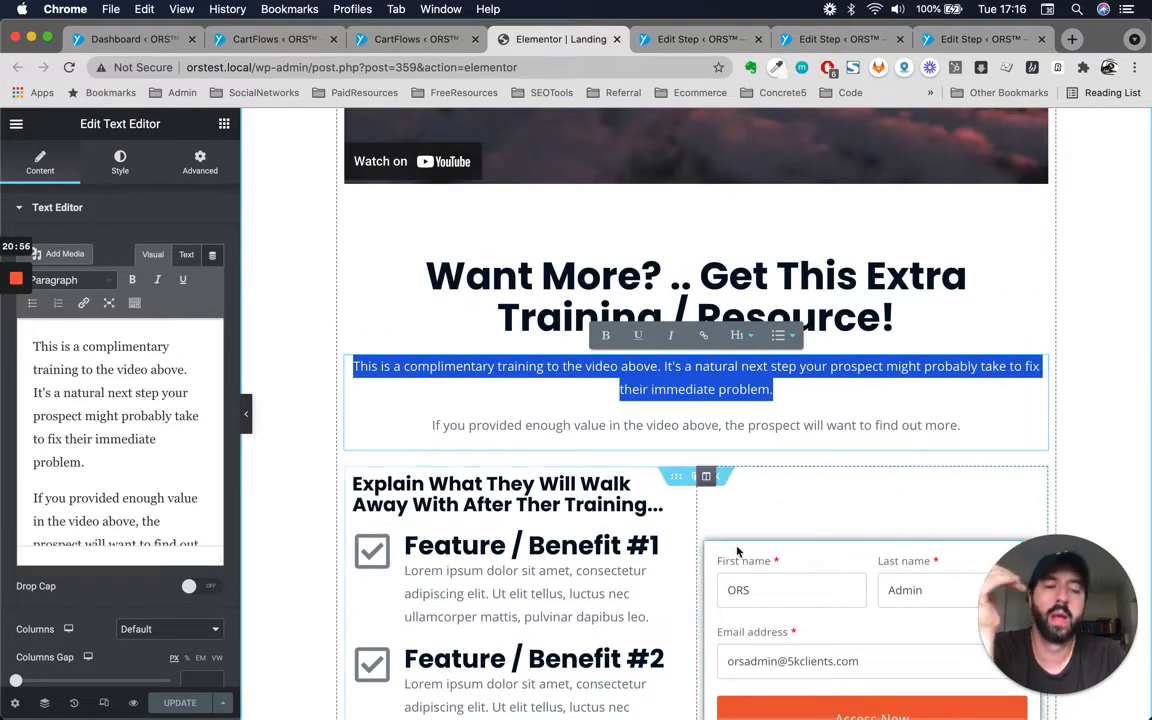
scroll(780, 500, down, 3)
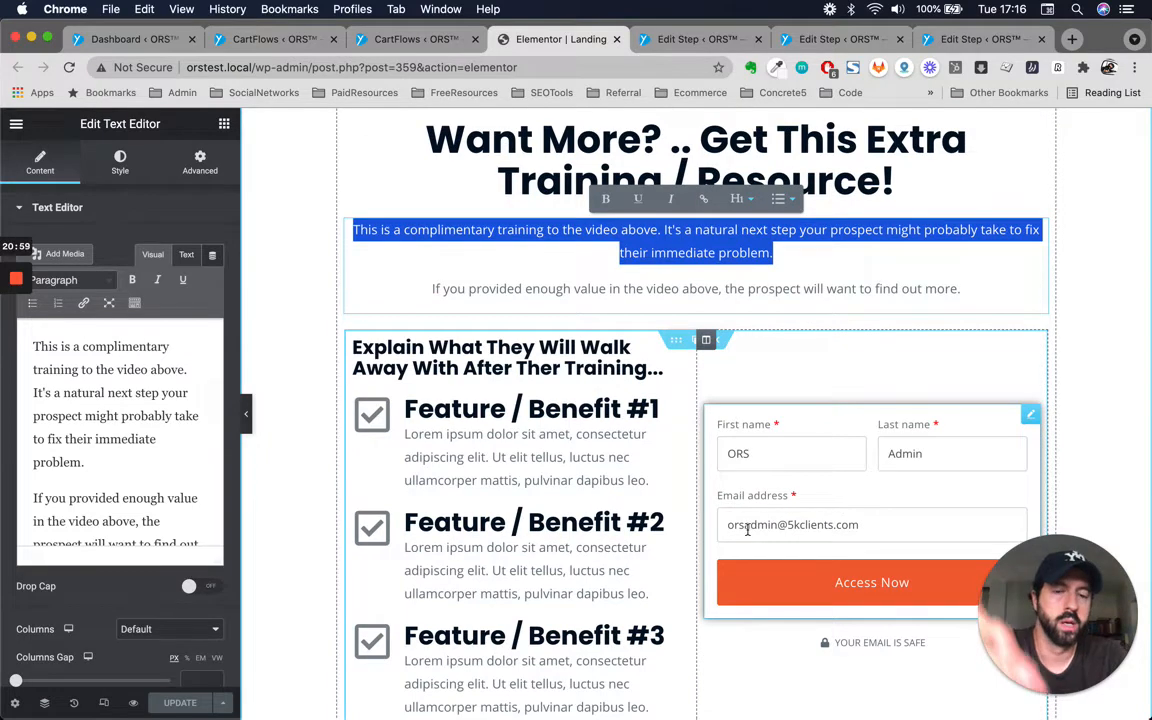
scroll(740, 525, down, 2)
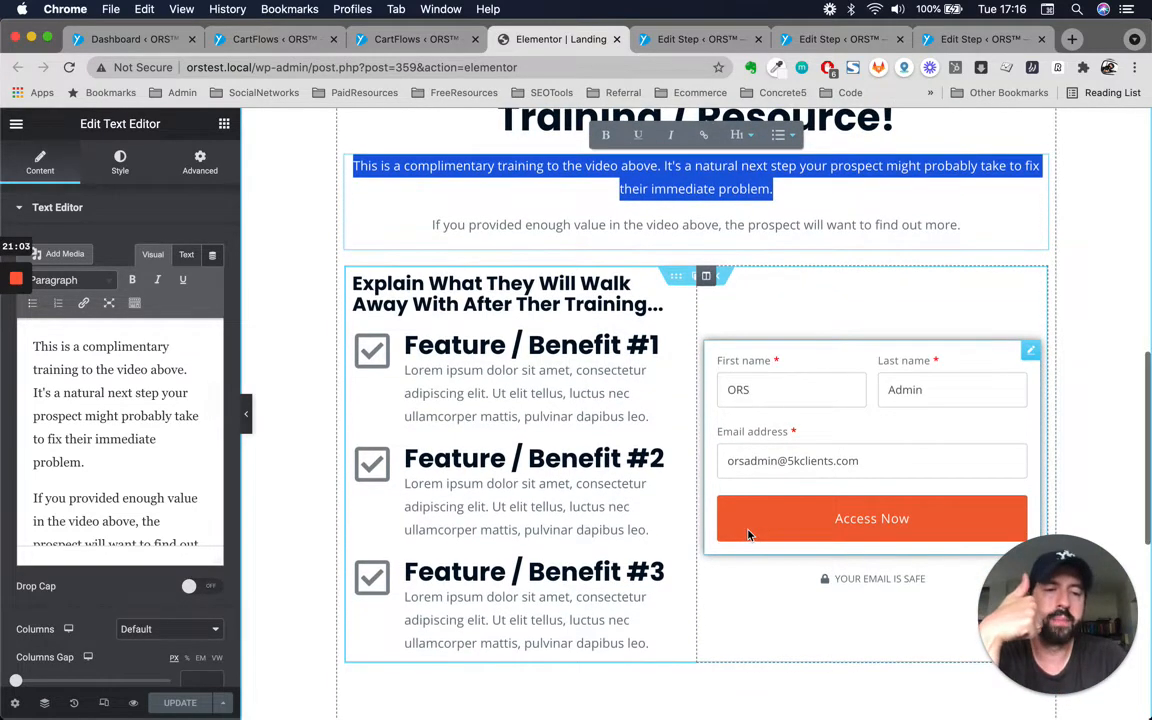
scroll(746, 535, up, 1)
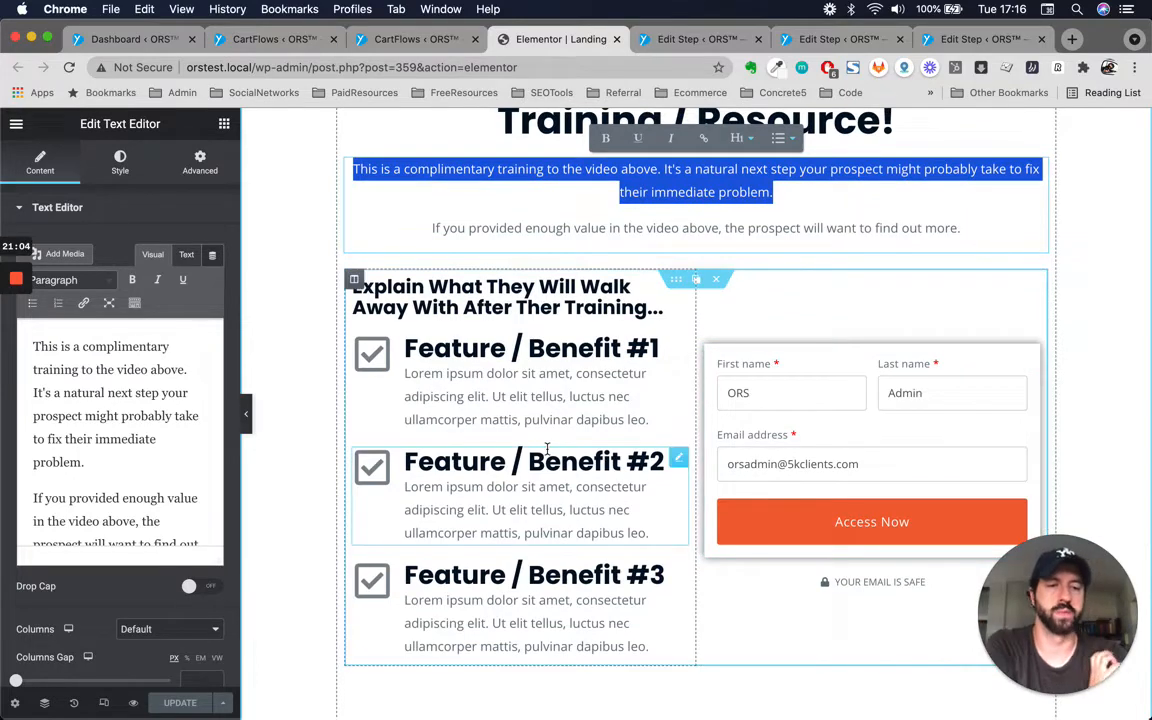
scroll(547, 449, up, 5)
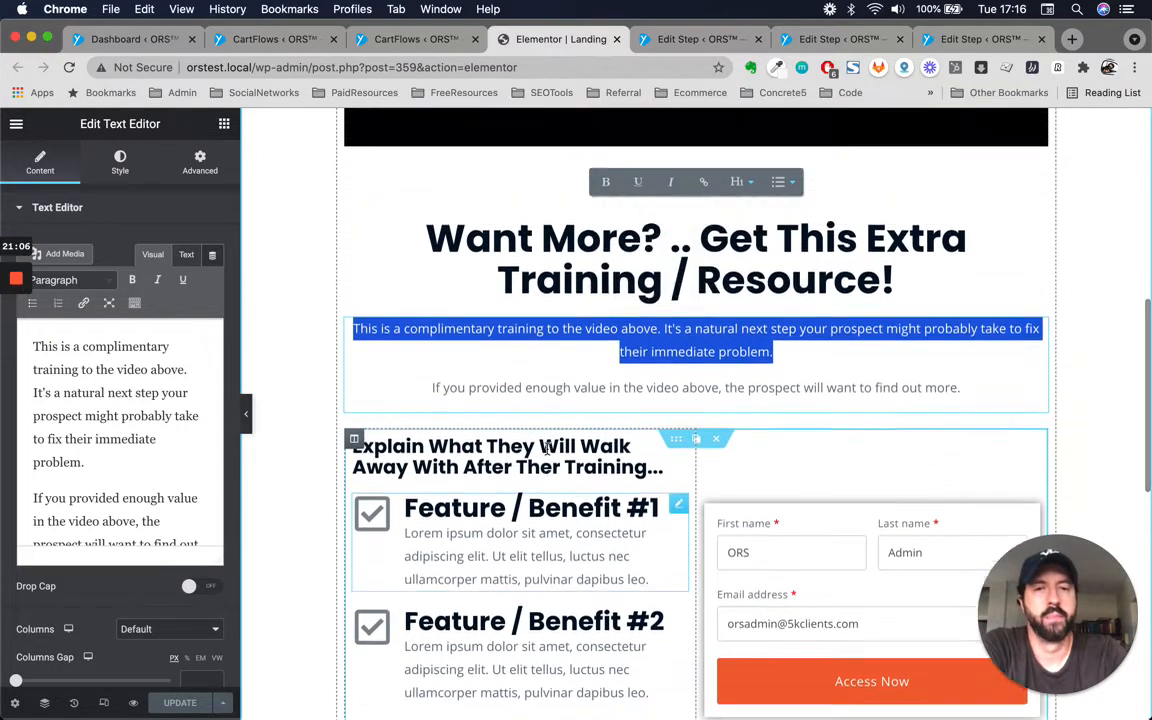
scroll(547, 449, up, 5)
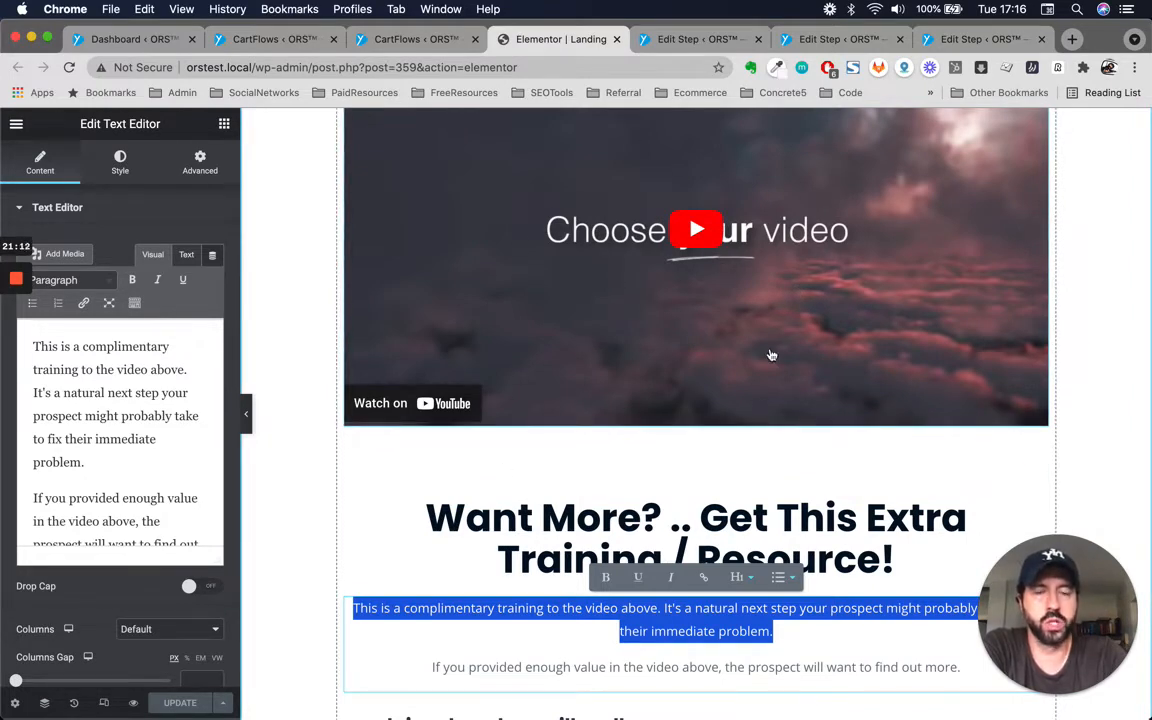
scroll(790, 378, down, 5)
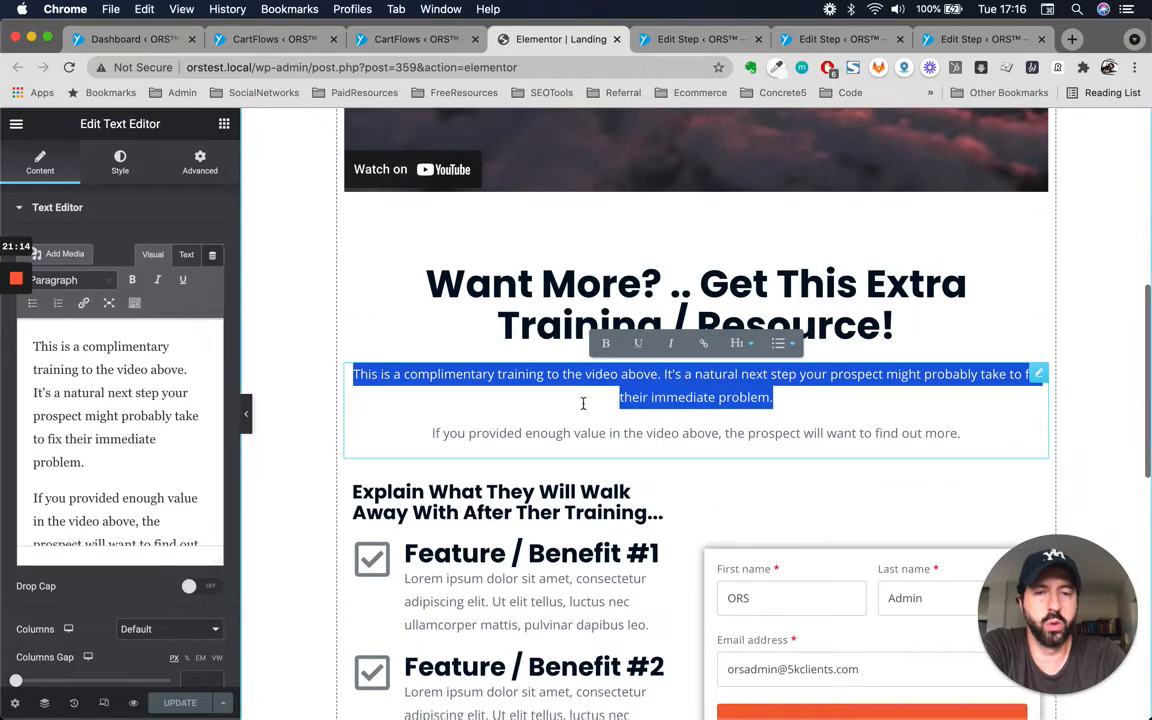
Select a single word in the complimentary-training paragraph, then reselect the 'Want More?' heading's text inline.
click(643, 408)
double_click(643, 407)
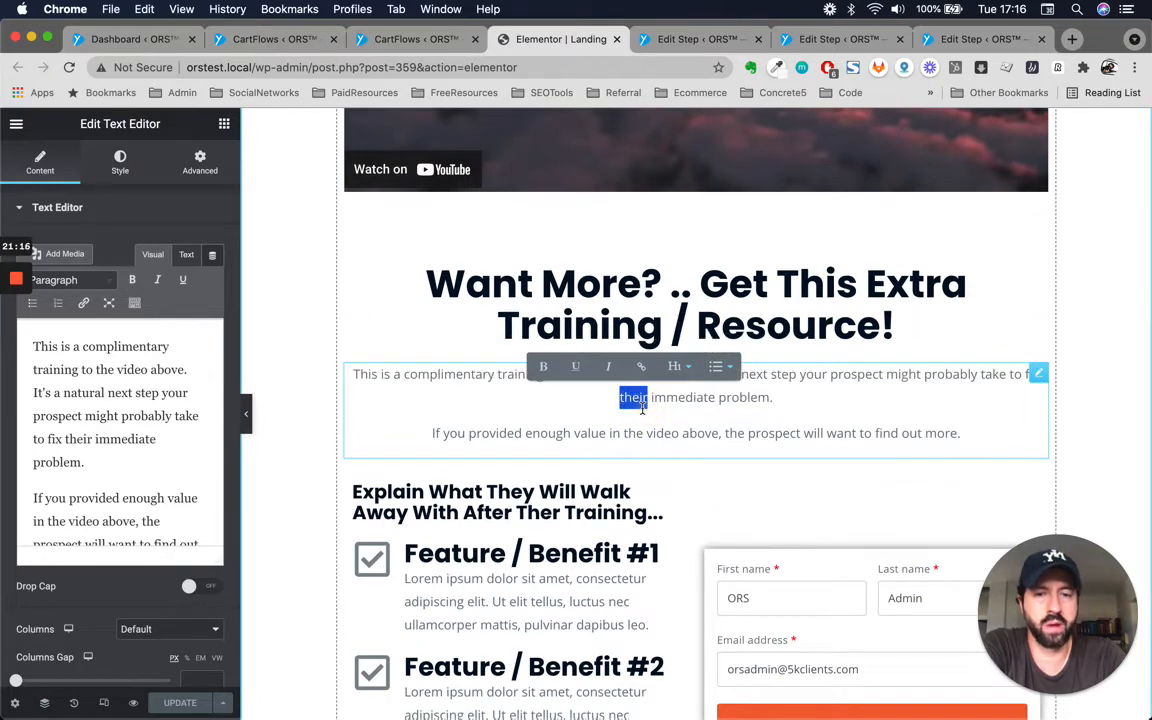
scroll(643, 407, down, 3)
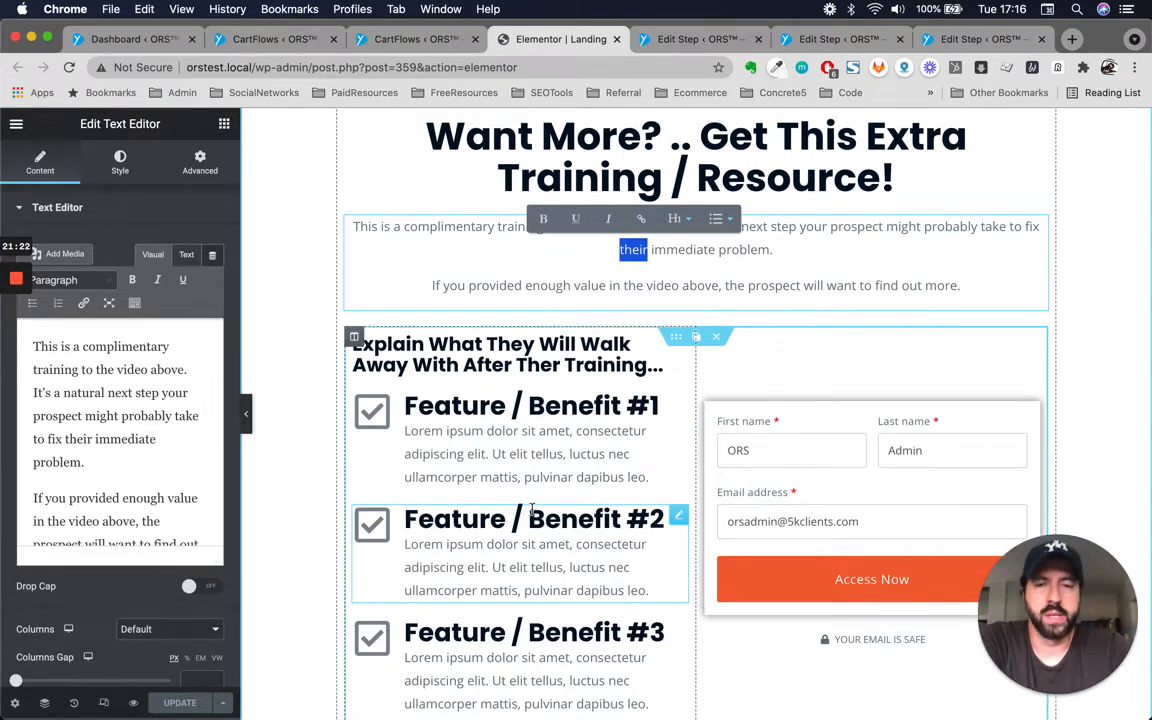
scroll(531, 510, down, 1)
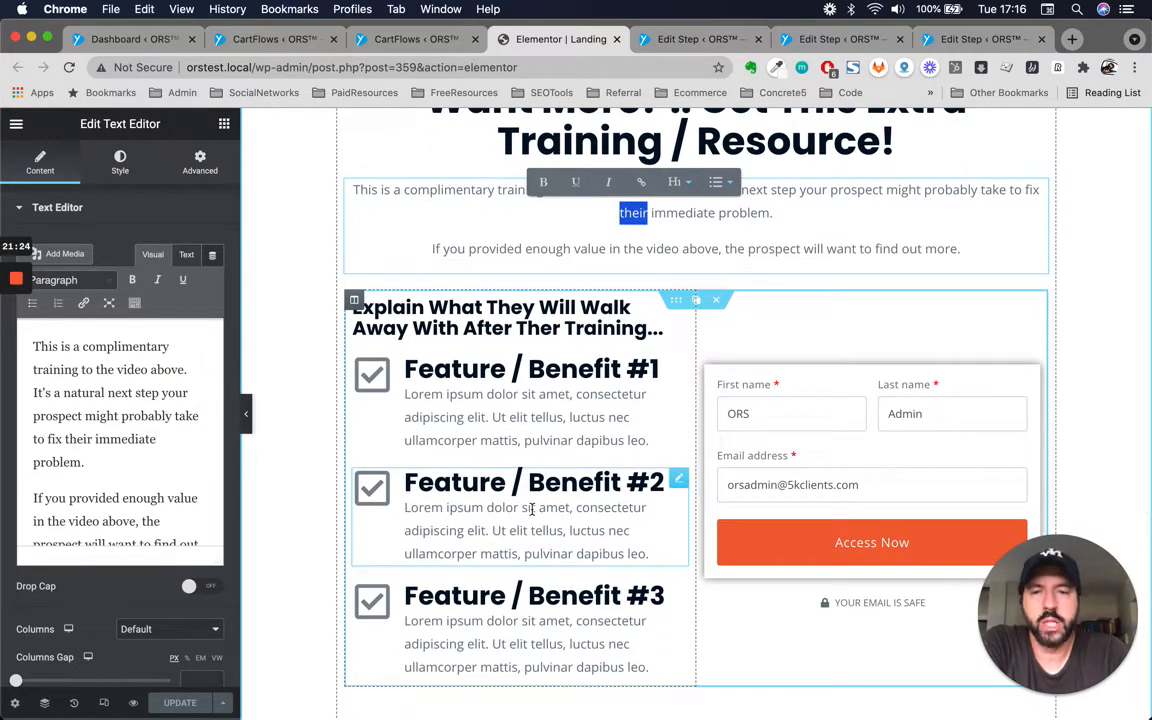
scroll(527, 255, up, 4)
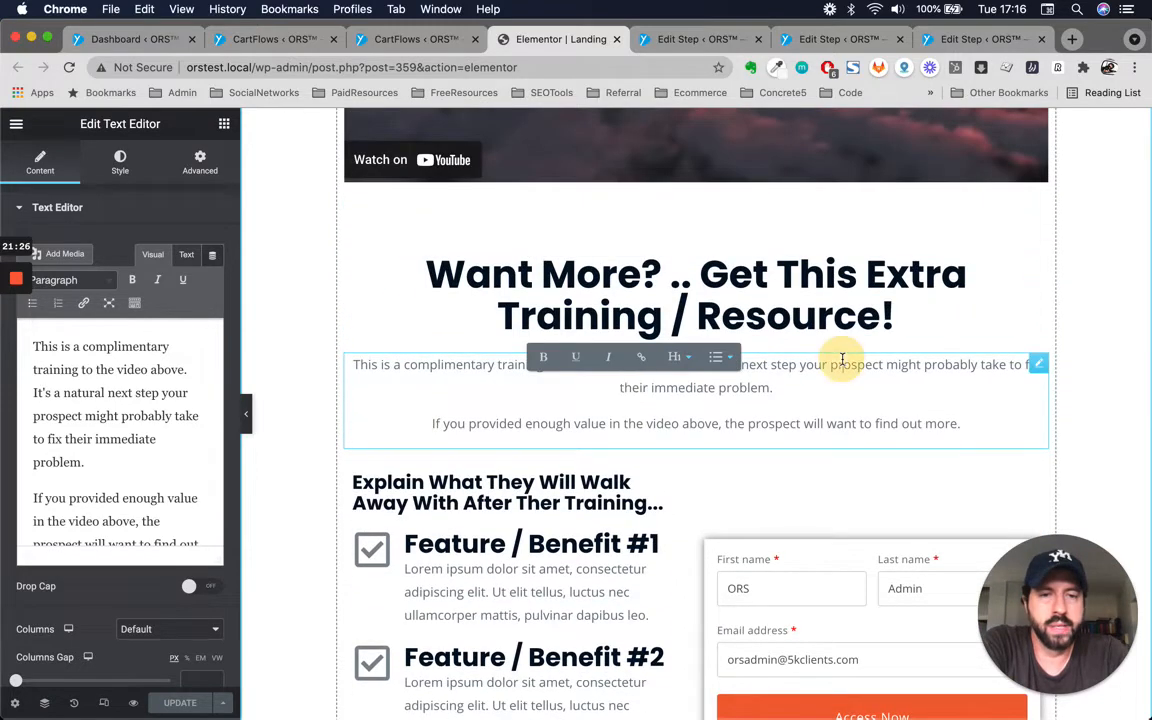
click(885, 312)
click(642, 285)
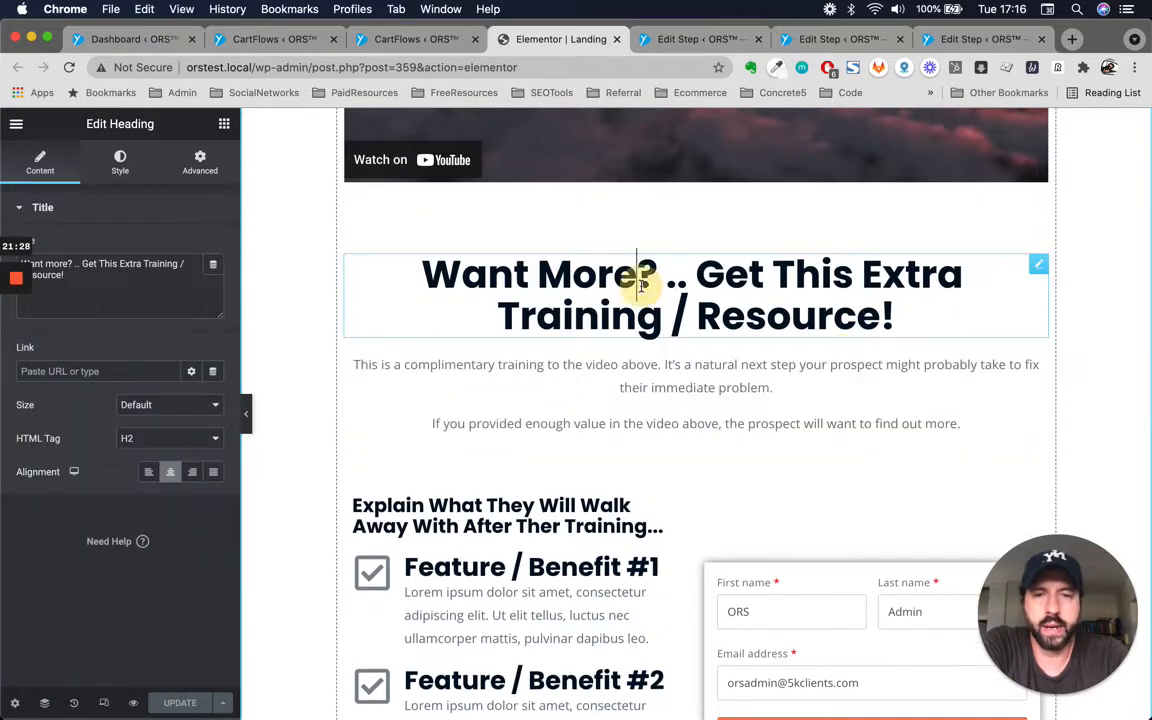
triple_click(642, 285)
scroll(642, 290, up, 10)
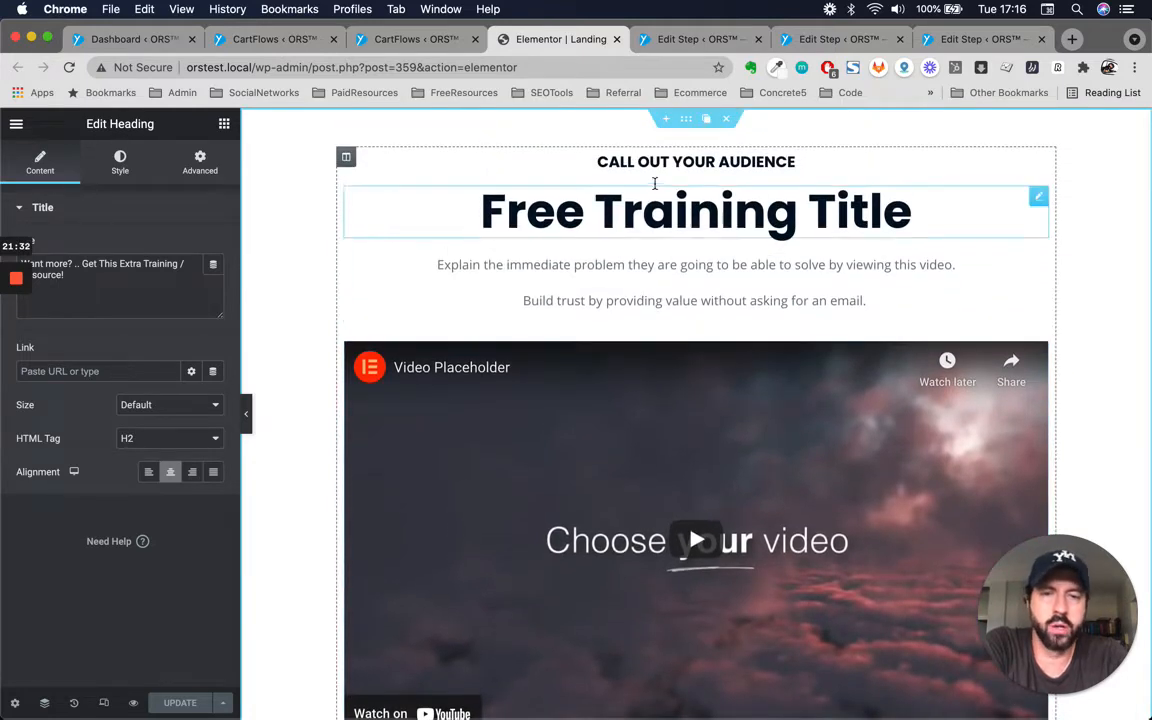
double_click(691, 162)
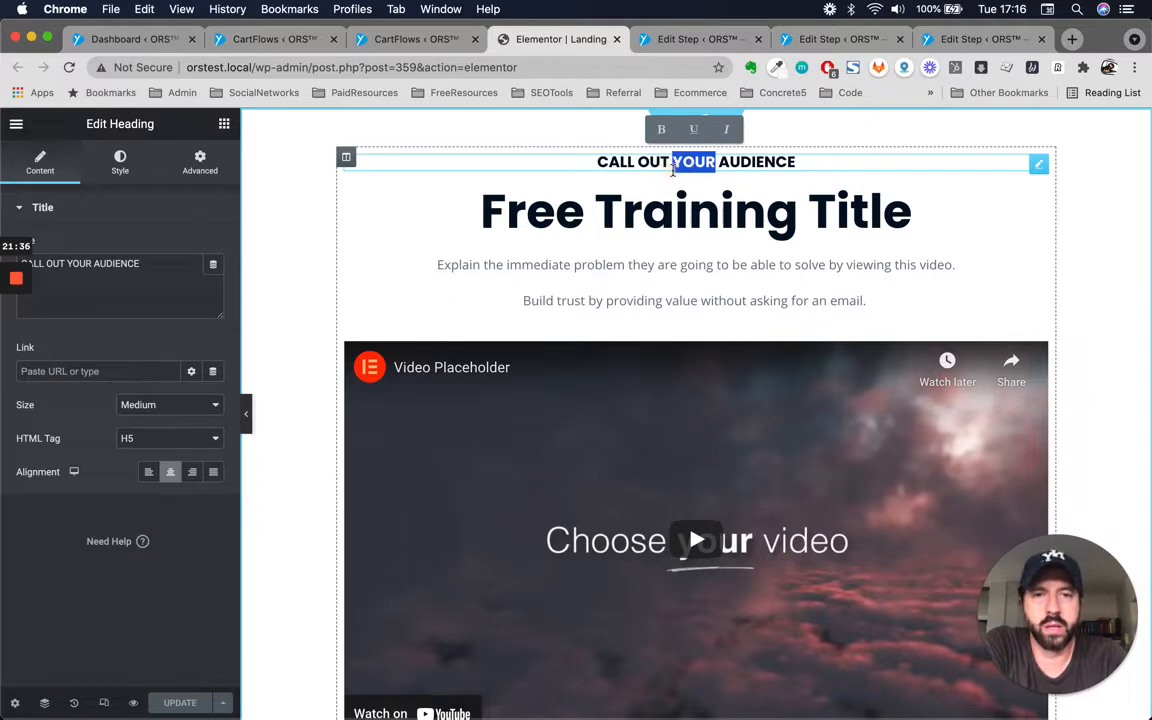
click(816, 166)
text(asd)
key(BackSpace)
key(BackSpace)
key(BackSpace)
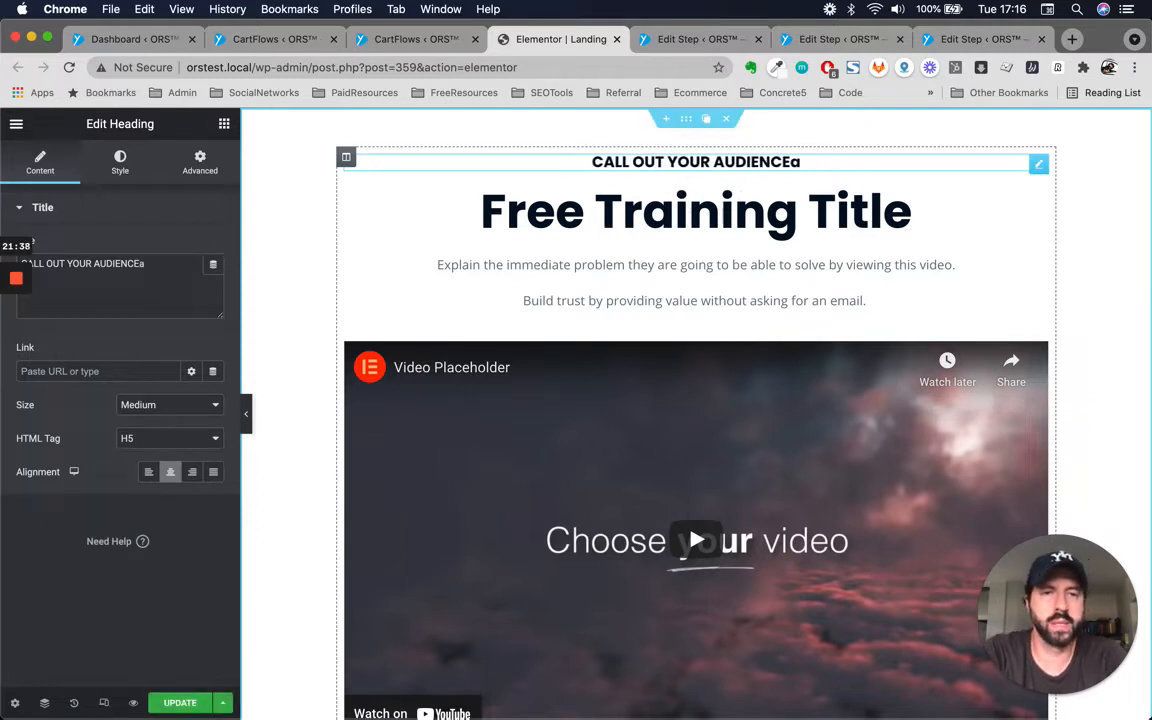
Try applying bold and underline to the 'Free Training Title' heading, removing each formatting again.
click(770, 213)
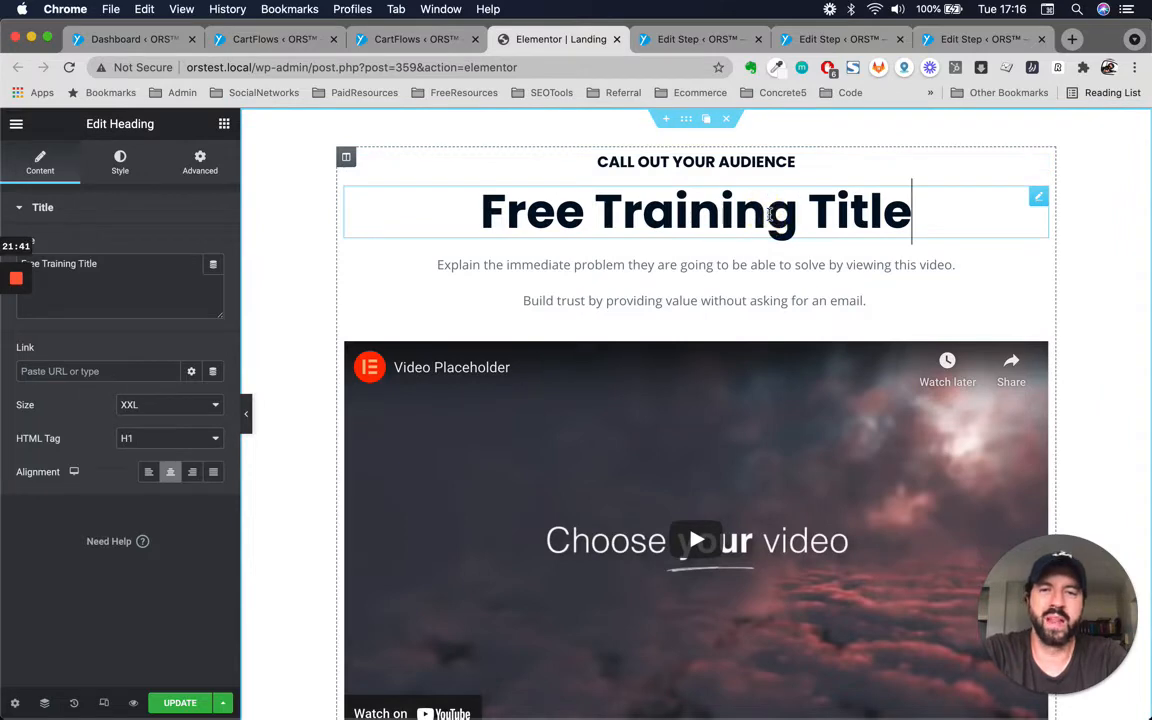
click(703, 281)
click(800, 205)
triple_click(790, 222)
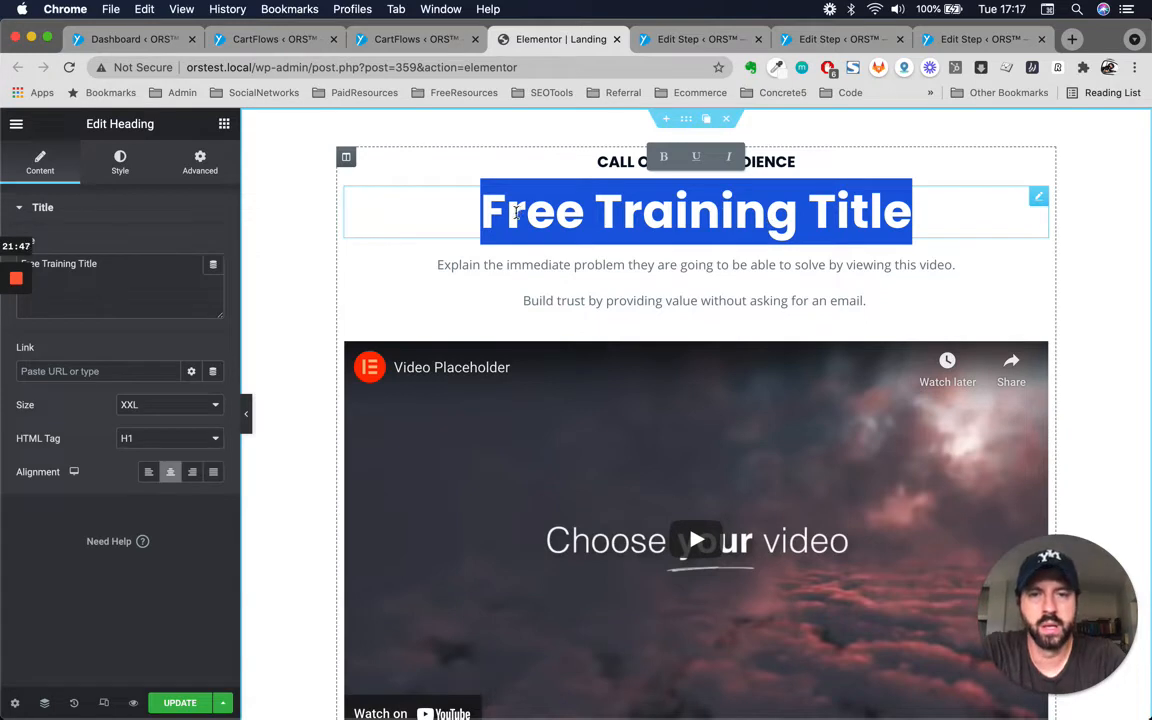
click(665, 158)
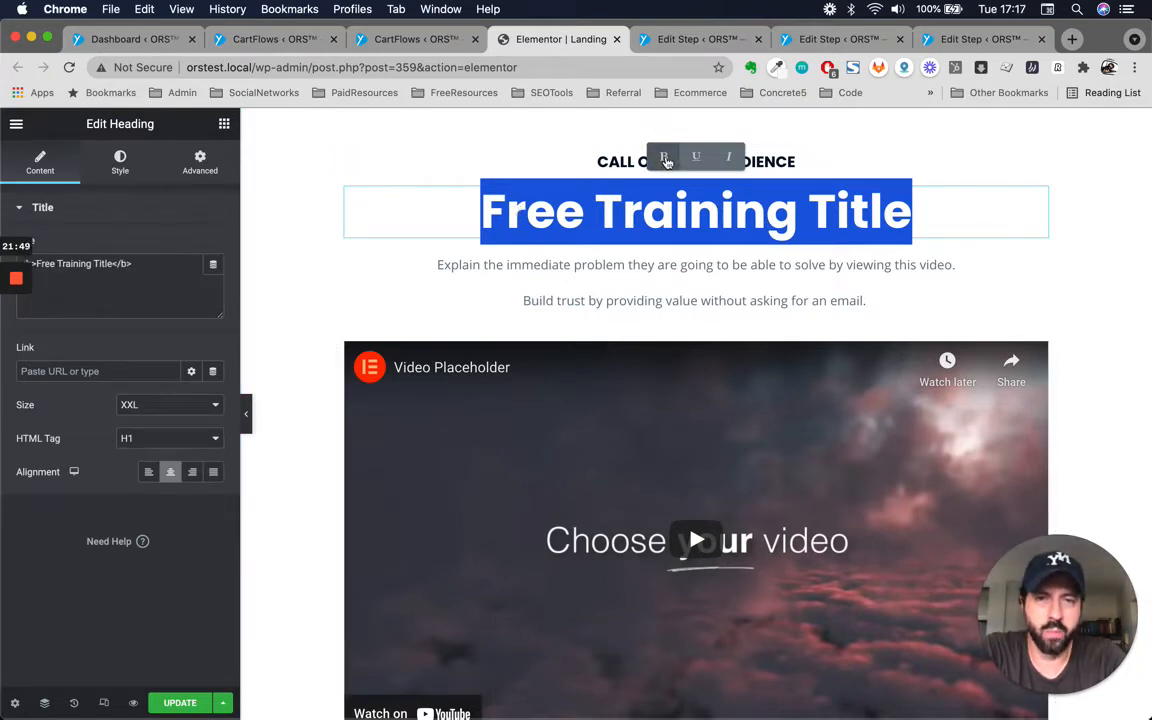
click(664, 157)
click(697, 157)
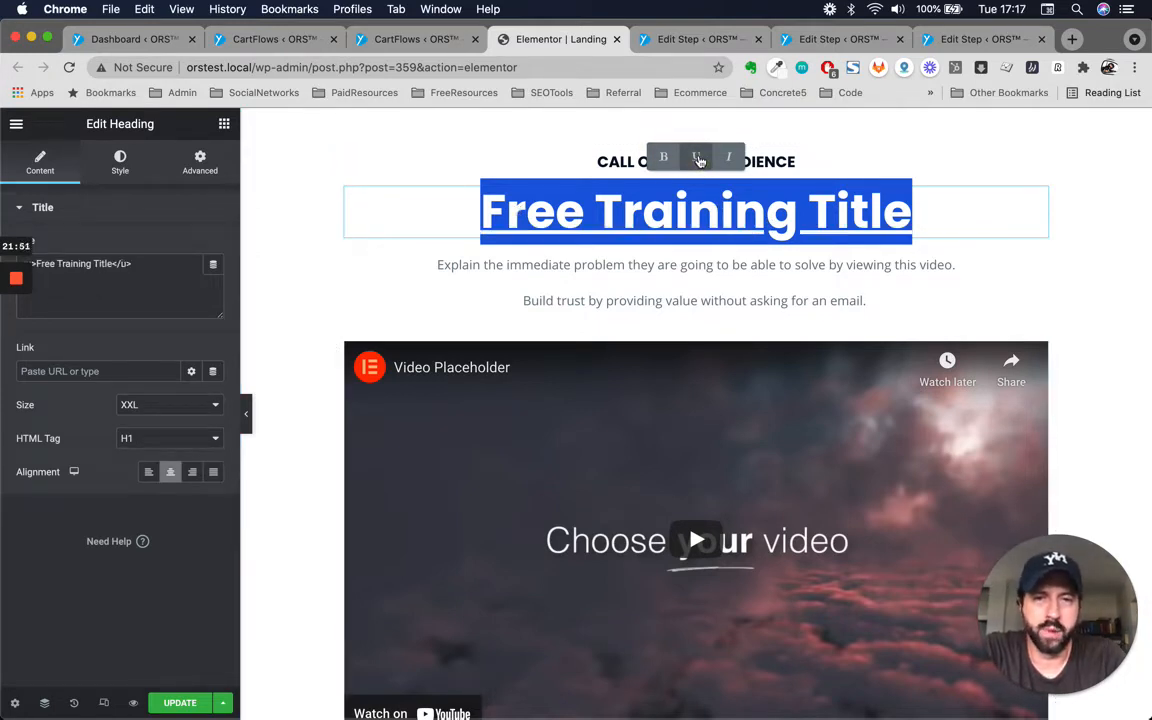
click(697, 157)
Reselect the 'Free Training Title' heading and set its title text colour to #DE1E1E.
click(634, 216)
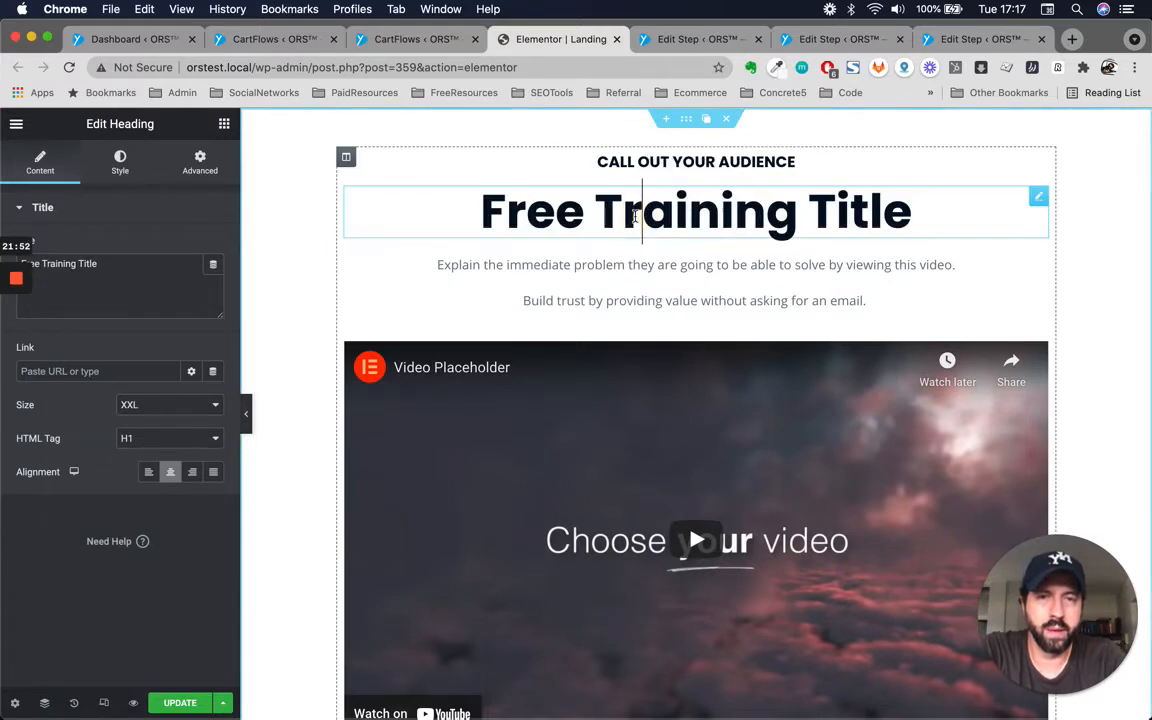
double_click(702, 204)
click(507, 216)
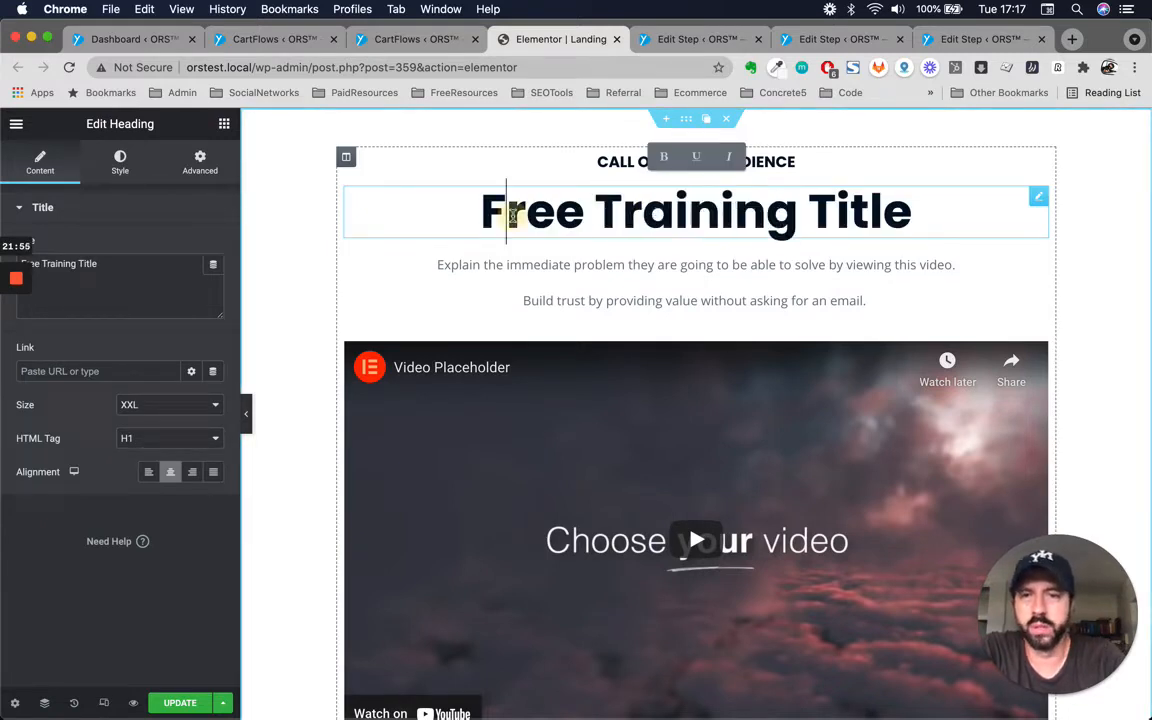
triple_click(485, 222)
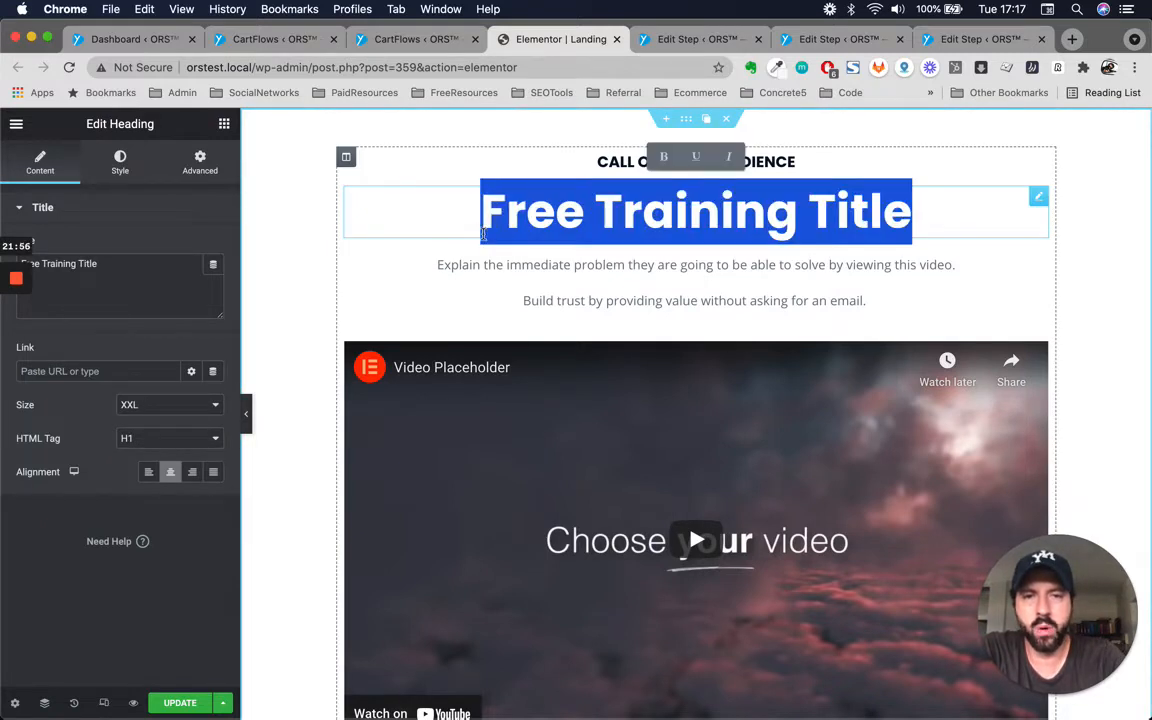
click(119, 165)
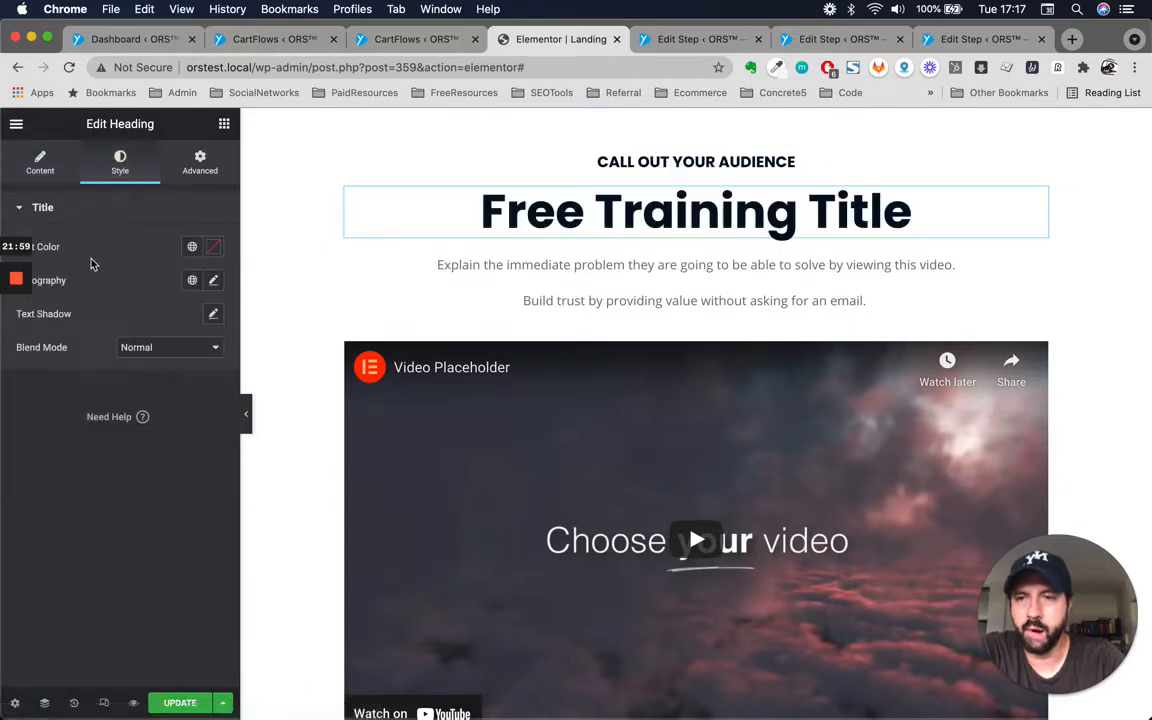
click(213, 250)
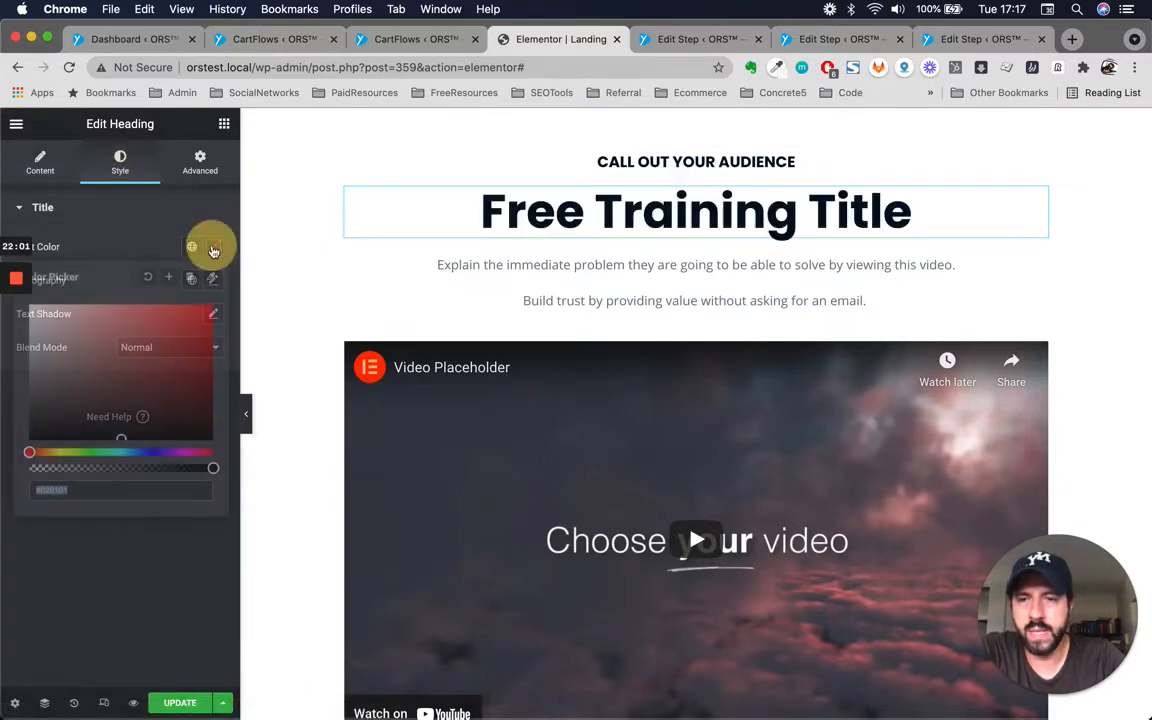
click(192, 248)
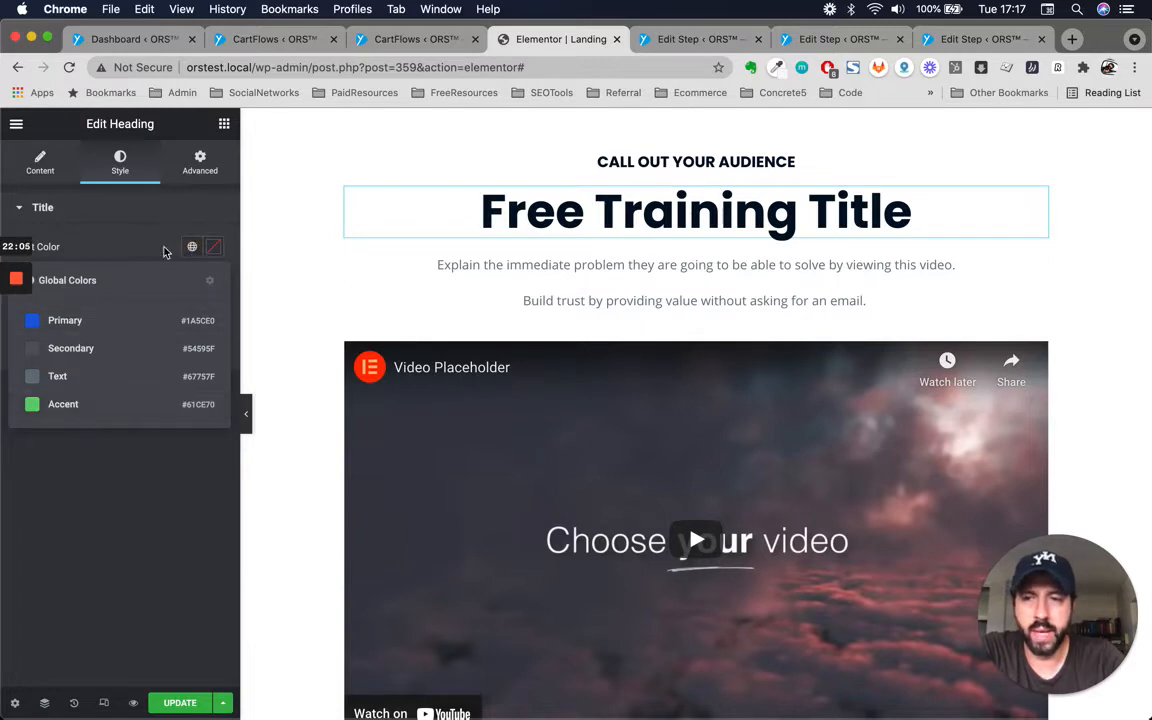
click(212, 246)
click(188, 321)
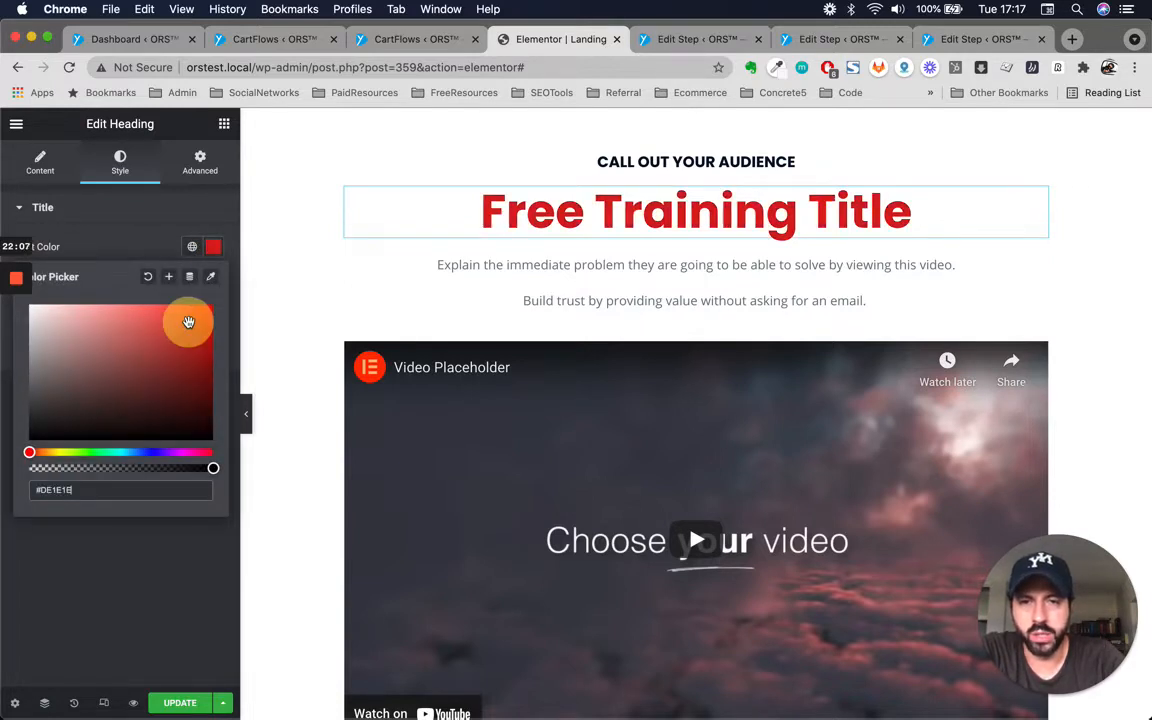
click(563, 265)
Select the 'Want More?' heading and a word in its paragraph inline to examine the editing options.
scroll(565, 270, down, 5)
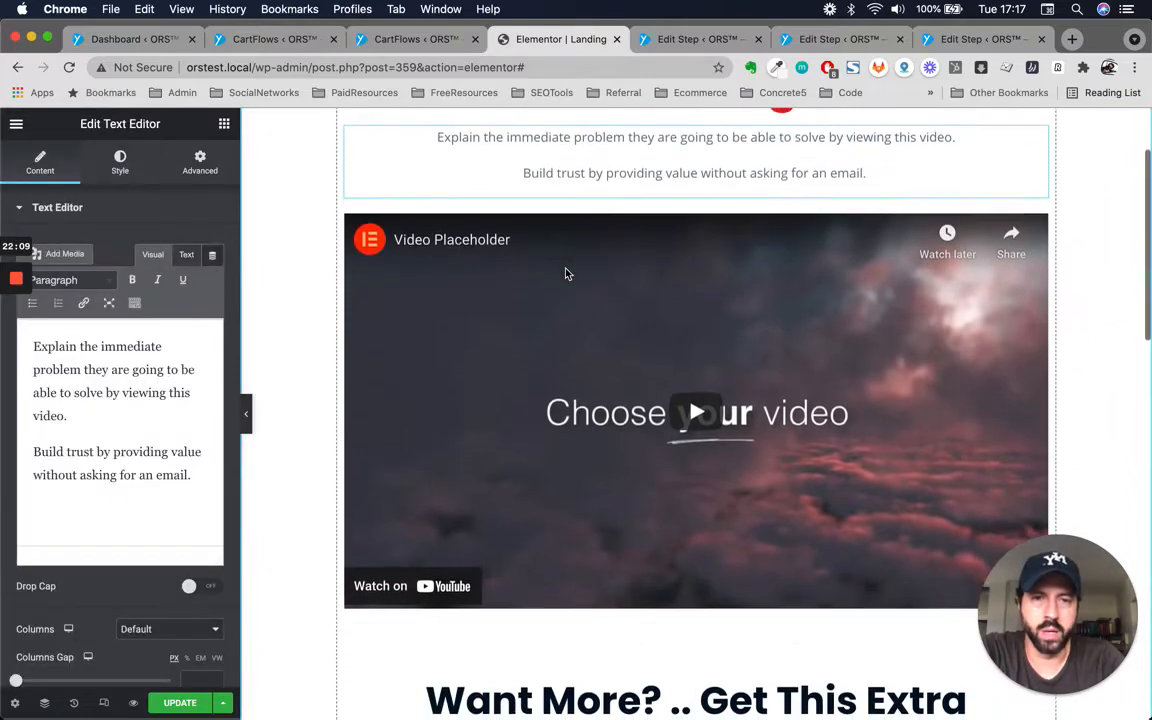
scroll(565, 273, down, 3)
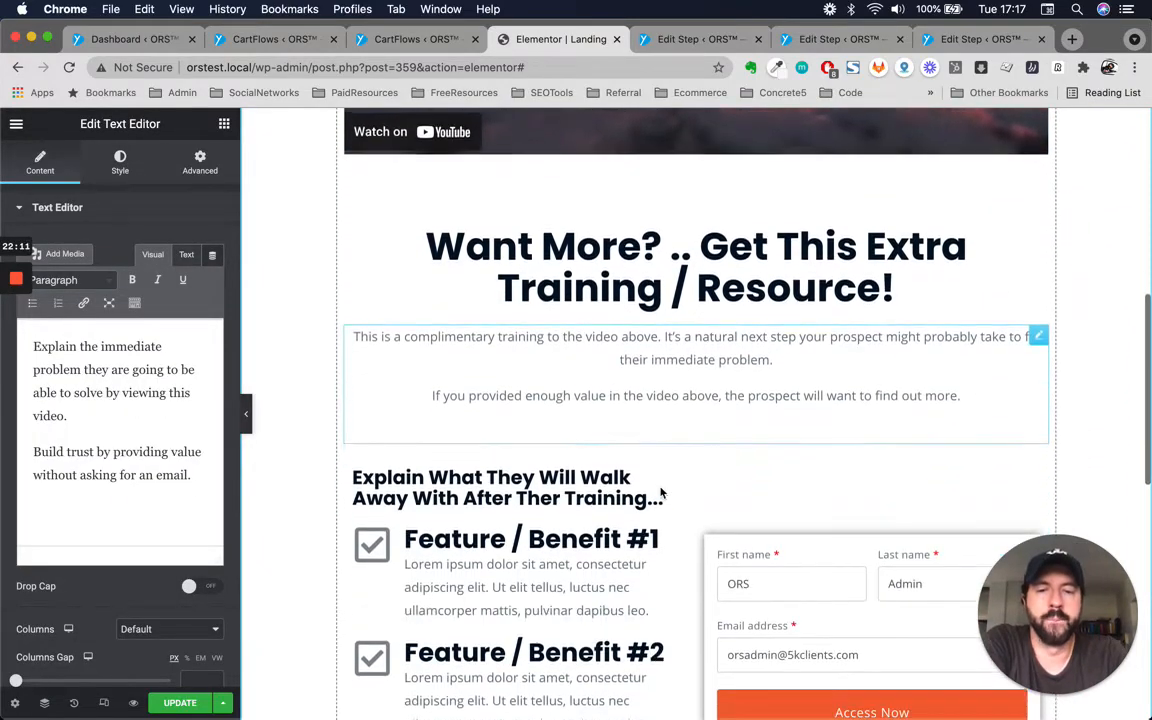
triple_click(697, 262)
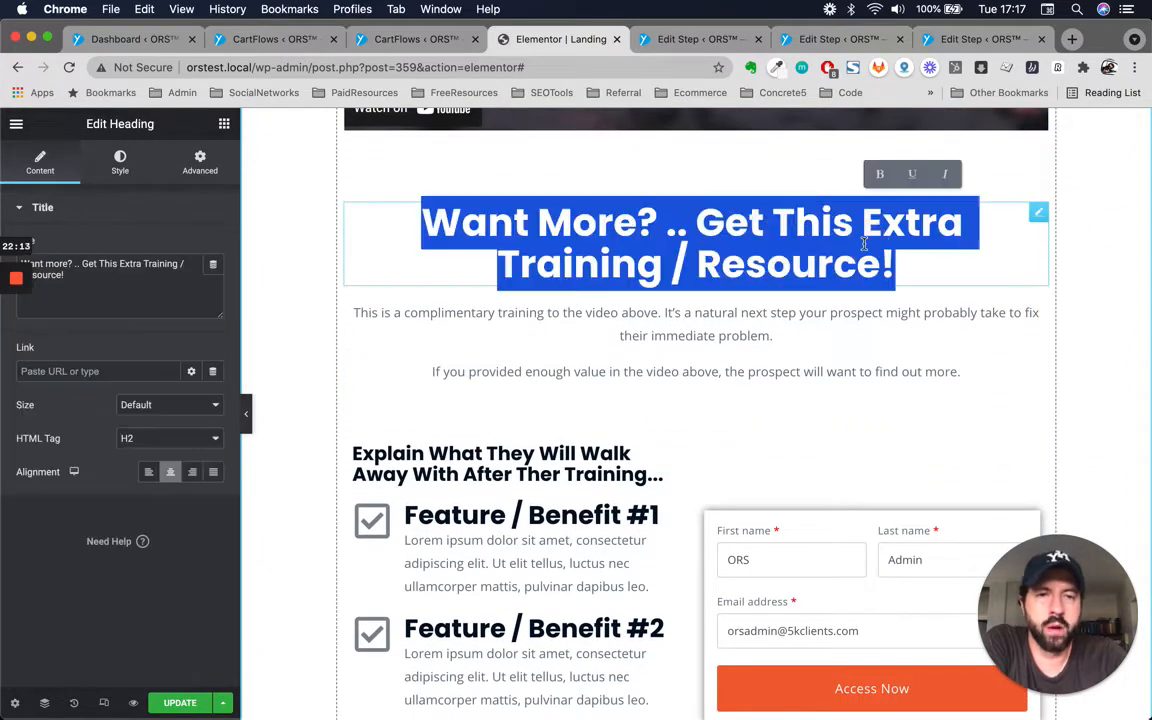
click(738, 335)
double_click(743, 335)
scroll(570, 470, down, 2)
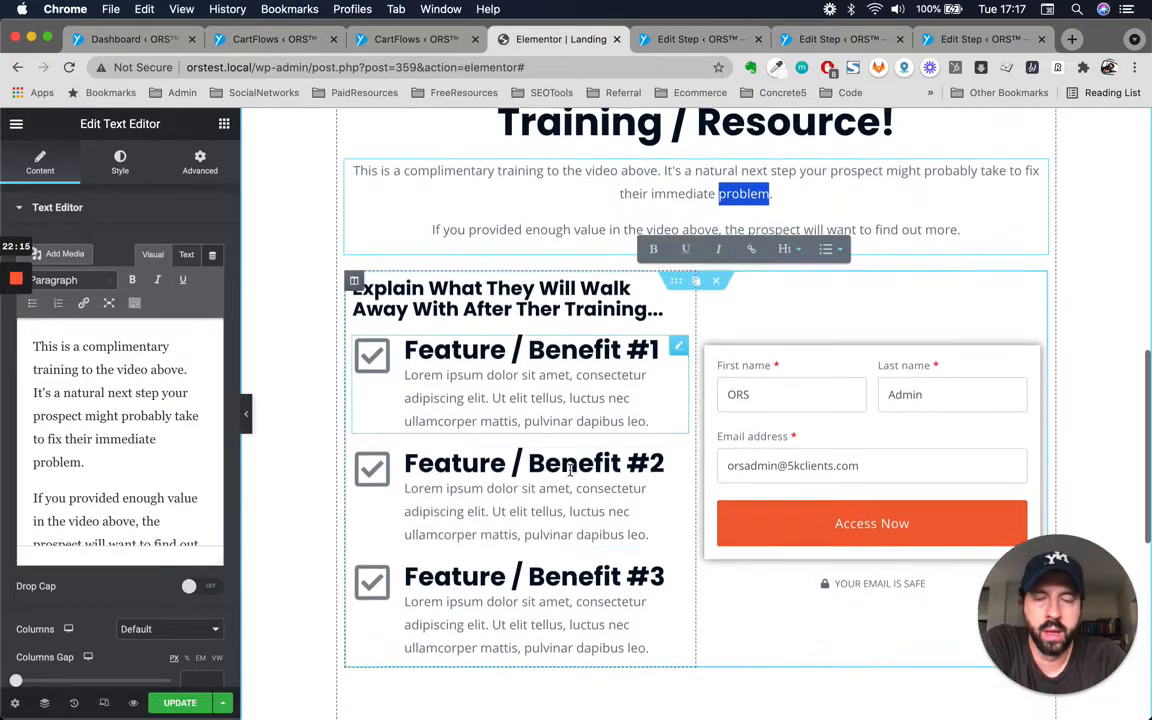
Correct 'Ther' to 'The' in the 'Explain What They Will Walk Away With After Ther Training...' heading.
double_click(600, 308)
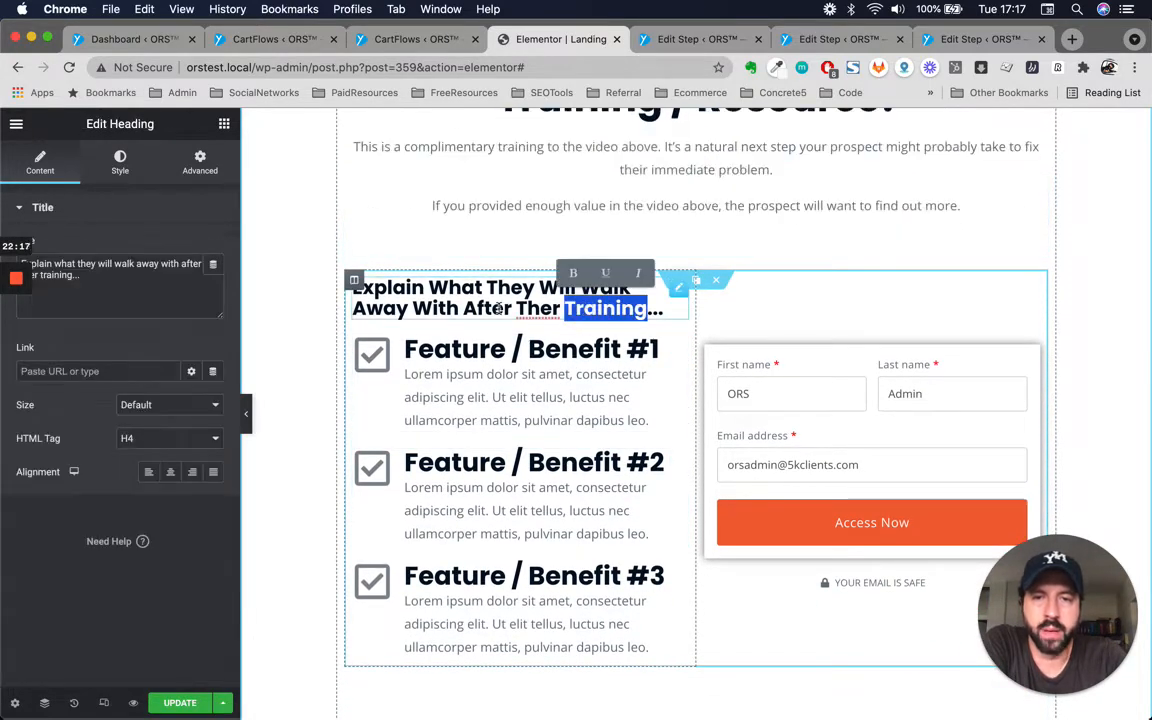
click(447, 305)
scroll(447, 308, up, 1)
click(508, 351)
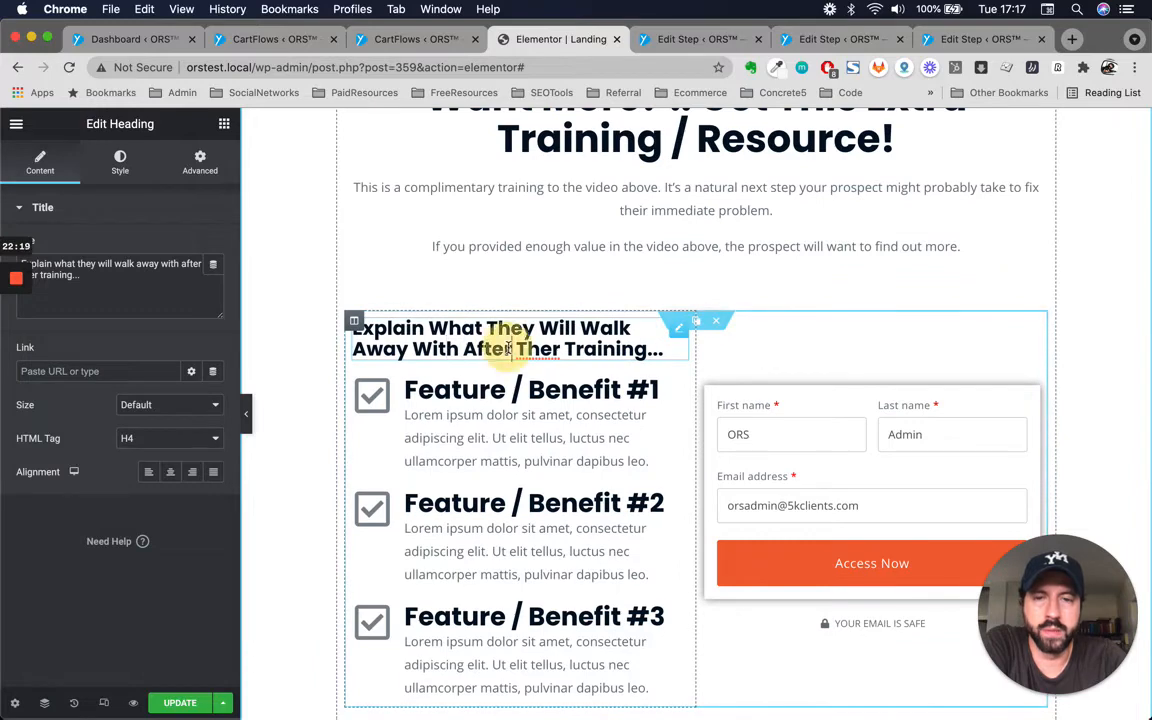
click(556, 350)
key(BackSpace)
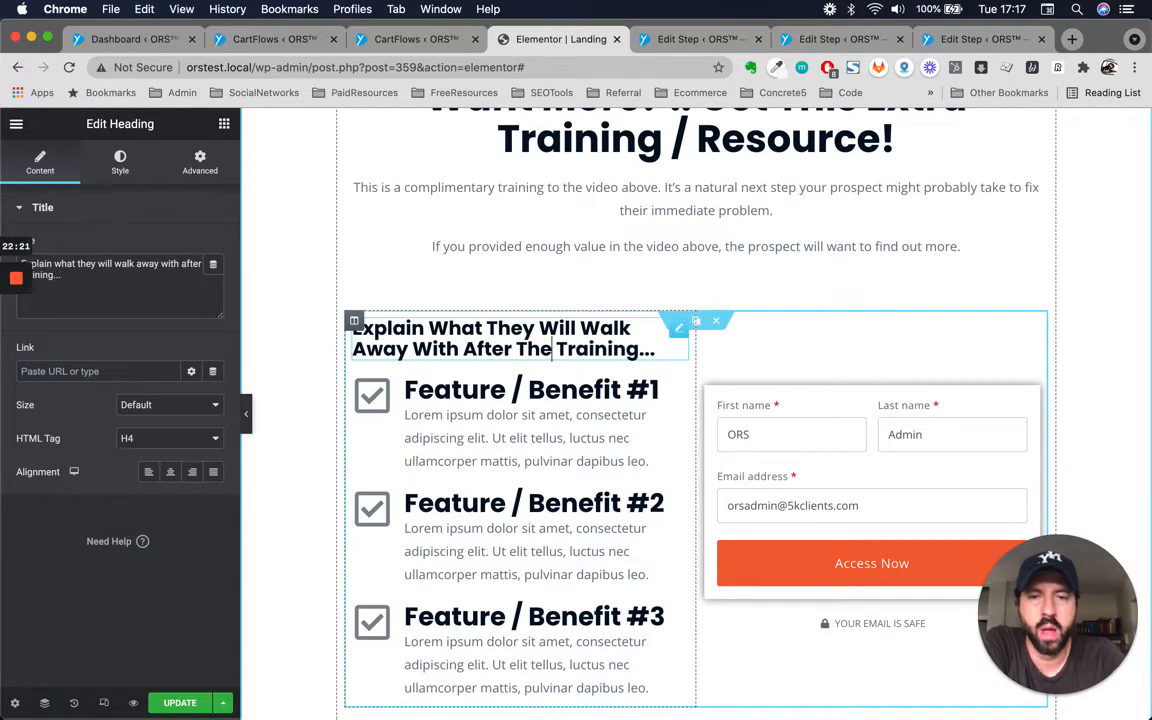
Examine the Feature / Benefit icon boxes by selecting their titles inline.
click(521, 393)
double_click(519, 391)
double_click(515, 505)
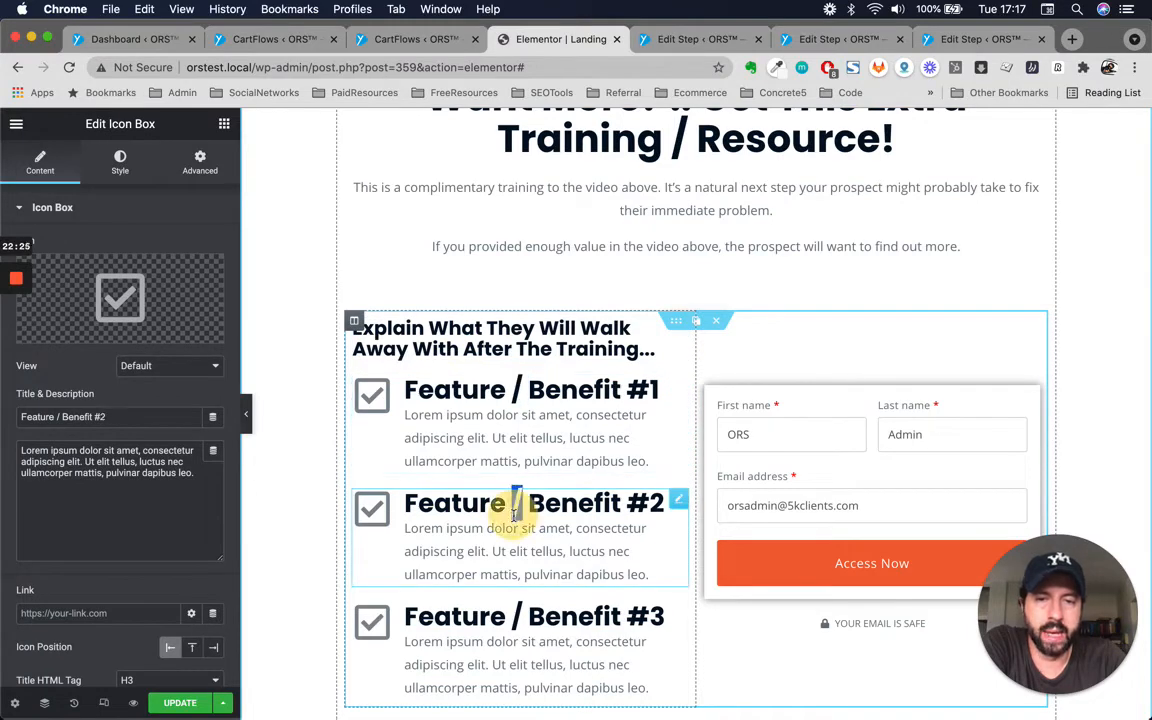
scroll(515, 505, down, 1)
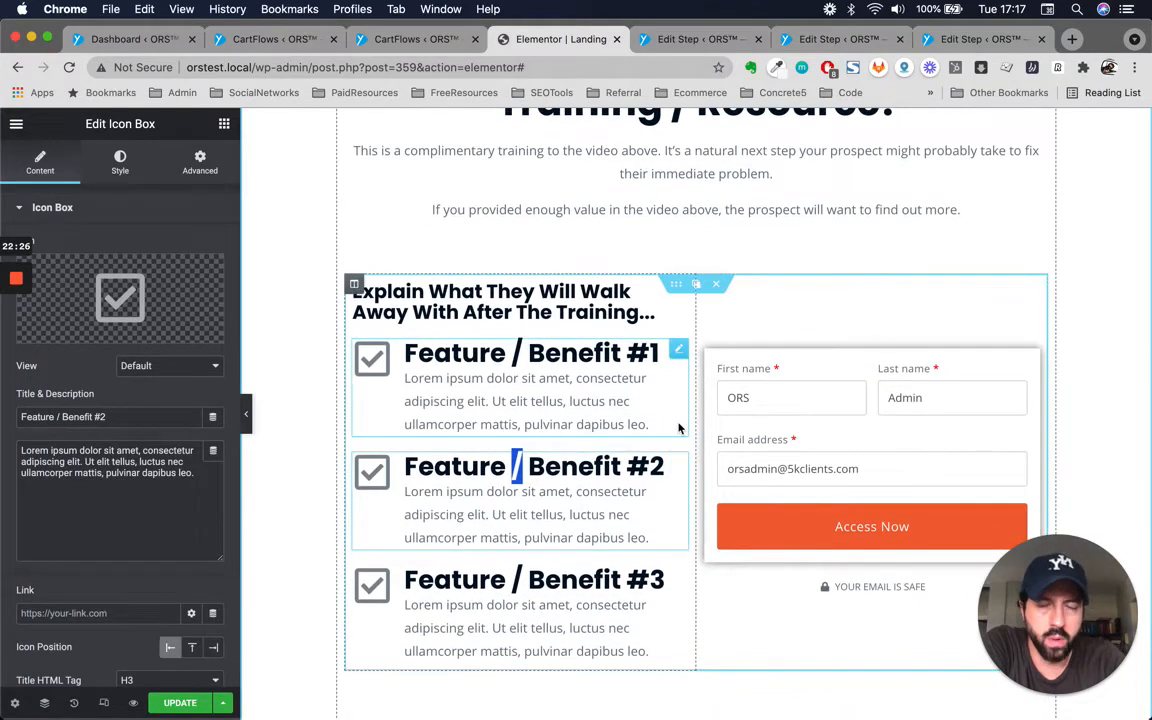
click(598, 370)
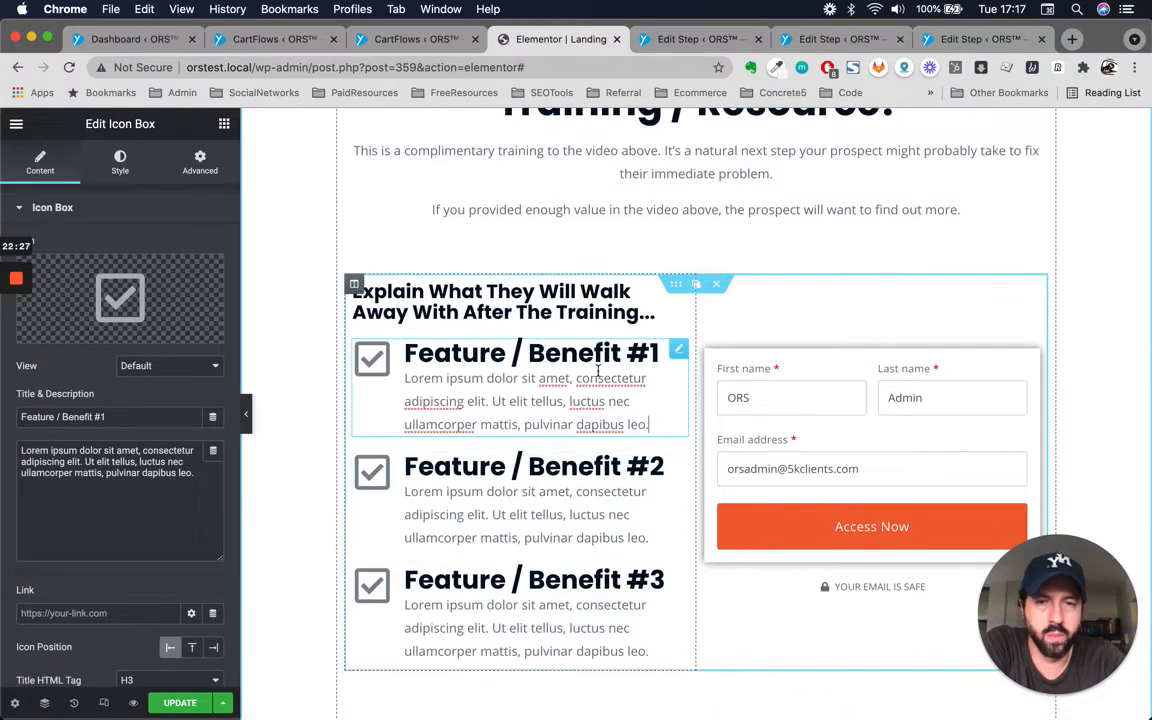
click(506, 355)
double_click(540, 358)
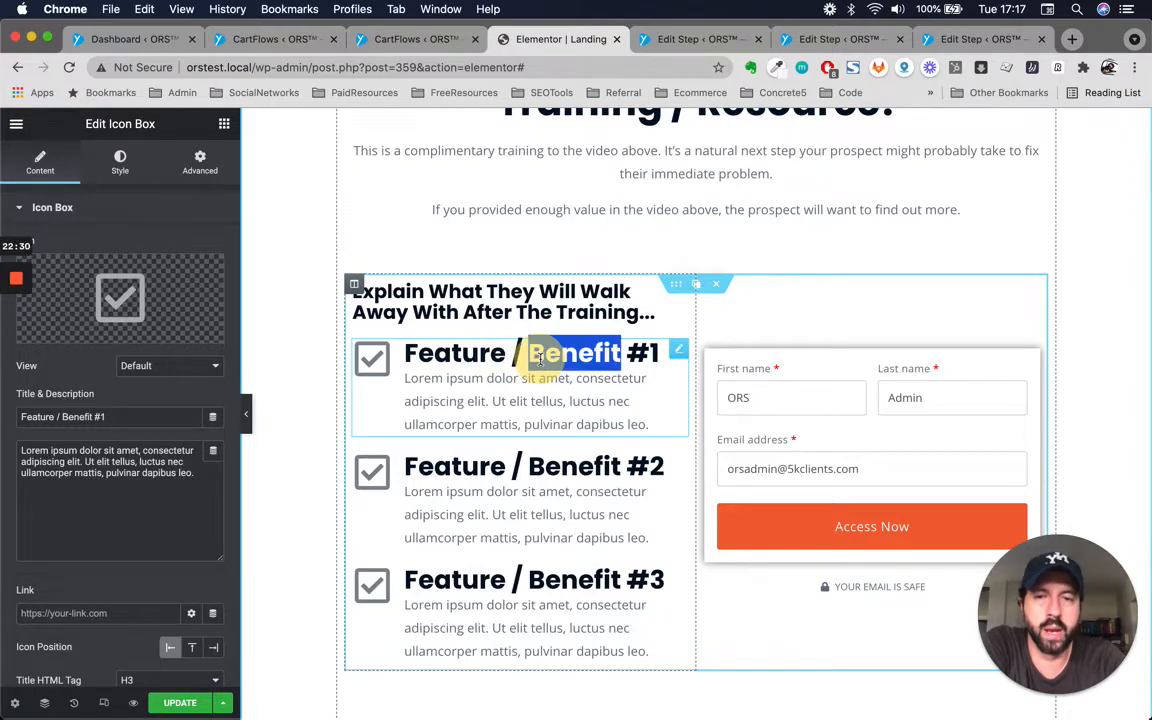
scroll(540, 359, up, 1)
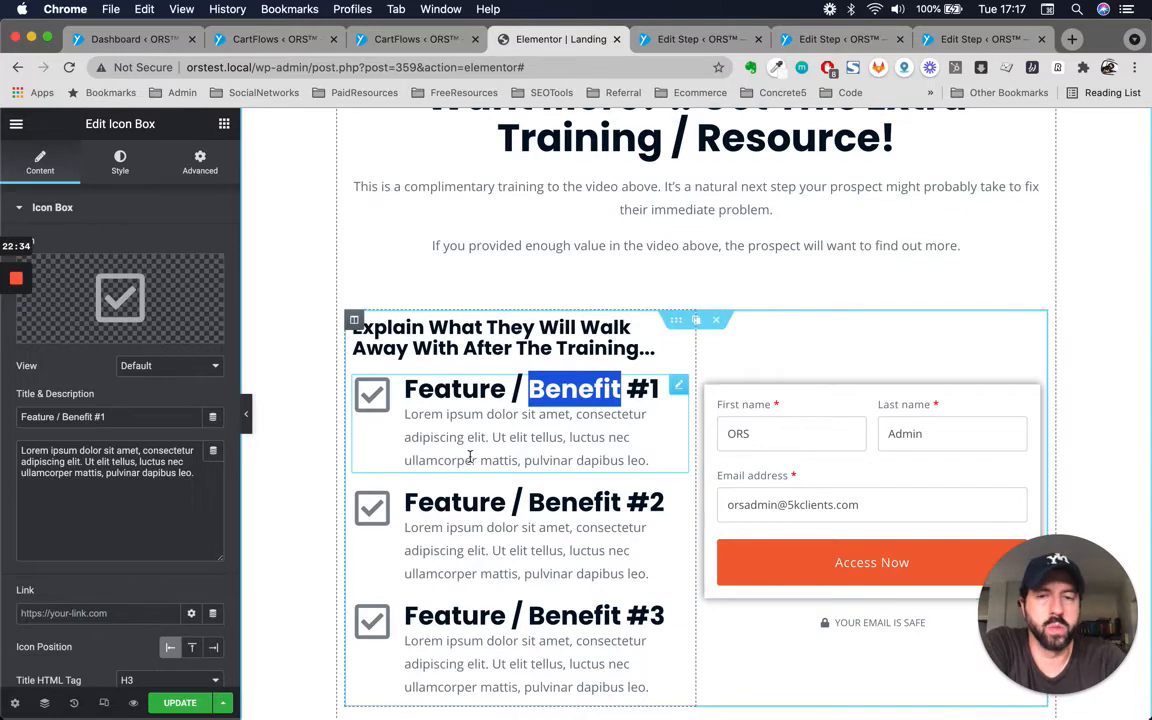
scroll(560, 440, down, 6)
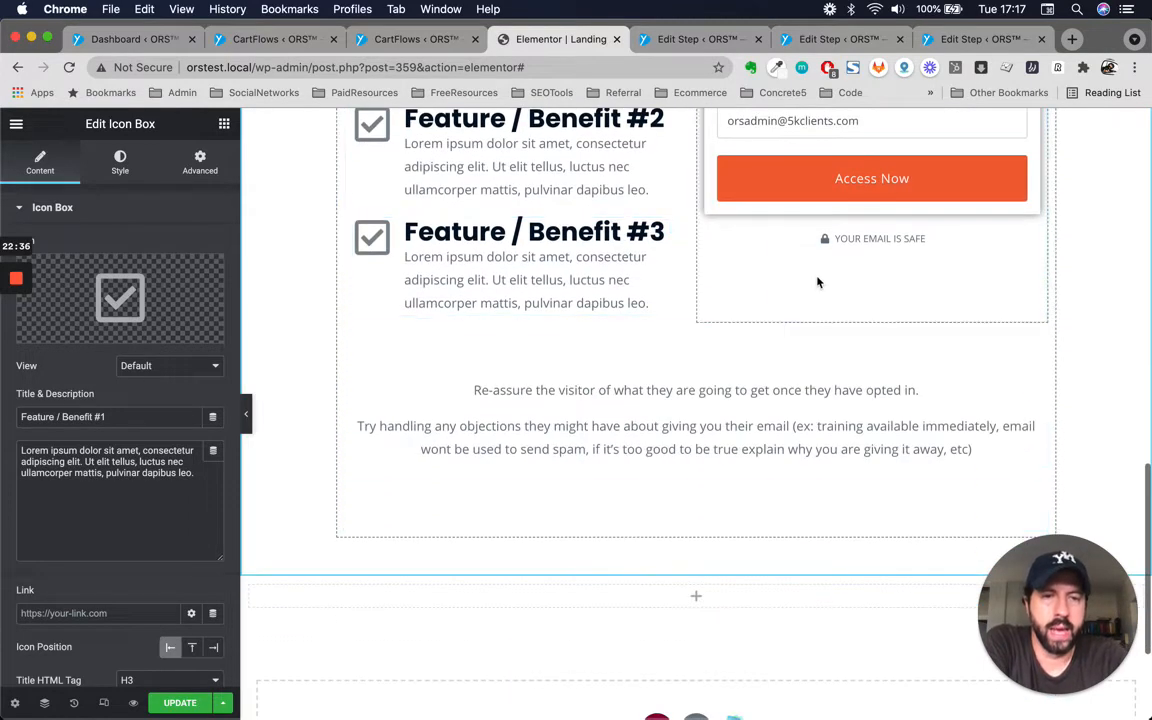
Change the icon list text under the opt-in form to 'YOUR EMAIL IS SAFE - WE HATE SPAM!'.
click(868, 239)
double_click(880, 240)
scroll(887, 244, up, 1)
scroll(887, 244, up, 1)
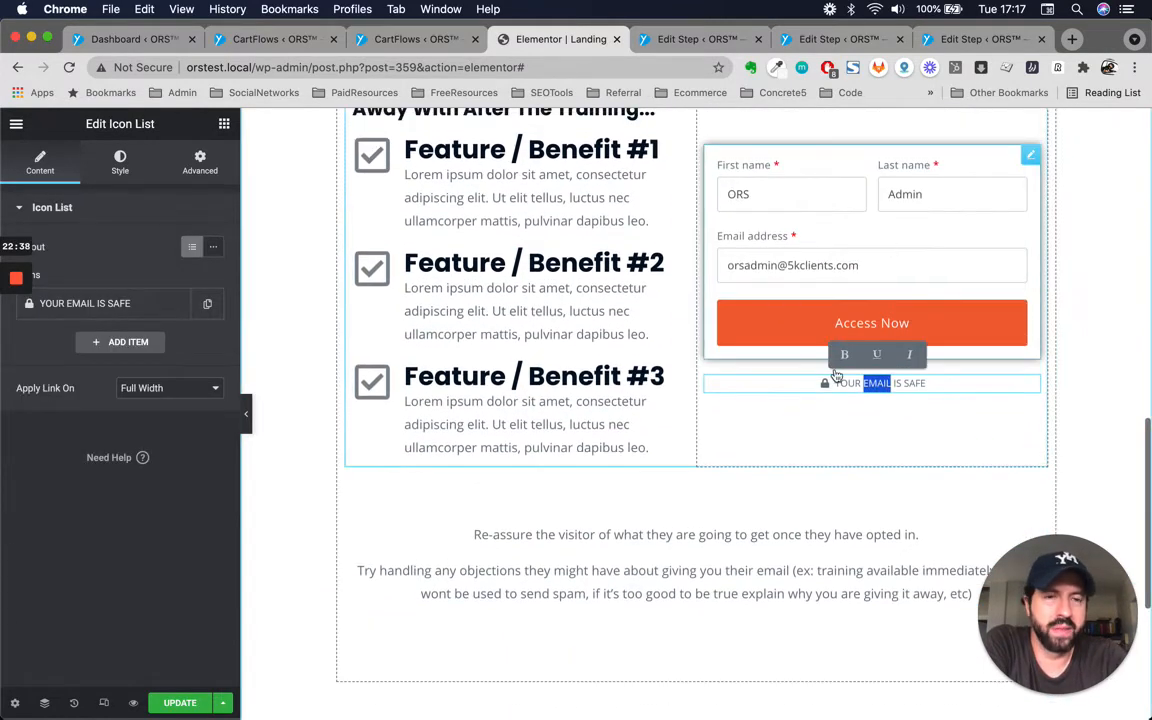
click(962, 383)
scroll(960, 384, up, 2)
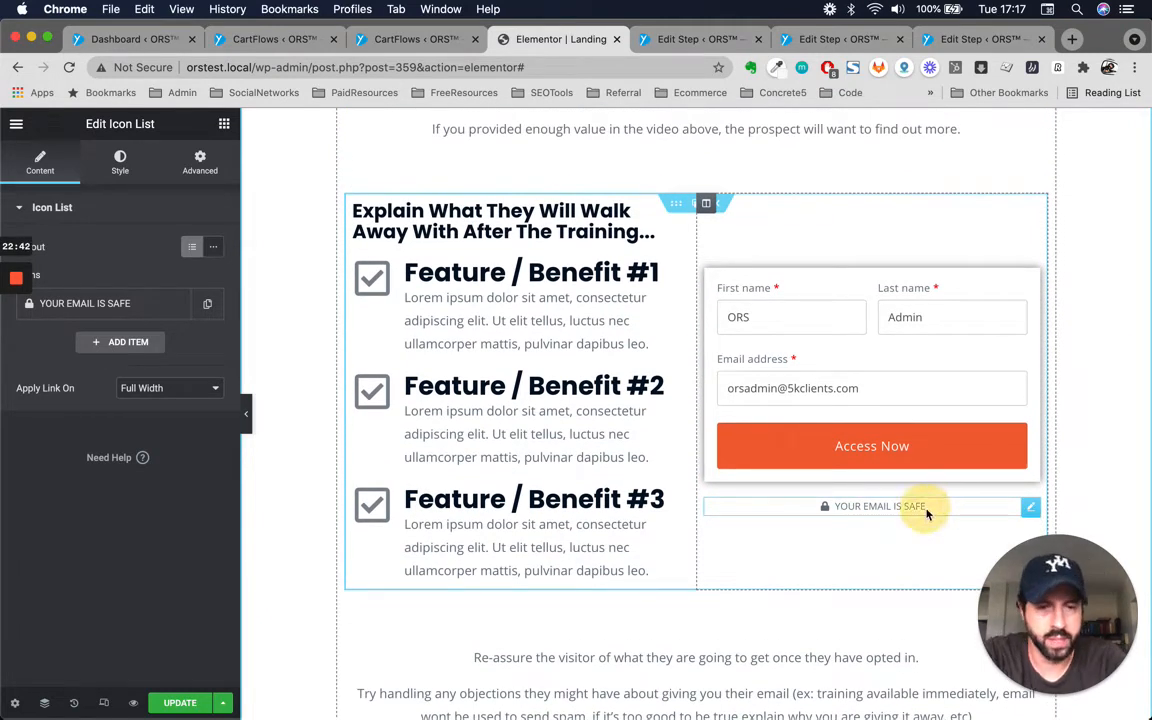
click(856, 507)
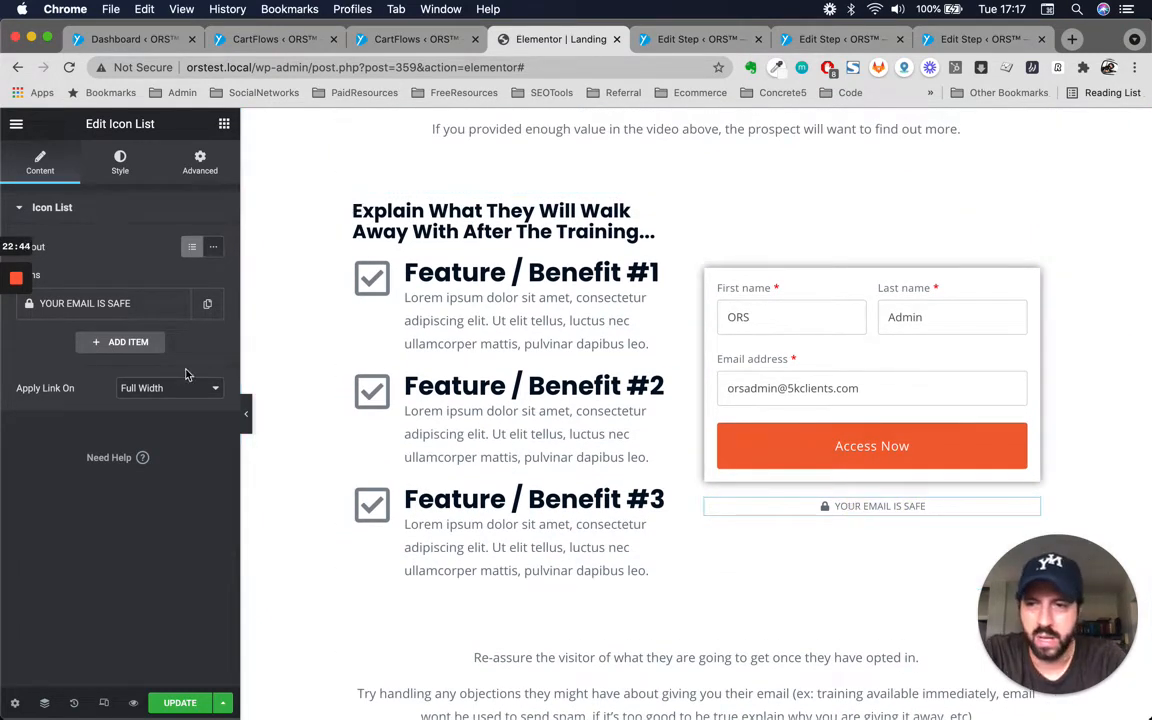
click(108, 305)
click(170, 360)
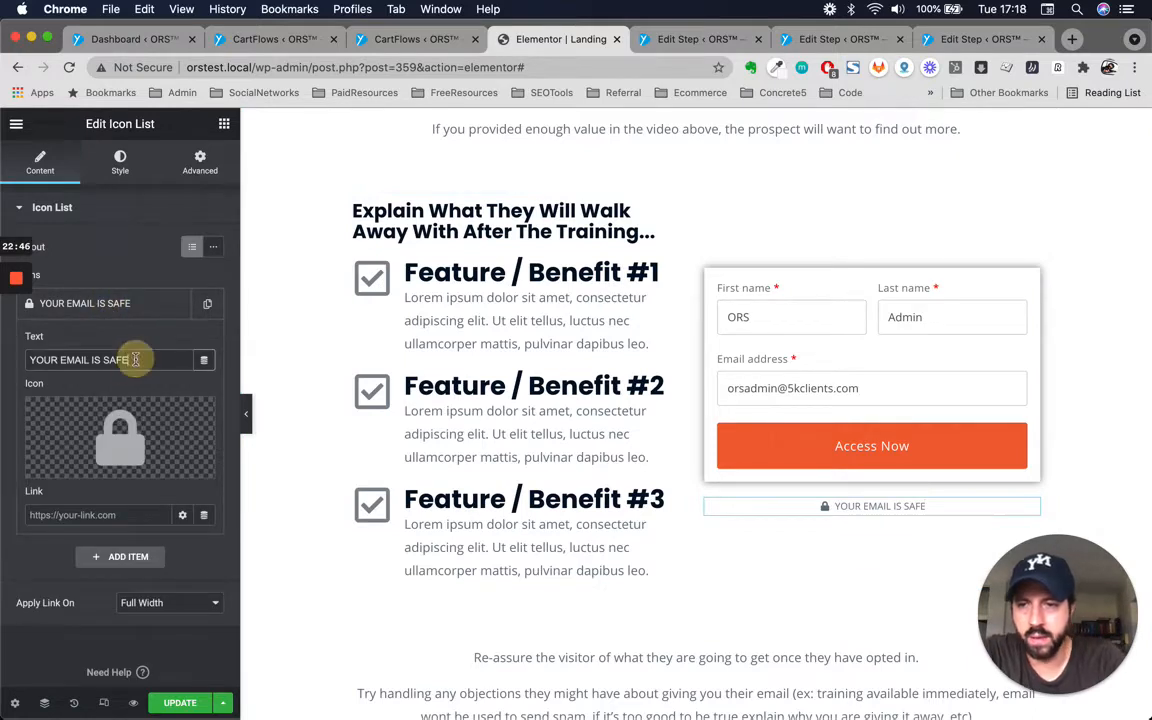
text(- WE H)
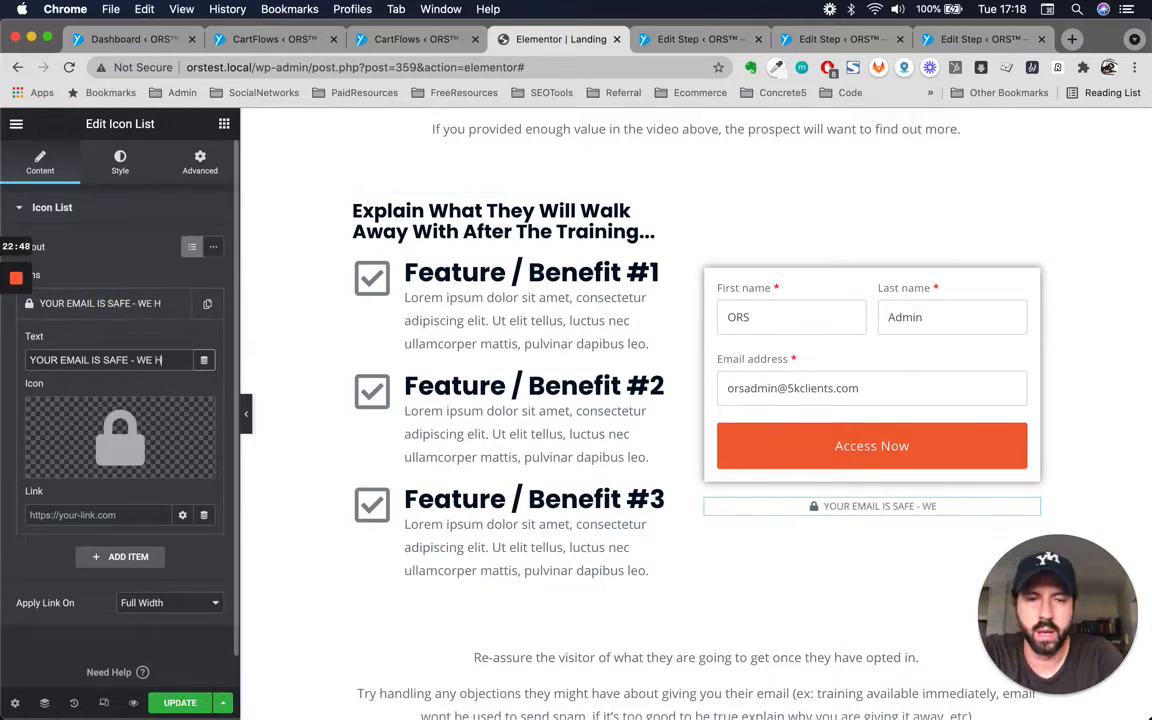
text(ATESPAM)
key(BackSpace)
key(BackSpace)
key(BackSpace)
key(BackSpace)
key(BackSpace)
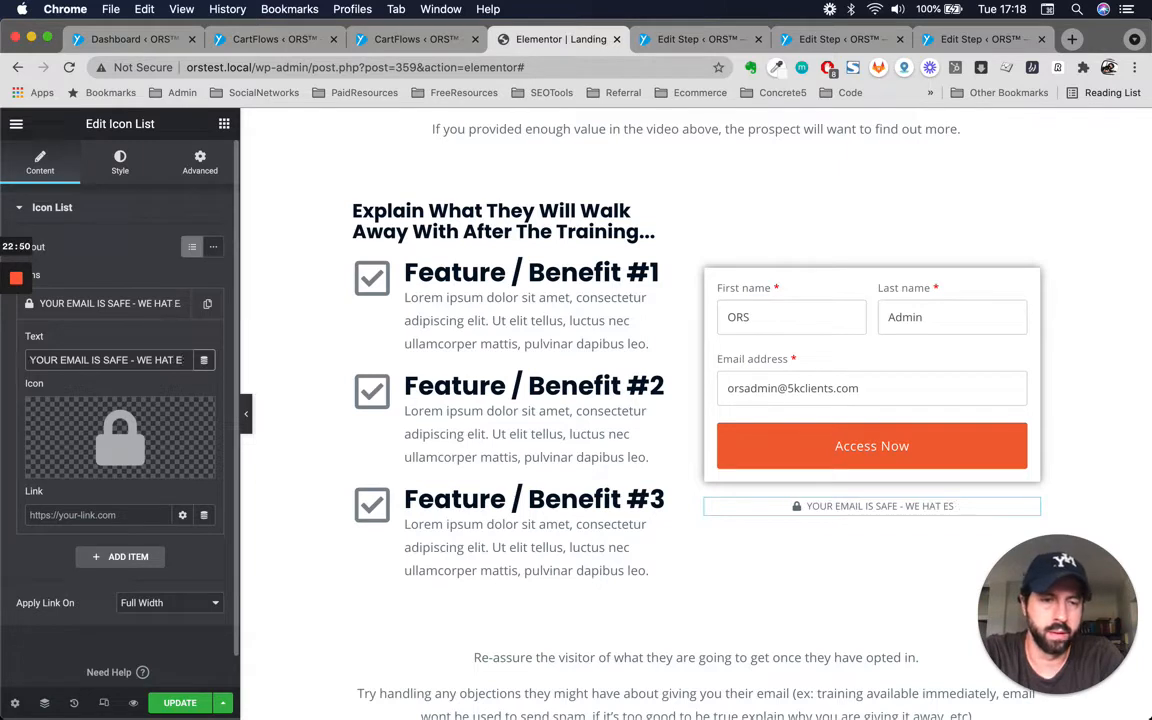
text(E)
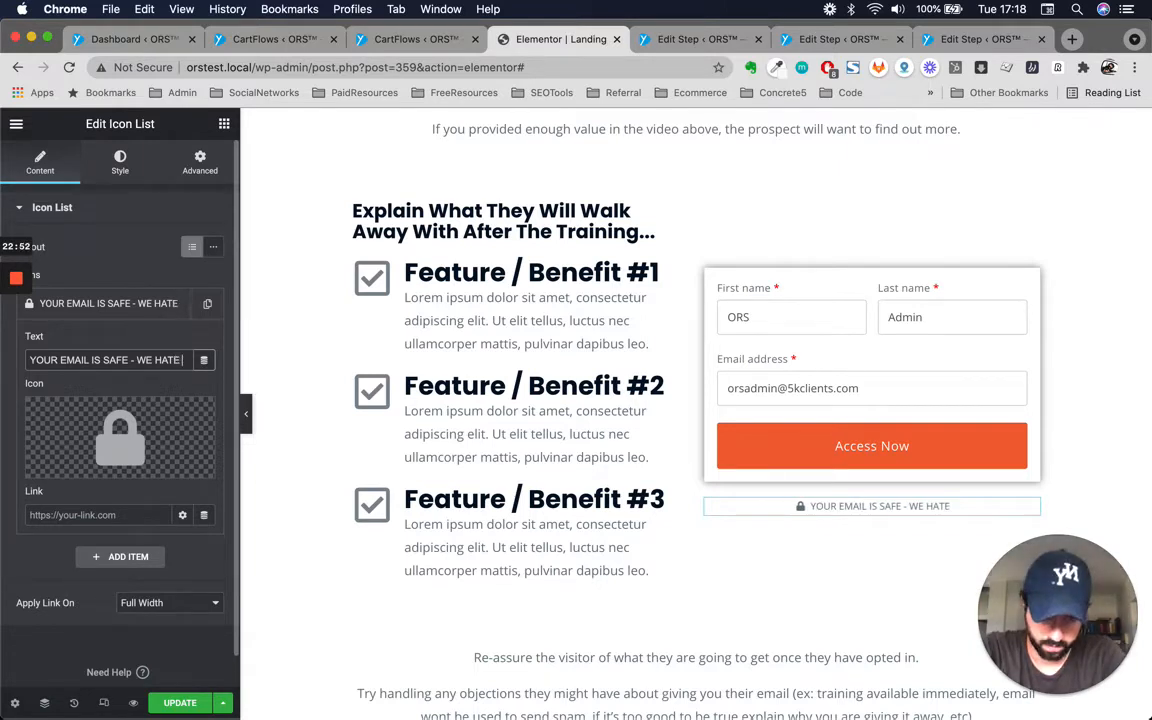
text( SPAM!)
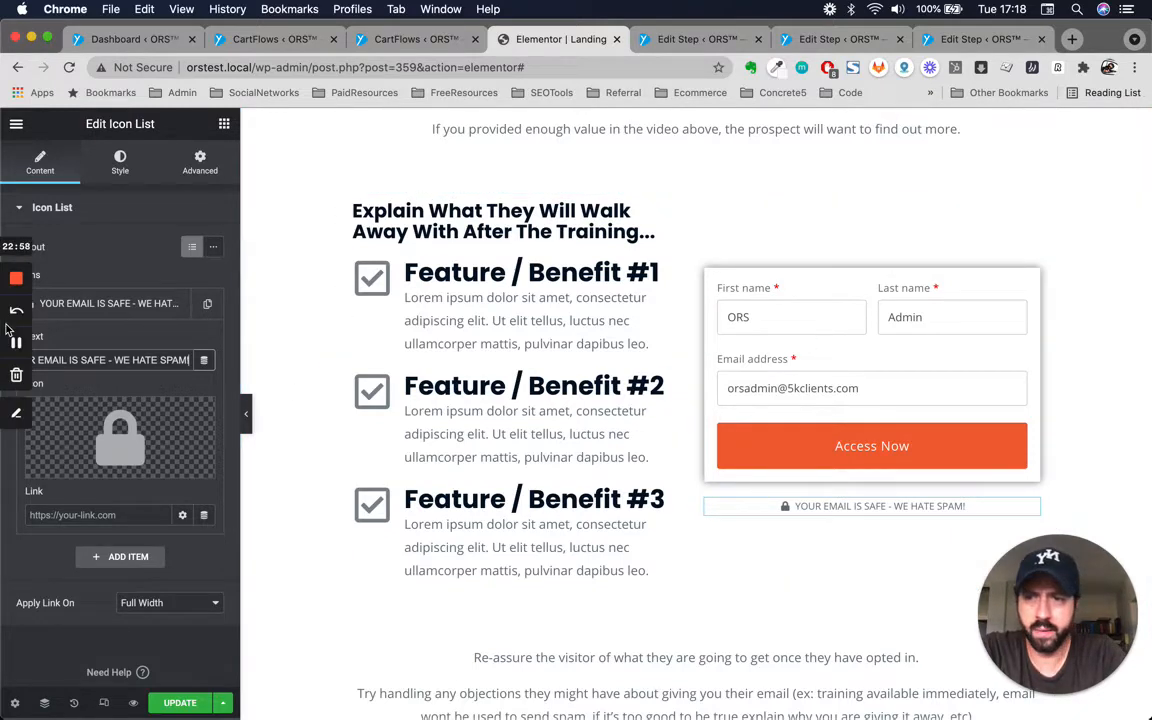
Open the widget panel and browse the basic and pro widgets, including the Portfolio widget.
click(24, 212)
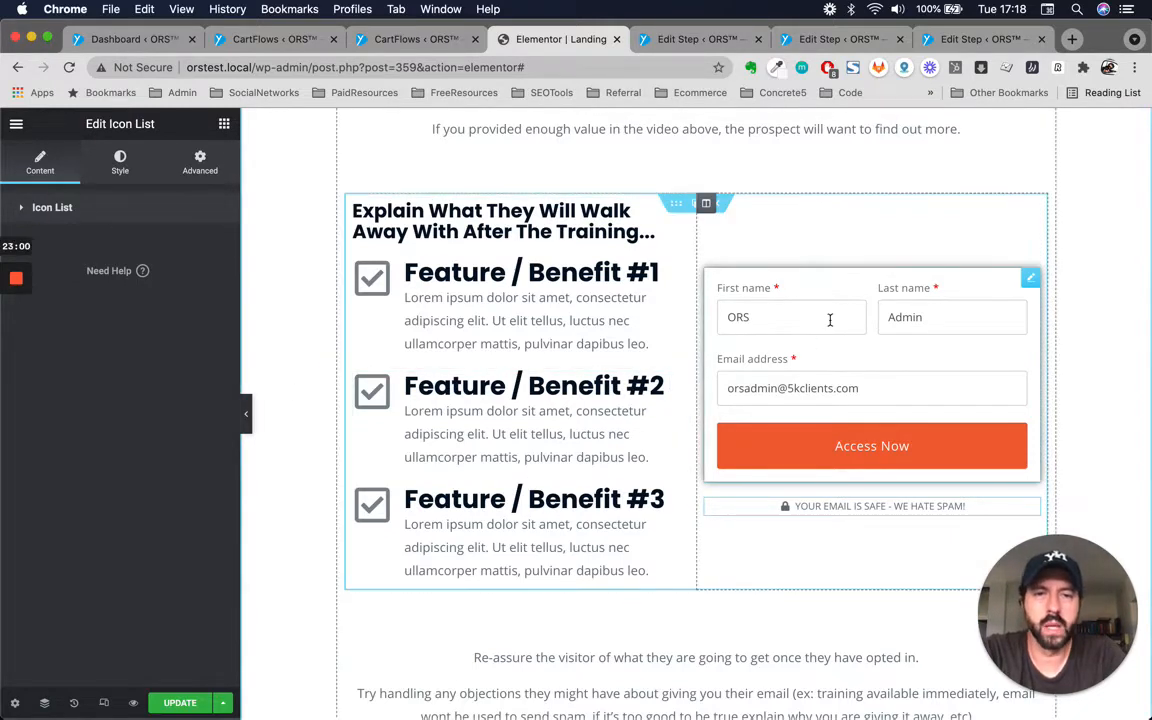
click(224, 124)
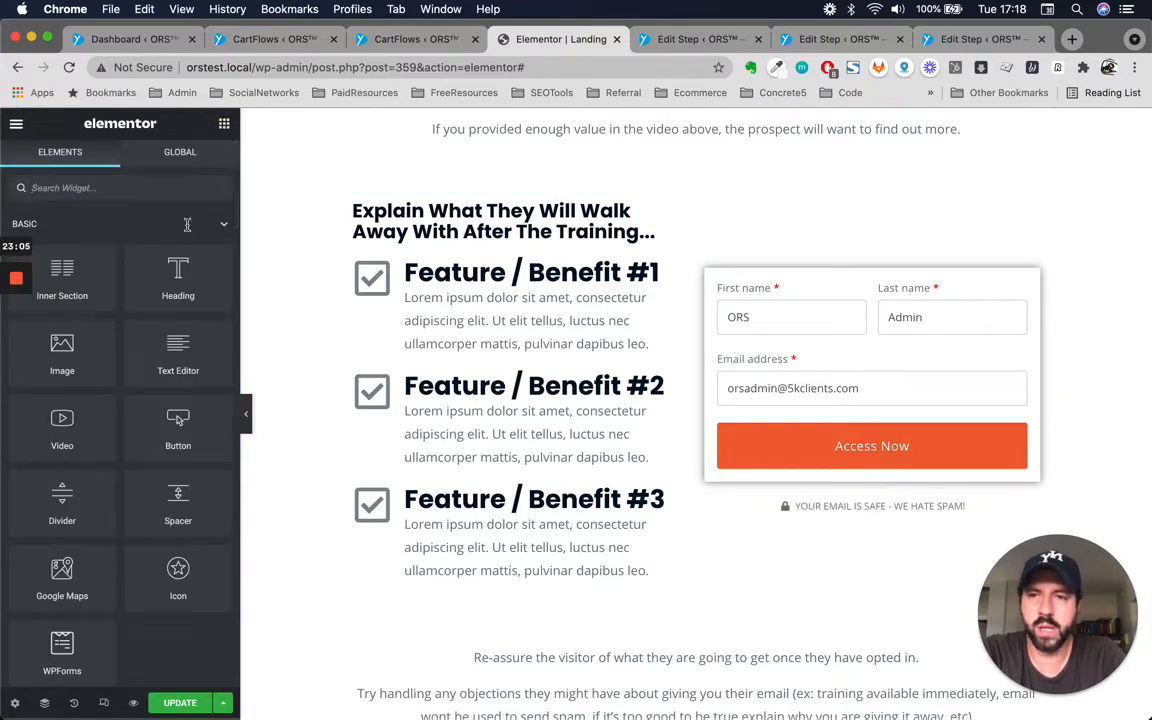
scroll(160, 300, down, 5)
scroll(156, 339, up, 5)
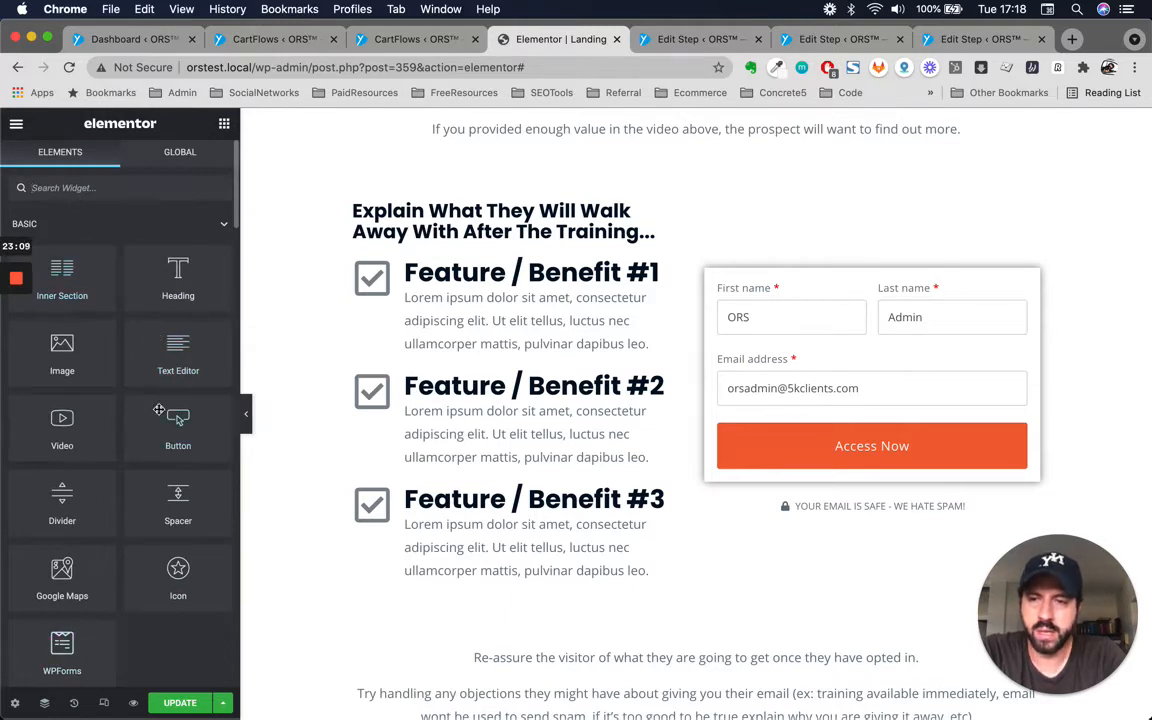
scroll(159, 410, down, 5)
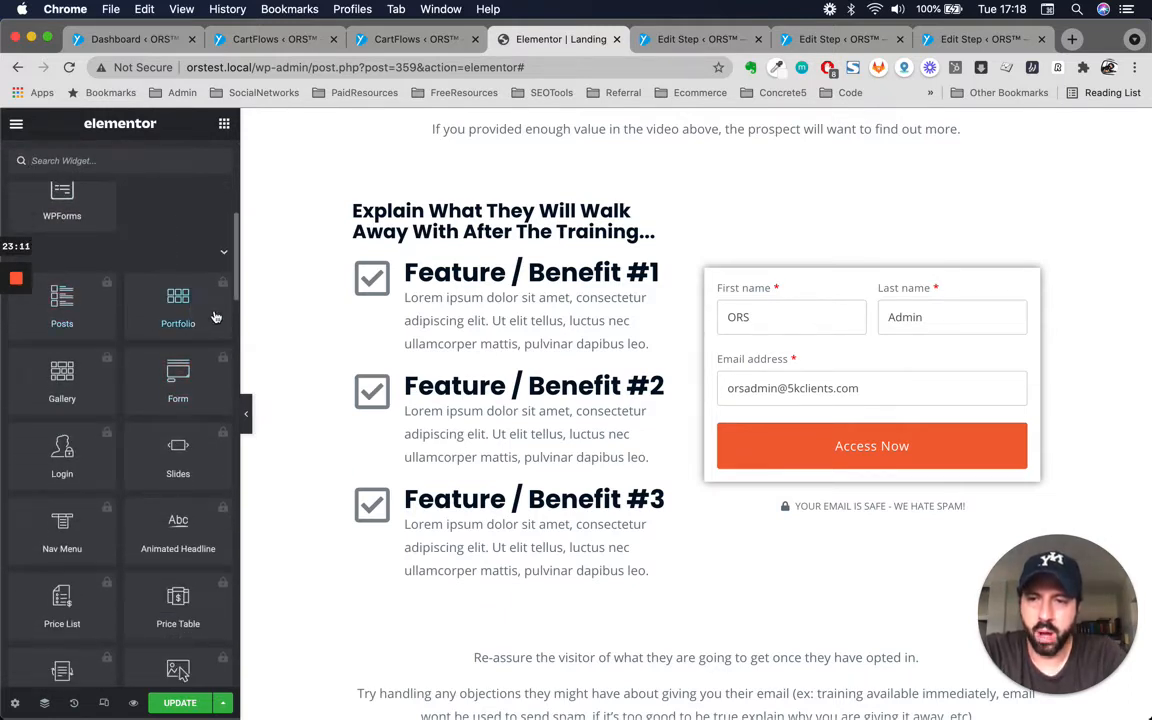
click(213, 317)
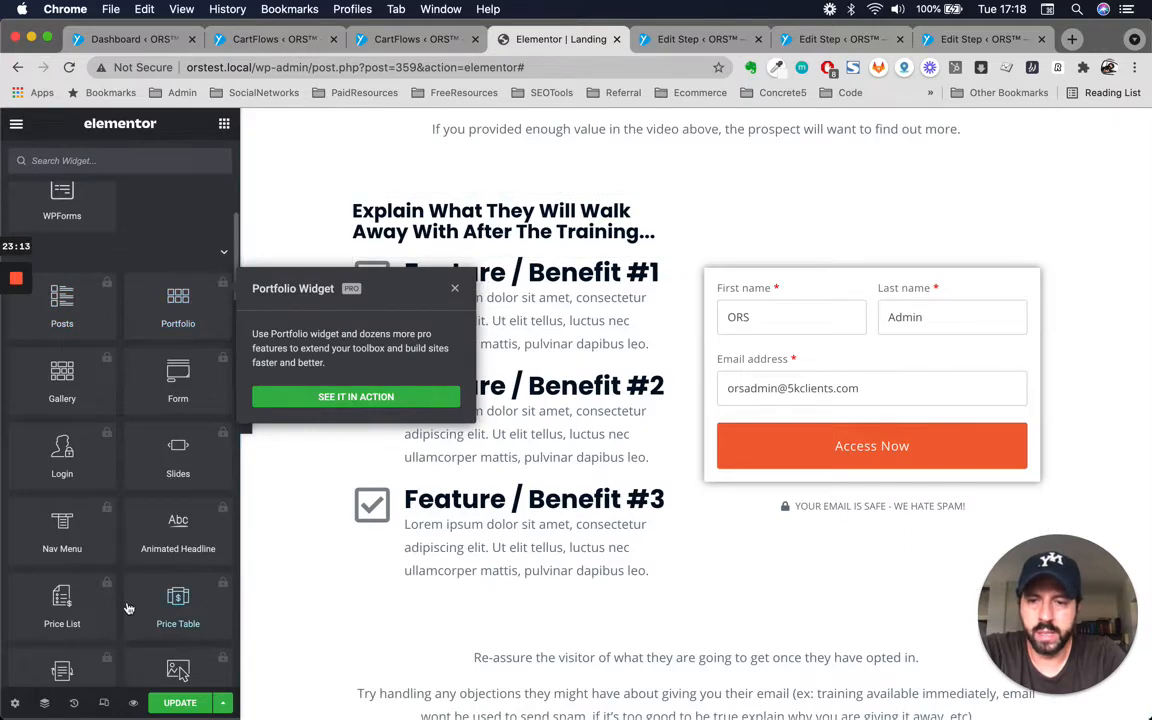
click(455, 291)
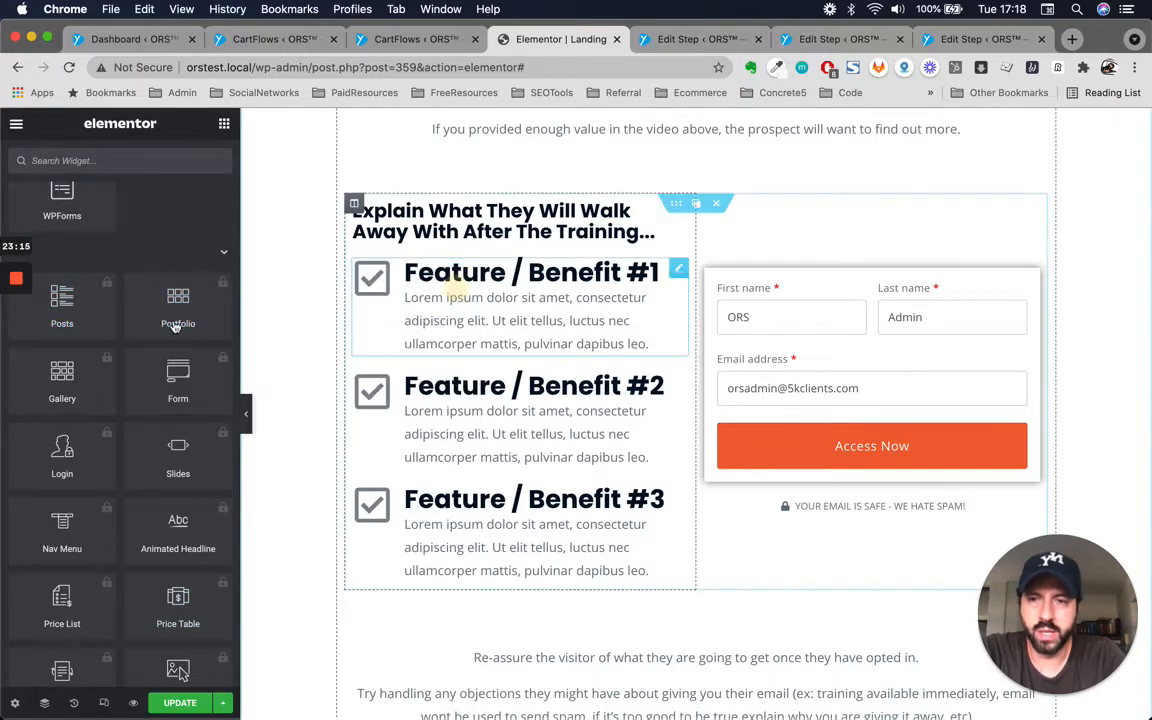
scroll(150, 340, down, 5)
scroll(150, 335, up, 10)
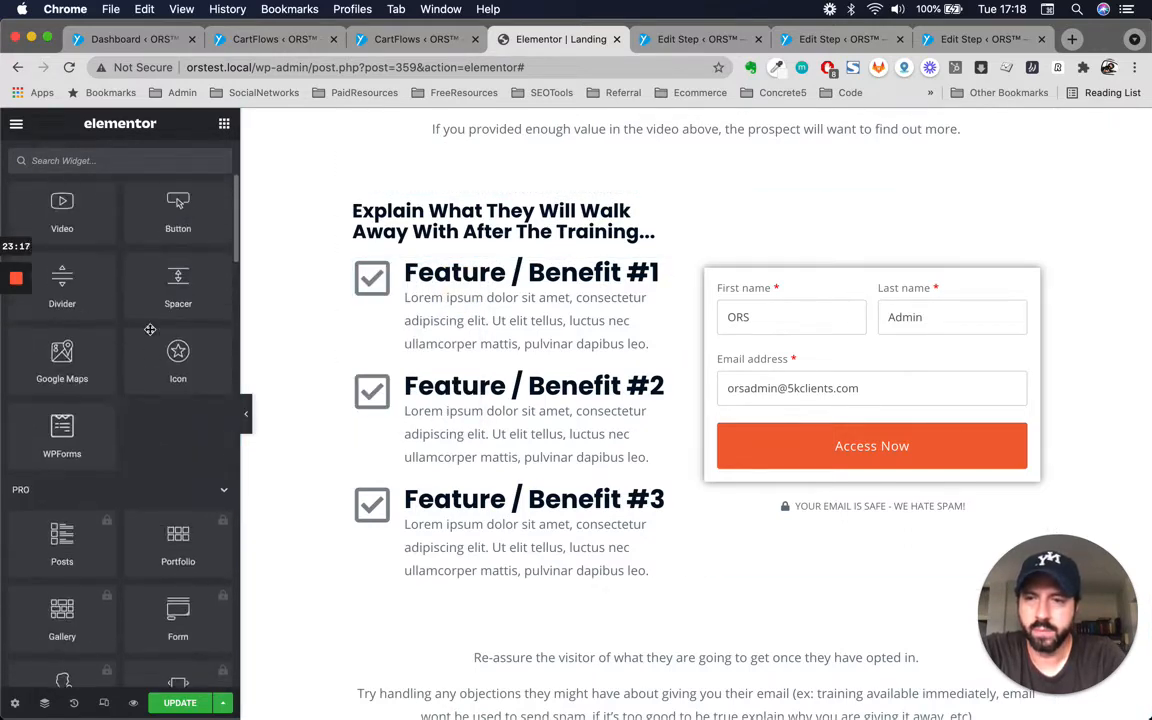
Collapse the Pro widget category and browse the General widgets.
scroll(150, 335, down, 6)
scroll(150, 335, up, 1)
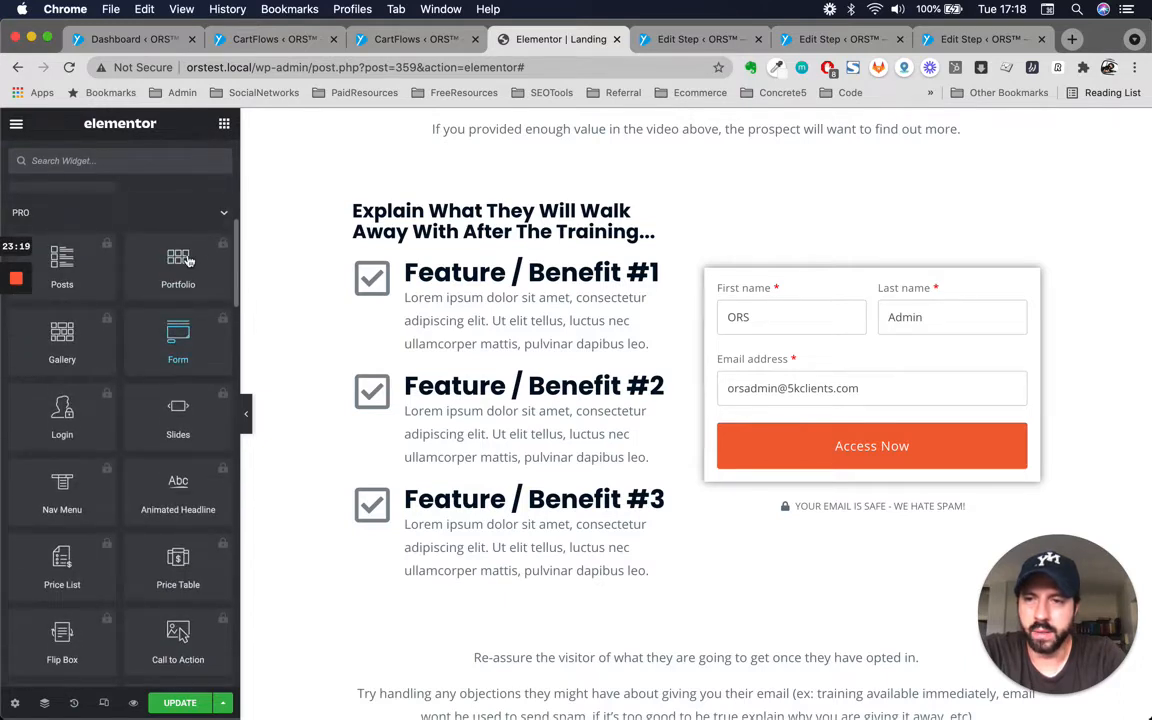
click(225, 216)
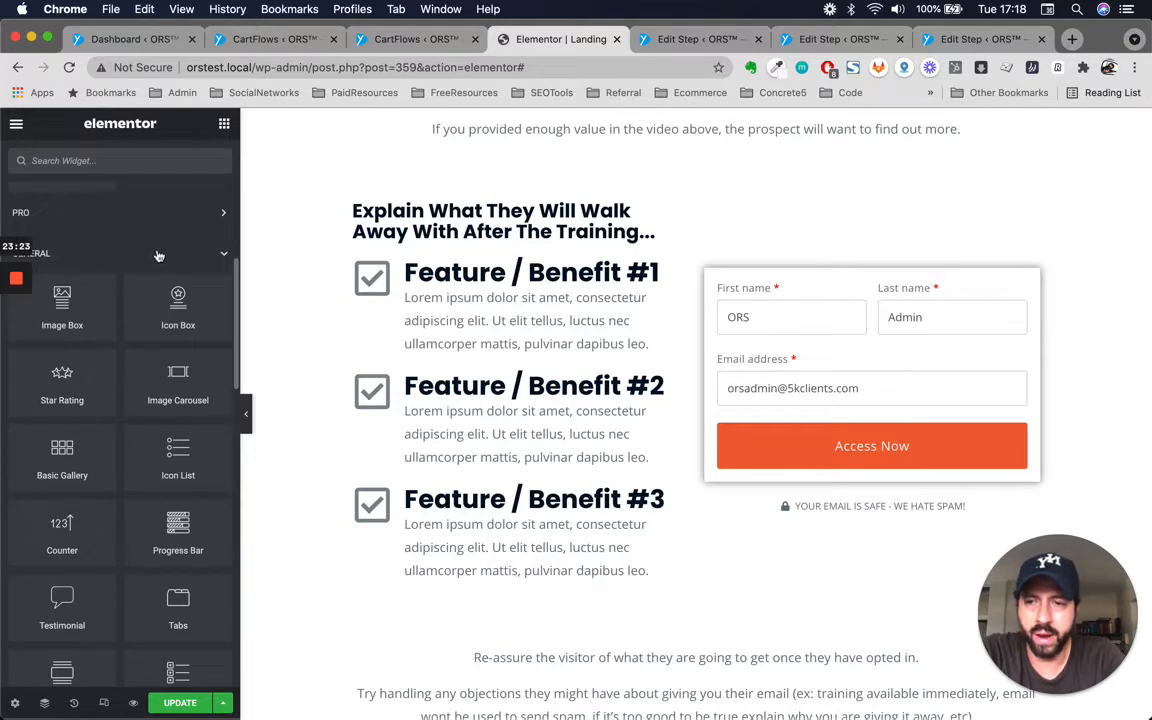
scroll(125, 433, down, 2)
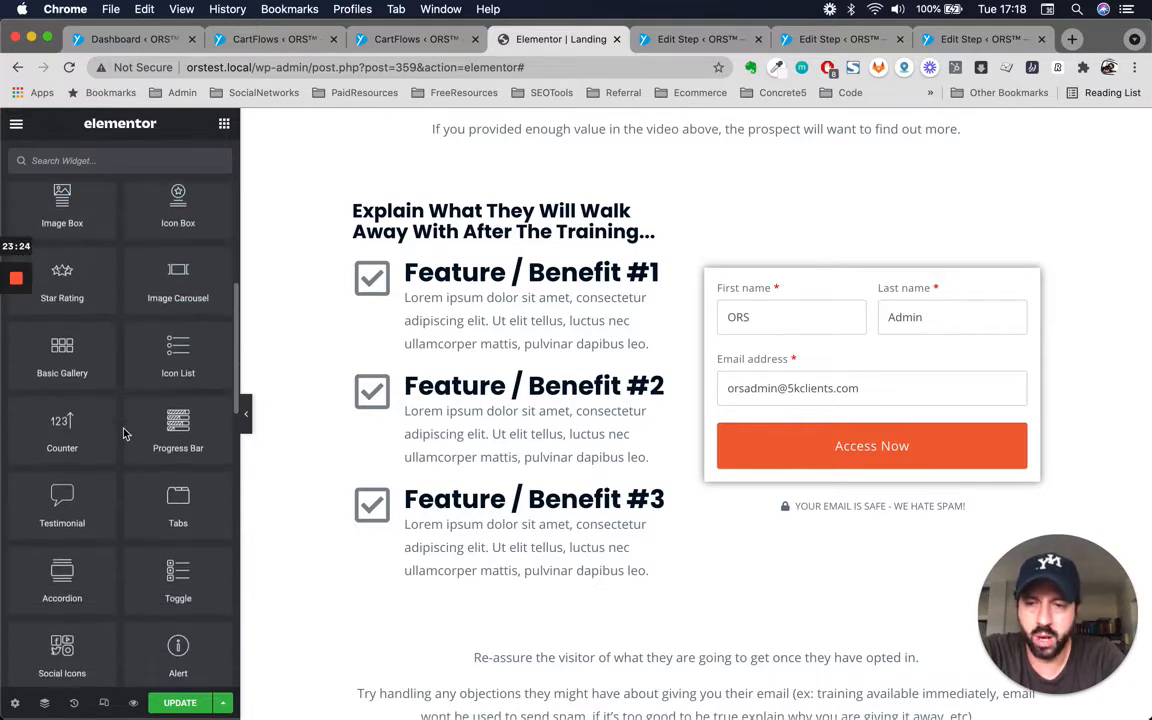
Select the 'Explain What They Will Walk Away...' heading, review the opt-in area, and delete the empty section below the reassurance text.
click(784, 505)
click(470, 387)
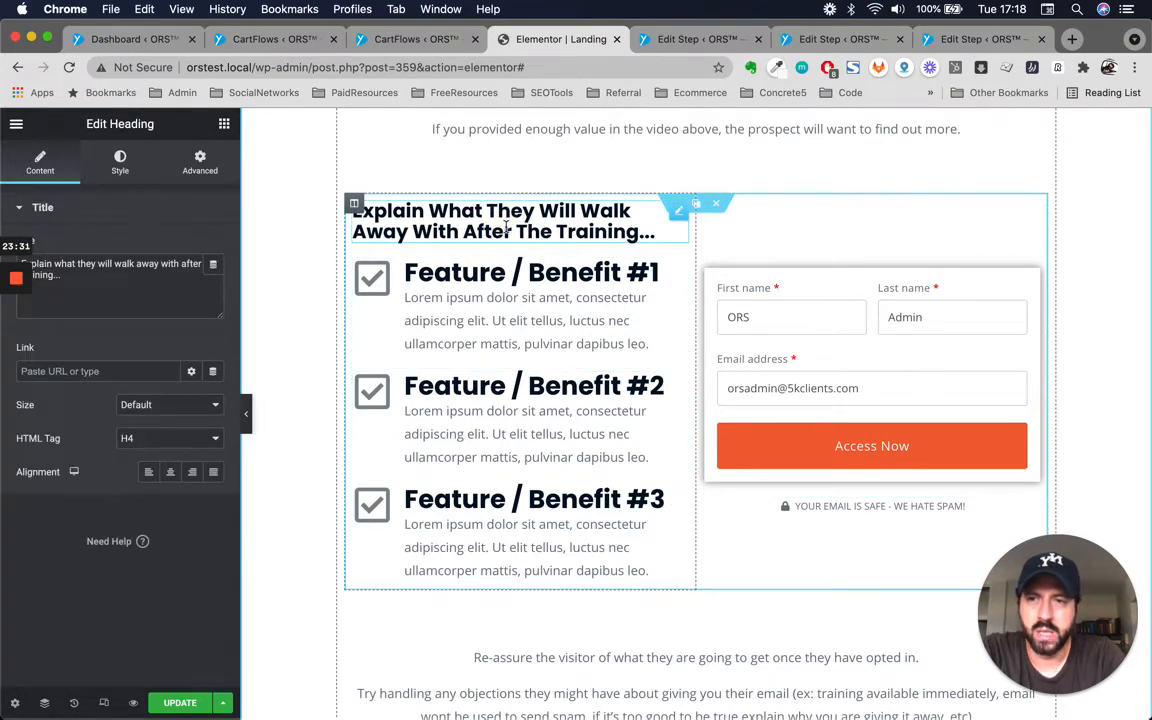
scroll(506, 227, up, 4)
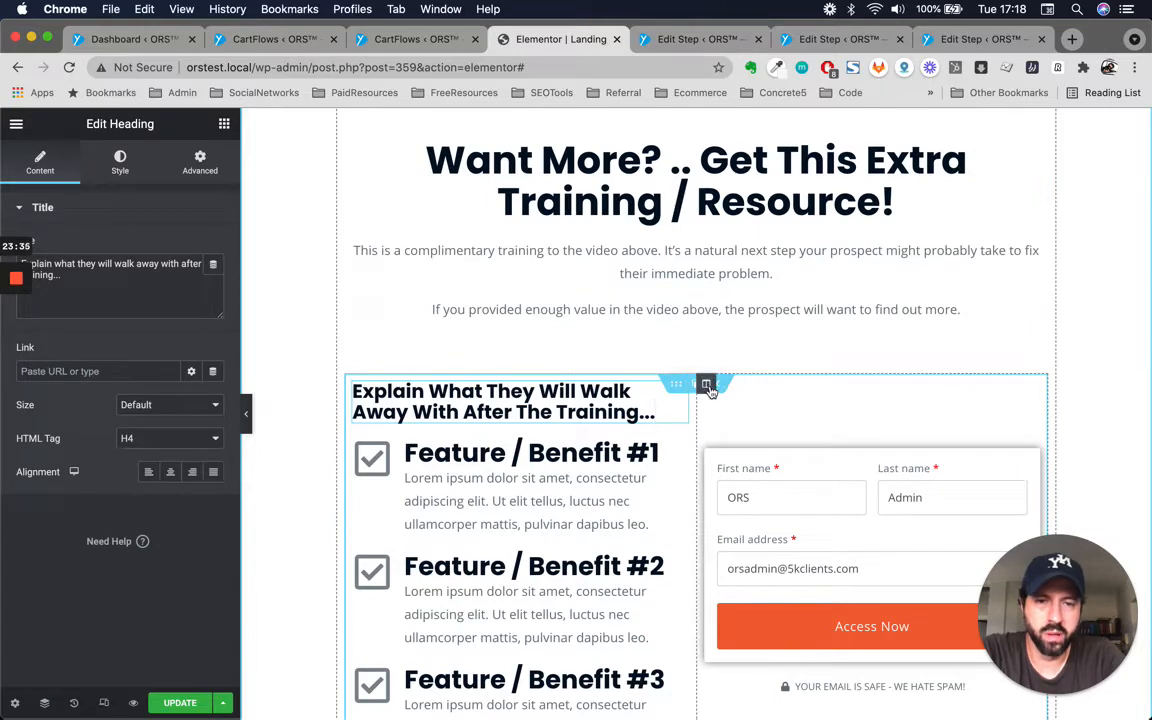
scroll(712, 380, down, 4)
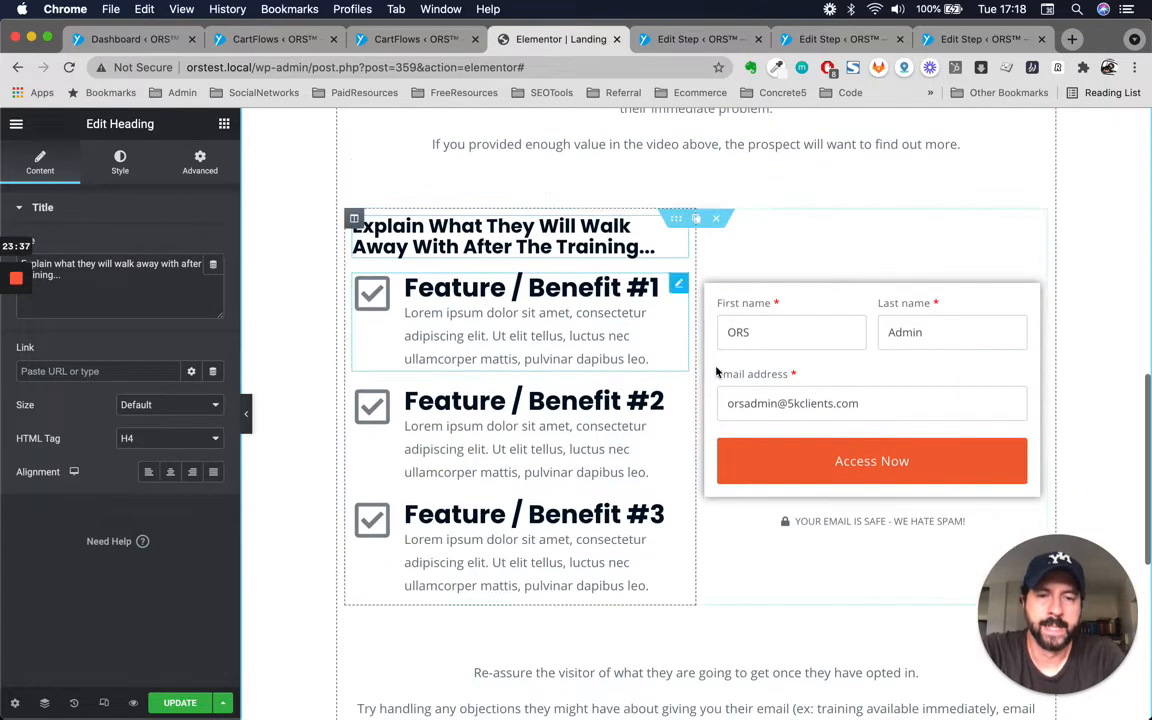
scroll(716, 372, down, 5)
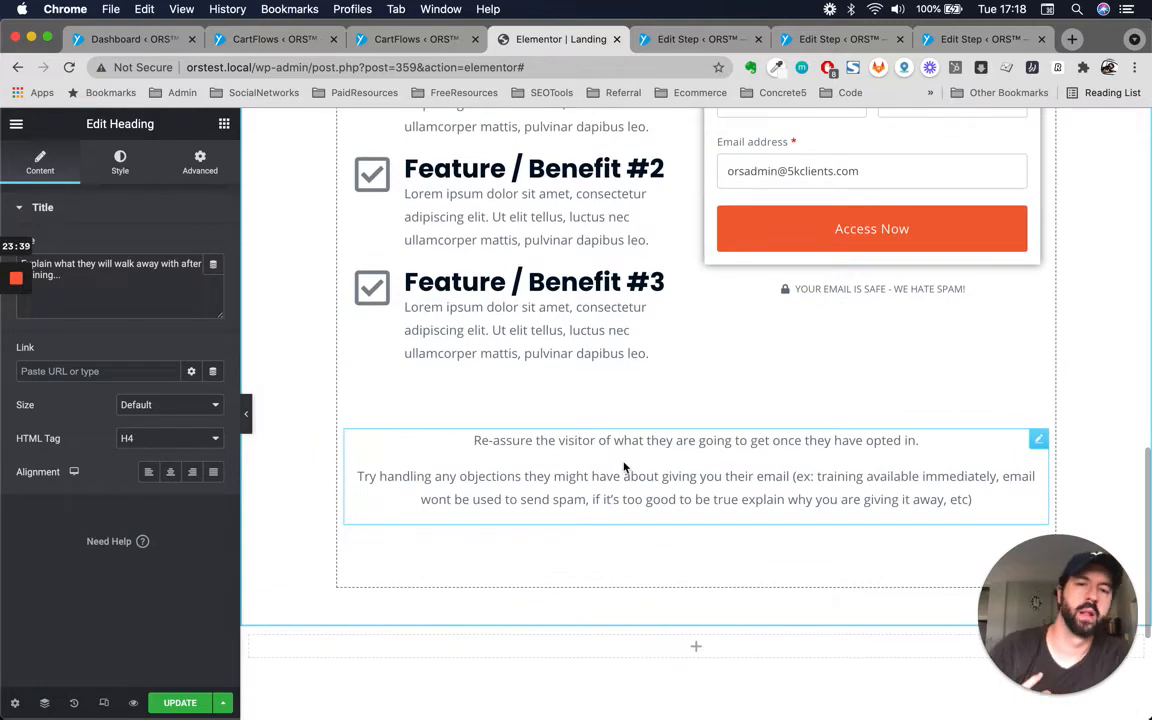
scroll(655, 515, up, 5)
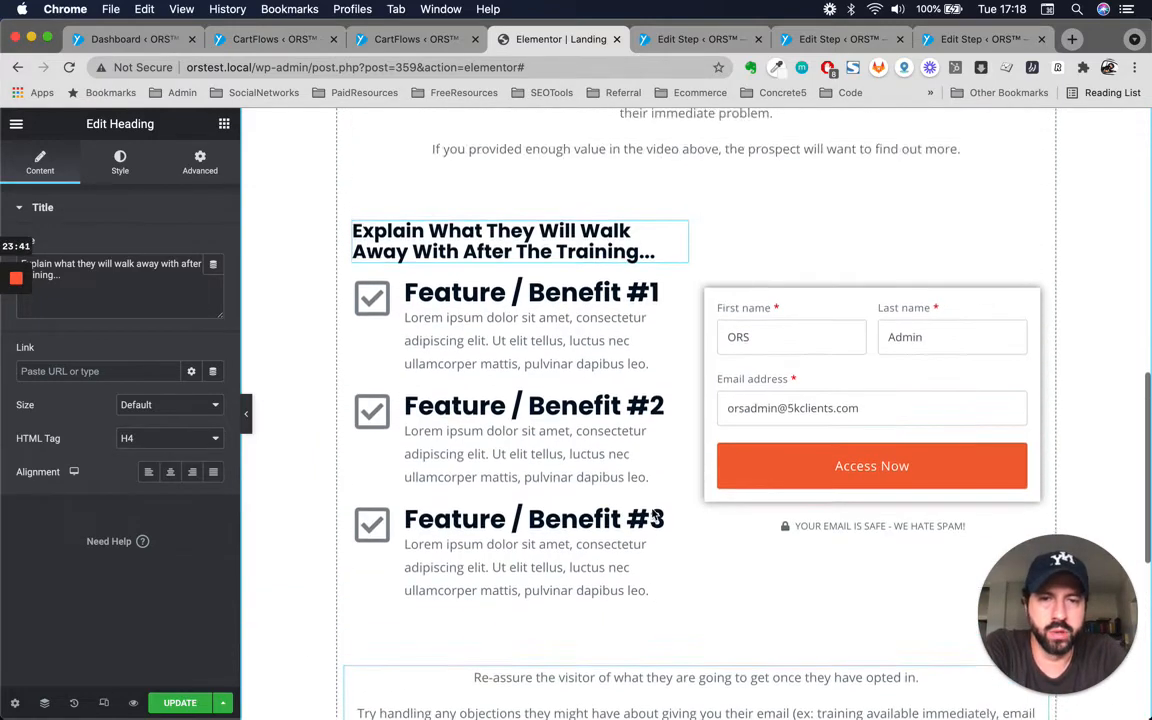
scroll(655, 515, down, 8)
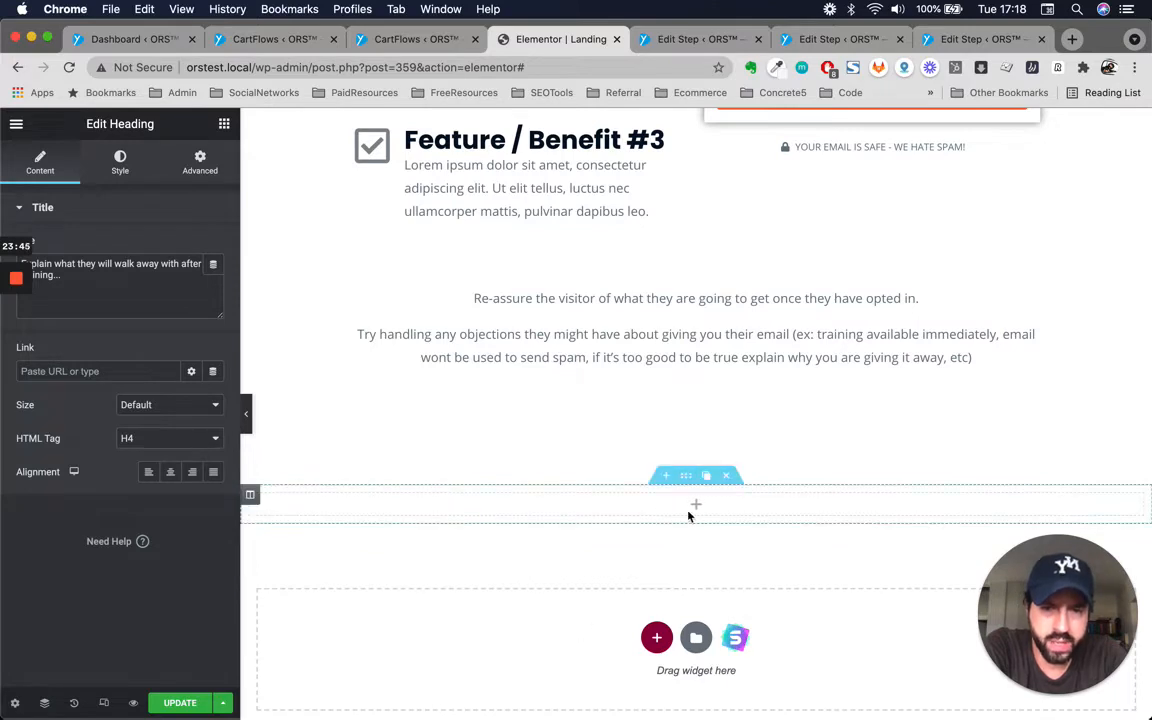
click(730, 478)
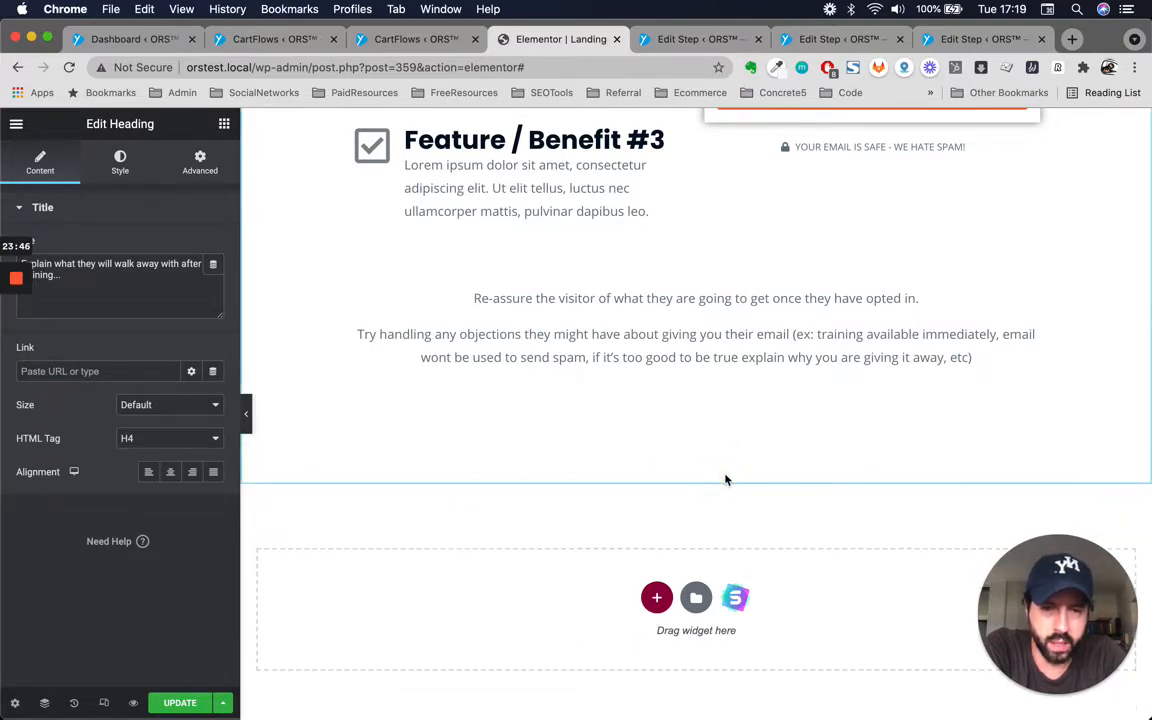
Add a three-column section below and paste a copy of the Feature / Benefit #1 icon box into its first column.
click(656, 597)
scroll(664, 610, down, 2)
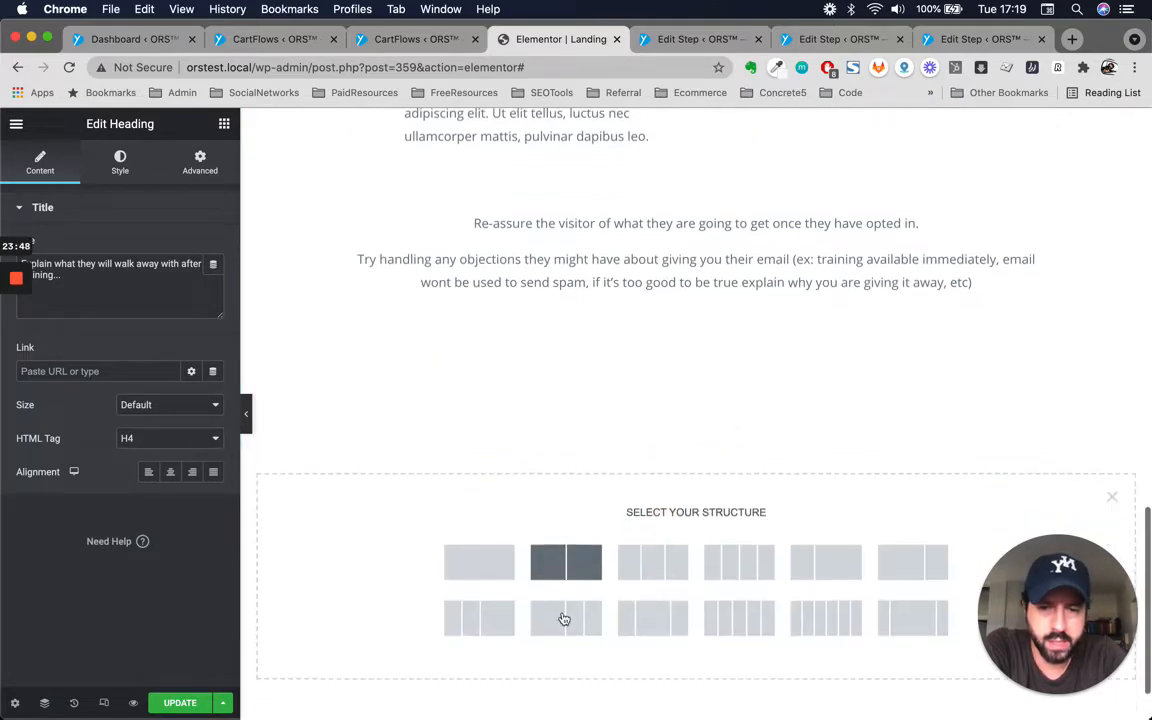
click(650, 535)
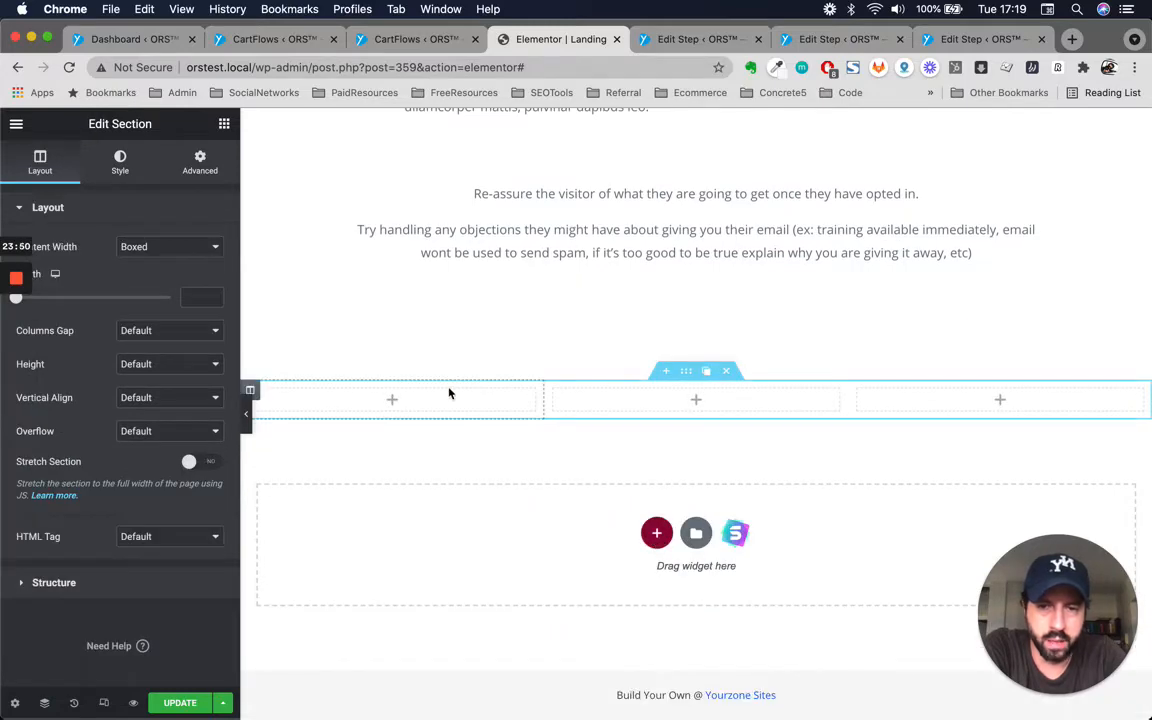
scroll(571, 339, up, 4)
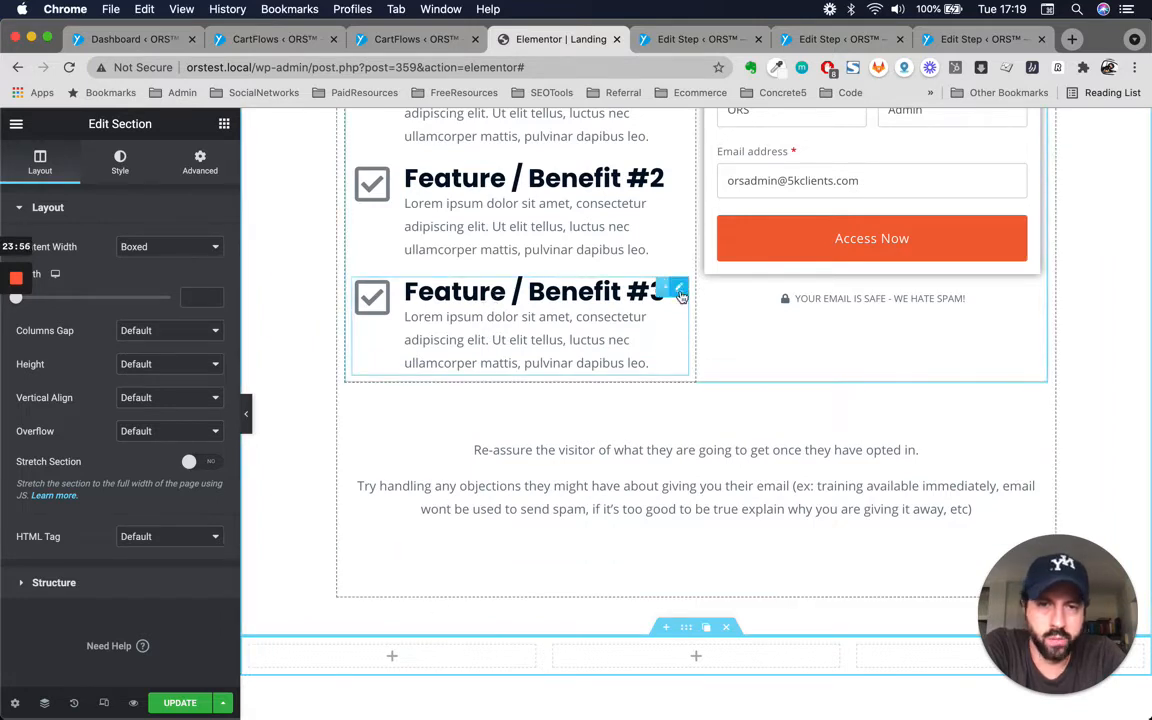
scroll(680, 290, up, 2)
right_click(679, 177)
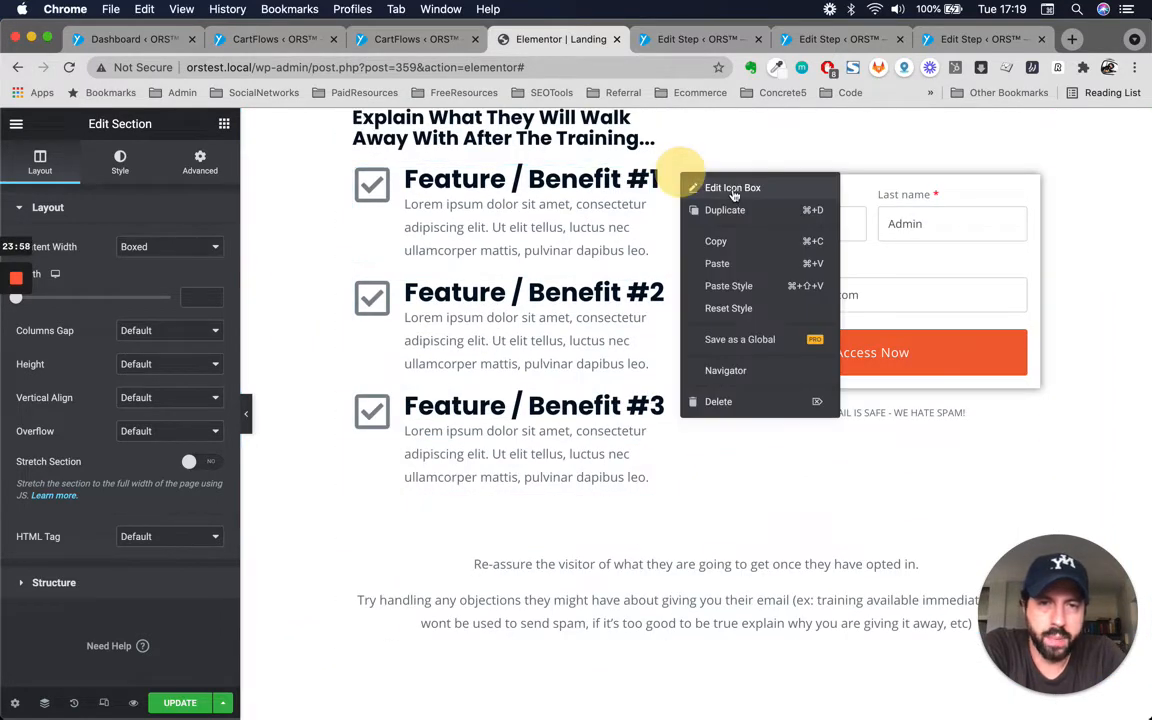
click(699, 239)
scroll(430, 584, down, 4)
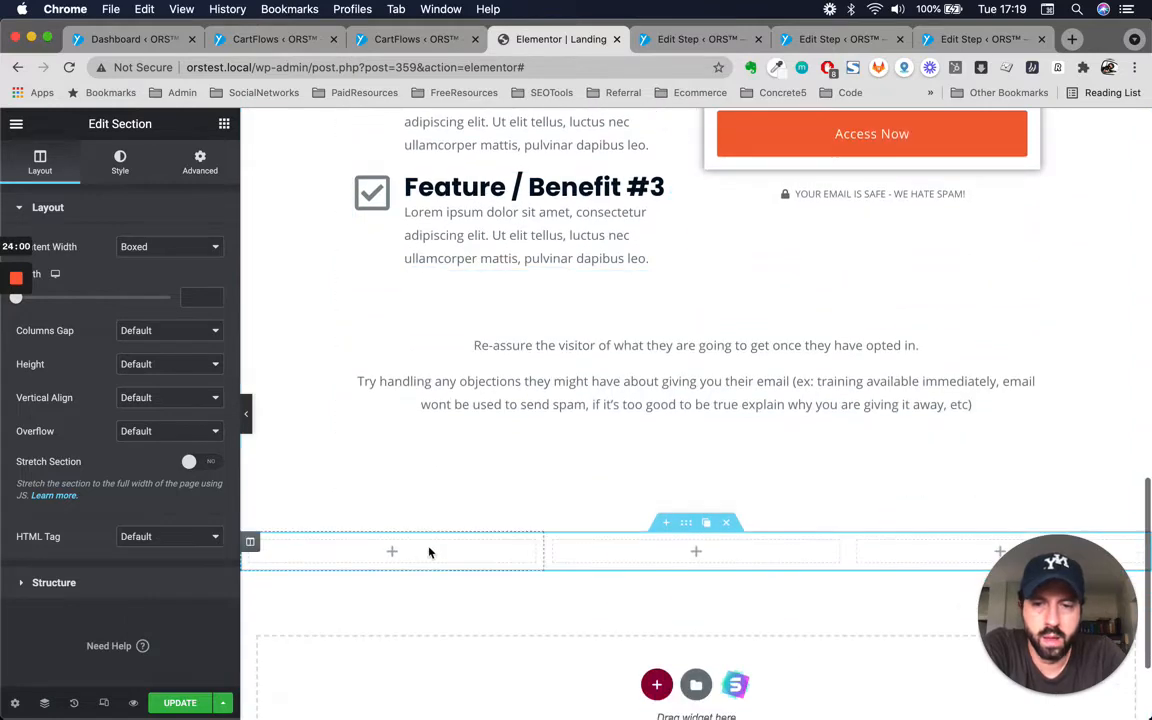
right_click(429, 550)
click(503, 597)
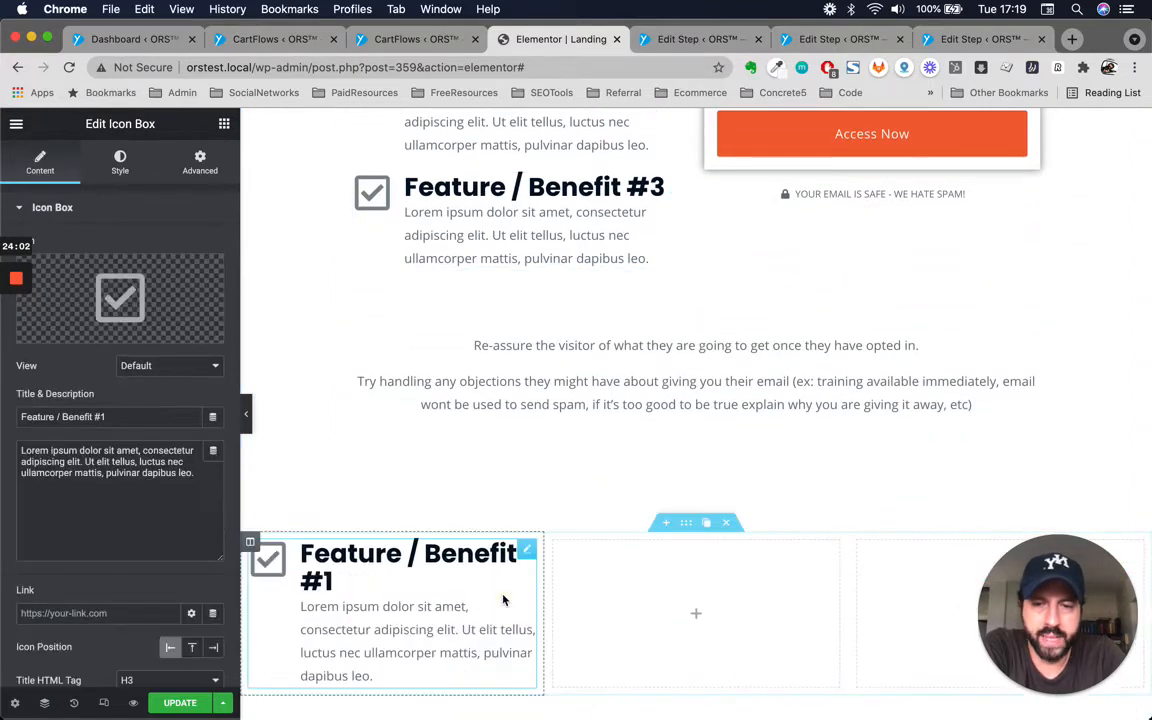
Set the pasted icon box's icon position to top.
scroll(437, 612, down, 1)
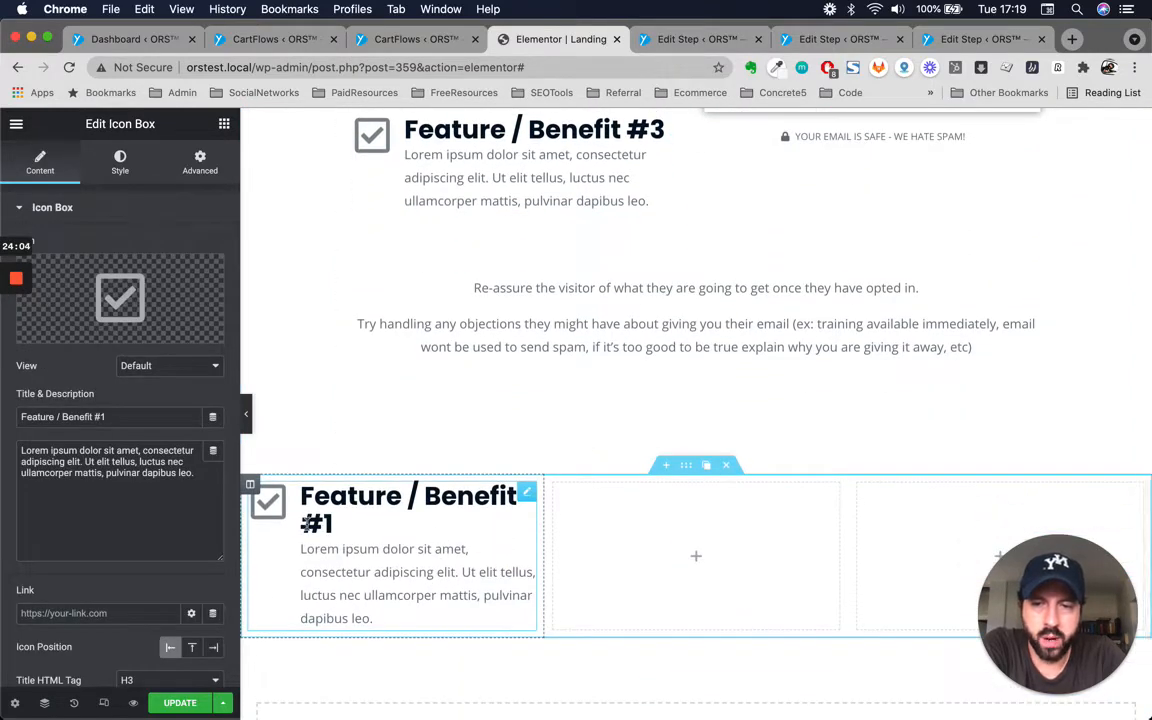
scroll(95, 430, down, 2)
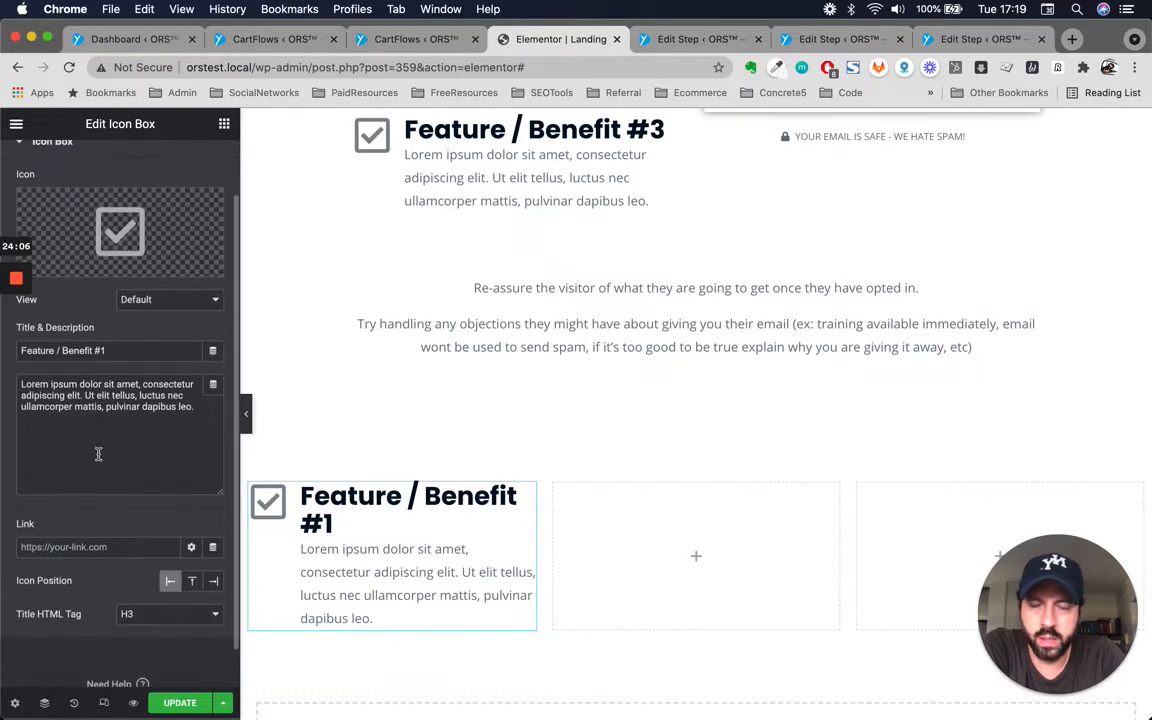
click(193, 582)
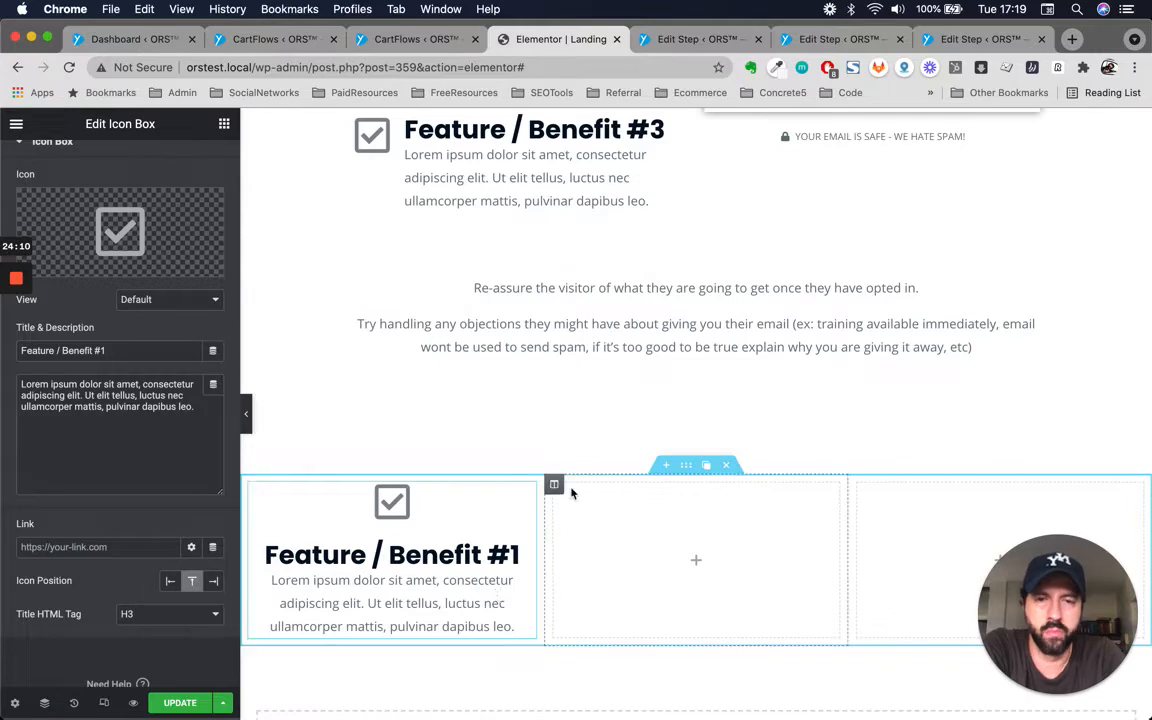
Select the pasted box's title inline, then delete the new three-column section.
scroll(571, 490, up, 3)
scroll(571, 493, down, 3)
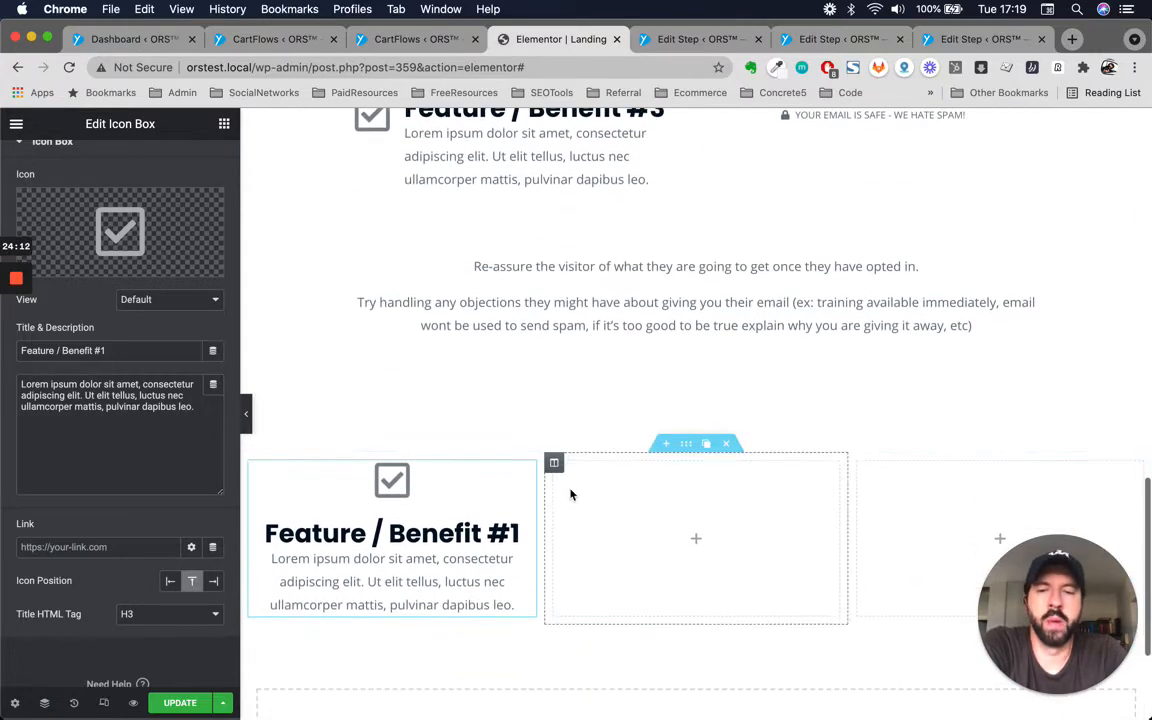
scroll(500, 380, up, 8)
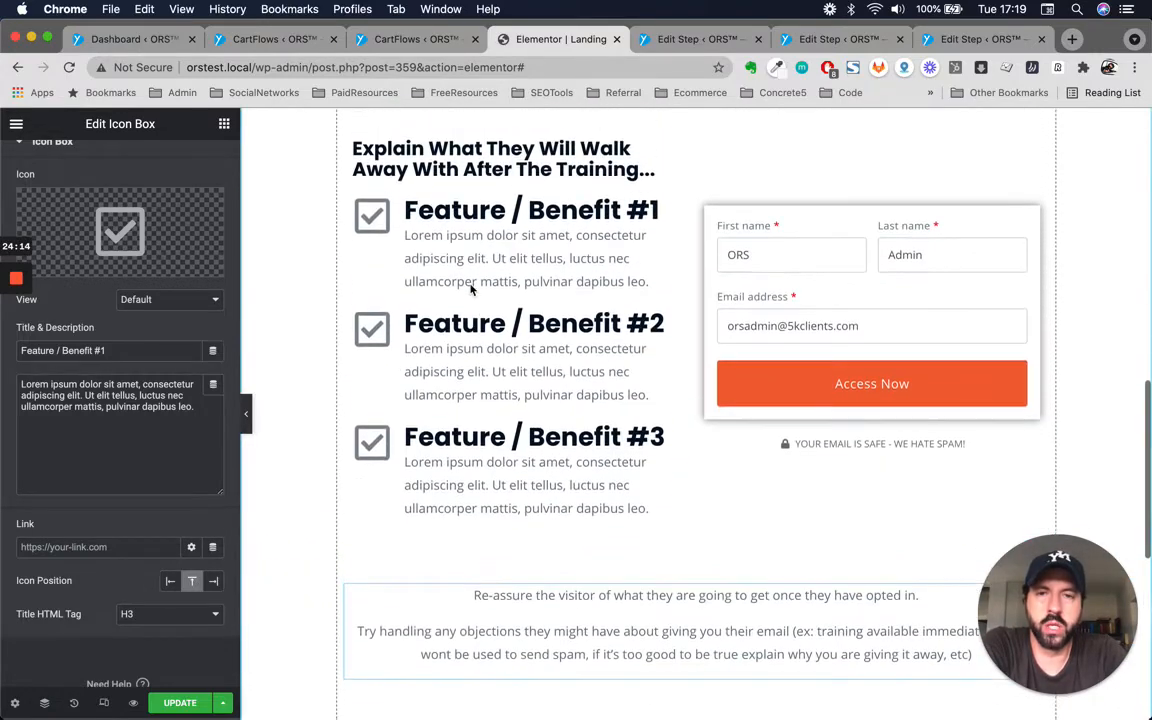
scroll(560, 460, down, 6)
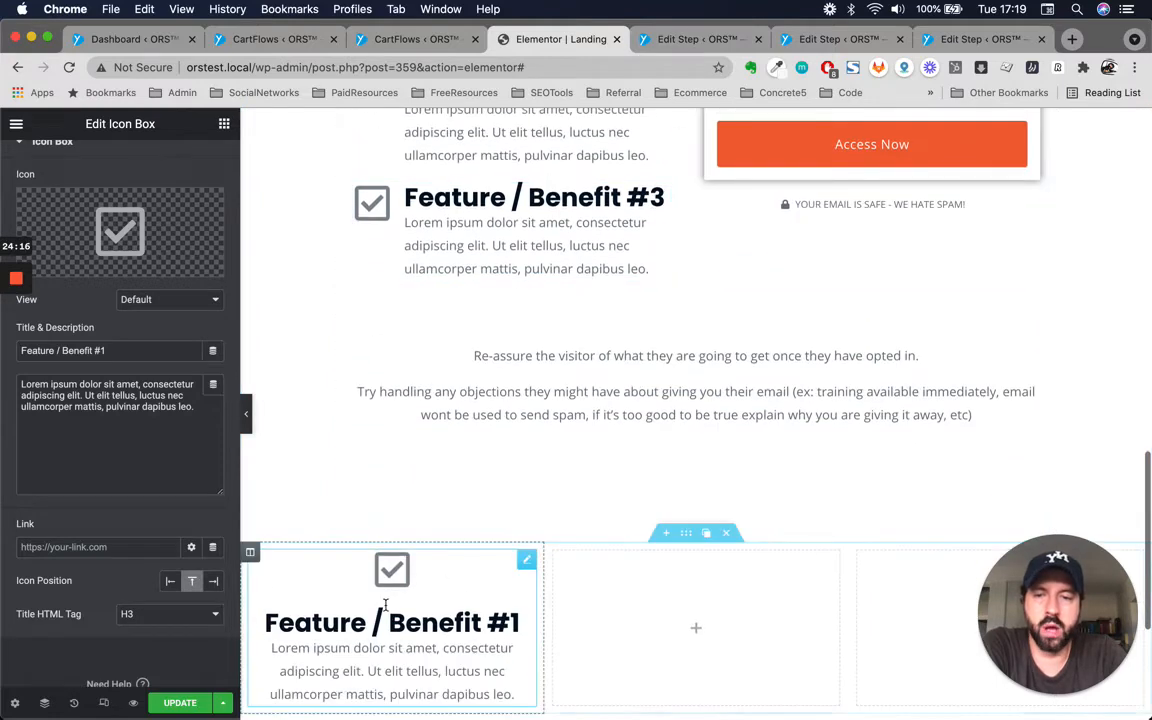
scroll(388, 605, down, 3)
triple_click(382, 503)
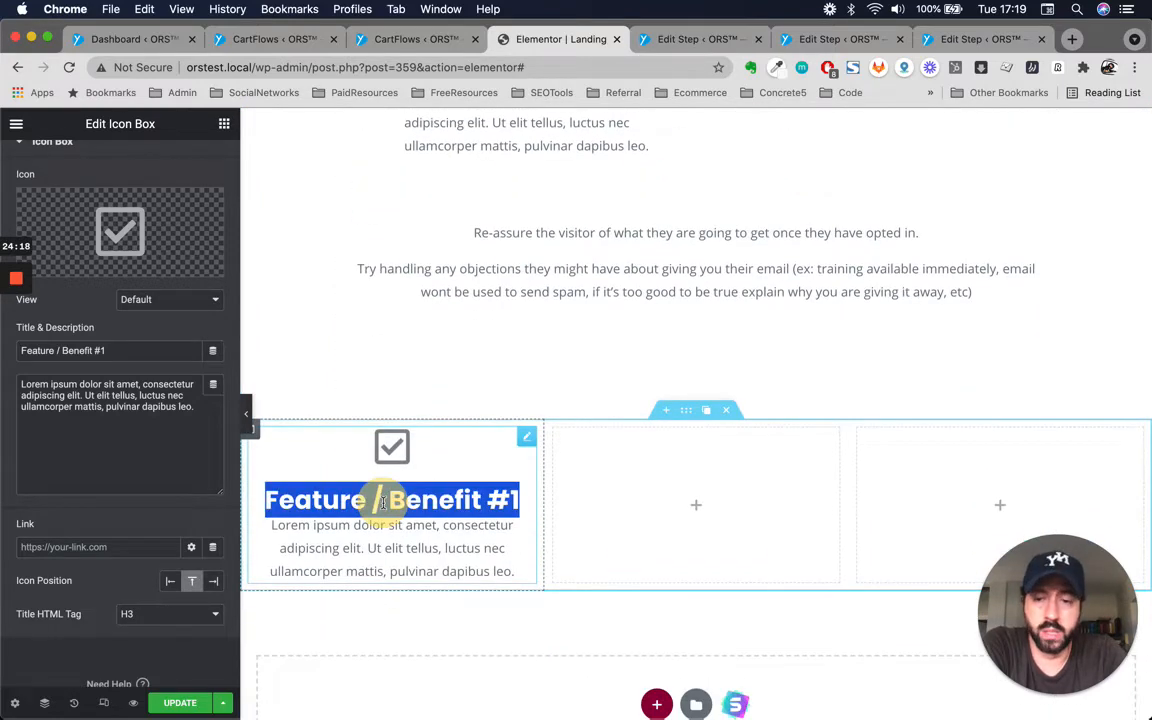
scroll(503, 280, up, 14)
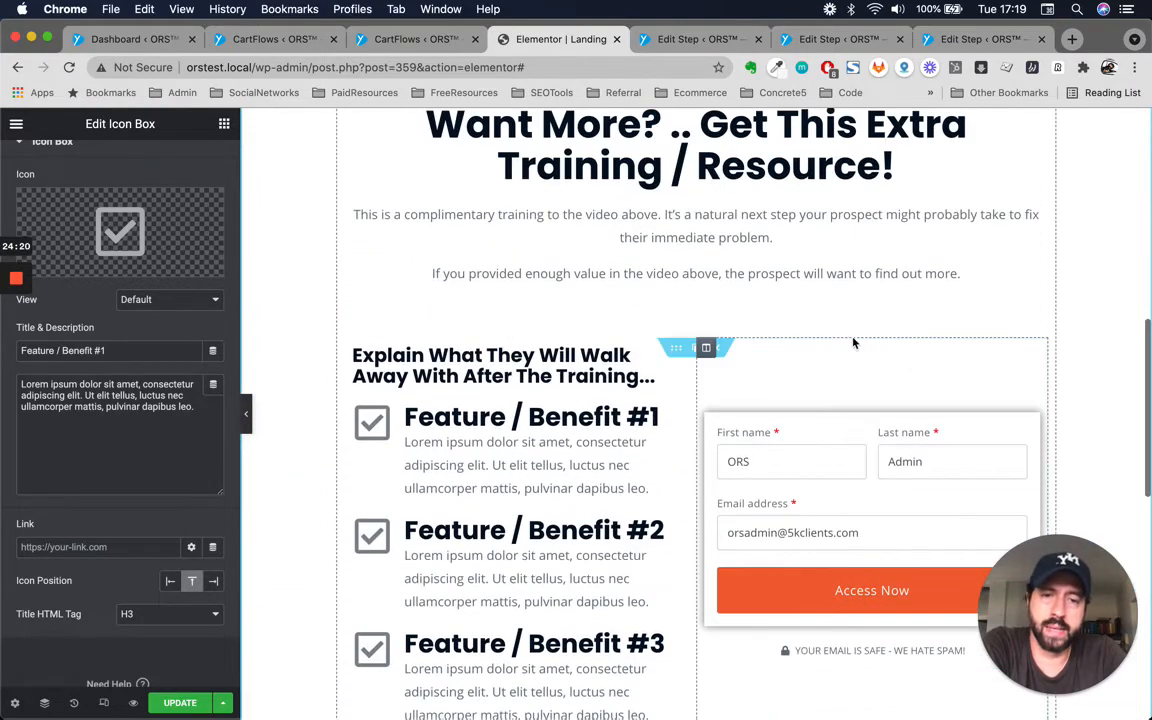
scroll(637, 379, down, 12)
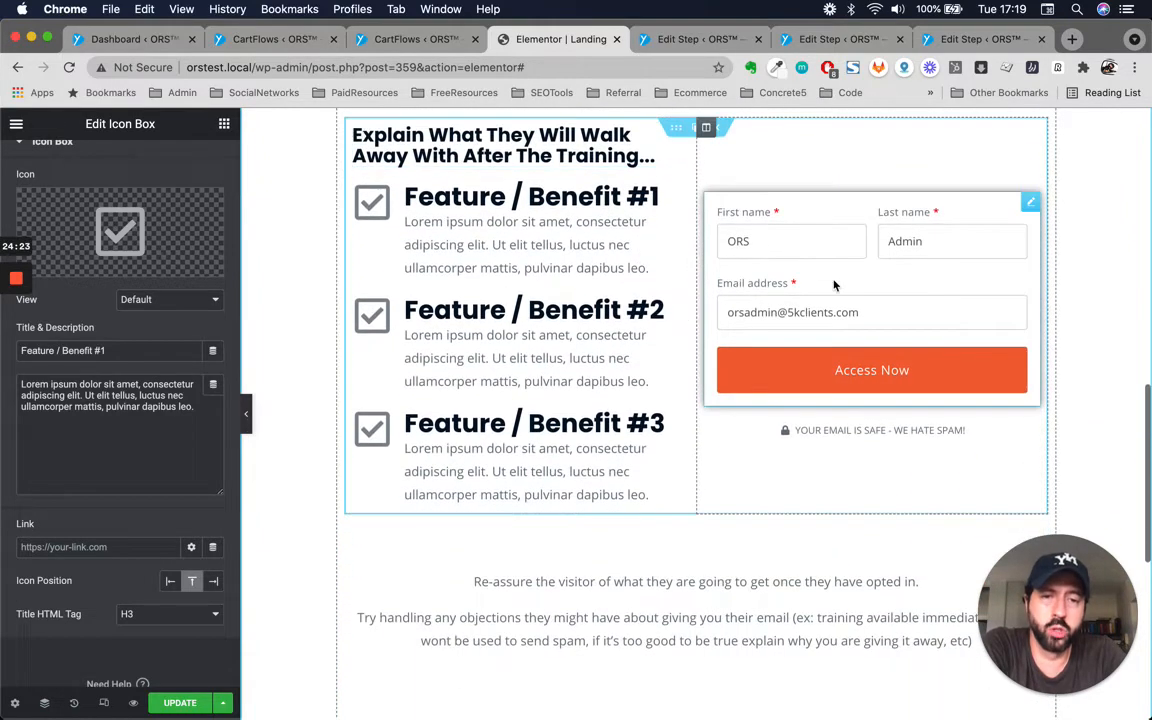
scroll(481, 570, down, 4)
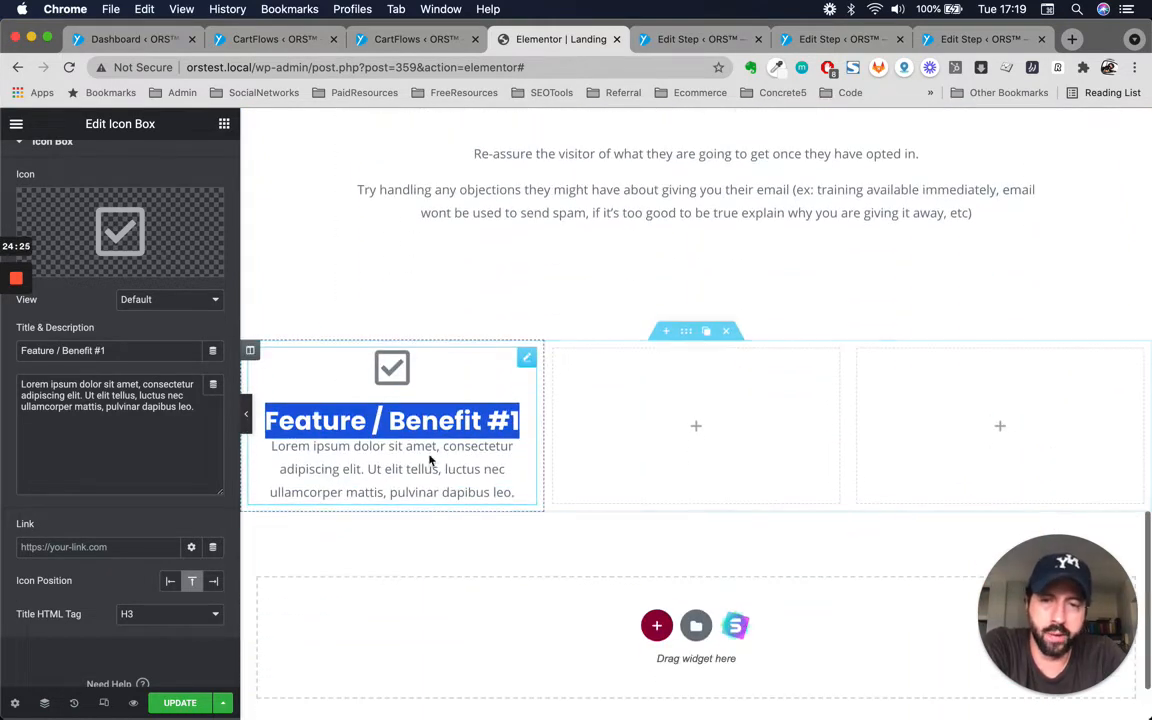
click(701, 450)
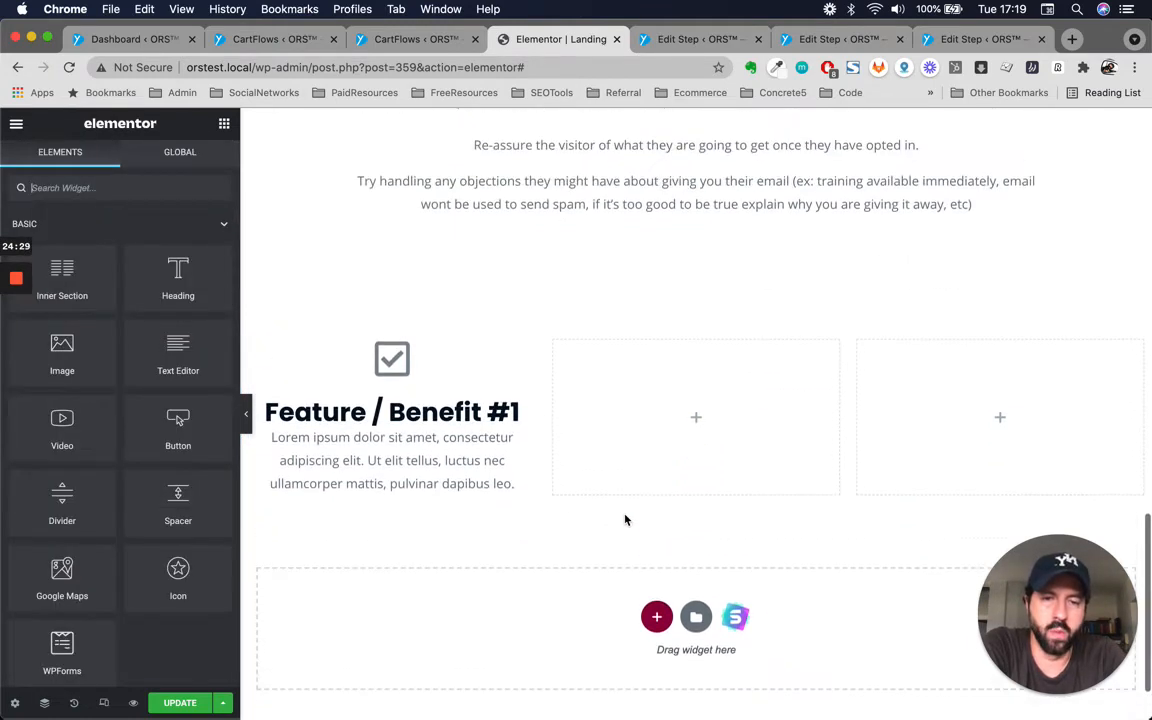
scroll(625, 519, up, 1)
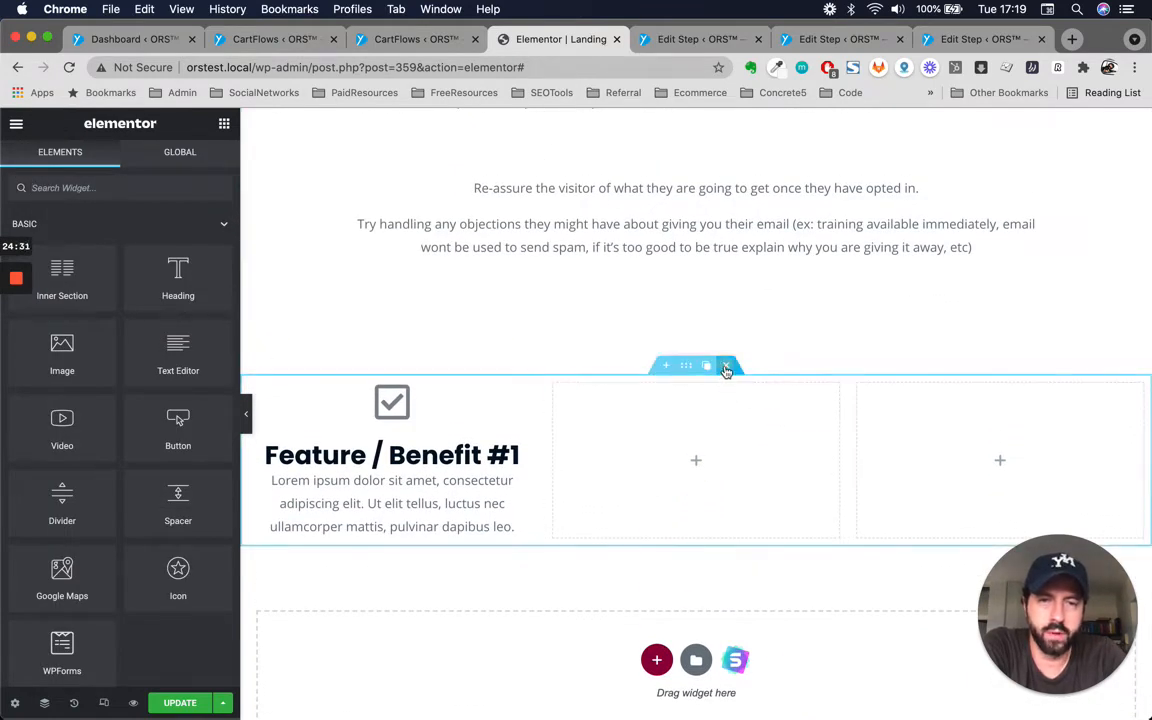
click(726, 371)
Open the opt-in form widget's style settings for editing.
scroll(726, 371, up, 15)
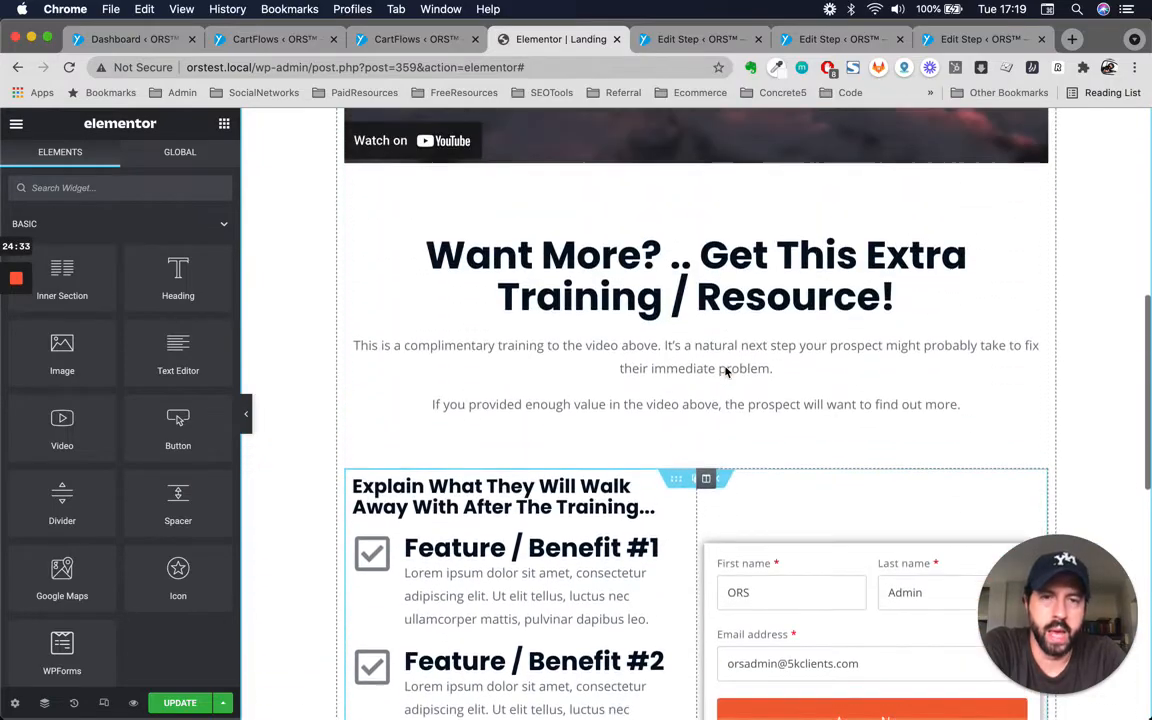
scroll(726, 371, down, 15)
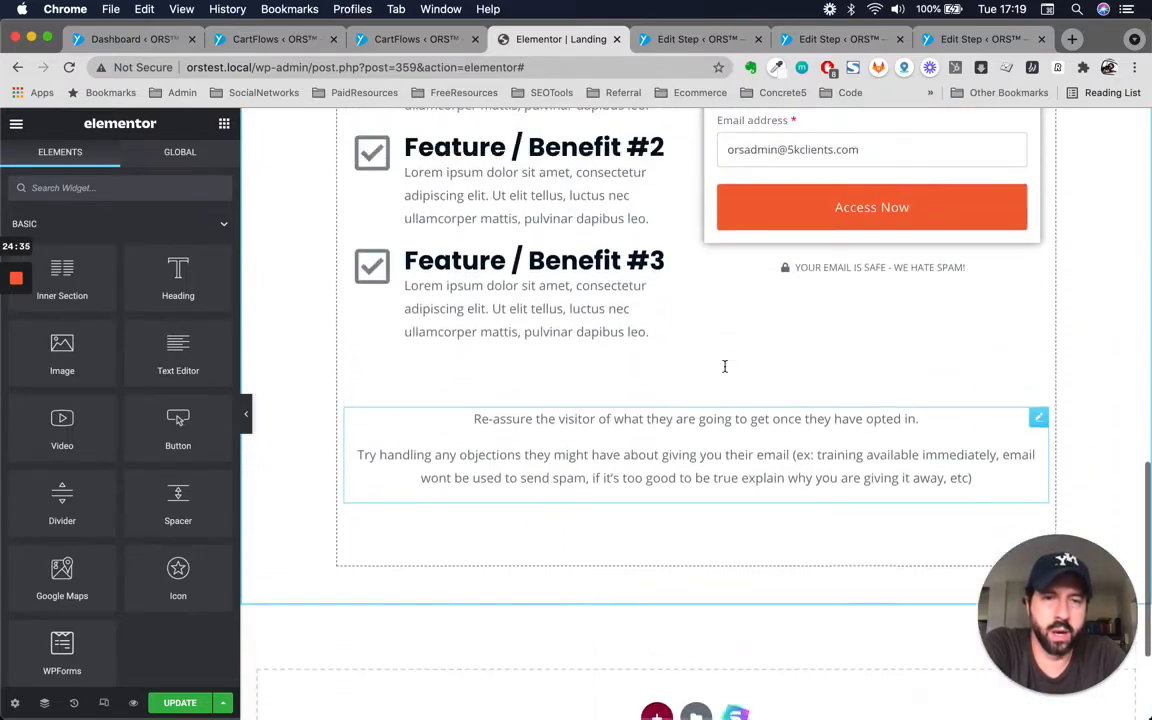
scroll(726, 371, up, 3)
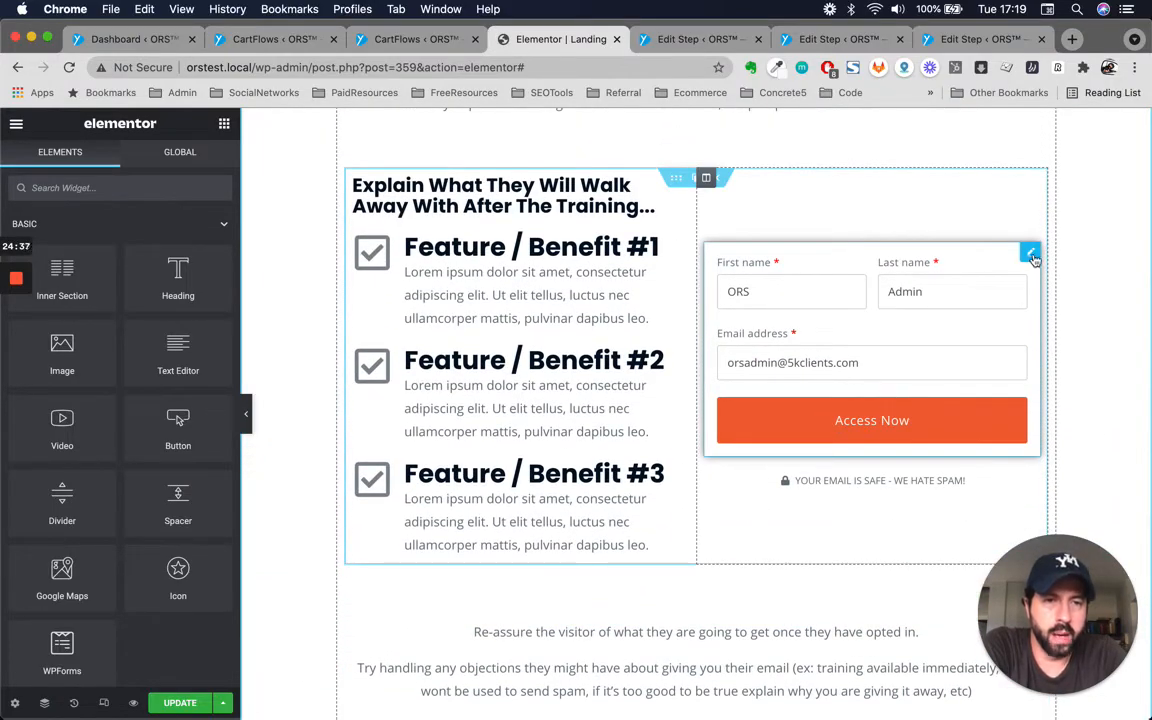
click(1032, 254)
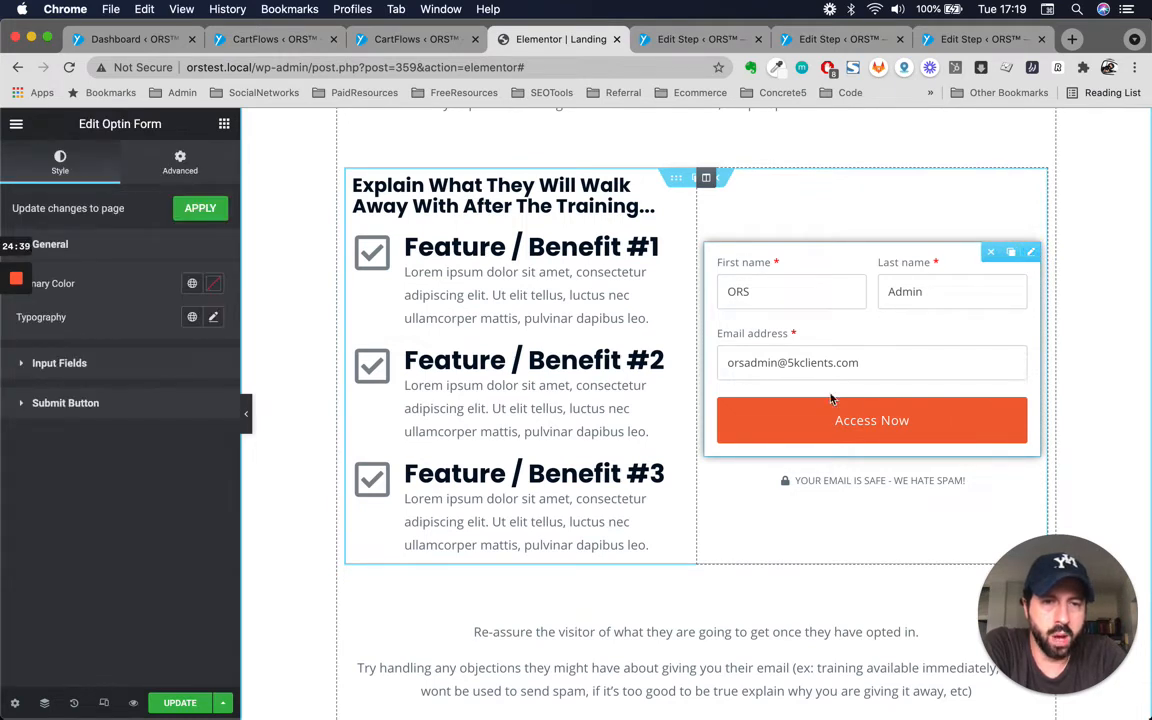
scroll(760, 290, up, 2)
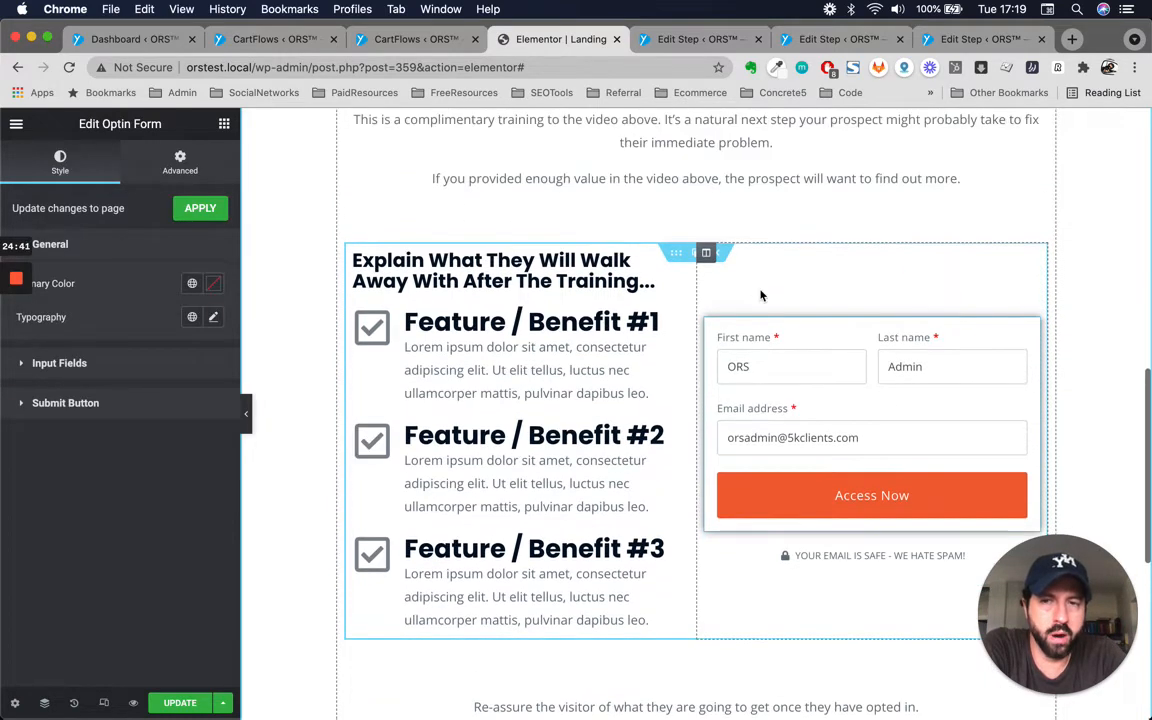
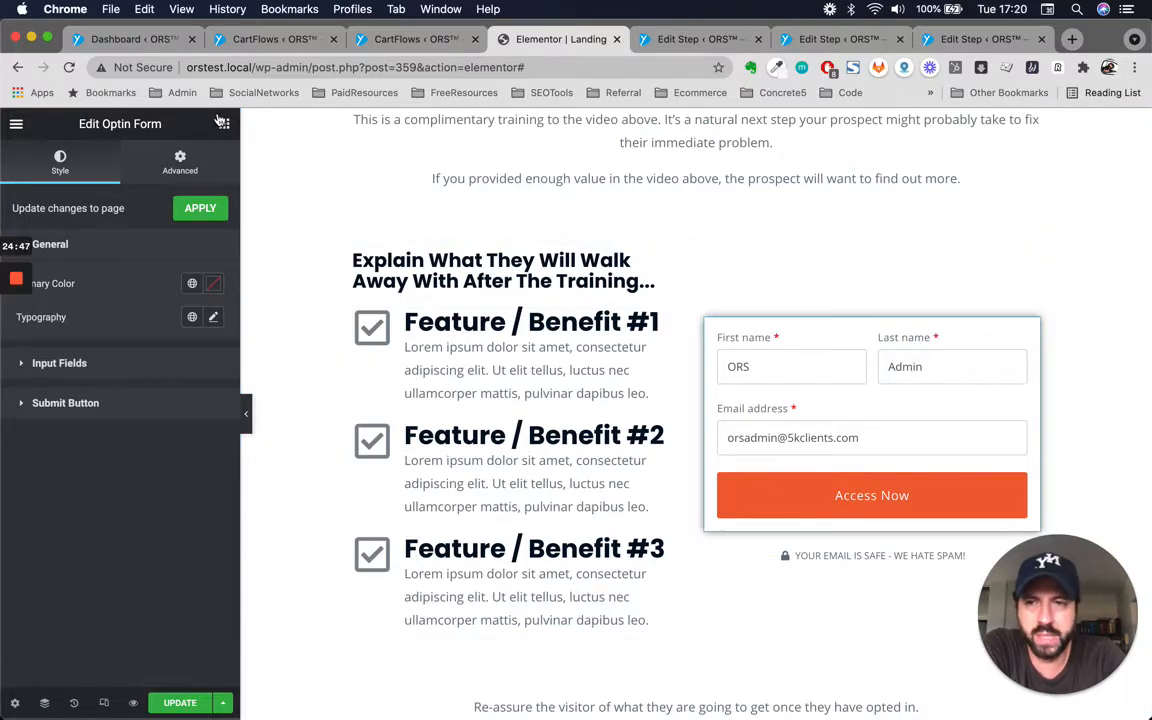
click(224, 128)
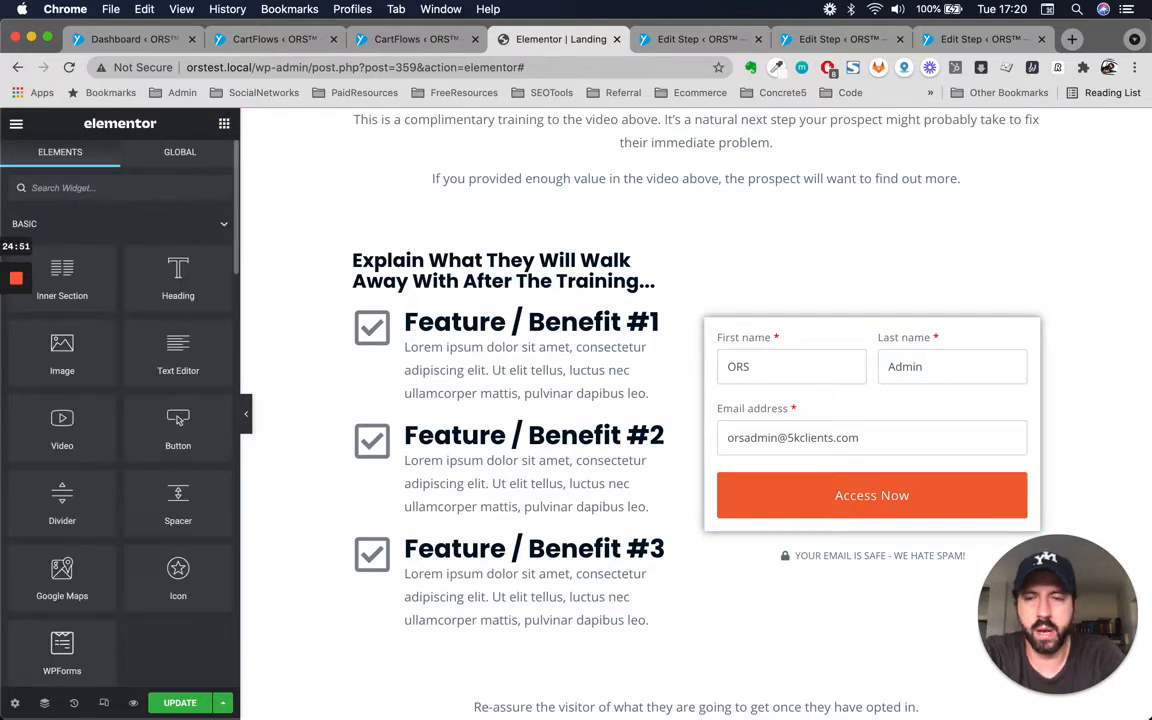
text(opt)
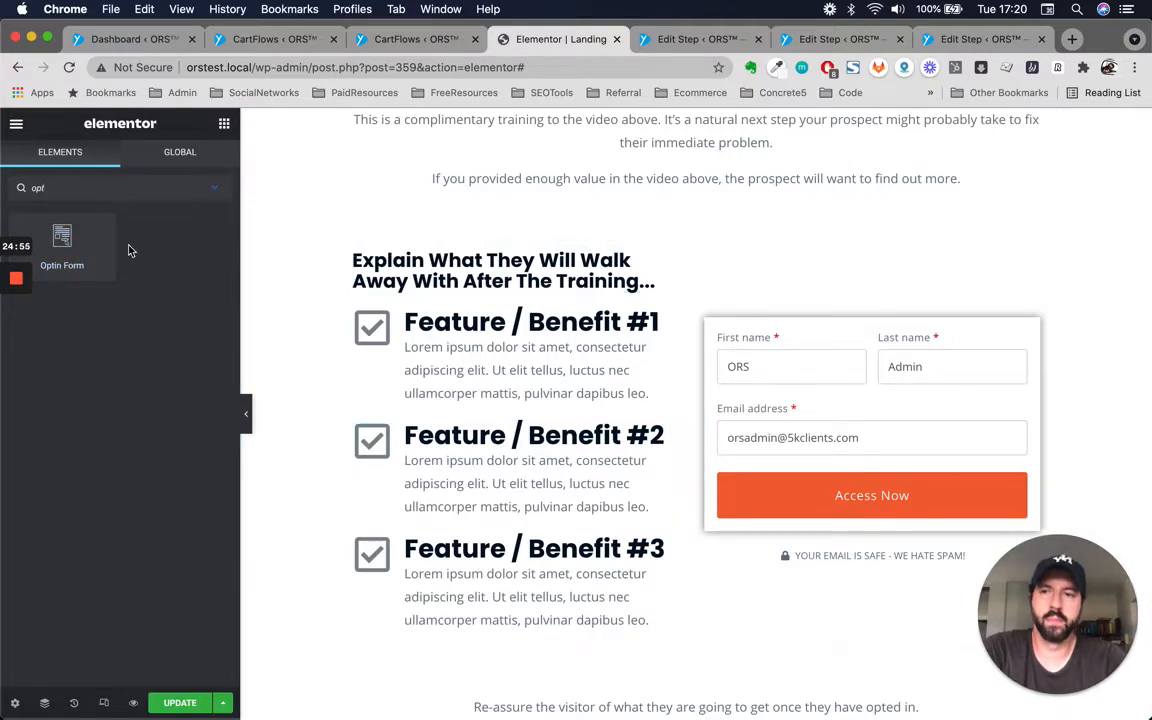
drag(62, 237, 931, 353)
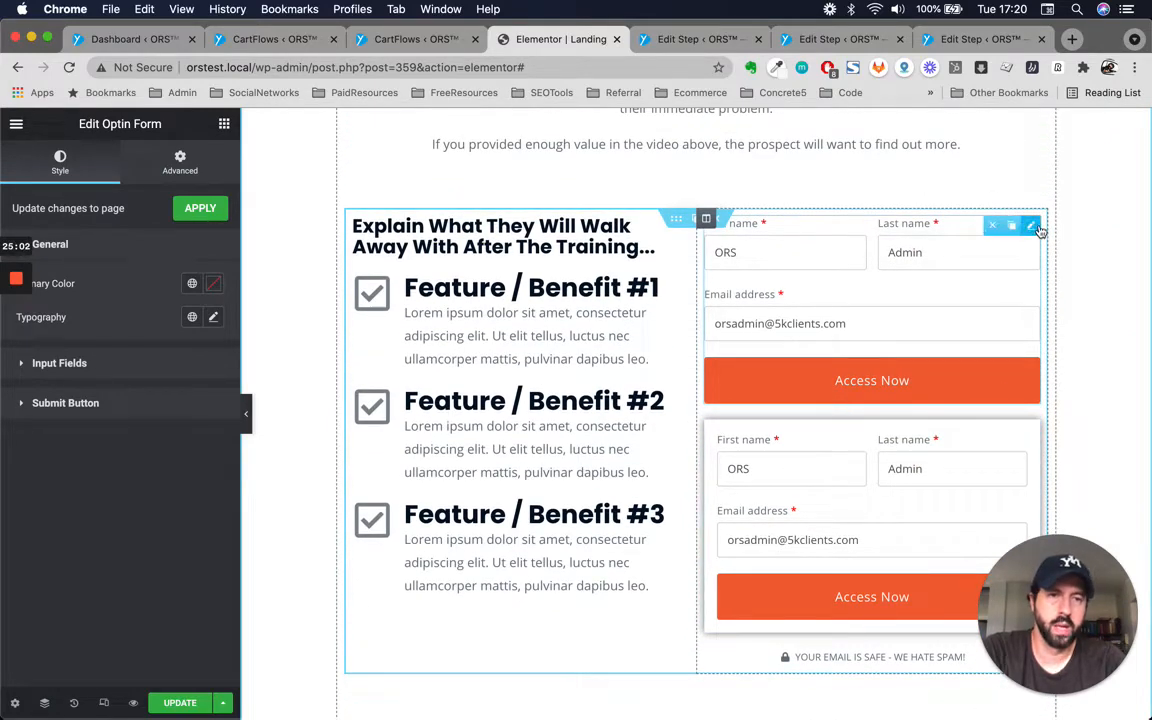
right_click(1040, 230)
click(1022, 454)
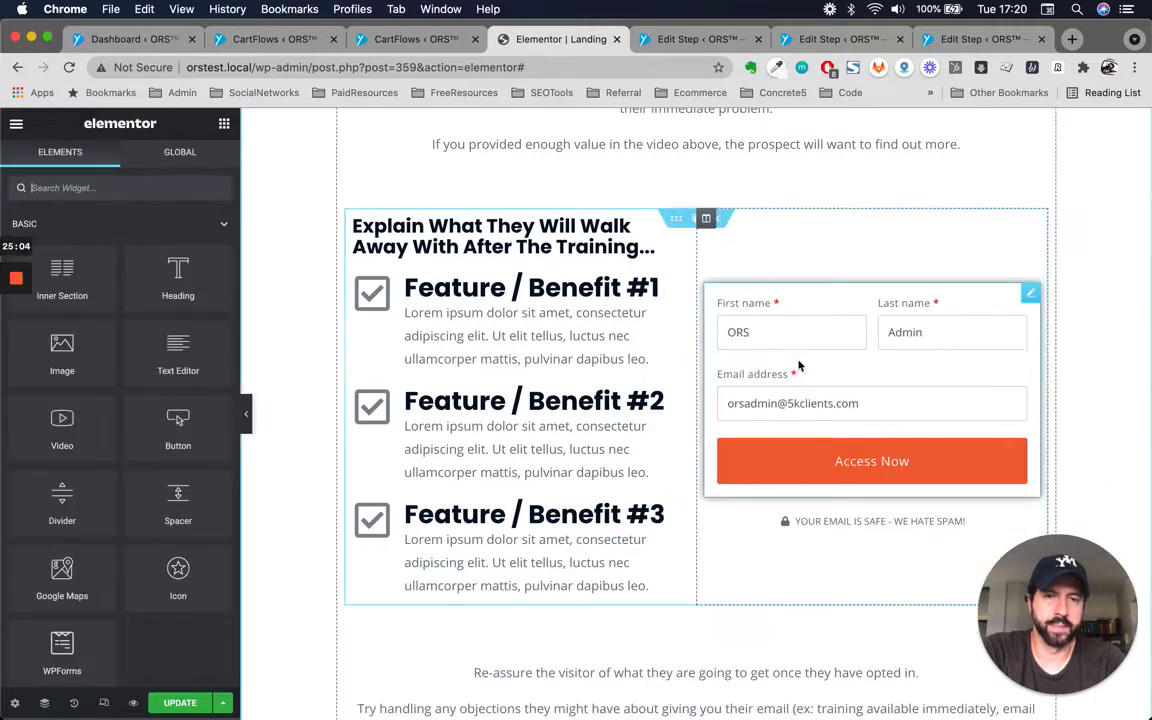
Set the opt-in form's primary color to the global Primary color.
click(1031, 296)
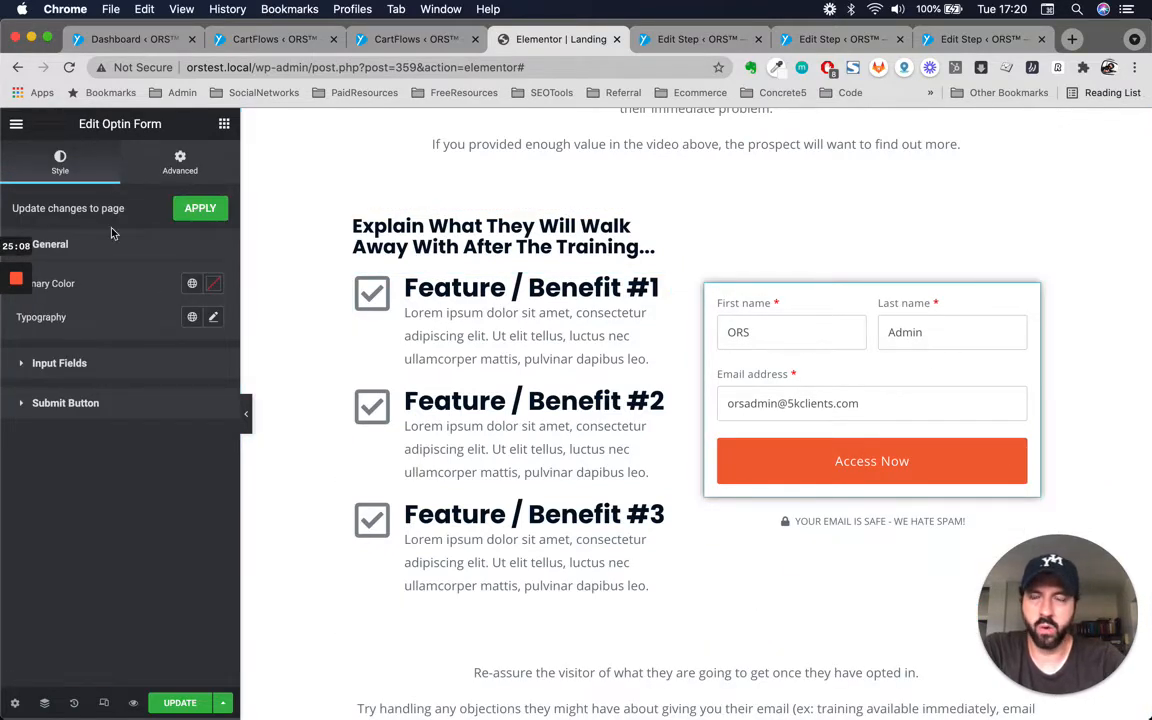
click(184, 166)
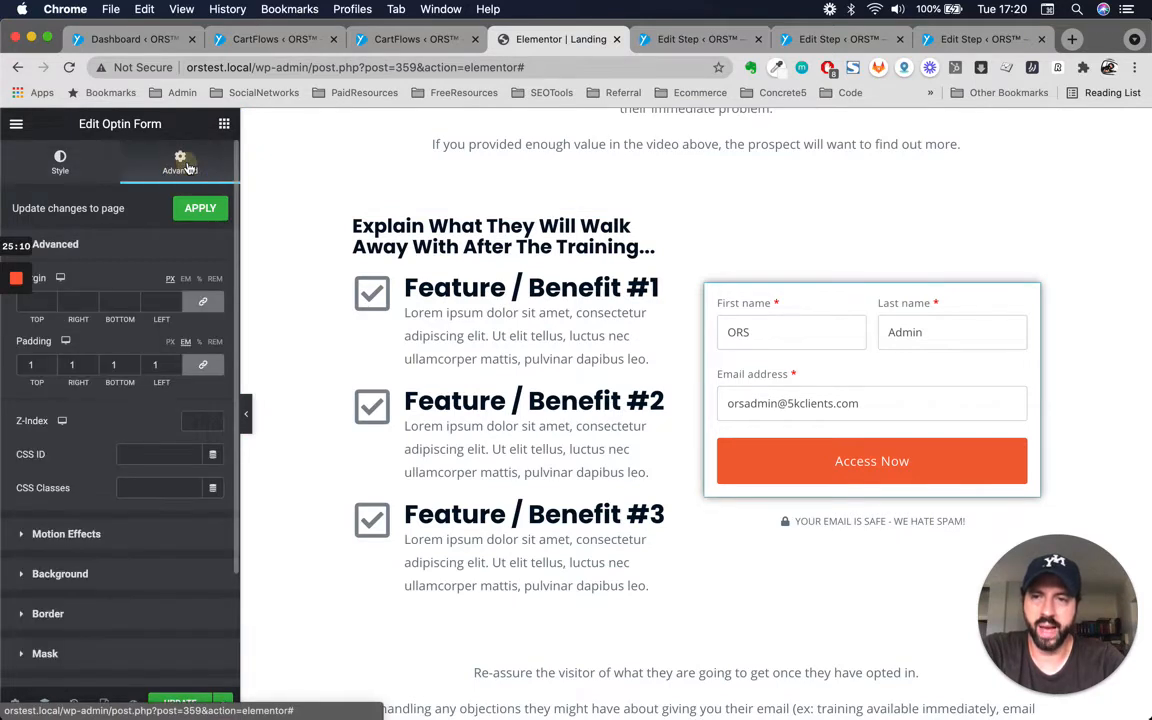
scroll(101, 462, down, 3)
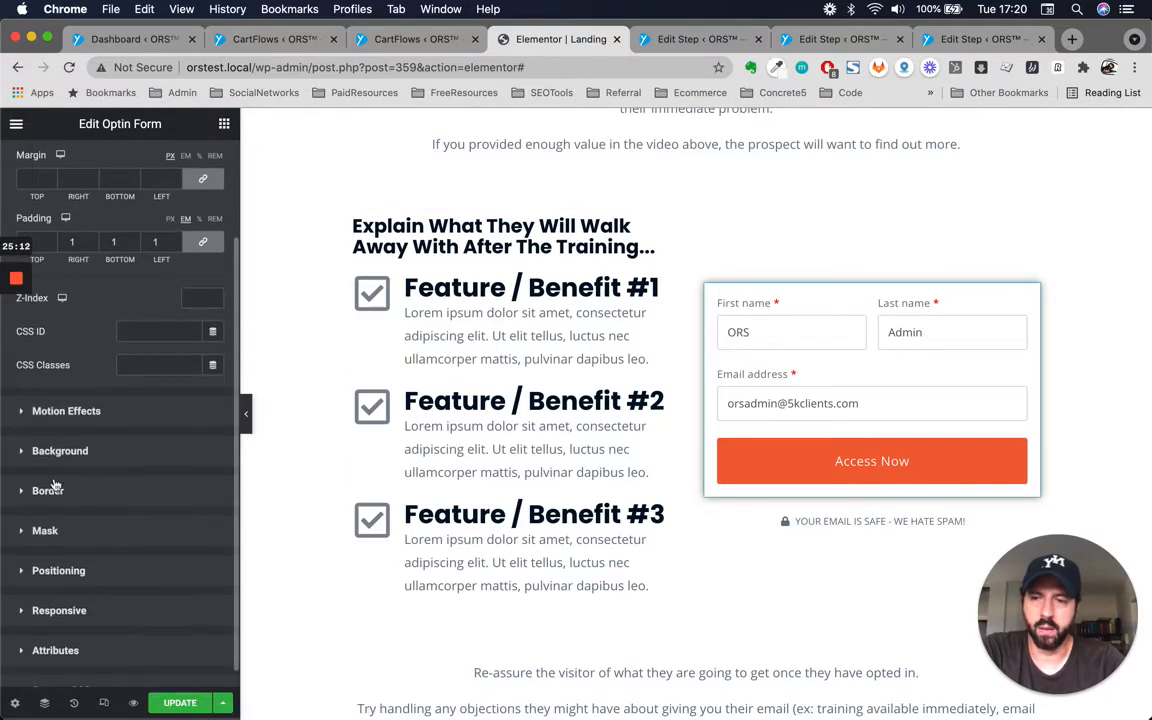
click(50, 490)
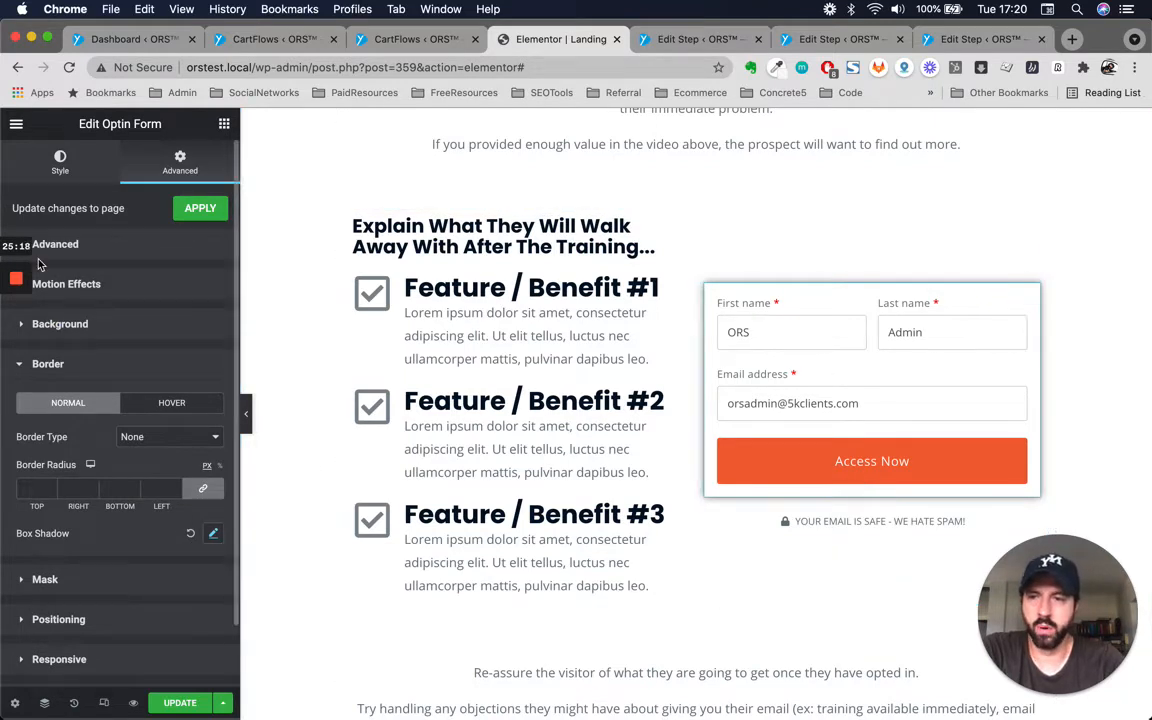
scroll(101, 246, down, 1)
click(62, 158)
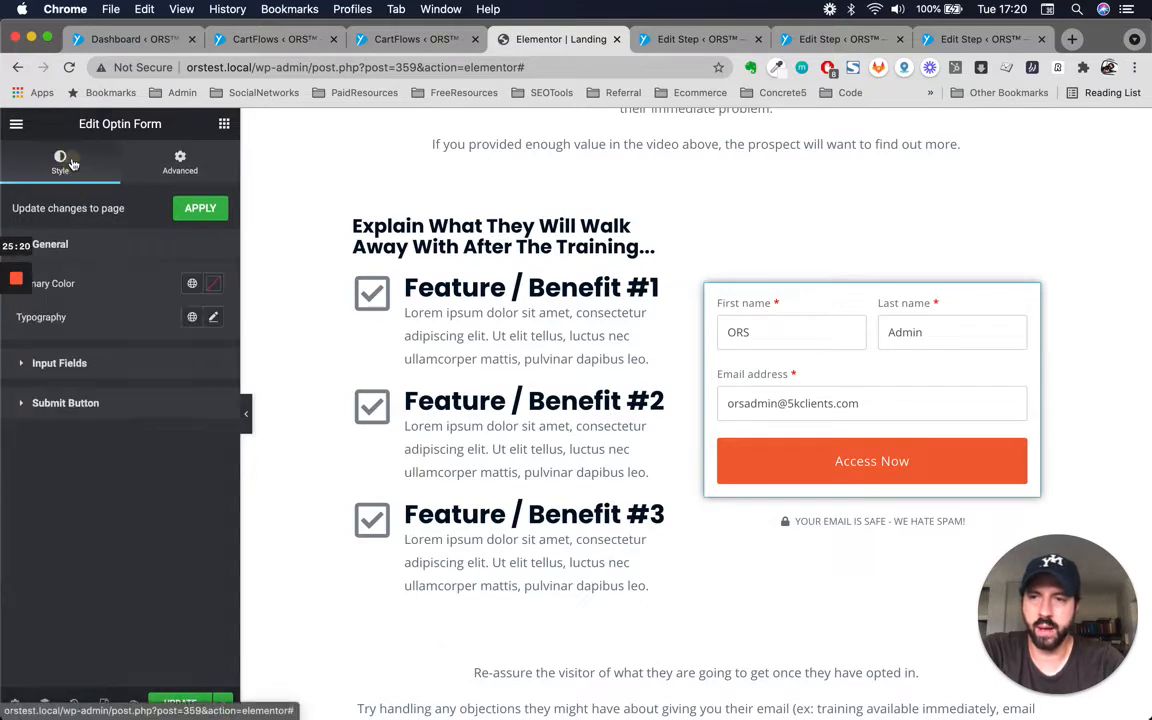
click(189, 283)
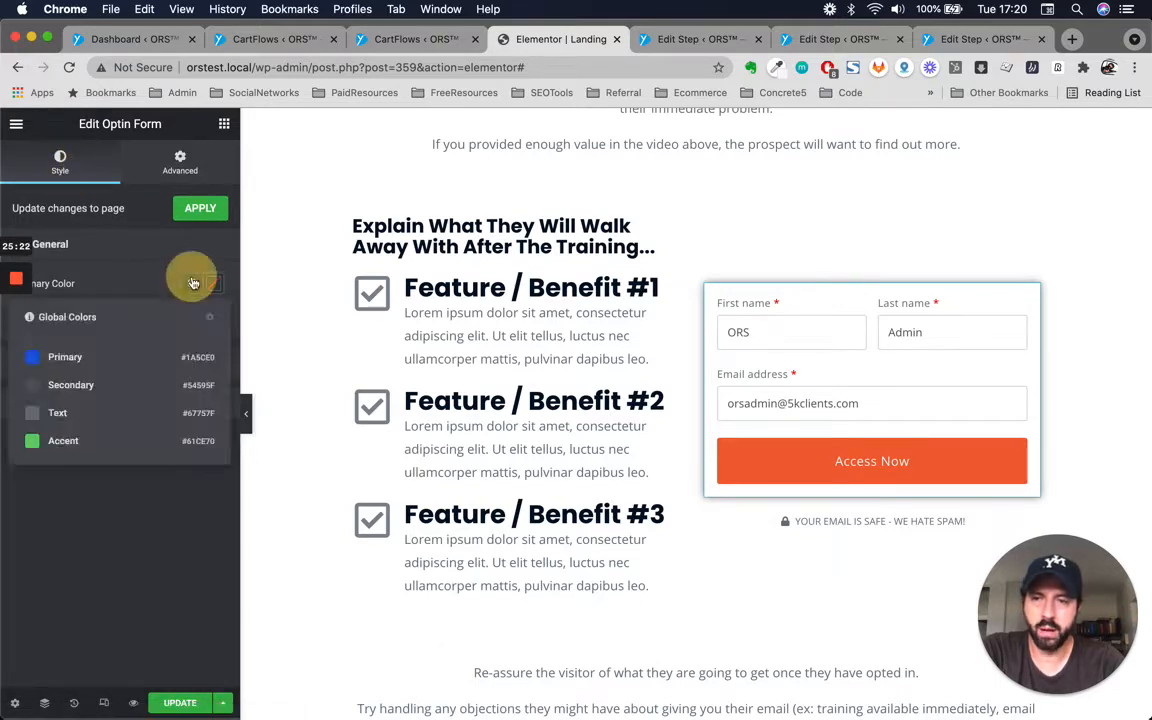
click(44, 359)
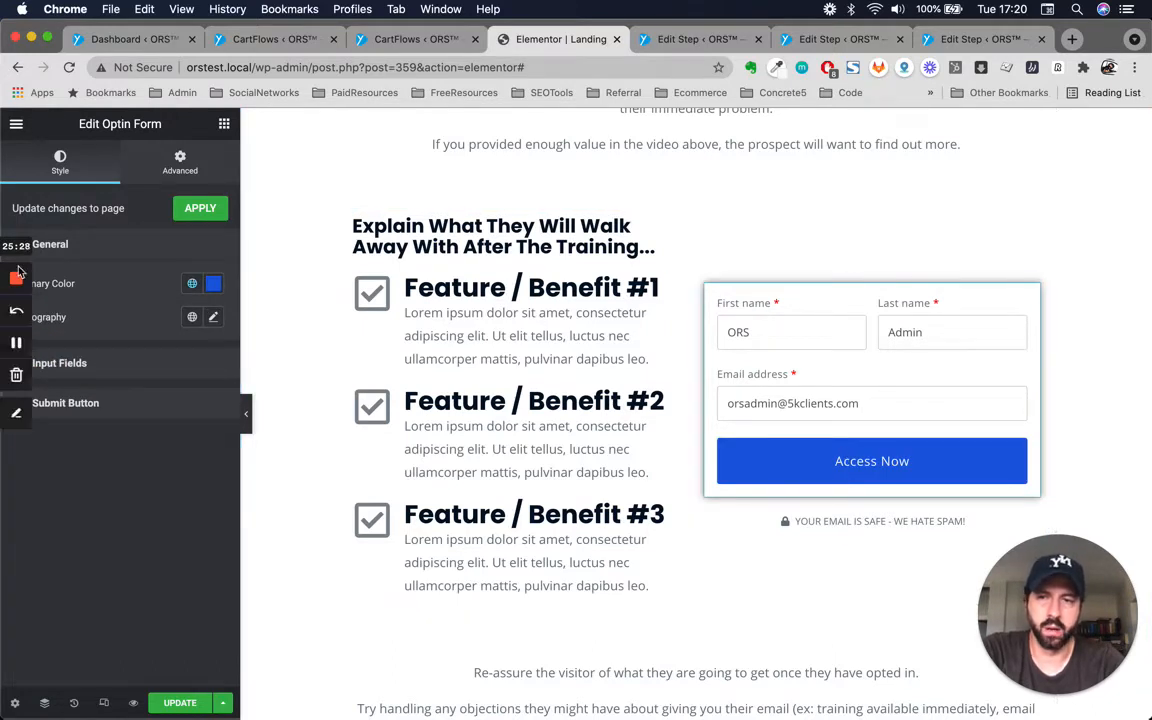
Set the opt-in form's general typography weight to Bold.
click(213, 317)
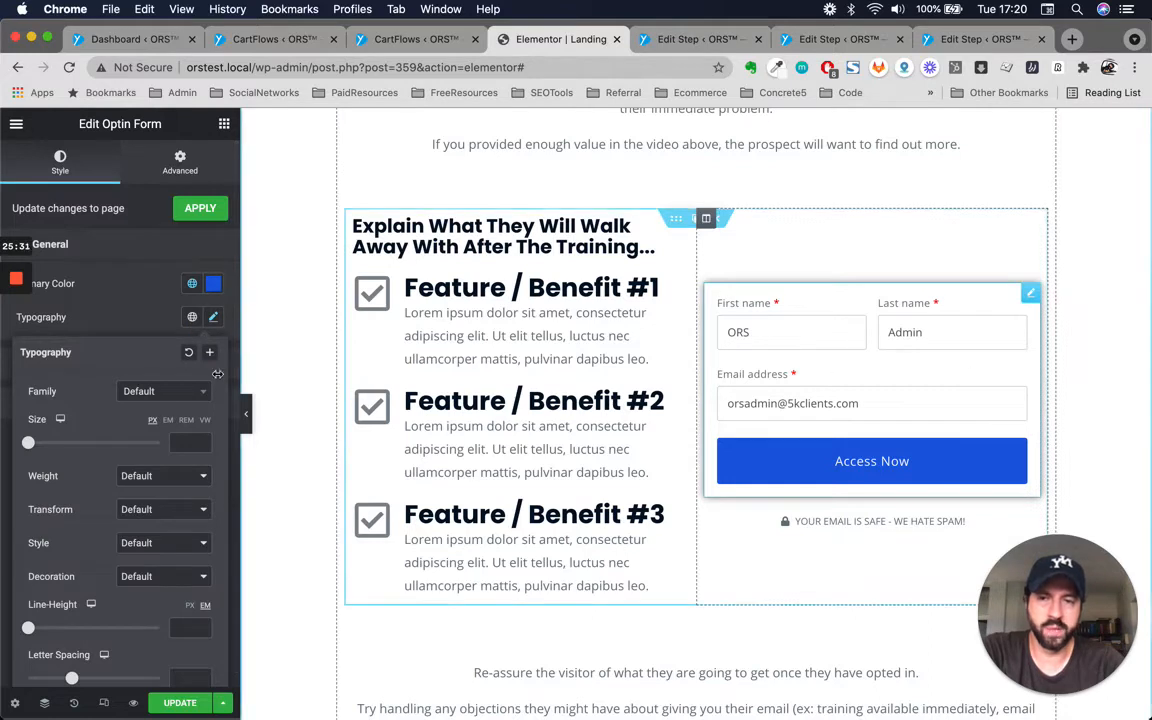
scroll(163, 405, down, 1)
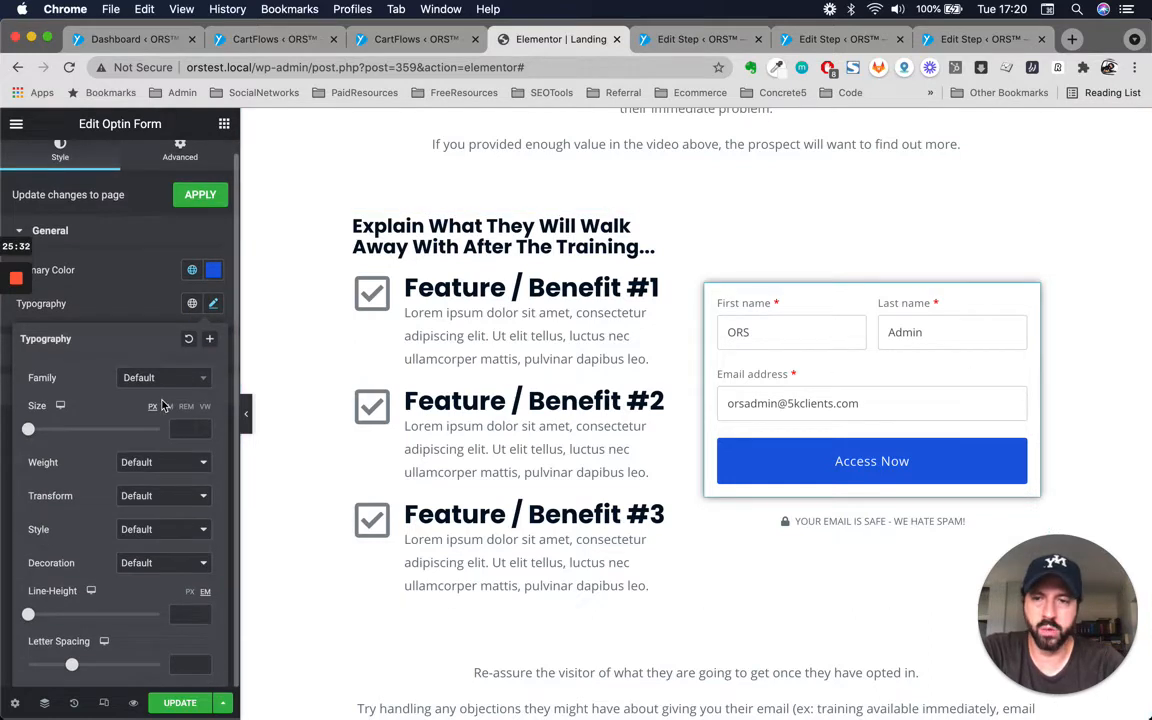
click(170, 462)
click(135, 488)
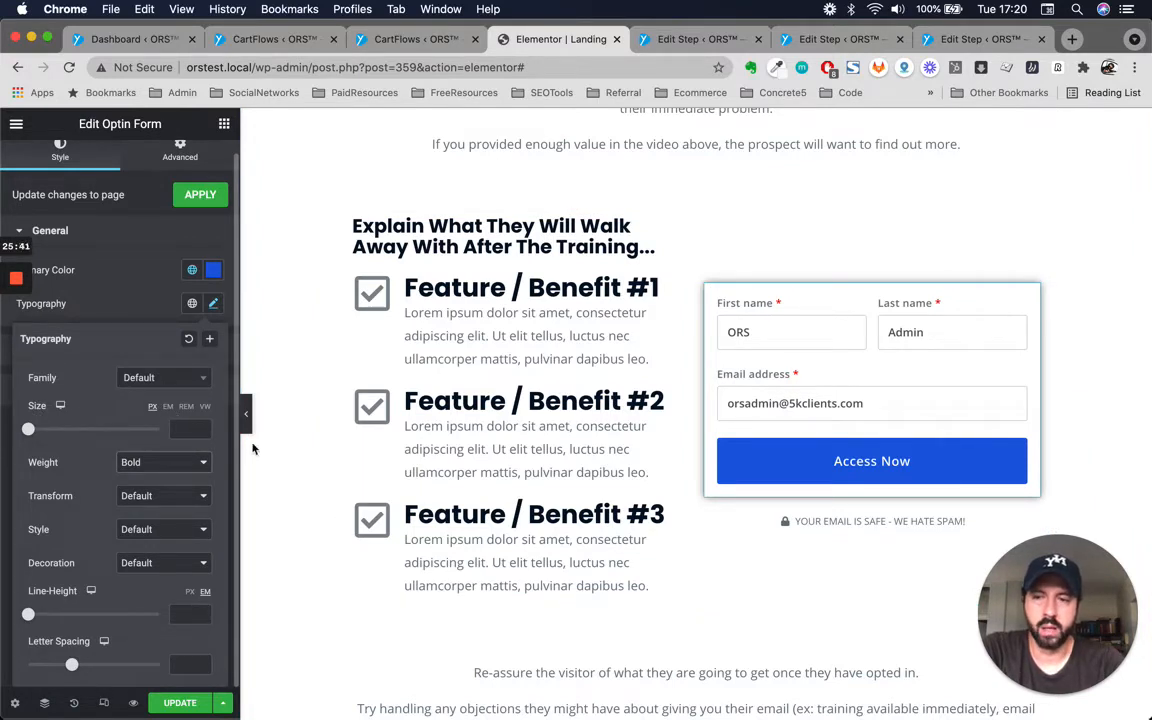
click(168, 406)
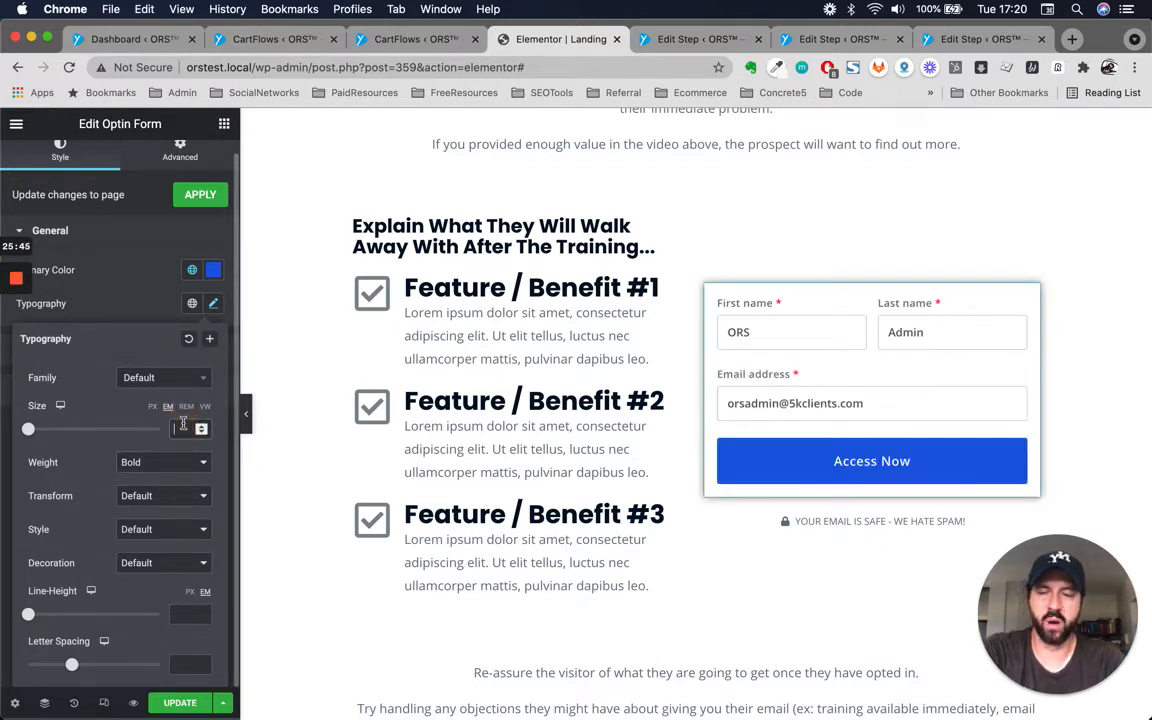
click(183, 426)
text(1)
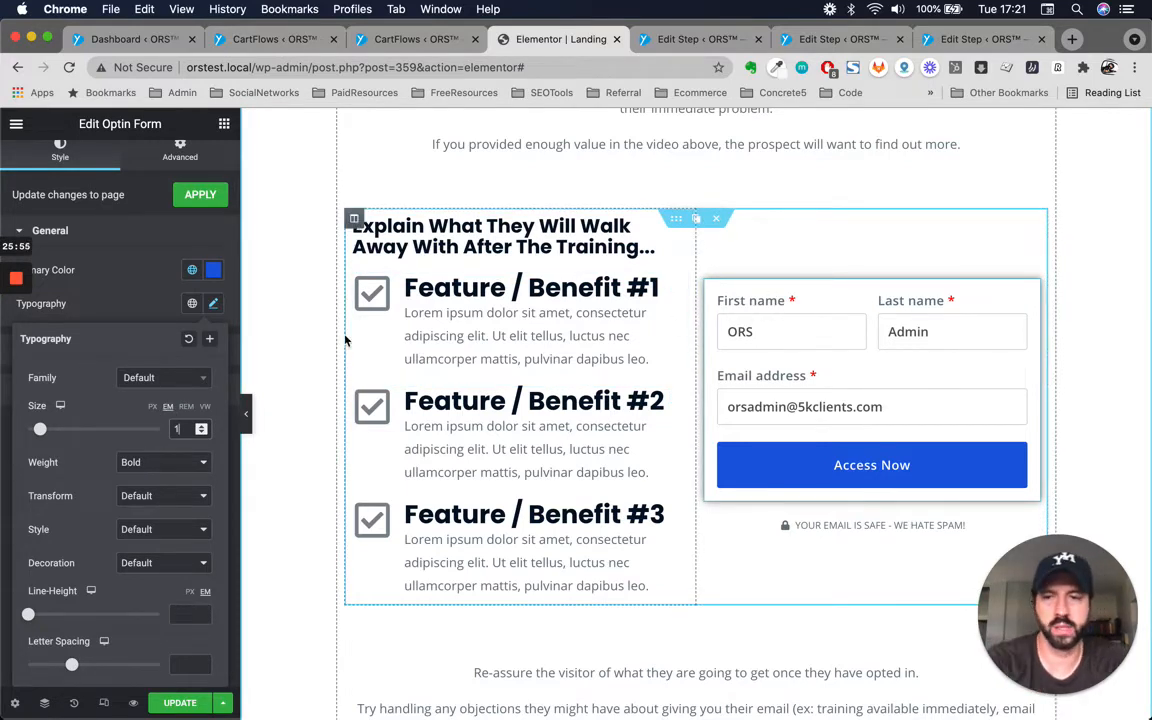
click(152, 405)
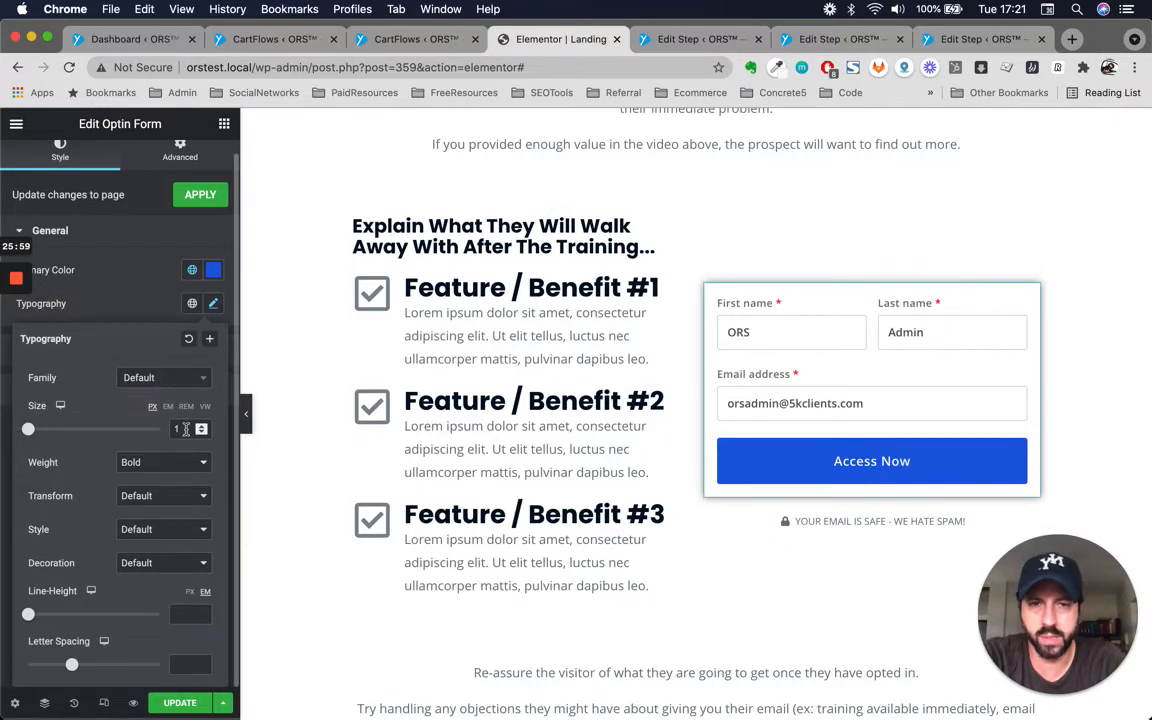
text(4)
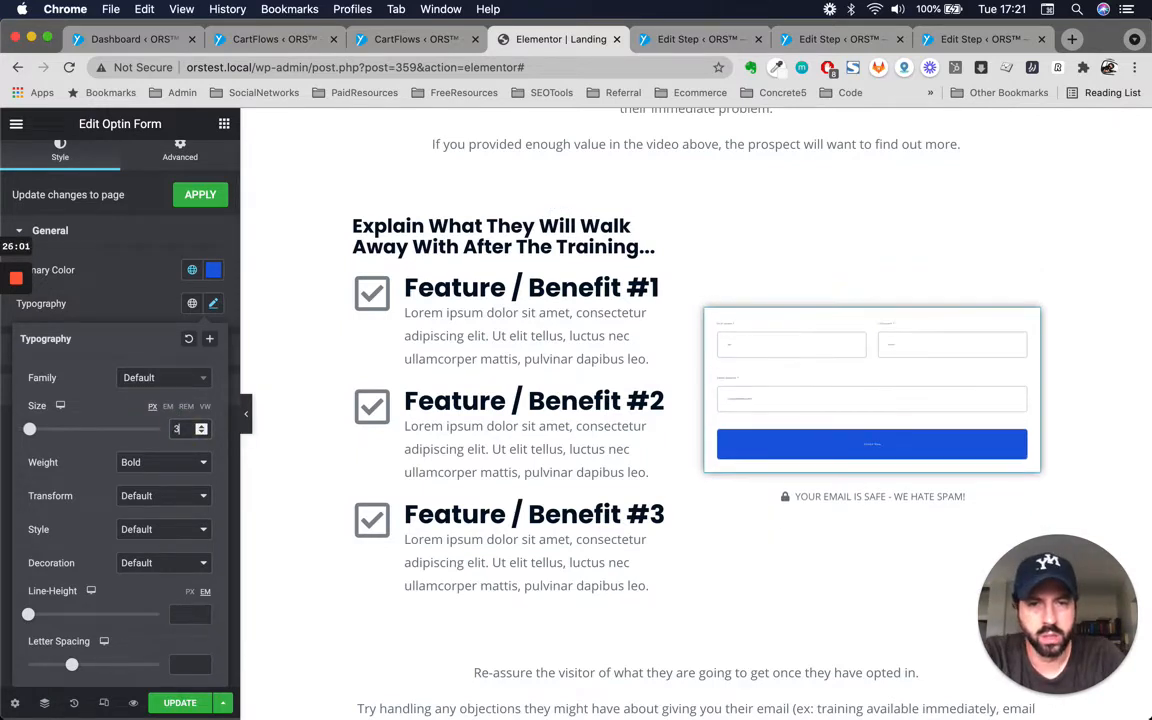
key(BackSpace)
text(10)
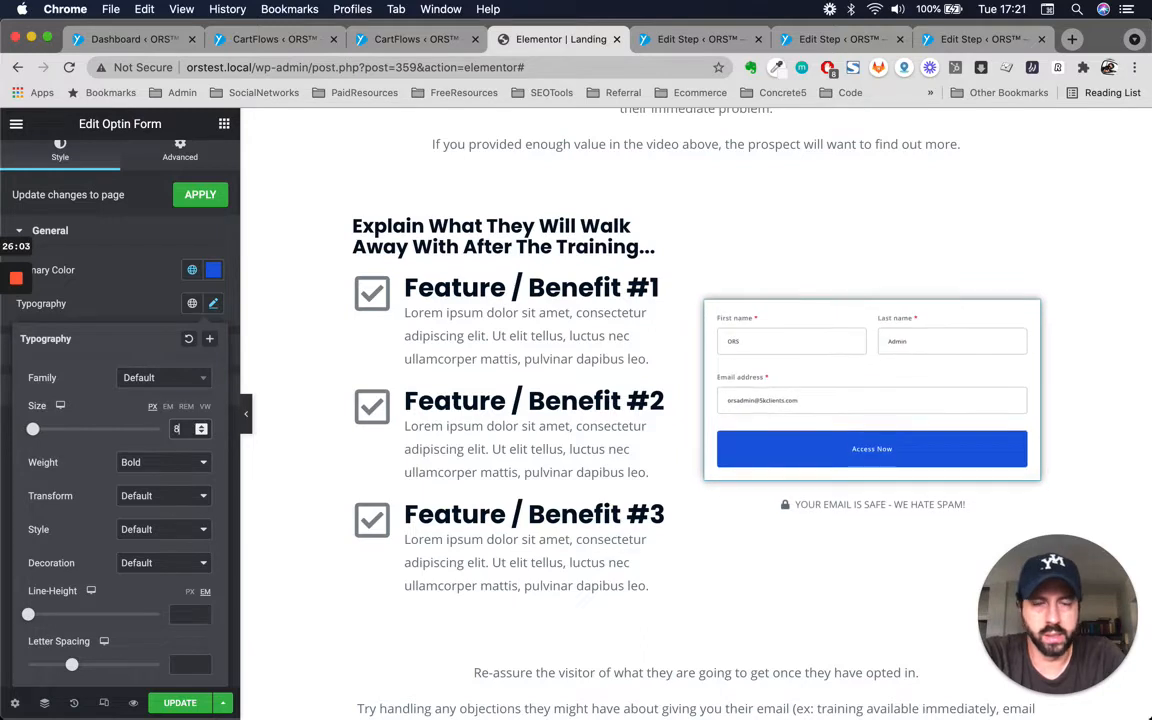
key(Up)
key(Up)
key(Up)
key(Up)
key(Up)
key(Up)
key(Up)
key(Up)
key(Up)
key(Up)
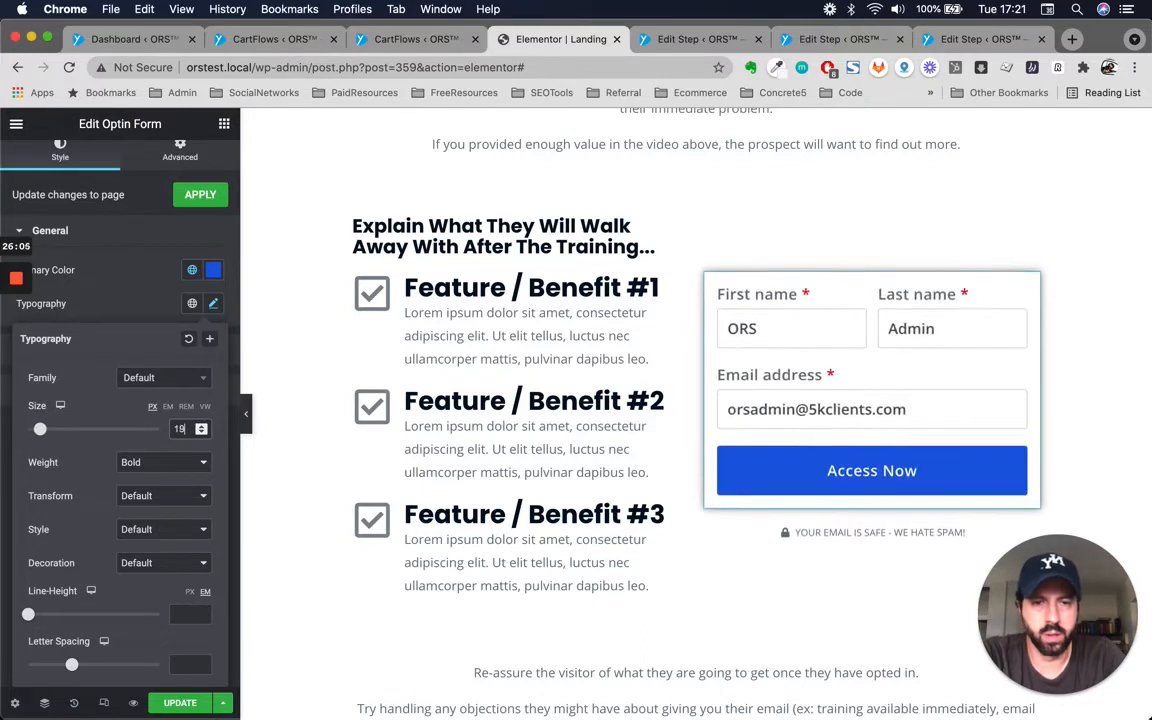
key(BackSpace)
key(BackSpace)
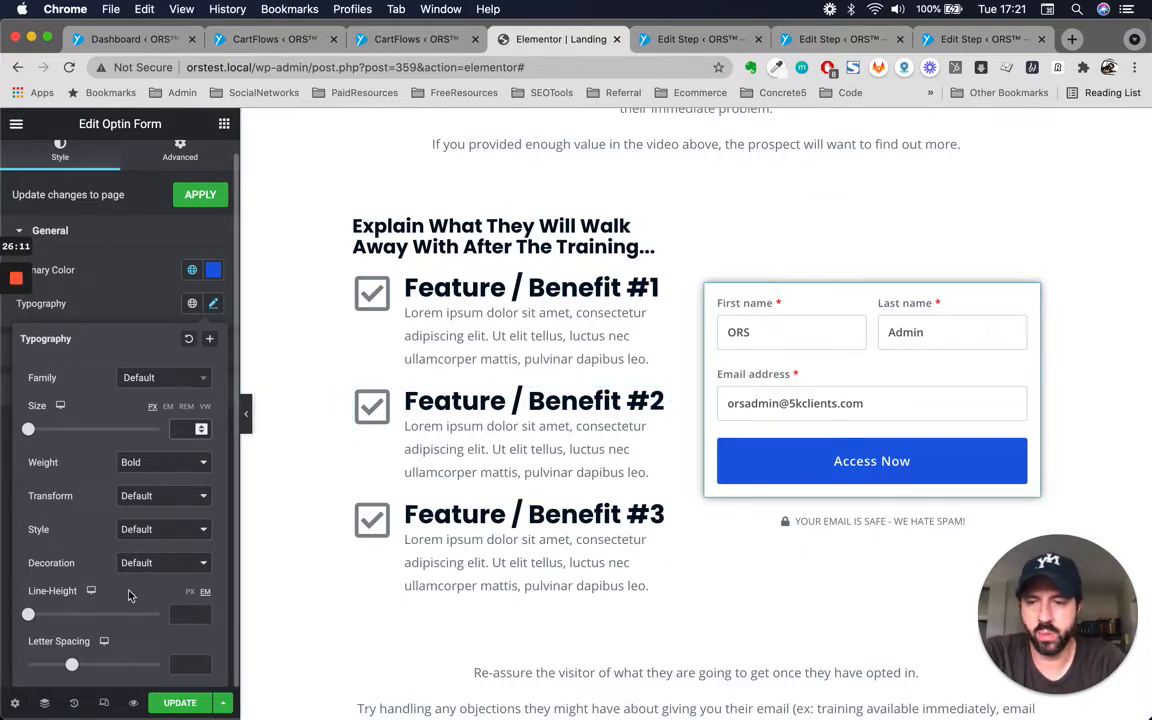
Review the opt-in form's input field style settings.
click(141, 268)
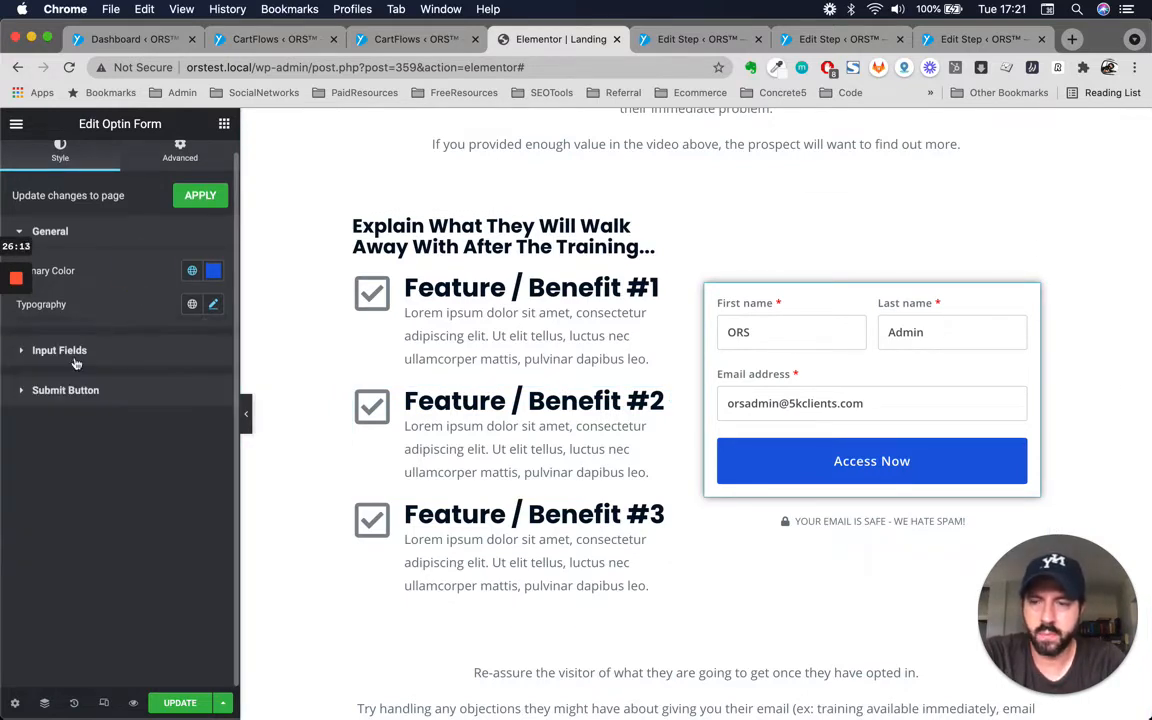
click(55, 231)
click(74, 281)
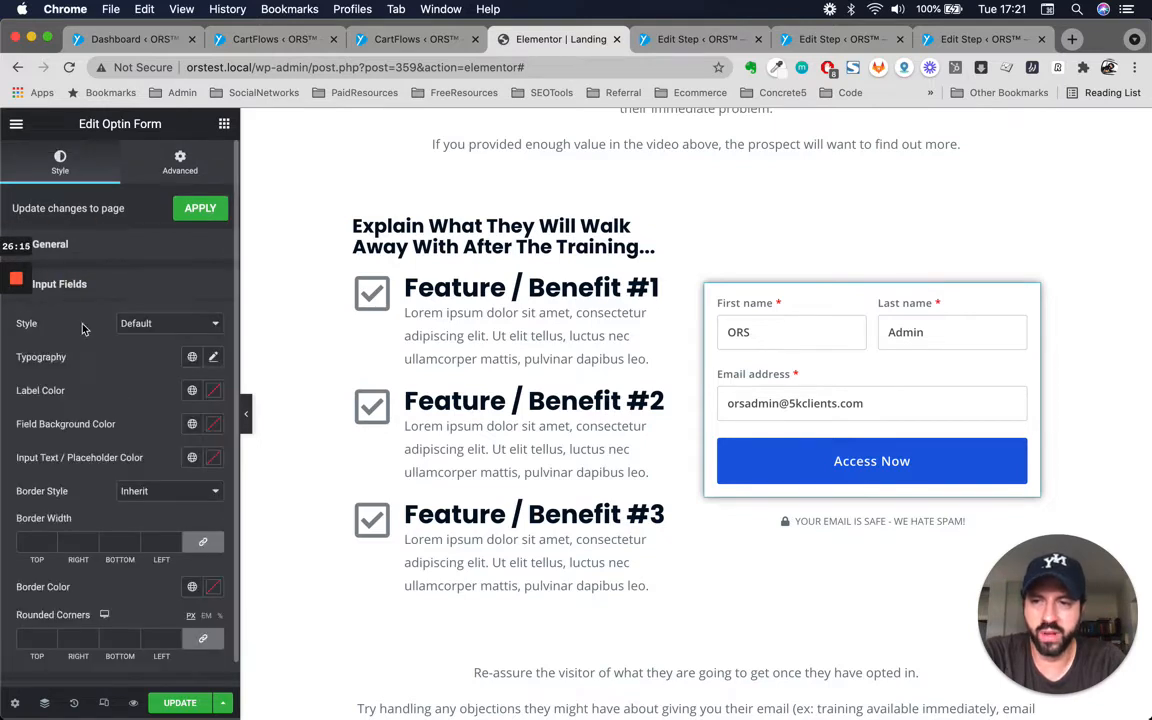
scroll(106, 345, down, 1)
click(165, 297)
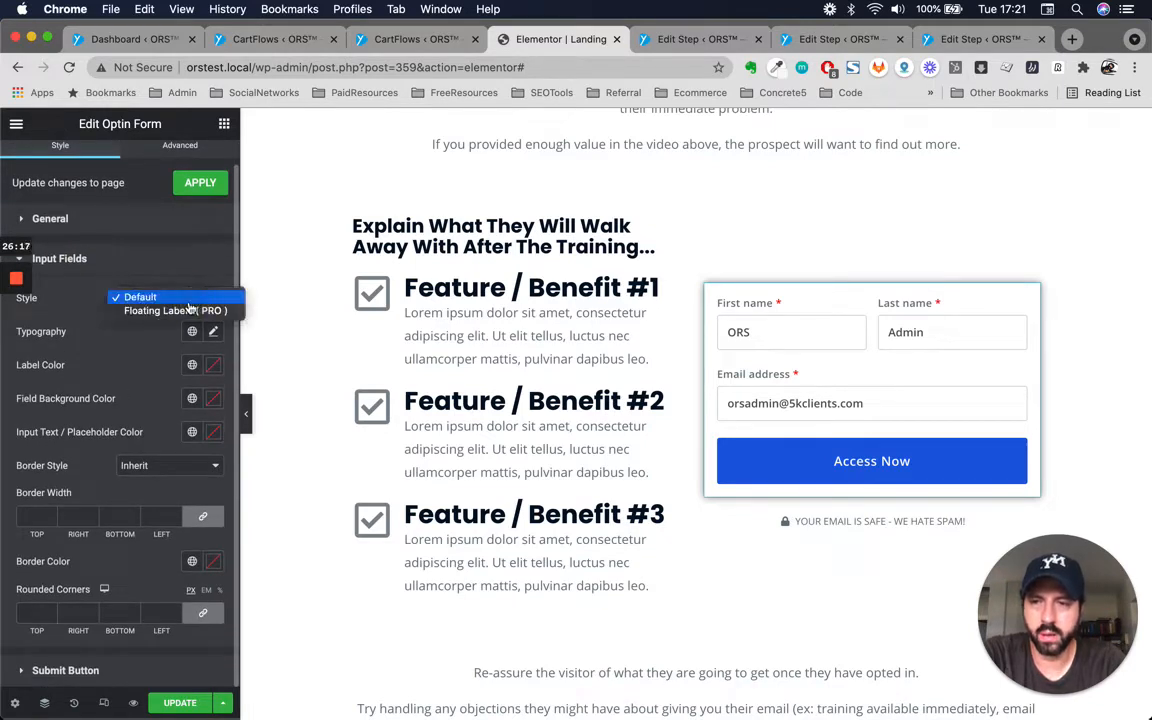
click(71, 303)
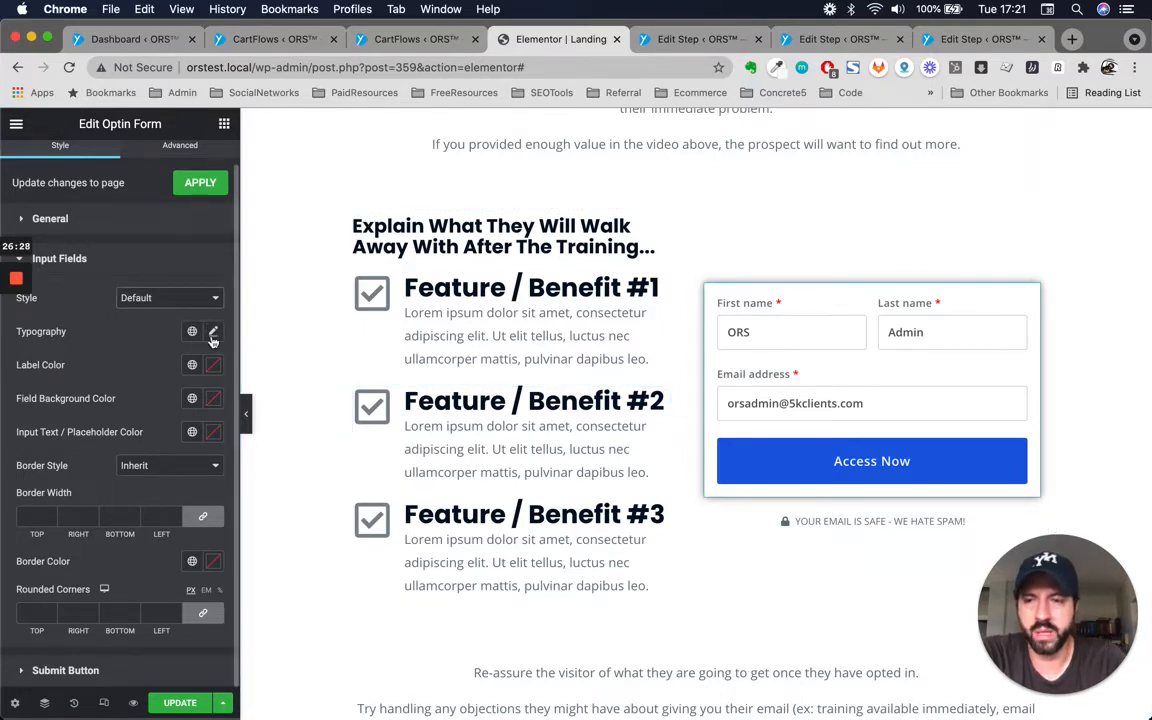
click(64, 259)
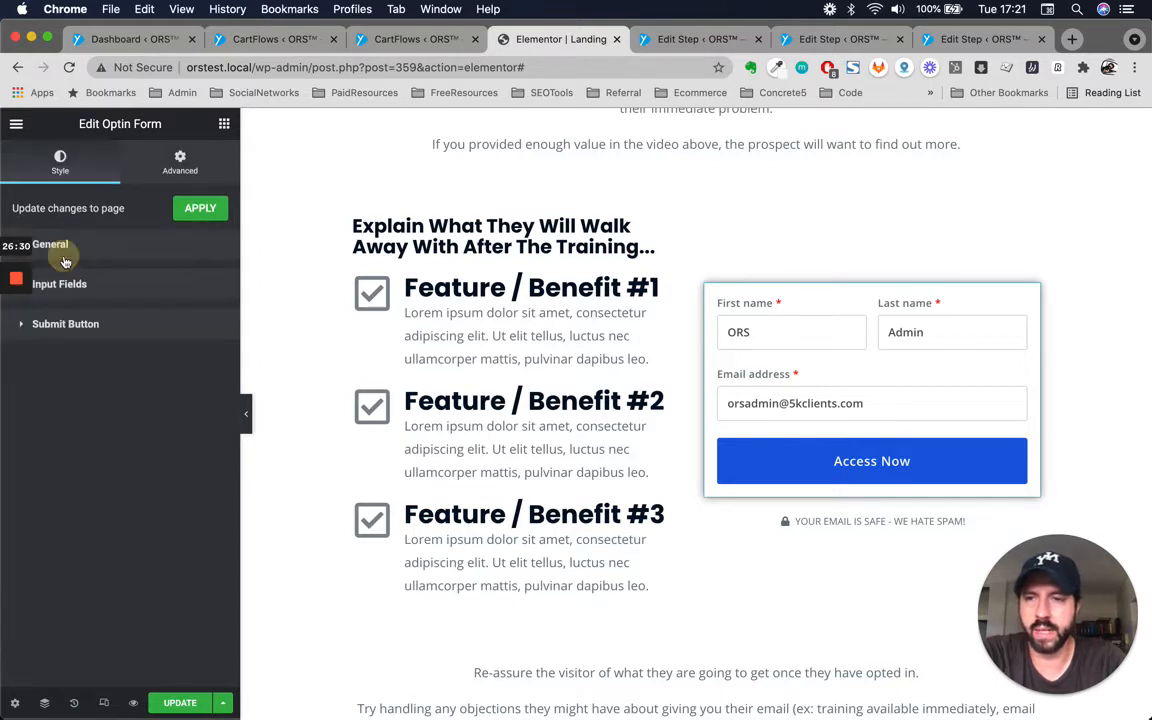
Set the submit button's rounded corners to 31 px on all sides.
click(68, 325)
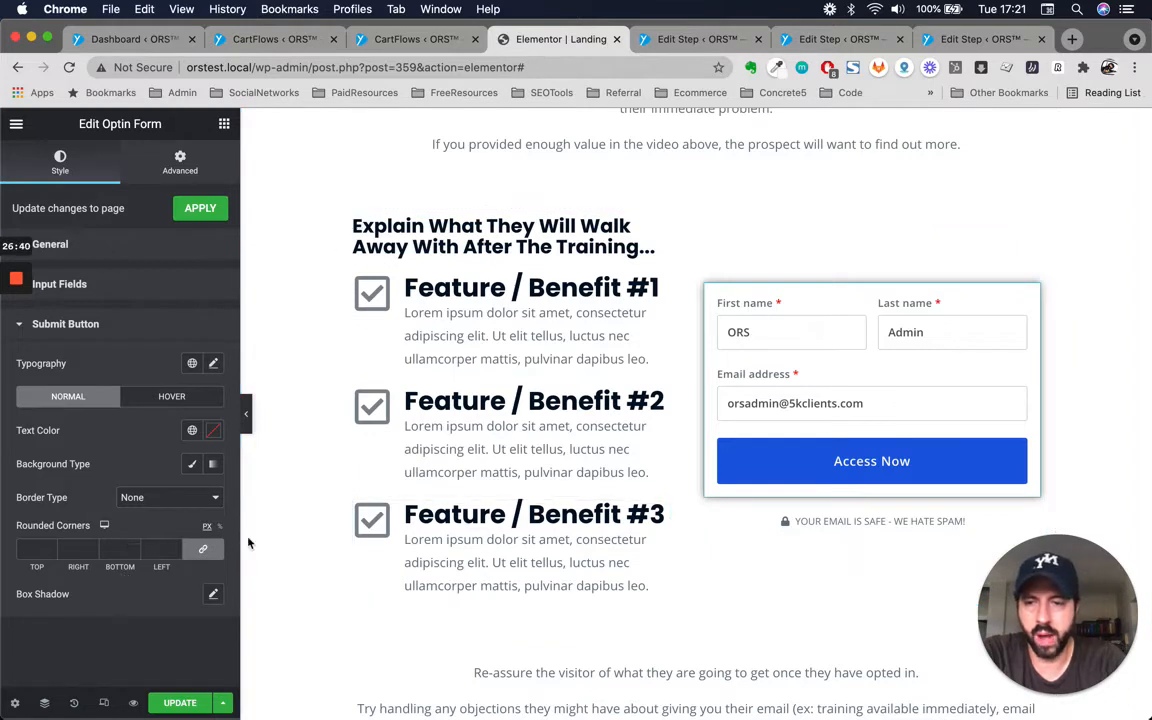
click(221, 528)
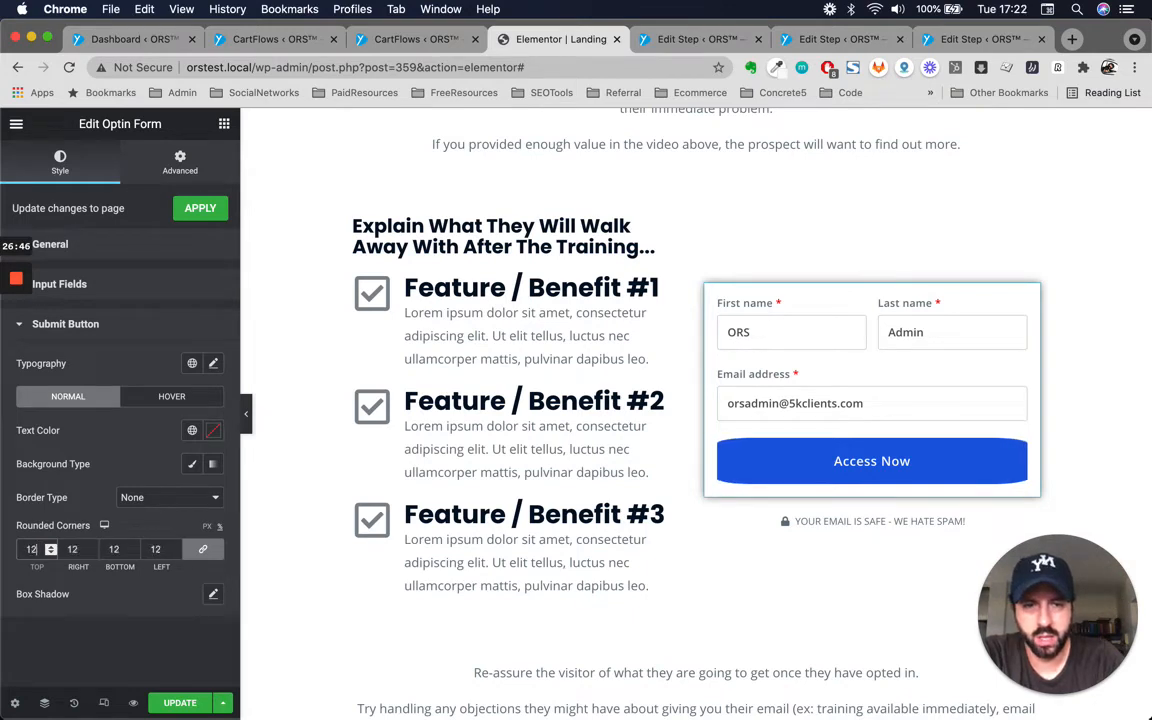
key(Up)
key(Up)
key(Up)
key(Up)
key(Up)
key(Up)
key(Up)
key(Up)
key(Up)
key(Up)
key(Up)
key(Up)
key(Up)
key(Up)
key(Up)
key(Up)
key(Up)
key(Up)
key(Up)
key(Up)
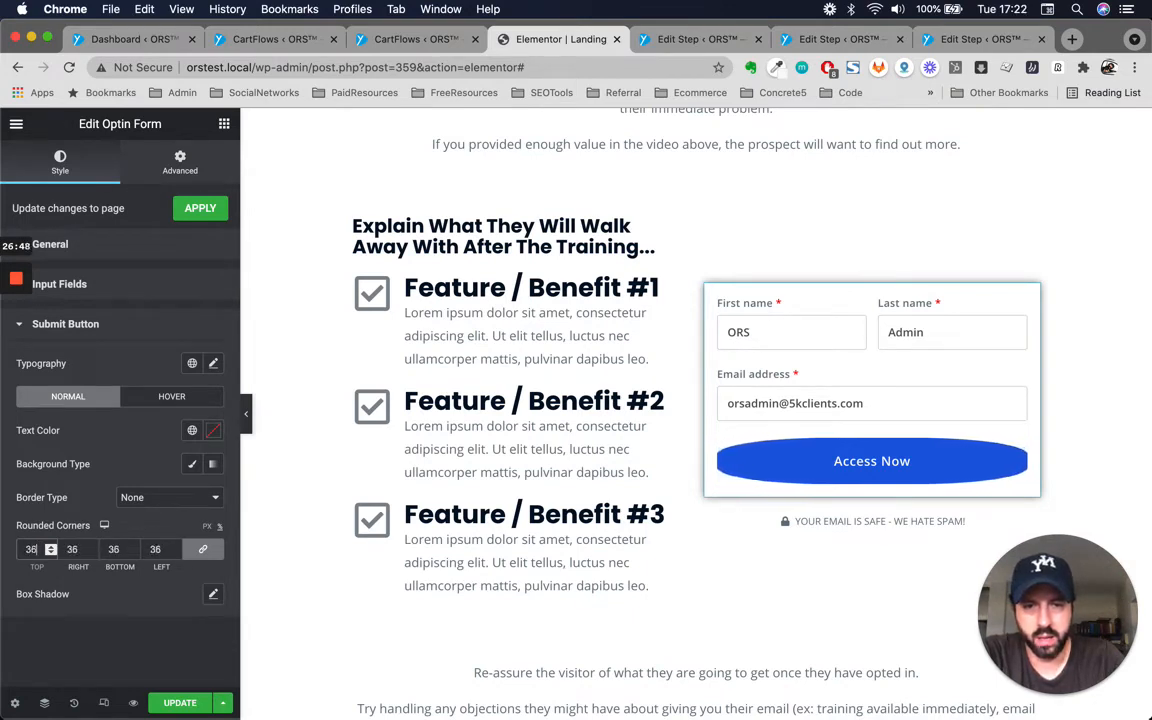
key(Up)
key(Up)
key(Up)
key(Up)
key(Up)
key(Up)
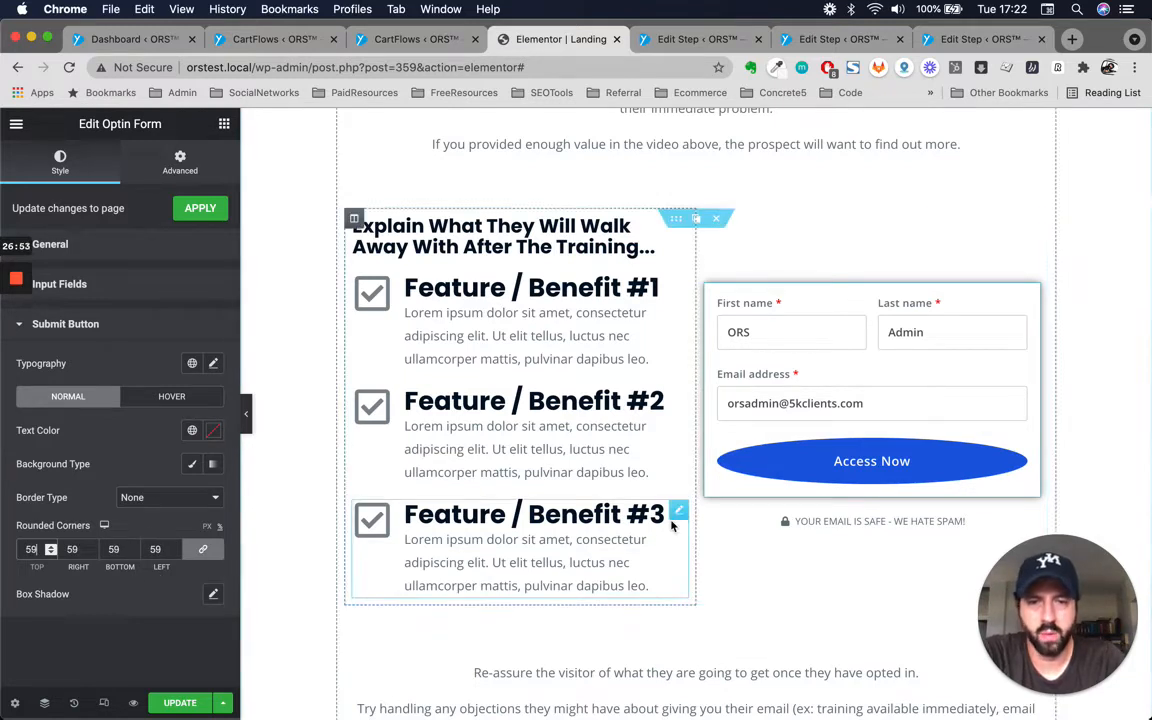
click(205, 530)
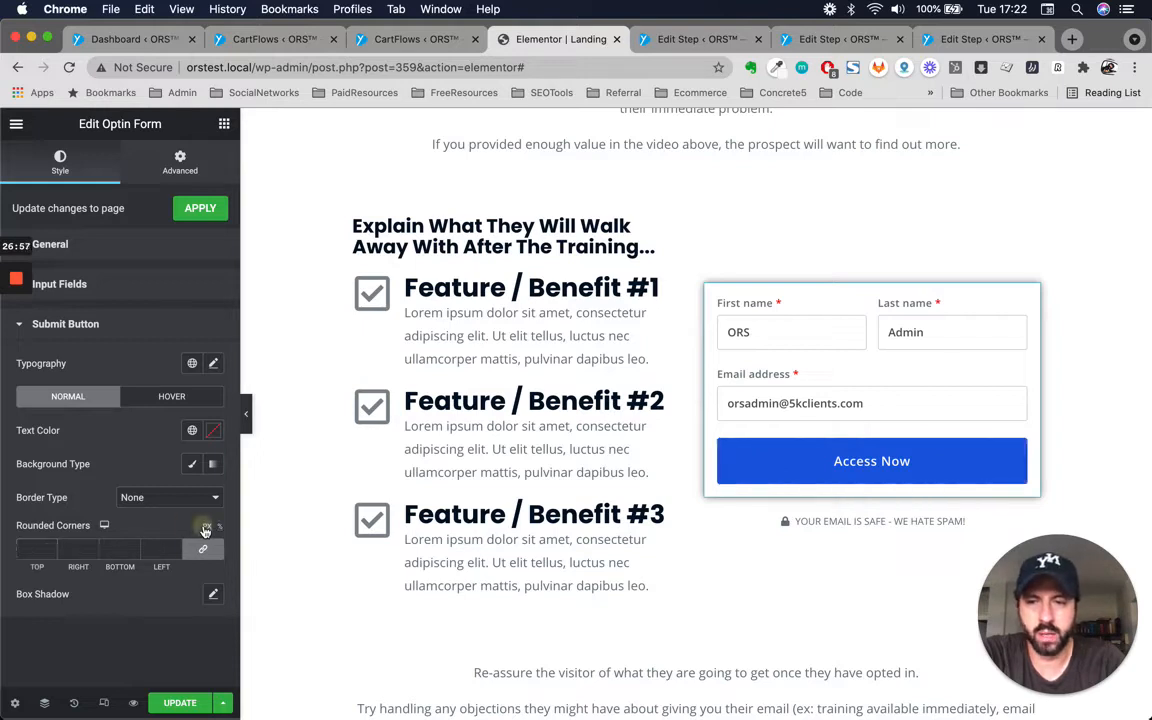
click(30, 549)
text(17)
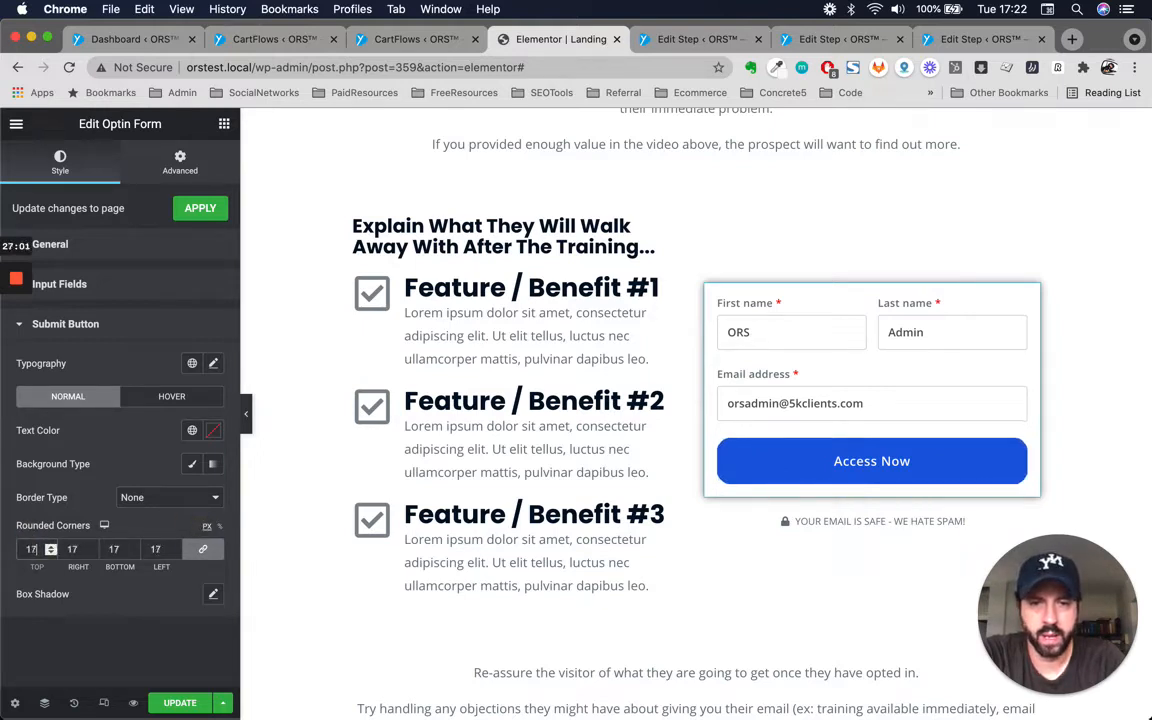
key(Up)
key(Up)
key(Up)
key(Up)
key(Up)
key(Up)
key(Up)
key(Up)
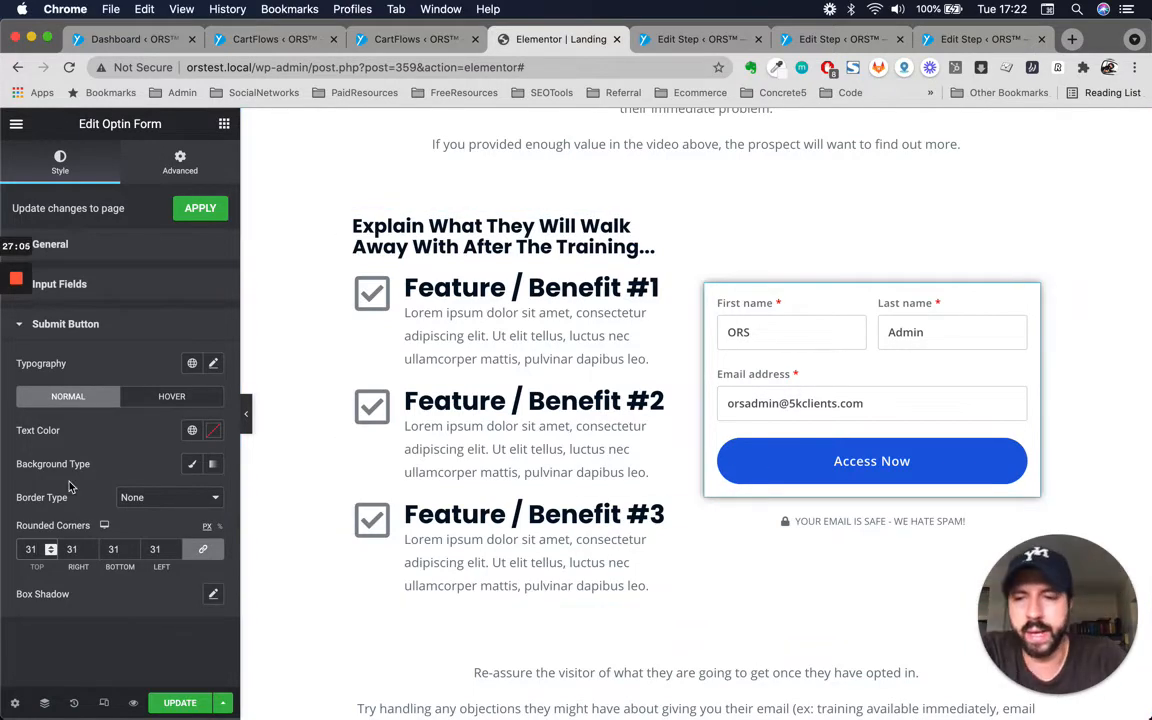
Open the submit button's box shadow settings to examine them.
click(212, 595)
scroll(115, 545, down, 3)
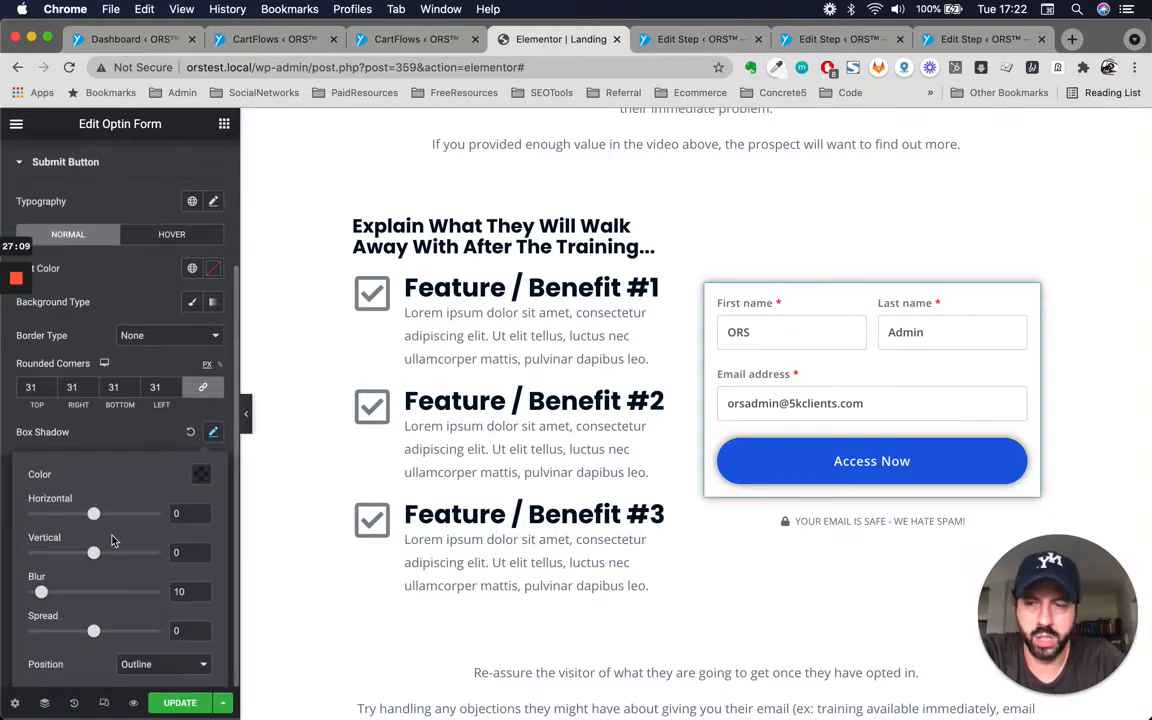
scroll(112, 541, up, 2)
click(189, 503)
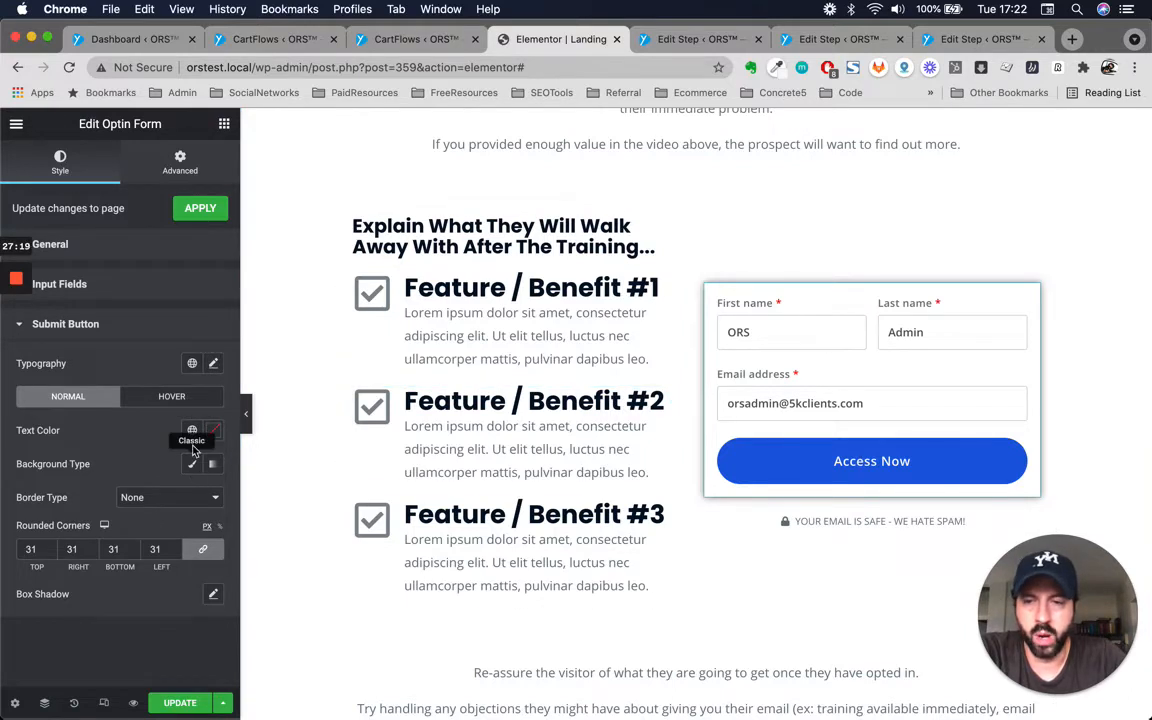
Give the submit button a solid border and set its border colour to green.
click(206, 499)
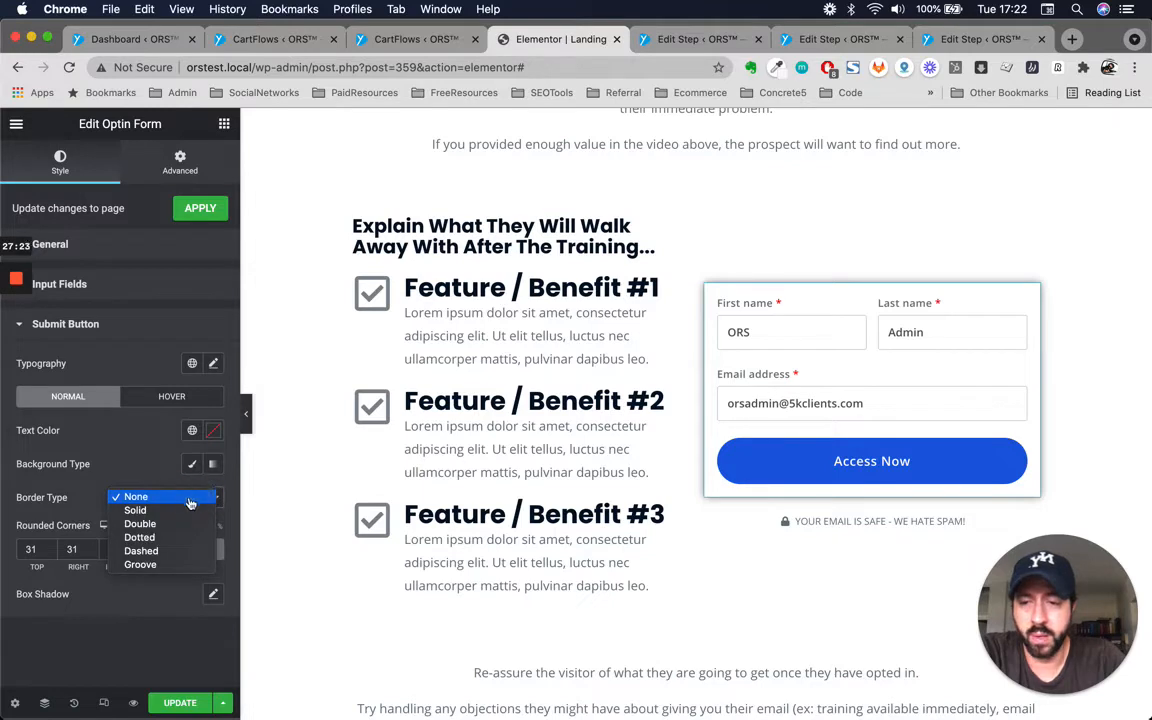
click(162, 514)
scroll(80, 515, down, 1)
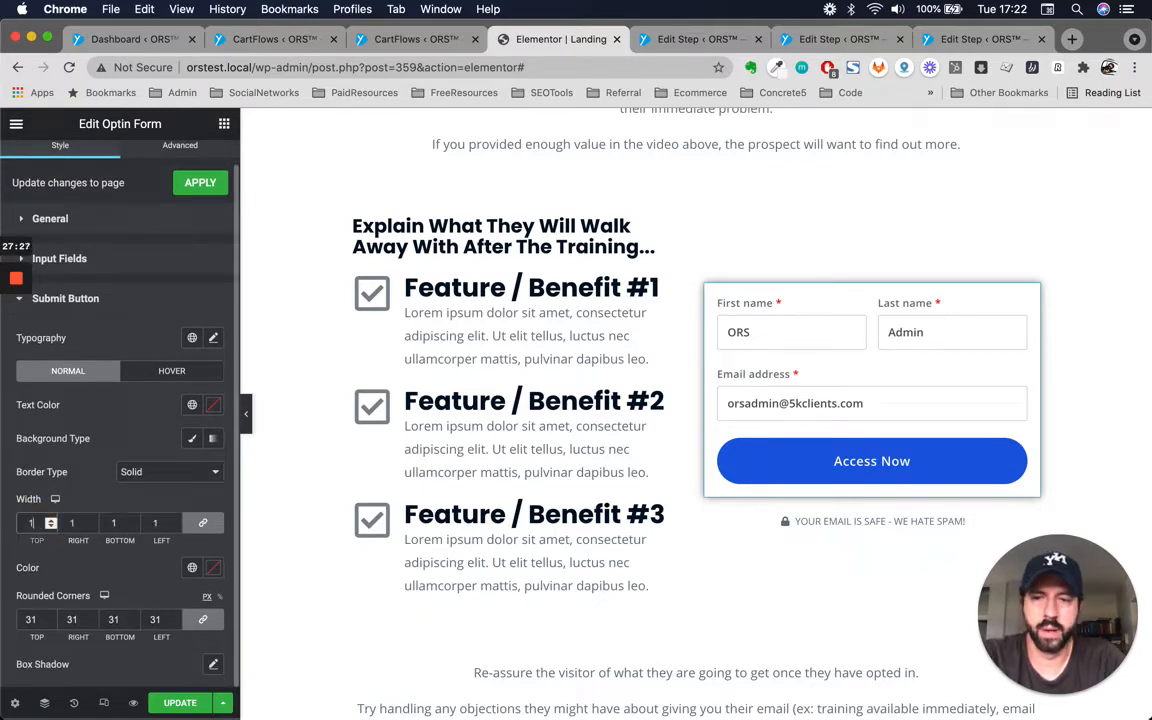
click(192, 568)
click(80, 478)
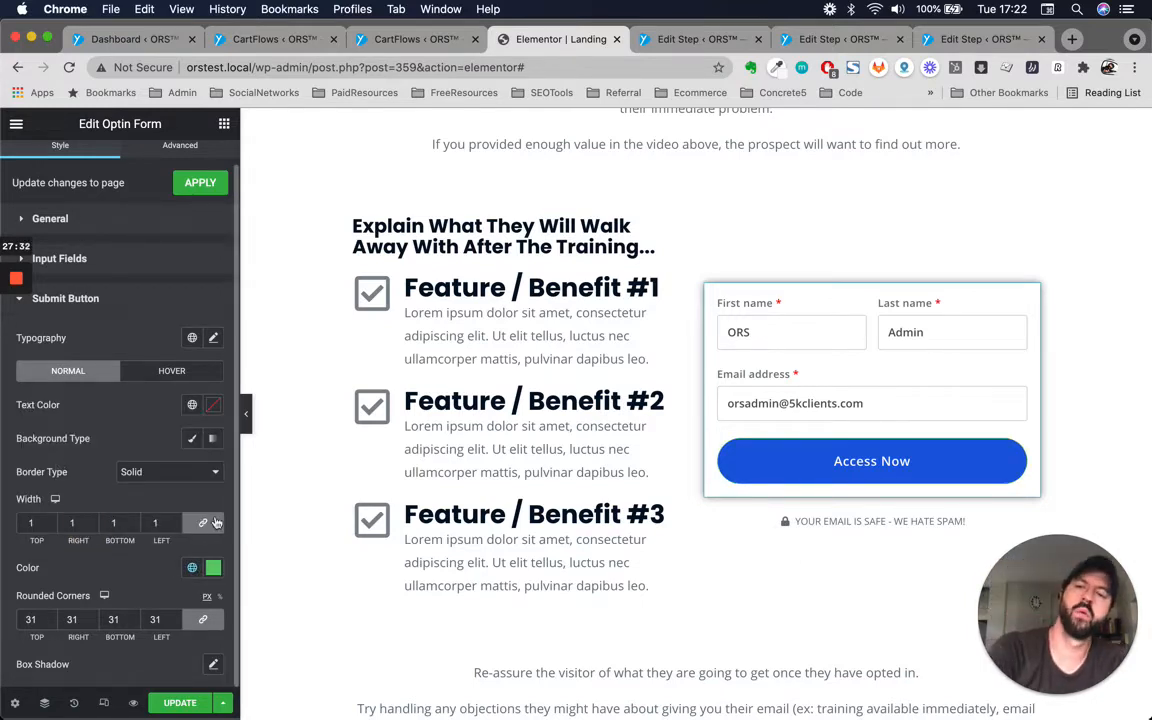
Scroll through the Landing page to review the opt-in section and the rest of the layout.
scroll(584, 431, down, 3)
scroll(584, 431, up, 10)
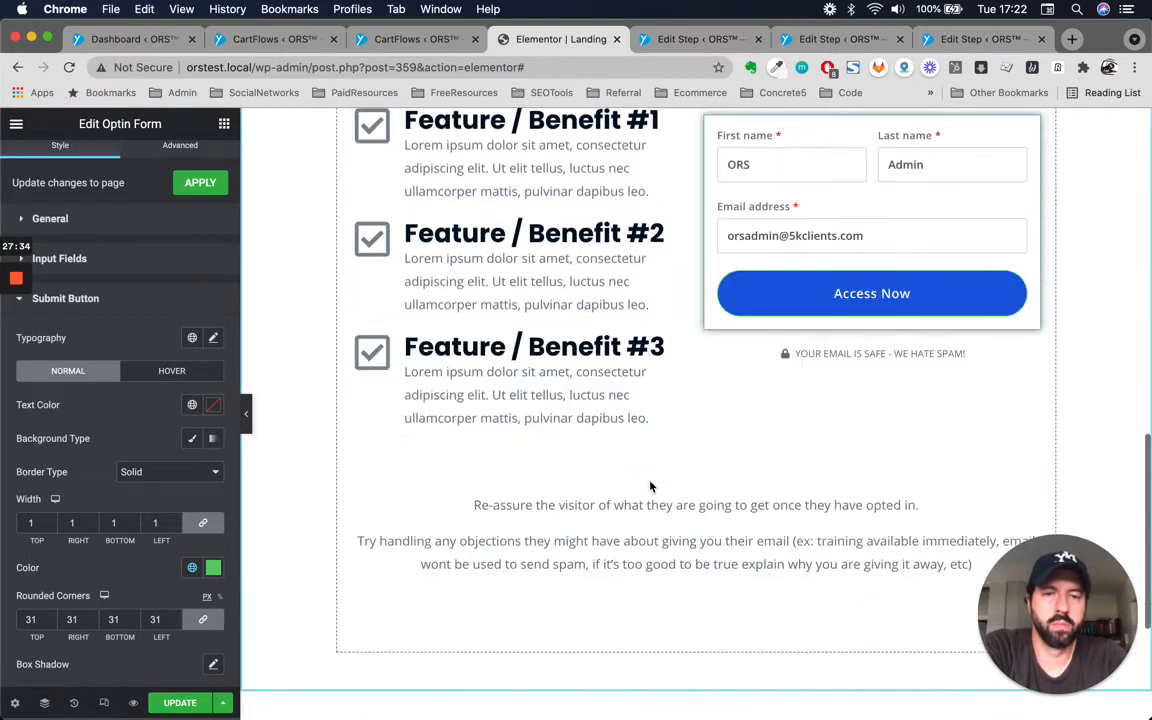
scroll(664, 389, down, 10)
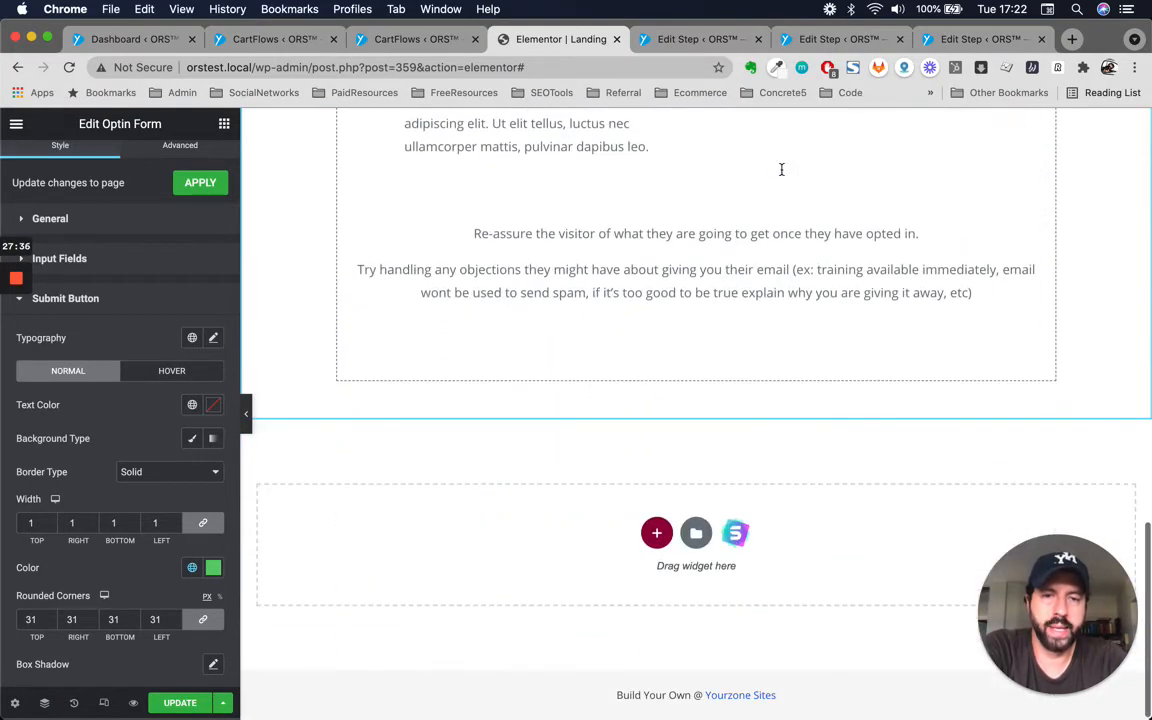
scroll(655, 514, up, 3)
scroll(655, 514, up, 8)
scroll(655, 514, down, 6)
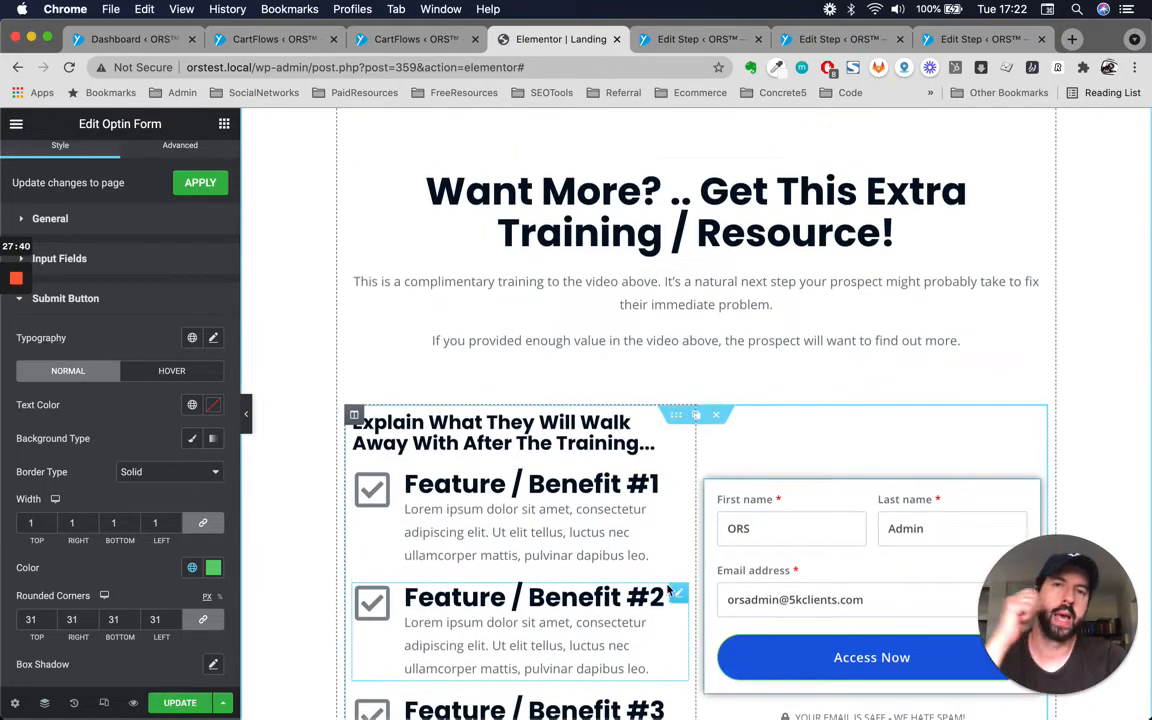
scroll(670, 590, up, 4)
scroll(560, 400, up, 2)
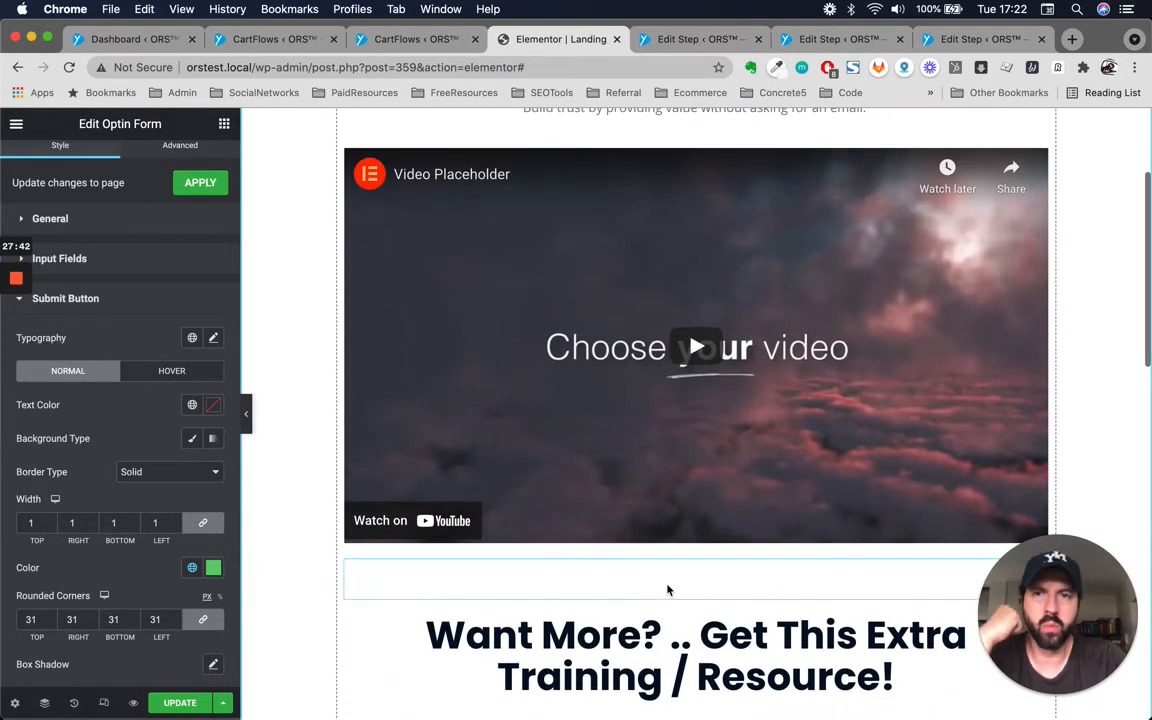
Go to the SuperSeller Funnel's Checkout step and open it with Elementor.
click(411, 40)
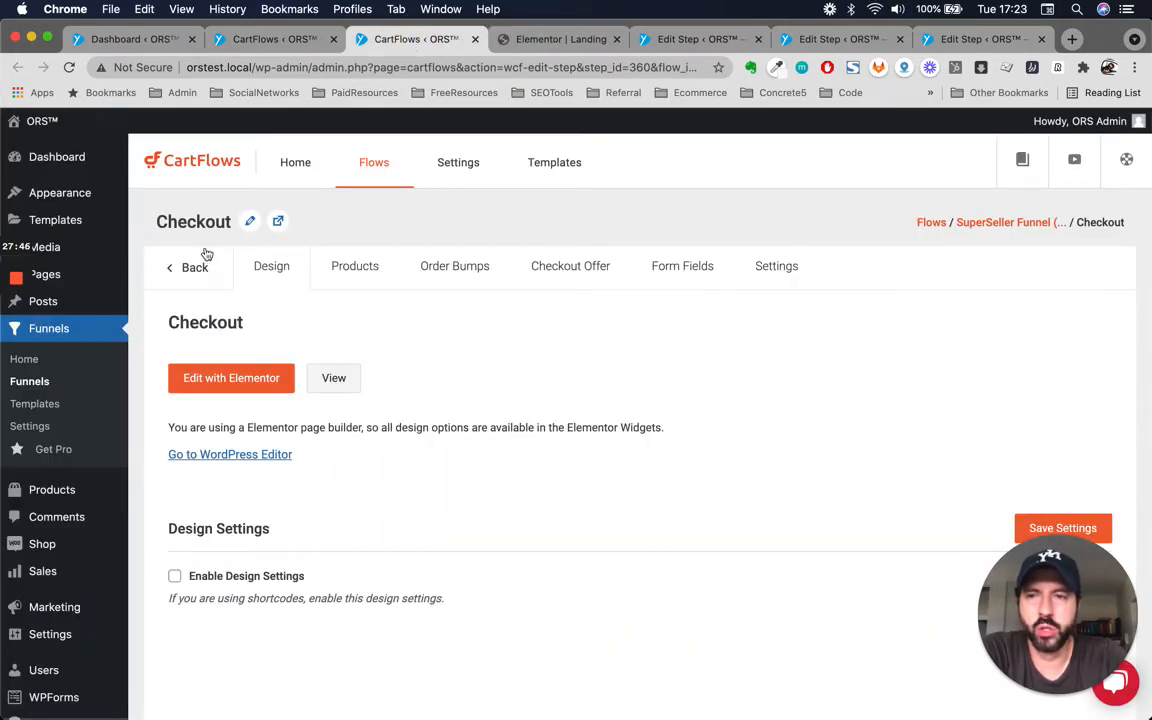
click(296, 44)
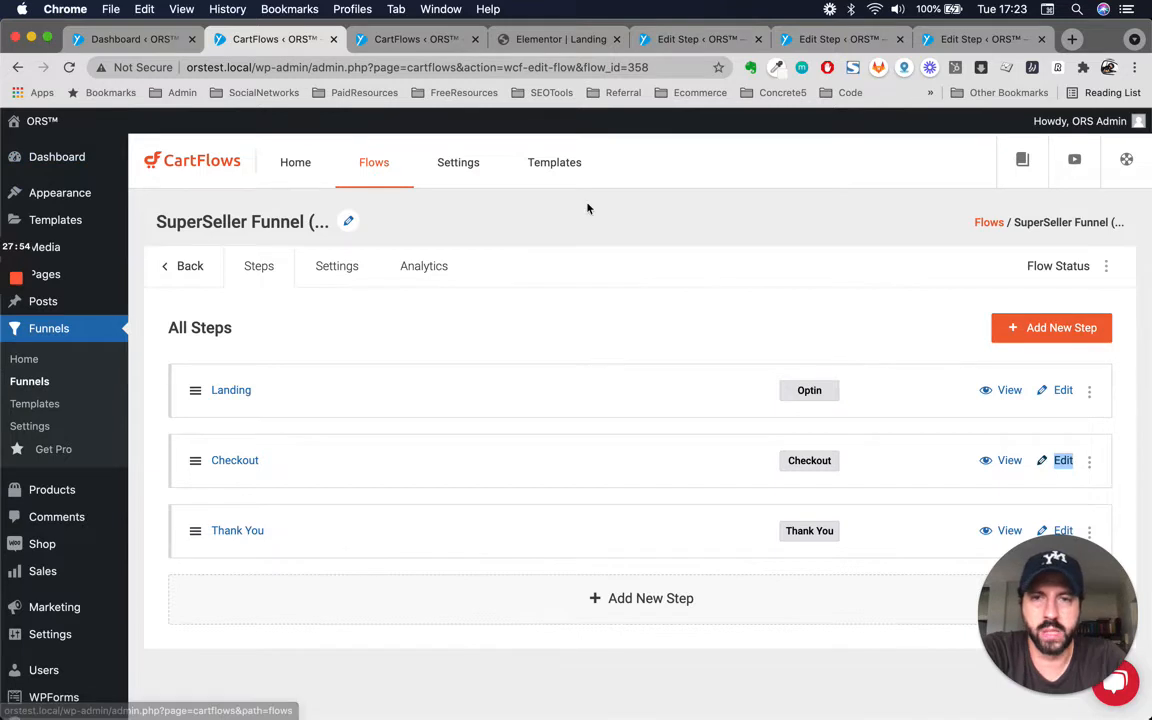
click(559, 44)
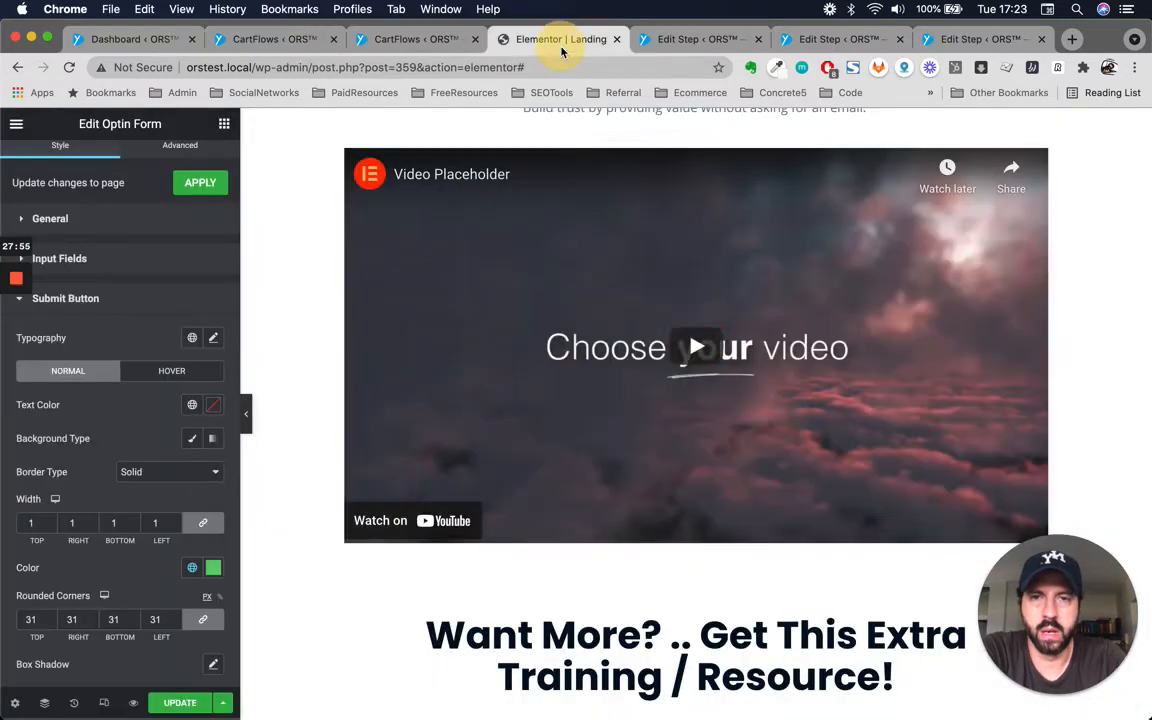
click(16, 127)
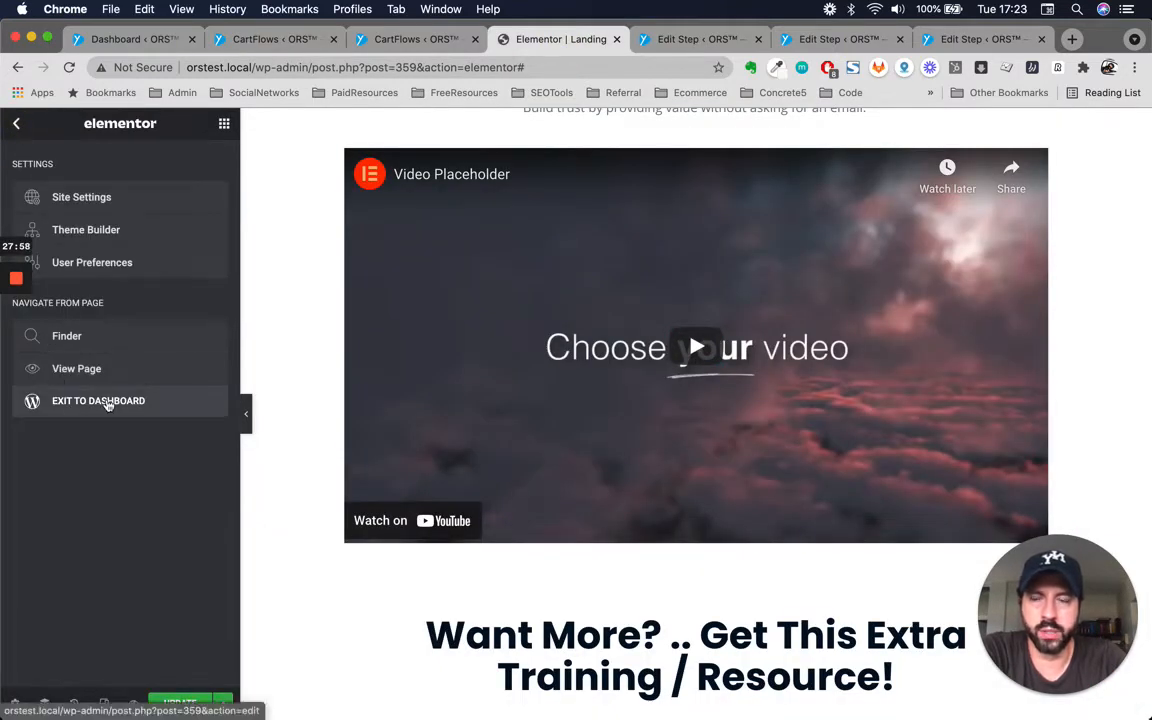
click(413, 39)
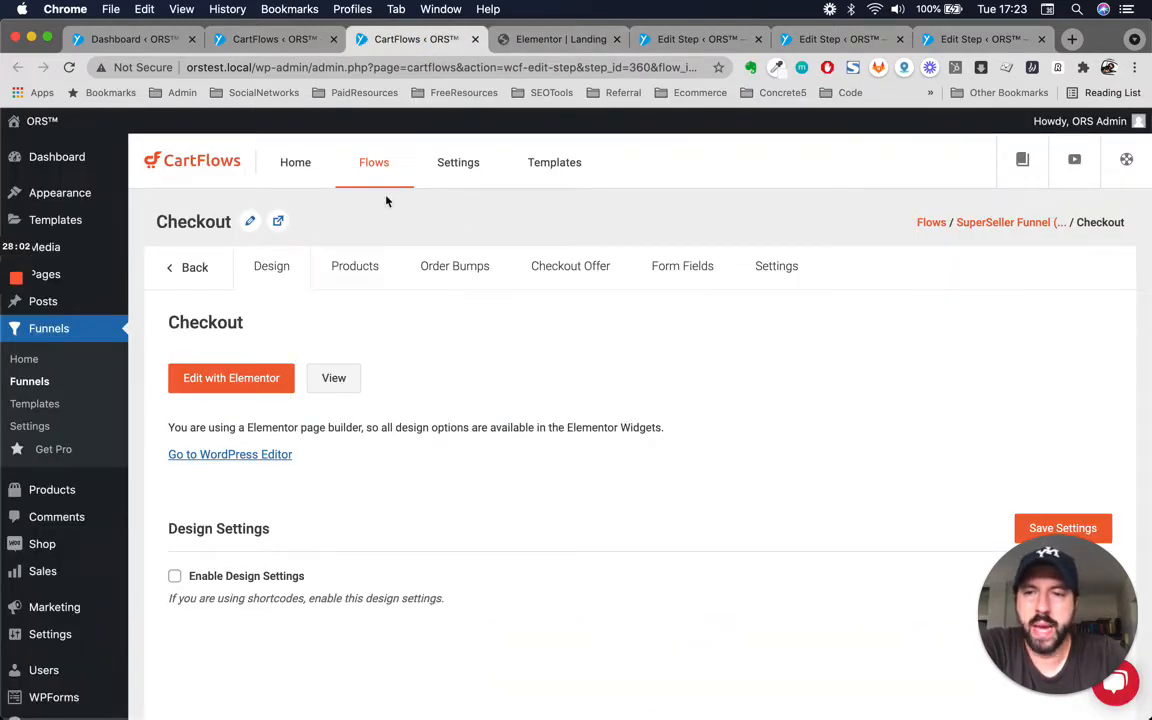
click(233, 378)
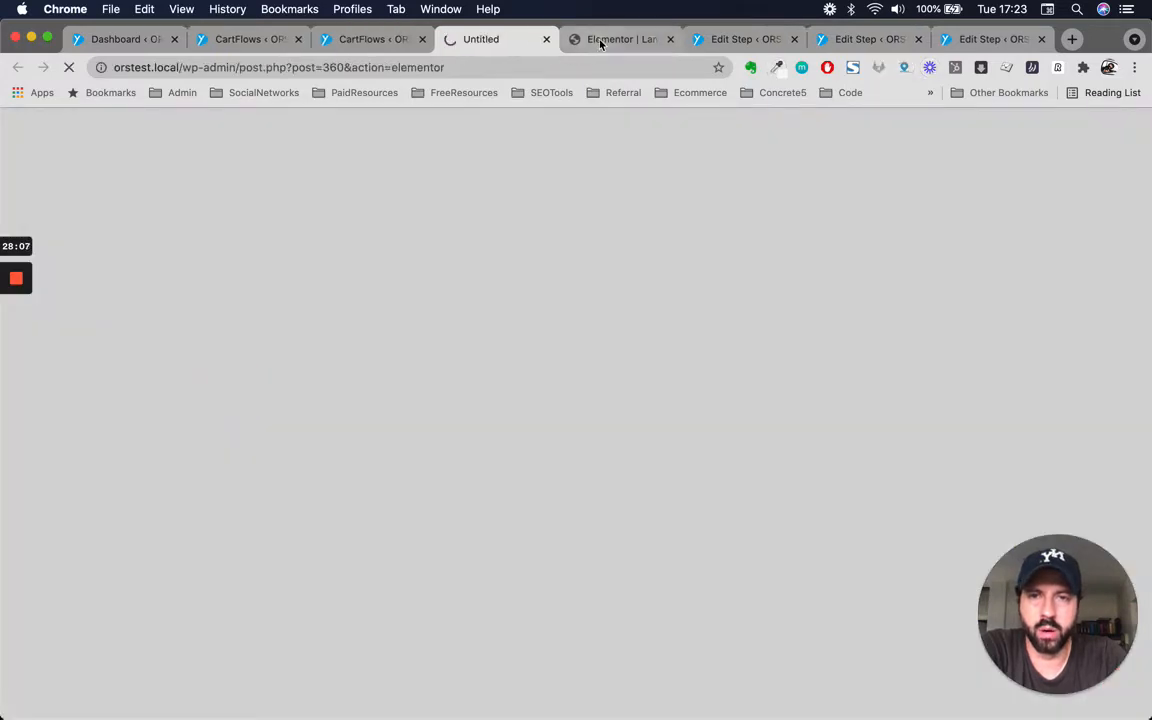
Leave the Landing page editor and switch to the Checkout page editor.
click(600, 42)
click(670, 39)
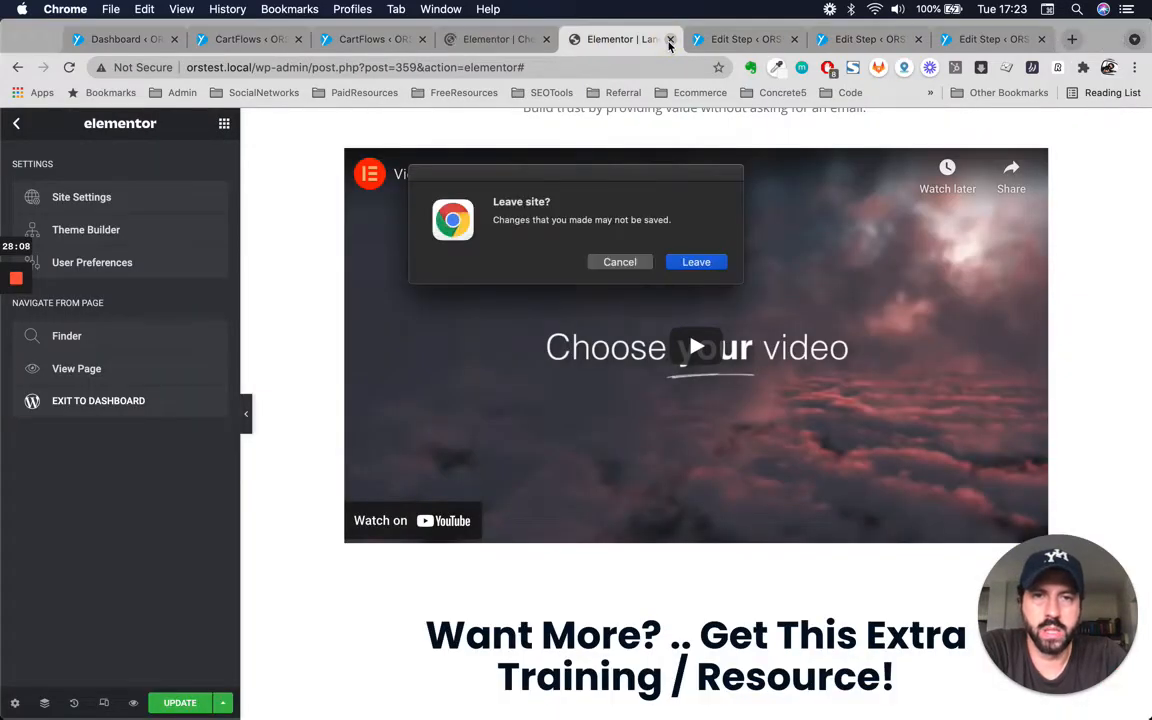
click(689, 264)
click(570, 39)
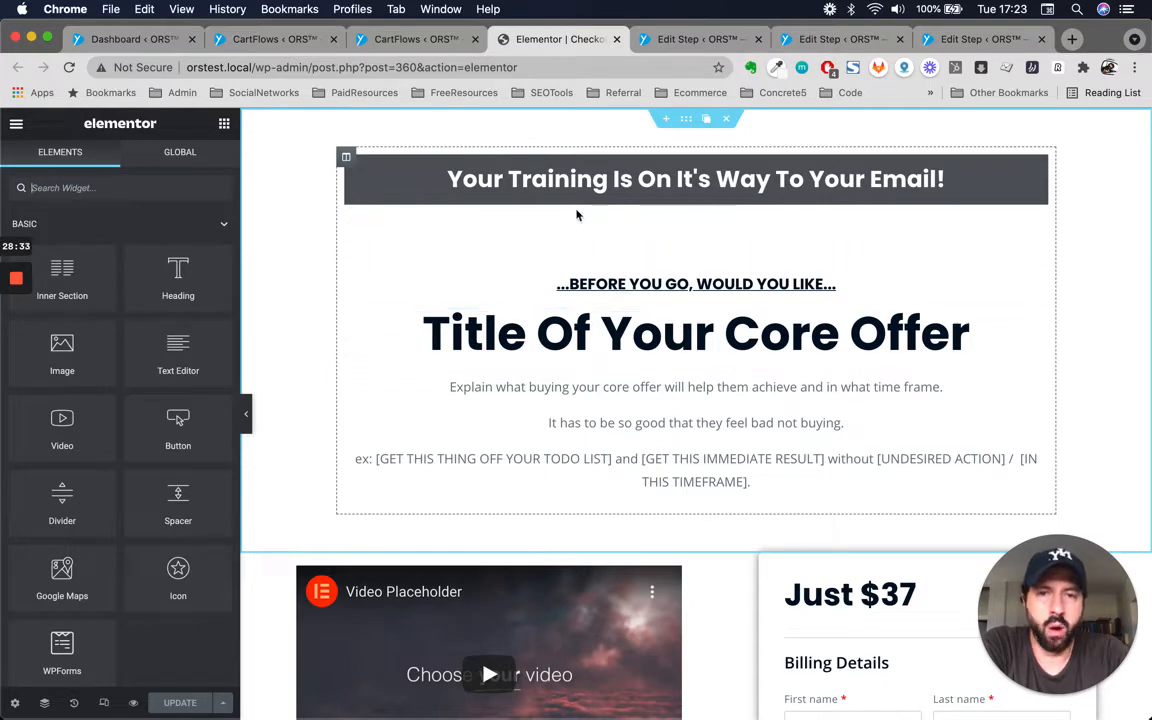
Duplicate the 'Your Training Is On It's Way To Your Email!' heading.
click(1039, 166)
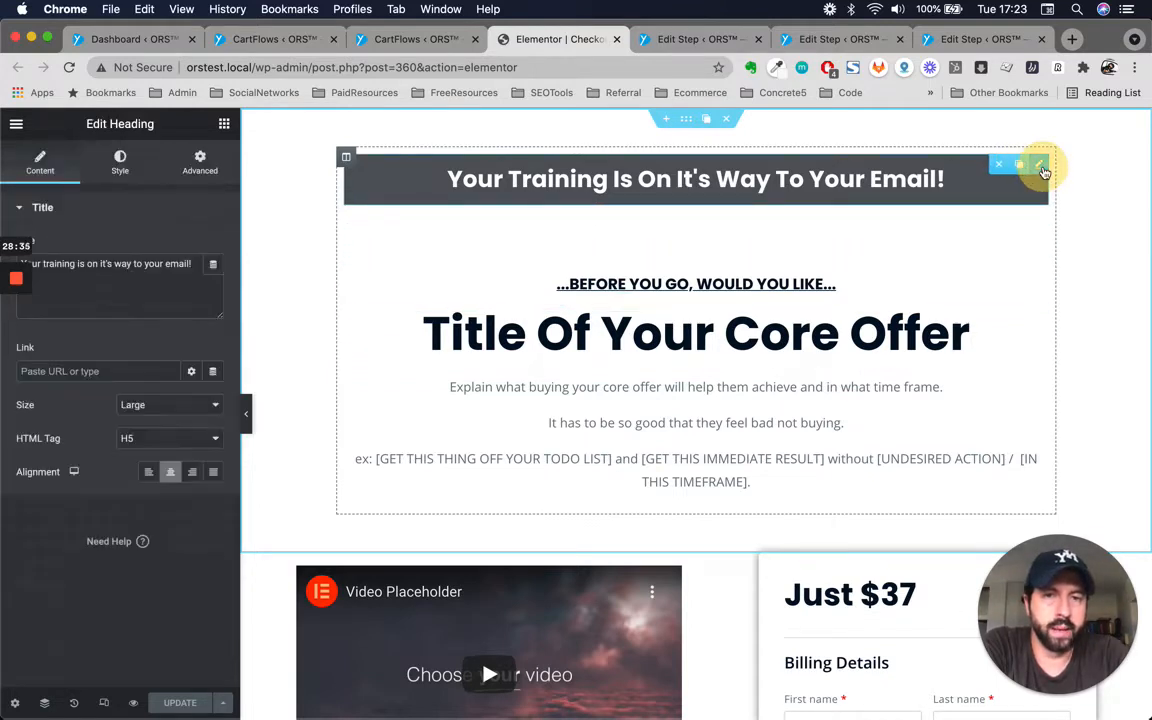
double_click(532, 182)
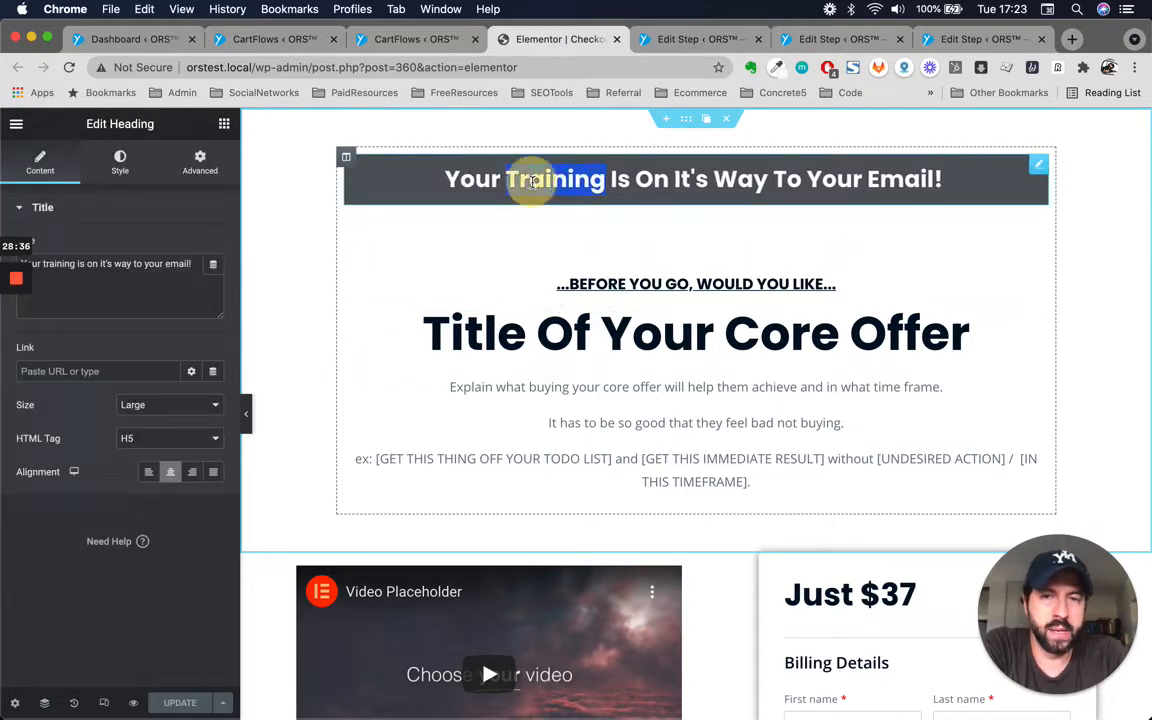
click(861, 184)
key(super+a)
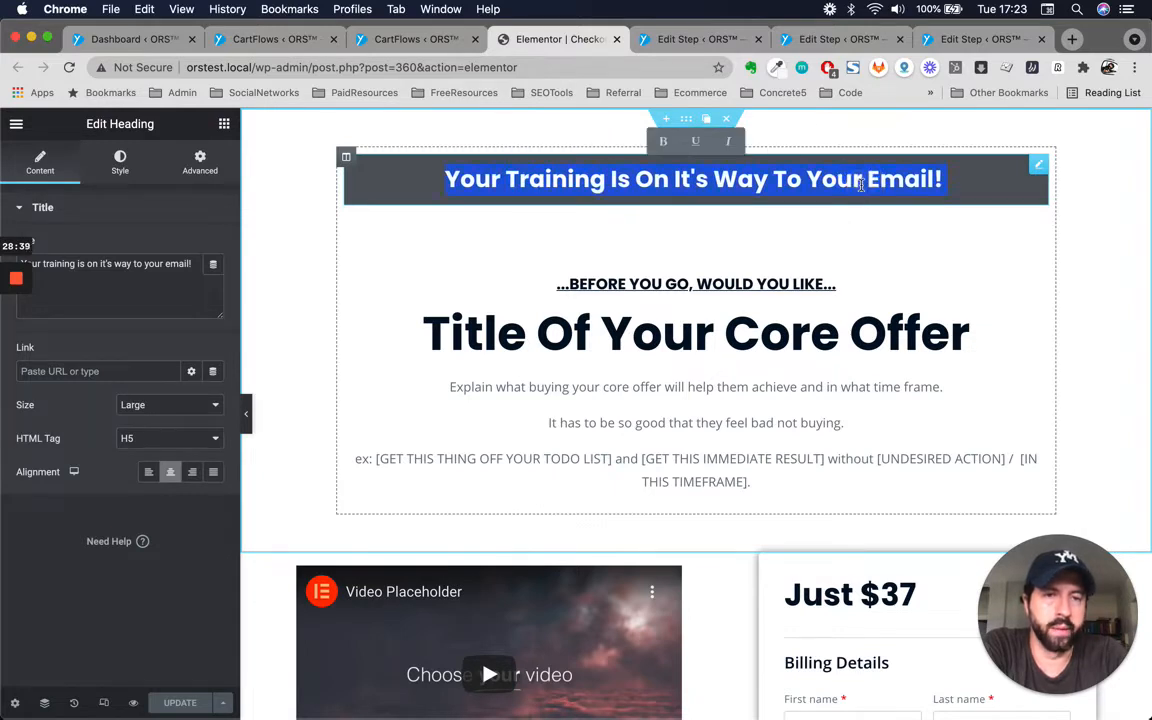
click(957, 187)
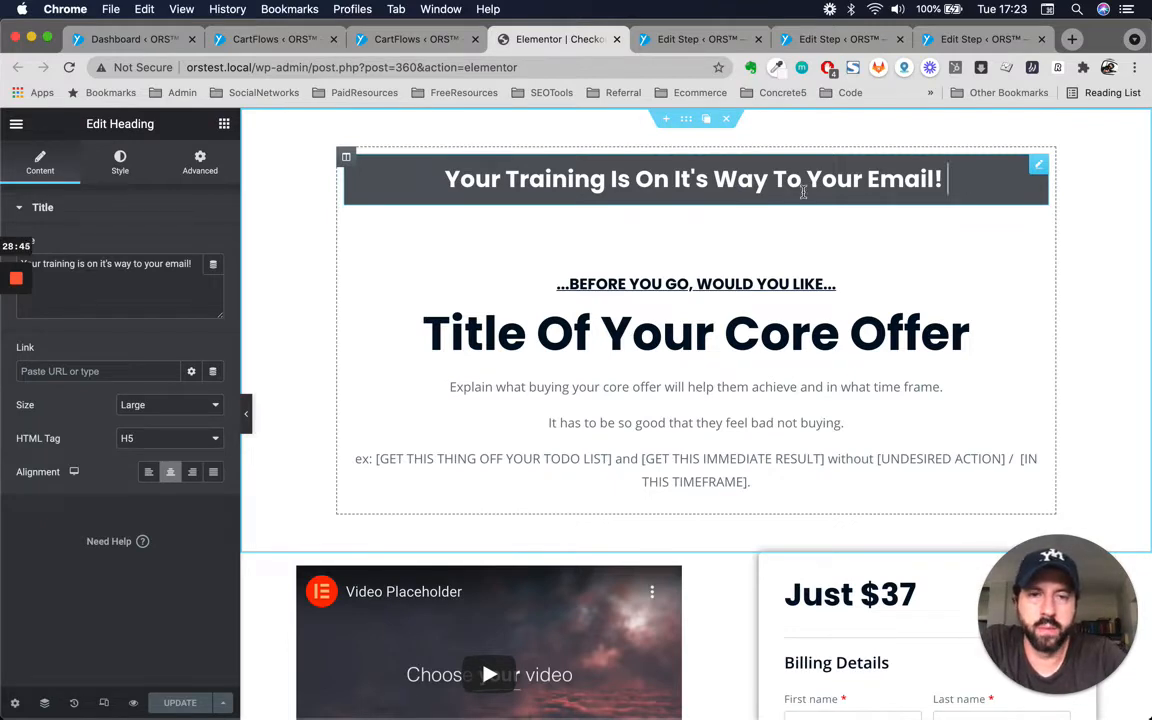
click(943, 181)
click(950, 180)
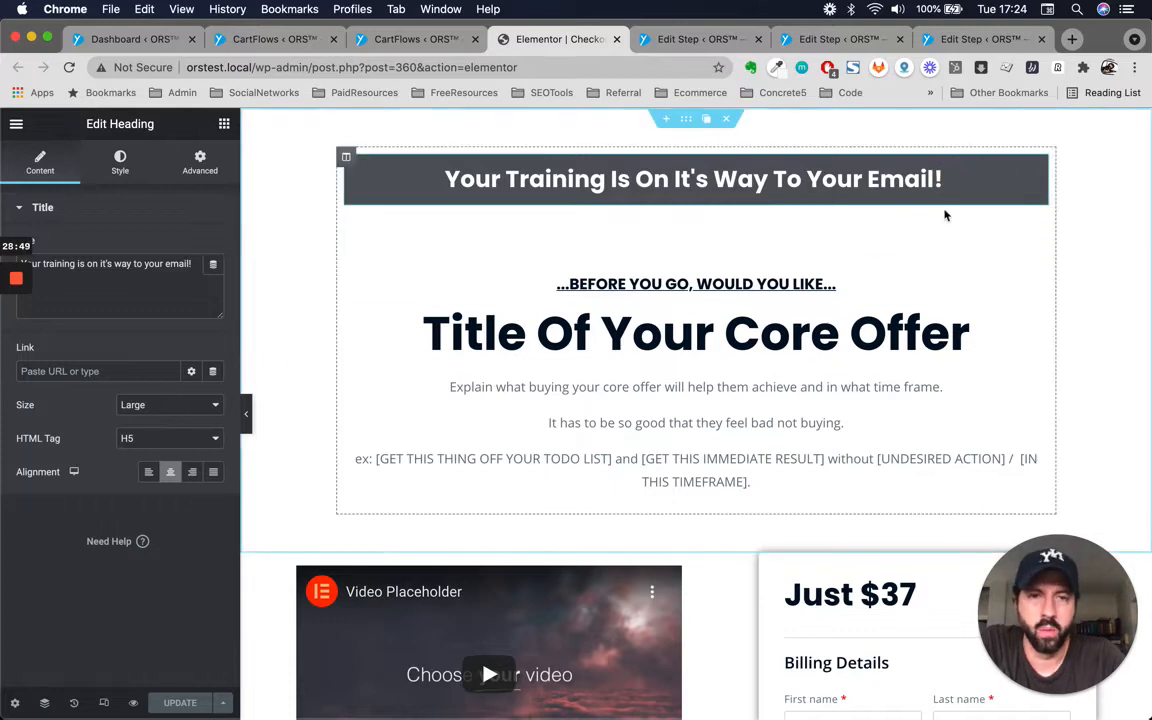
right_click(1038, 167)
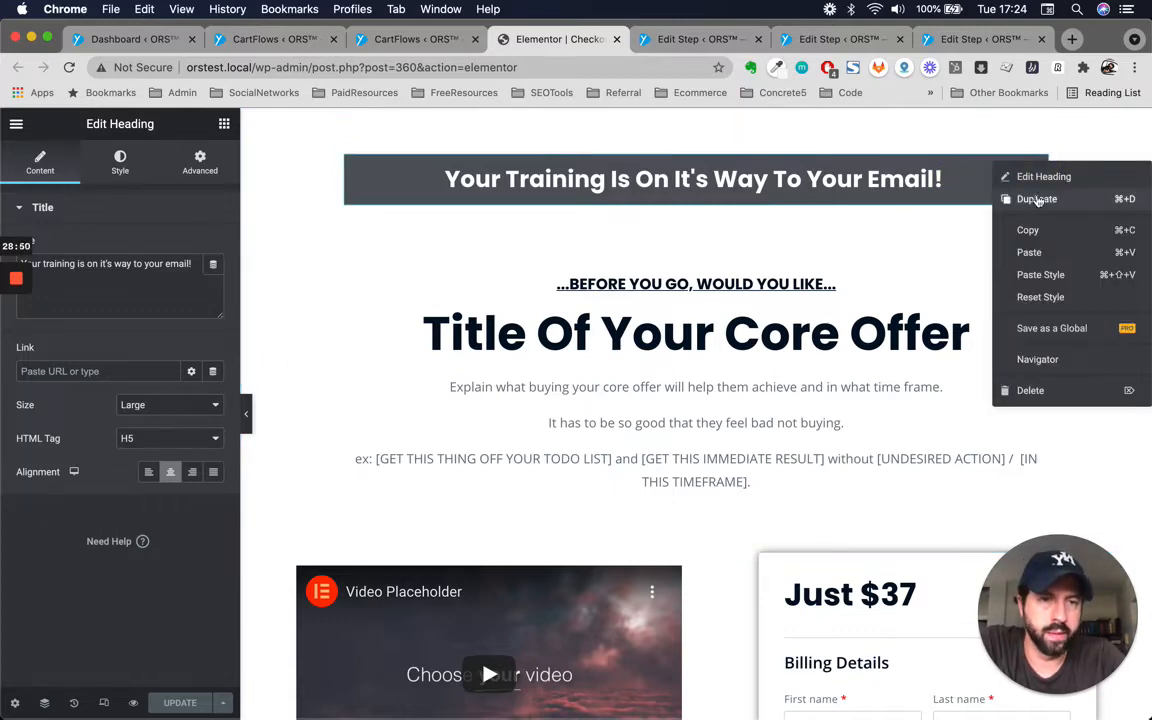
click(1034, 198)
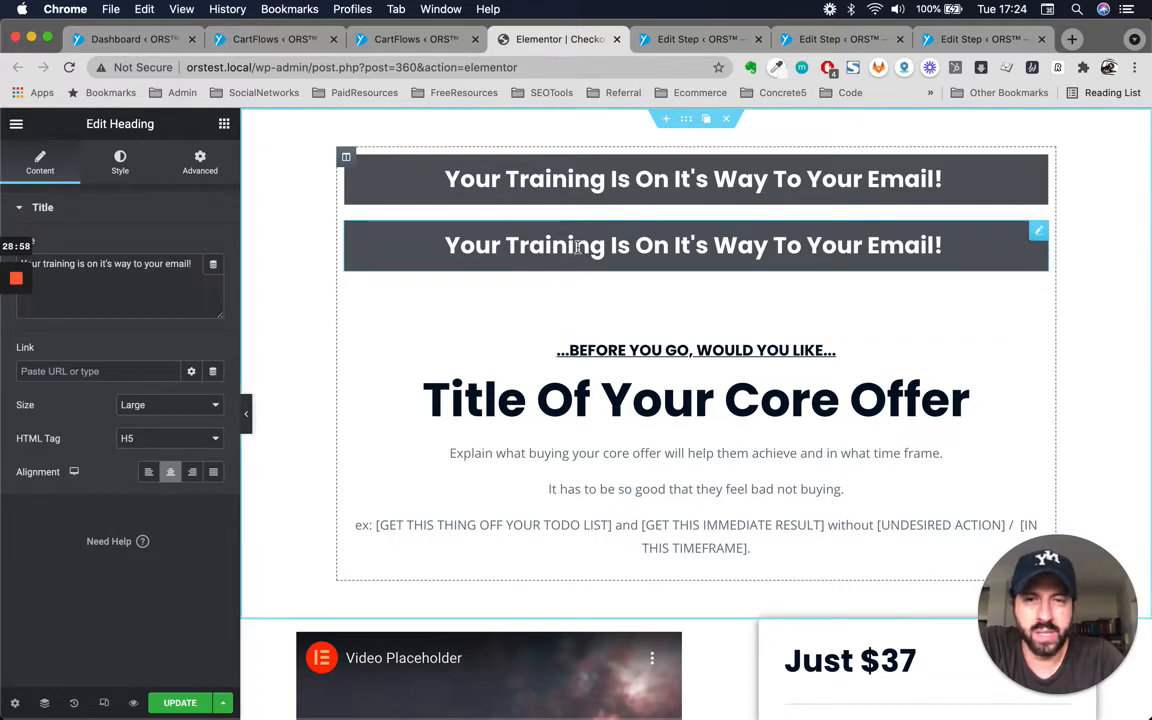
Set the duplicated heading's HTML tag to span and its size to Default.
click(168, 440)
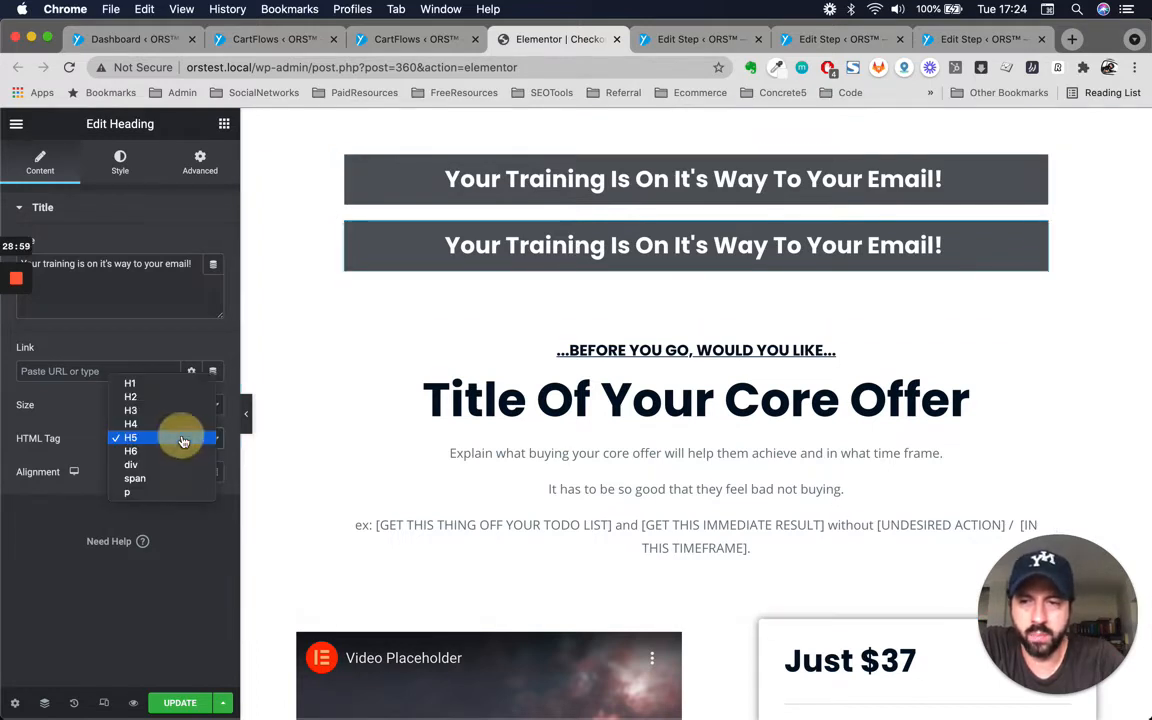
click(149, 477)
click(155, 410)
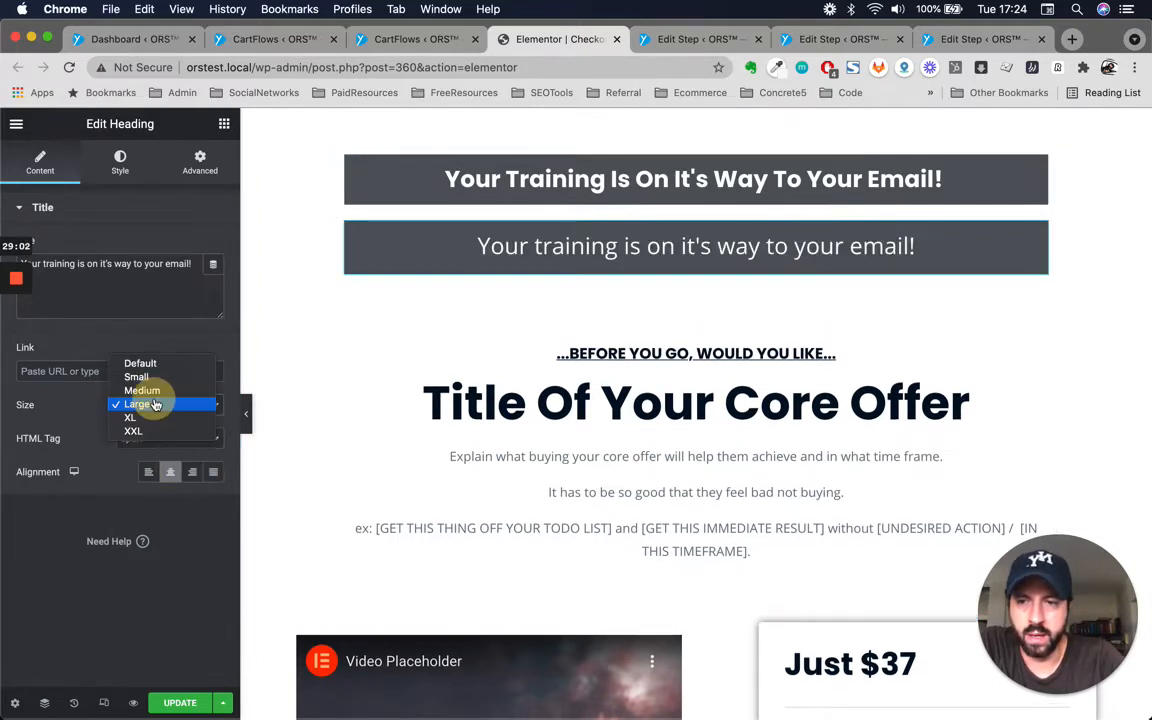
click(163, 364)
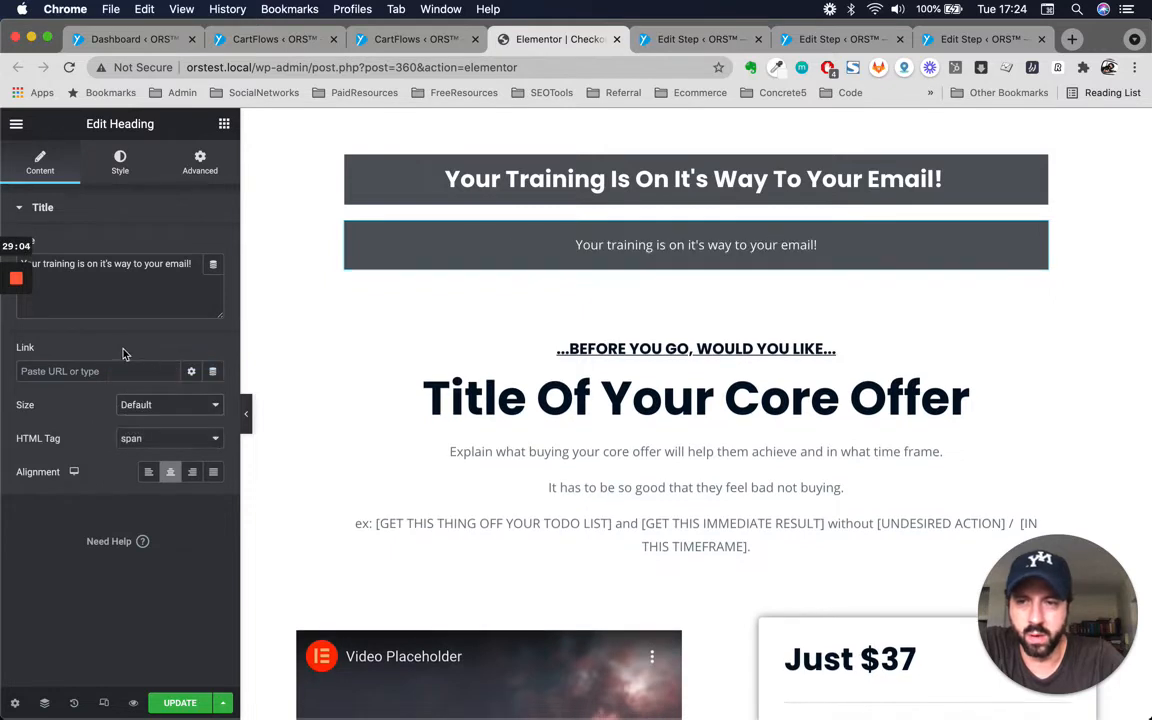
Replace the duplicated heading's text with 'make sure to check spam folder!'.
triple_click(159, 263)
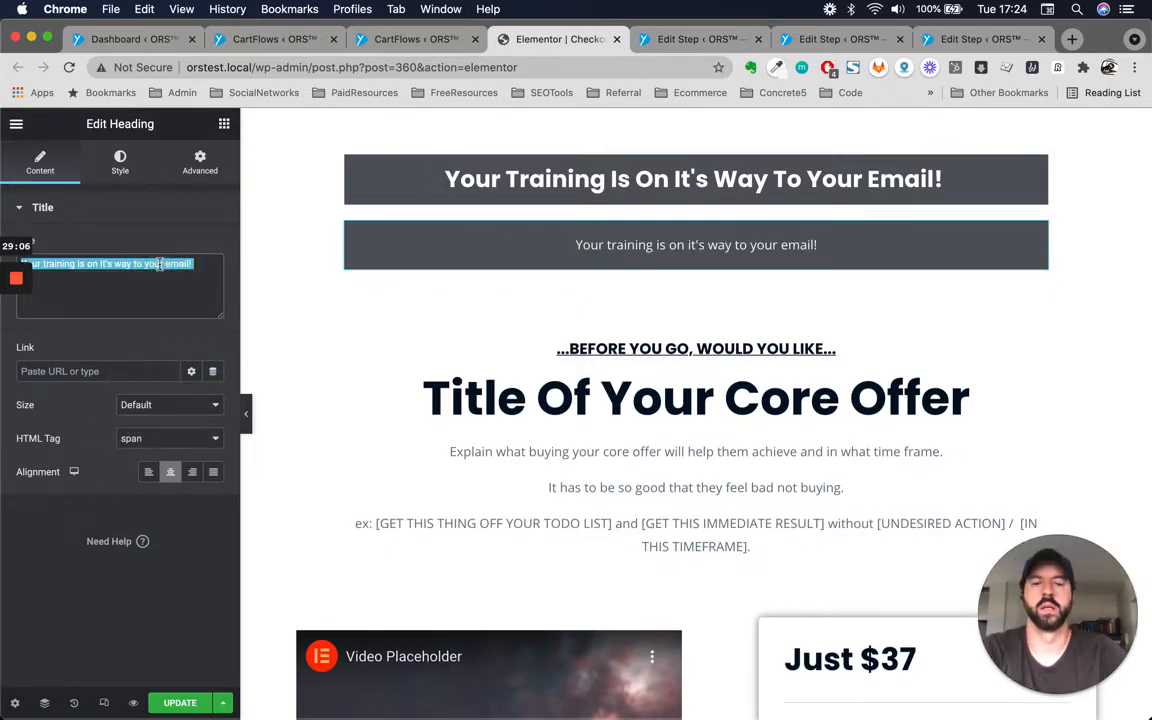
text(make sure to chec)
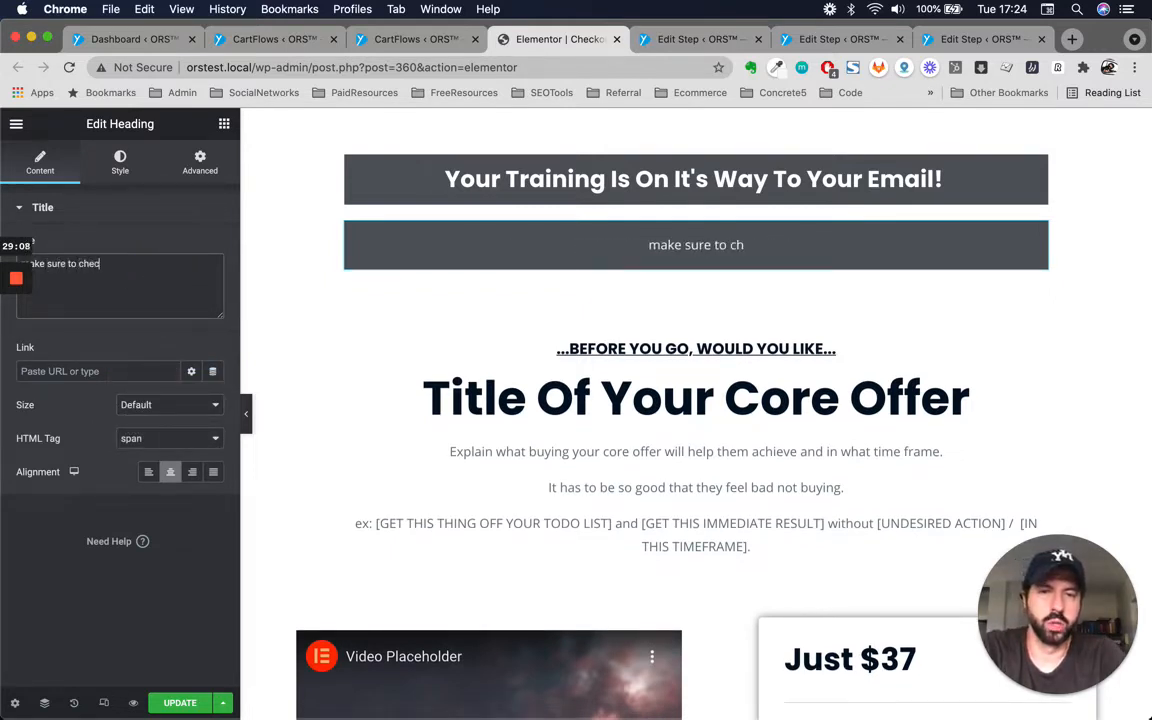
text(k s)
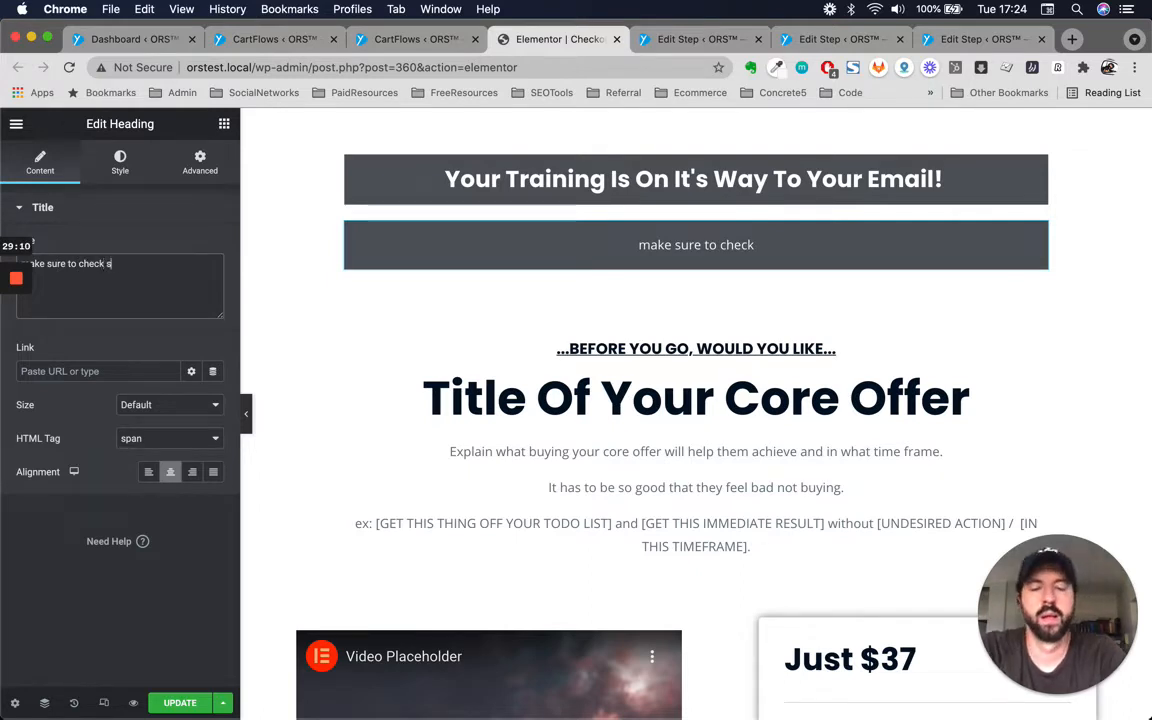
text(pam folder)
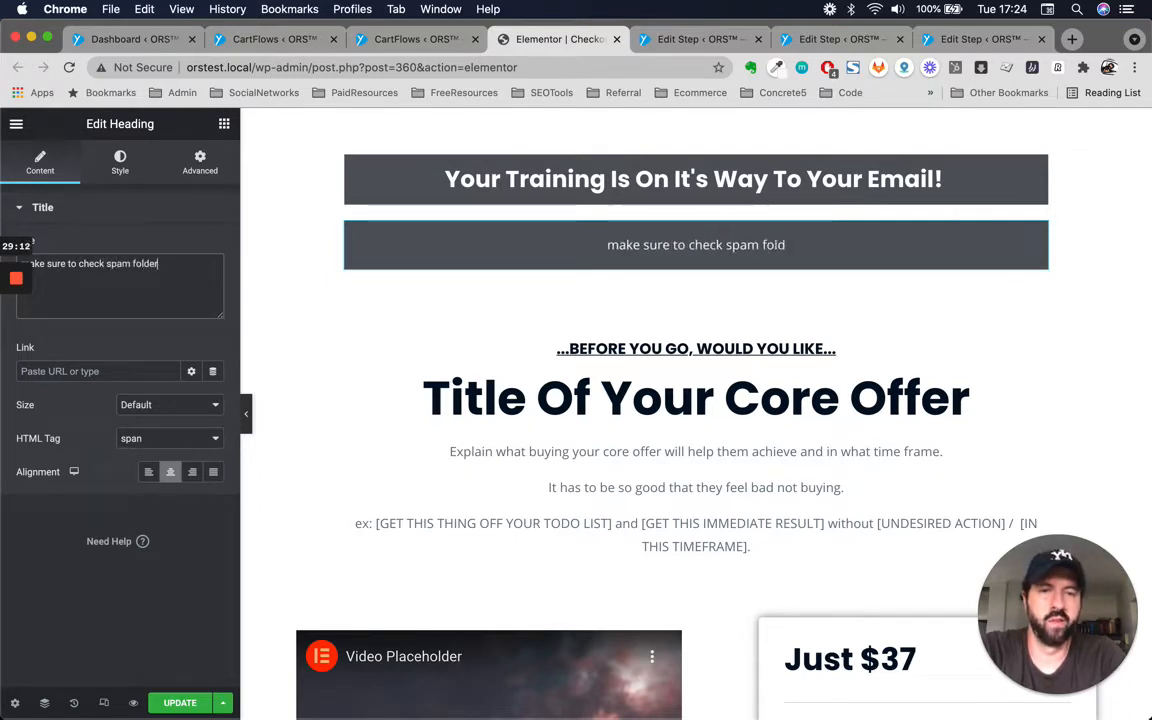
text(!)
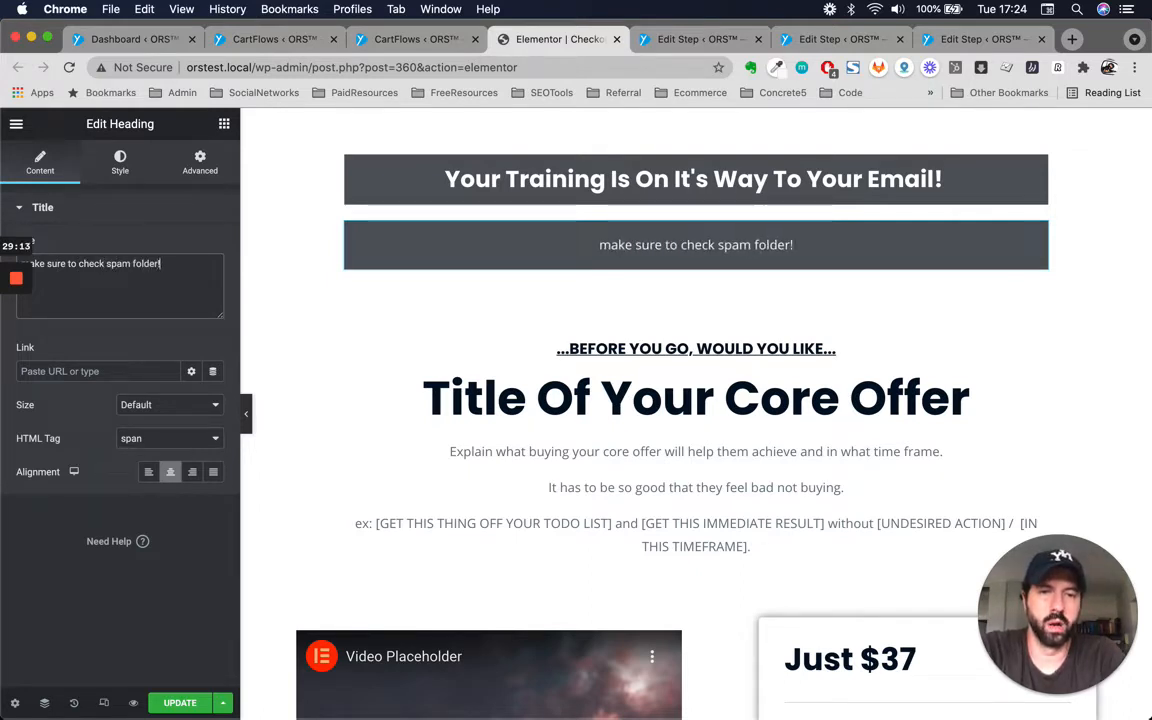
Add '**' at the start of the spam-folder note and at the end of the original heading.
click(601, 247)
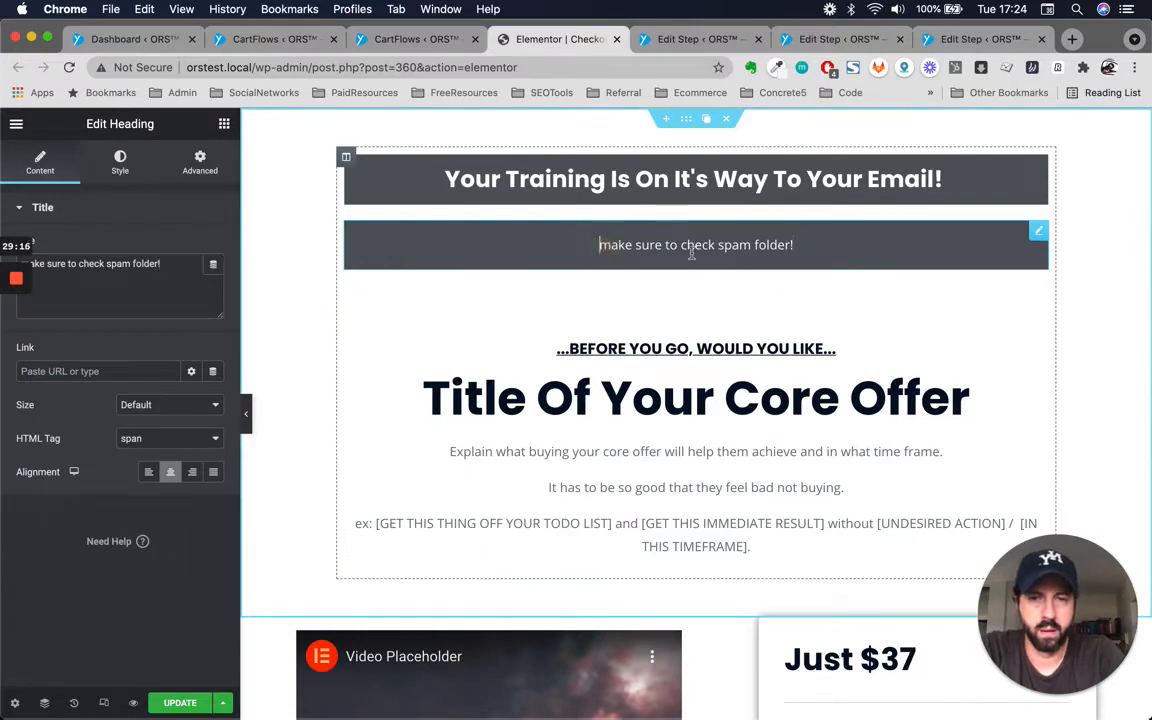
text(**)
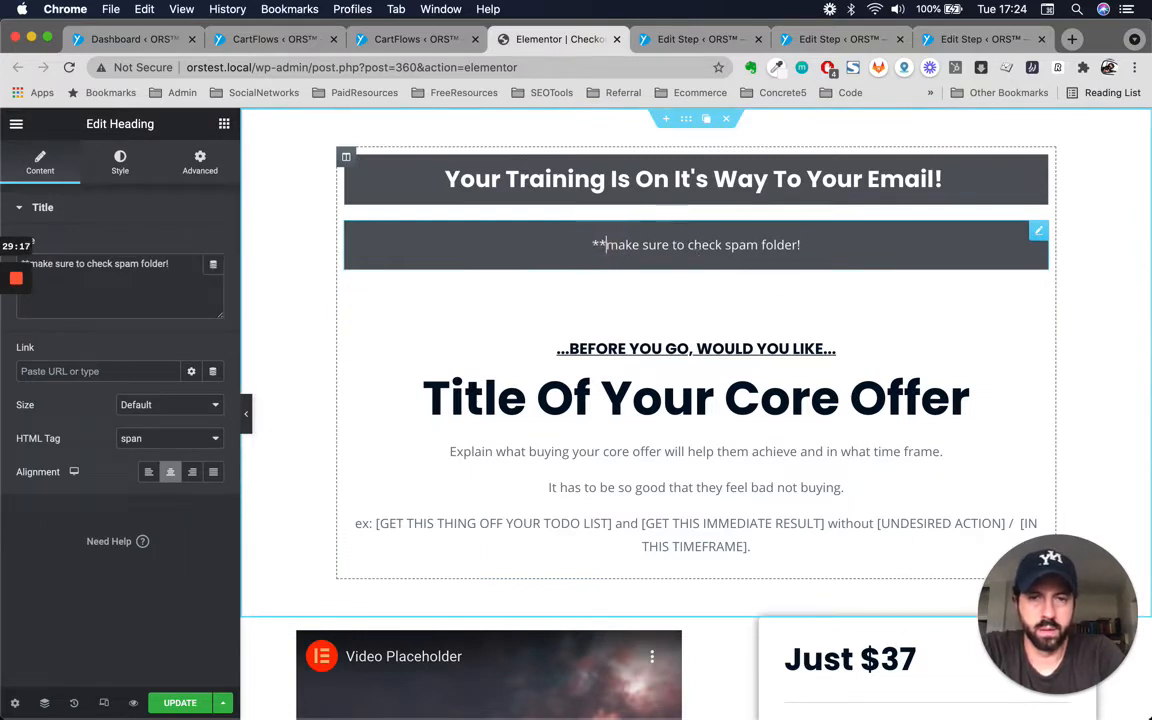
click(938, 178)
text(**)
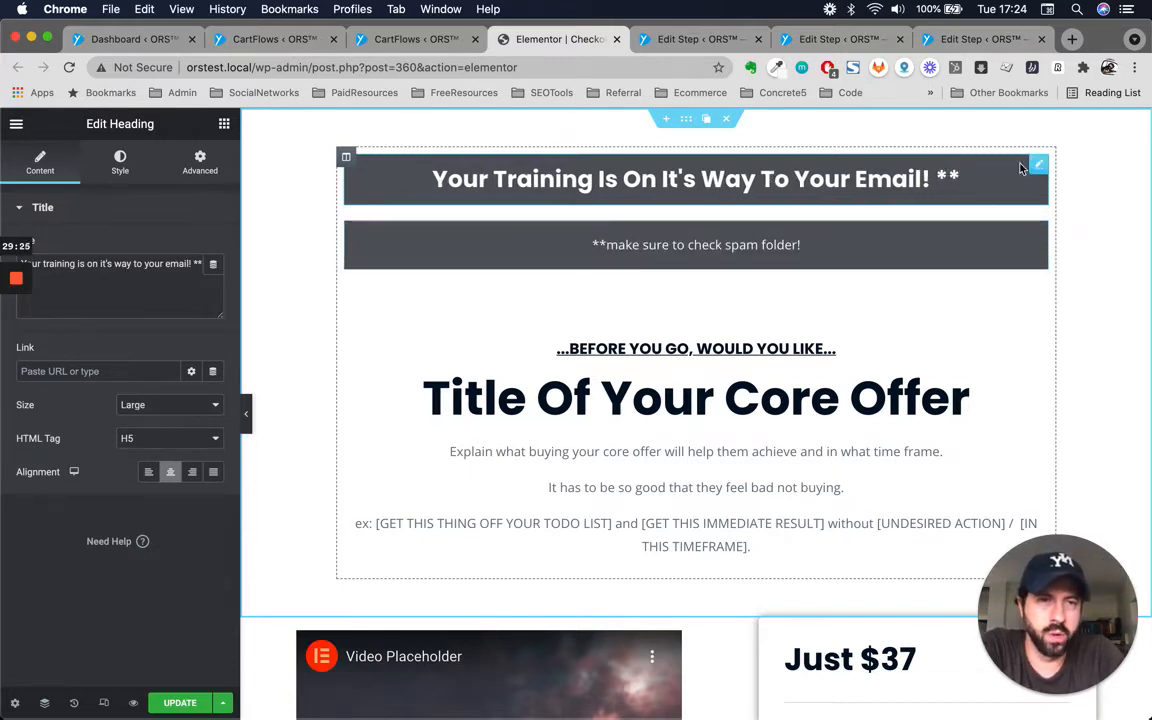
Set the widgets space of the column holding the two dark-box headings to 0 px.
click(197, 168)
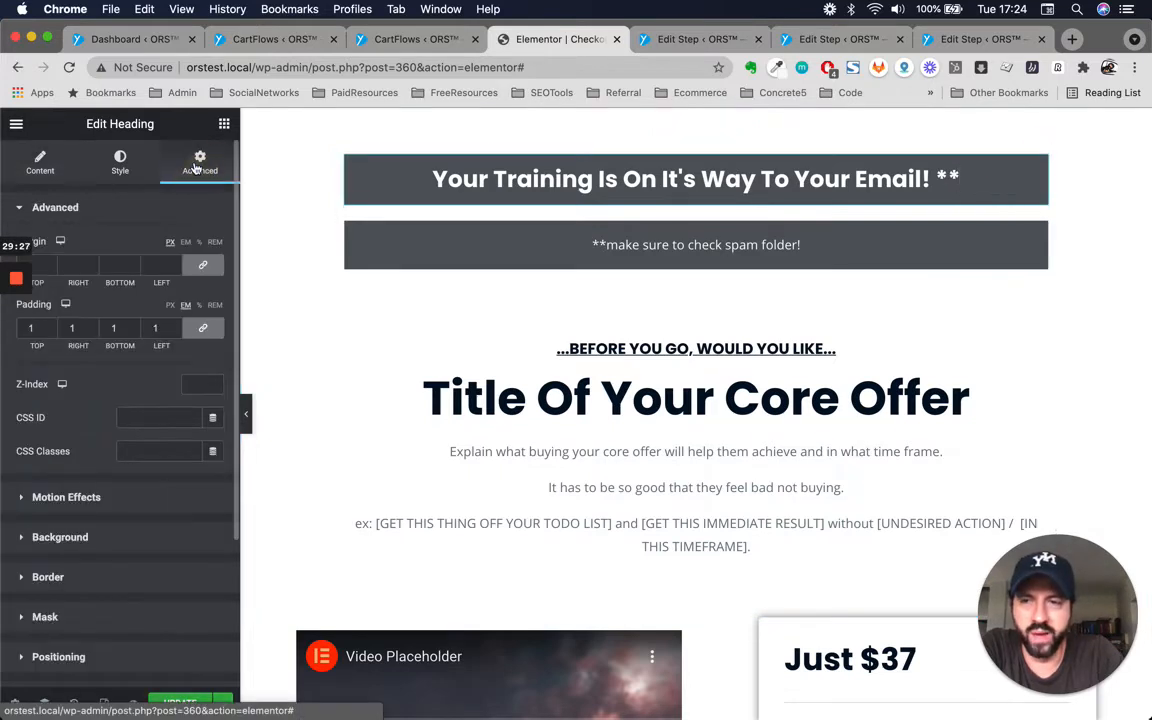
click(39, 264)
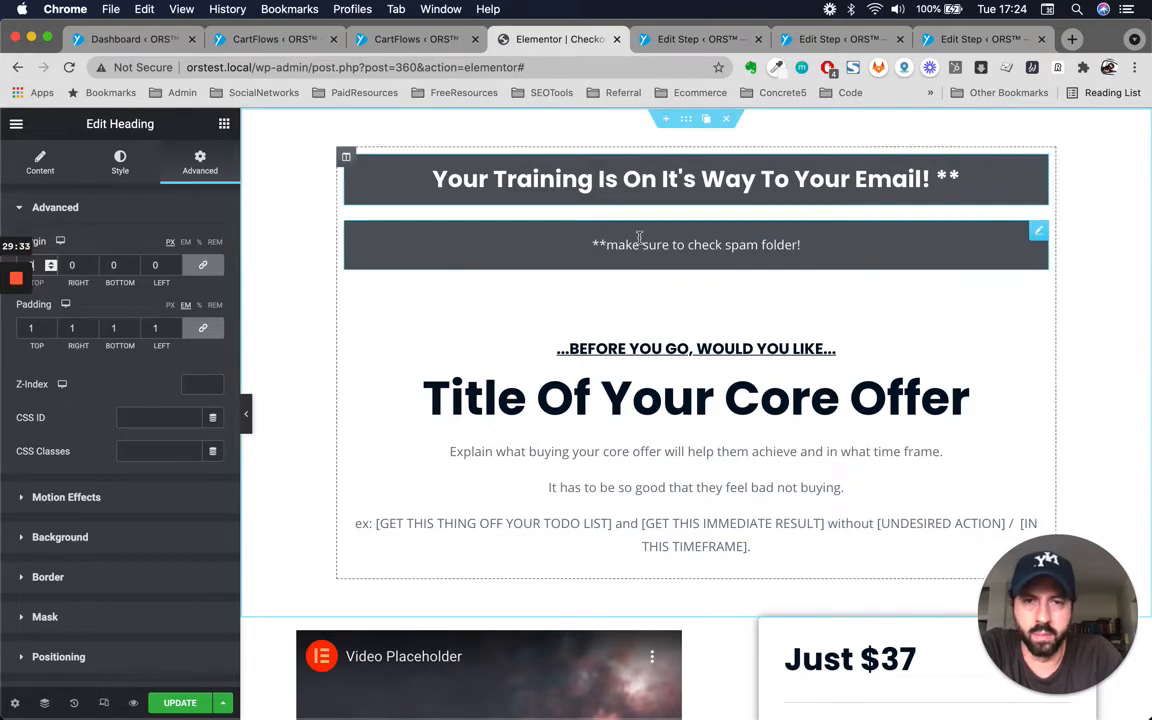
click(607, 244)
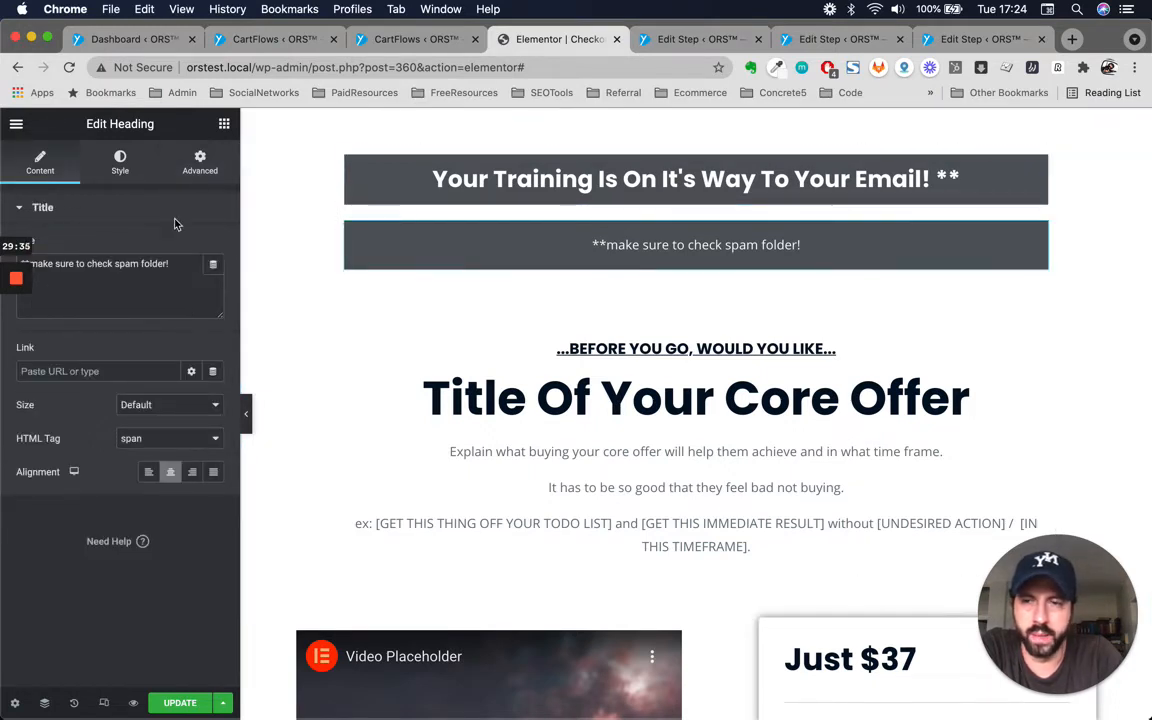
click(200, 160)
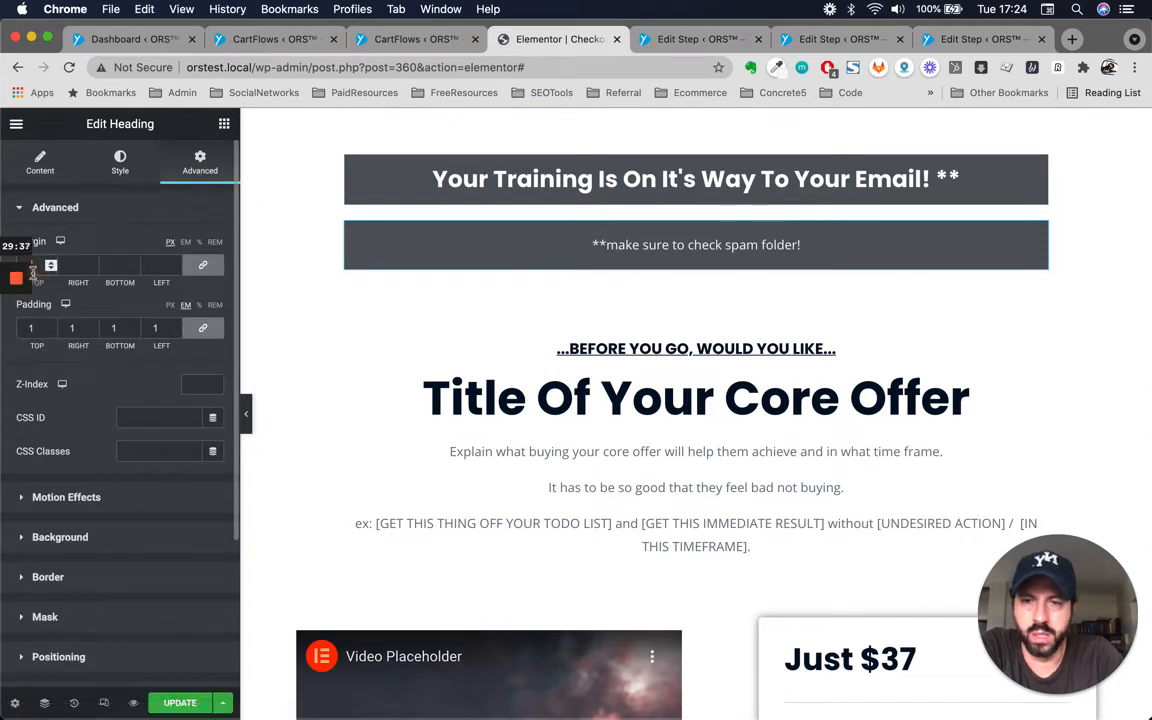
click(24, 207)
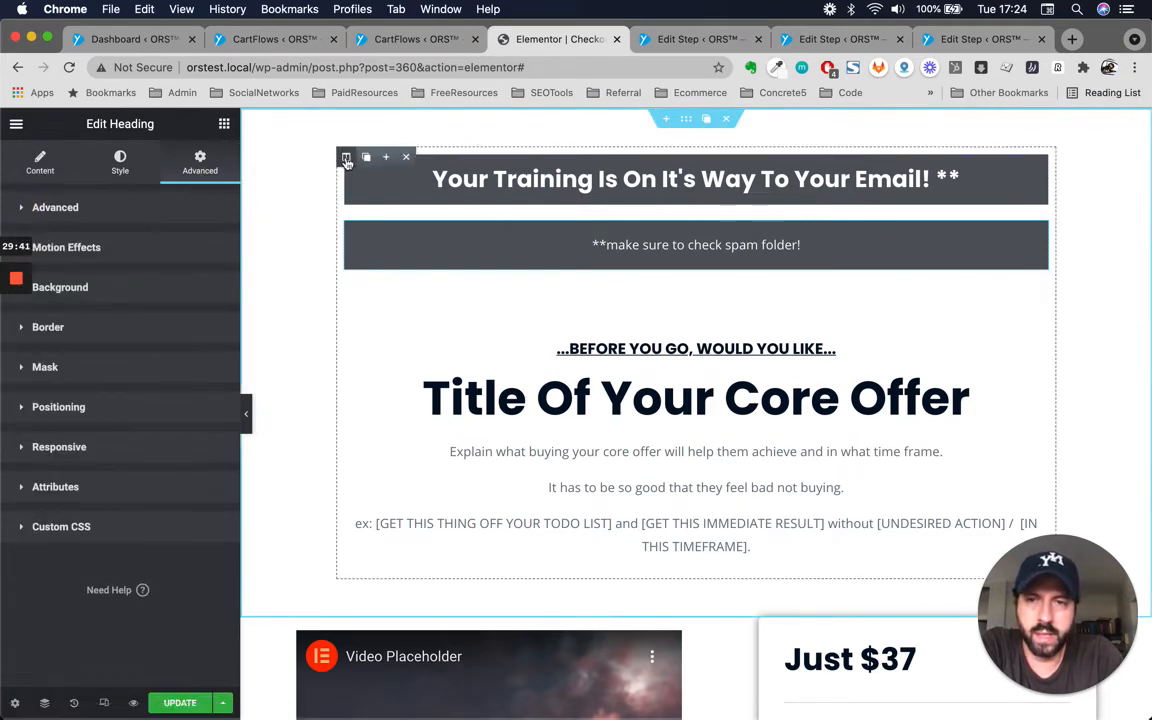
click(346, 159)
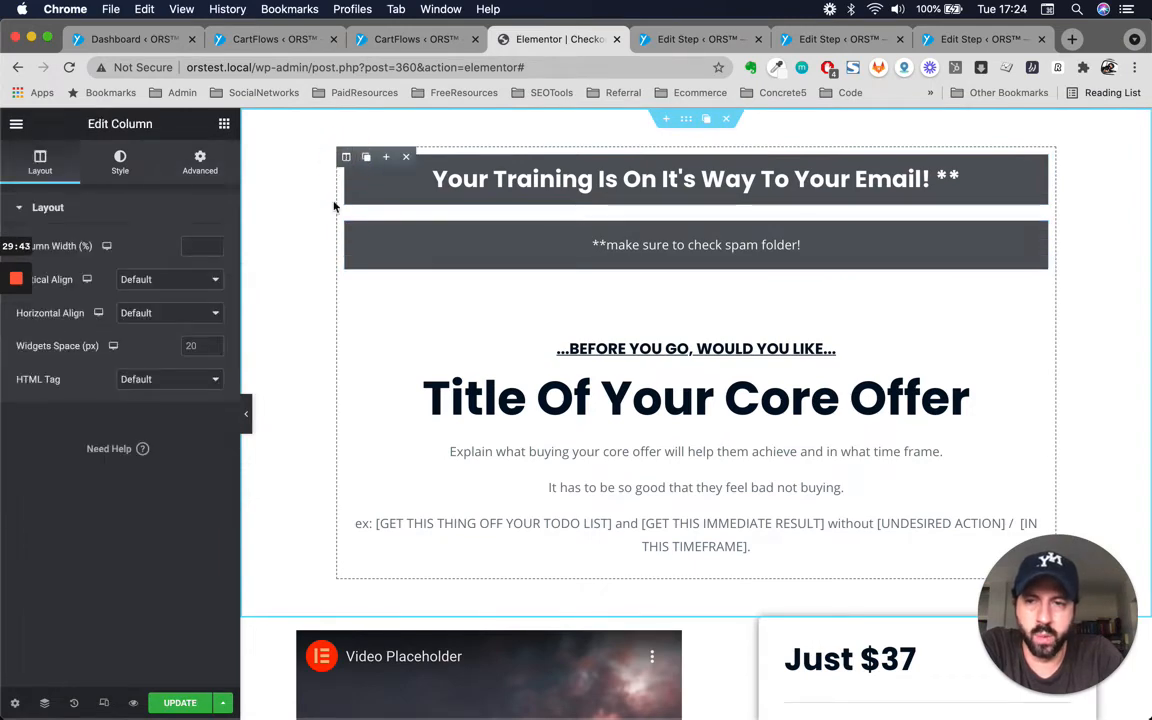
click(190, 345)
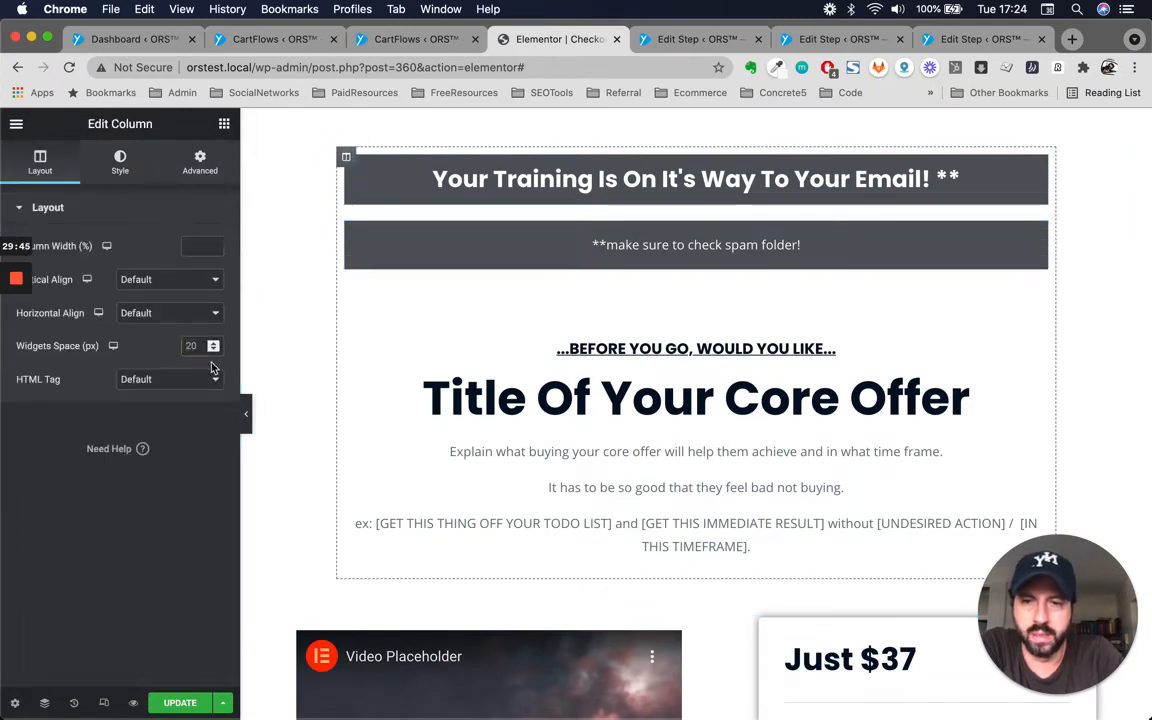
text(0)
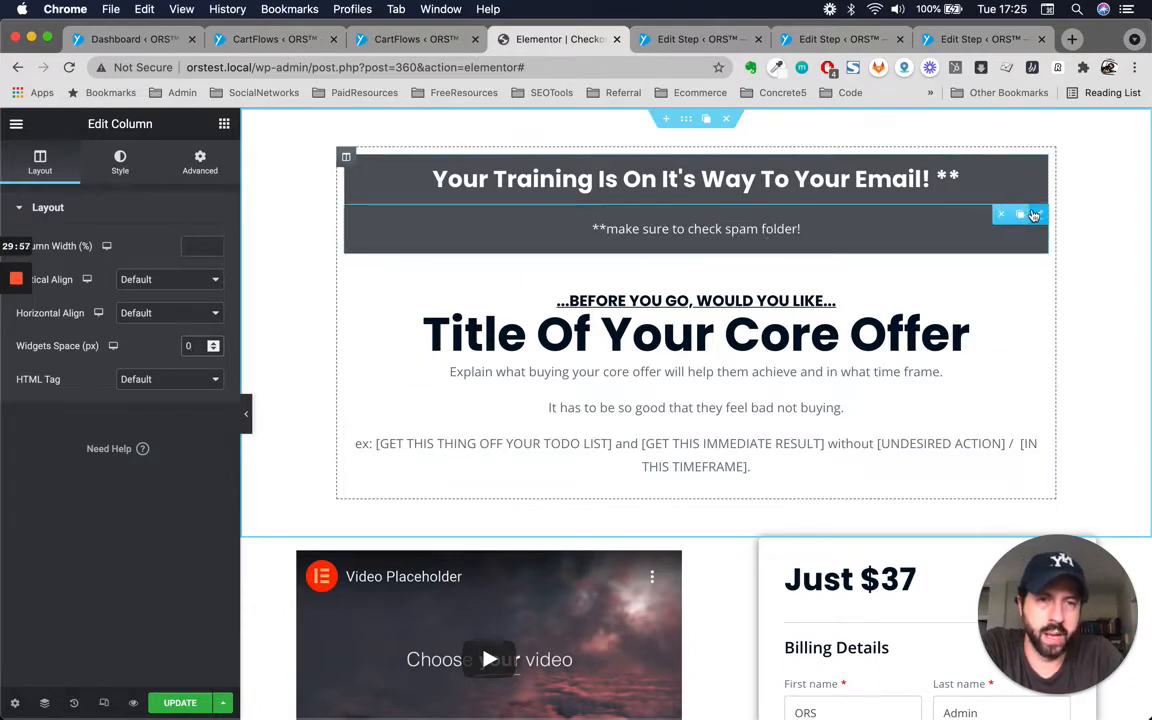
Set the spam-folder note's padding to 0 on all sides.
click(930, 190)
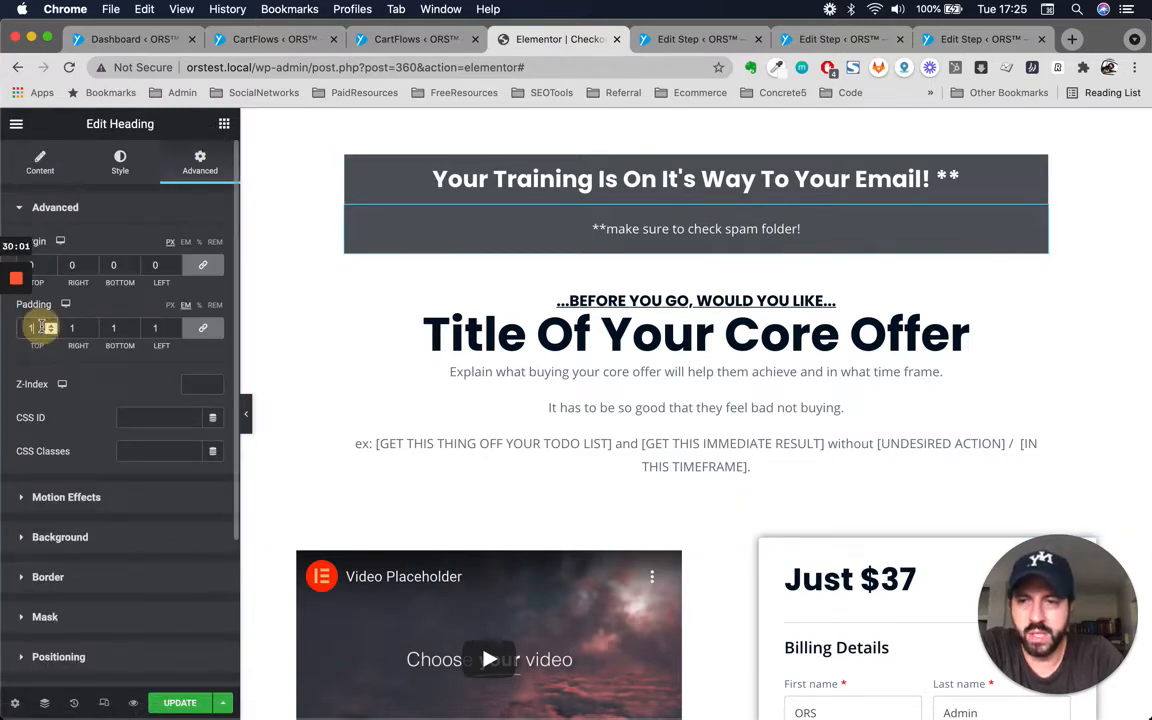
click(41, 327)
text(10)
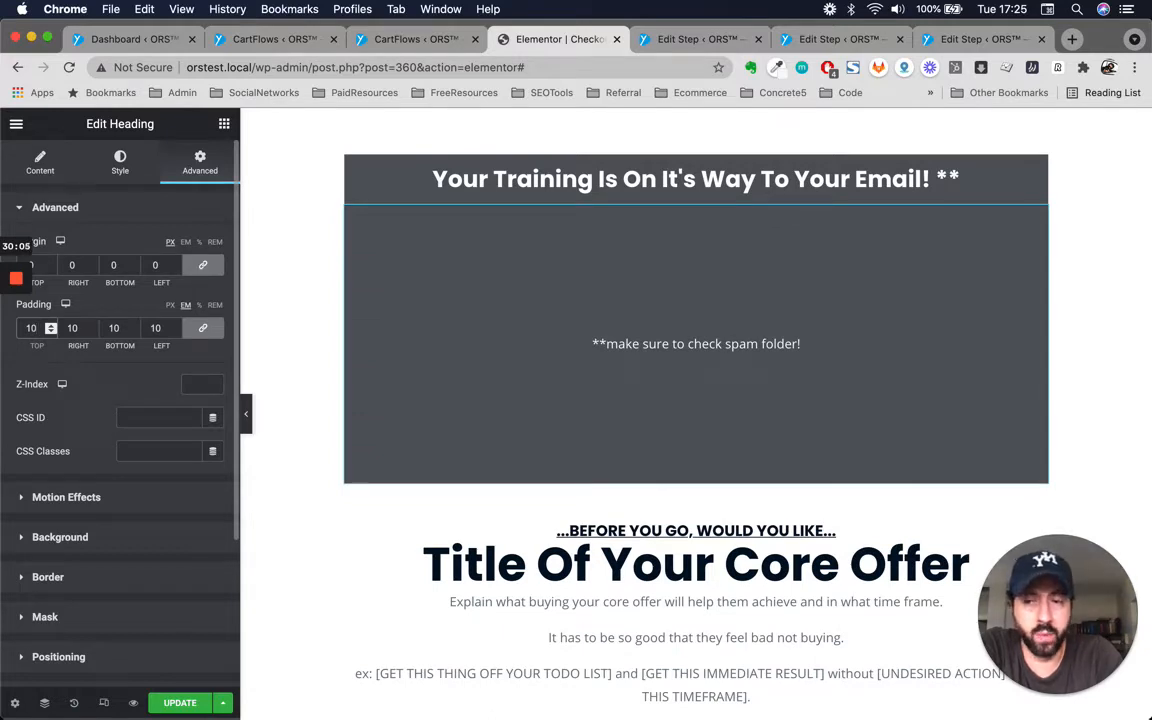
key(BackSpace)
key(BackSpace)
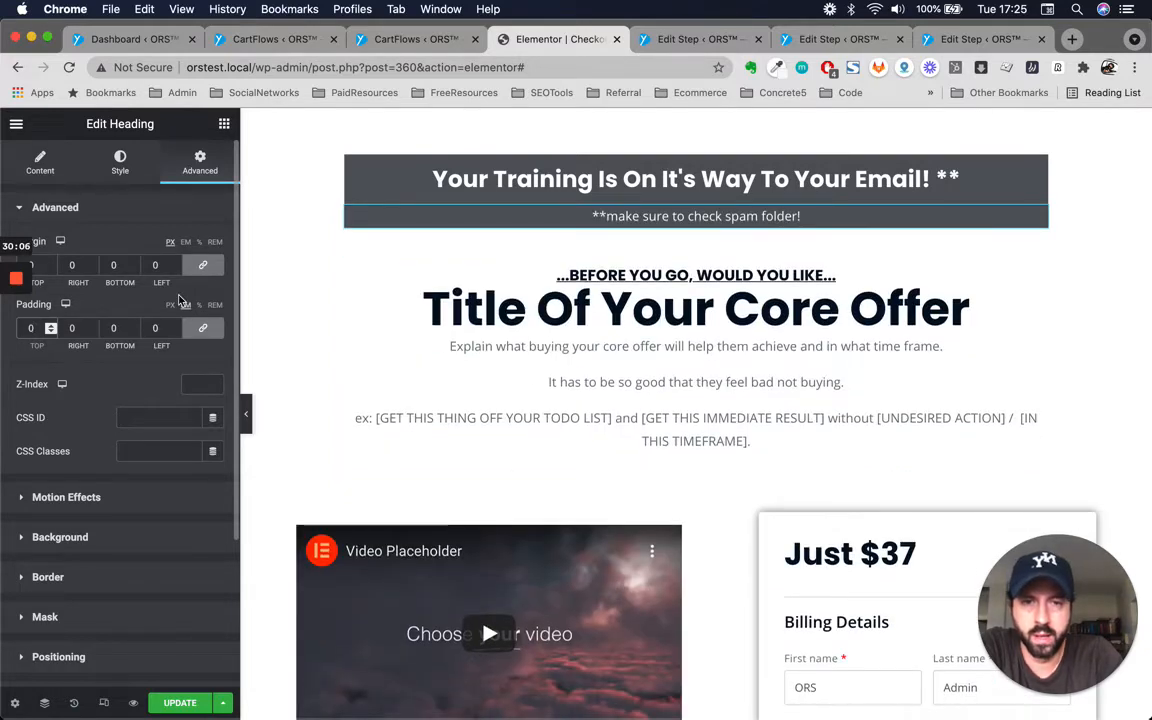
text(1)
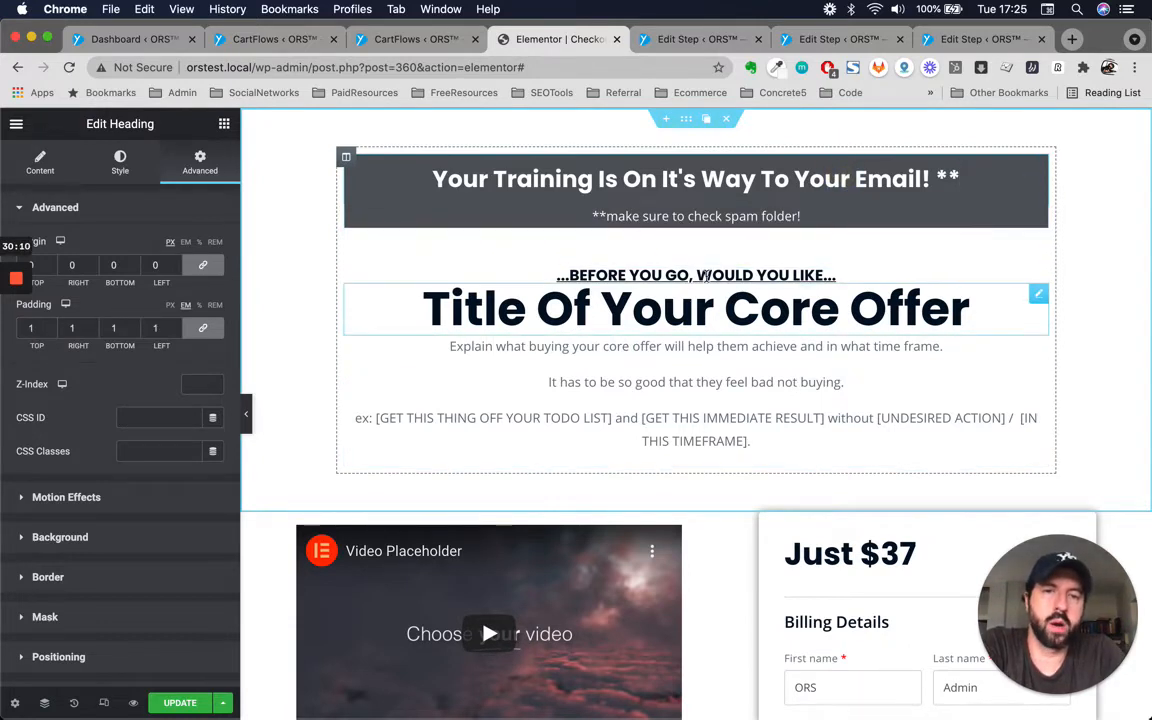
click(717, 207)
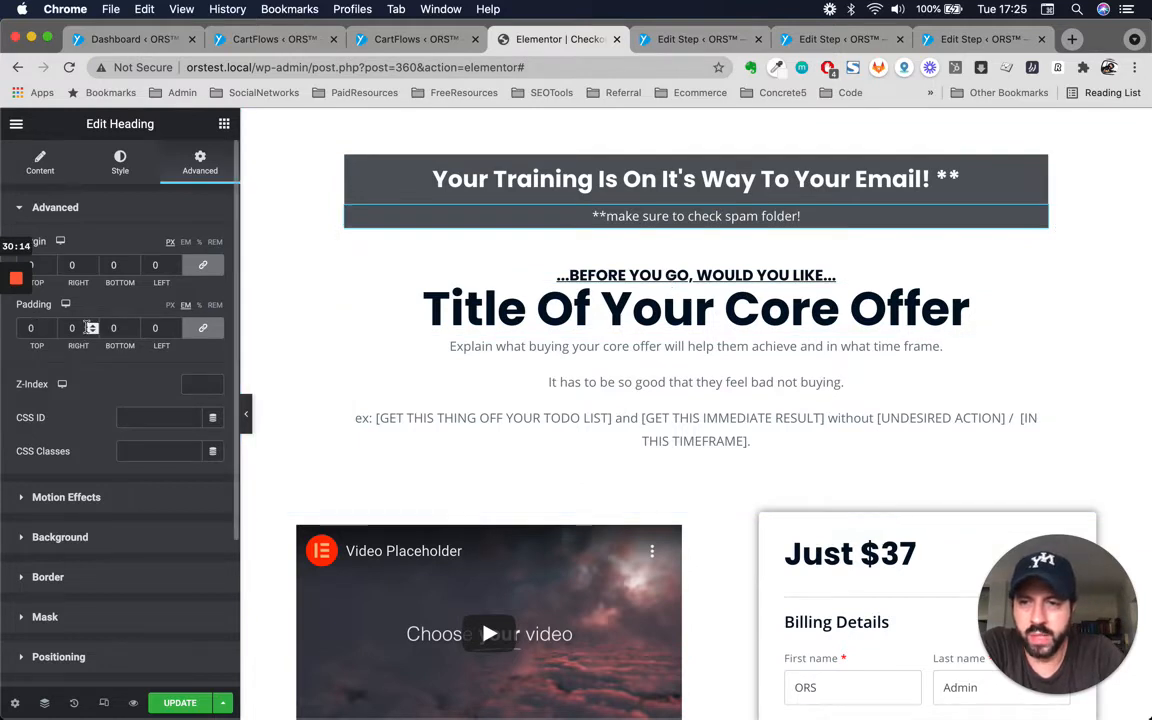
Unlink the spam-folder note's padding values and set its bottom padding to 1 em.
click(204, 332)
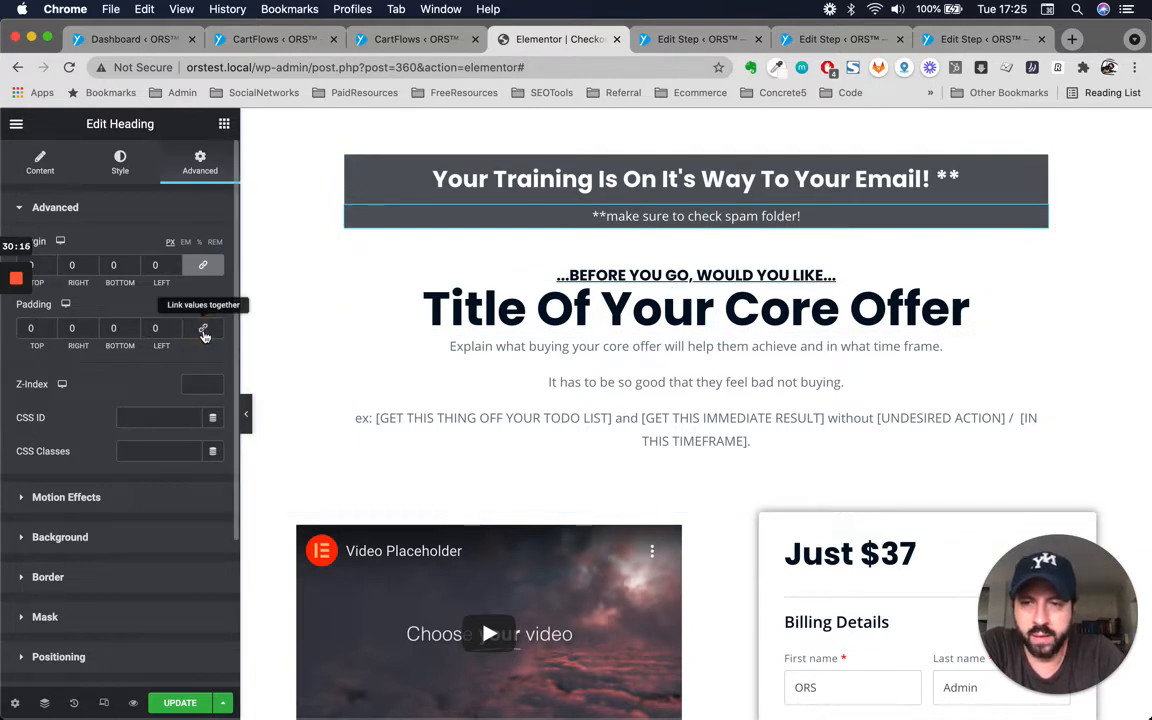
double_click(119, 327)
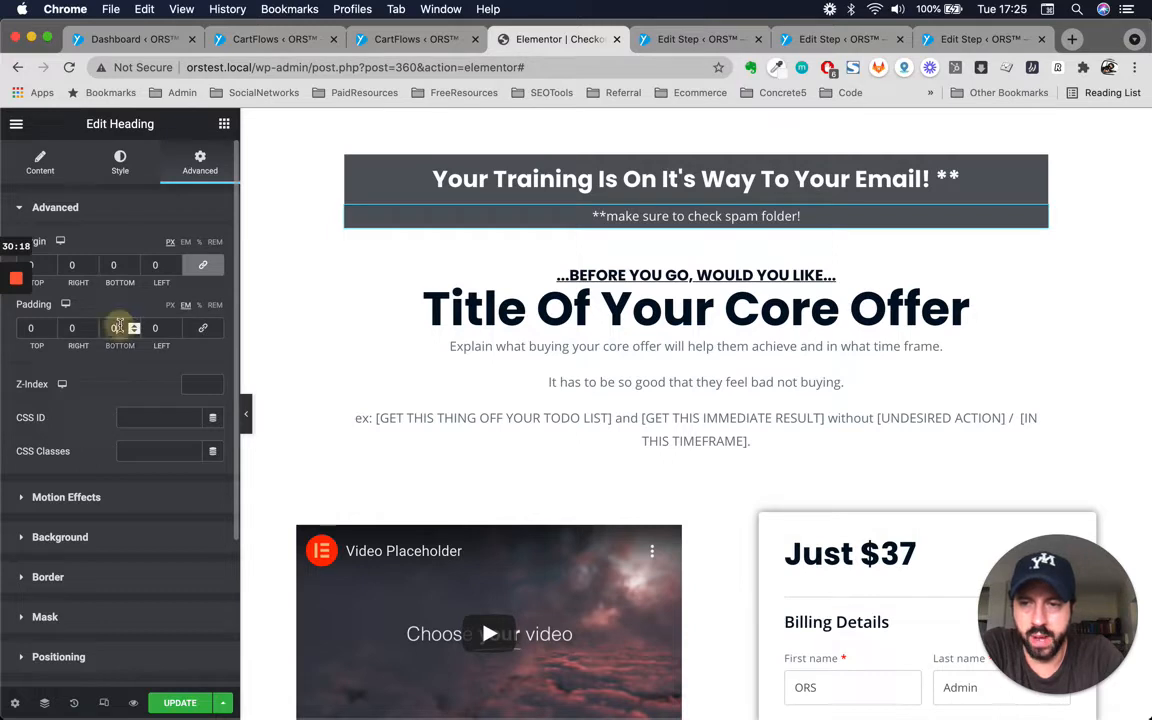
text(1)
key(Down)
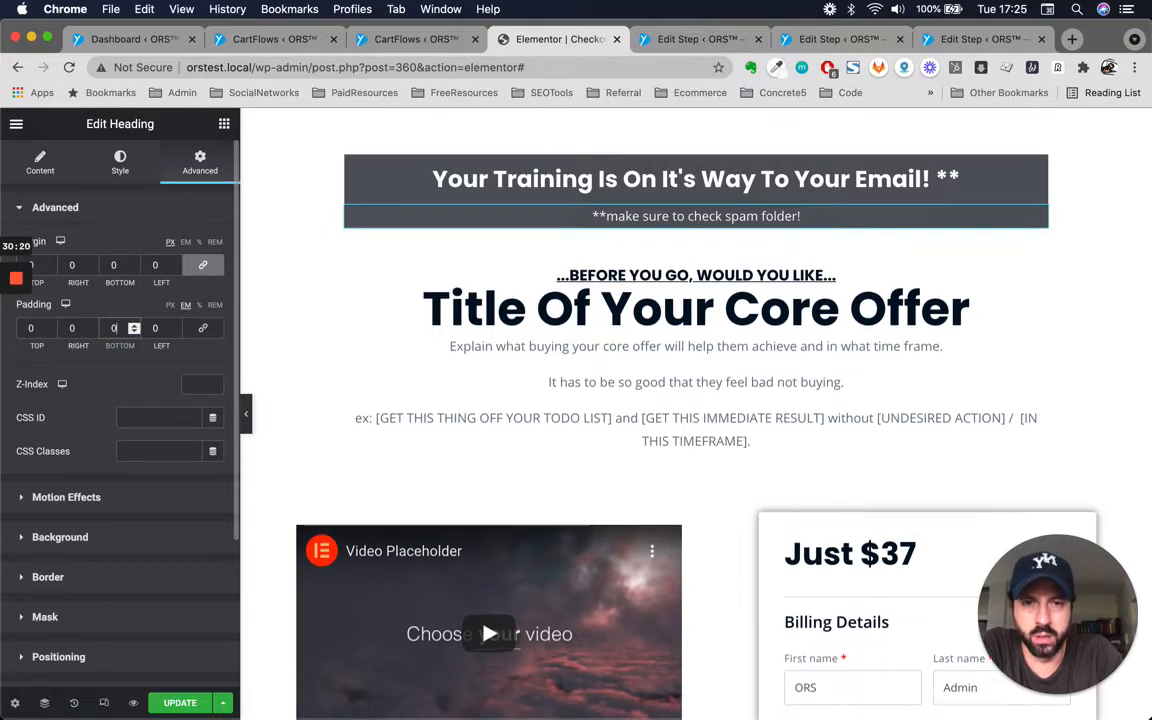
key(Up)
key(Up)
key(Down)
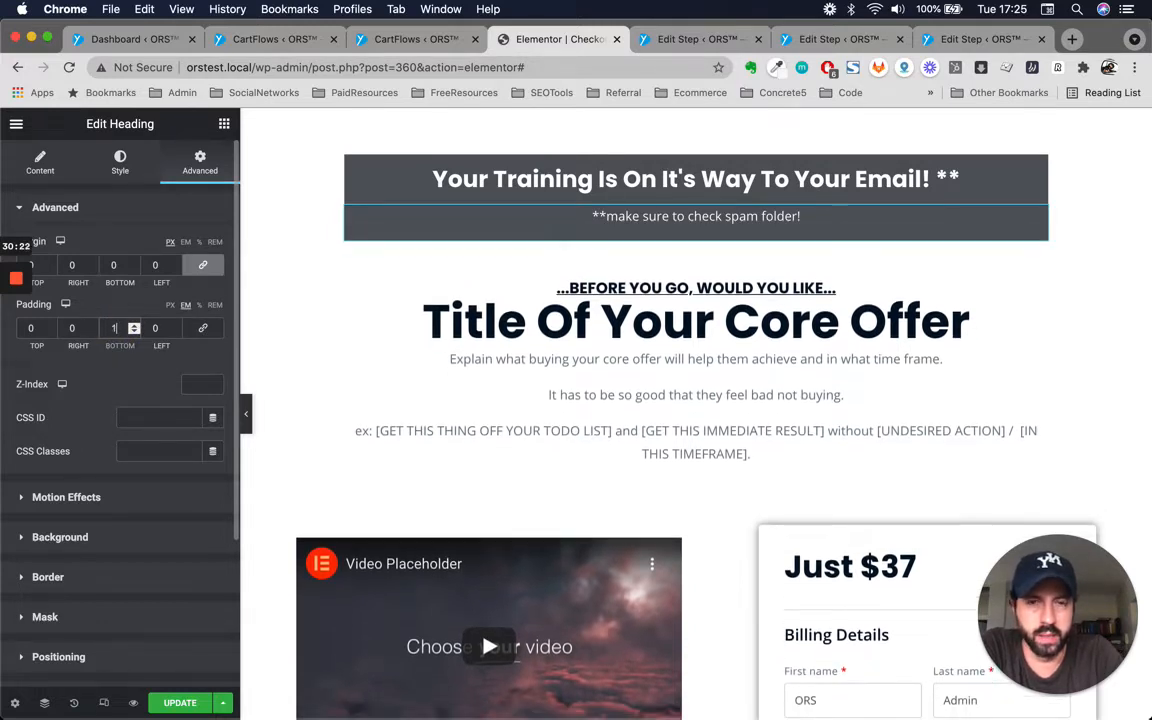
Insert a Spacer widget between the 'Title Of Your Core Offer' heading and its description text.
click(705, 285)
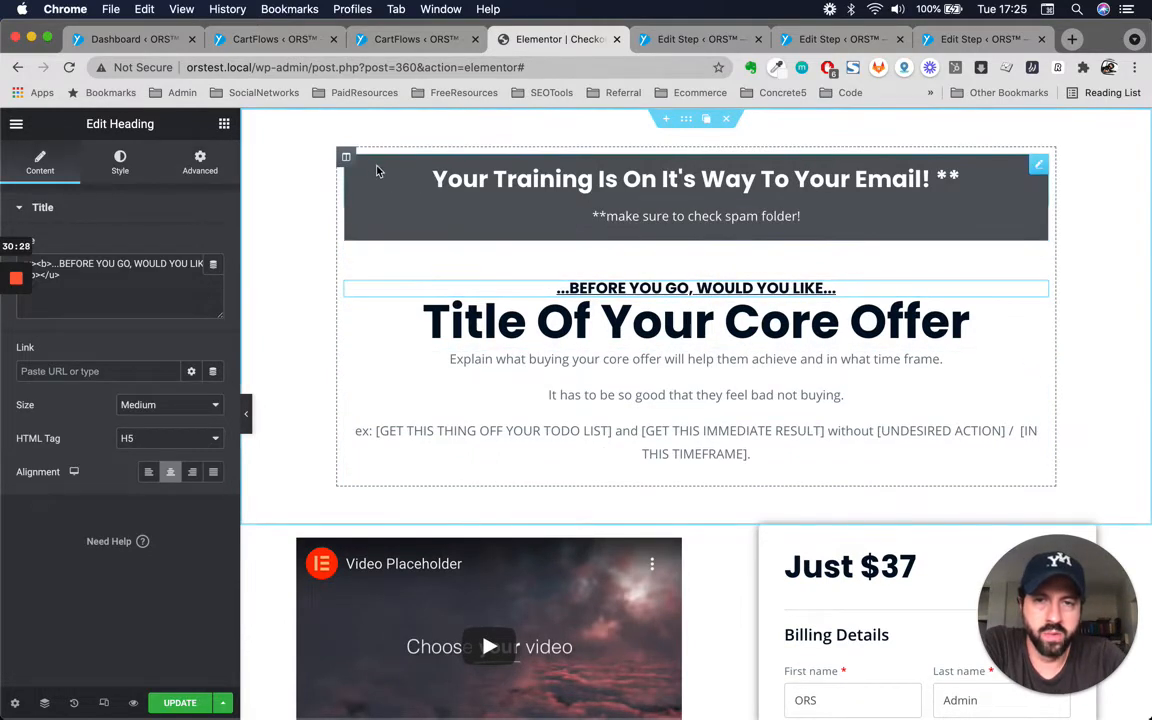
mouse_move(349, 166)
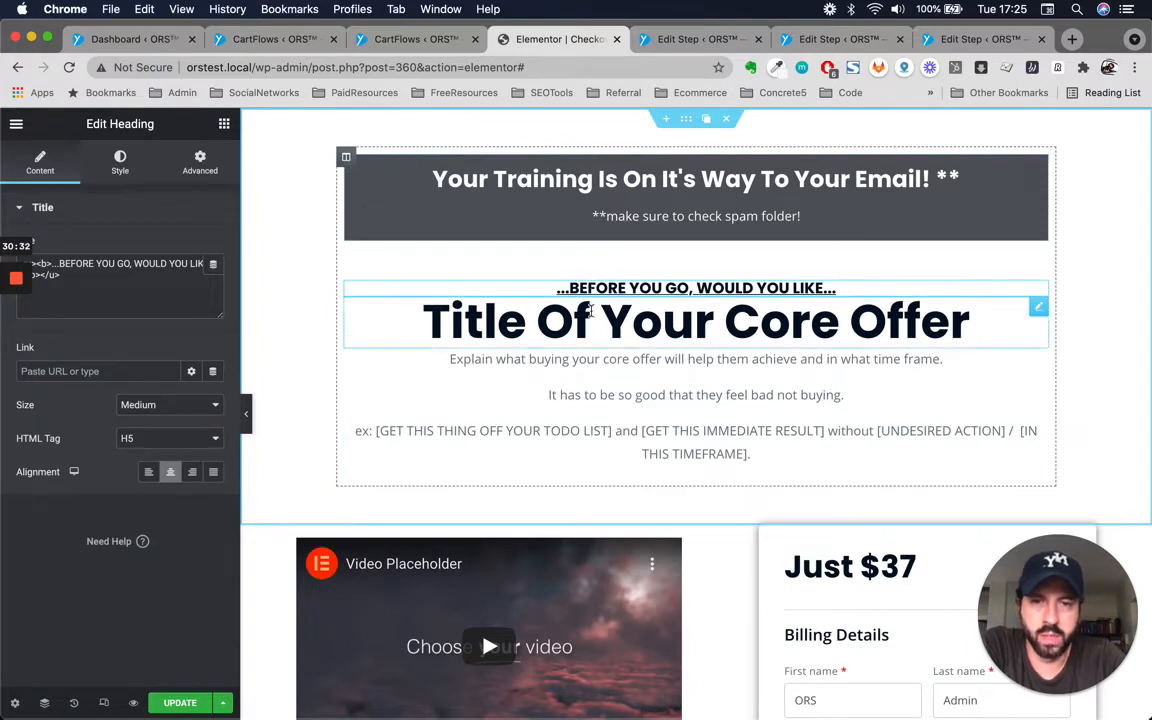
click(652, 360)
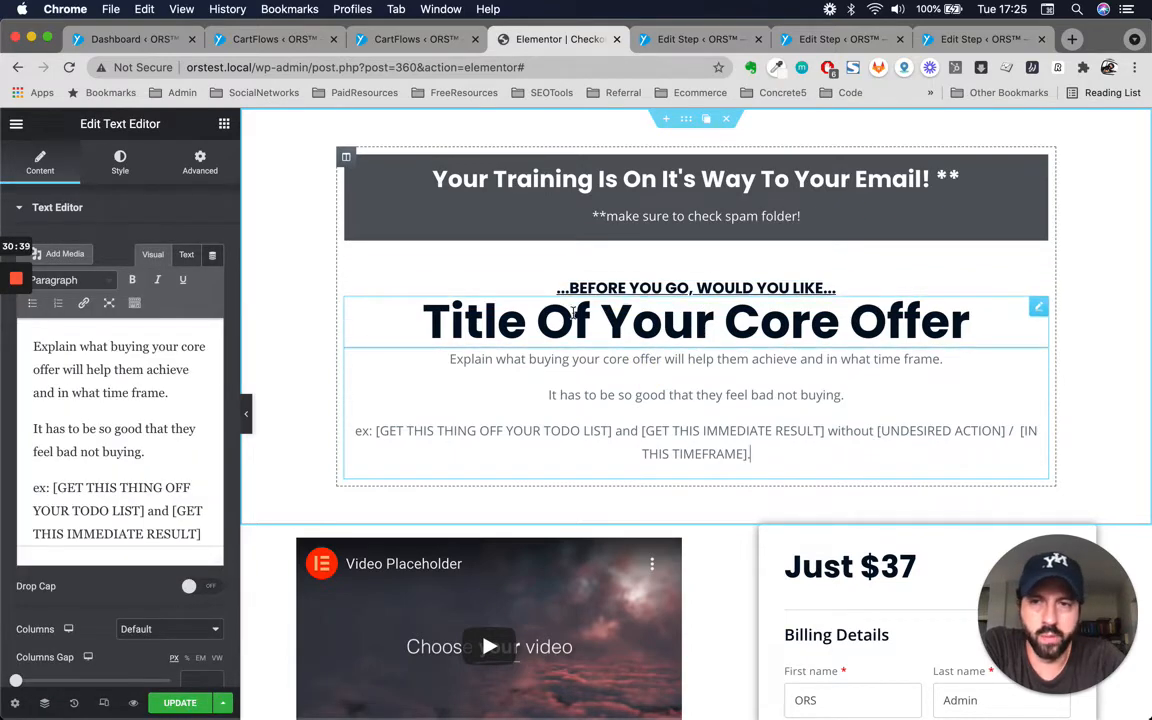
click(199, 160)
click(224, 124)
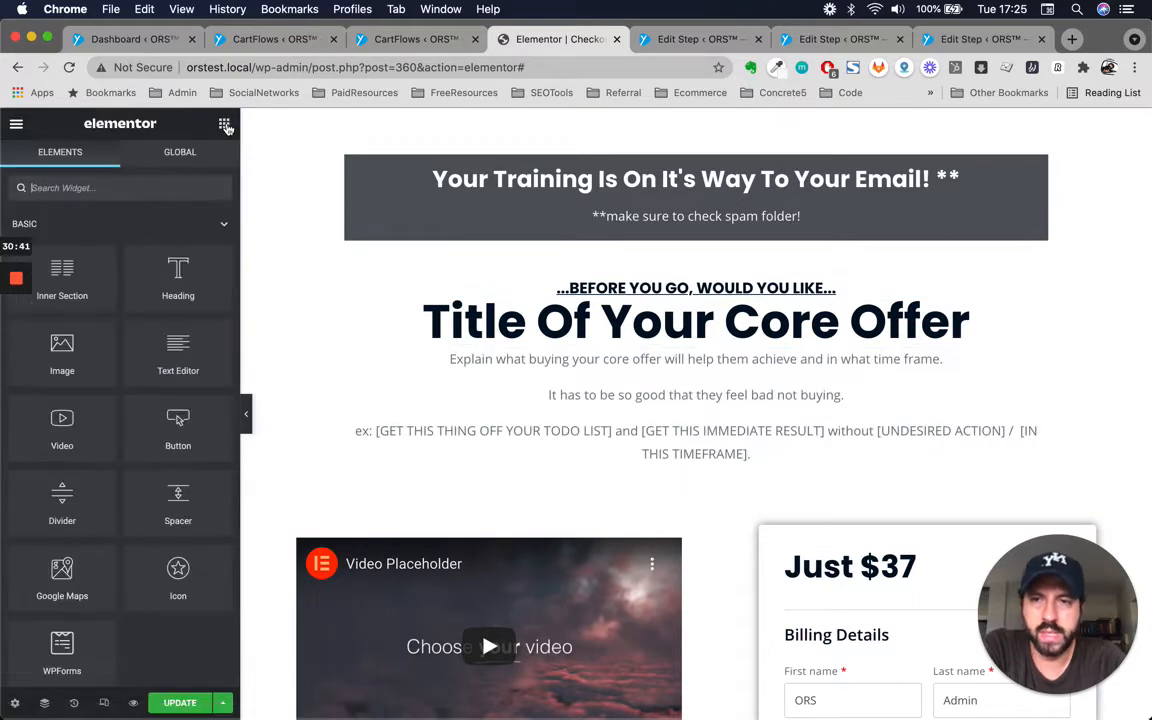
click(148, 185)
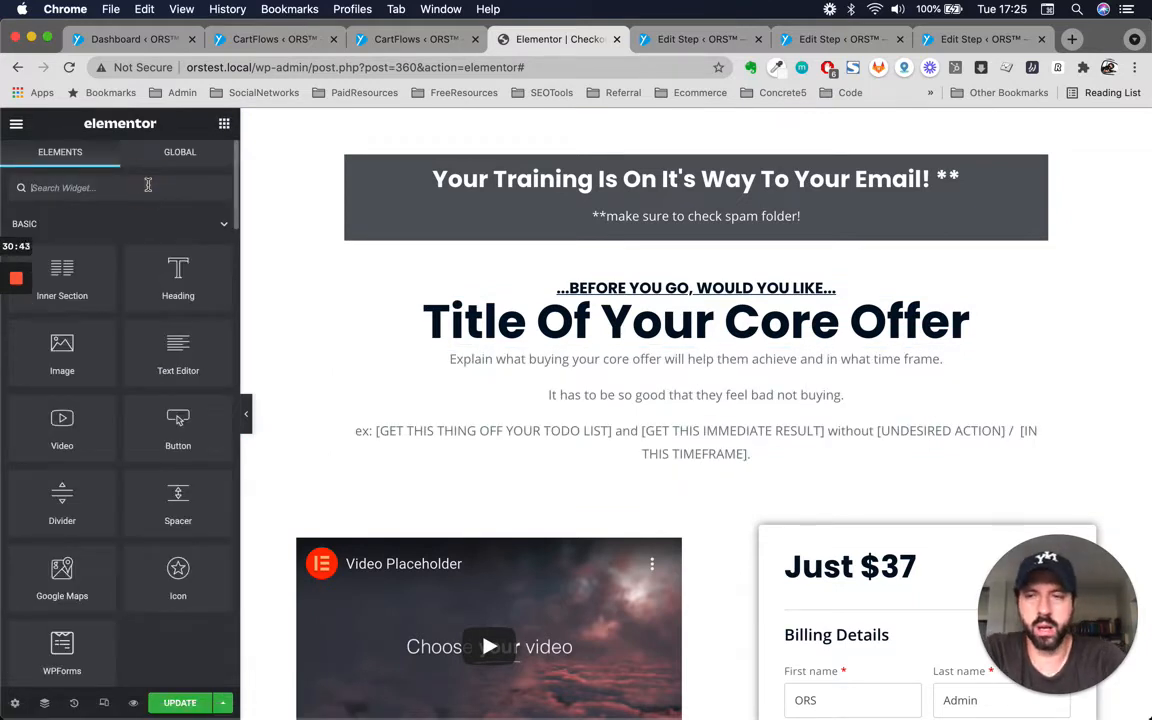
click(223, 125)
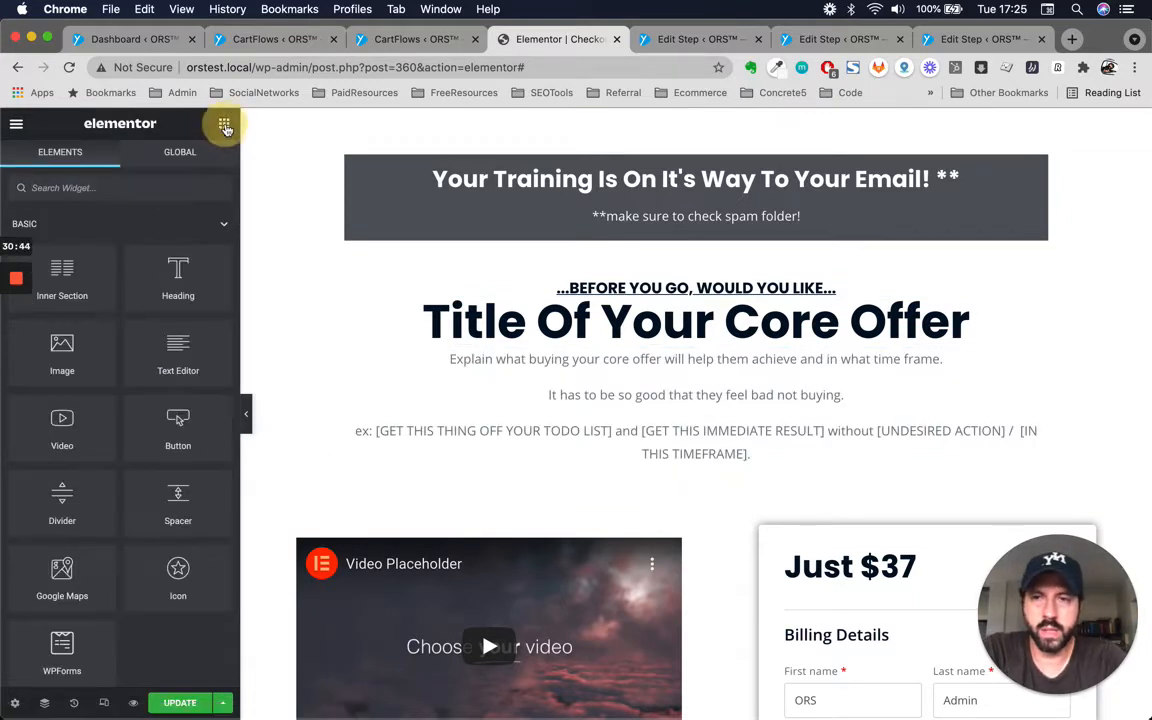
click(160, 188)
text(spacer)
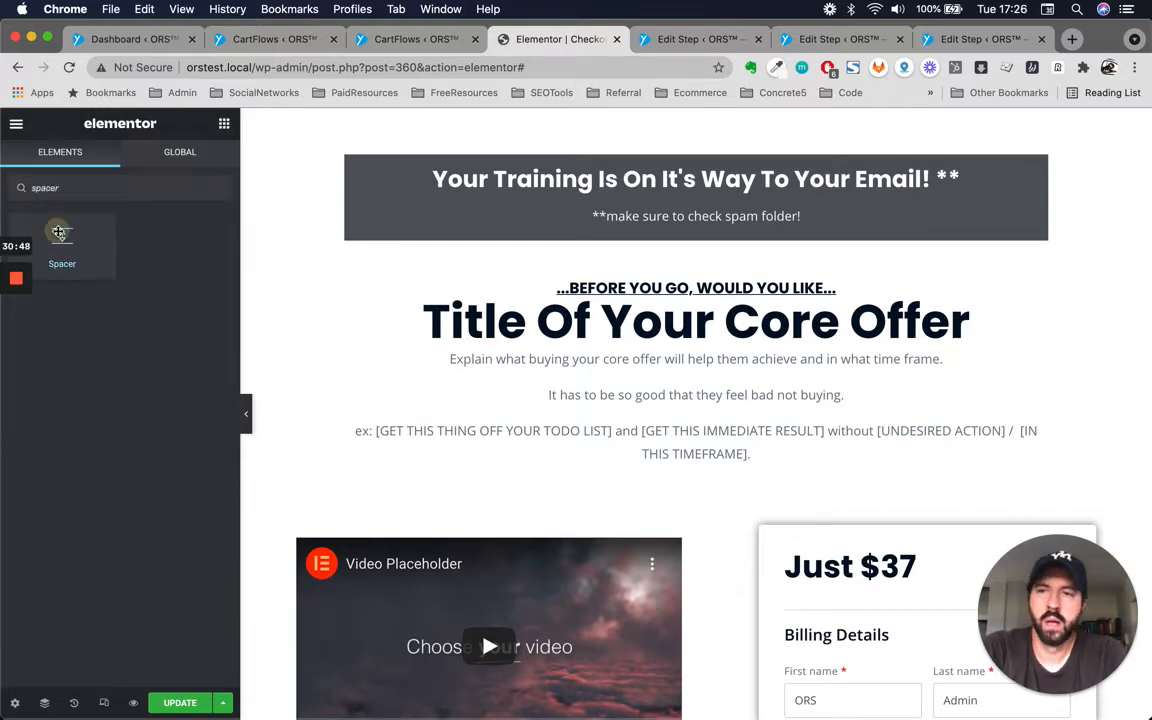
drag(60, 236, 715, 345)
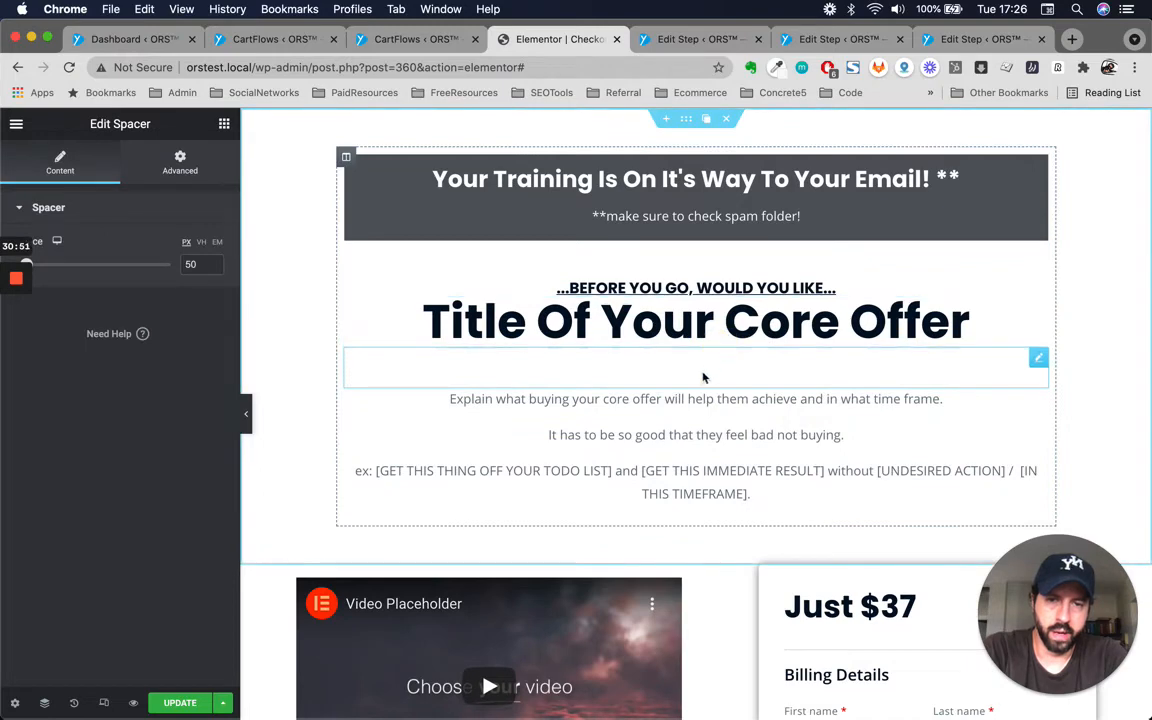
Set the spacer's space to 30 px.
scroll(746, 463, down, 2)
scroll(746, 463, up, 2)
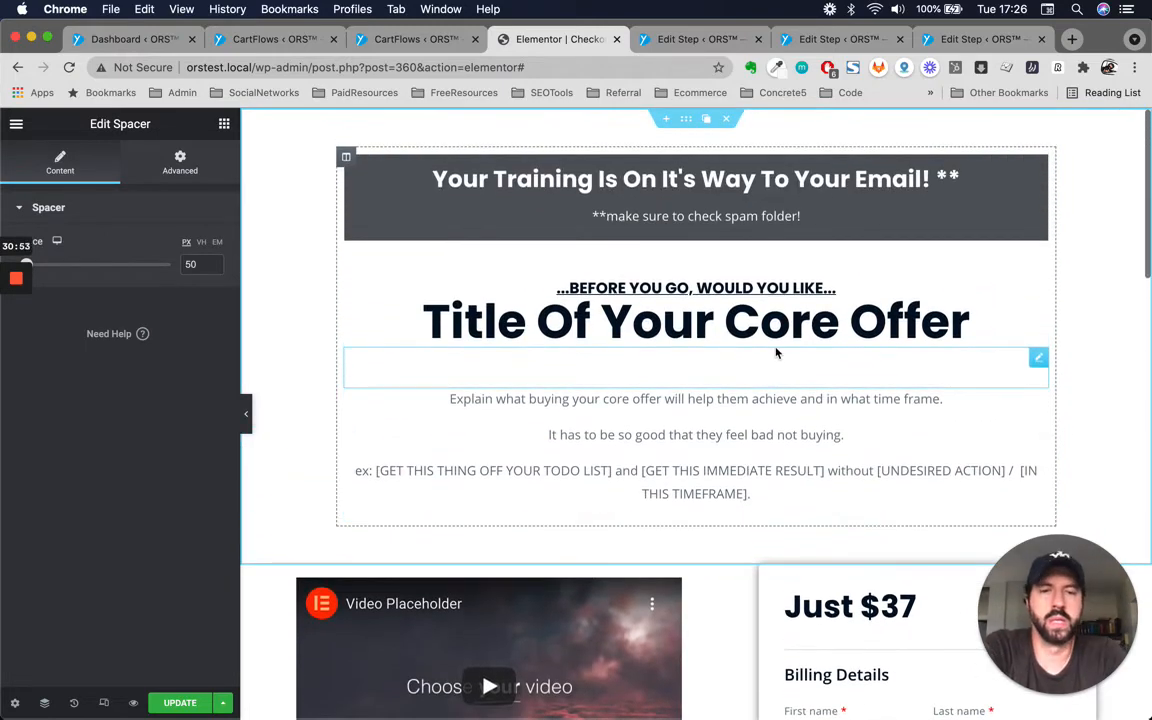
click(191, 264)
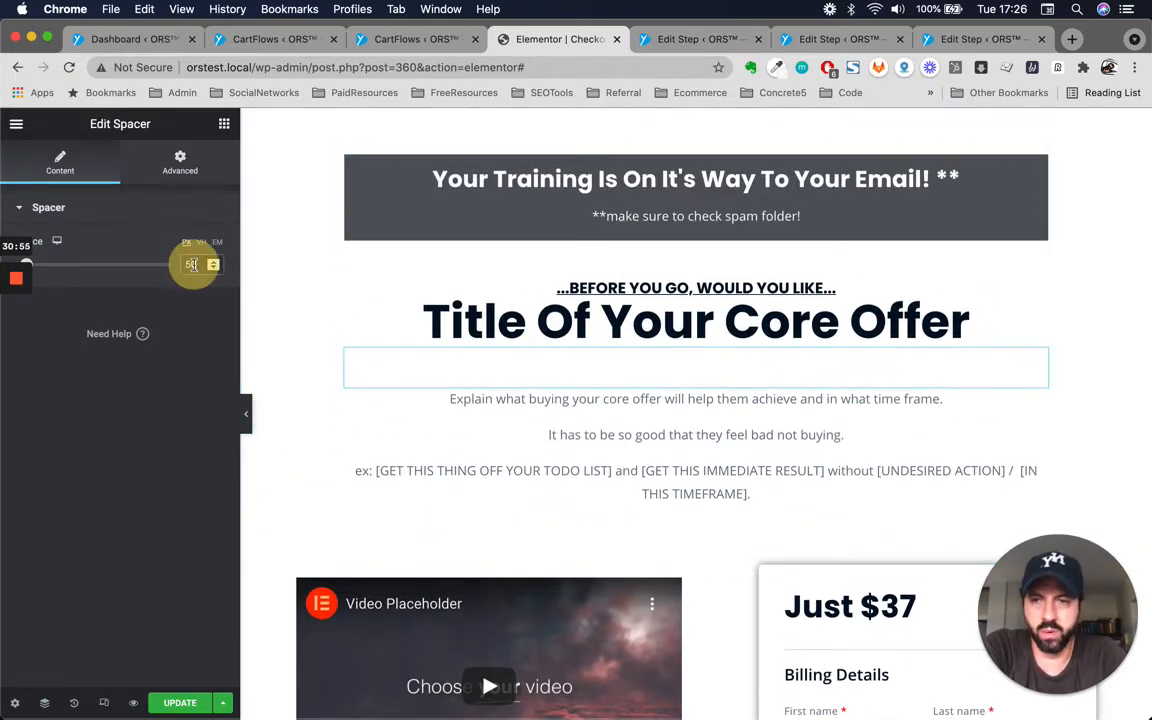
text(40)
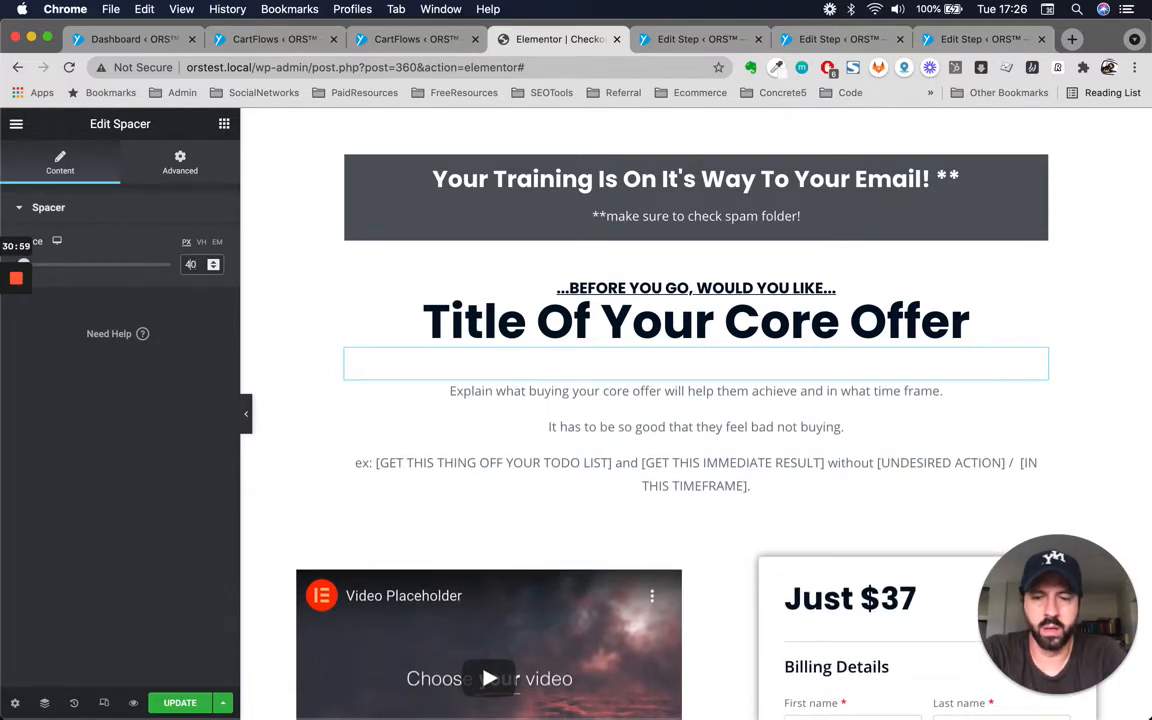
key(BackSpace)
key(BackSpace)
text(20)
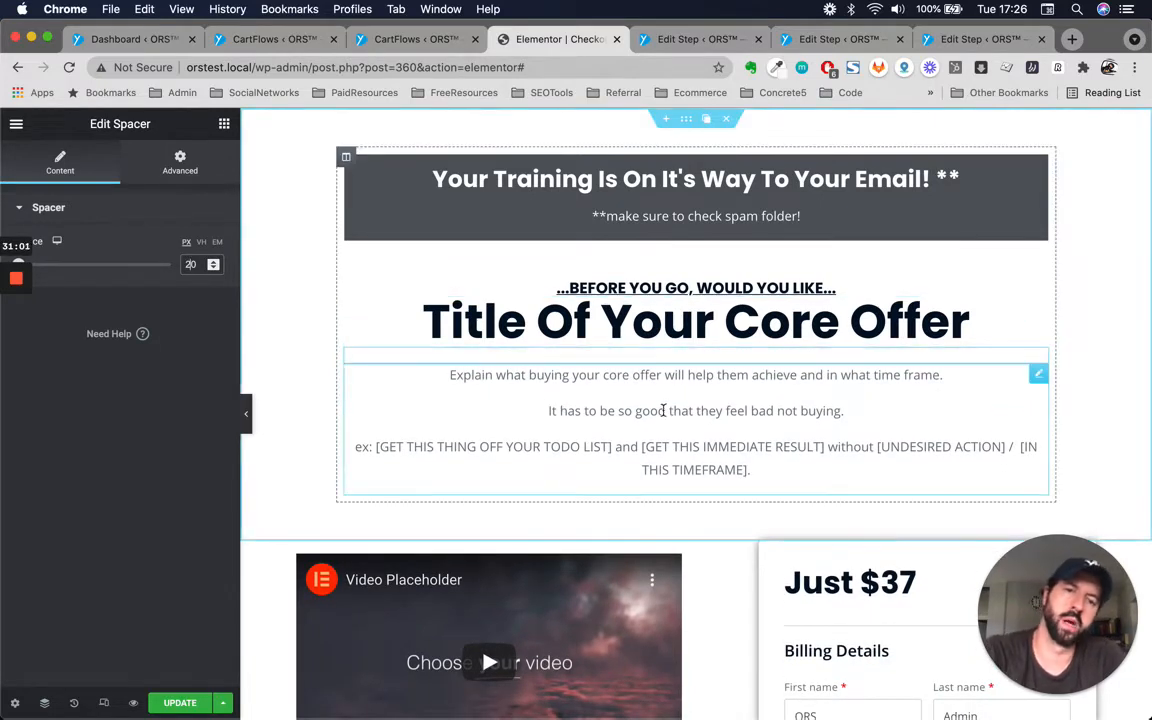
key(BackSpace)
text(3)
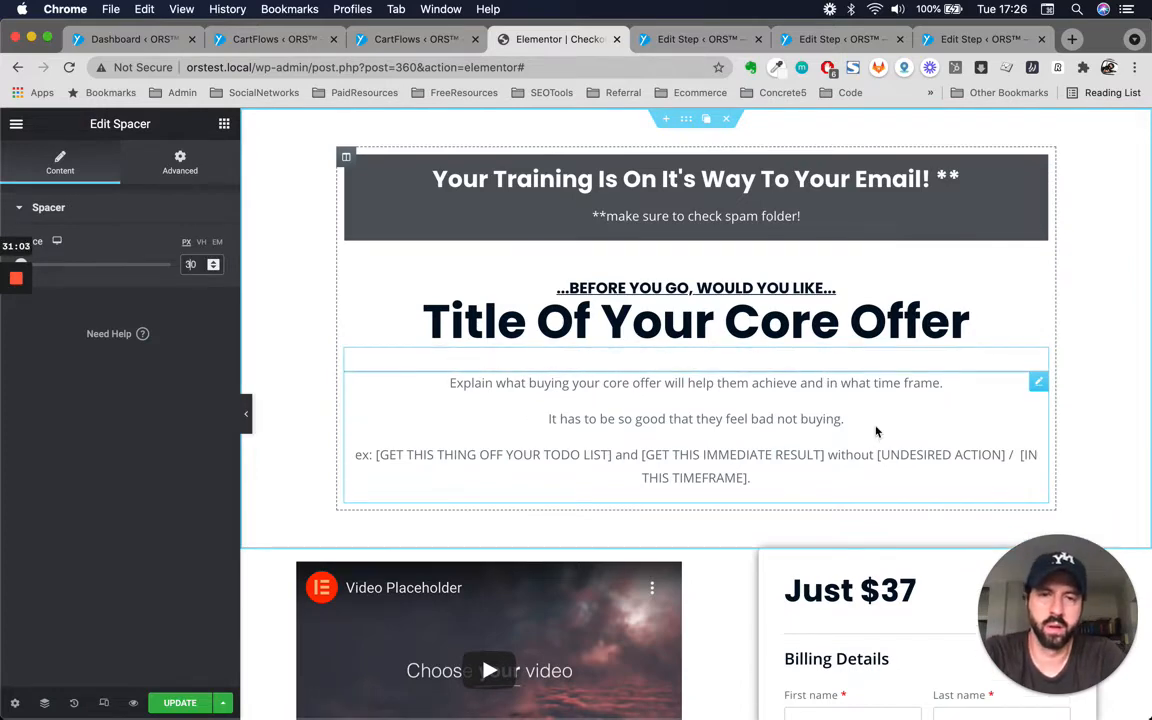
Replace the word 'Training' in the top banner heading with 'FREE PDF'.
scroll(897, 338, down, 2)
scroll(897, 338, up, 2)
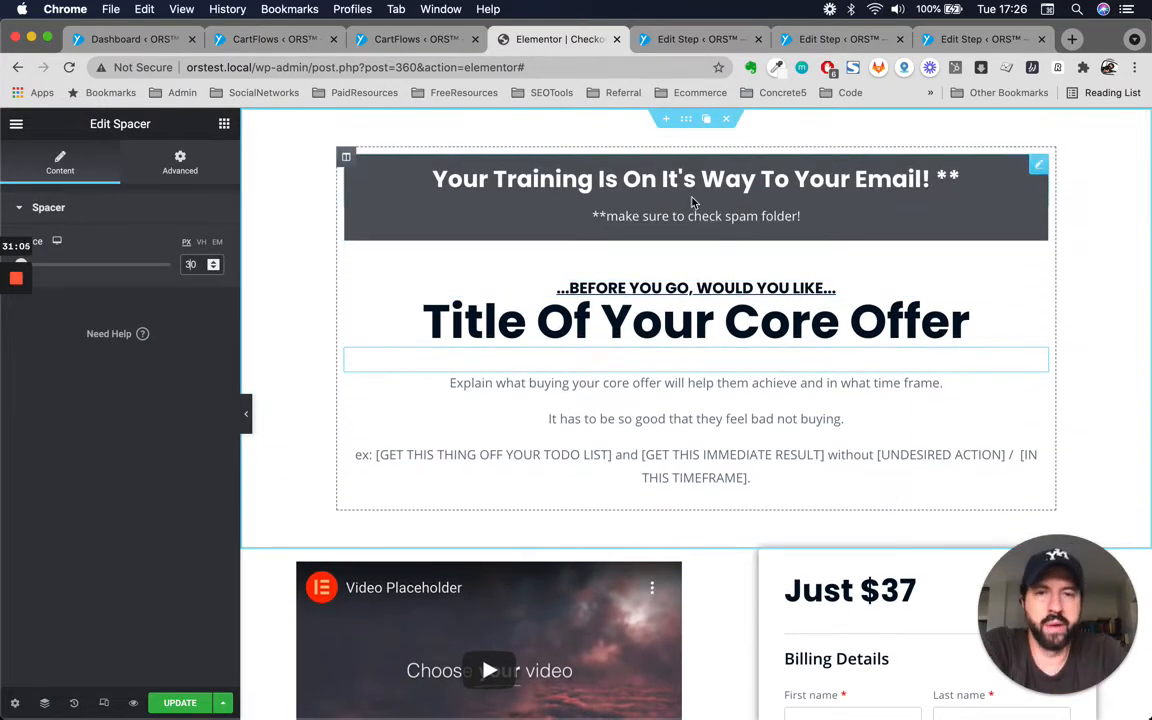
click(1037, 176)
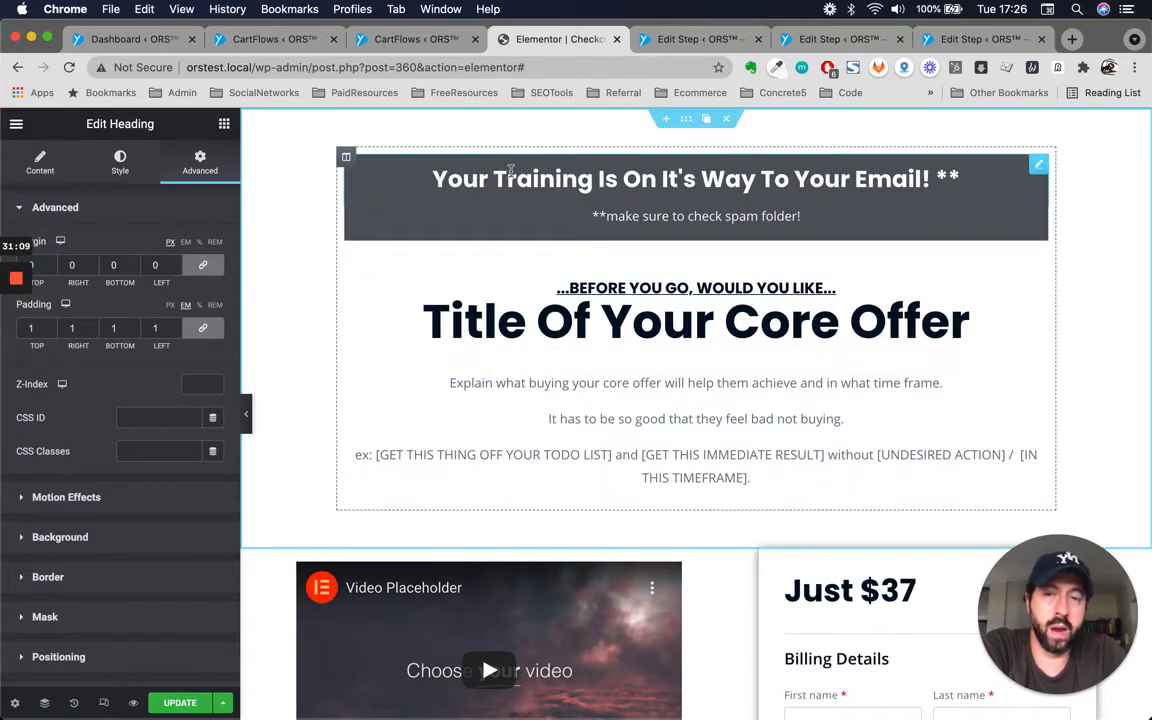
triple_click(458, 176)
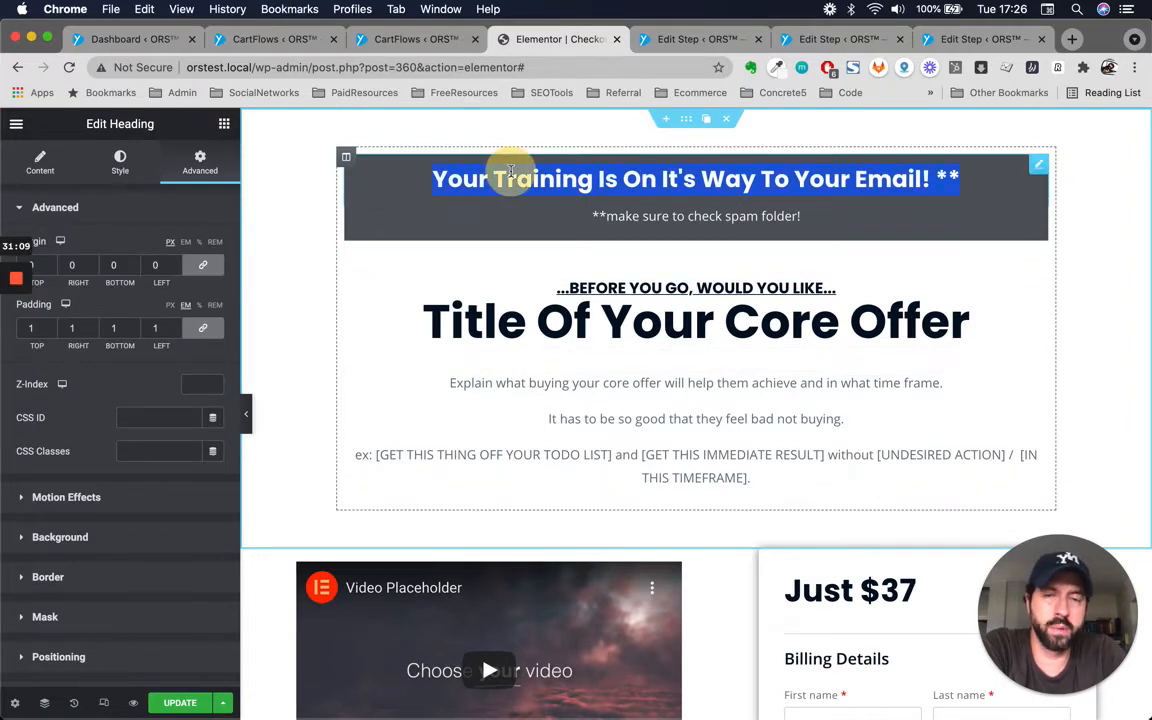
triple_click(731, 217)
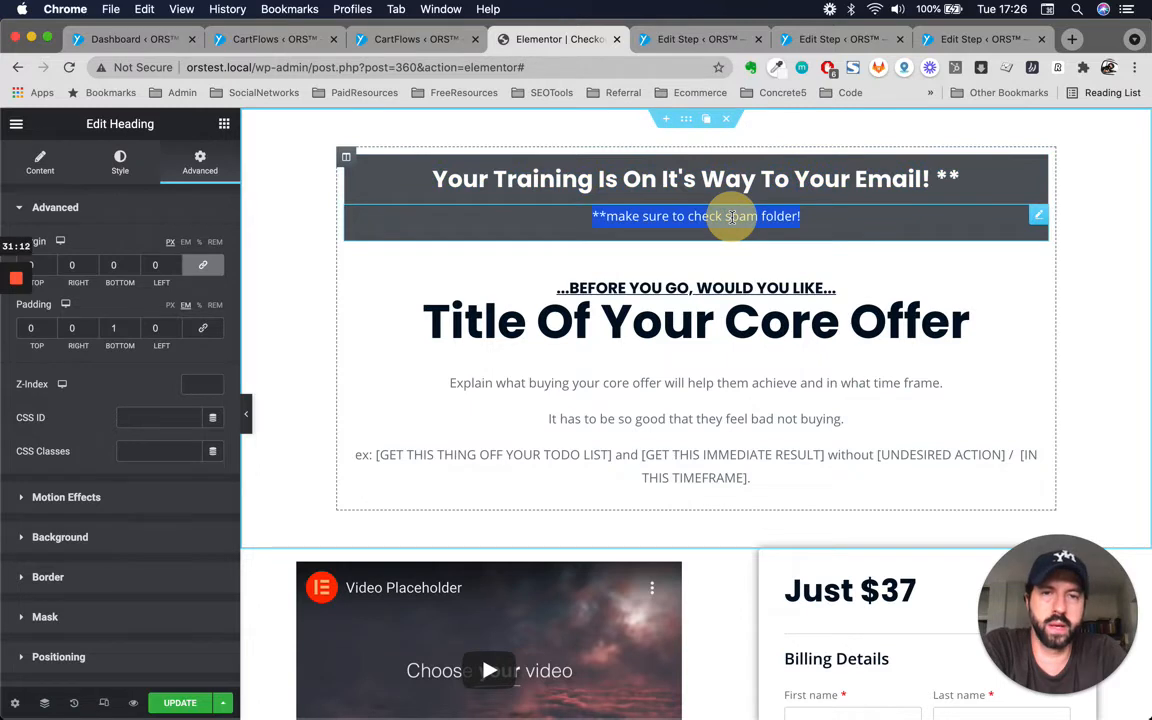
triple_click(847, 181)
click(491, 180)
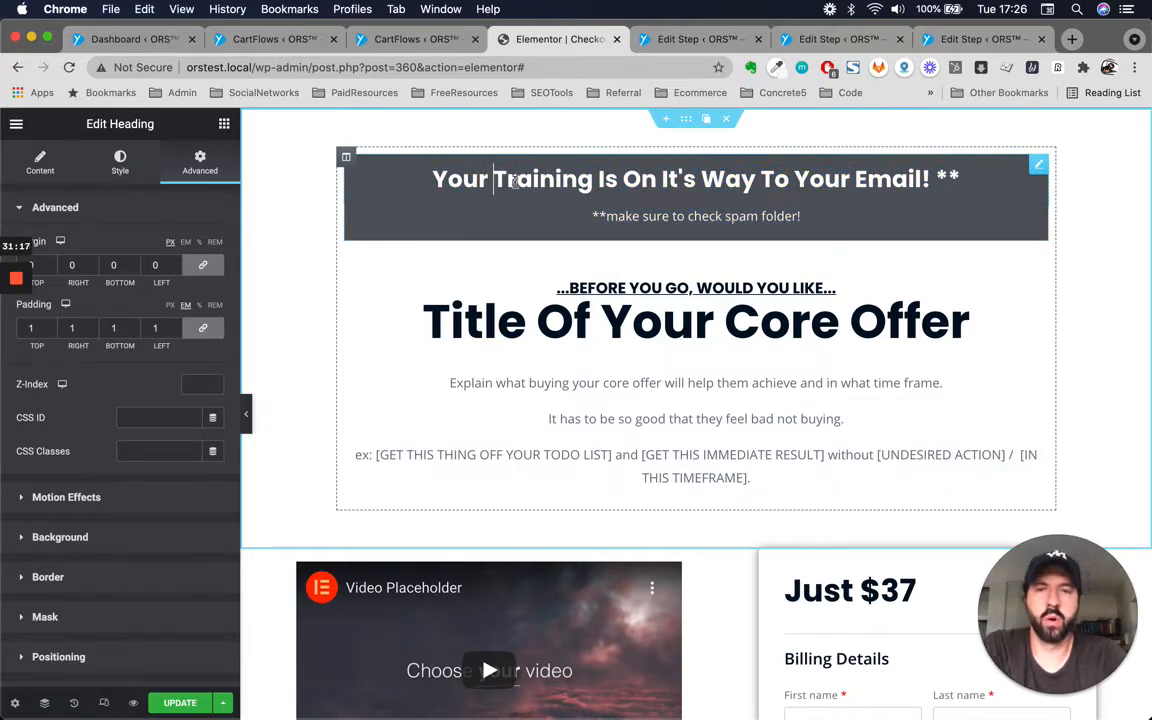
double_click(587, 183)
text(FM)
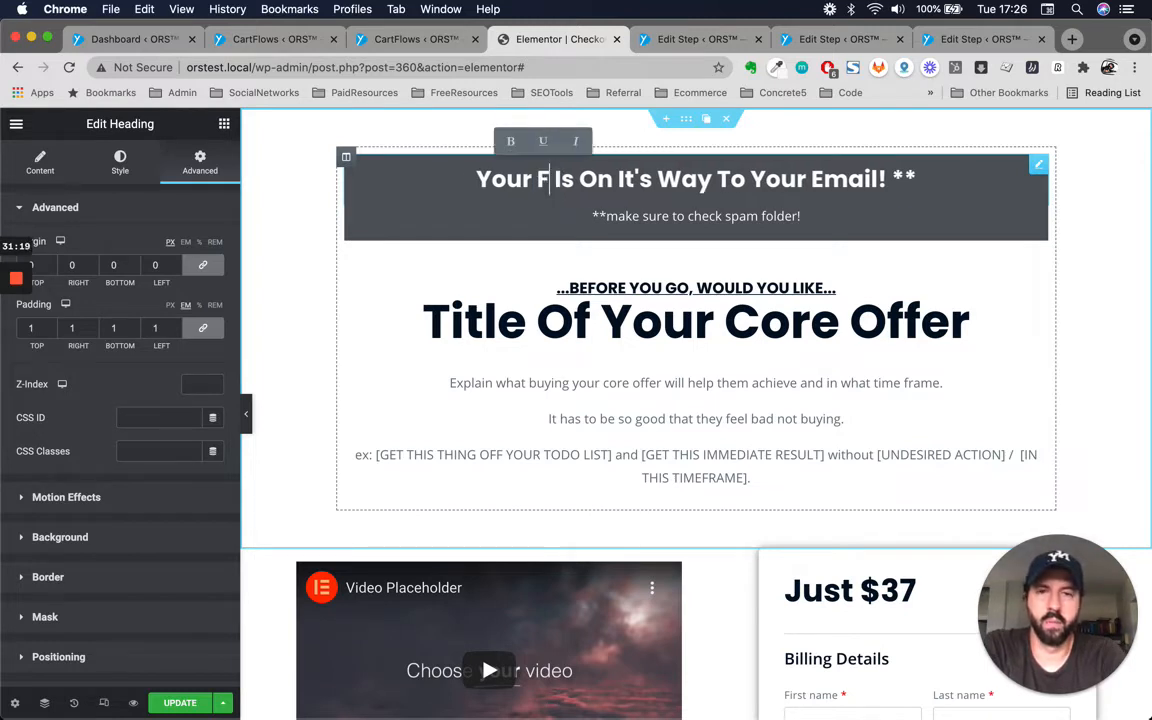
key(BackSpace)
key(BackSpace)
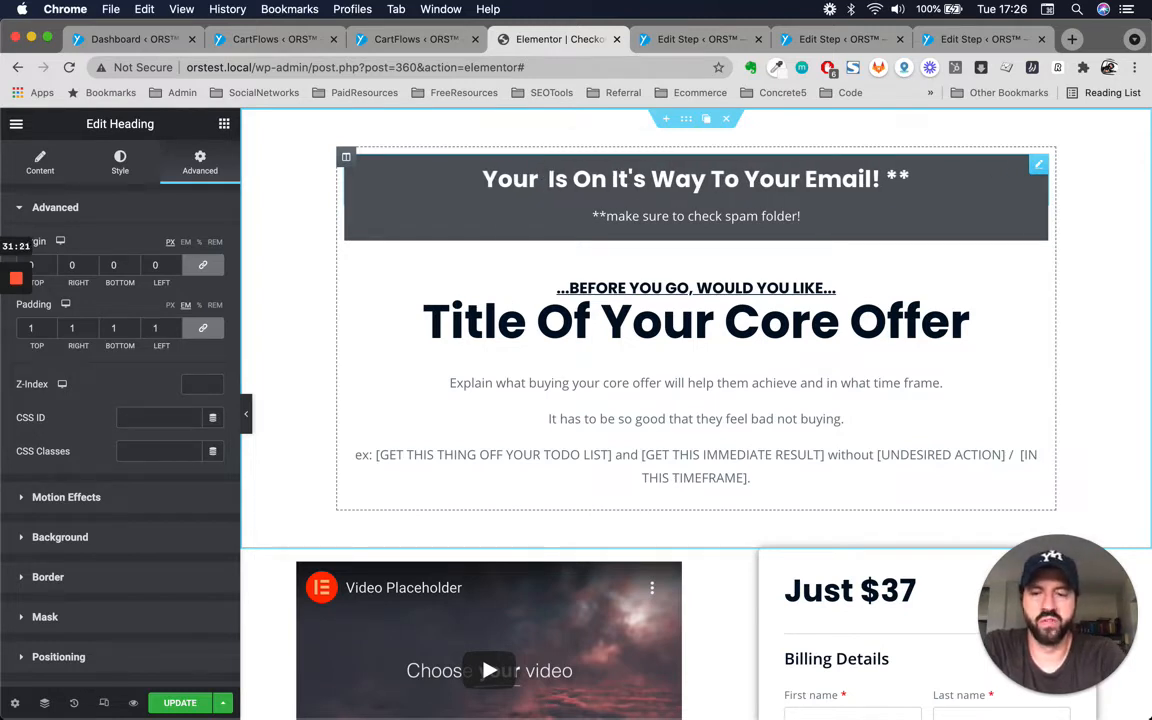
text(FREE PDF)
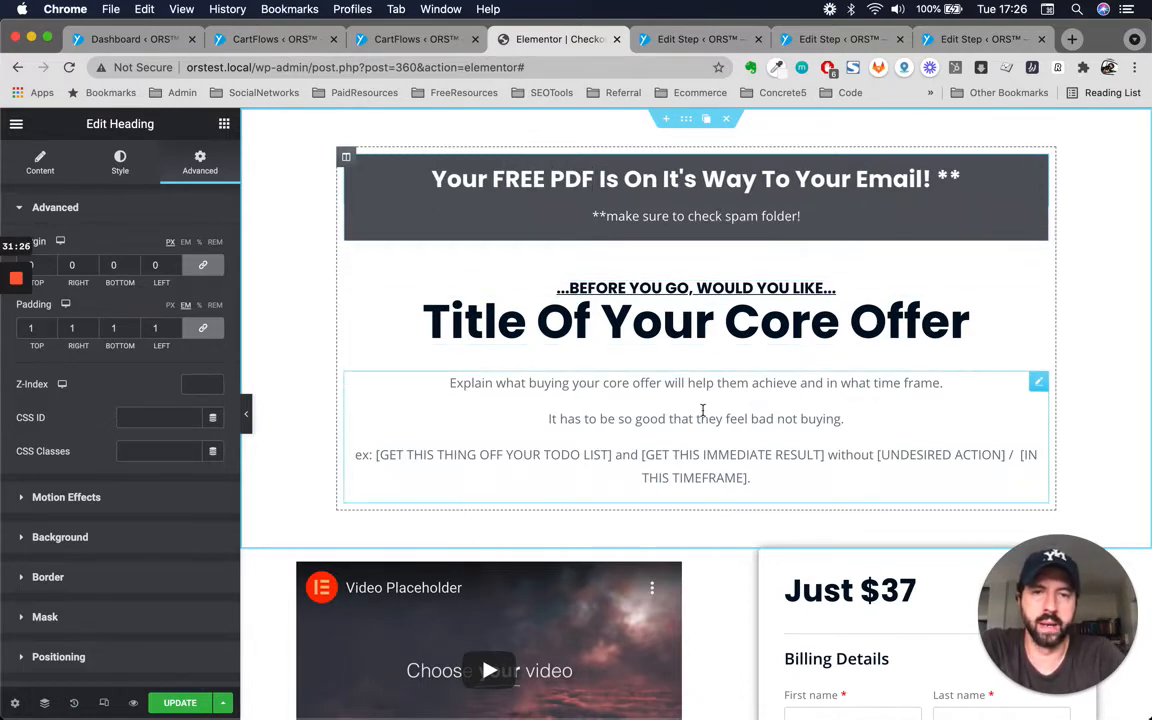
scroll(702, 411, down, 2)
scroll(702, 411, up, 2)
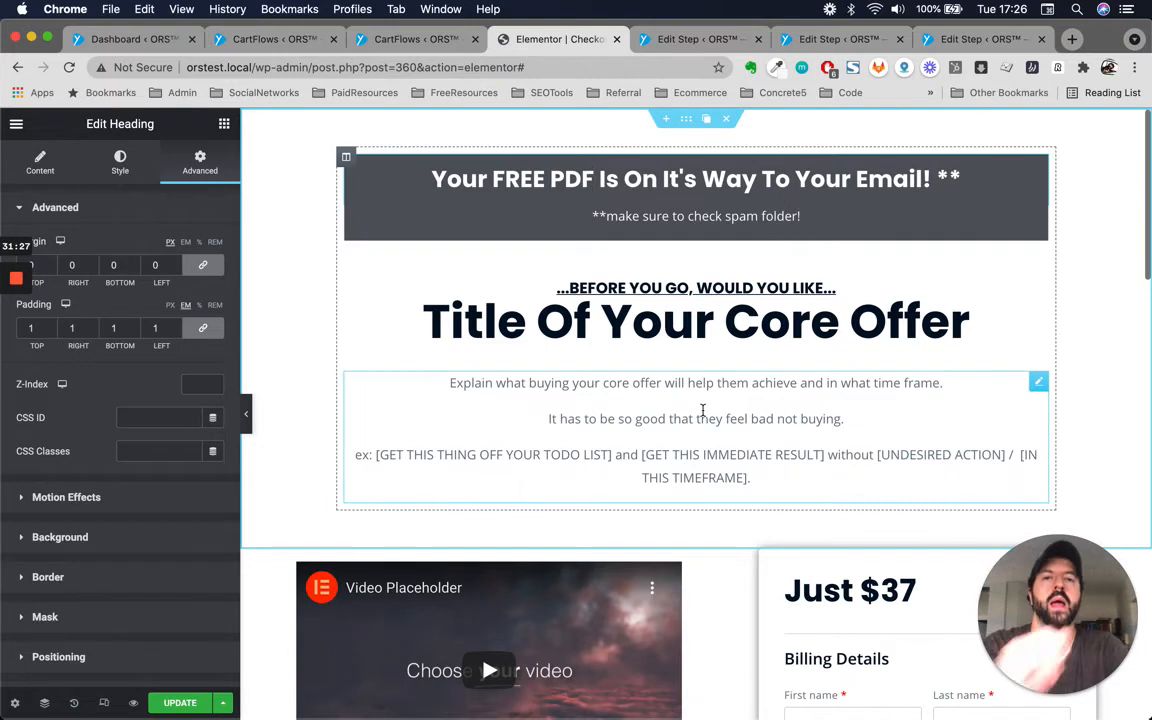
click(692, 288)
triple_click(692, 288)
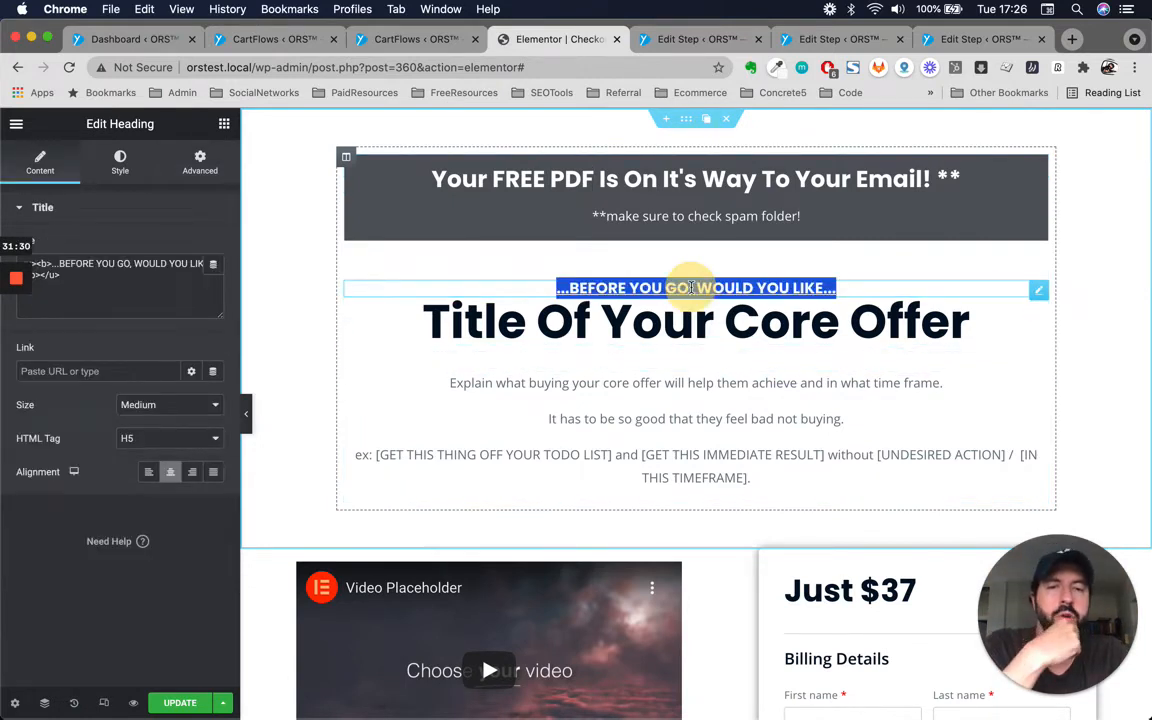
scroll(714, 413, down, 1)
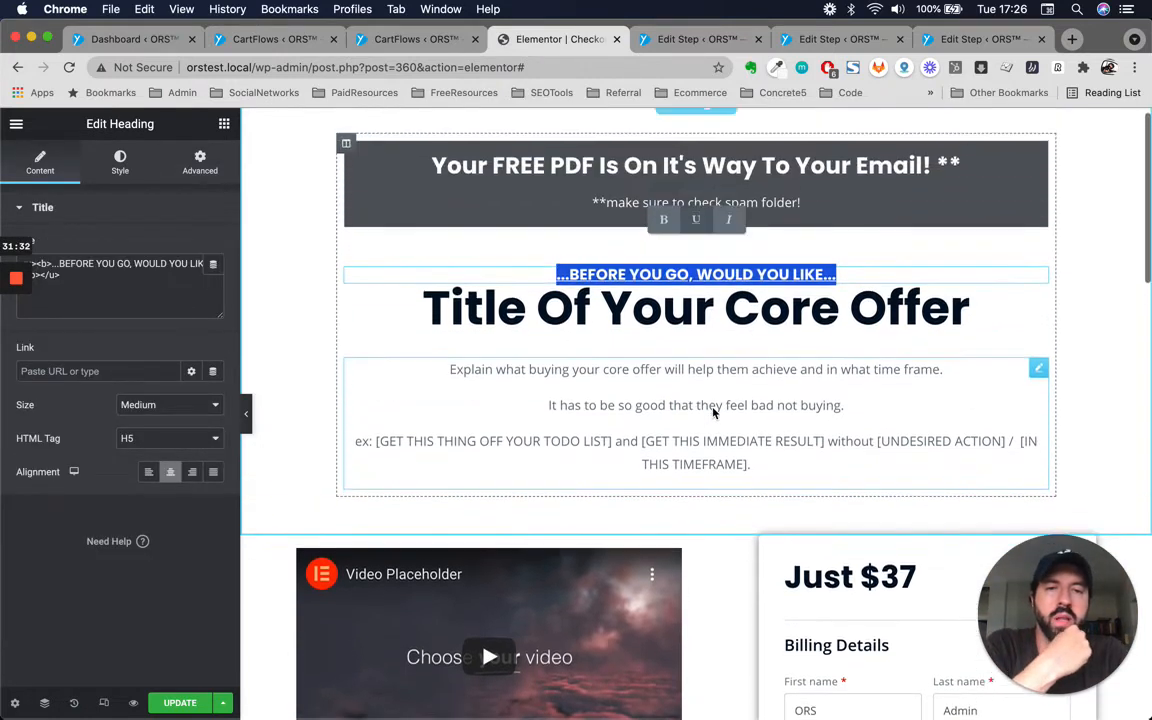
scroll(714, 413, up, 1)
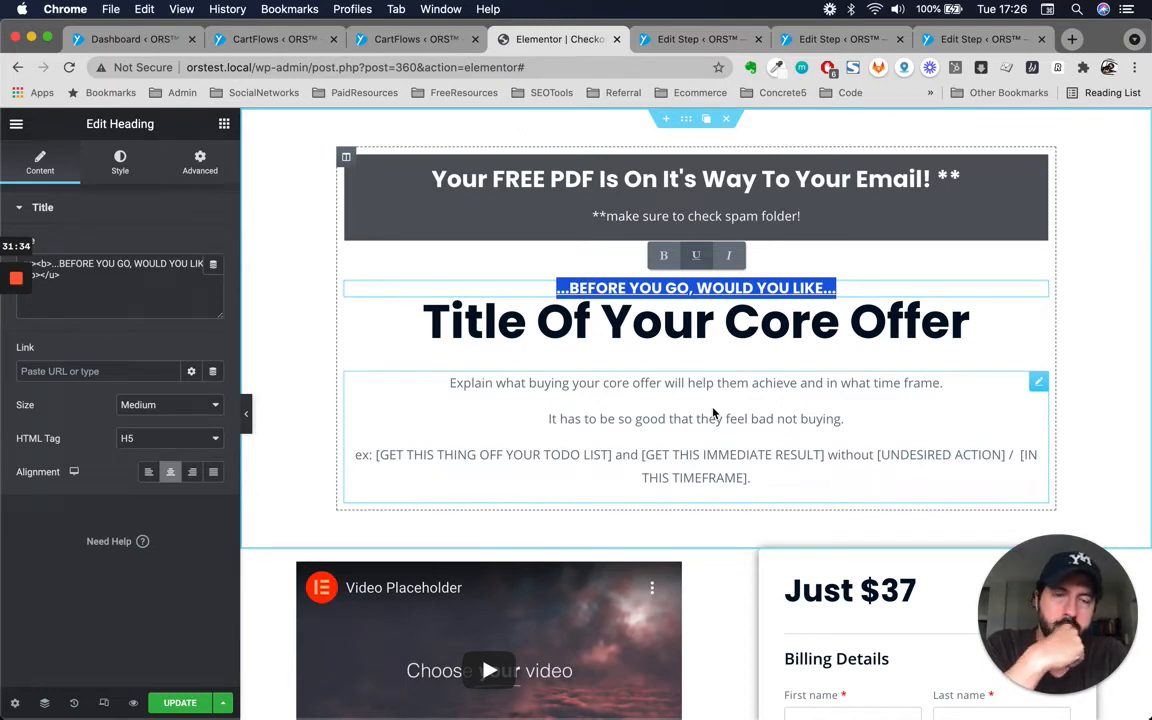
Change the main offer title text to '70 IMPORTABLE TEMPLATES'.
click(546, 333)
triple_click(543, 327)
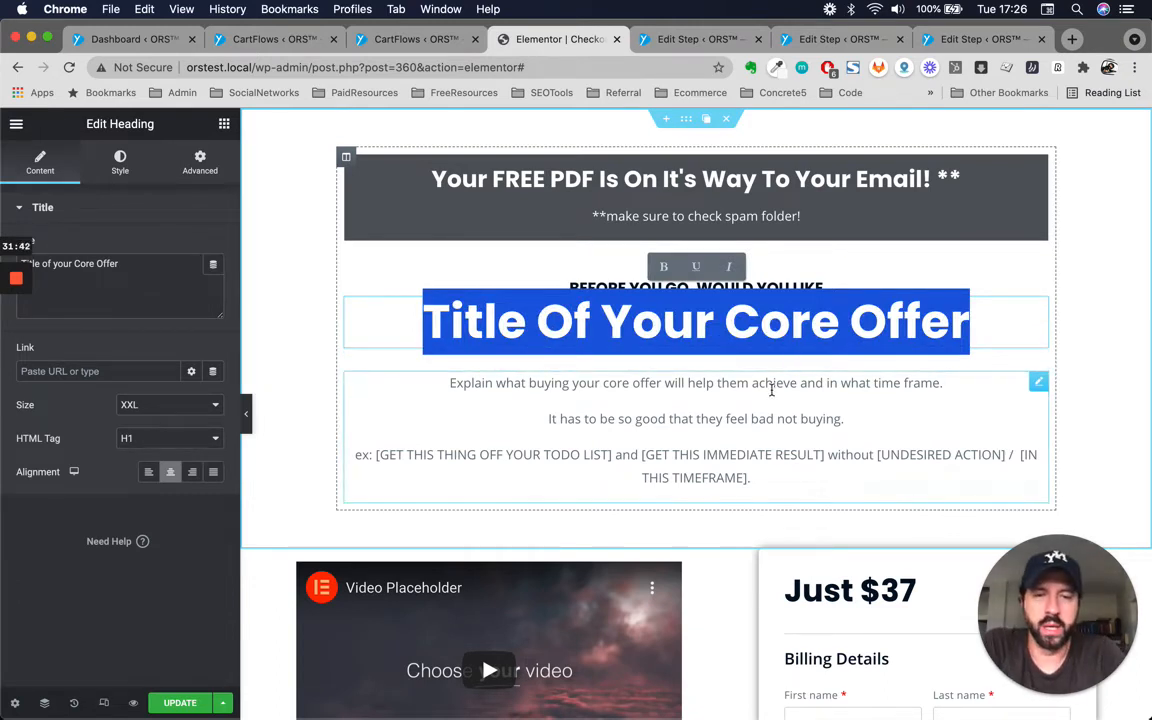
scroll(771, 390, down, 3)
scroll(771, 393, down, 2)
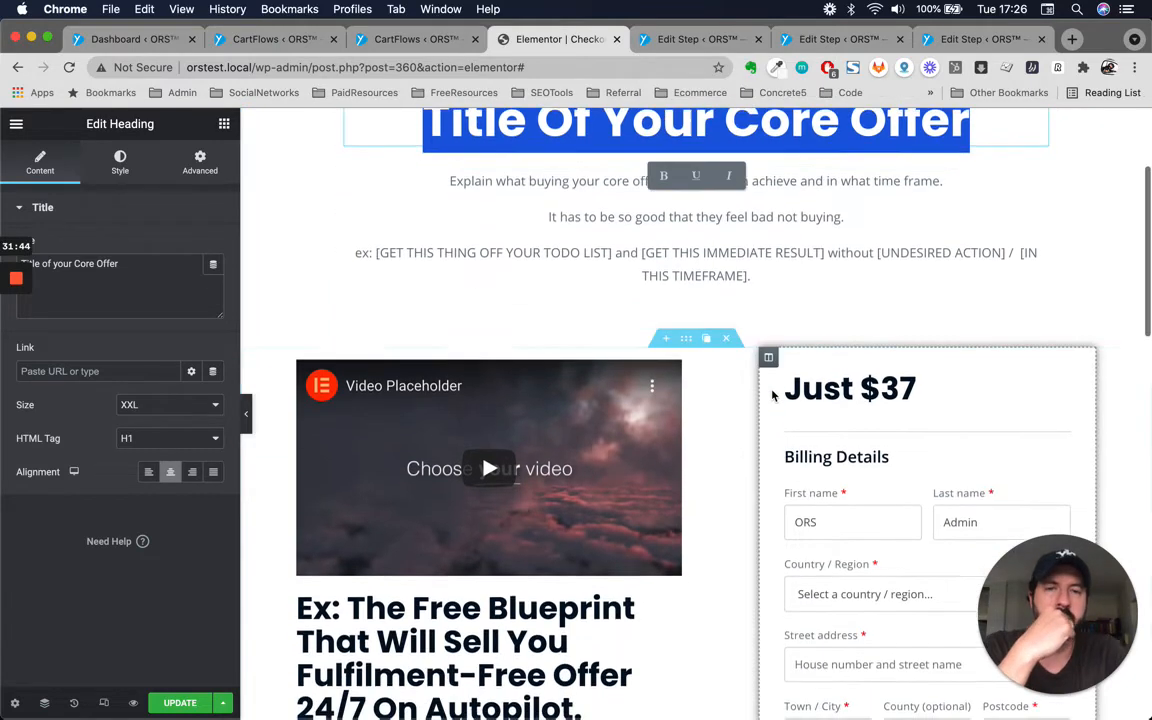
scroll(773, 396, up, 4)
double_click(787, 324)
click(789, 324)
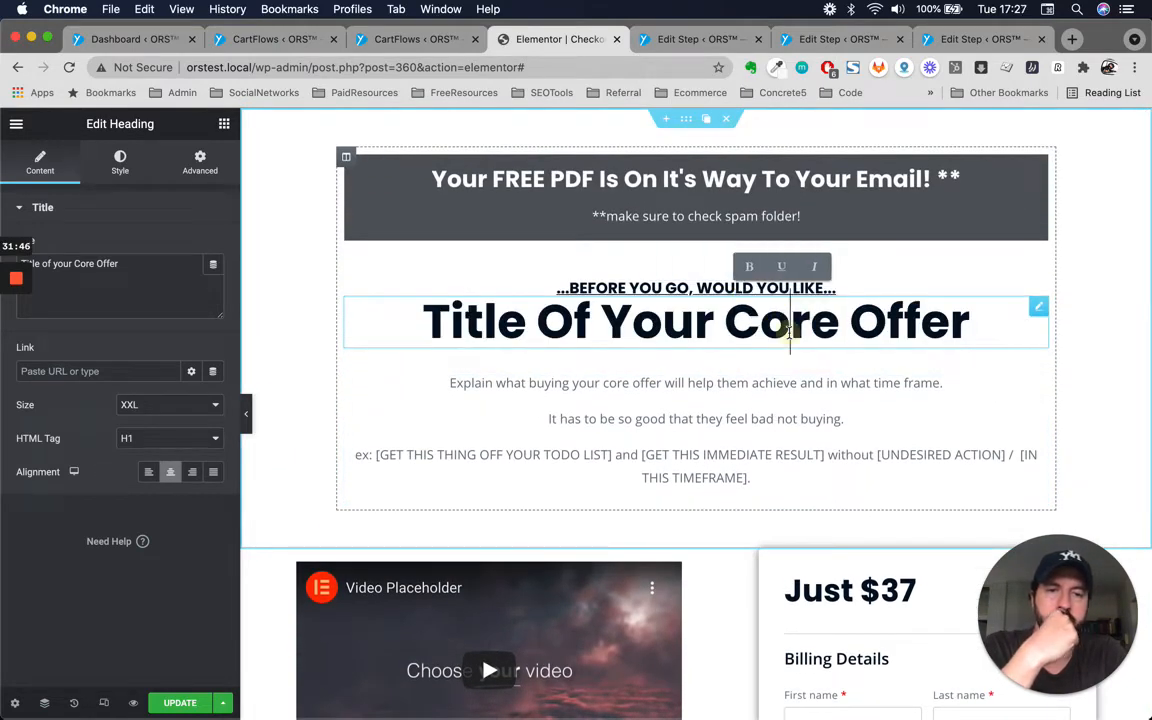
double_click(790, 324)
click(790, 324)
triple_click(790, 324)
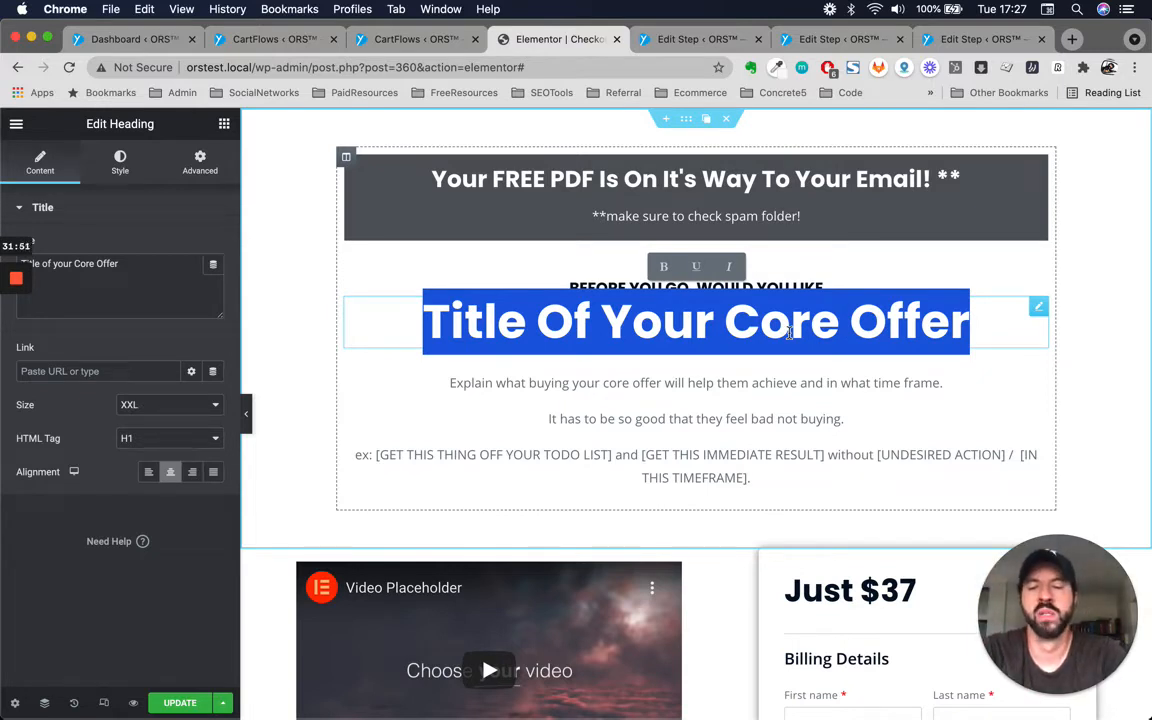
text(70)
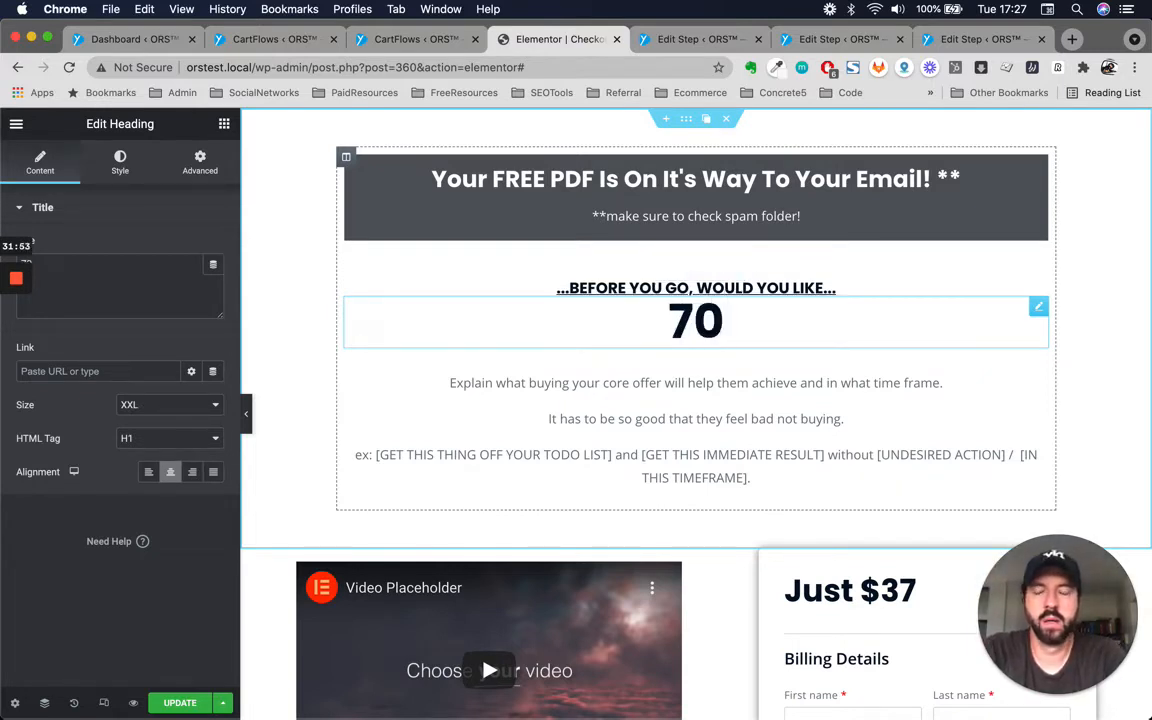
text( 1)
key(BackSpace)
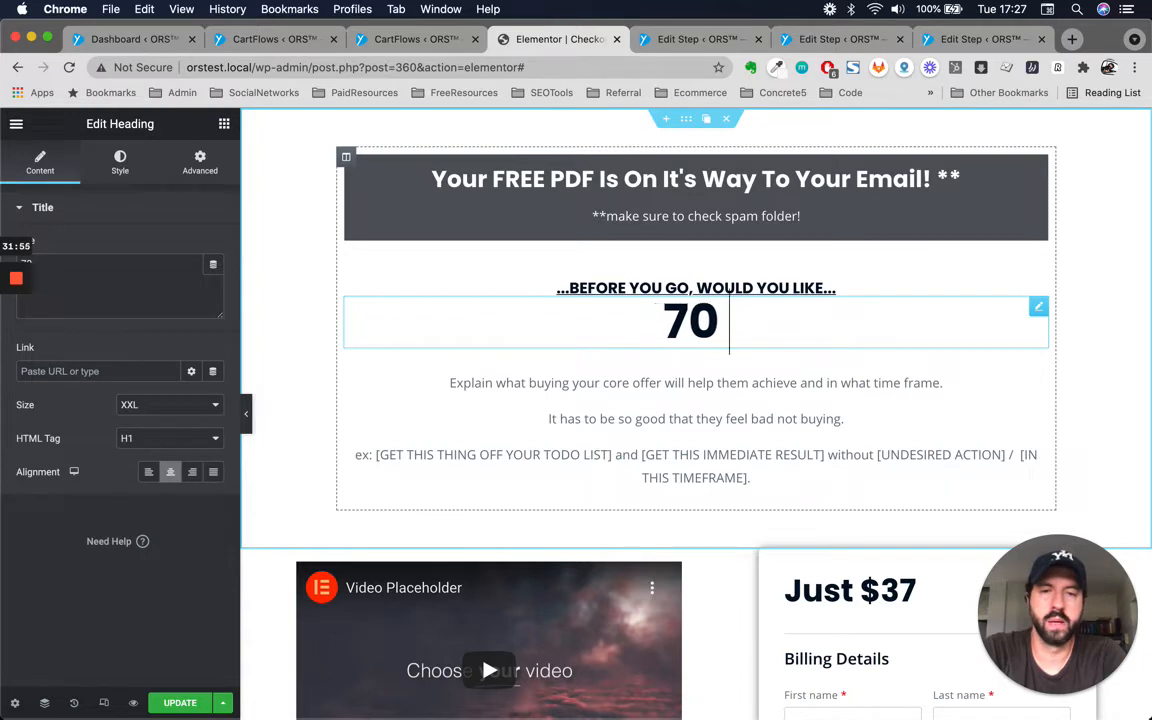
text(IMPOR)
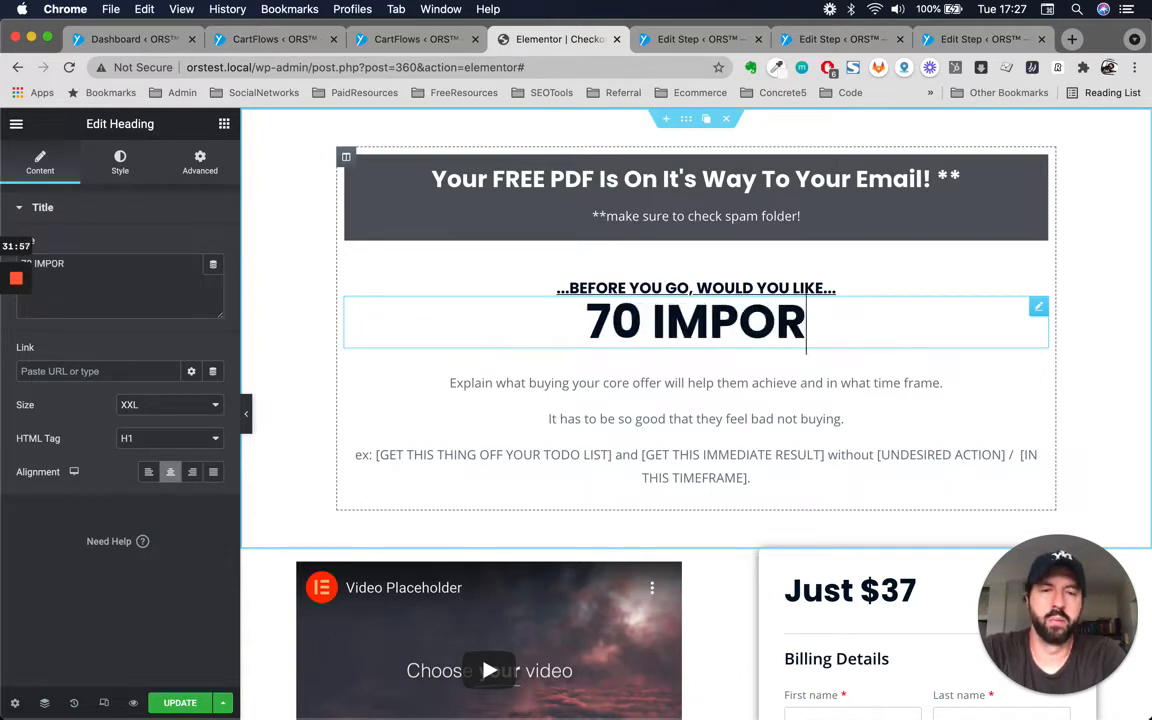
text(TABEL TE)
key(BackSpace)
key(BackSpace)
key(BackSpace)
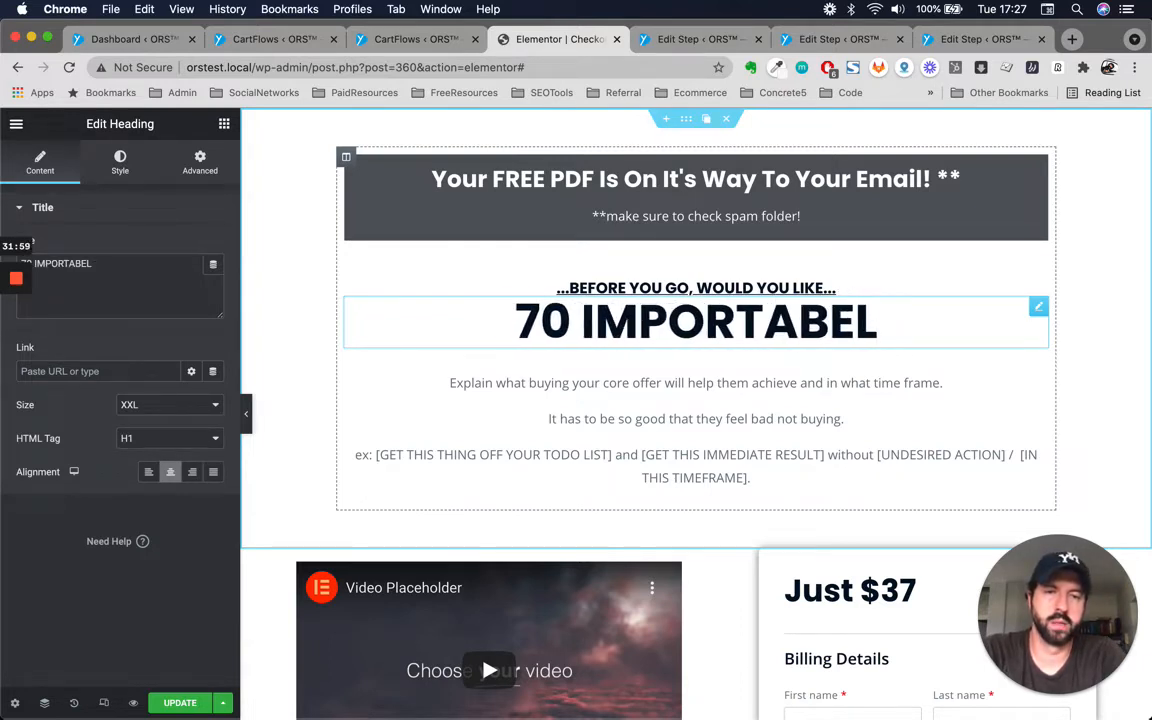
key(BackSpace)
key(BackSpace)
text(LE TEMPLATE)
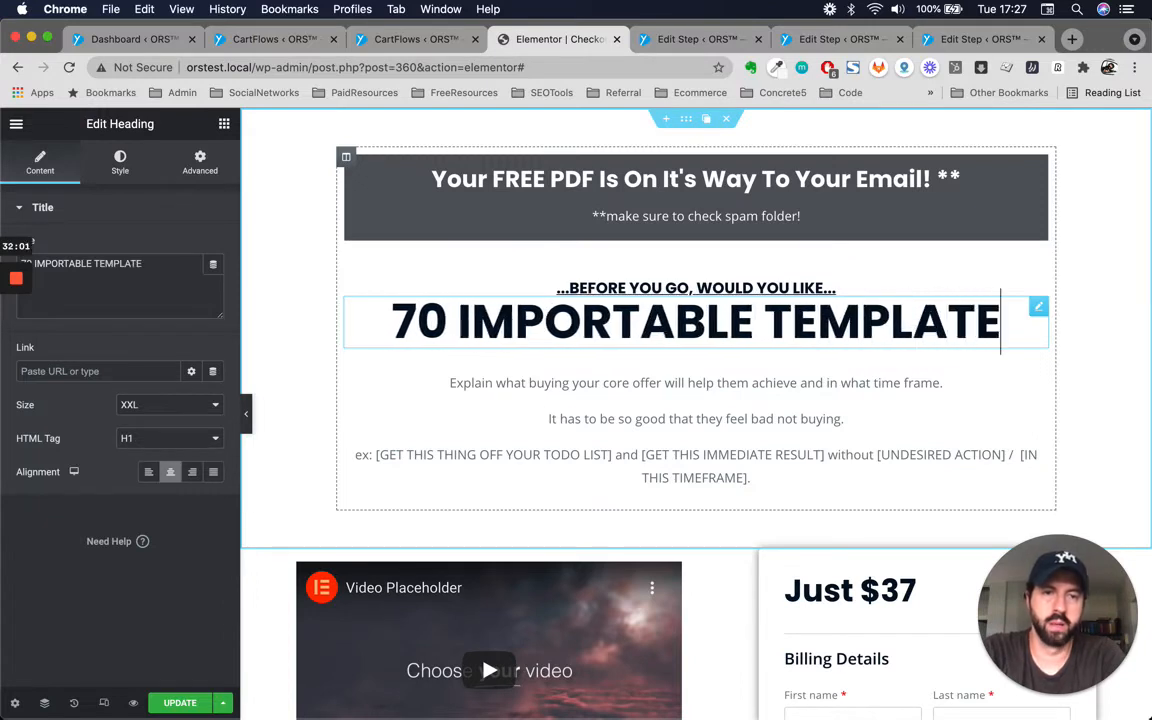
text(s)
key(BackSpace)
text(S)
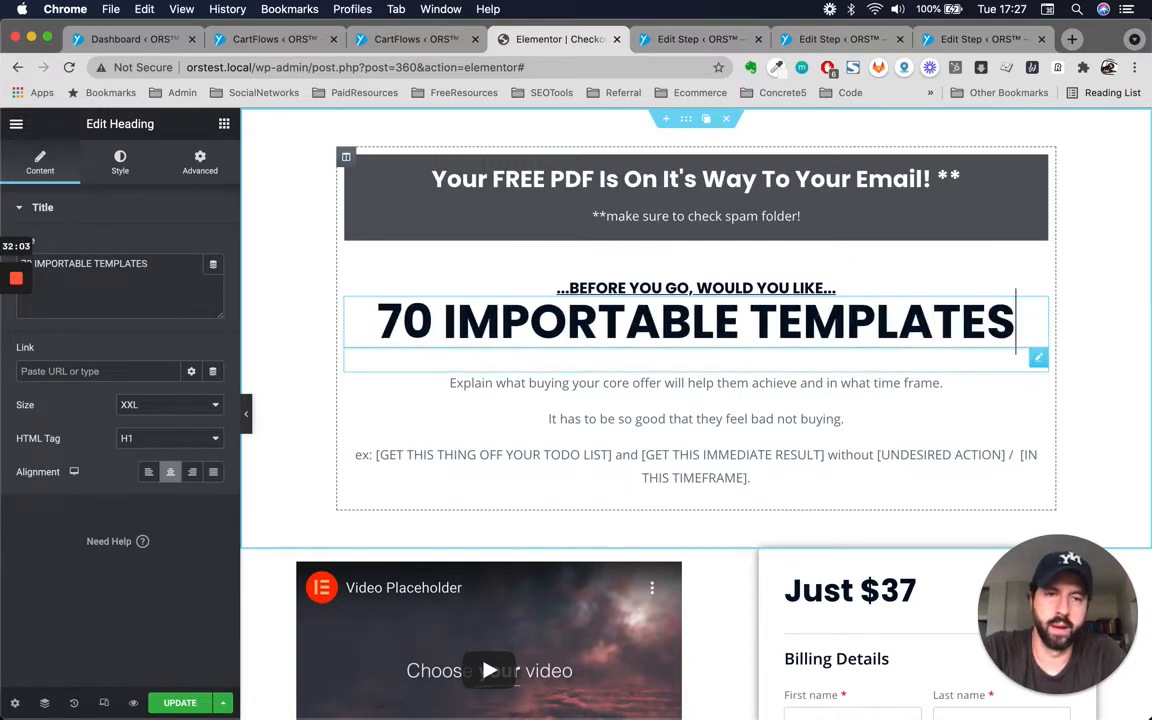
Inspect the offer description text block beneath the main title.
click(556, 419)
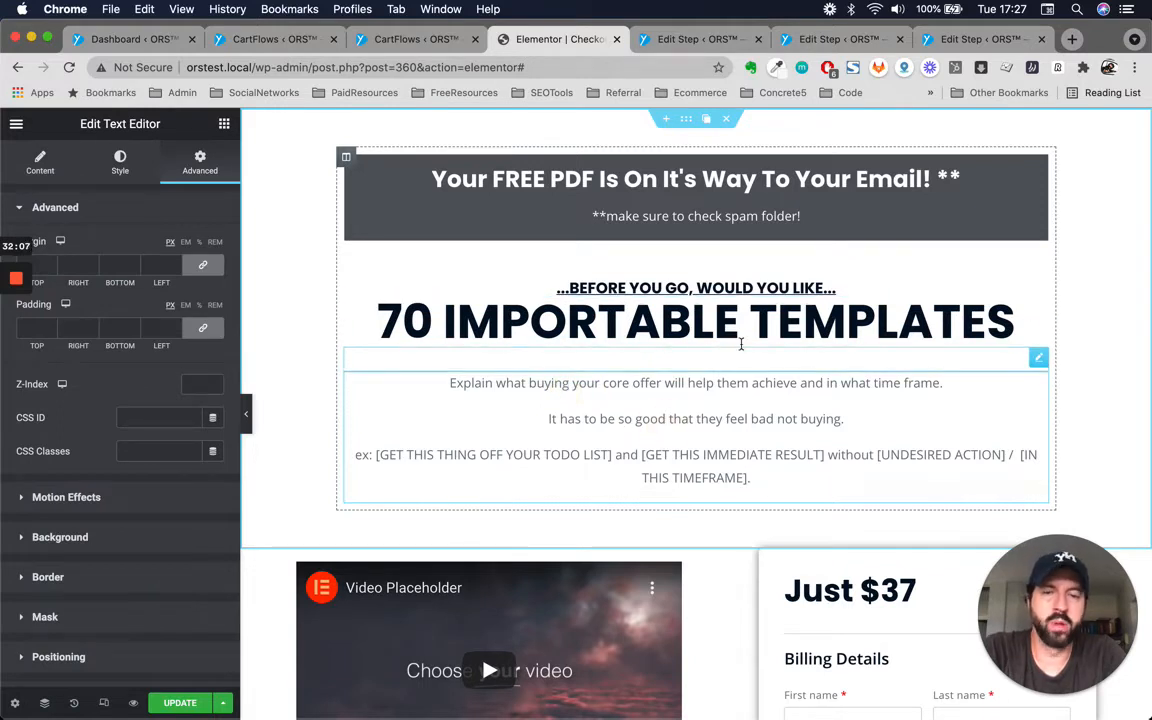
scroll(758, 419, down, 1)
click(640, 412)
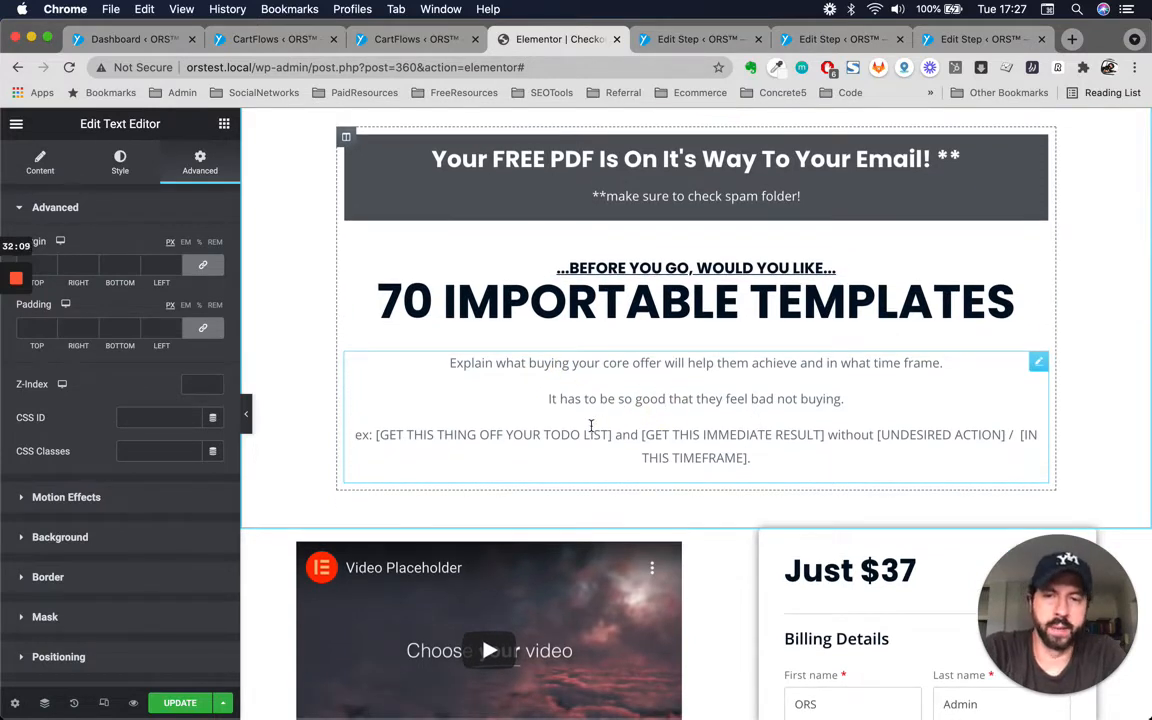
drag(375, 435, 828, 488)
click(709, 457)
click(507, 430)
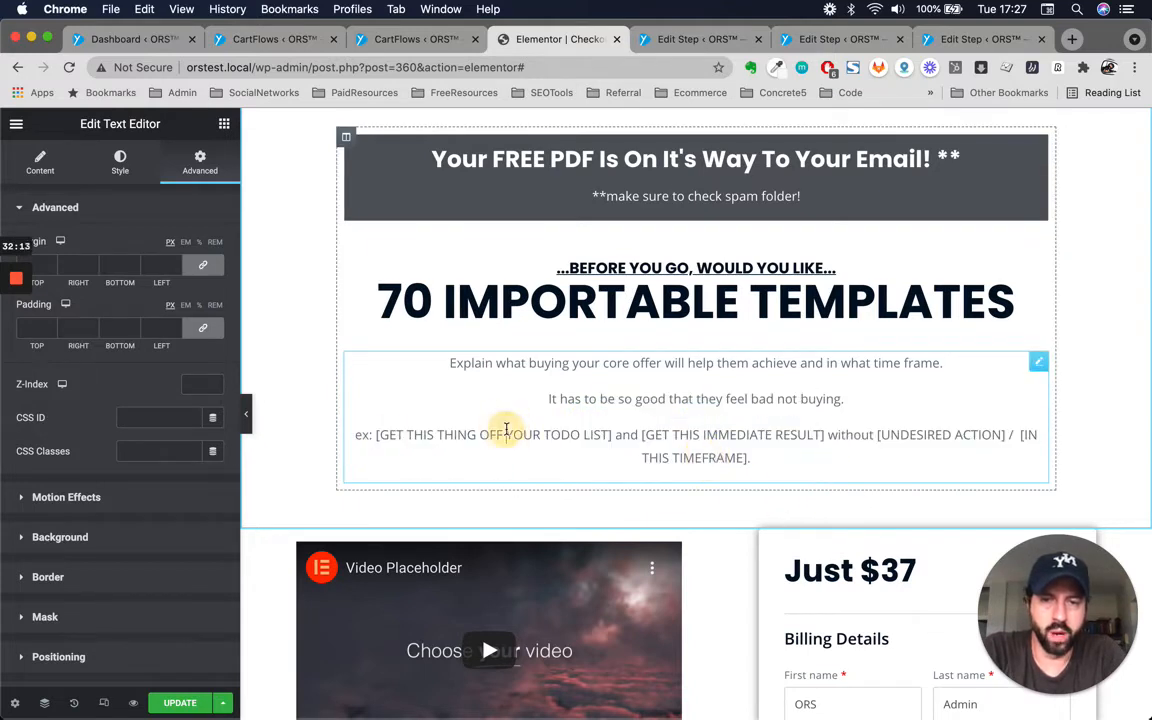
click(422, 436)
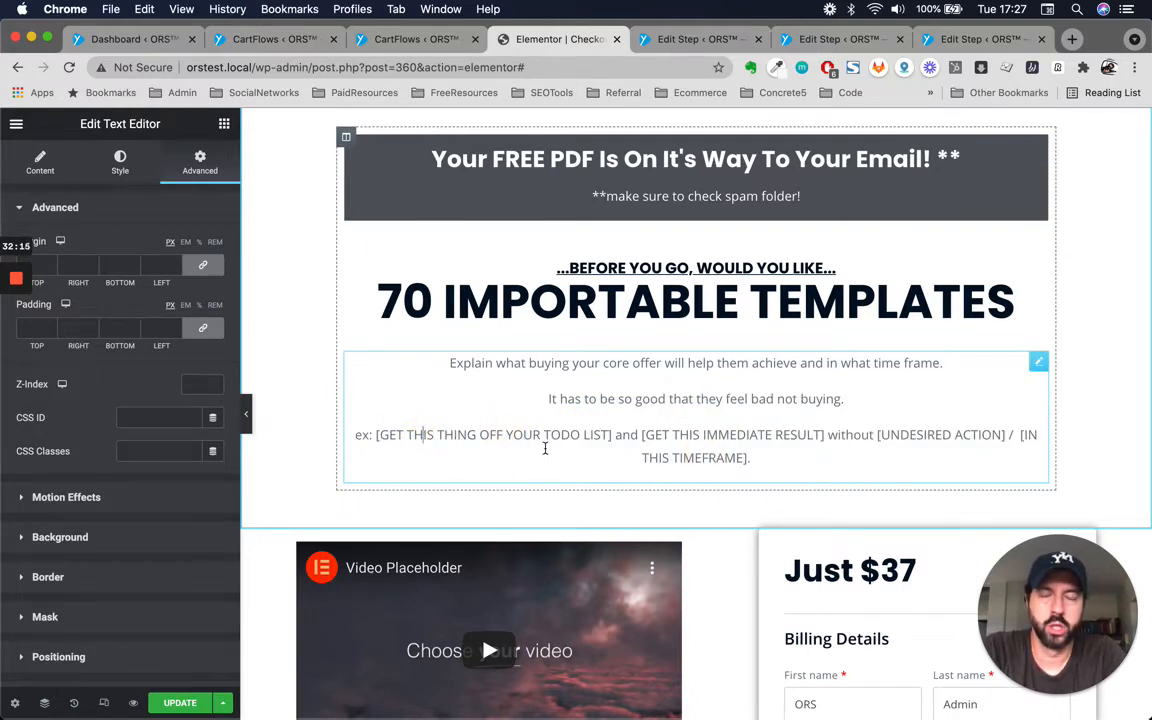
scroll(545, 448, down, 1)
scroll(545, 448, up, 2)
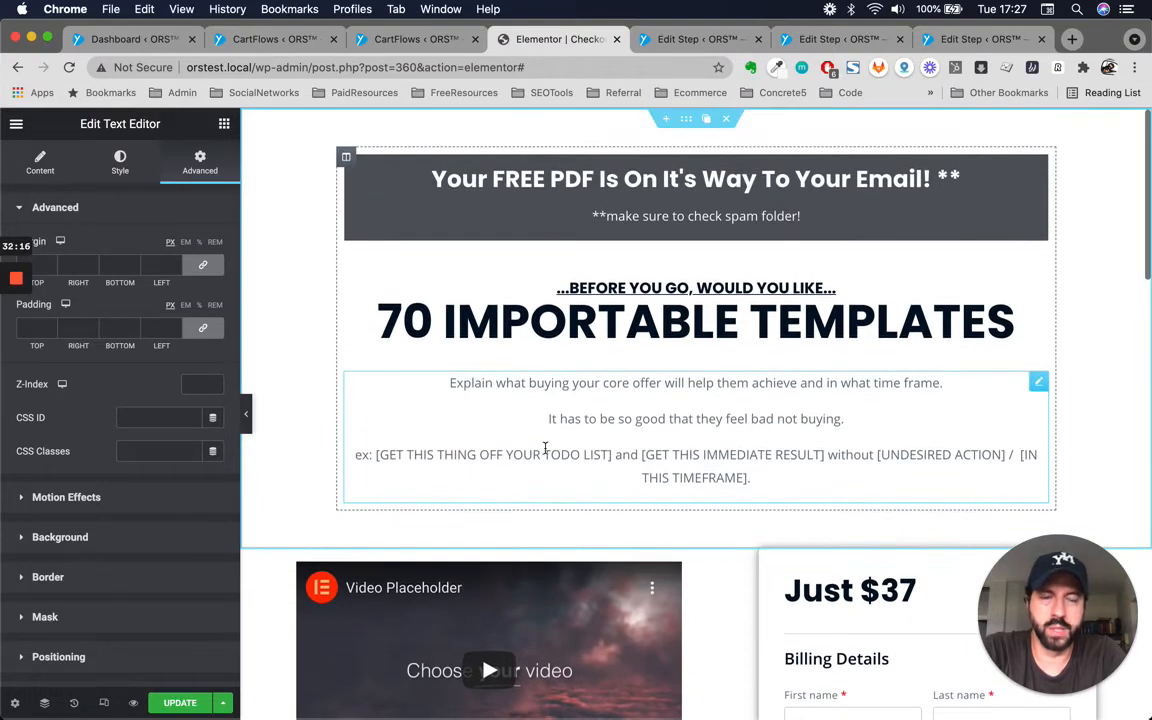
click(772, 425)
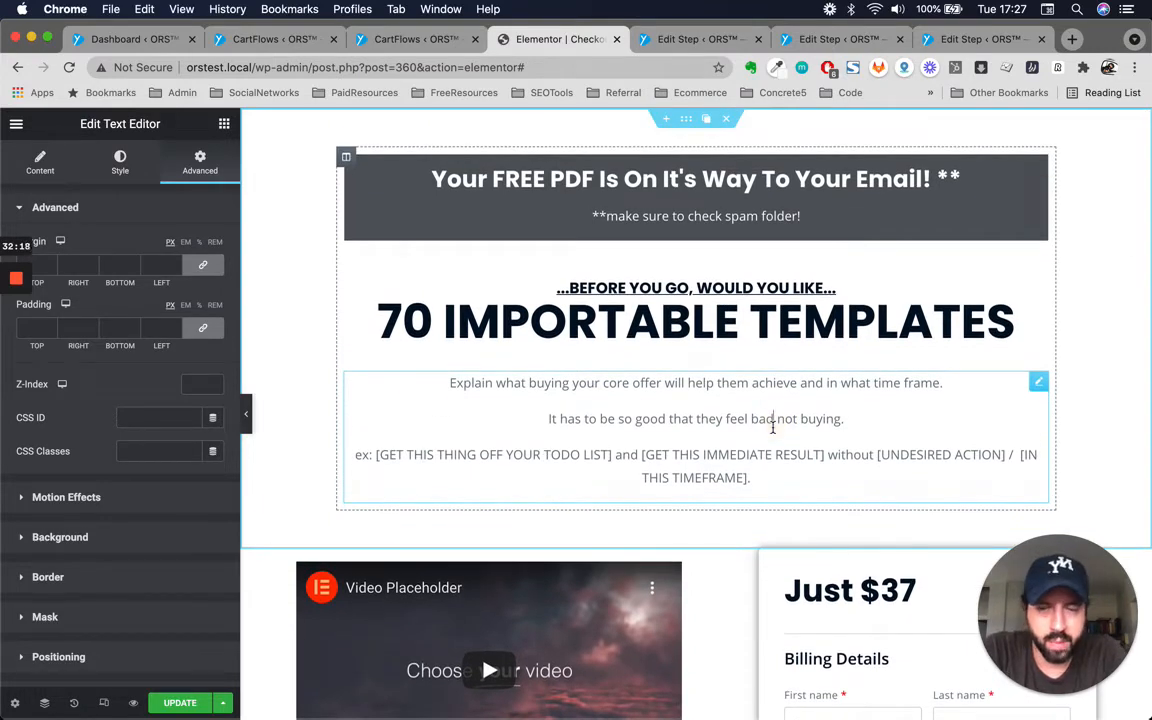
click(666, 418)
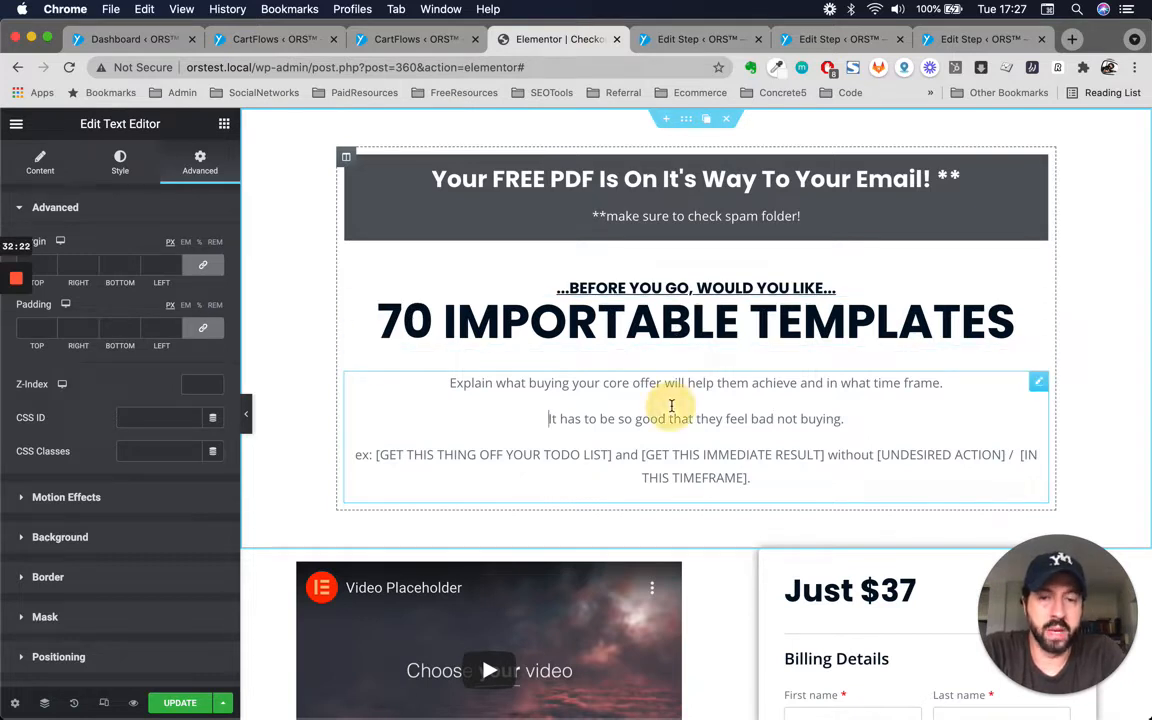
click(1039, 383)
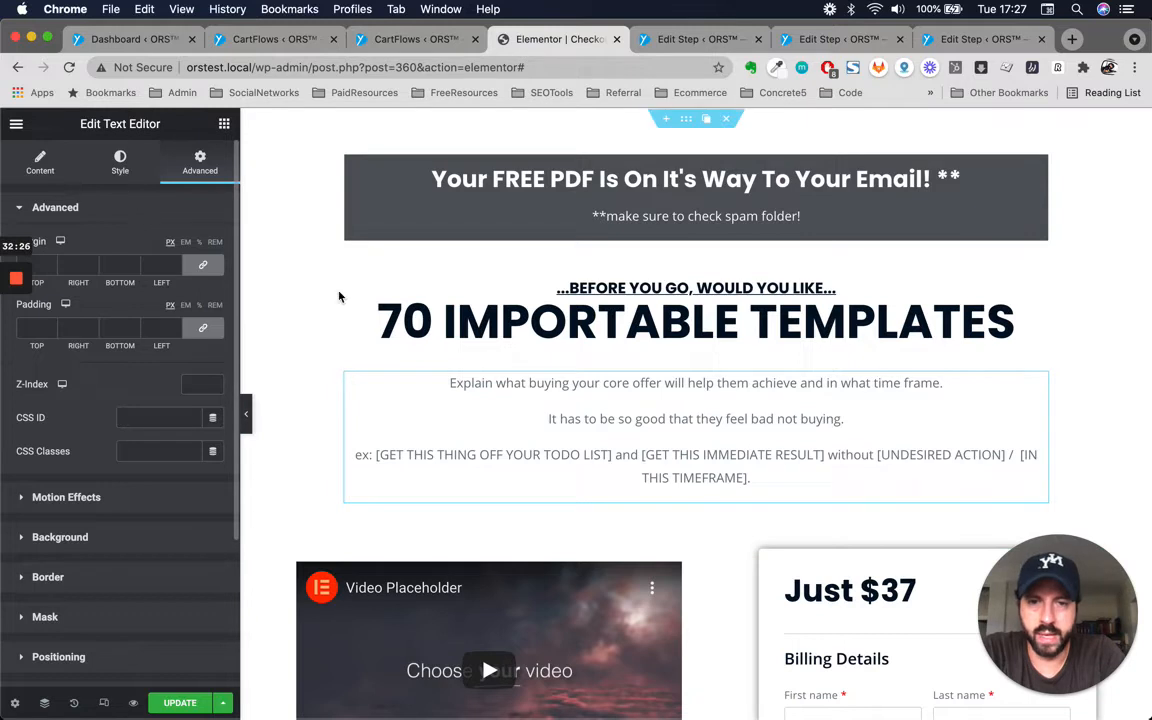
Set the offer description text block's text colour to #212428.
click(120, 165)
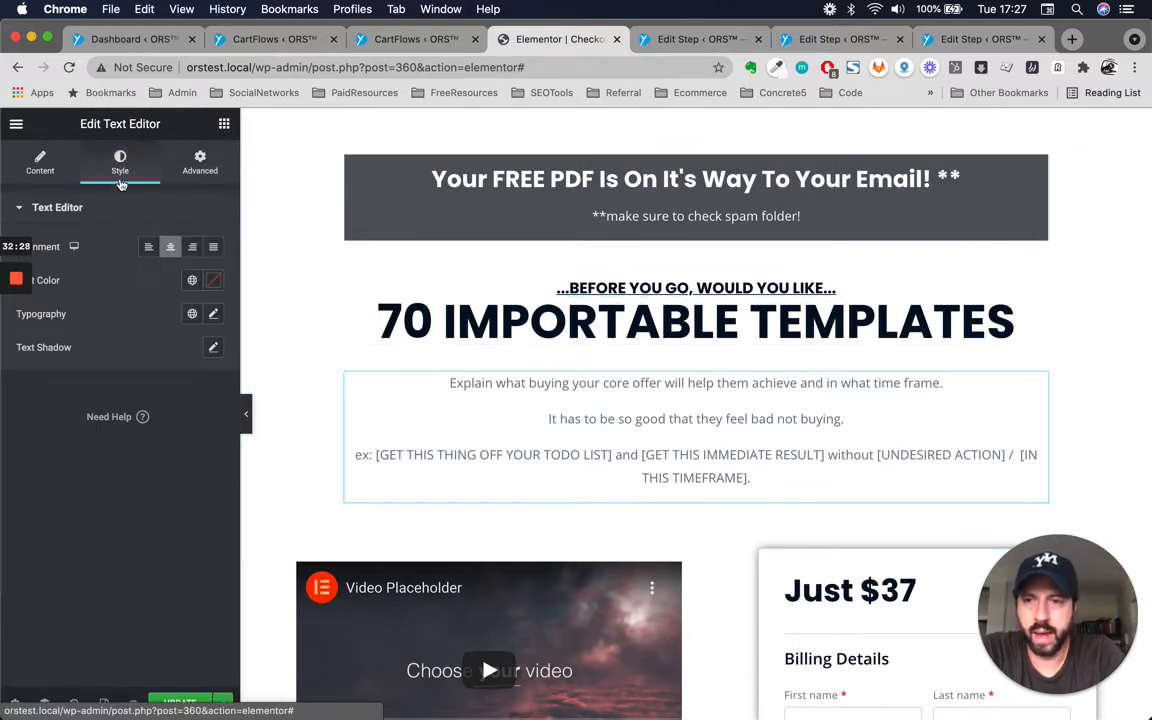
click(192, 280)
click(74, 384)
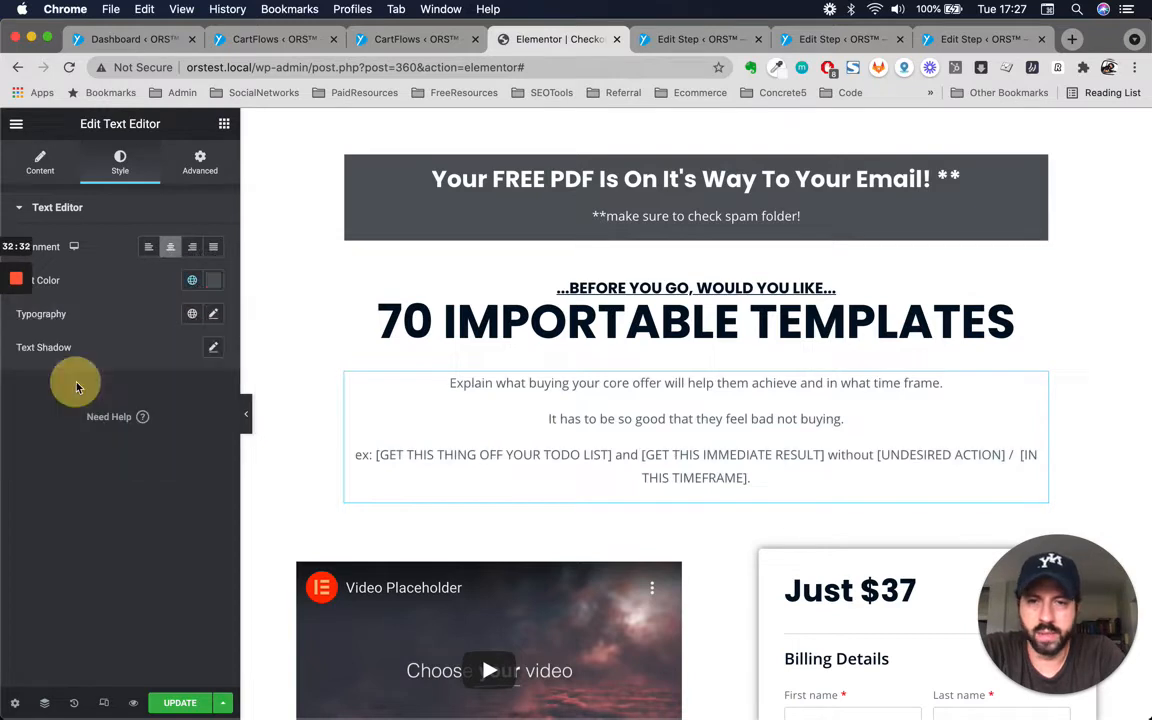
click(774, 335)
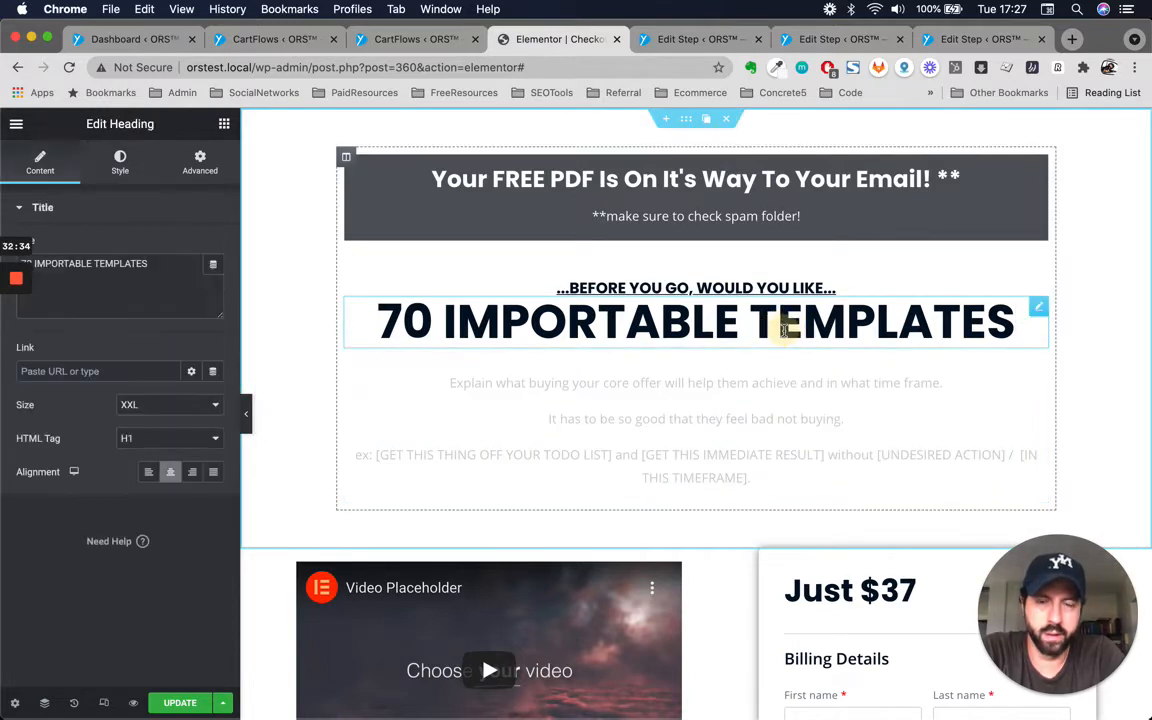
click(581, 445)
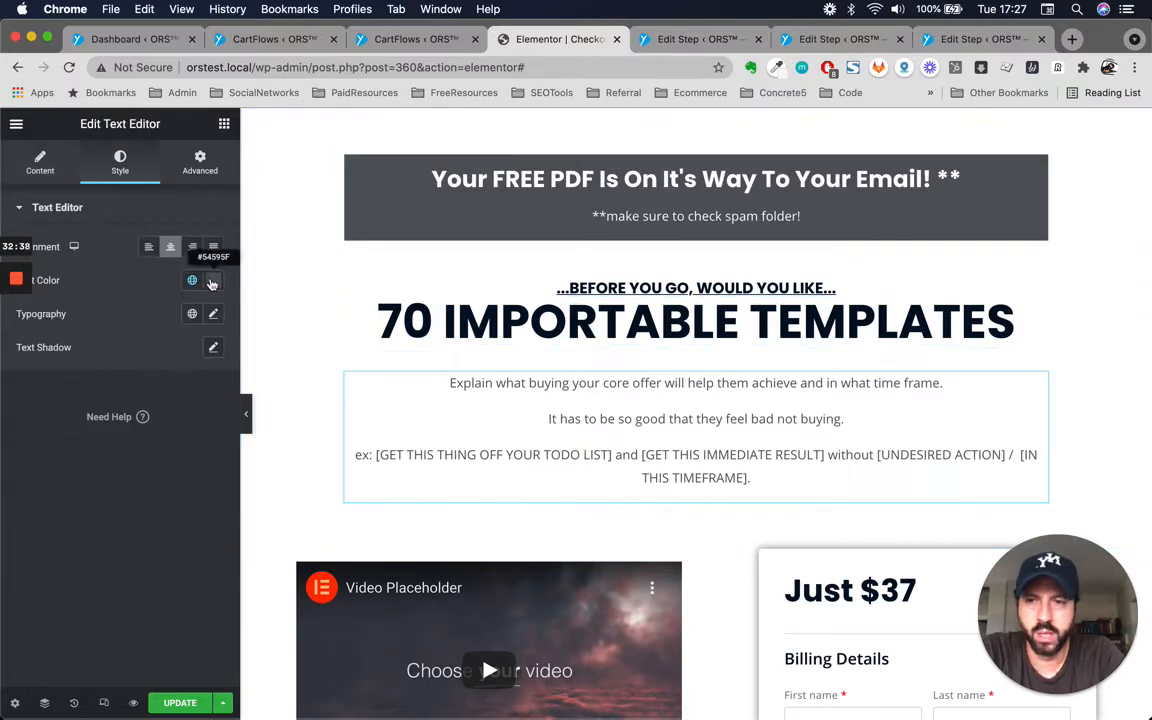
click(211, 283)
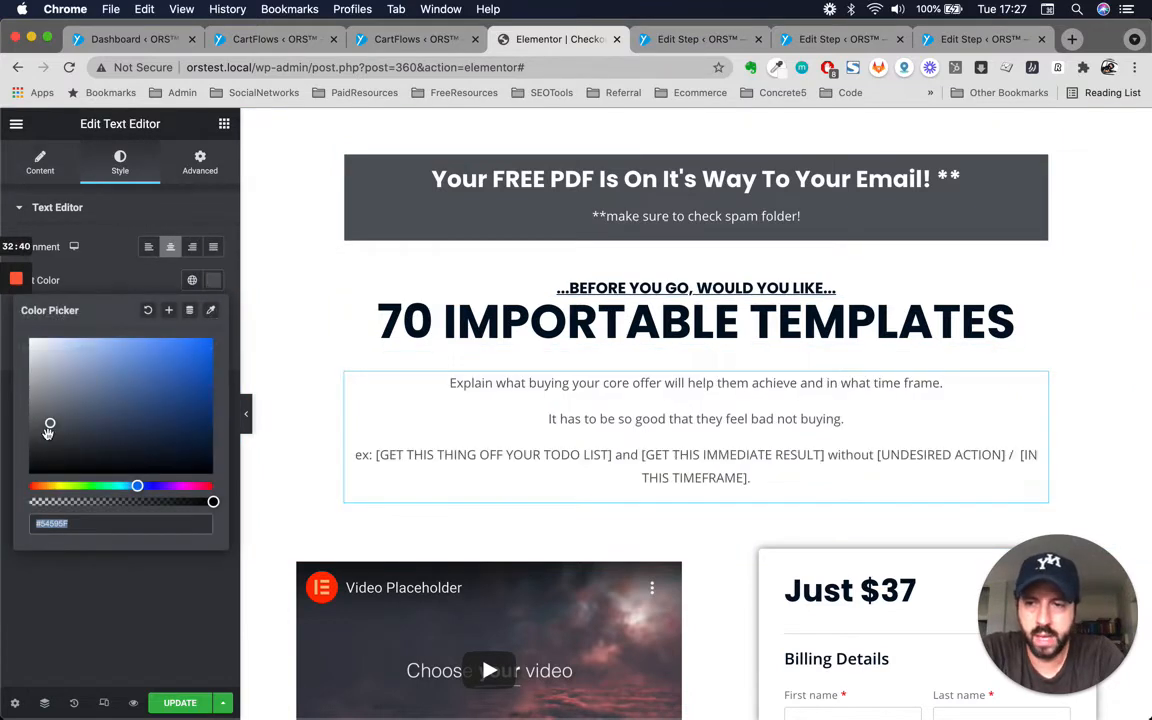
click(64, 453)
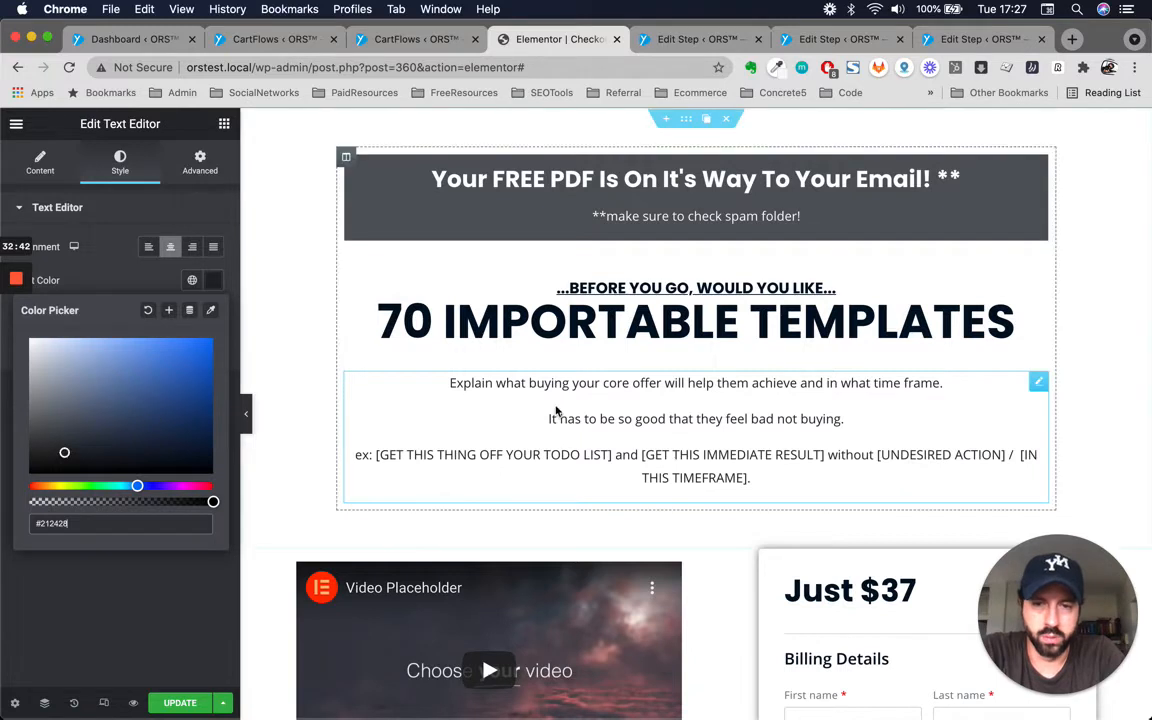
Replace the first bracketed placeholder in the description's example line with 'Build Your Sales Page'.
scroll(697, 420, down, 2)
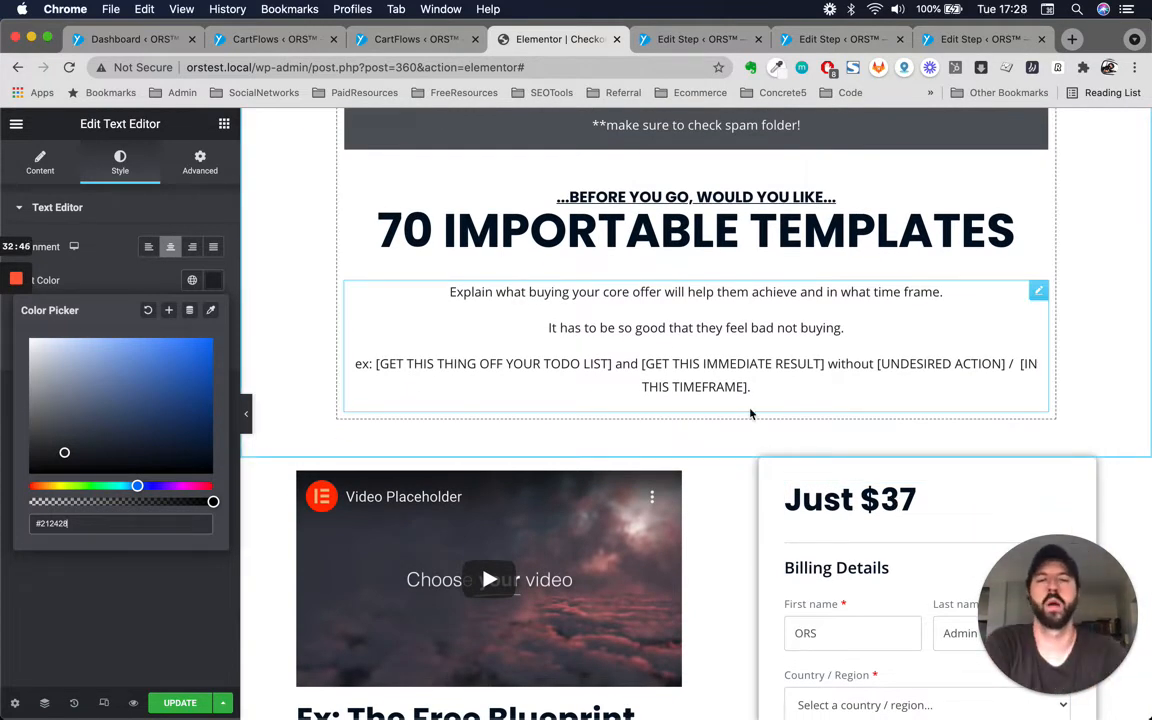
click(681, 369)
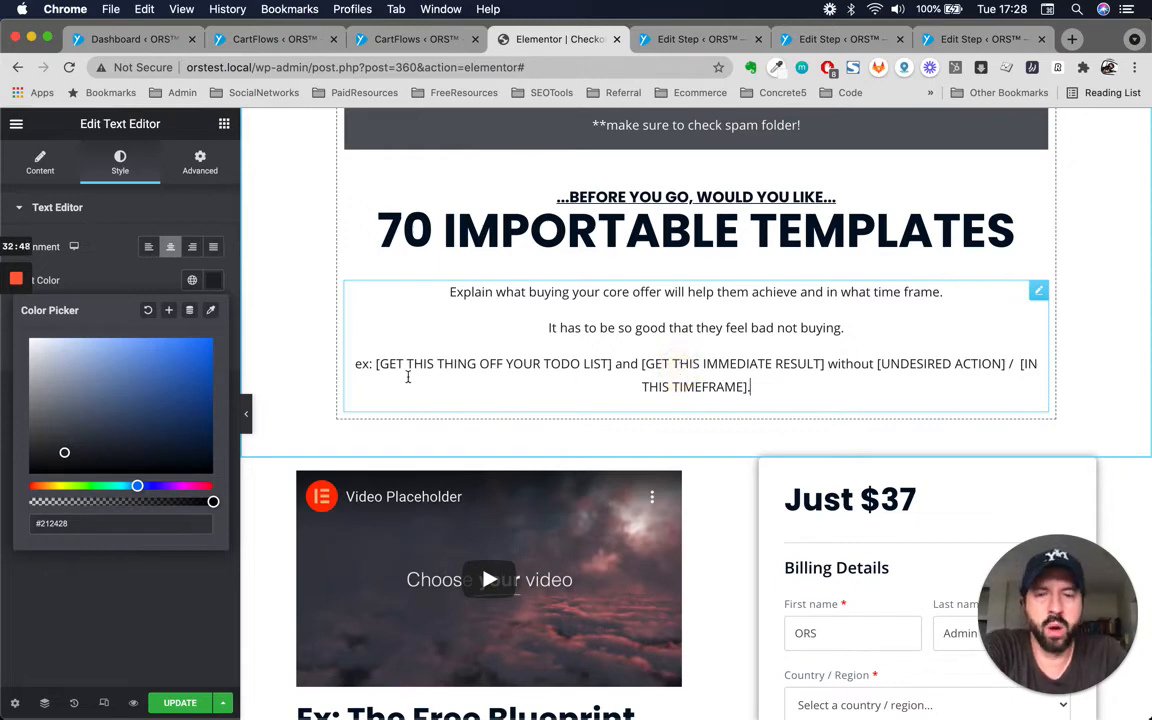
click(376, 364)
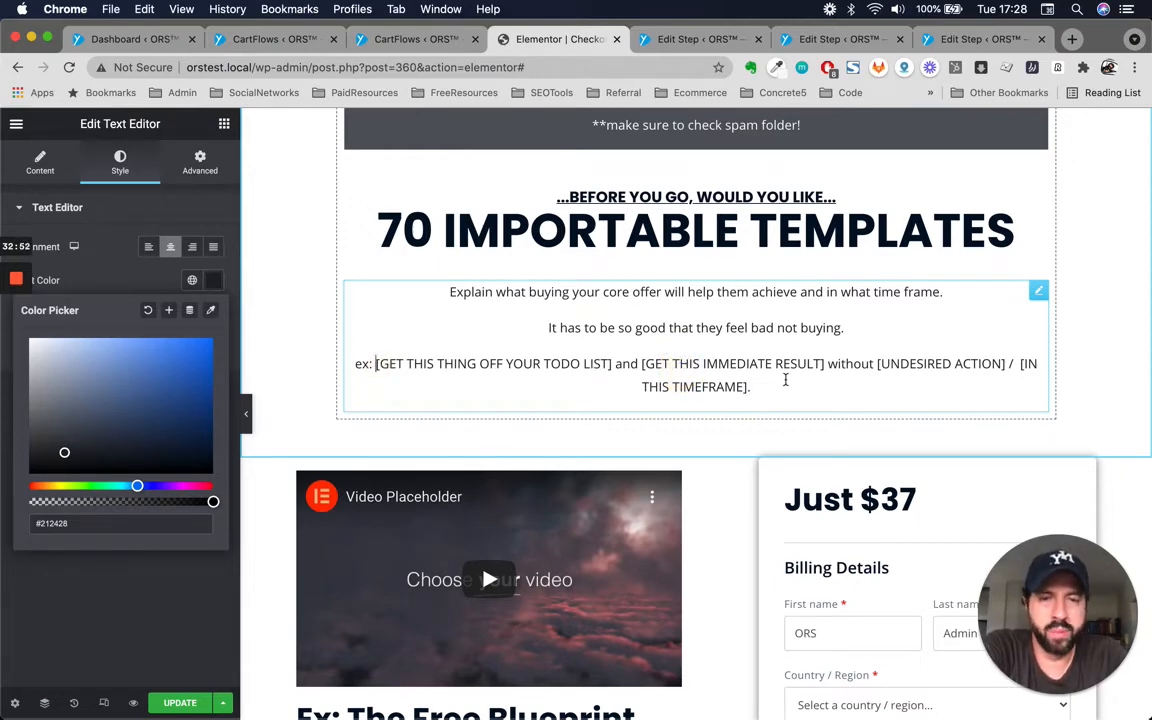
click(774, 390)
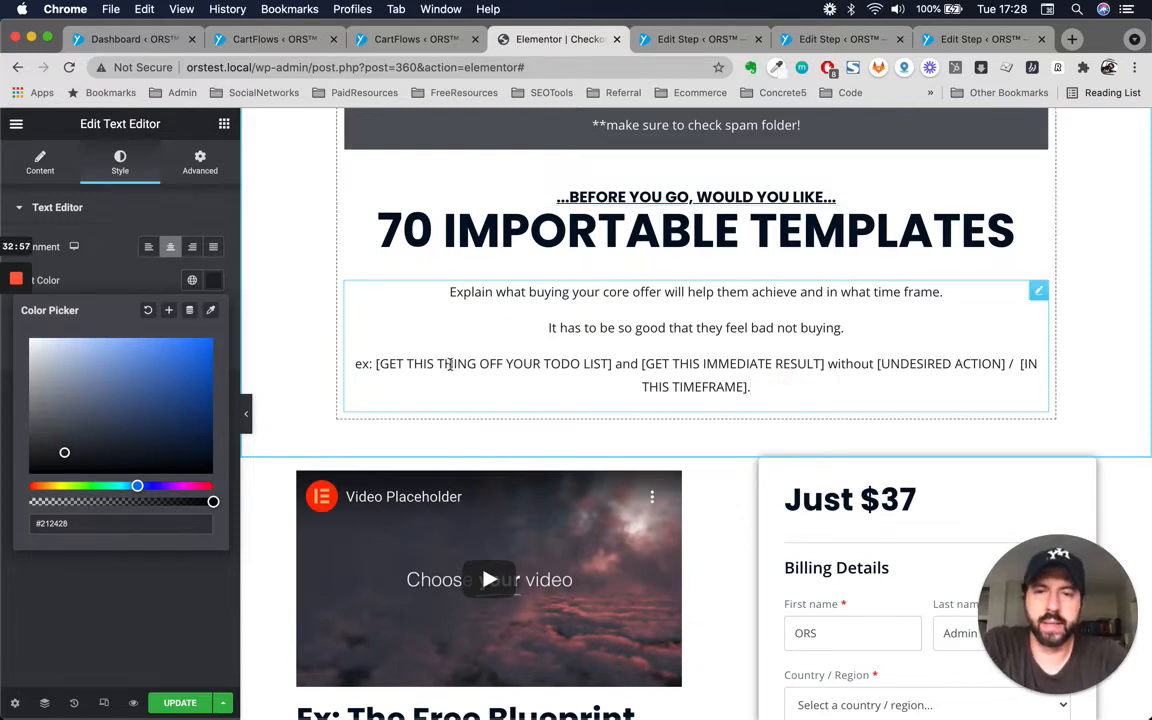
click(610, 364)
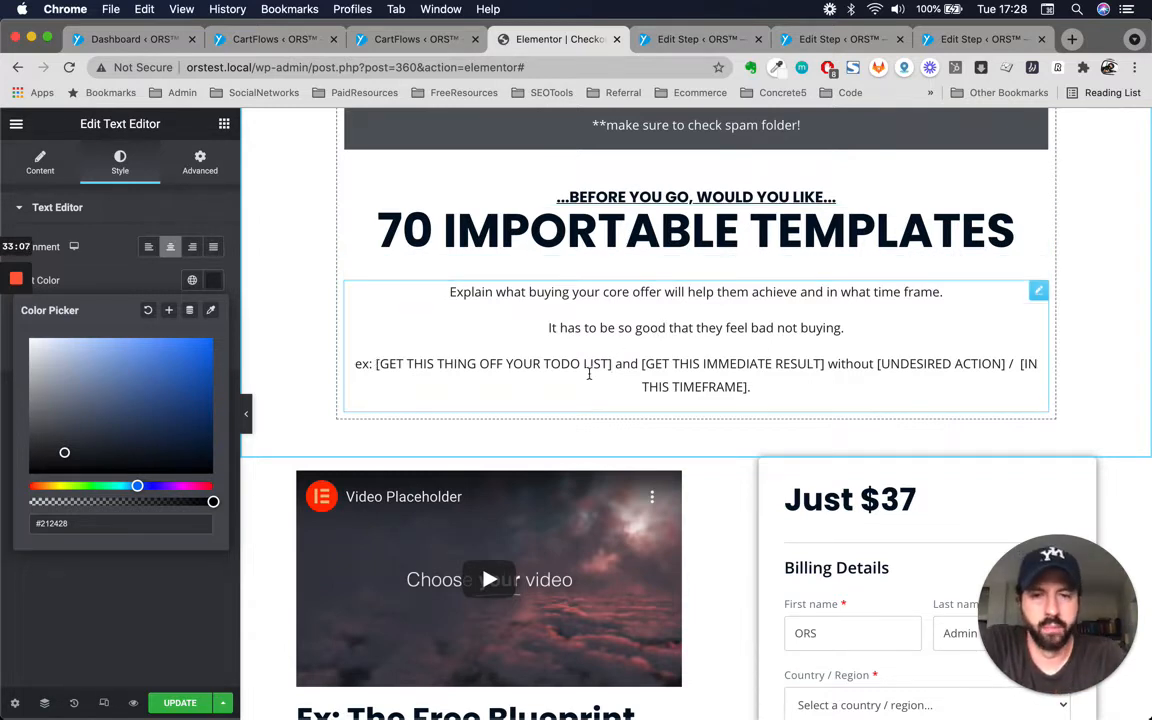
drag(377, 363, 612, 363)
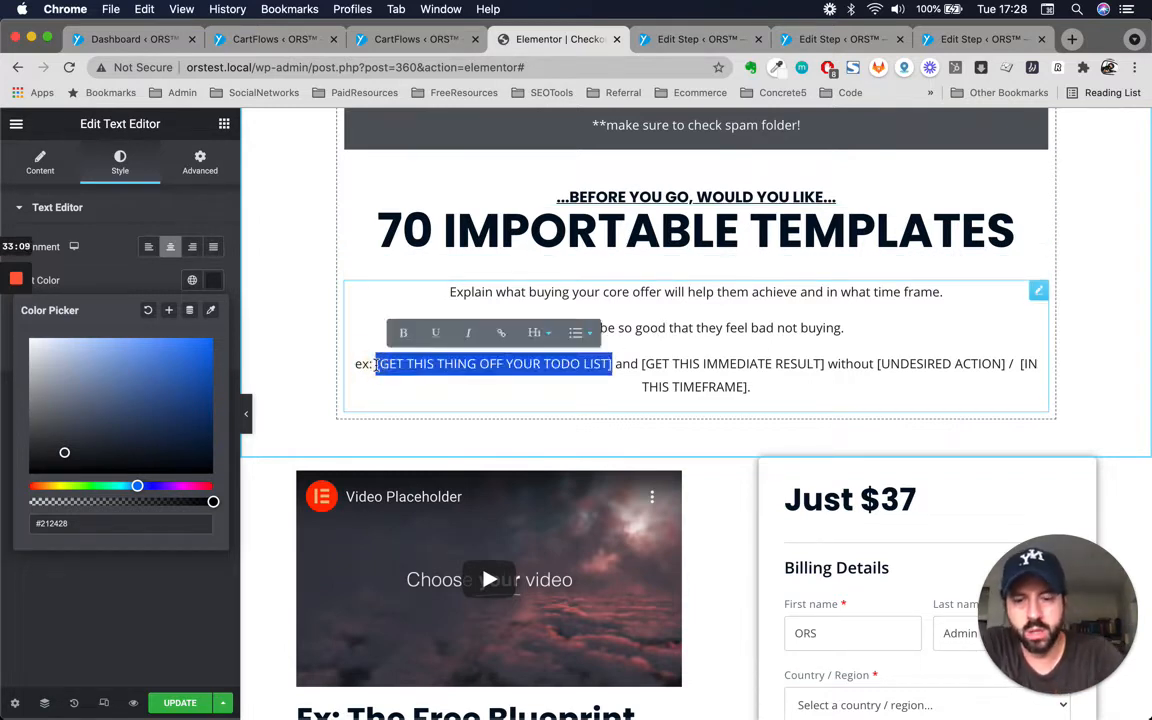
text(Bulld Y)
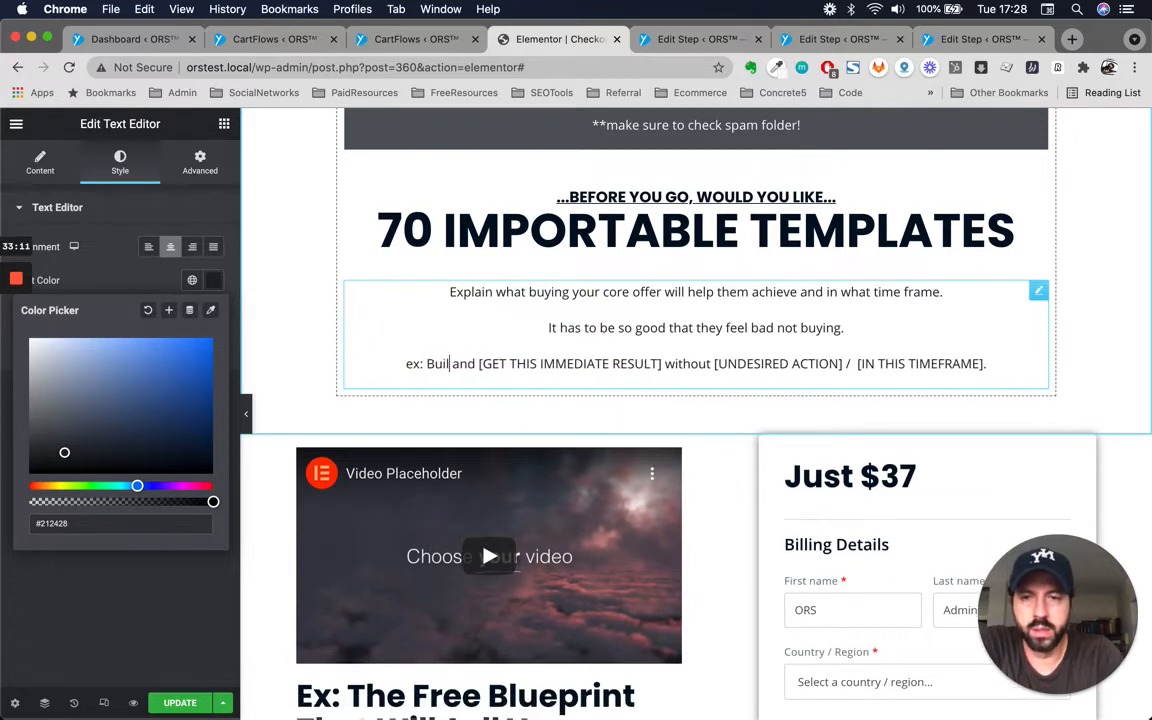
text(our Homepag)
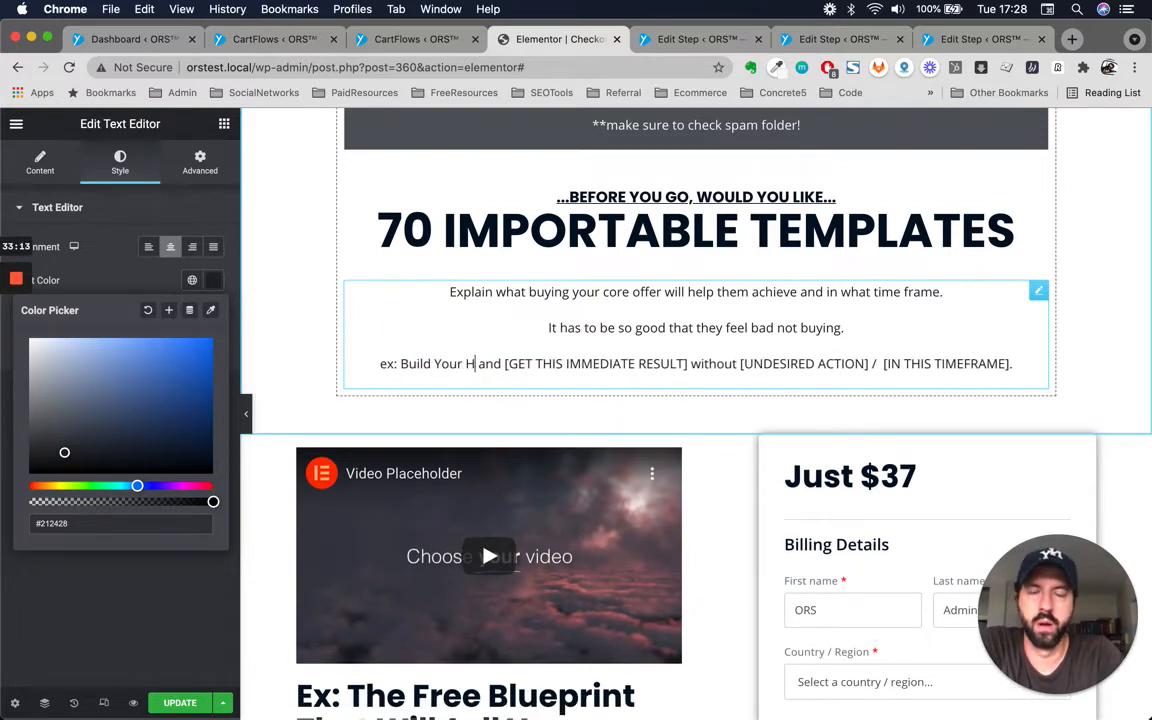
text(e)
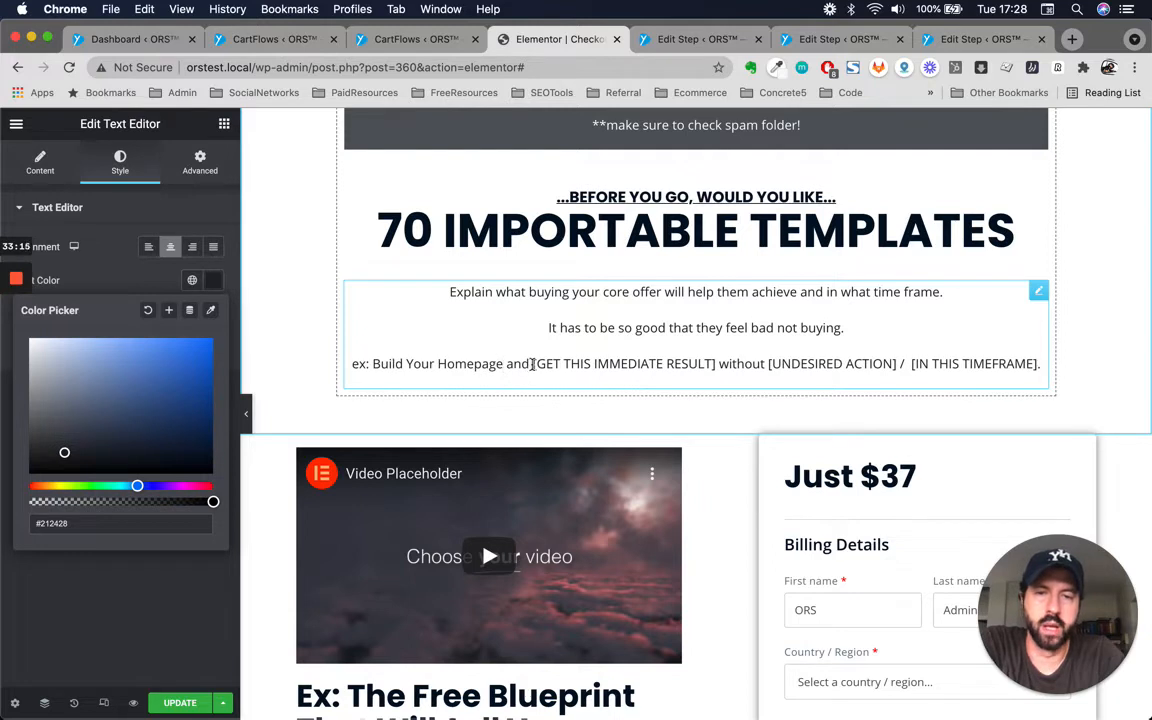
click(533, 364)
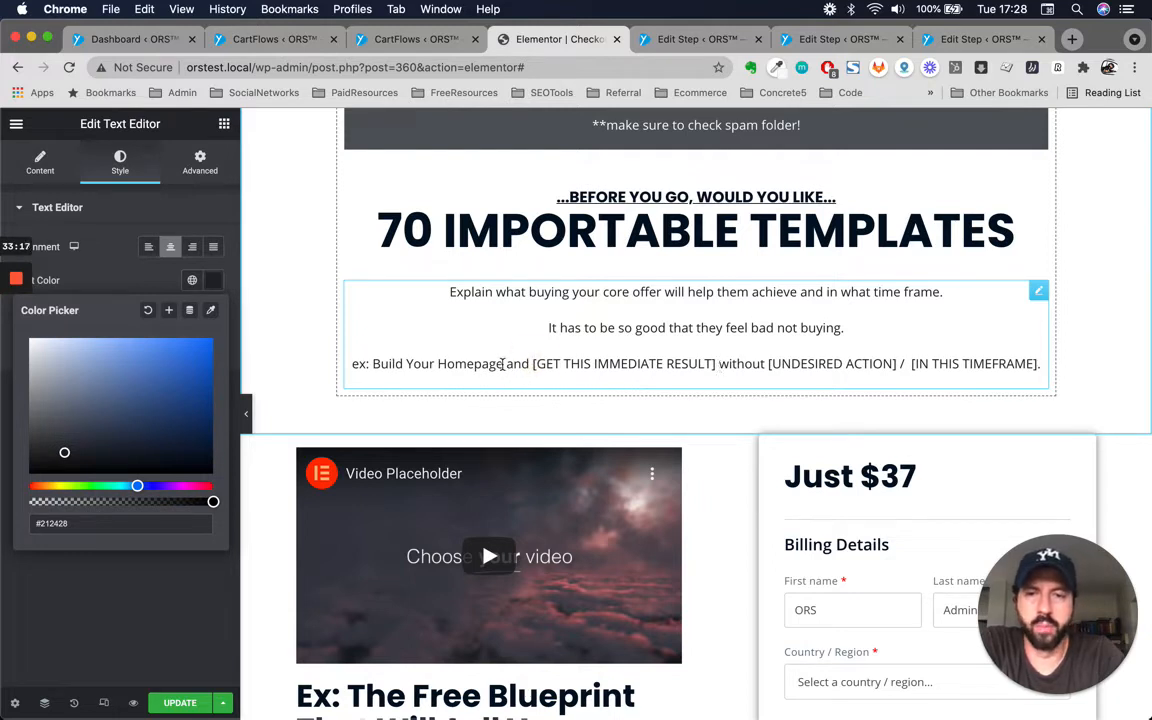
click(503, 364)
key(BackSpace)
key(BackSpace)
key(BackSpace)
key(BackSpace)
key(BackSpace)
key(BackSpace)
key(BackSpace)
key(BackSpace)
text(S)
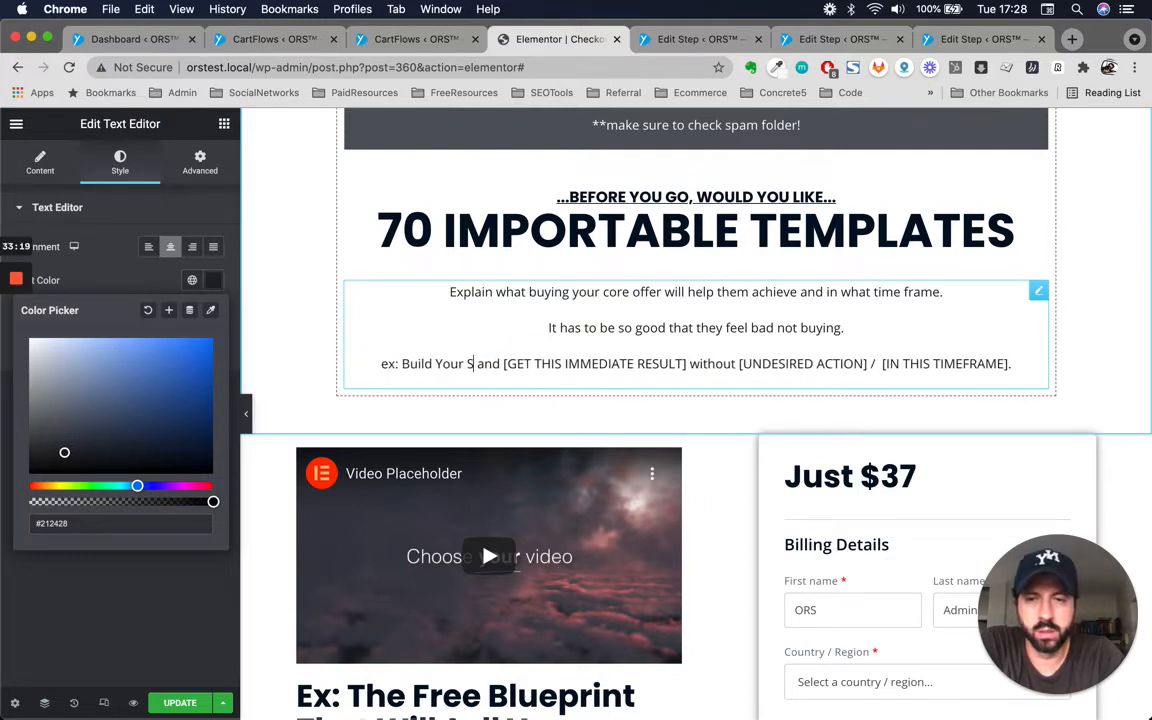
text(ales Page)
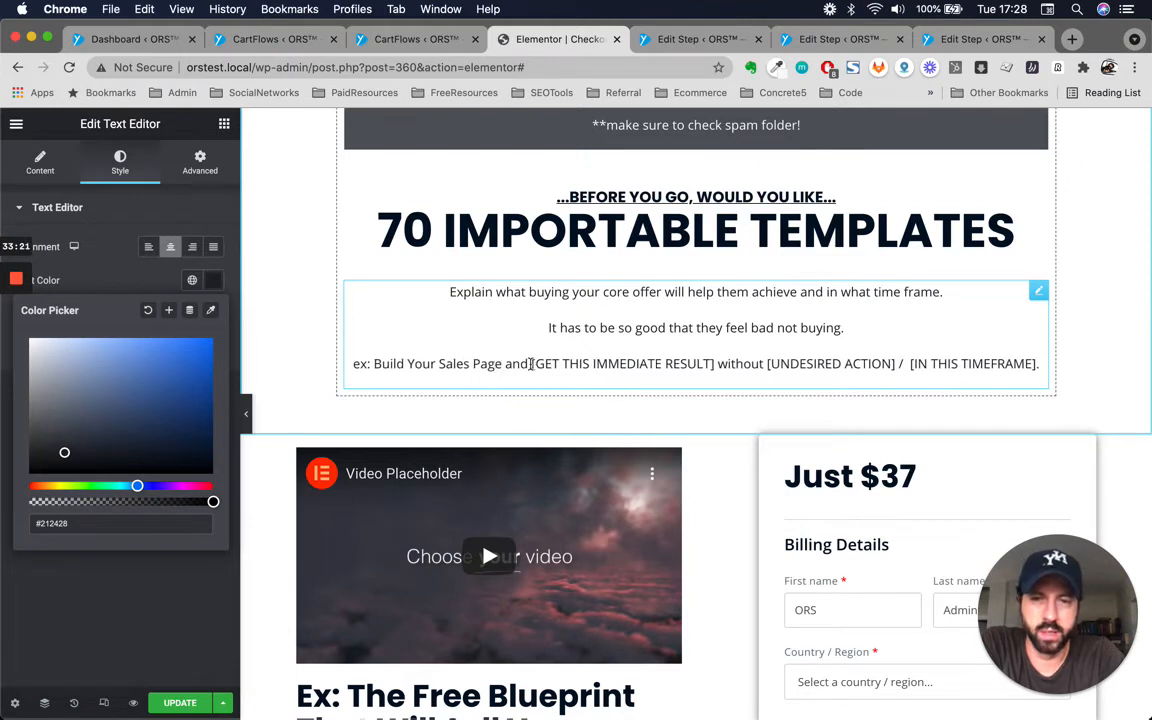
Replace the '[GET THIS IMMEDIATE RESULT]' placeholder with 'starting making sales in 7 days'.
drag(531, 364, 714, 364)
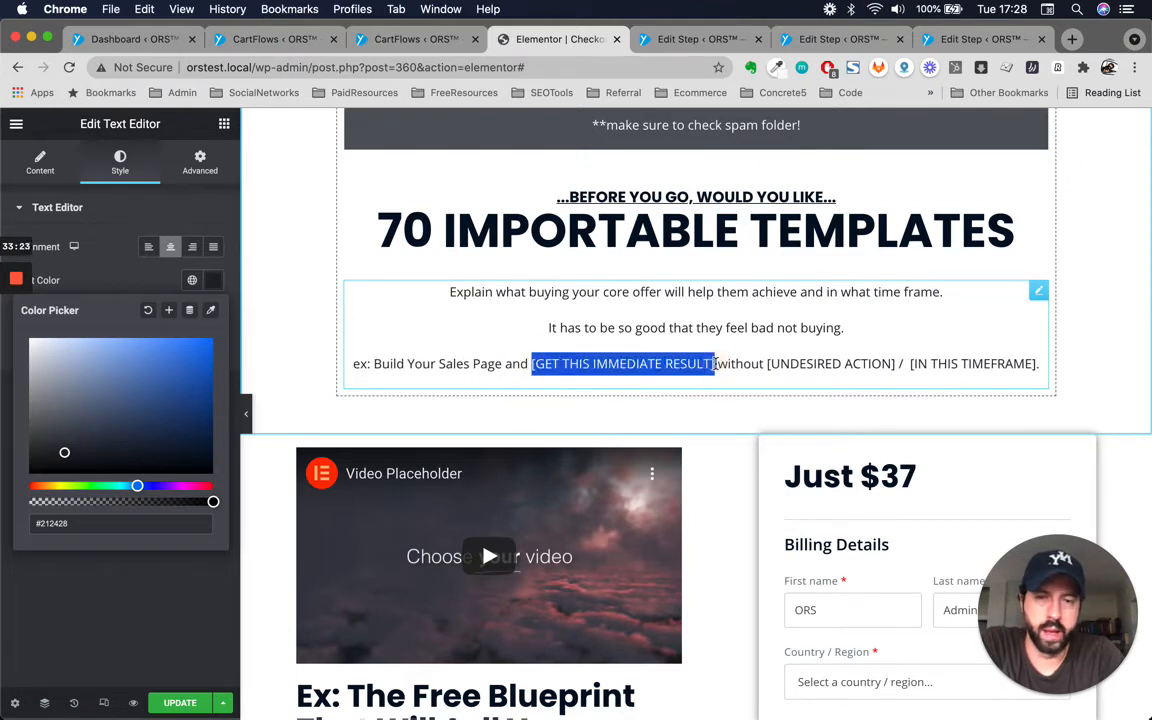
text(starting)
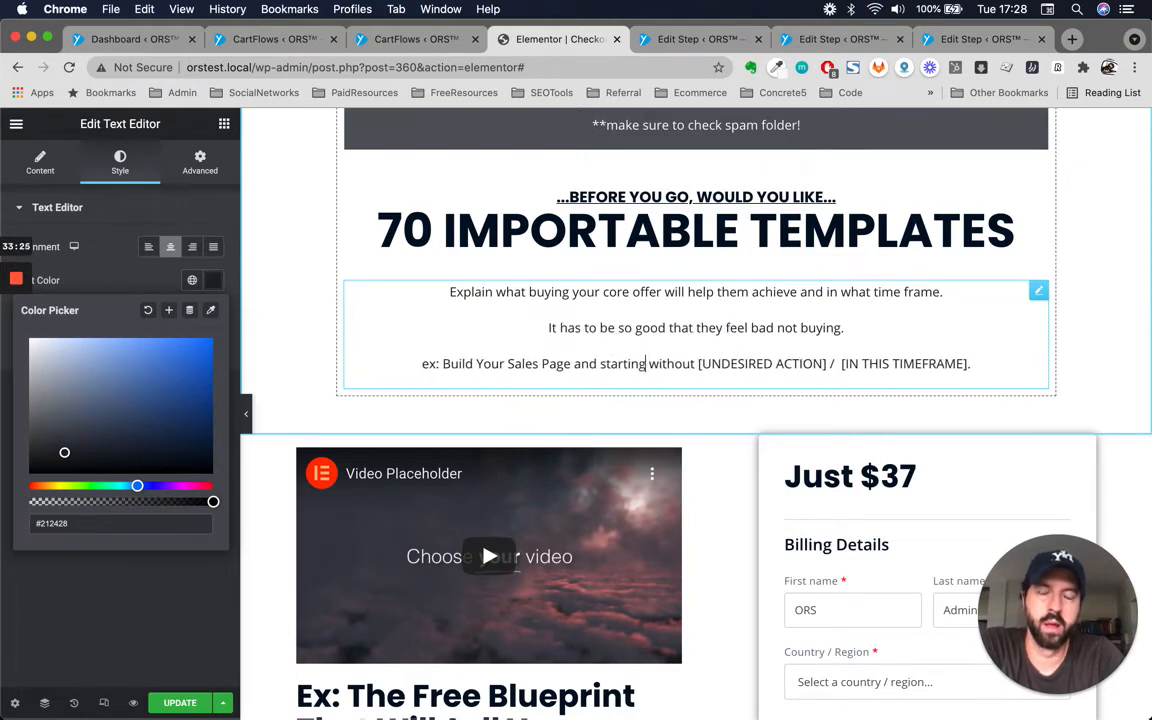
text( making sale)
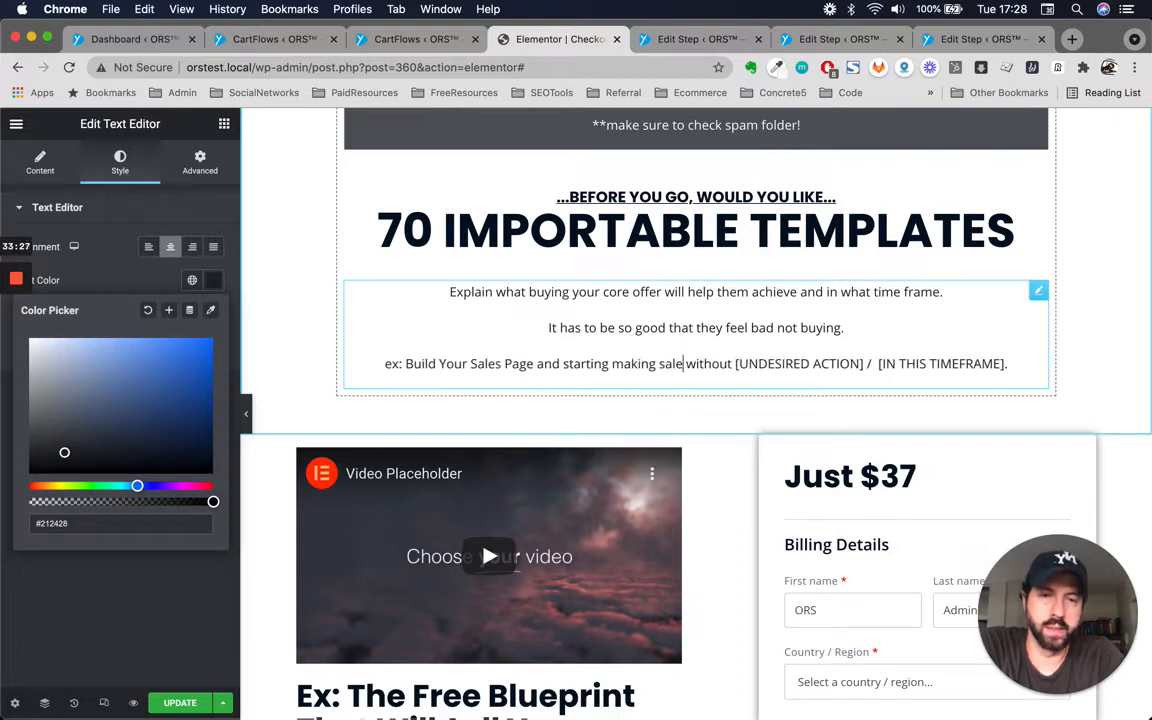
text(s)
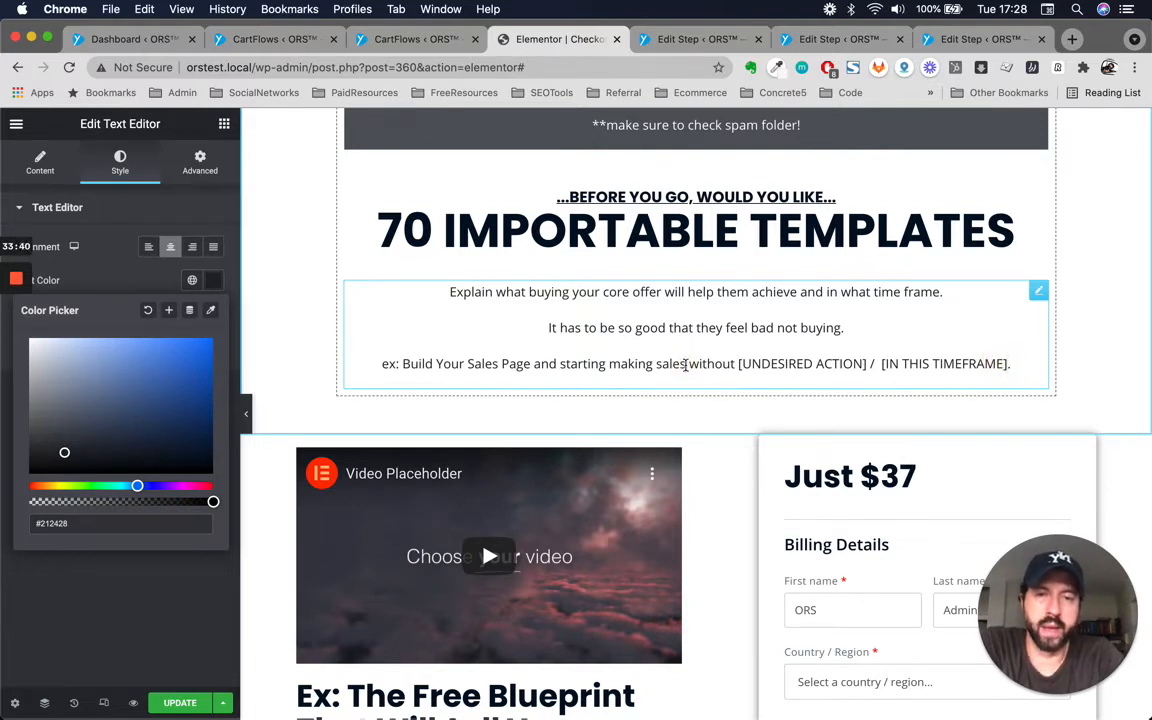
text(in )
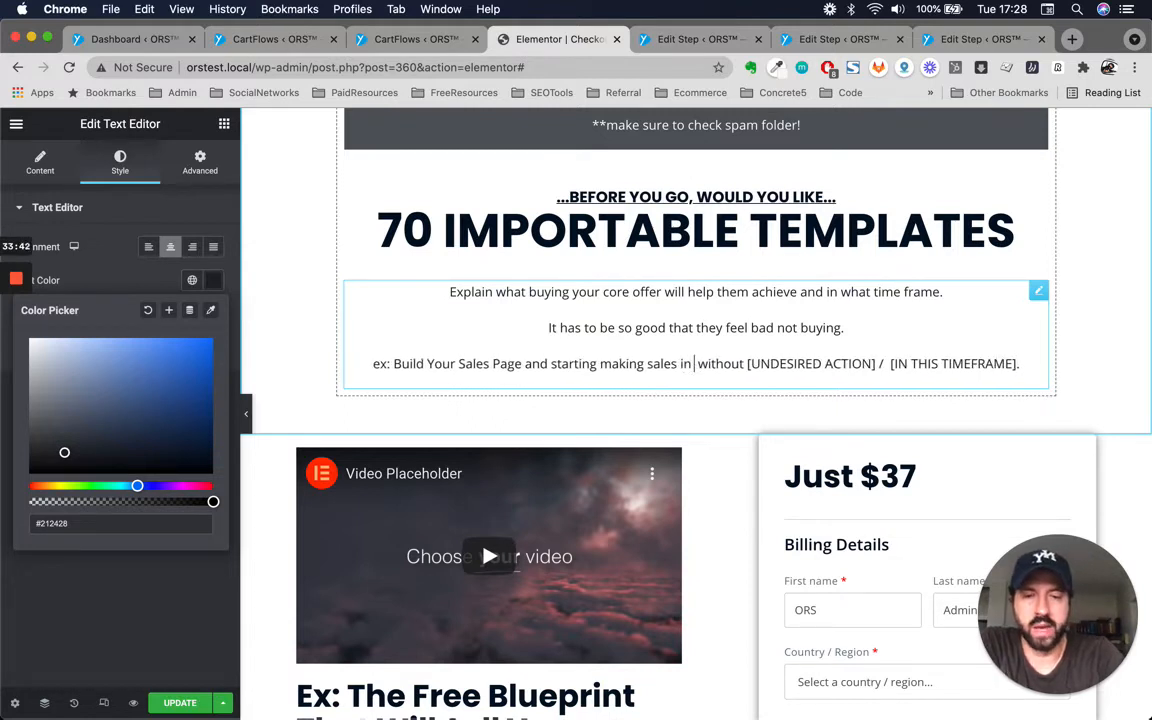
text(7 days)
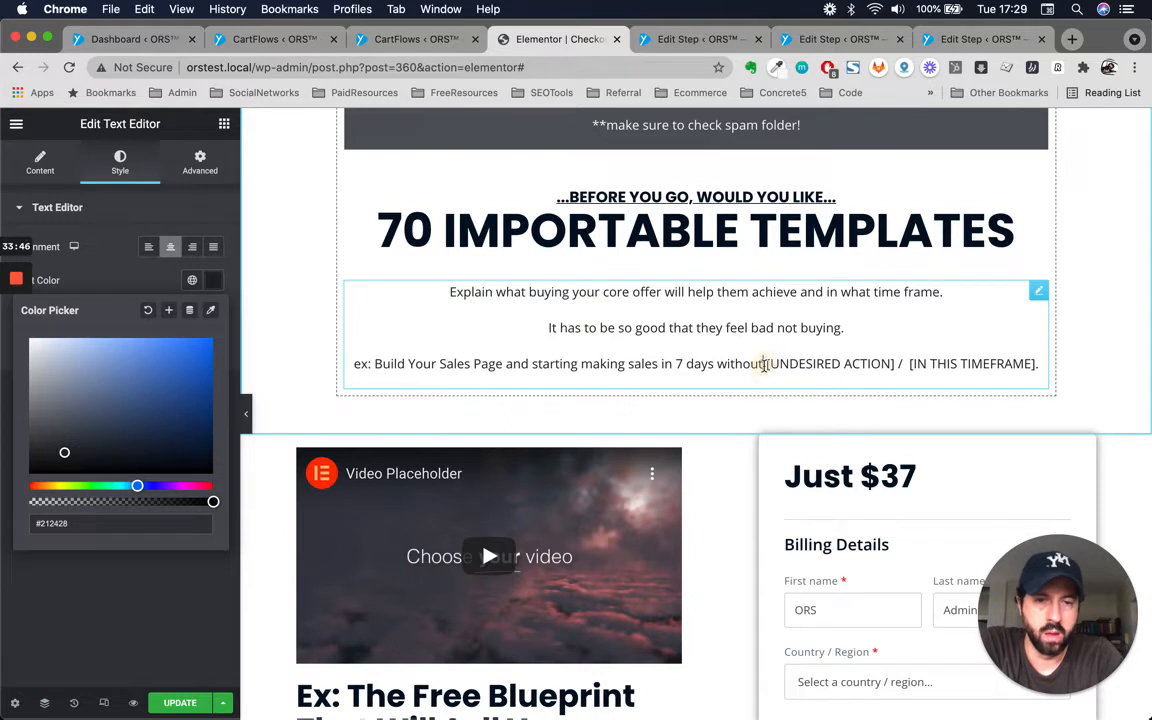
Replace the remaining placeholders after 'without' with 'tech or design experience'.
shift+click(1038, 366)
key(BackSpace)
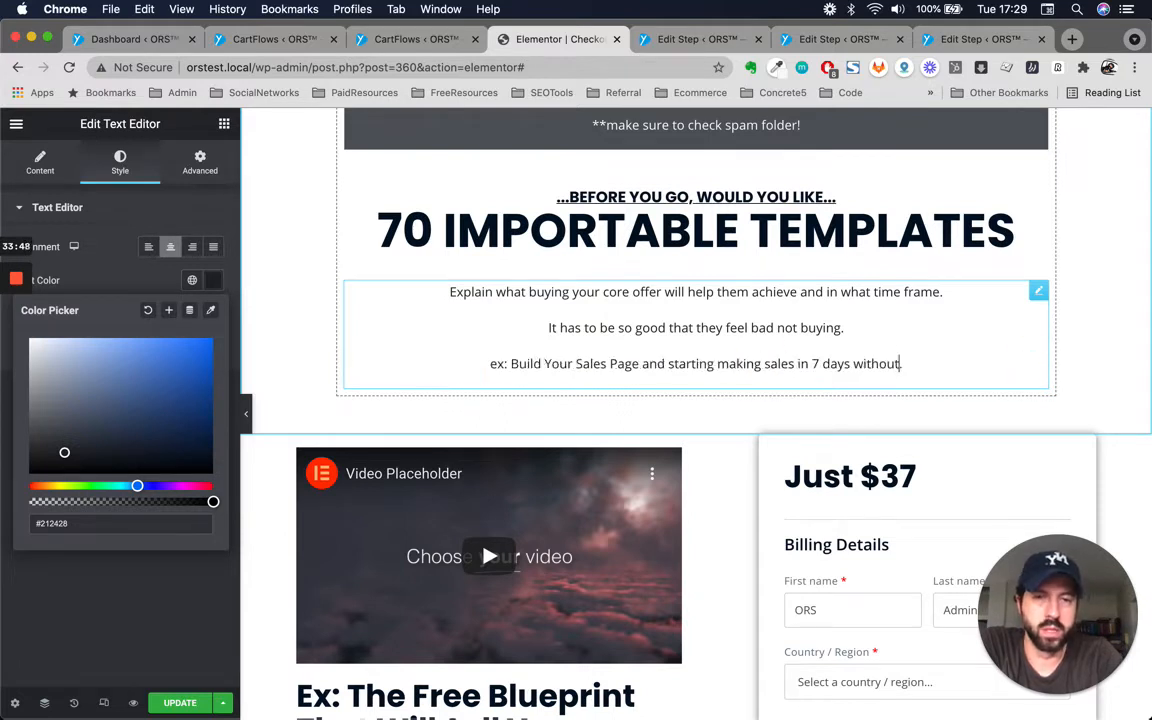
text(te)
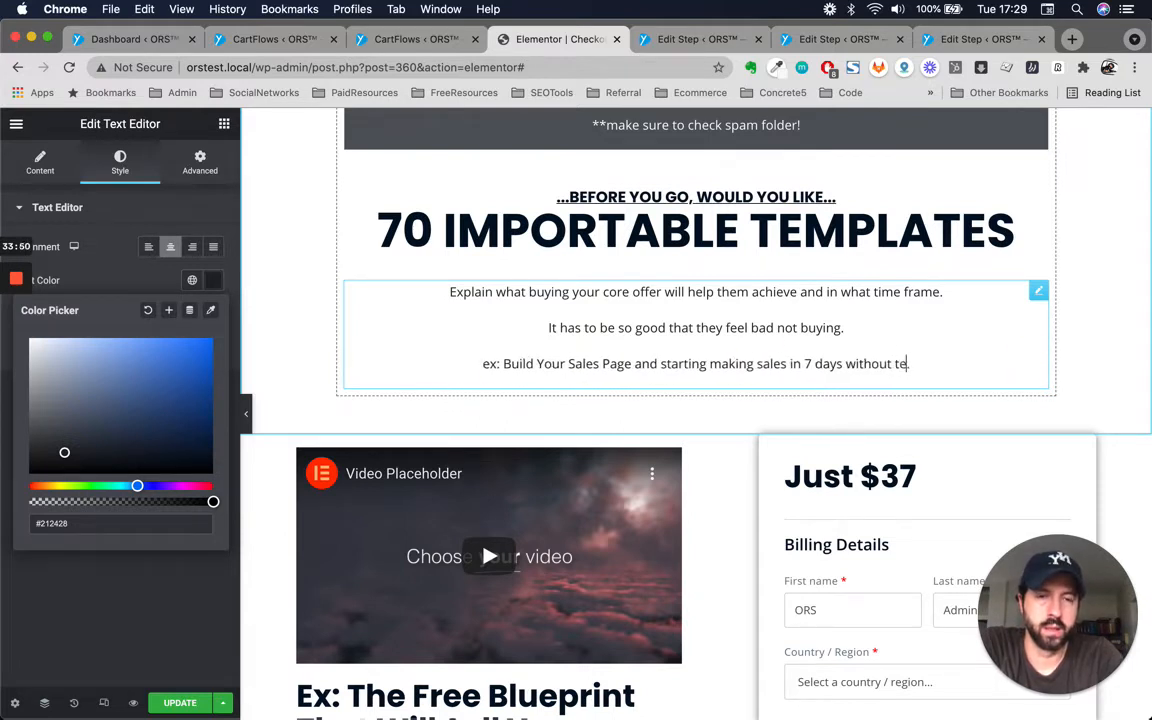
text(ch or design)
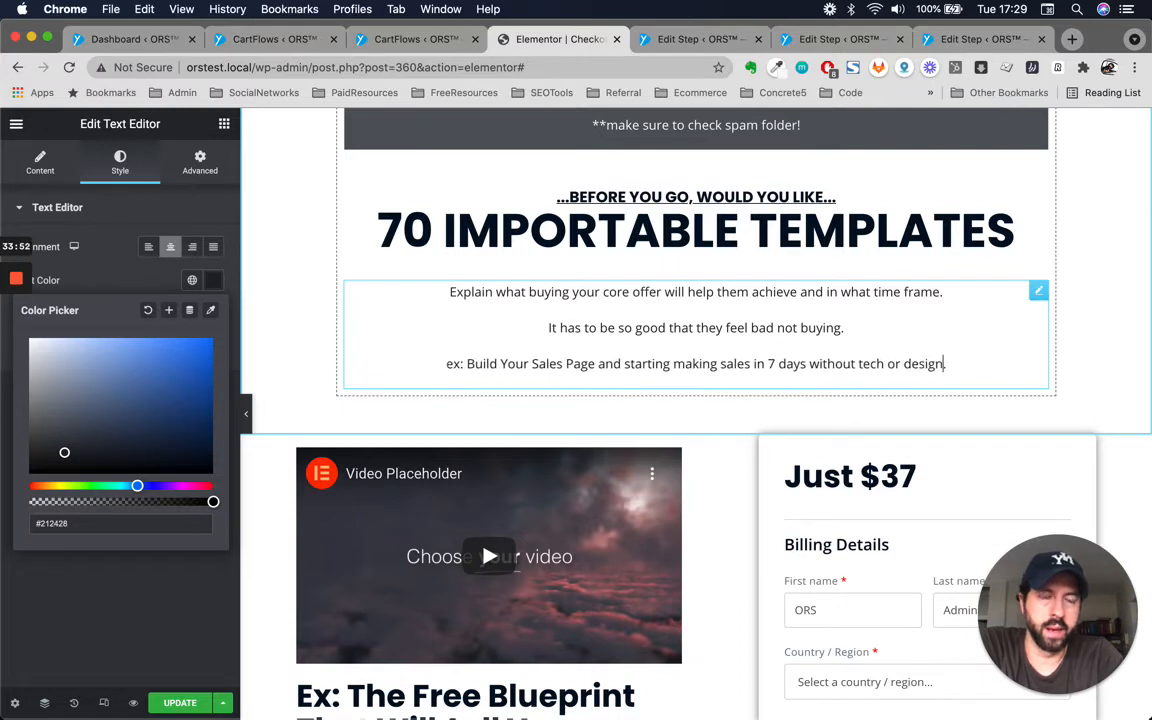
text( experience)
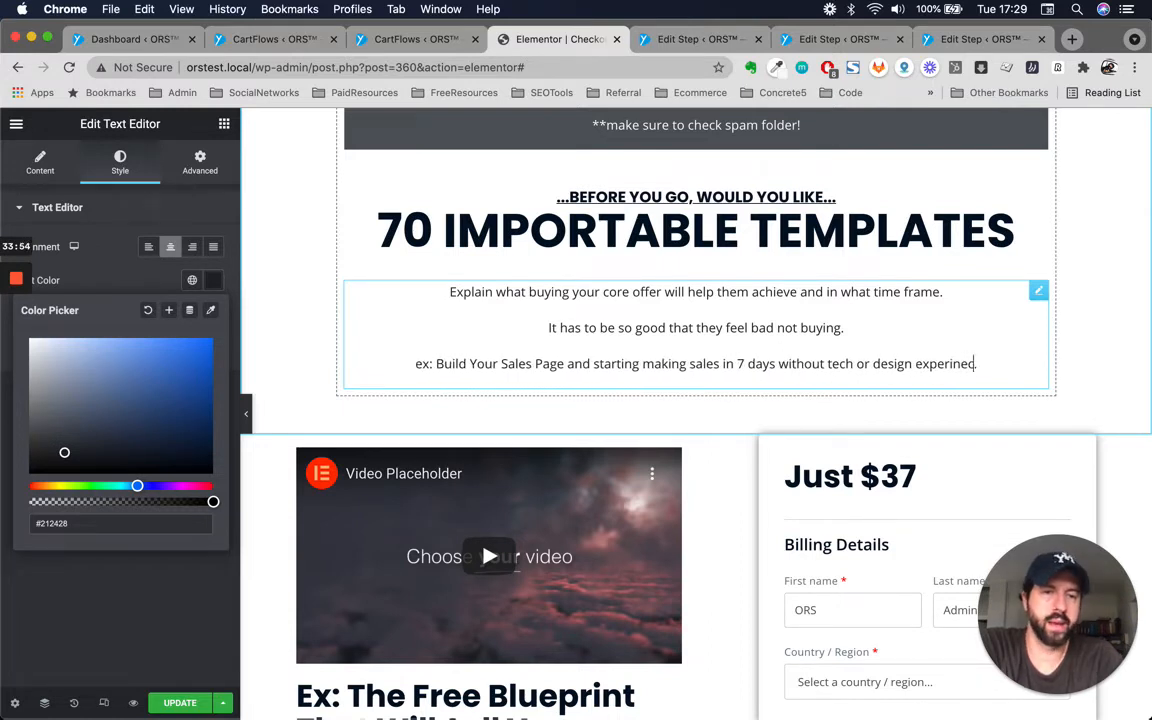
triple_click(641, 363)
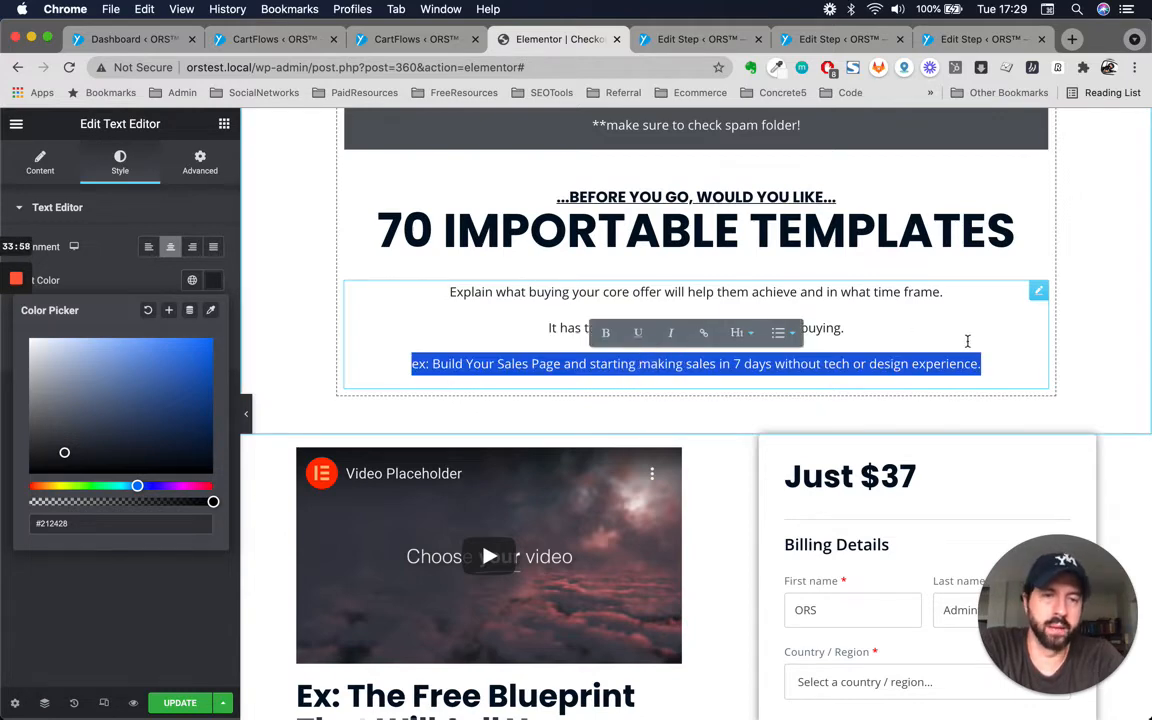
key(Left)
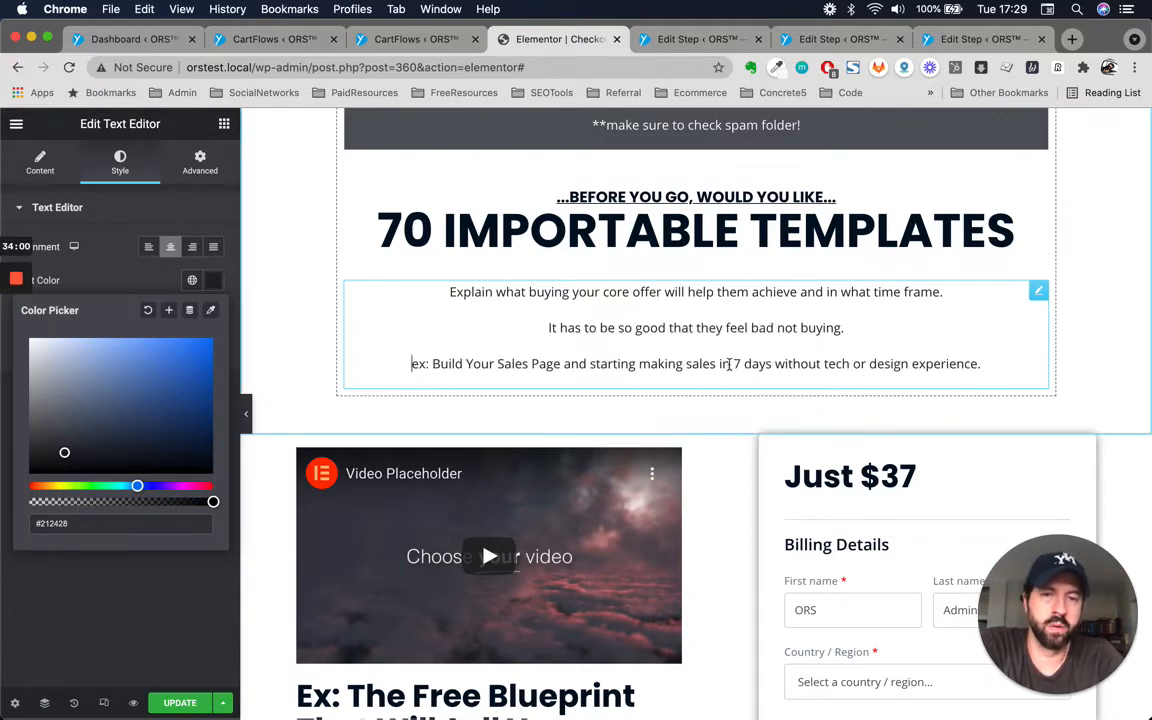
triple_click(765, 238)
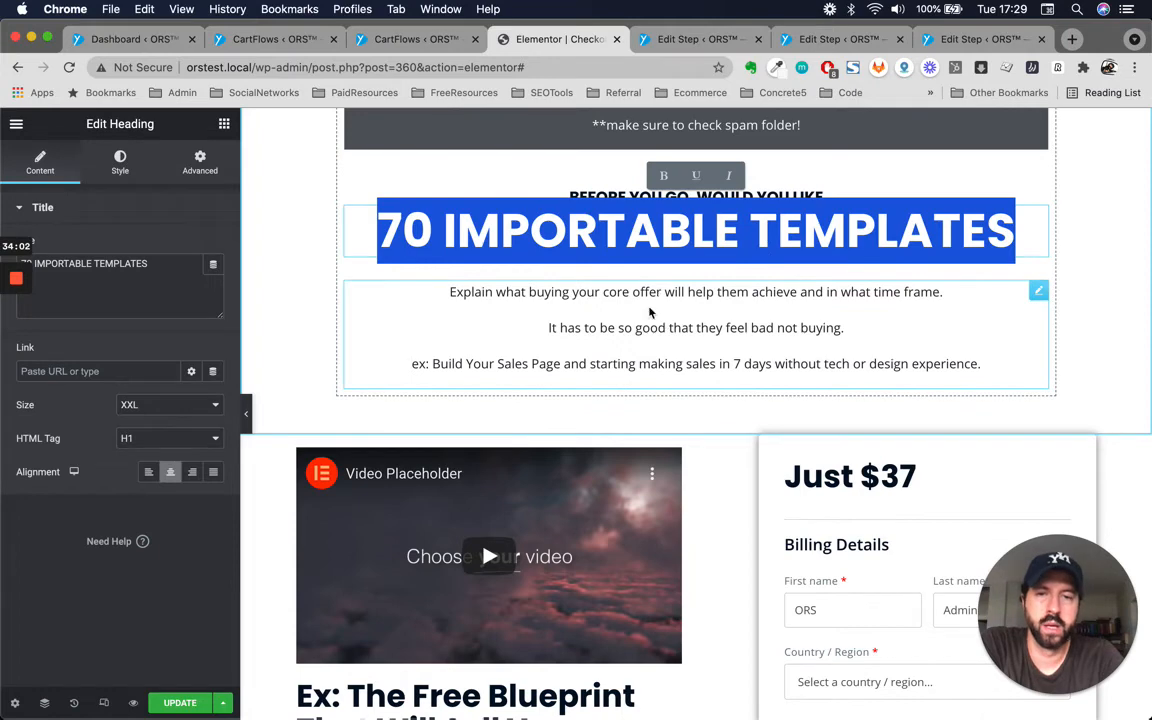
click(869, 333)
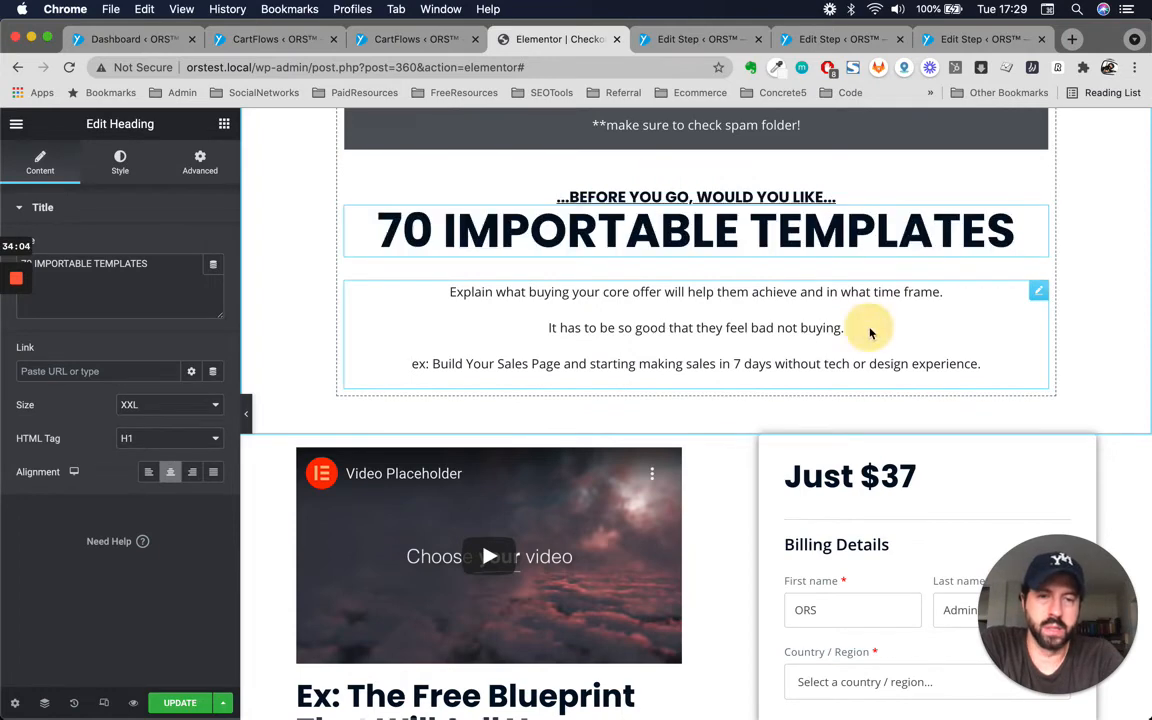
click(531, 291)
triple_click(489, 364)
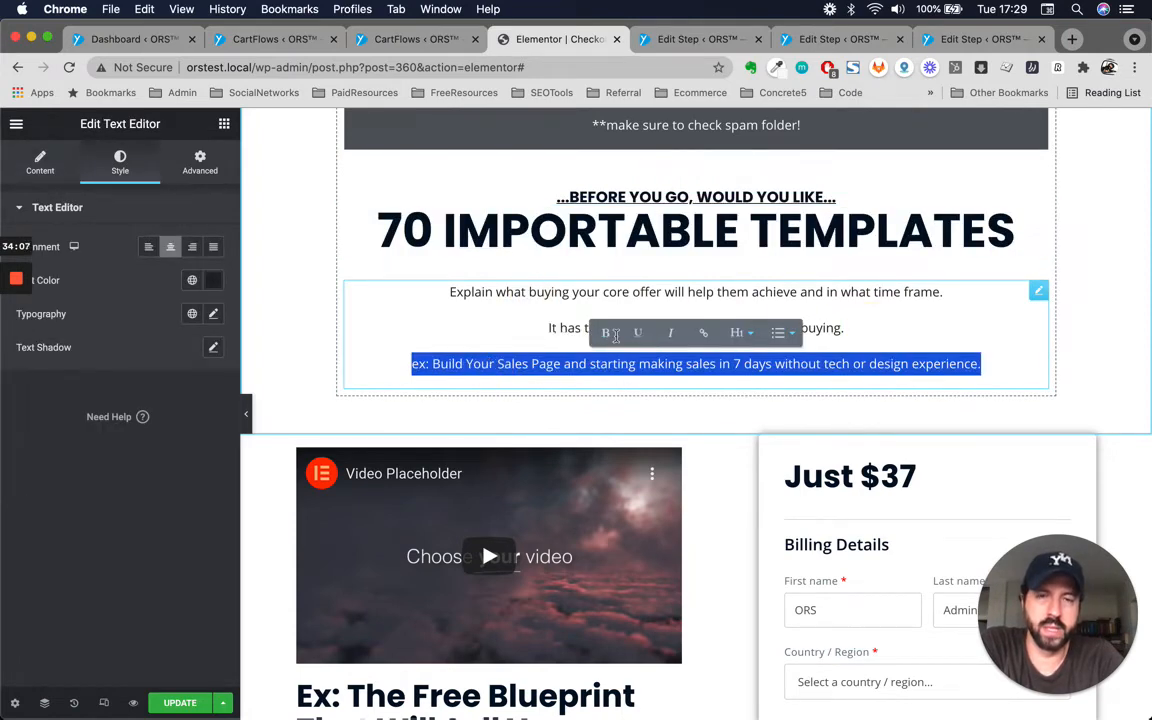
scroll(534, 372, down, 4)
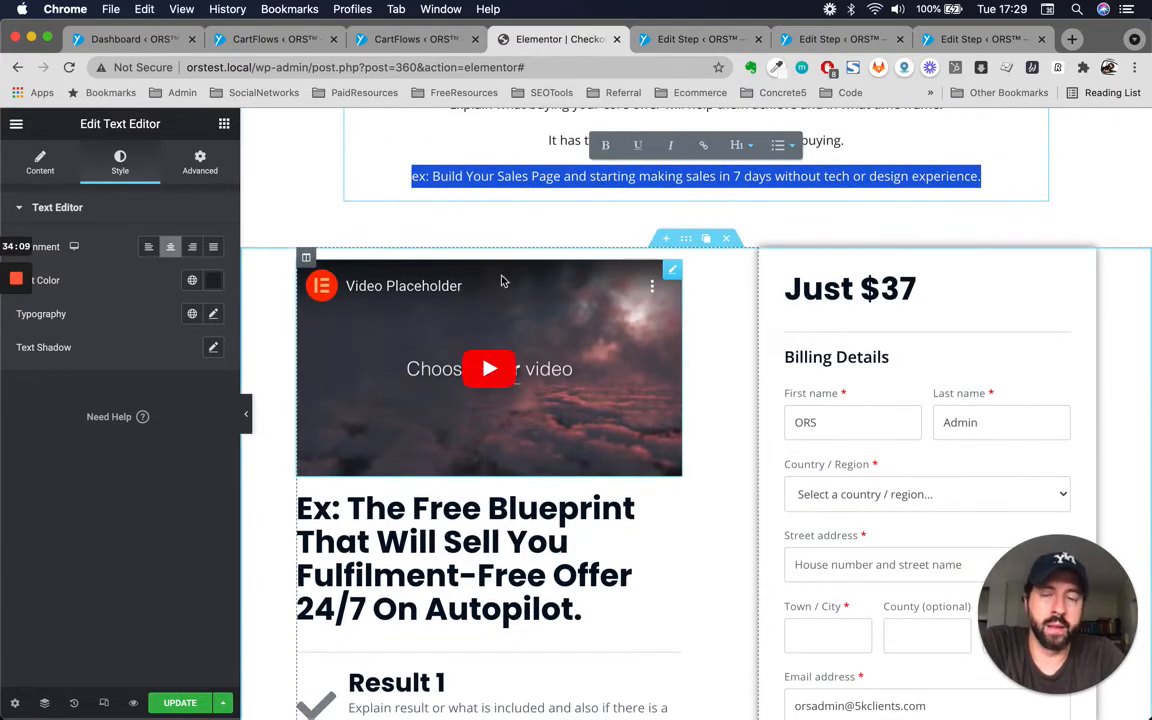
scroll(535, 368, up, 3)
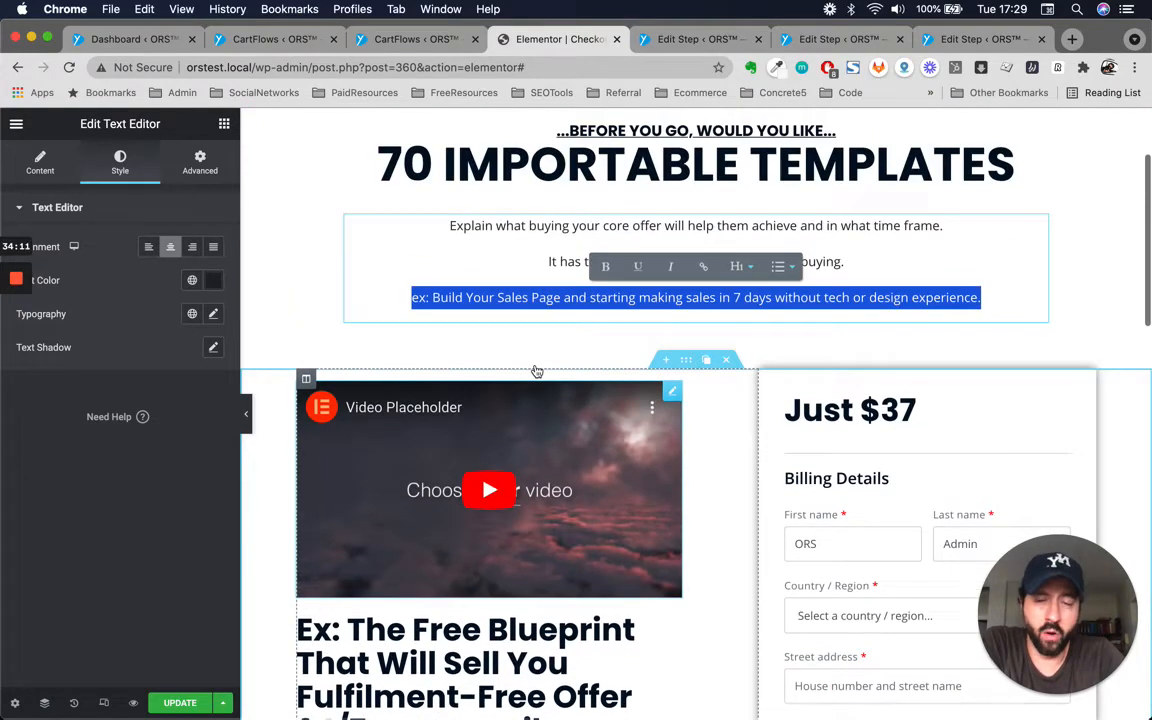
scroll(535, 471, down, 3)
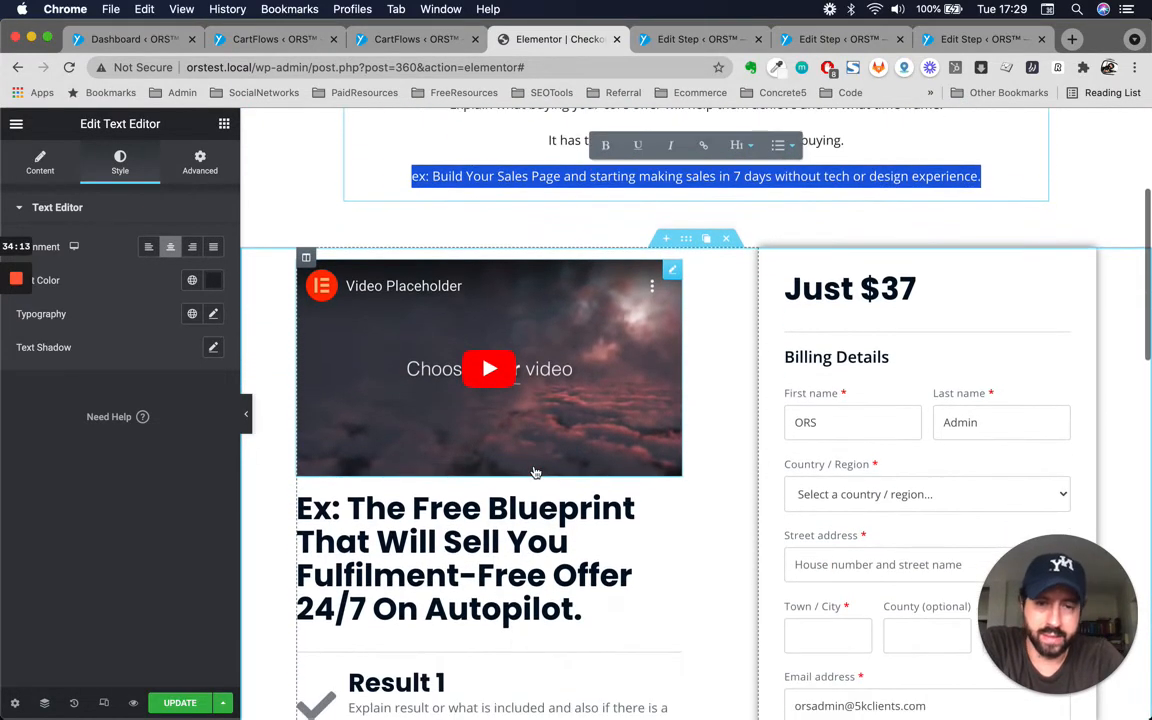
scroll(760, 356, up, 5)
scroll(762, 358, down, 3)
scroll(762, 359, up, 2)
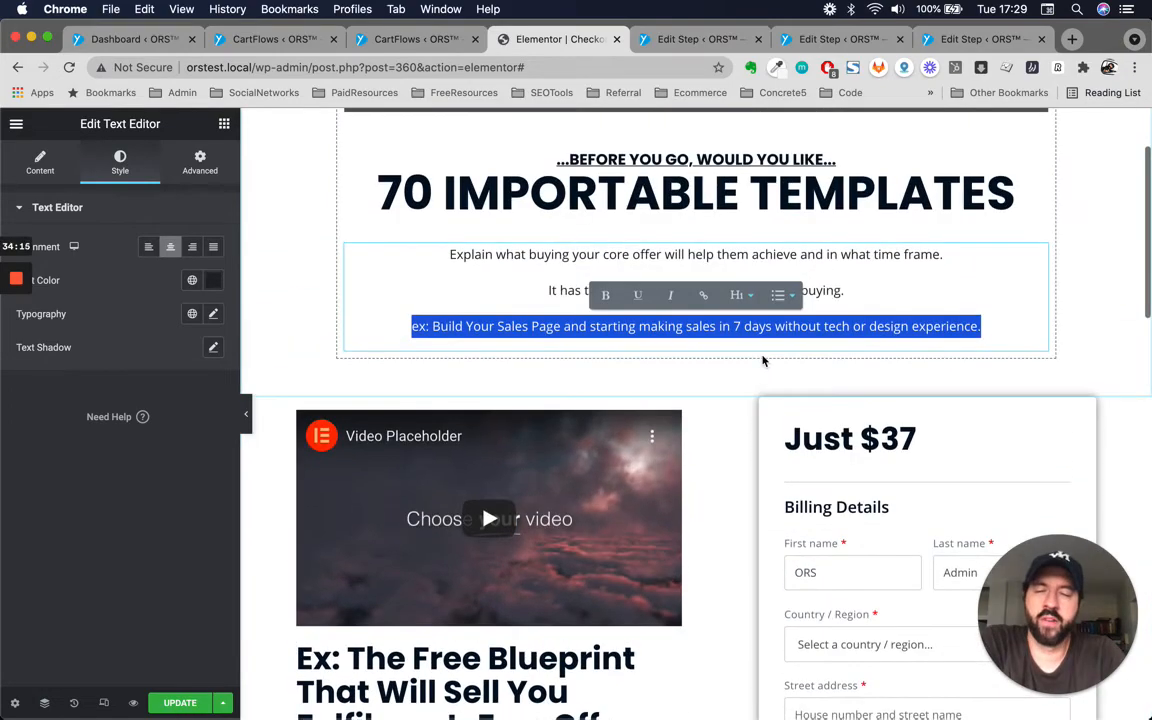
scroll(487, 519, down, 2)
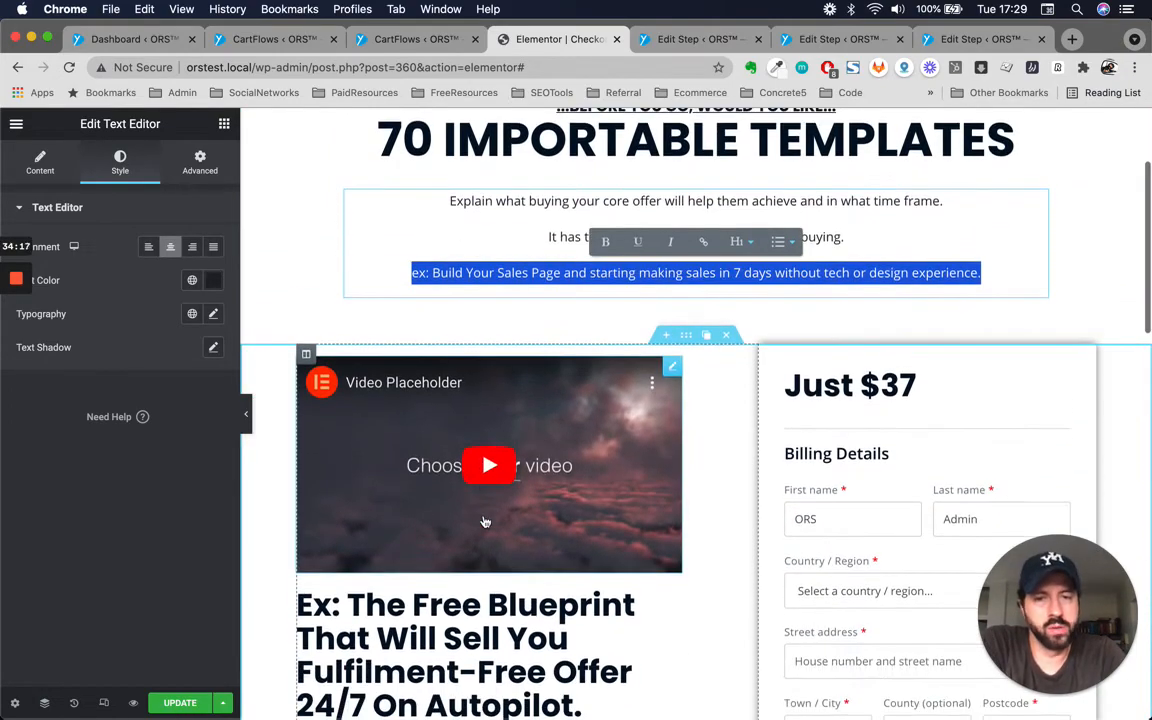
scroll(485, 521, up, 2)
scroll(560, 503, down, 4)
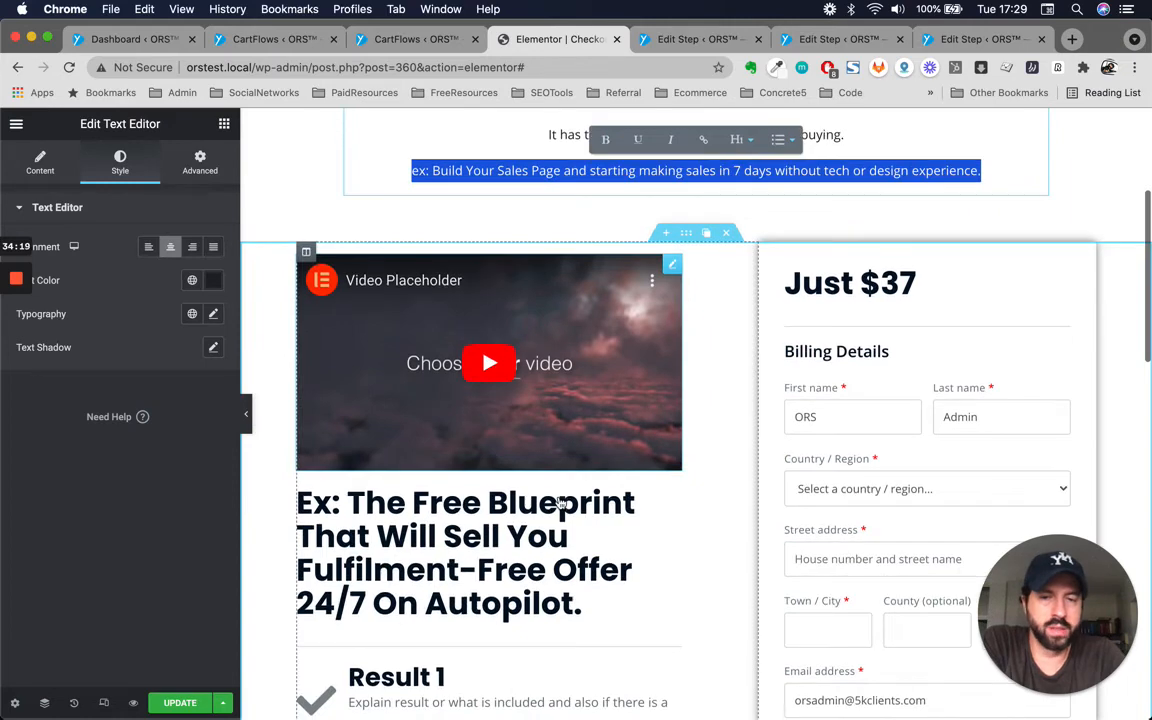
scroll(433, 368, up, 3)
scroll(433, 368, down, 4)
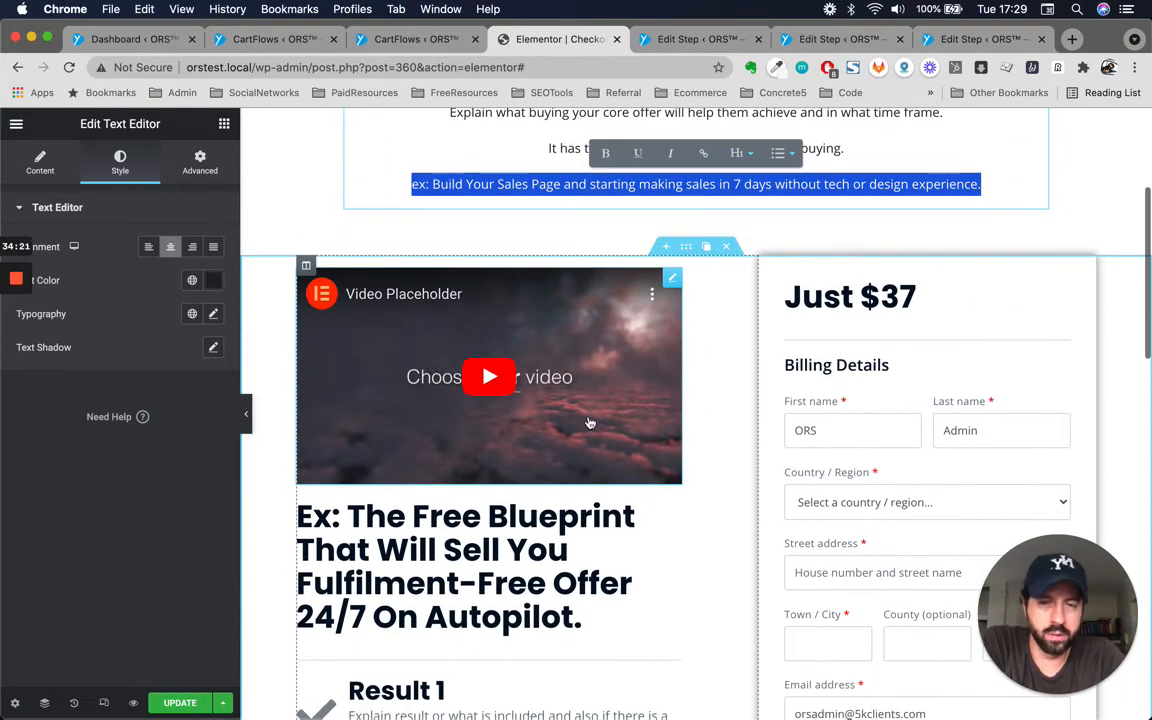
scroll(600, 430, up, 3)
Duplicate the 'Just $37' price heading at the top of the checkout column.
click(848, 453)
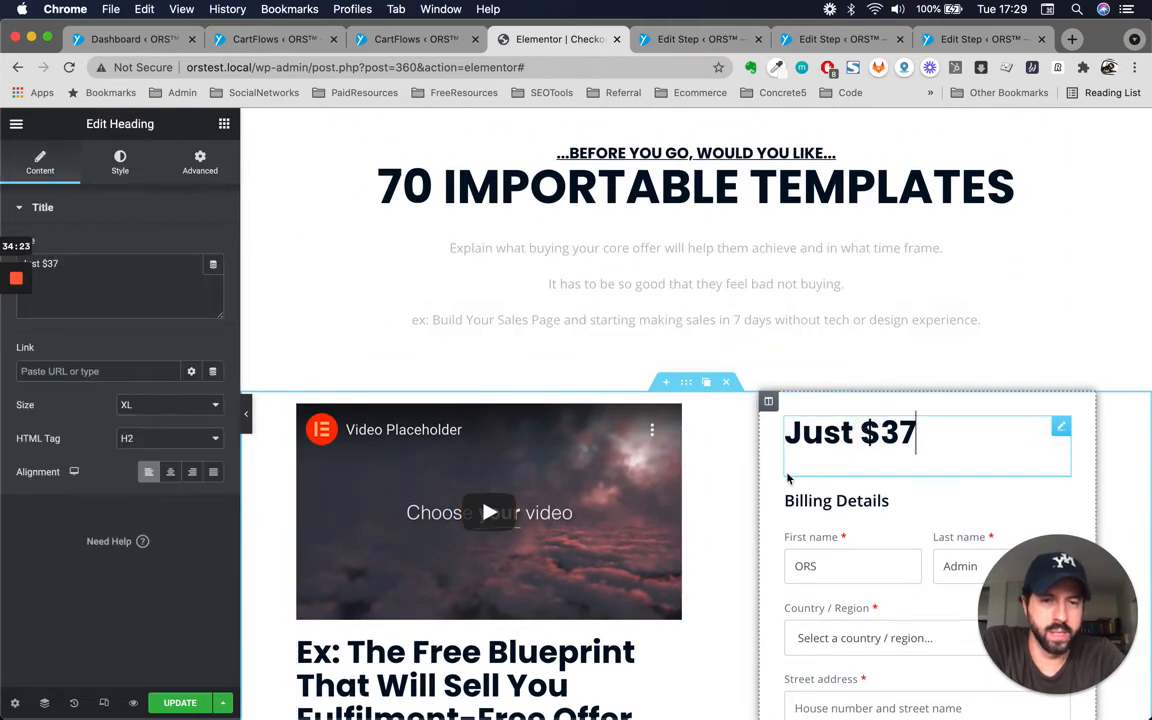
double_click(904, 428)
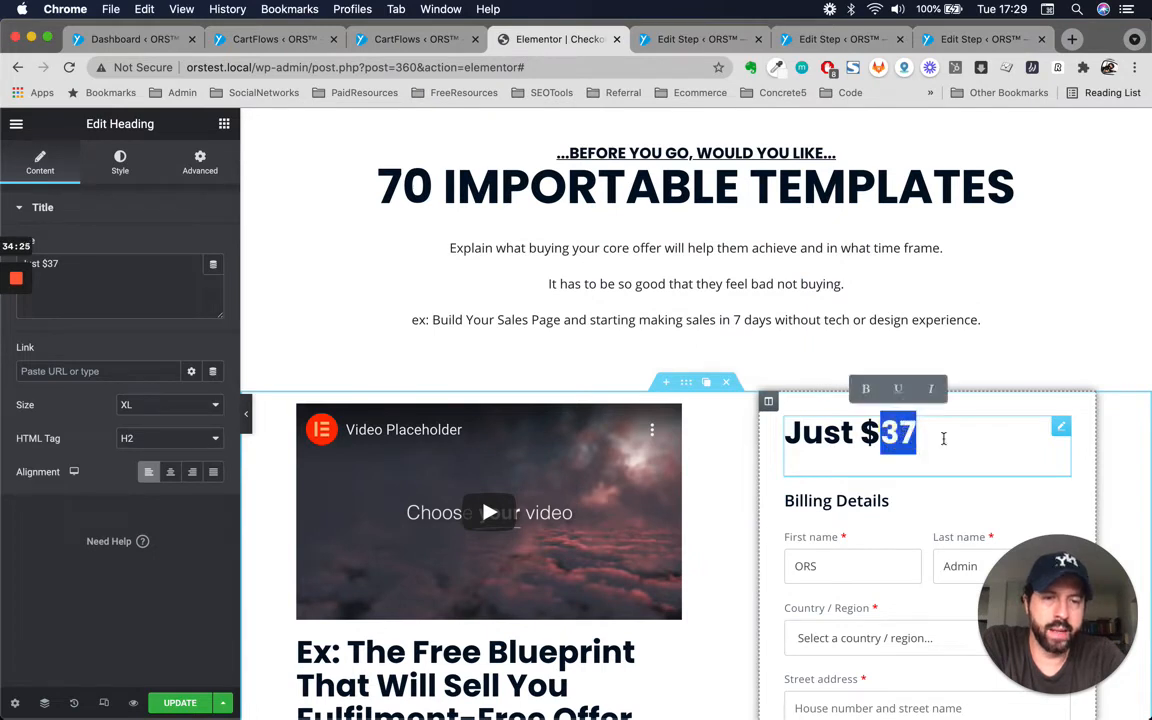
click(943, 438)
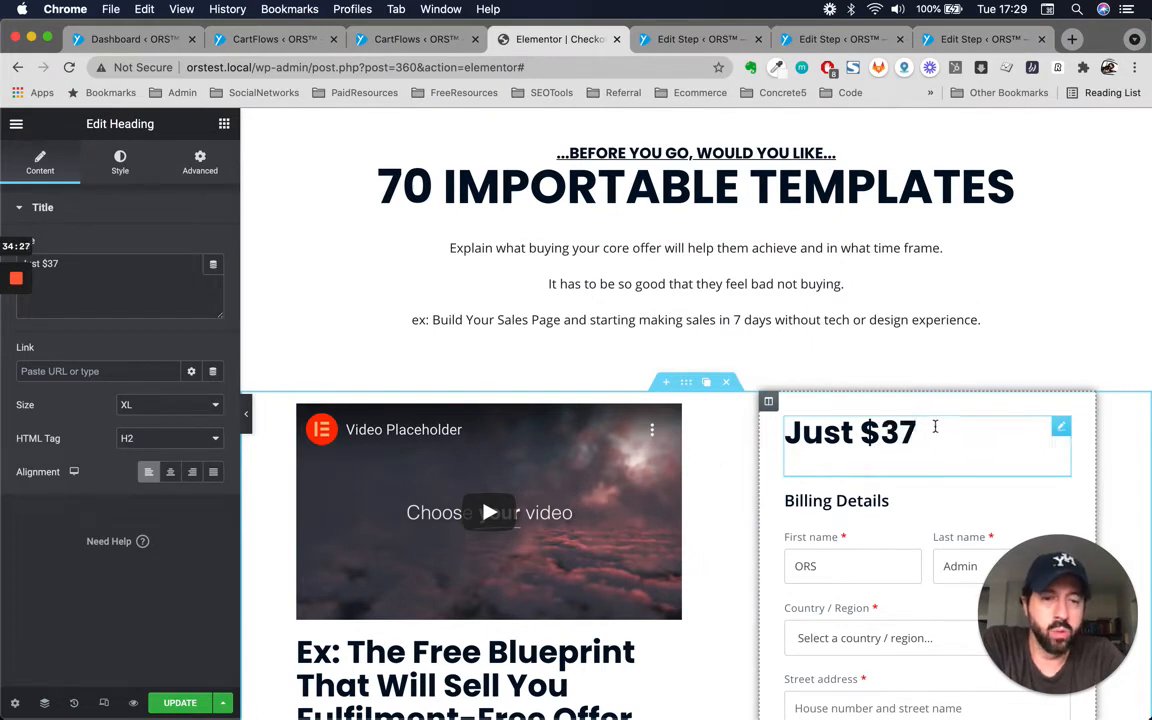
click(910, 432)
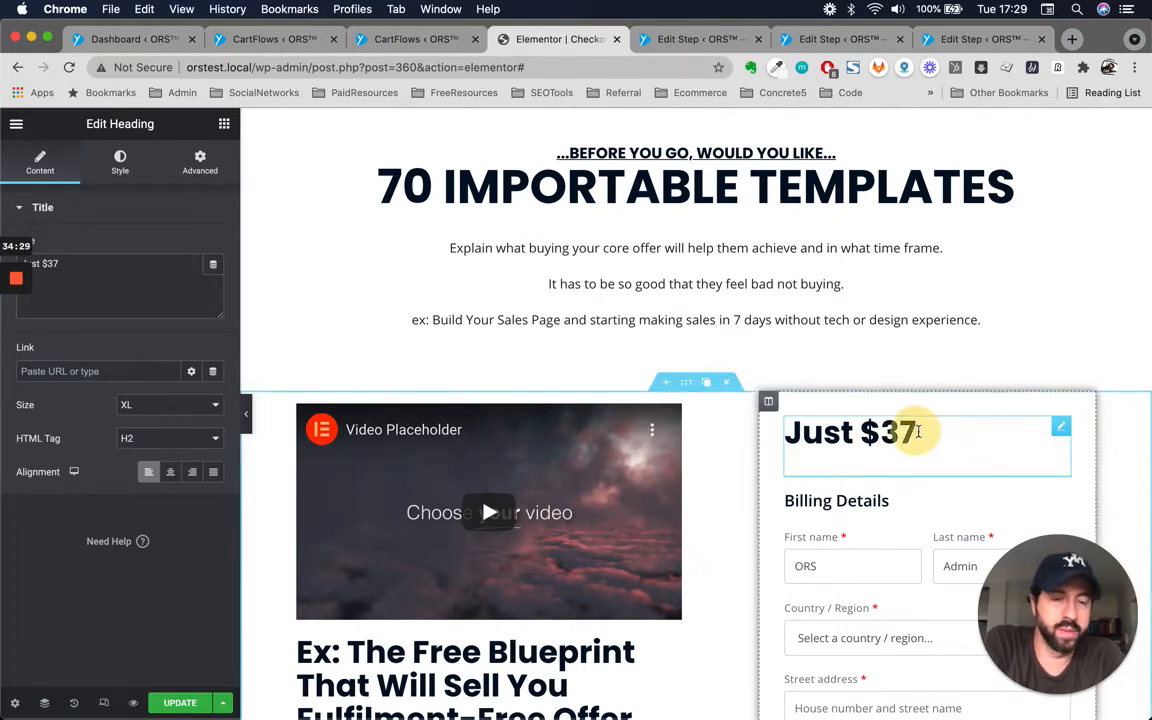
drag(913, 432, 868, 433)
click(872, 432)
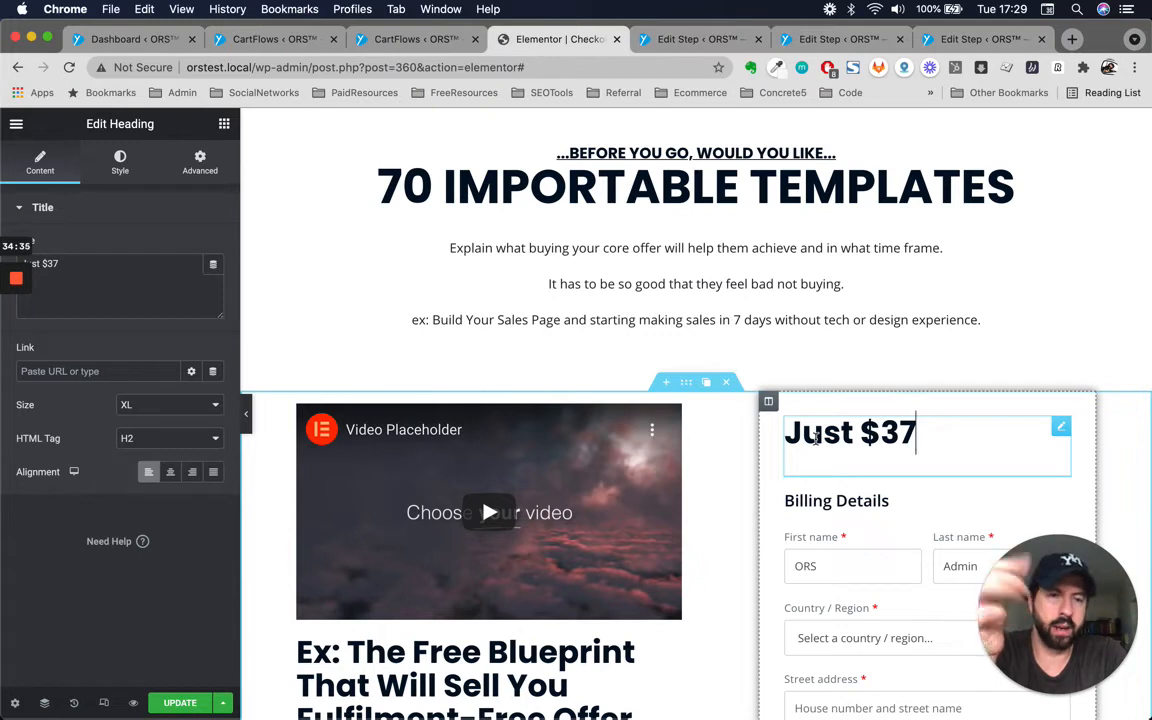
click(899, 433)
click(925, 446)
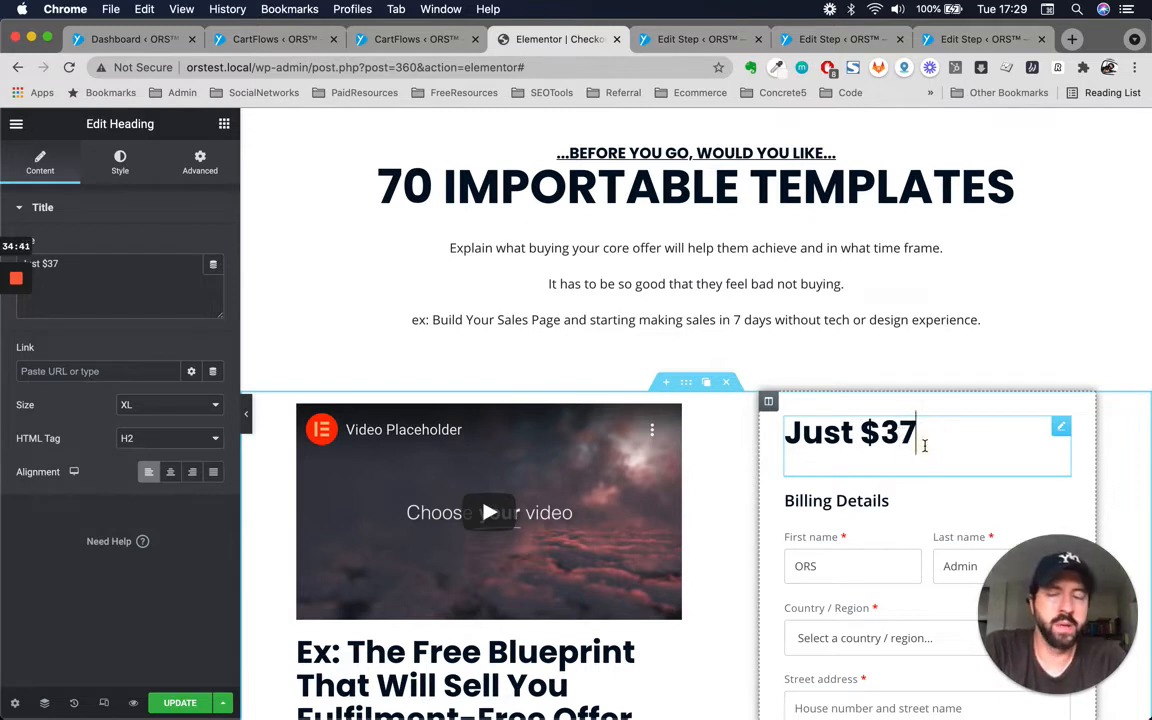
click(810, 433)
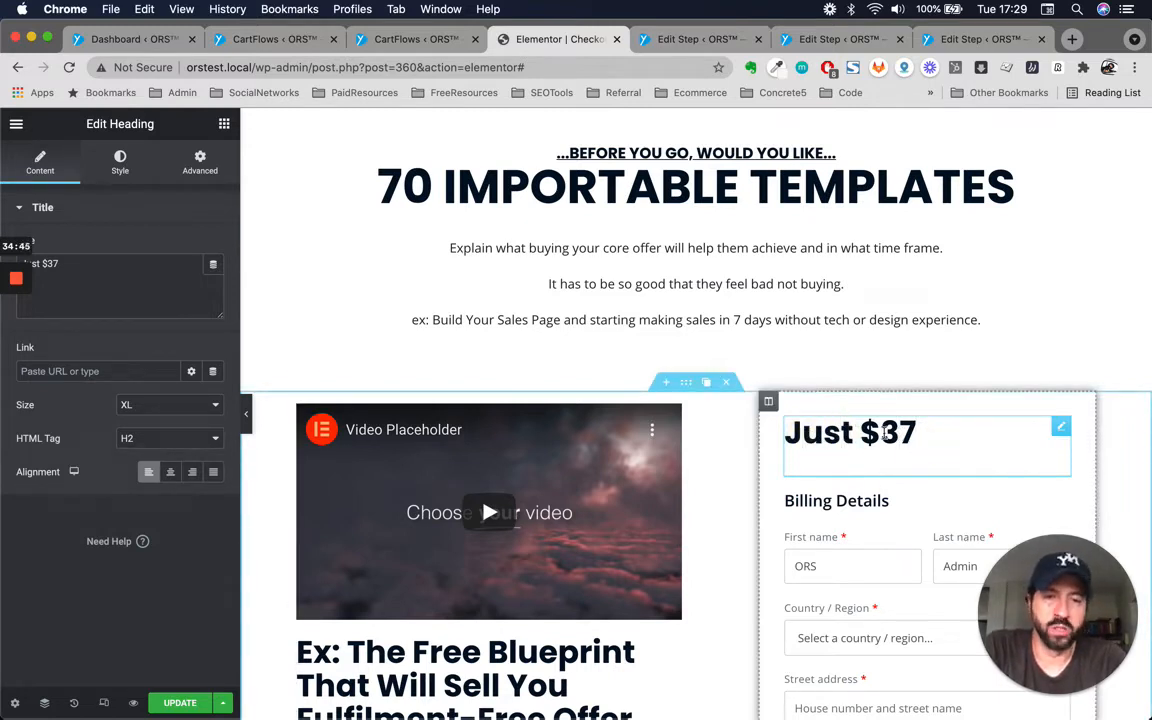
click(954, 430)
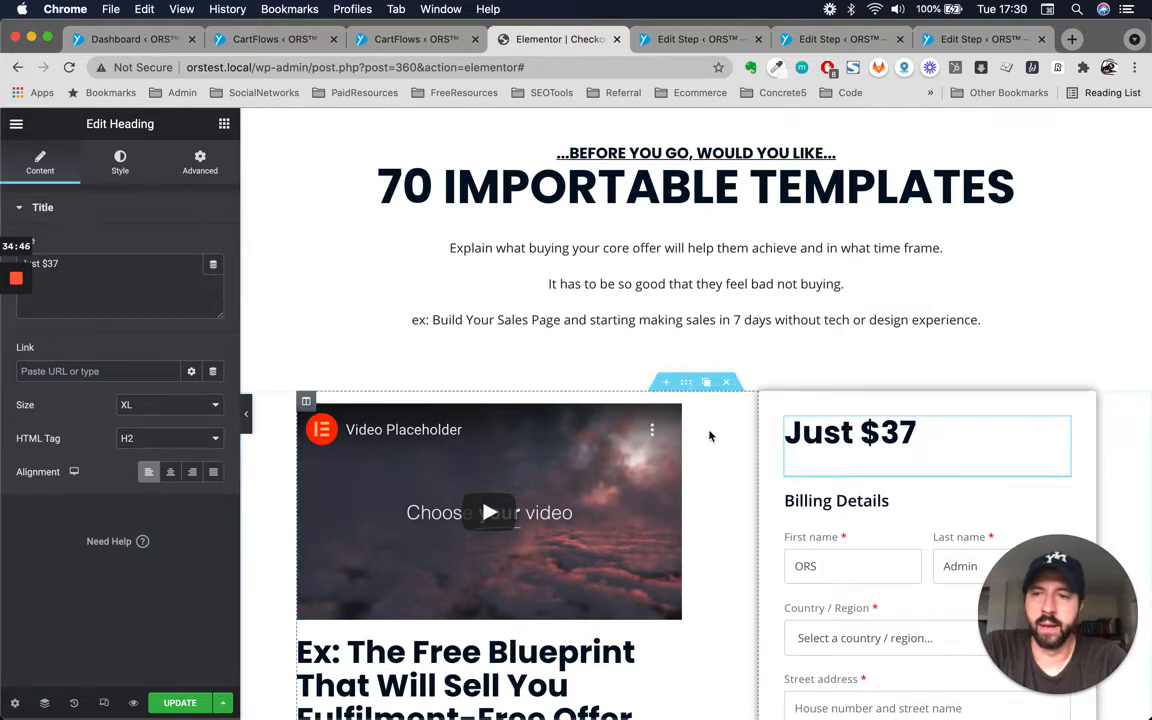
click(913, 438)
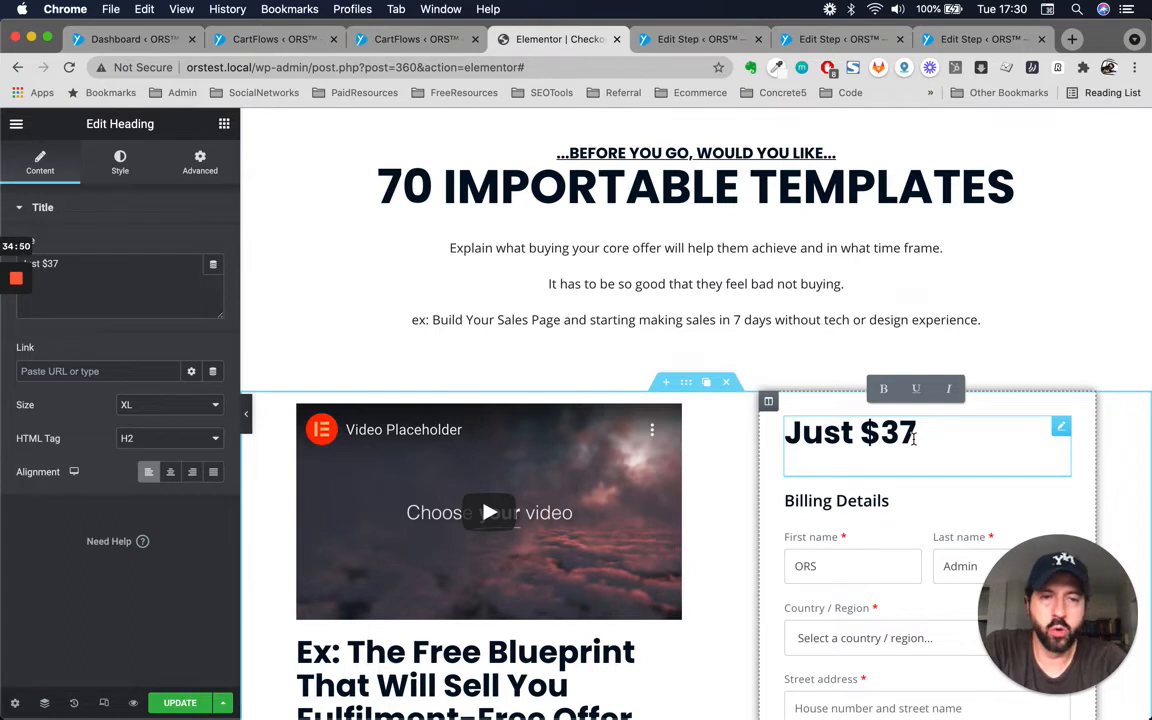
right_click(1064, 428)
scroll(1052, 486, down, 3)
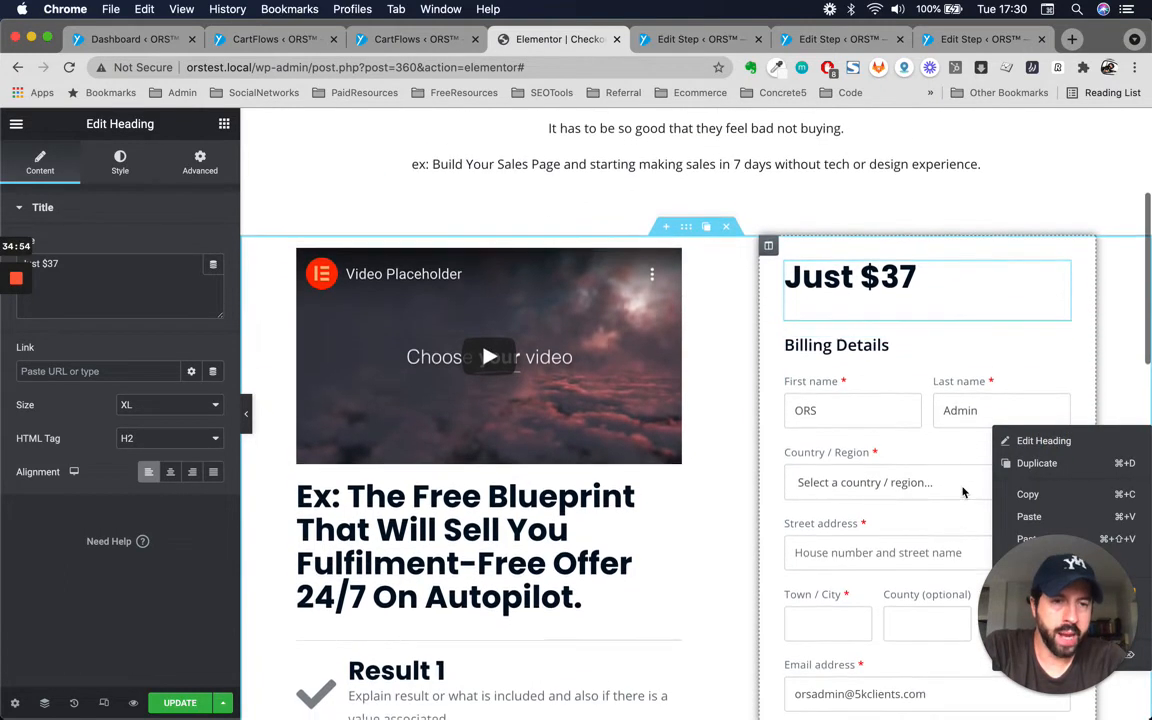
click(1029, 304)
right_click(1062, 287)
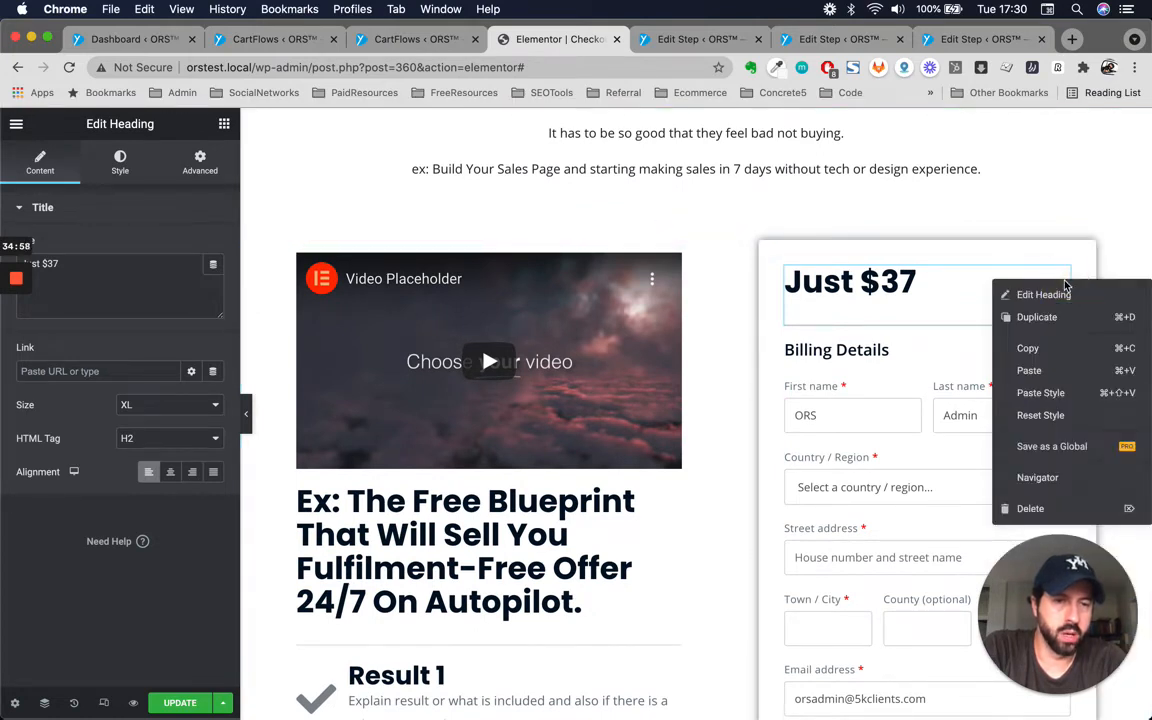
click(1036, 317)
click(932, 288)
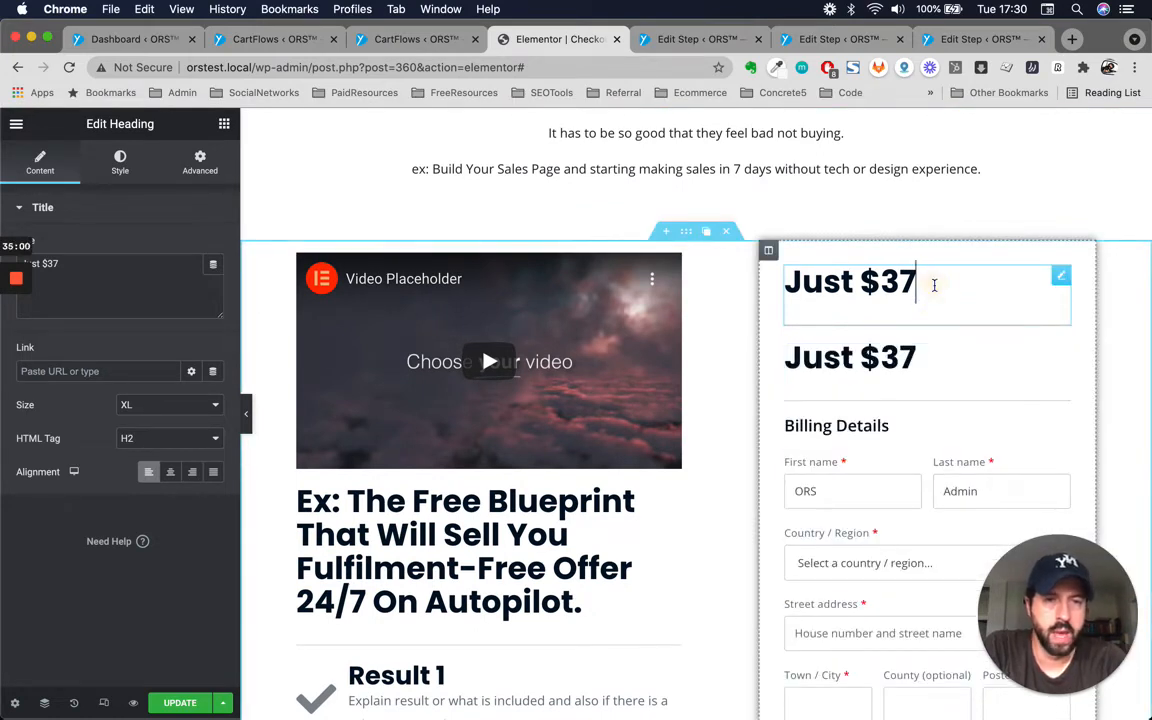
Set the upper price heading's HTML tag to H6 and its size to Default.
click(166, 439)
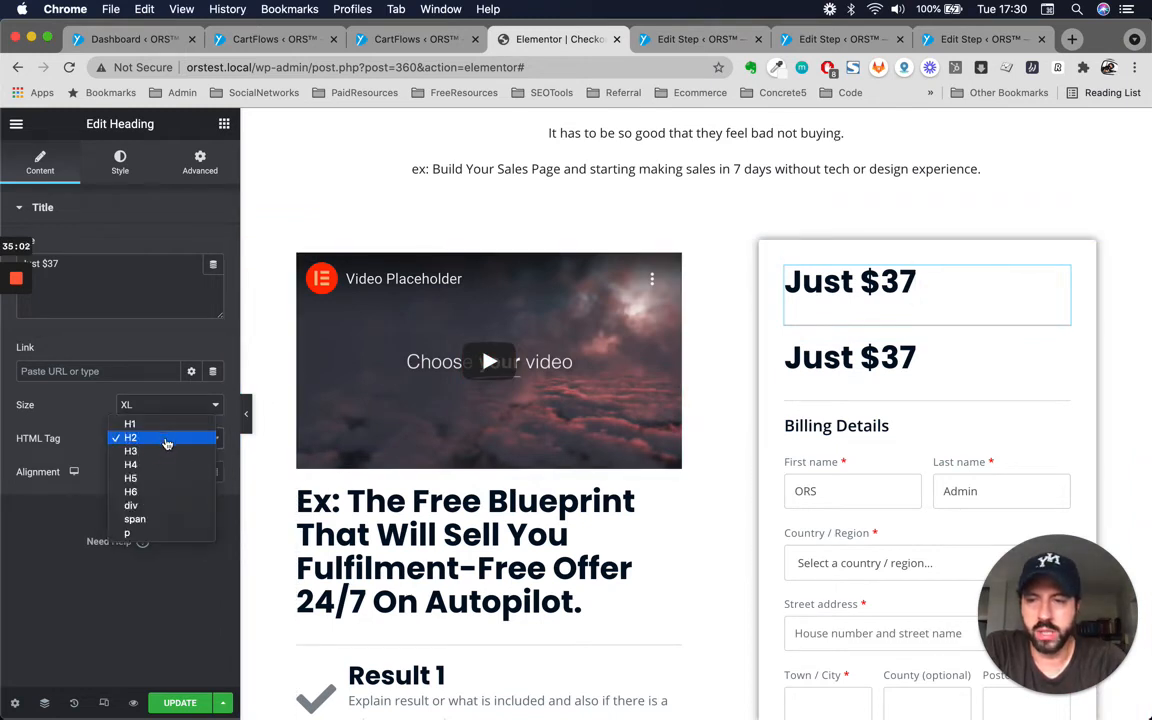
click(149, 492)
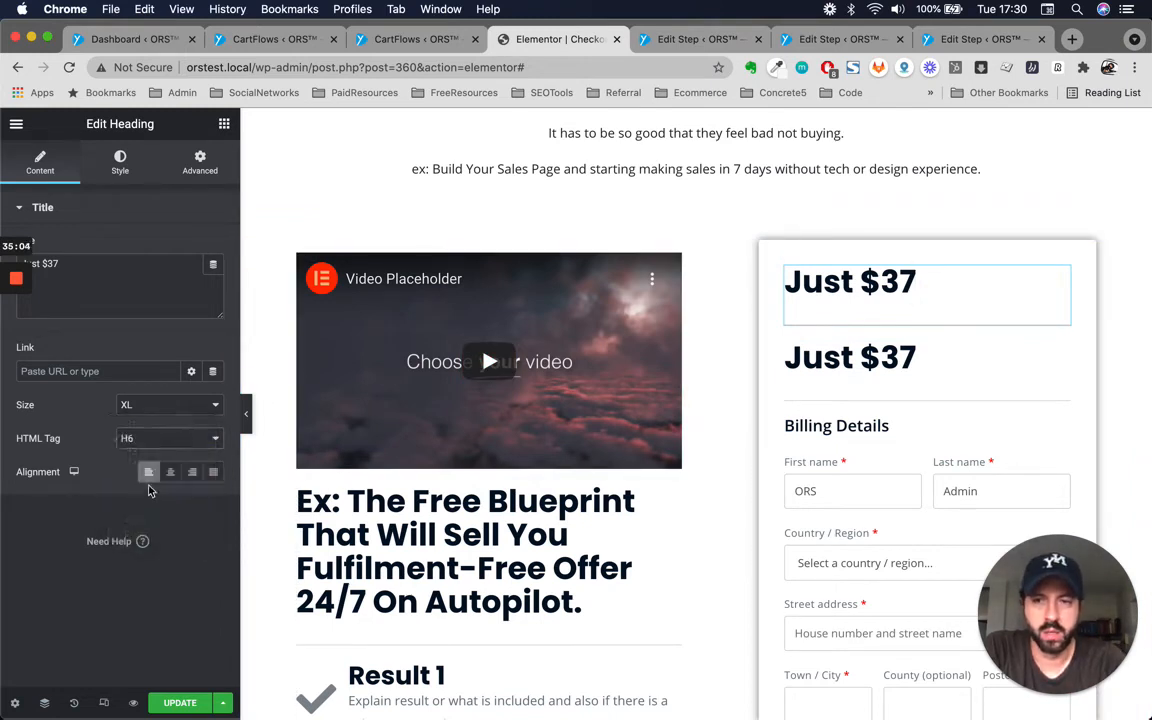
click(181, 411)
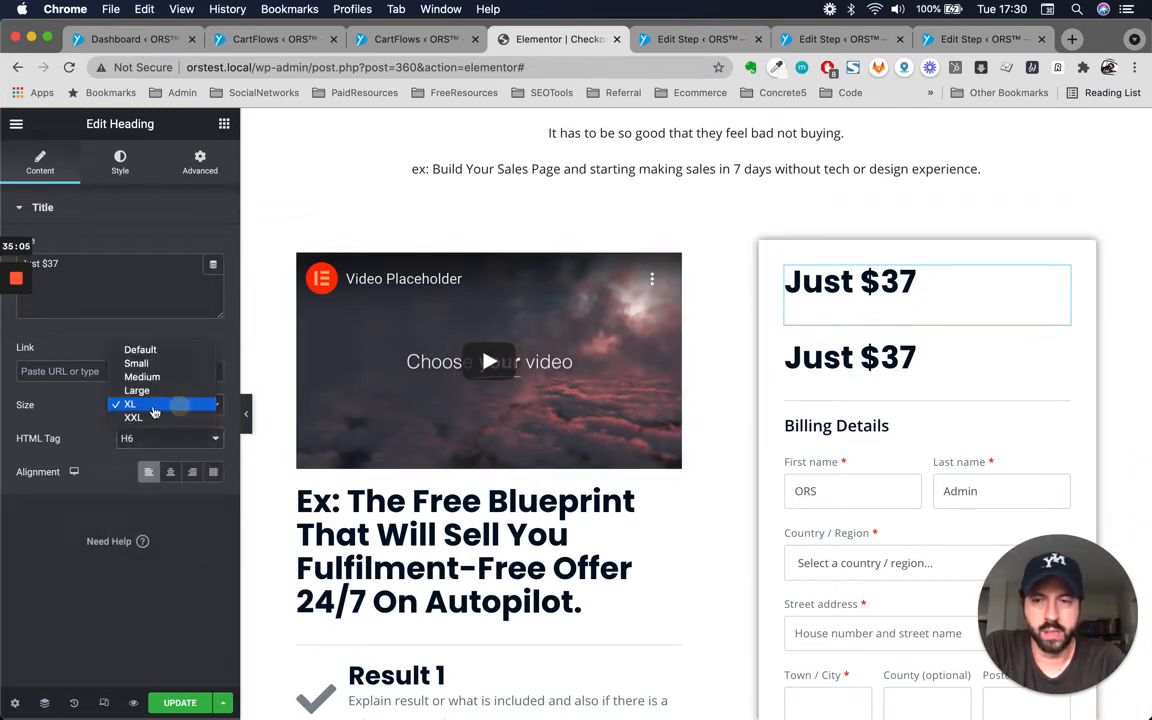
click(140, 349)
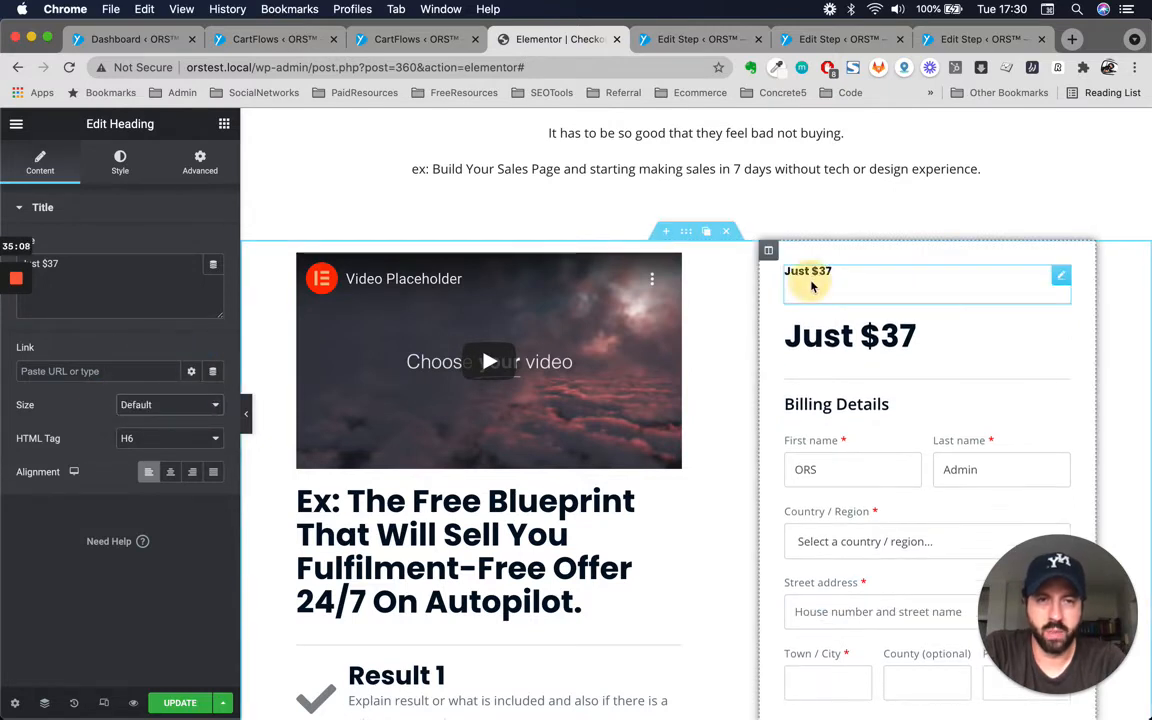
Reduce the upper price heading's bottom padding to 0 in its advanced settings.
click(201, 165)
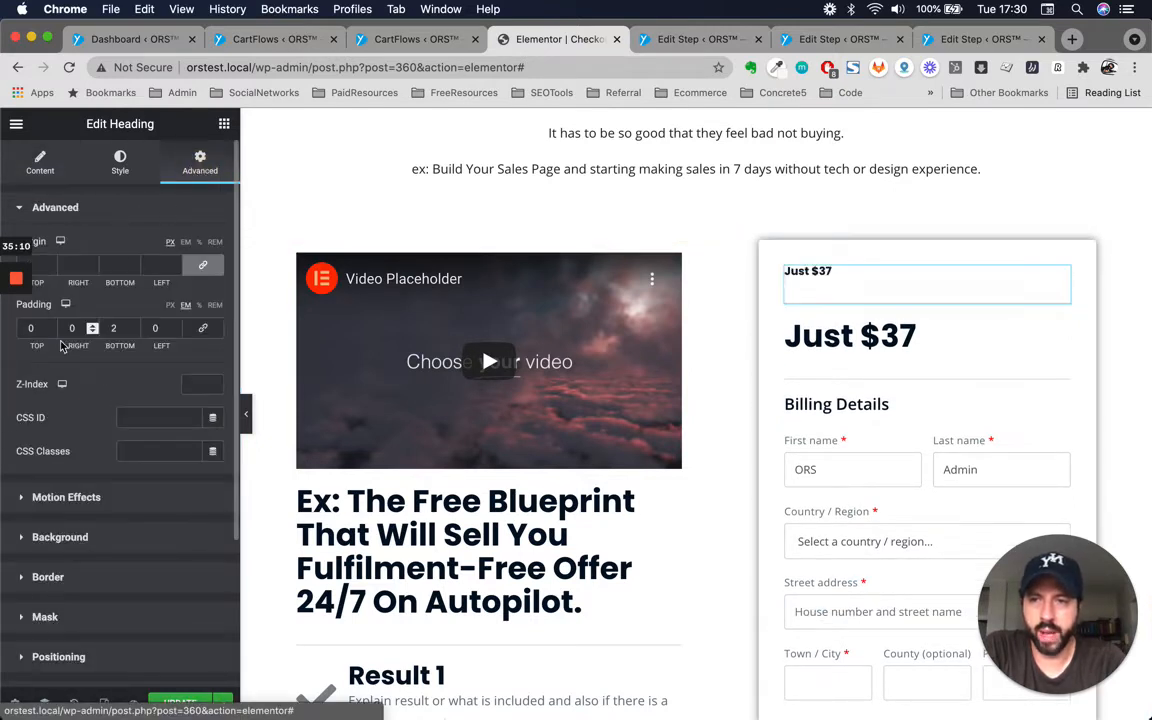
click(116, 329)
key(Down)
key(Down)
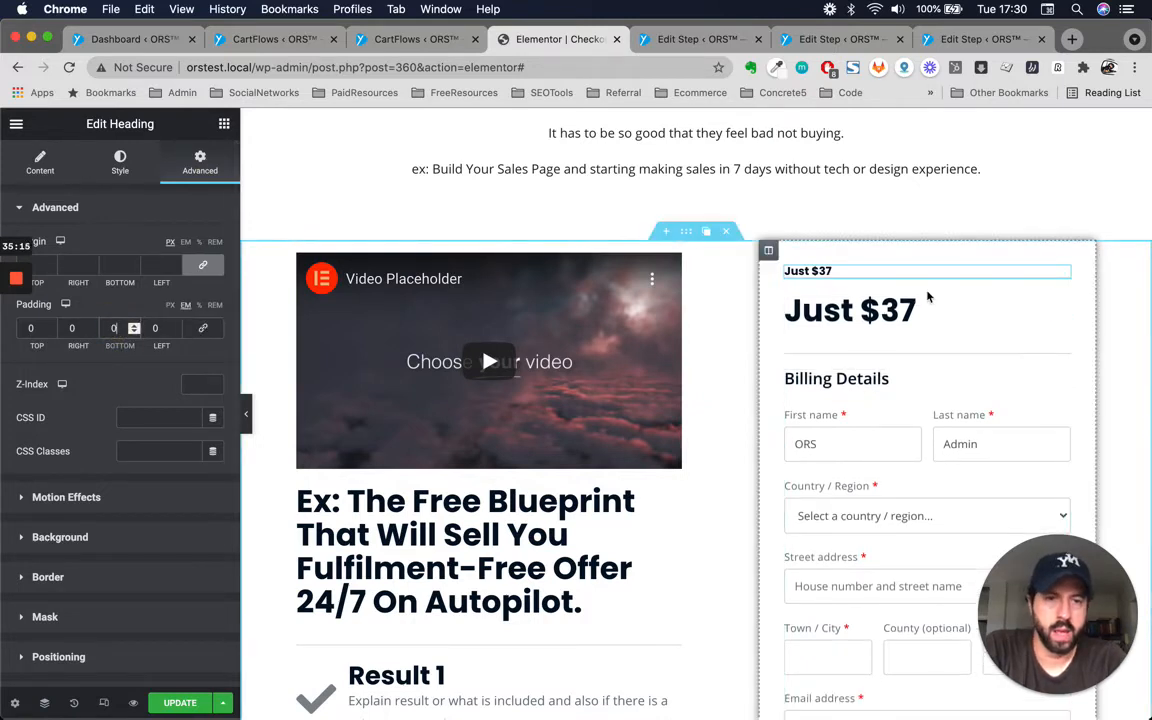
Change the upper price heading's HTML tag to H5 and its text to $97.
click(838, 311)
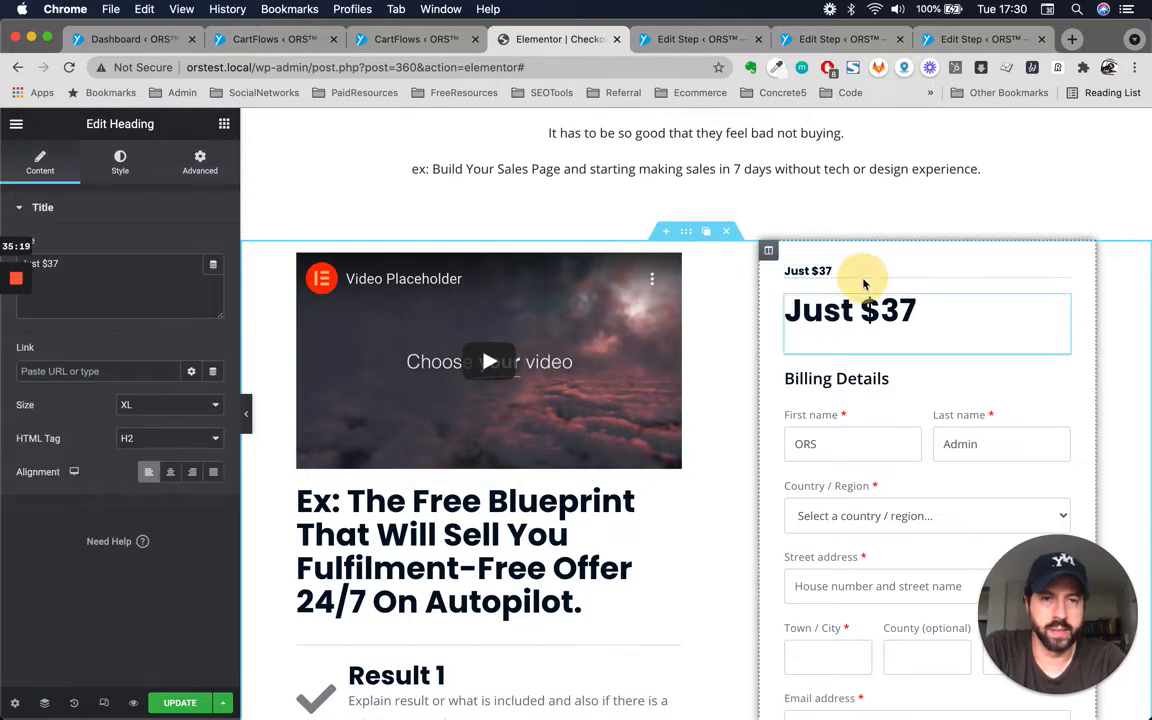
click(880, 272)
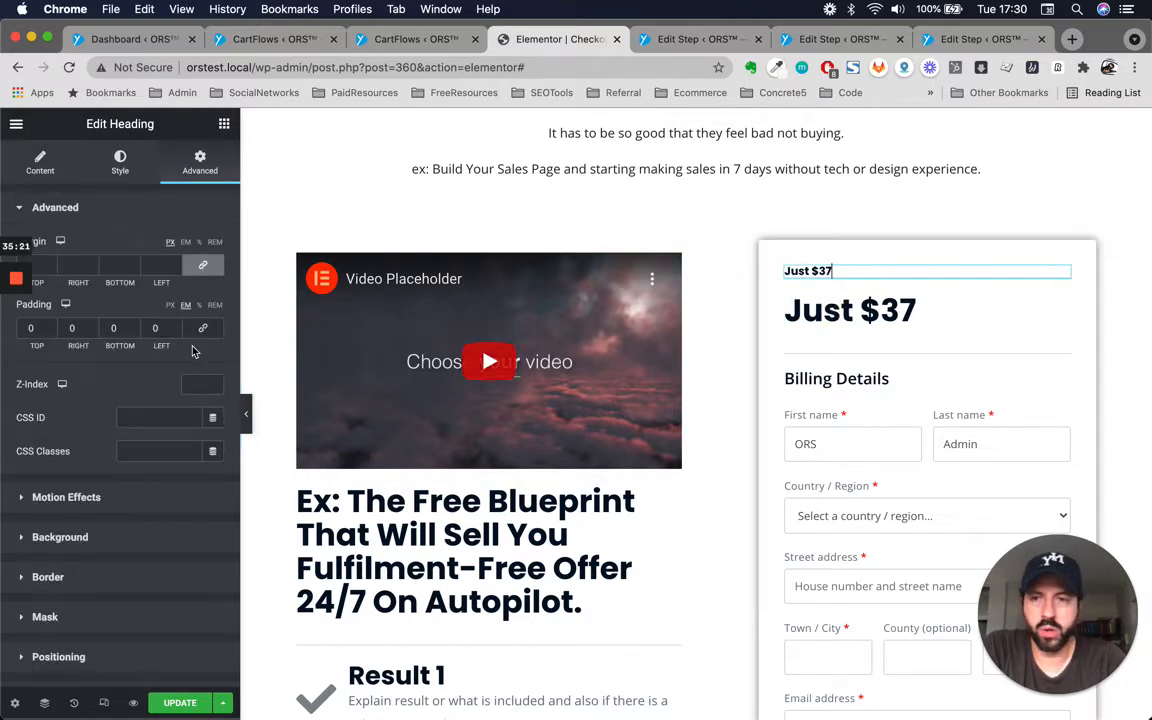
click(40, 163)
click(152, 440)
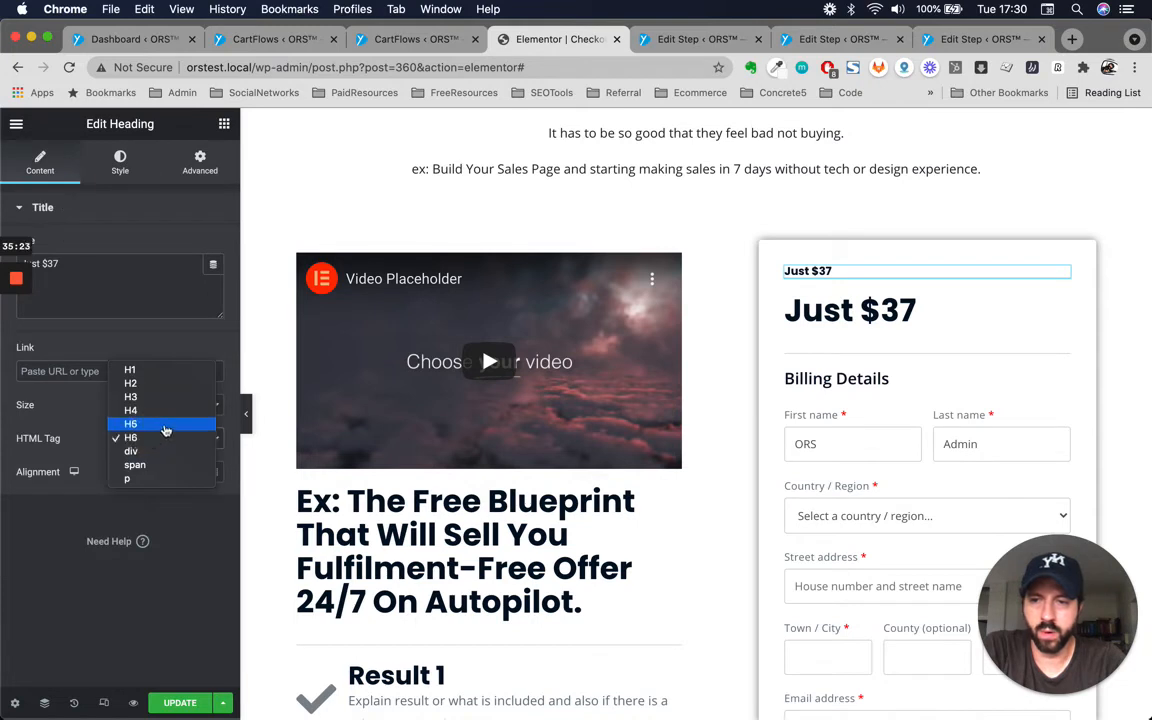
click(154, 426)
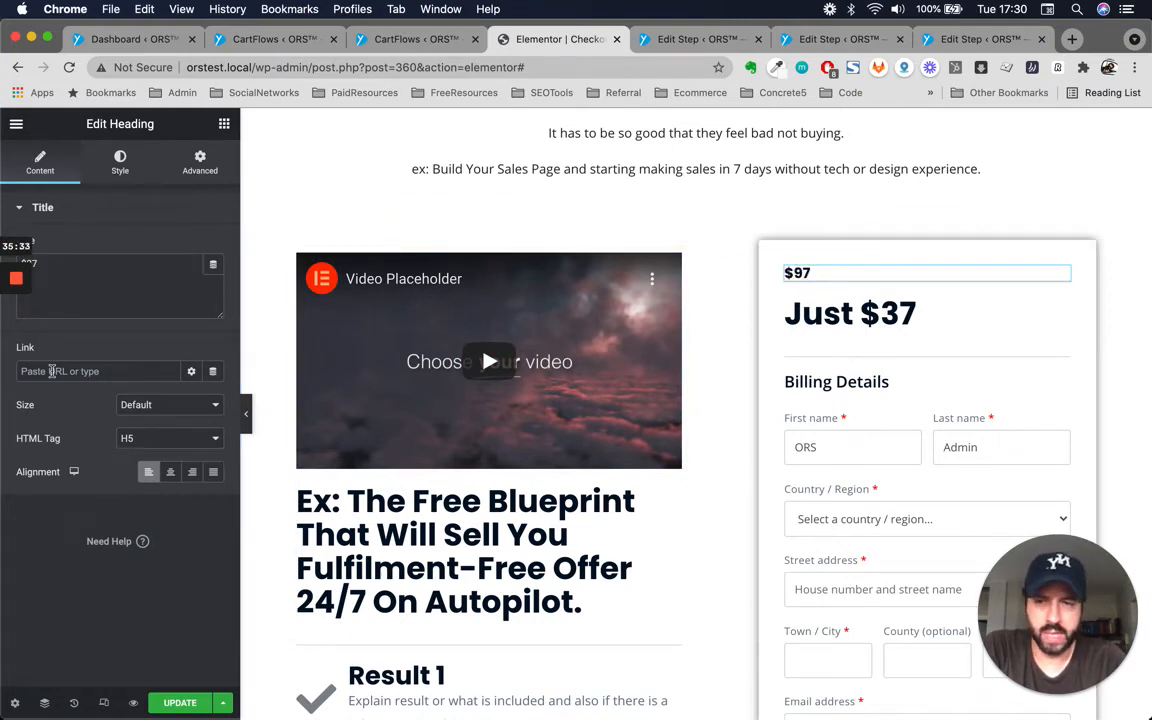
Apply a Line Through text decoration to the $97 price heading's typography.
click(113, 160)
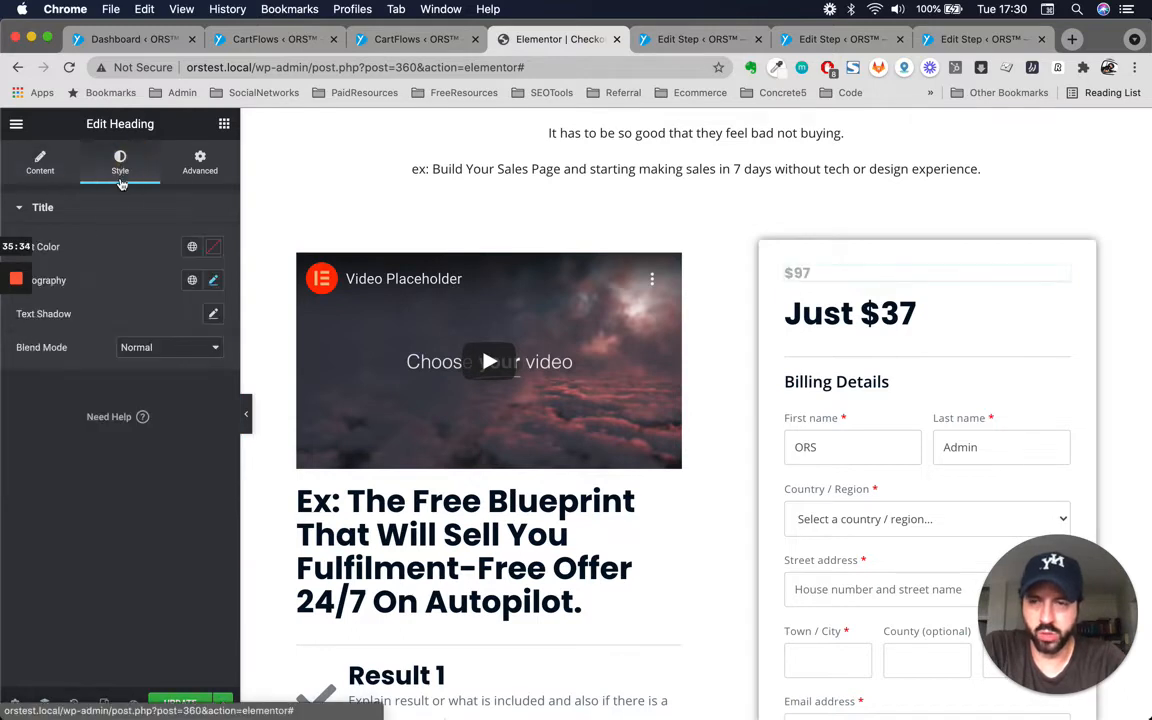
click(214, 283)
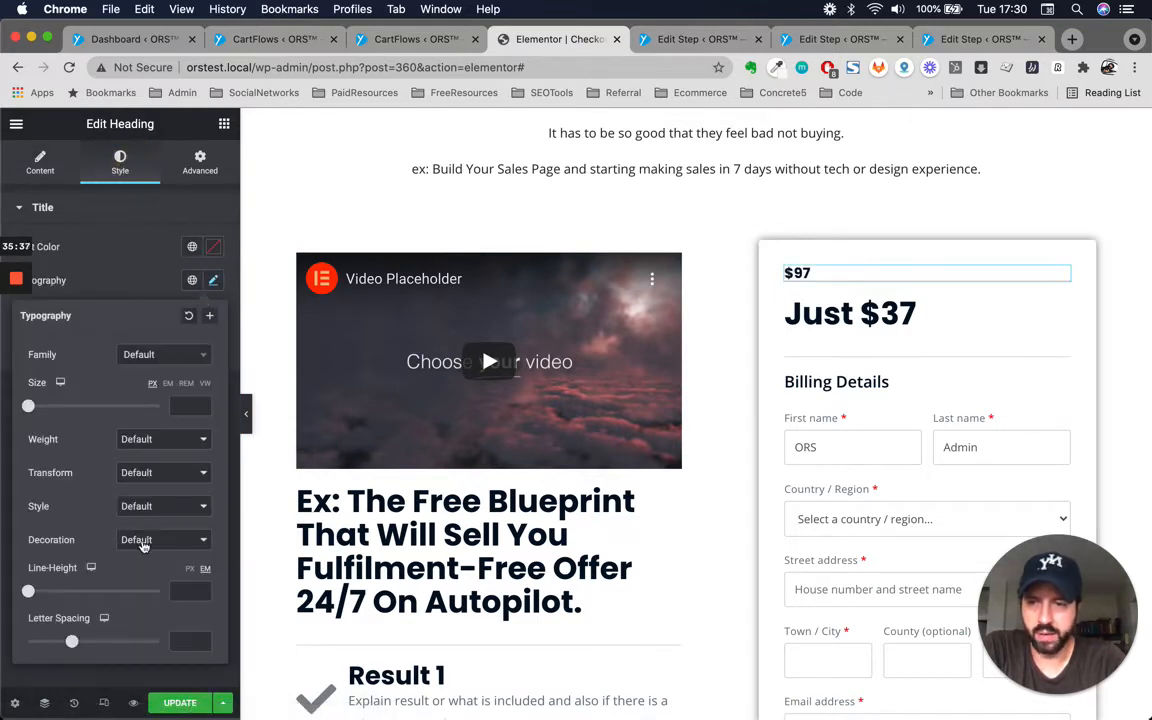
click(142, 545)
click(150, 577)
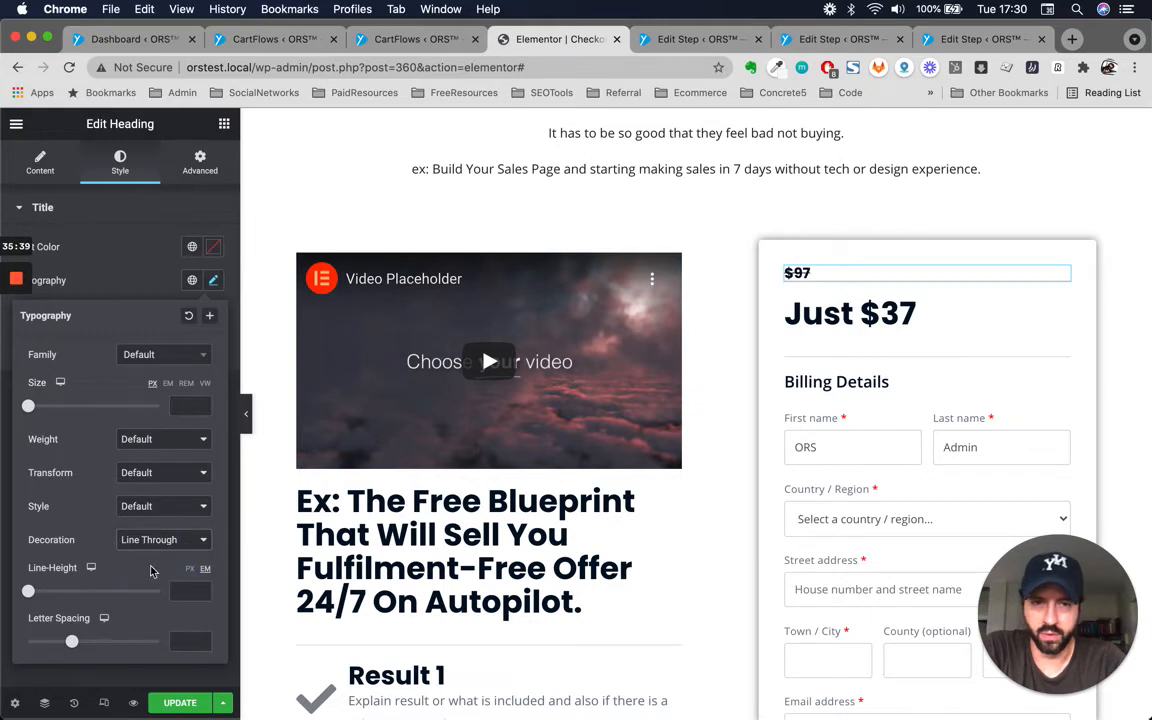
Compare the struck-through $97 heading with the 'Just $37' heading in the checkout column.
click(905, 315)
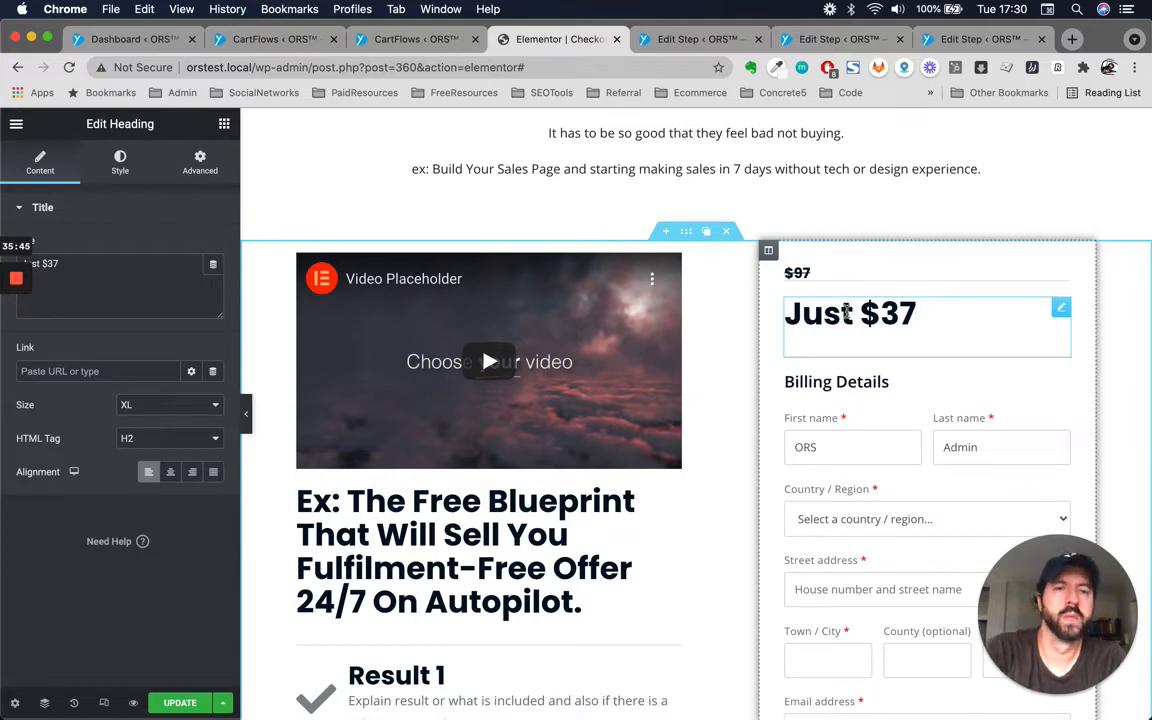
click(790, 272)
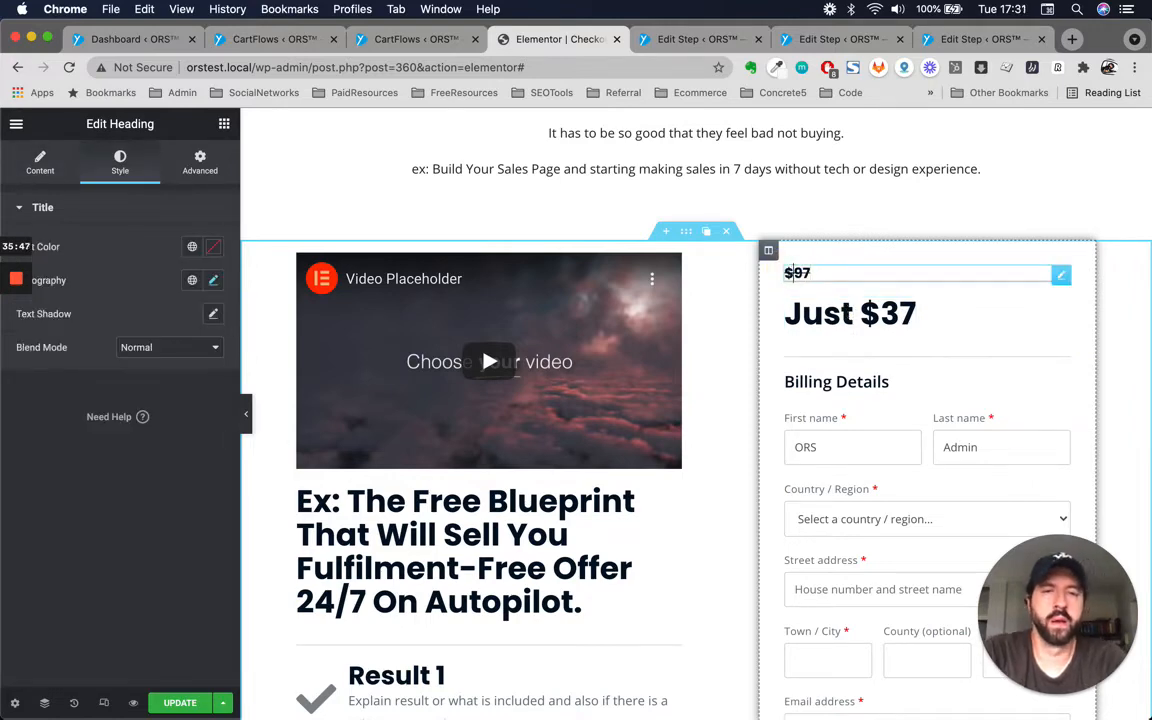
click(900, 316)
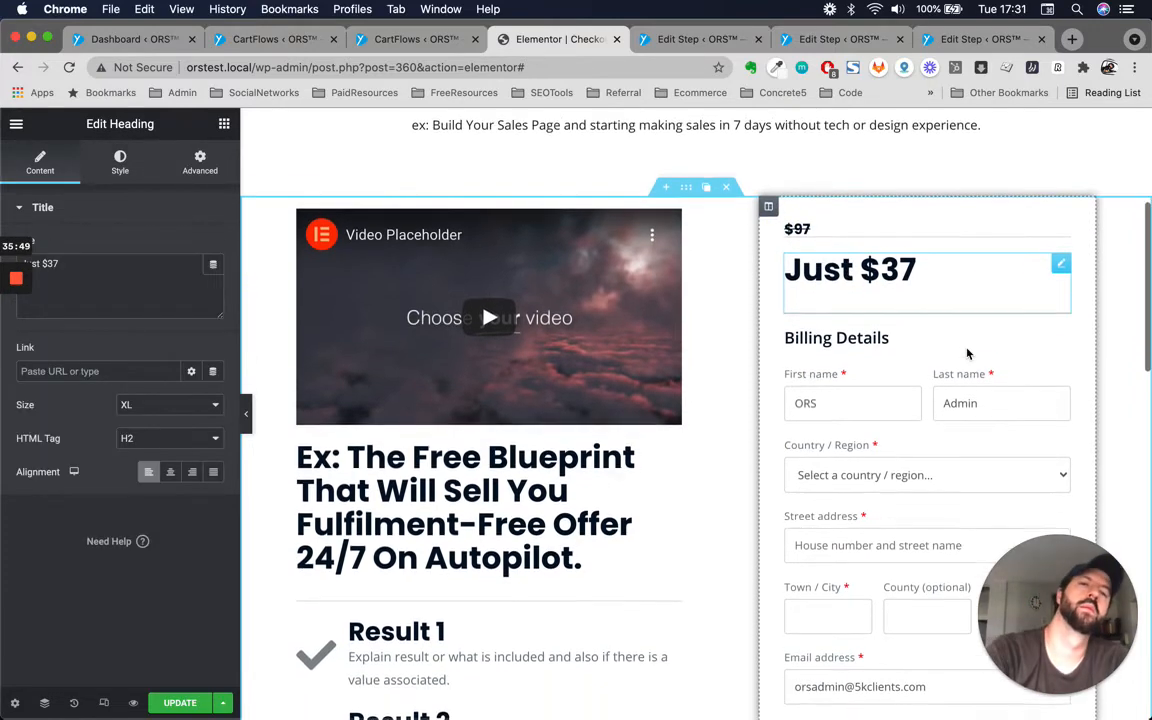
click(862, 282)
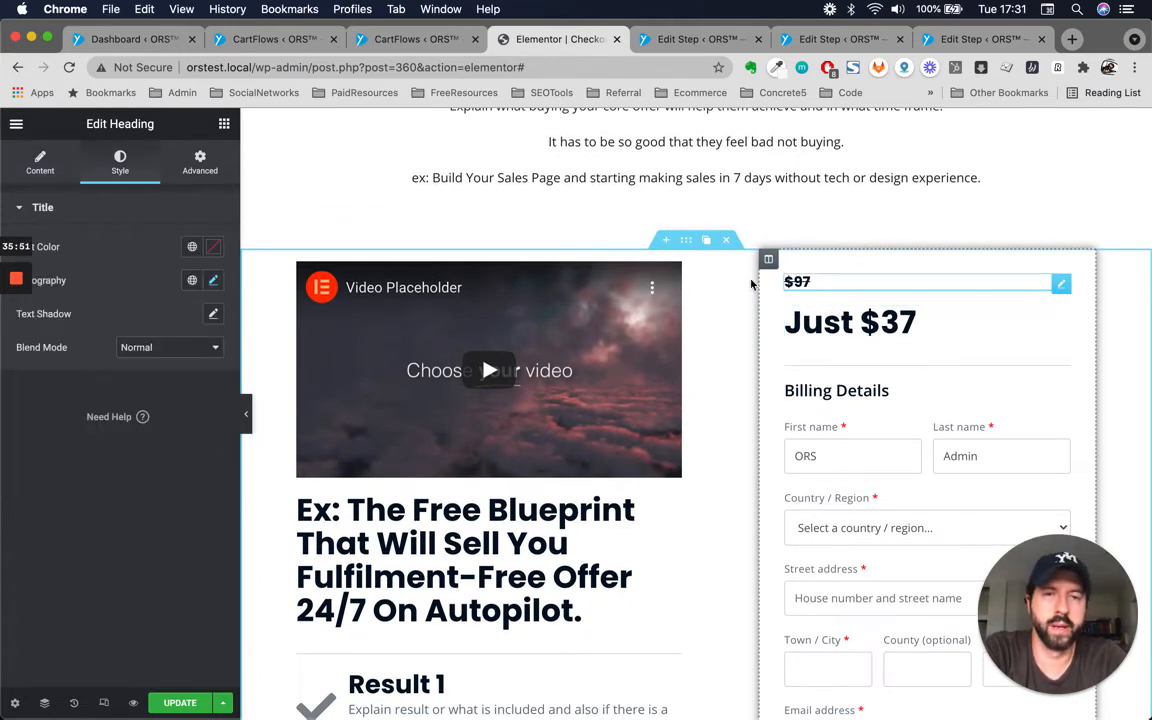
scroll(627, 457, down, 3)
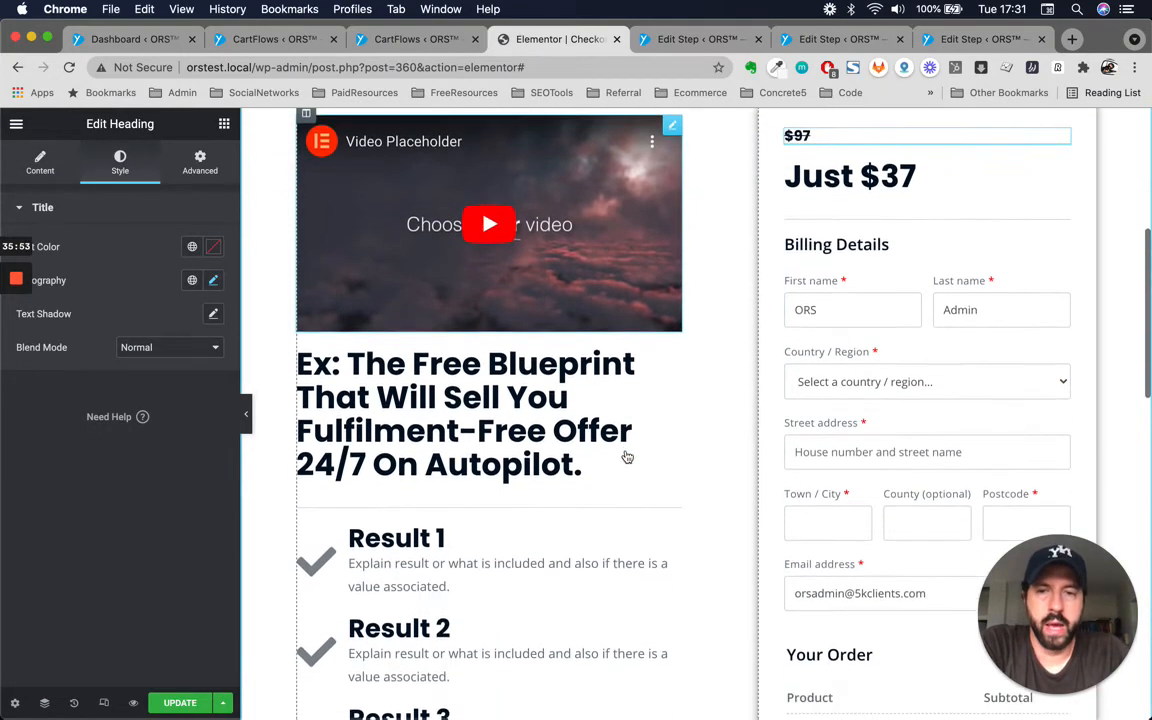
scroll(627, 457, down, 2)
scroll(500, 480, up, 5)
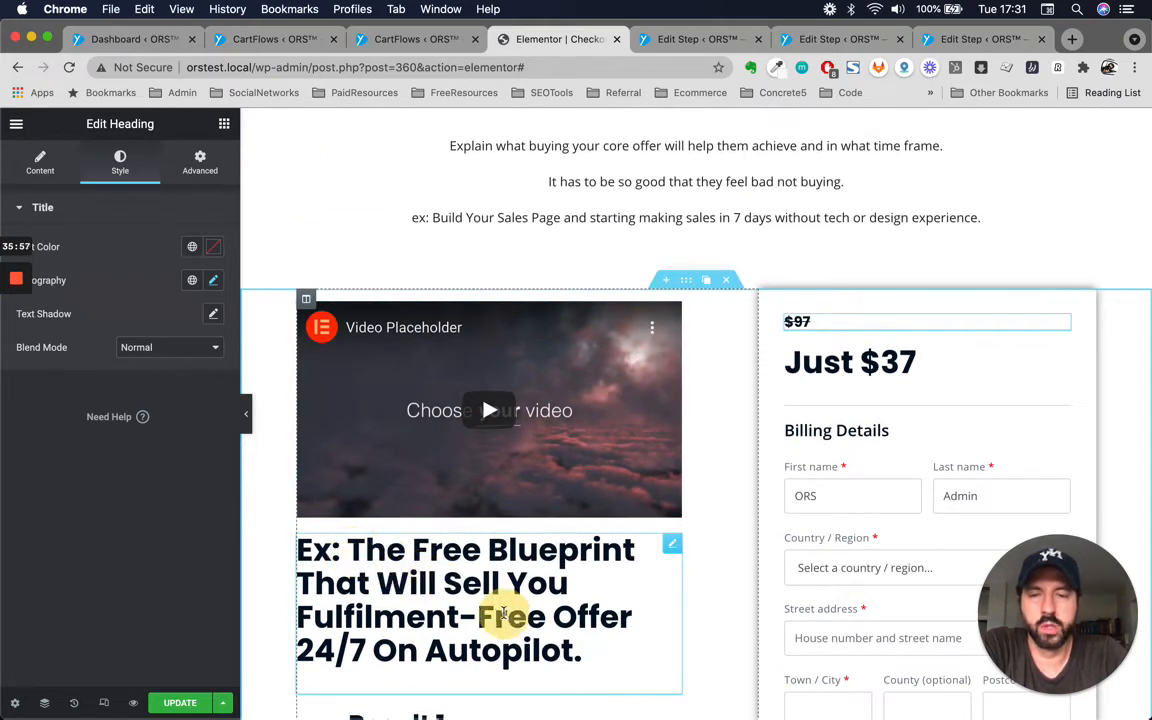
Review the blueprint headline text beside the video placeholder and the page sections above it.
click(400, 580)
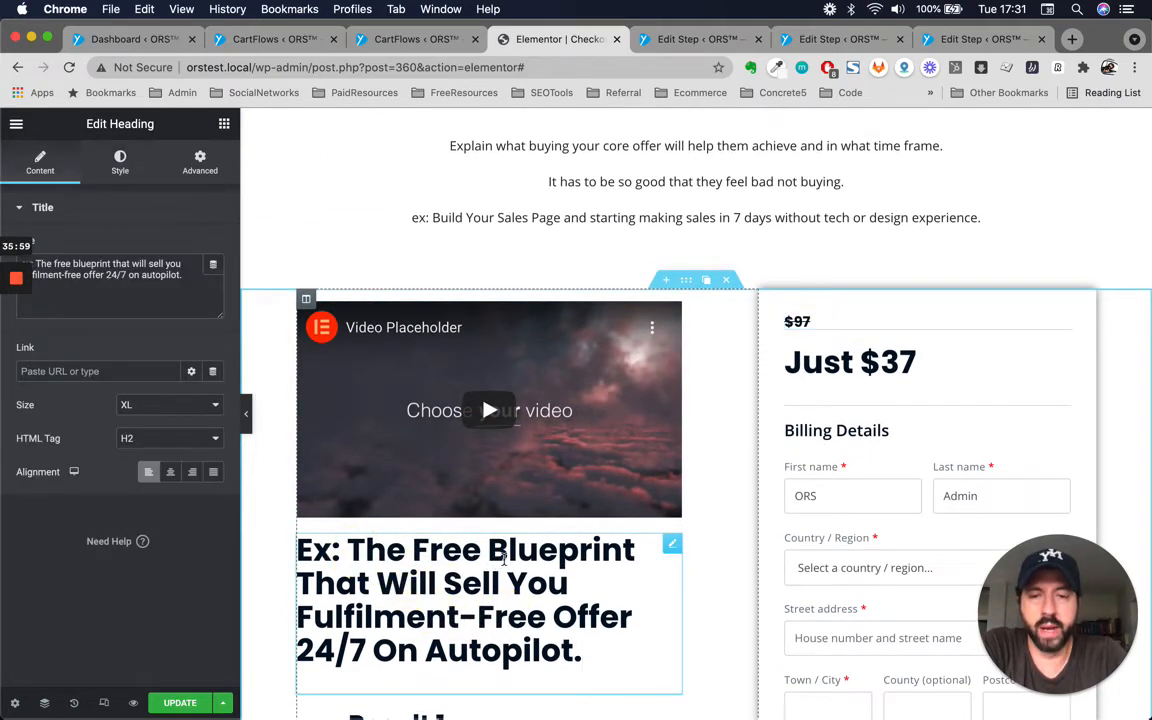
scroll(505, 560, up, 3)
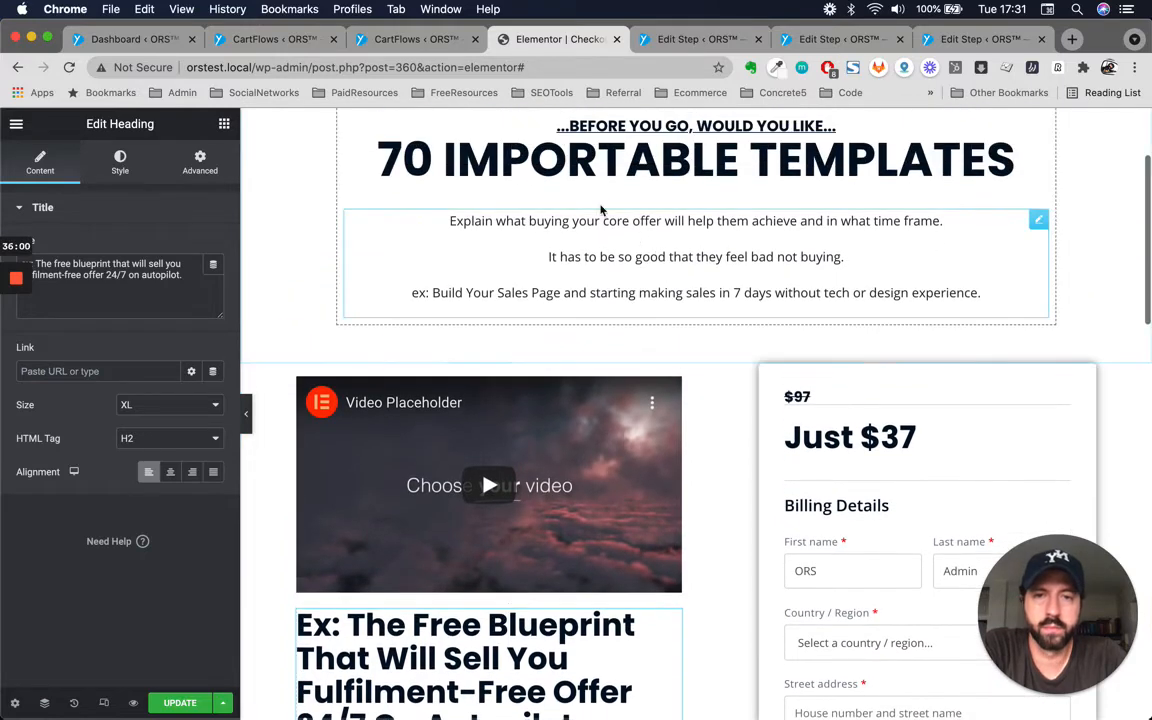
scroll(560, 220, down, 1)
scroll(487, 247, up, 4)
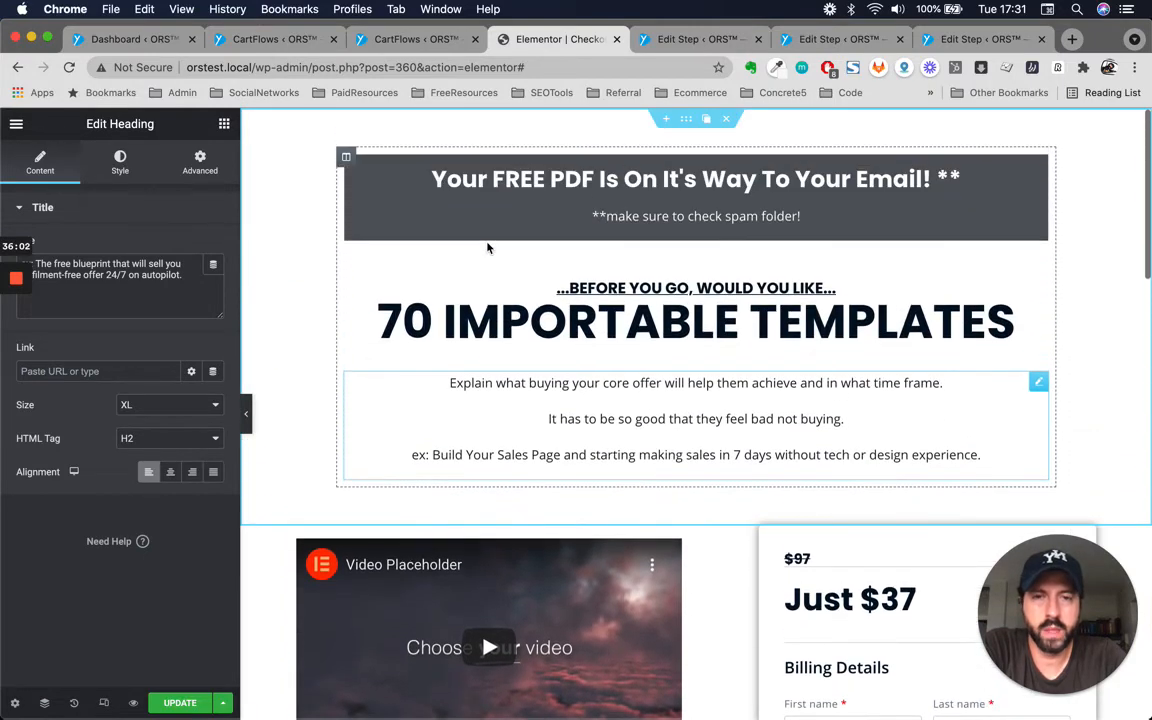
scroll(540, 480, down, 5)
scroll(545, 495, up, 2)
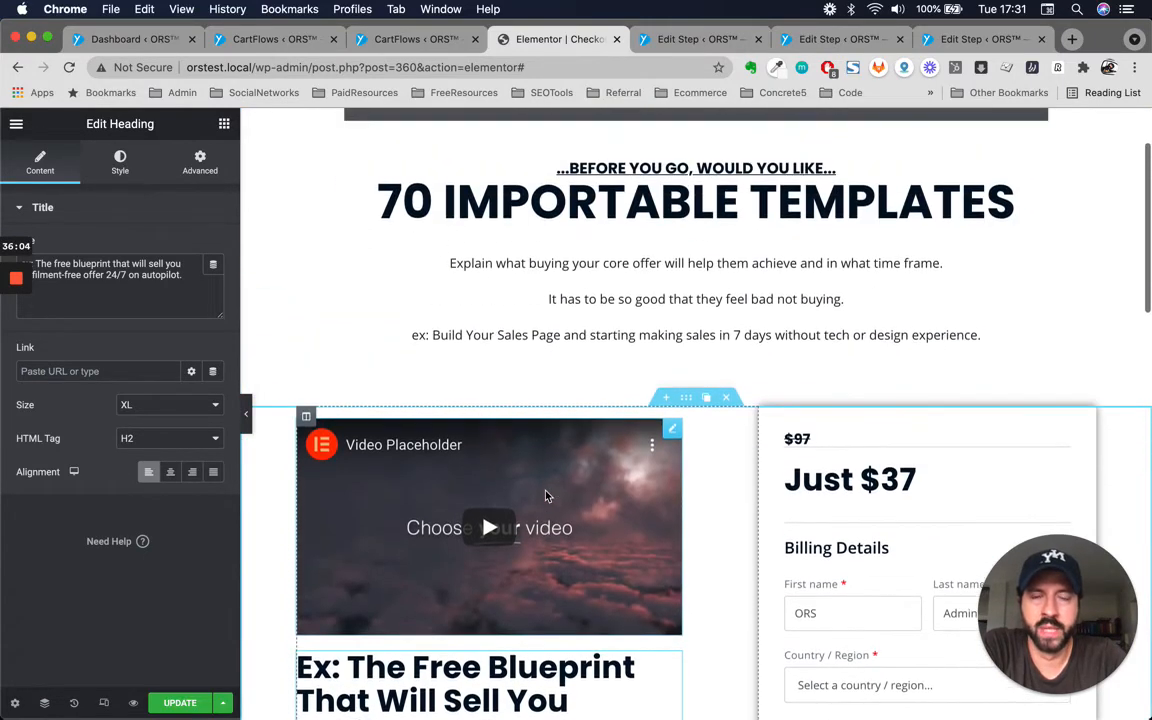
scroll(545, 495, up, 3)
scroll(744, 247, down, 5)
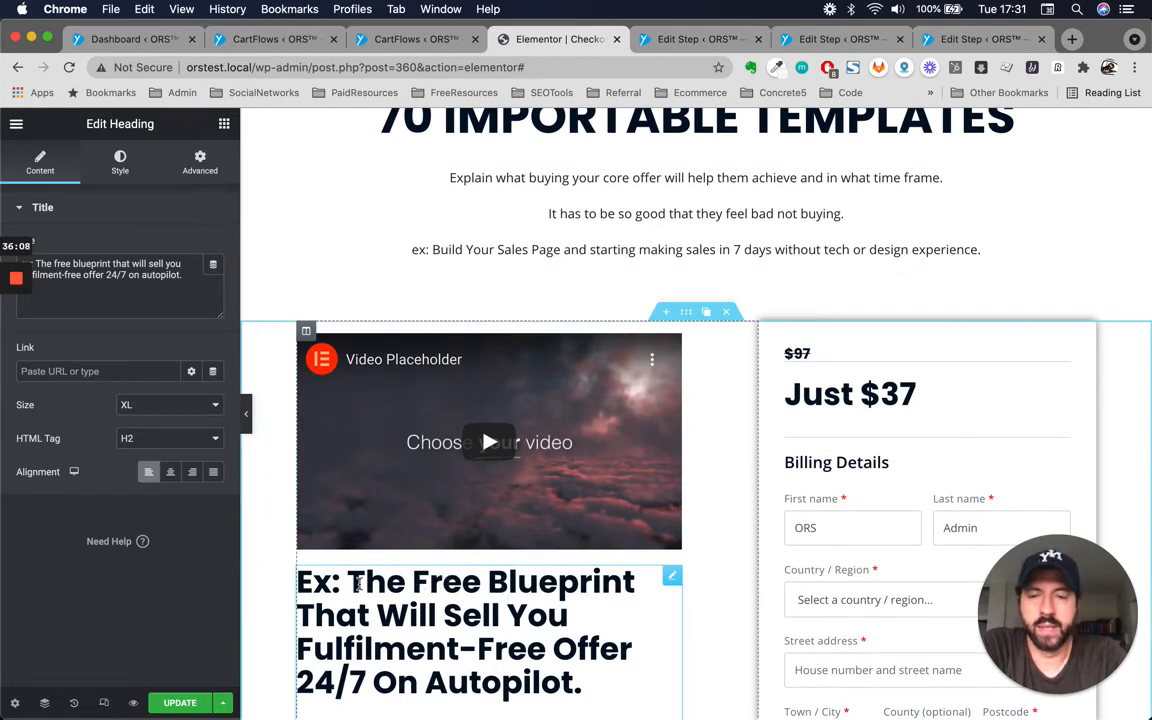
drag(364, 584, 582, 678)
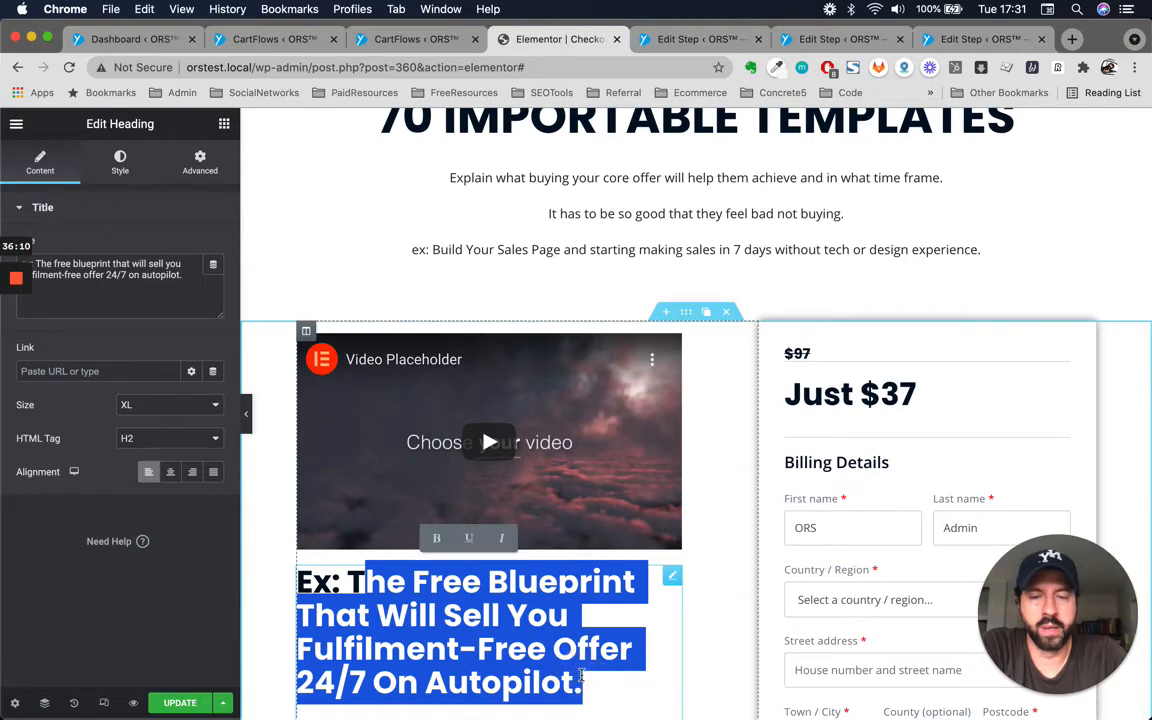
scroll(582, 678, down, 2)
click(344, 463)
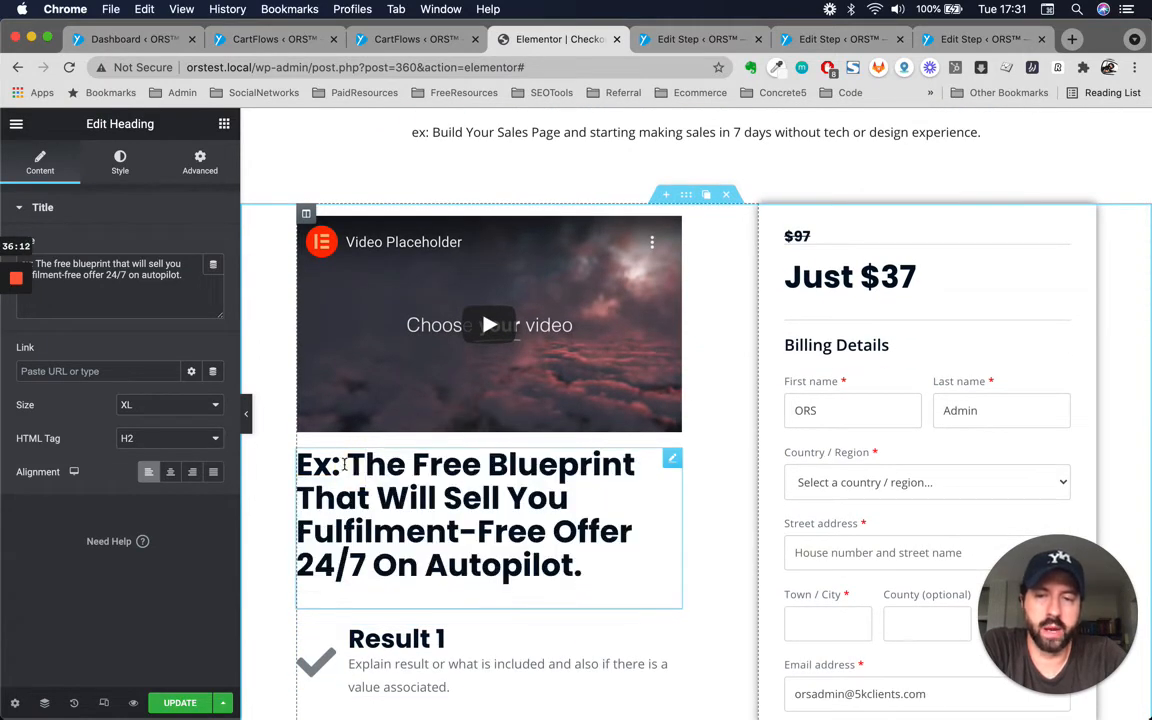
click(578, 531)
scroll(578, 540, down, 5)
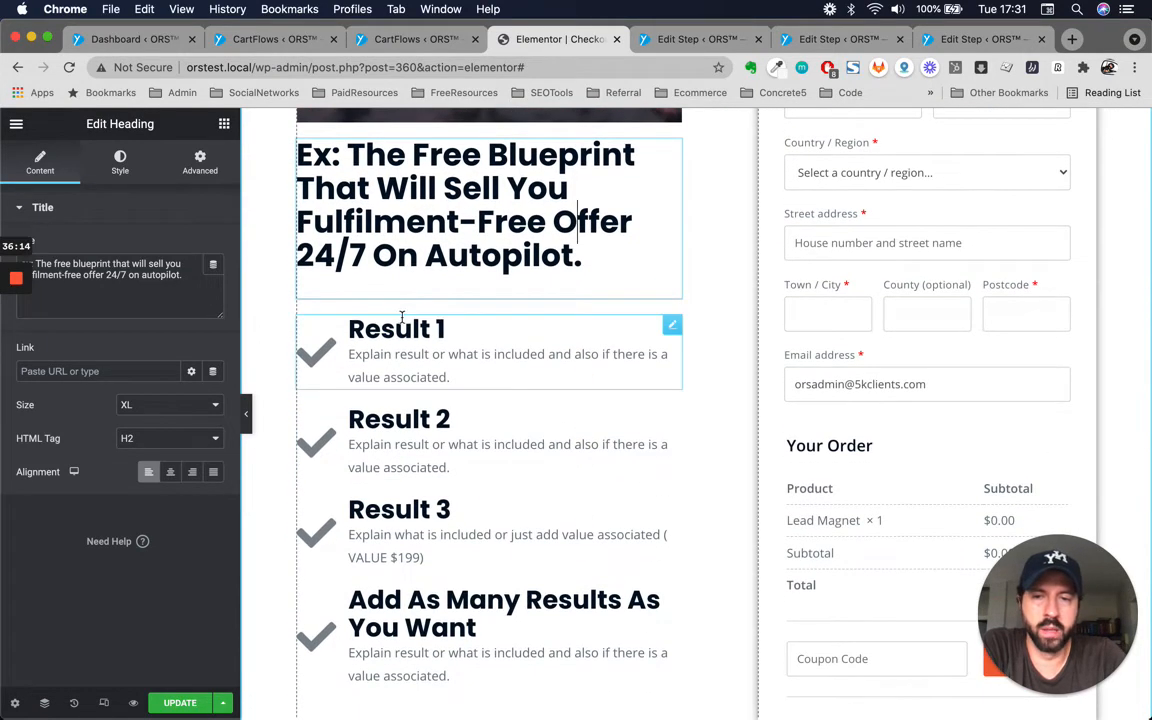
Inspect the titles and descriptions of the Result 1 and Result 2 icon boxes.
triple_click(357, 328)
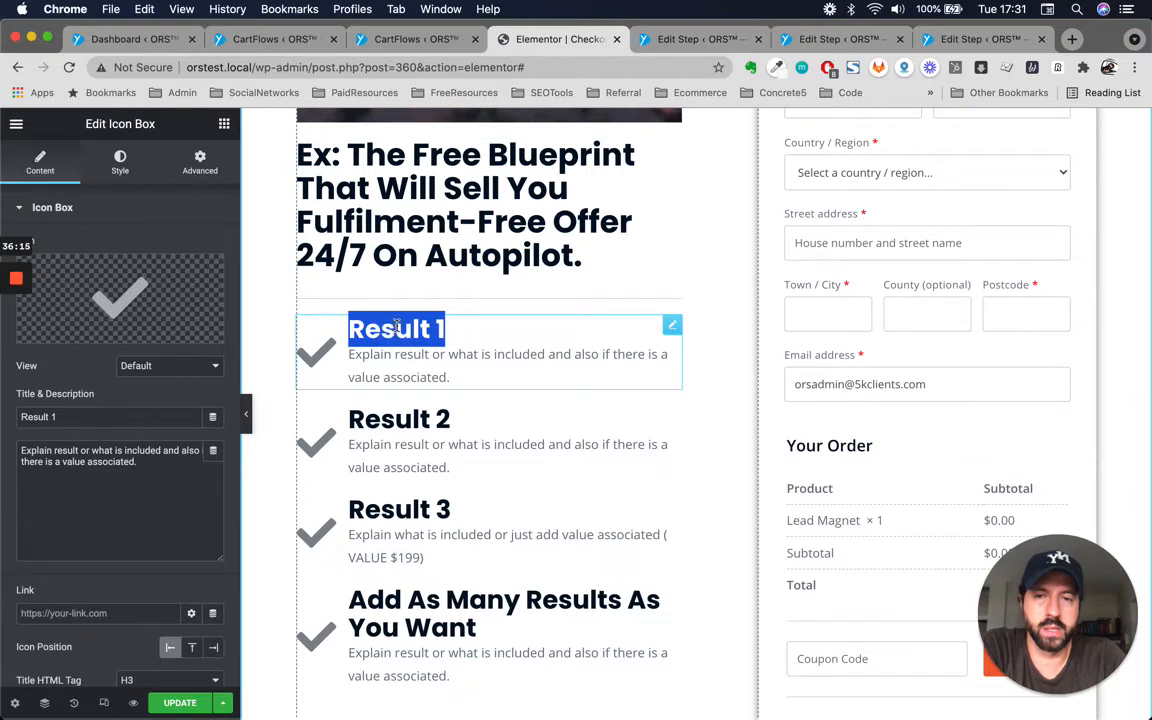
triple_click(418, 417)
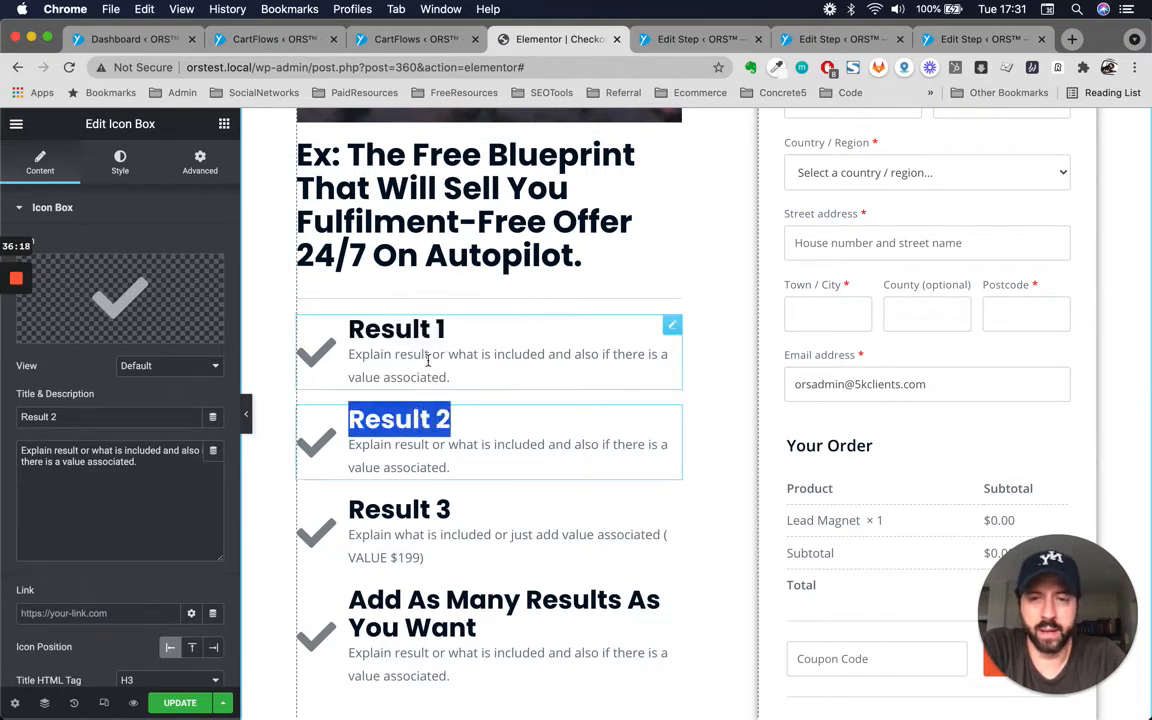
click(461, 338)
triple_click(416, 329)
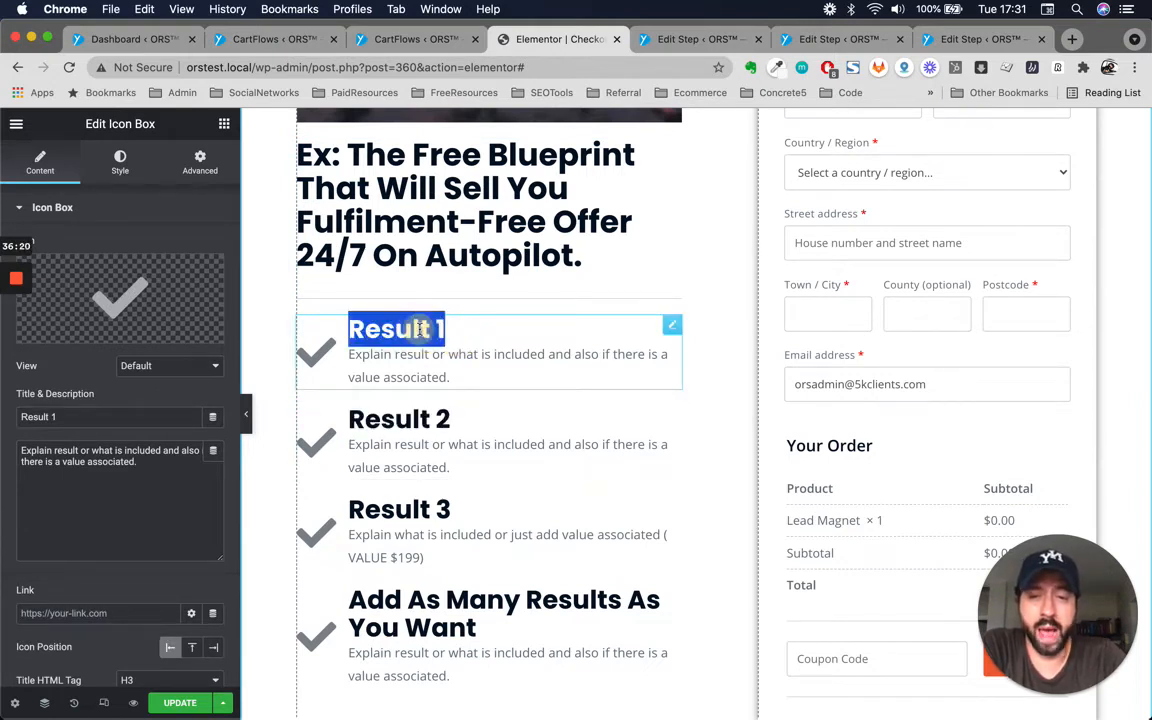
scroll(632, 202, up, 5)
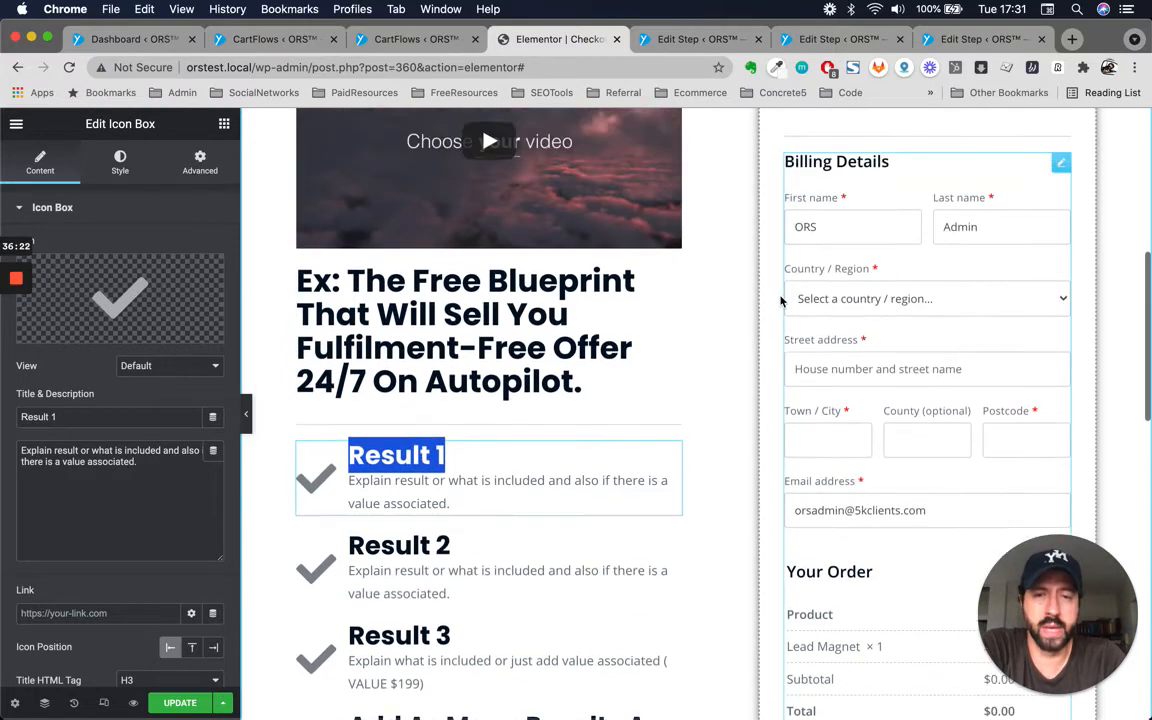
scroll(619, 330, down, 3)
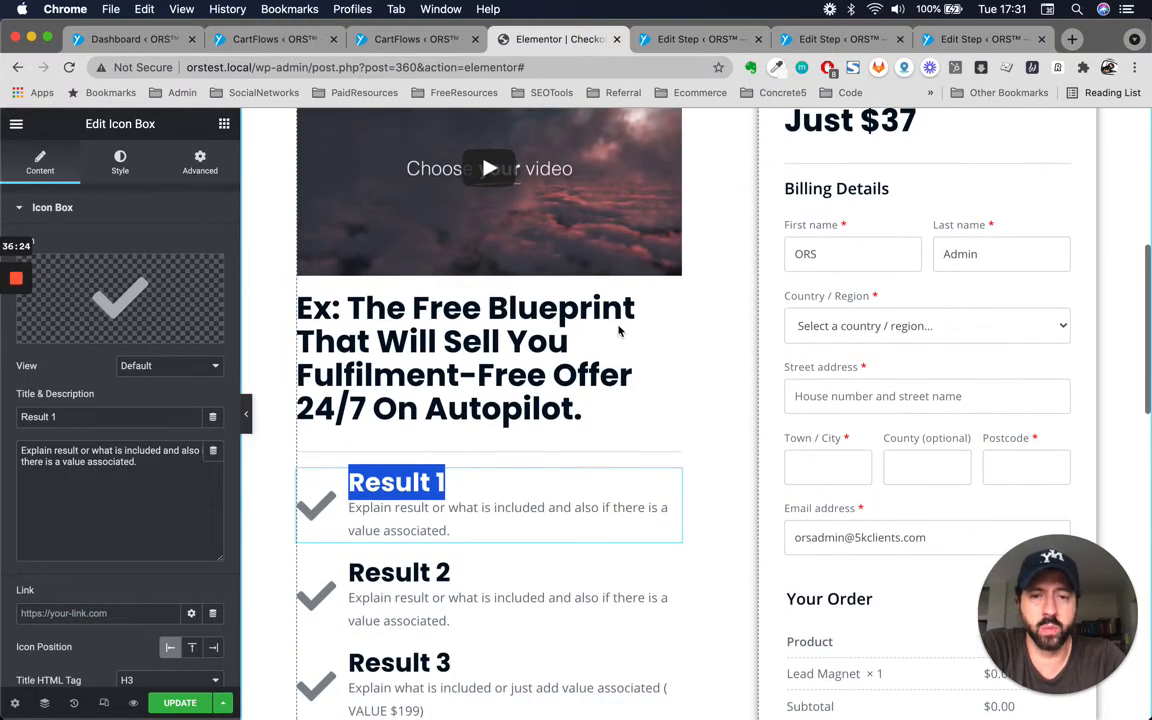
click(412, 482)
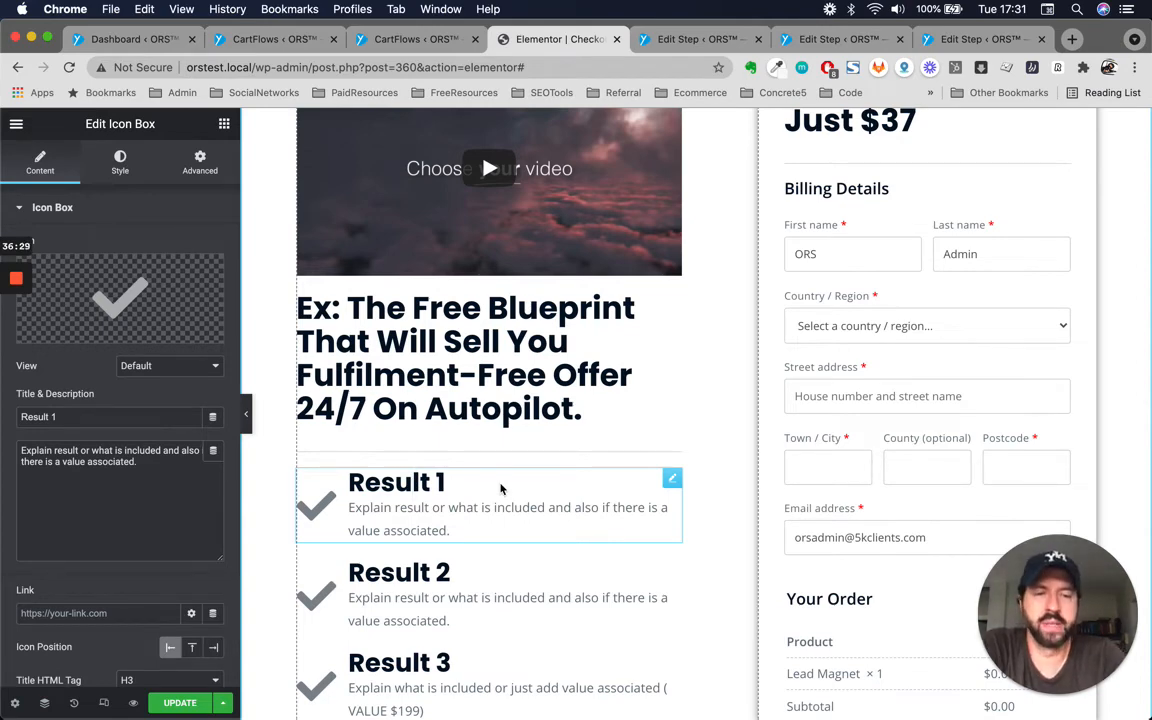
triple_click(440, 482)
scroll(507, 522, down, 2)
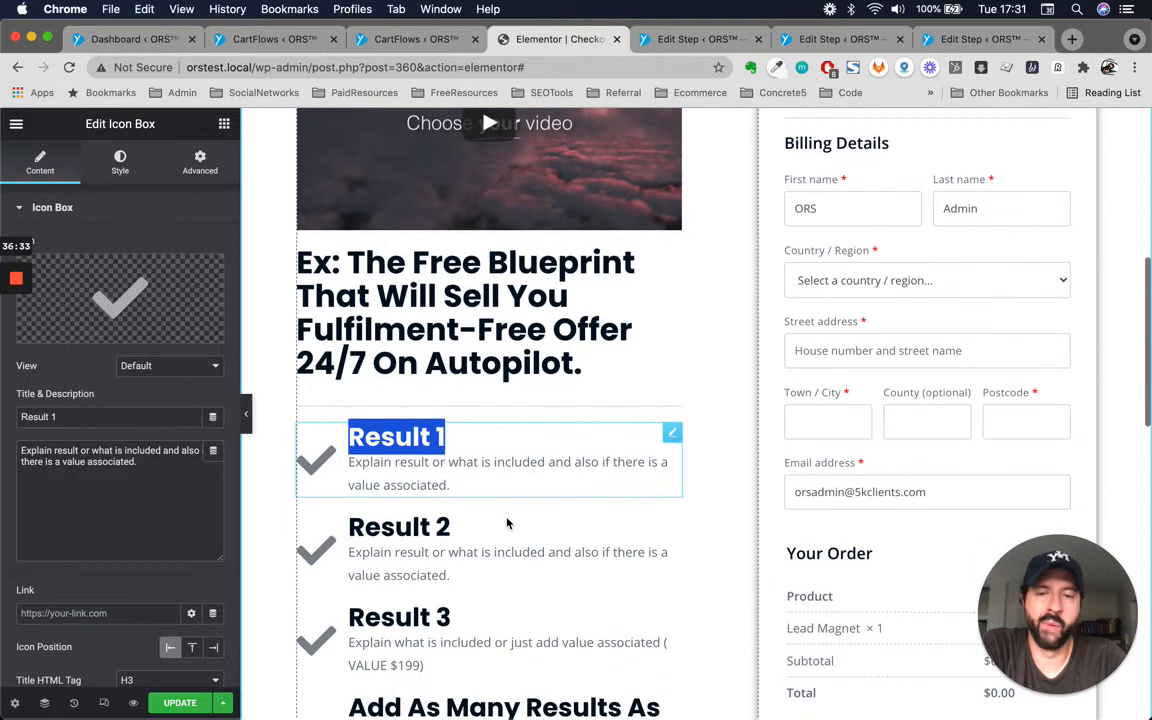
triple_click(420, 513)
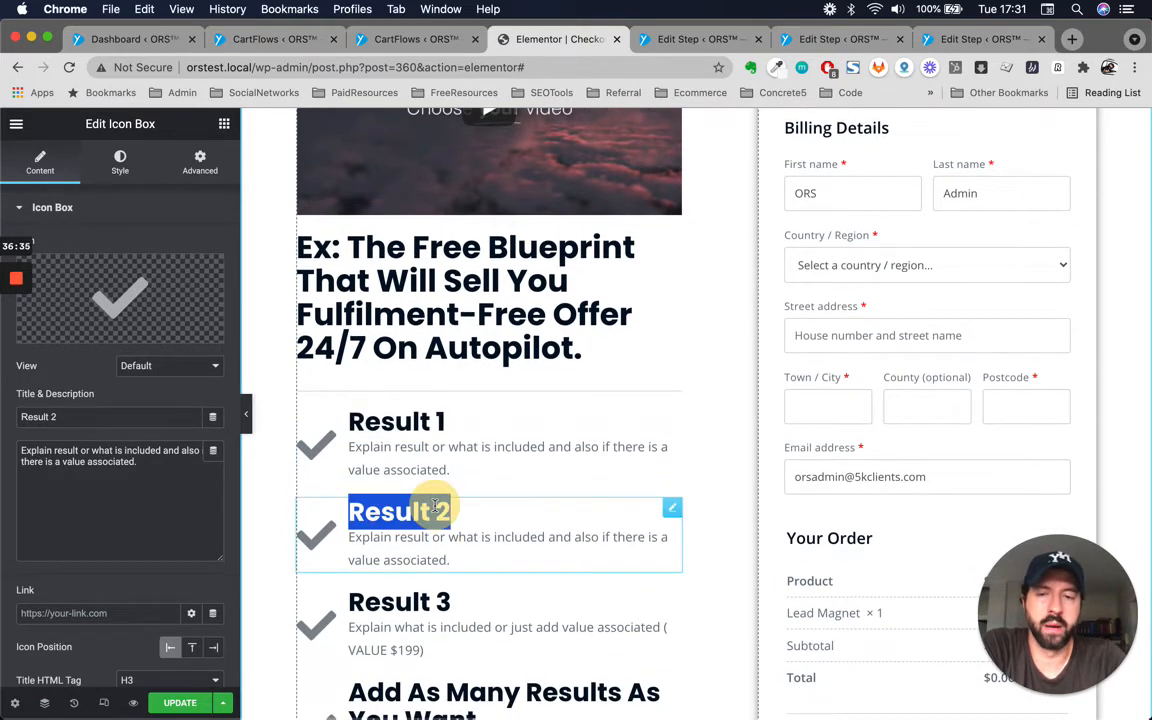
double_click(422, 545)
click(450, 559)
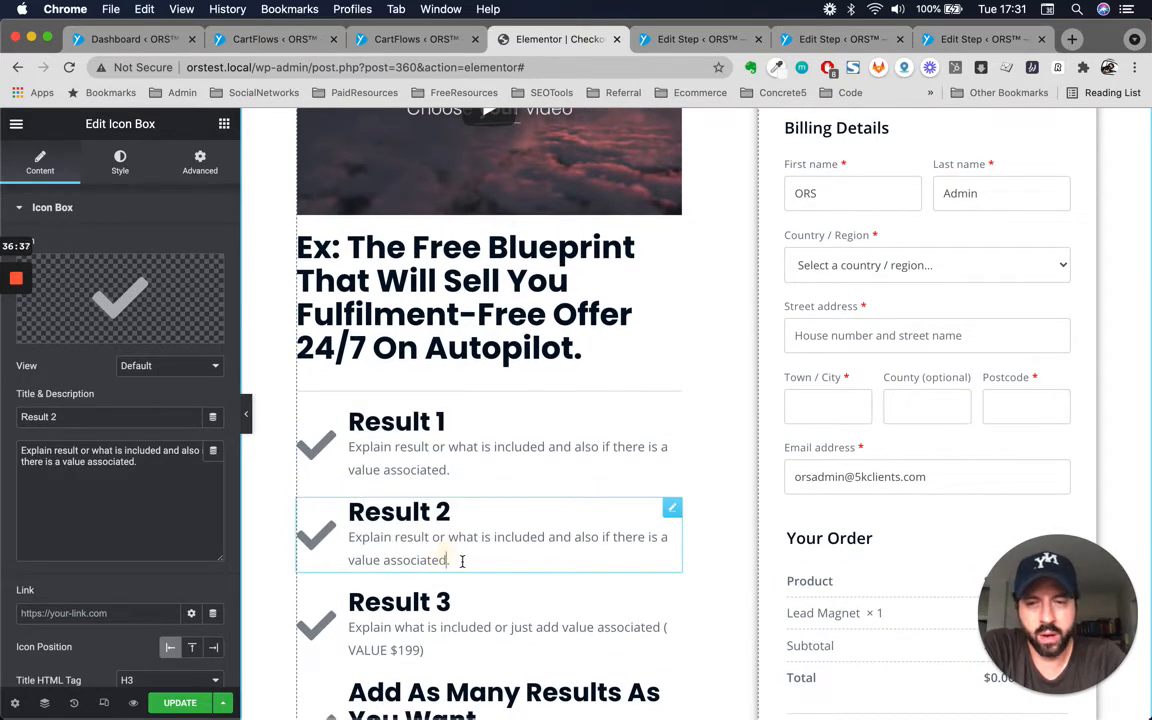
drag(422, 556, 330, 536)
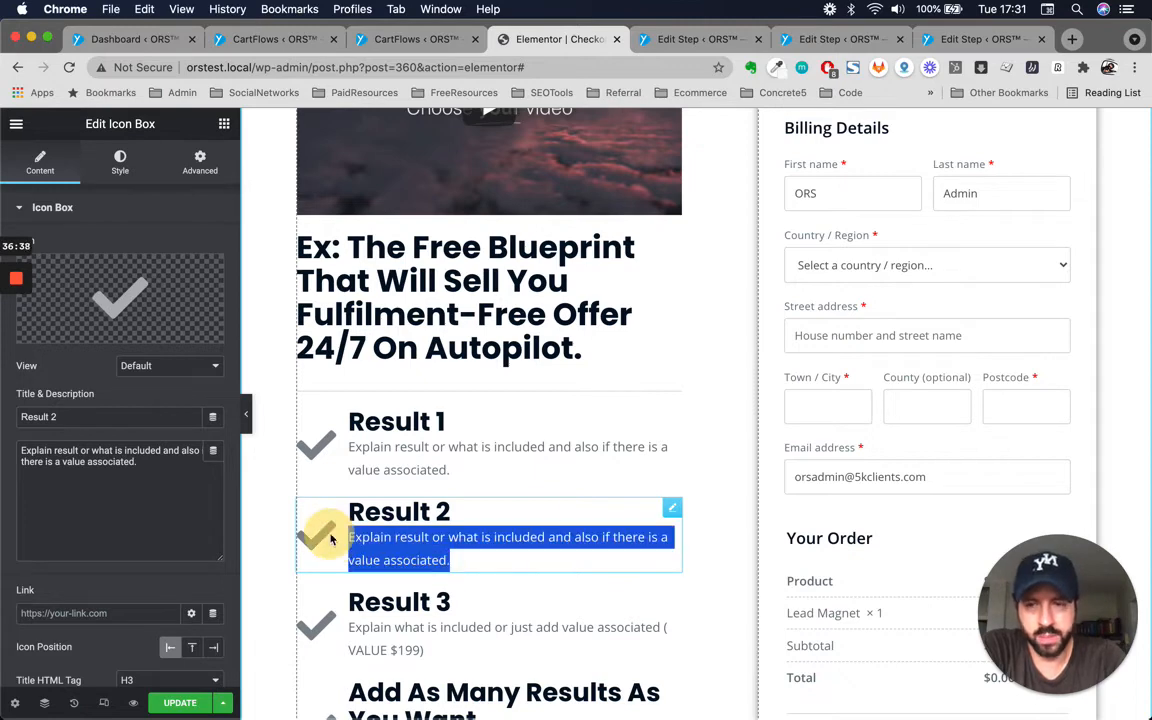
triple_click(156, 461)
Duplicate the Result 3 icon box in the benefits list.
scroll(450, 580, down, 3)
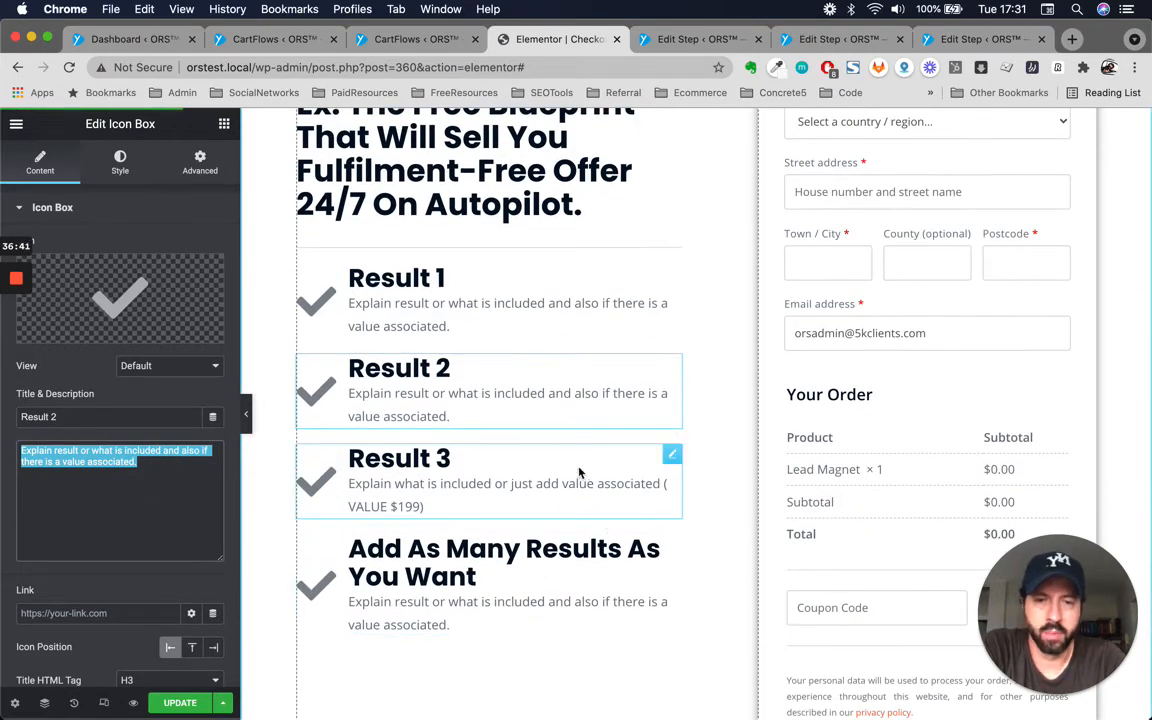
right_click(677, 466)
click(700, 476)
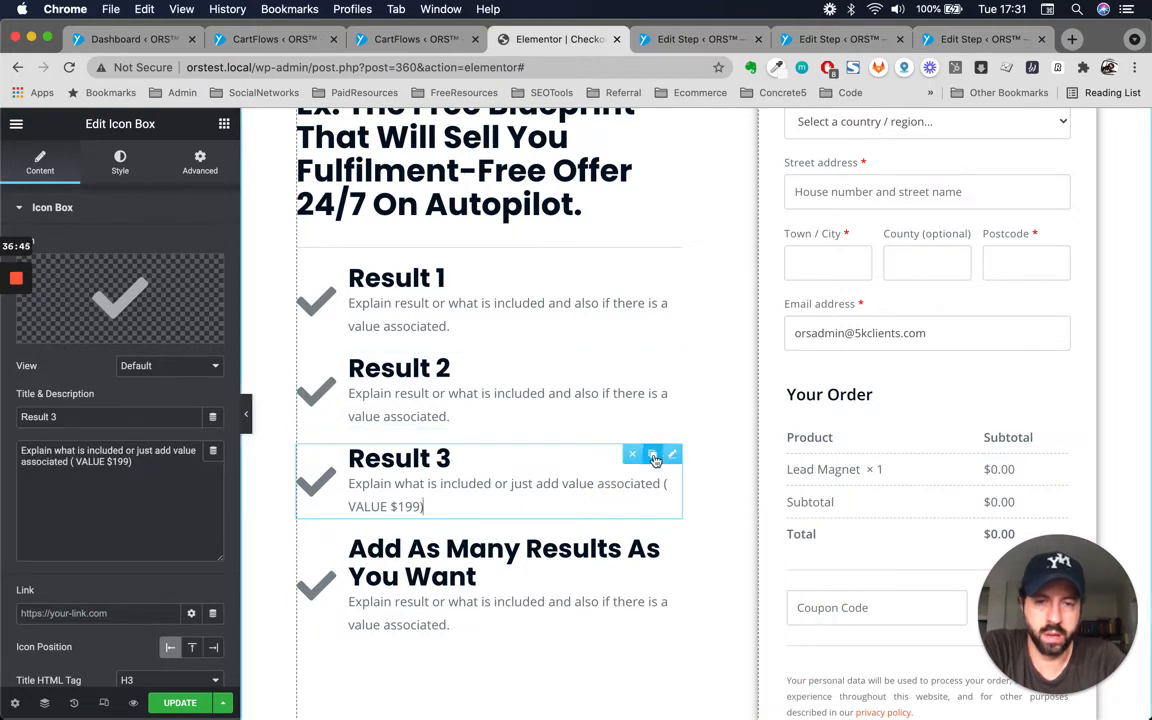
click(655, 459)
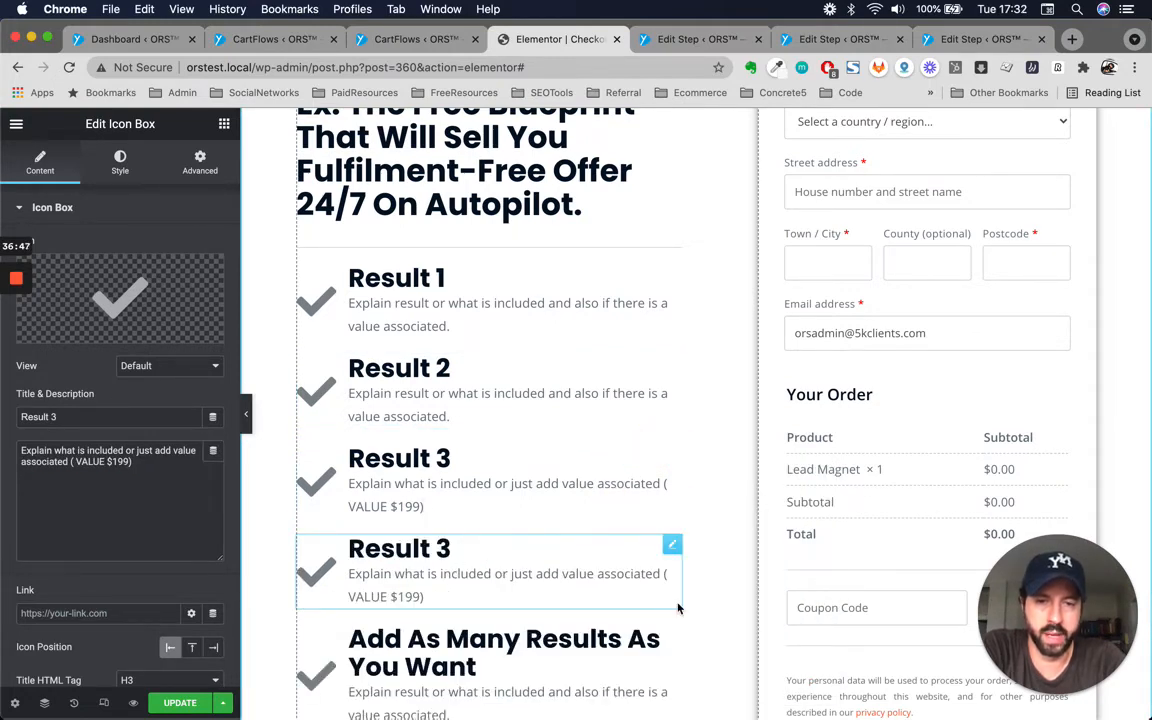
Review the limited-time offer heading, spacer and money-back guarantee image box below the checkout.
scroll(677, 607, down, 2)
scroll(677, 607, up, 4)
scroll(677, 607, down, 5)
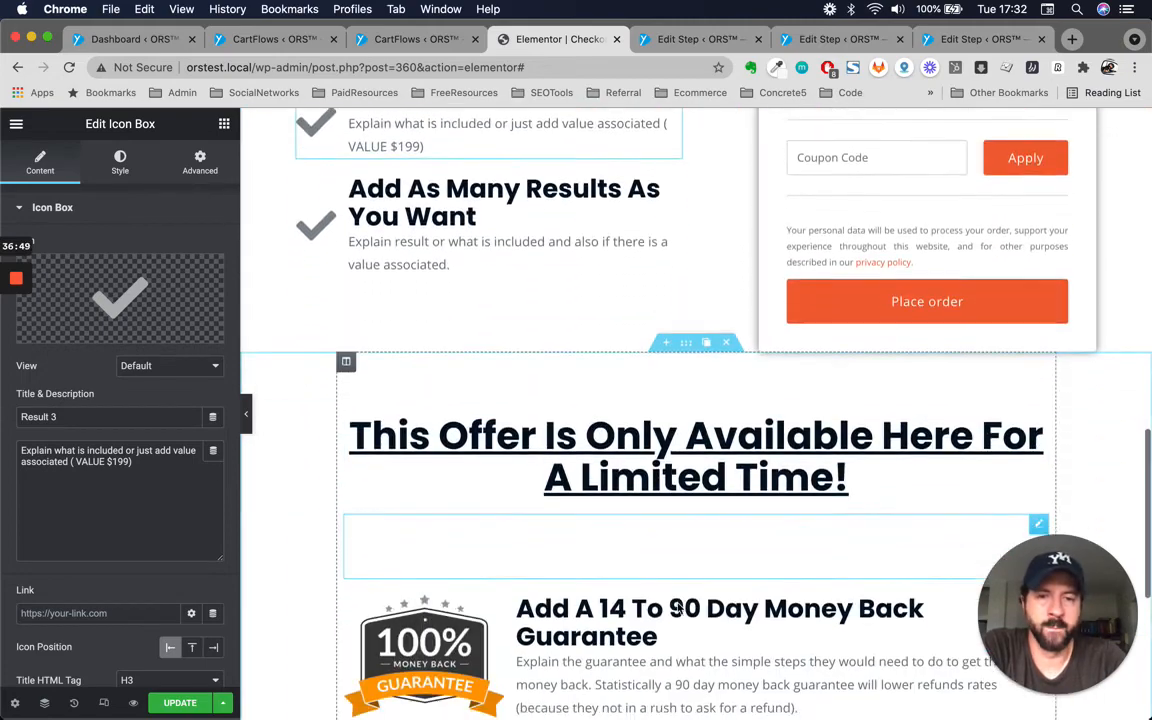
scroll(677, 607, down, 1)
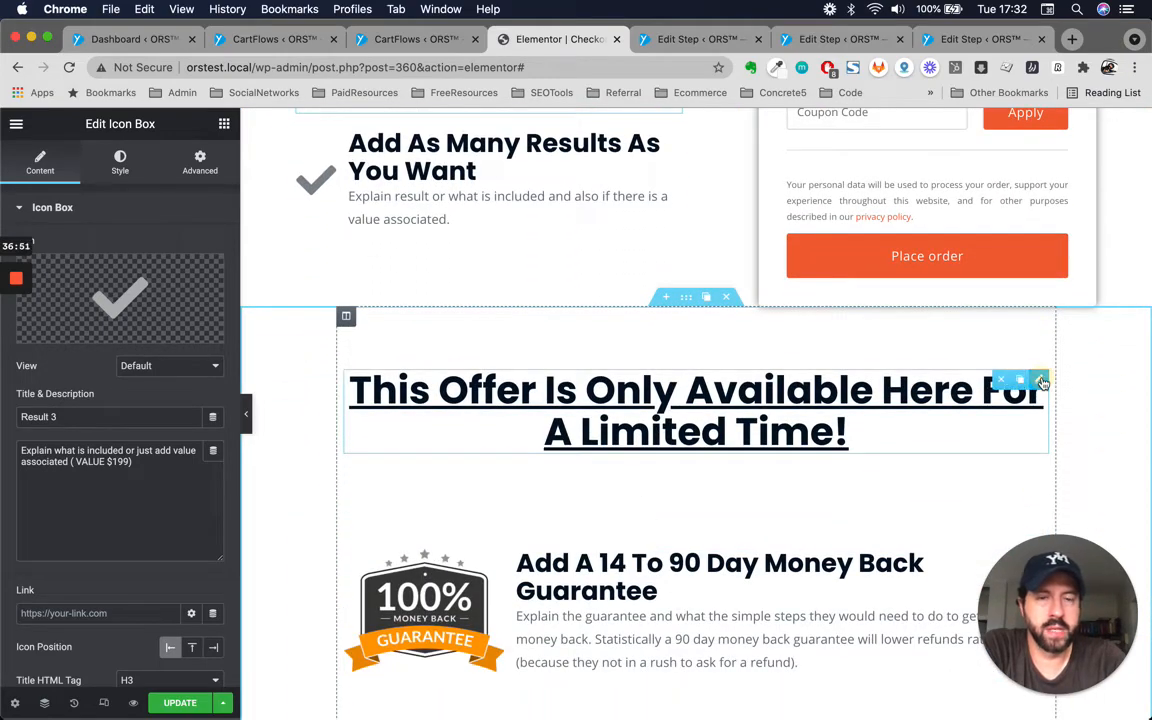
click(1036, 380)
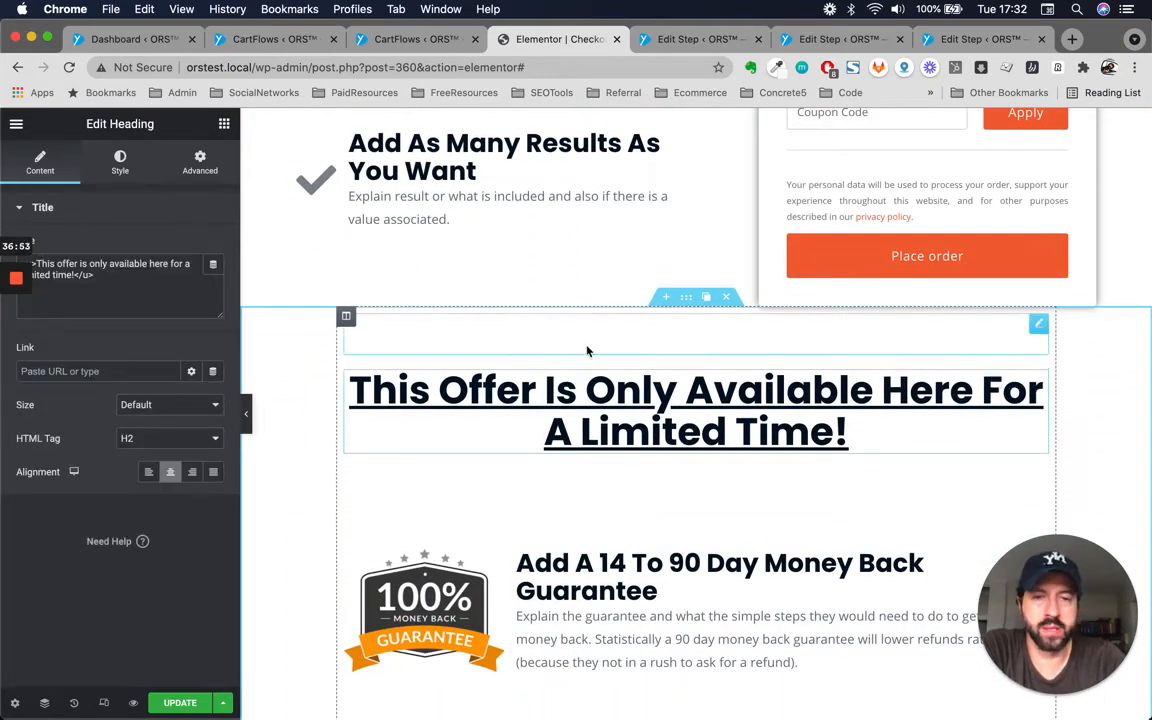
click(930, 390)
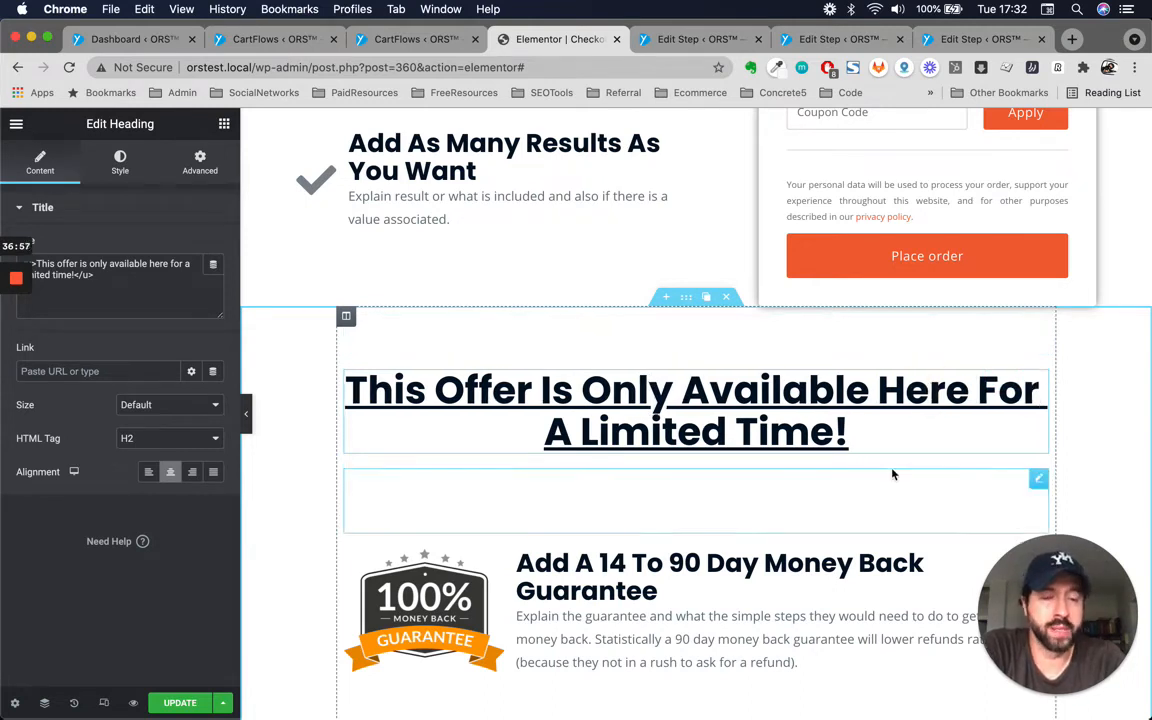
click(660, 565)
scroll(733, 630, down, 3)
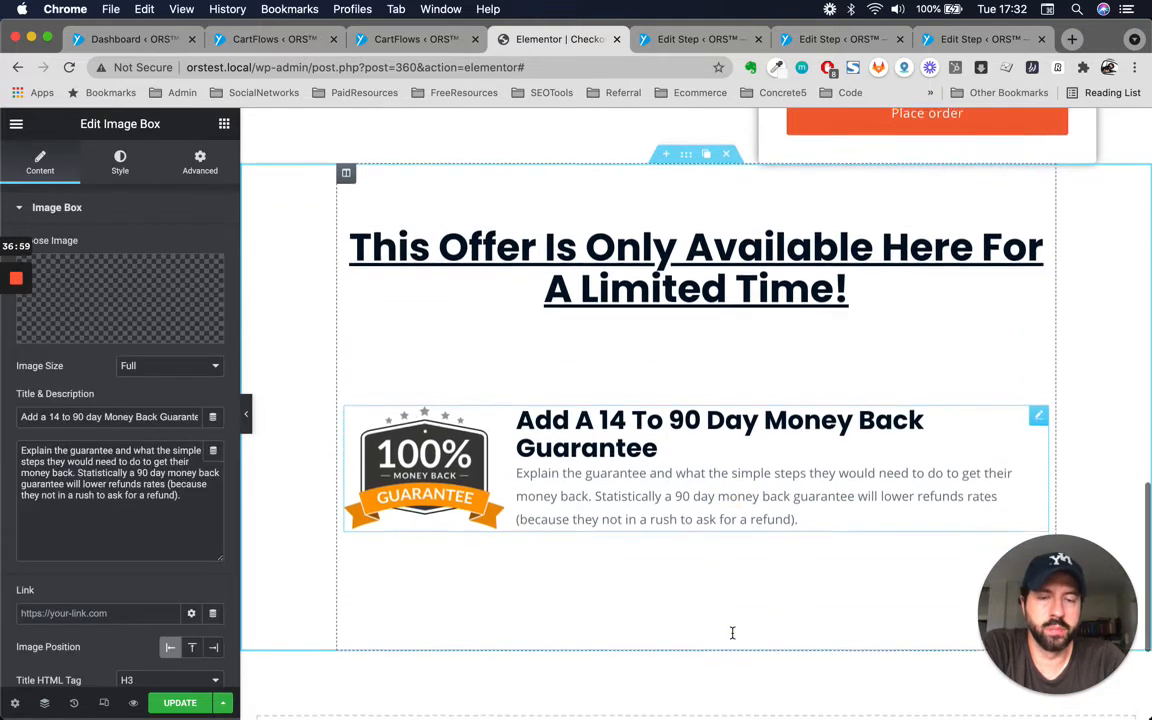
Examine the wording of the money-back guarantee heading in the image box below the limited-time offer.
click(797, 446)
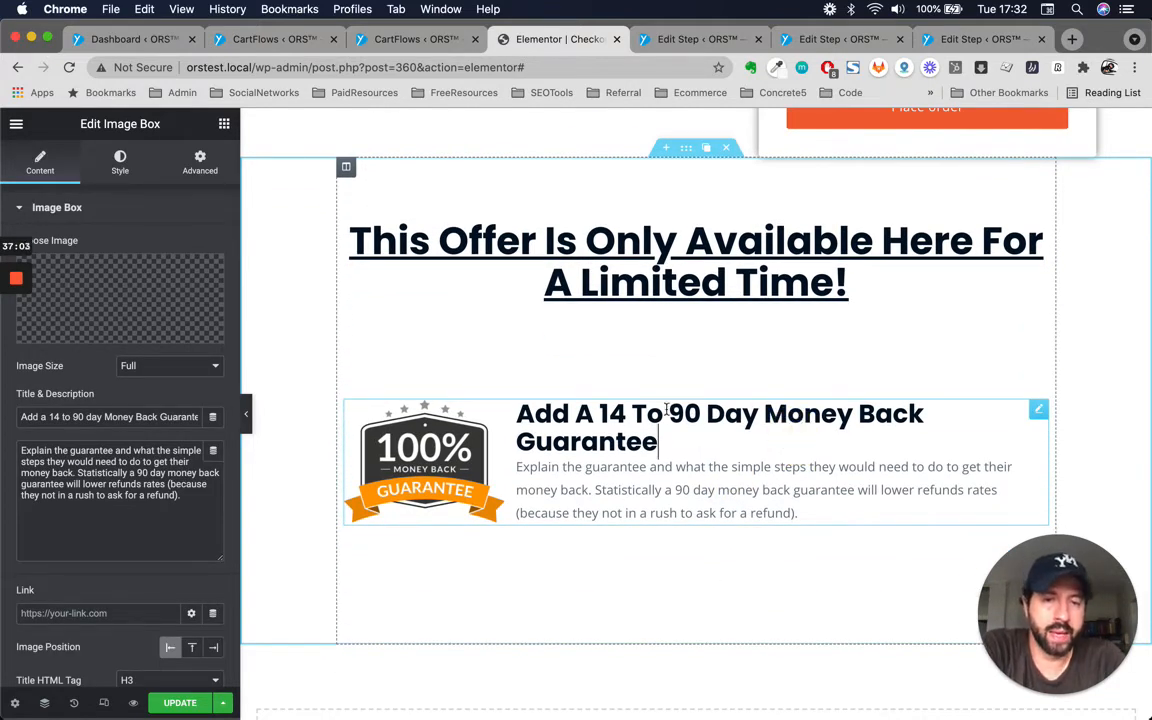
drag(668, 413, 700, 414)
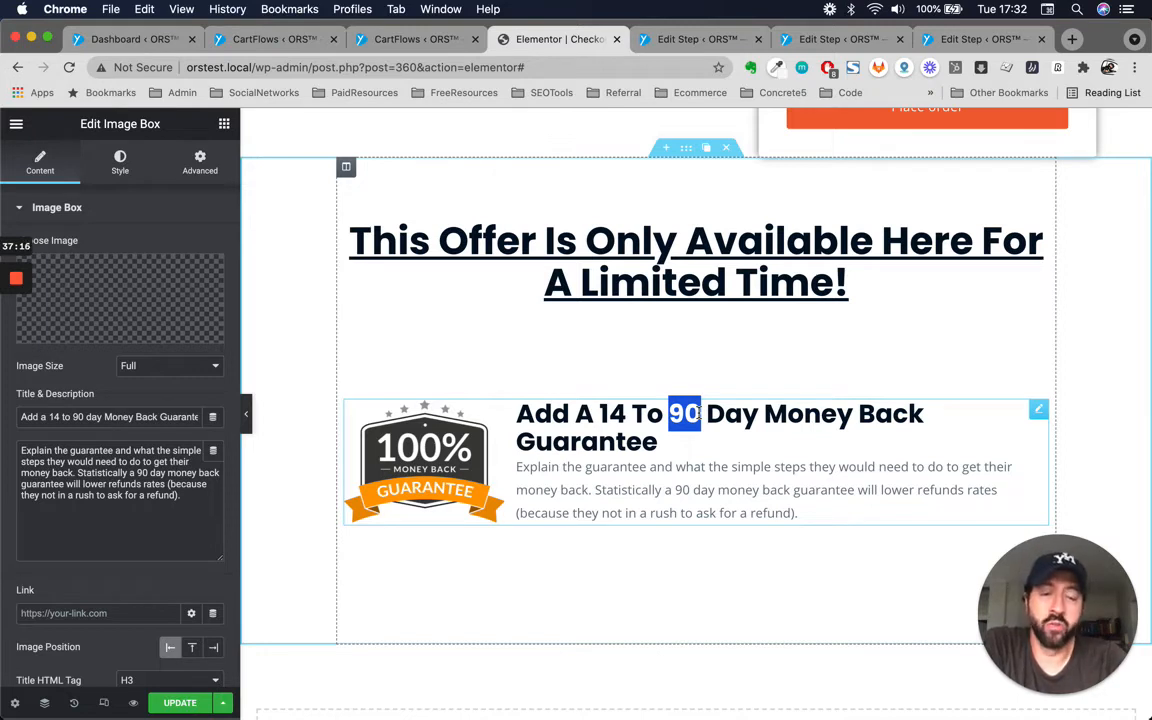
click(615, 420)
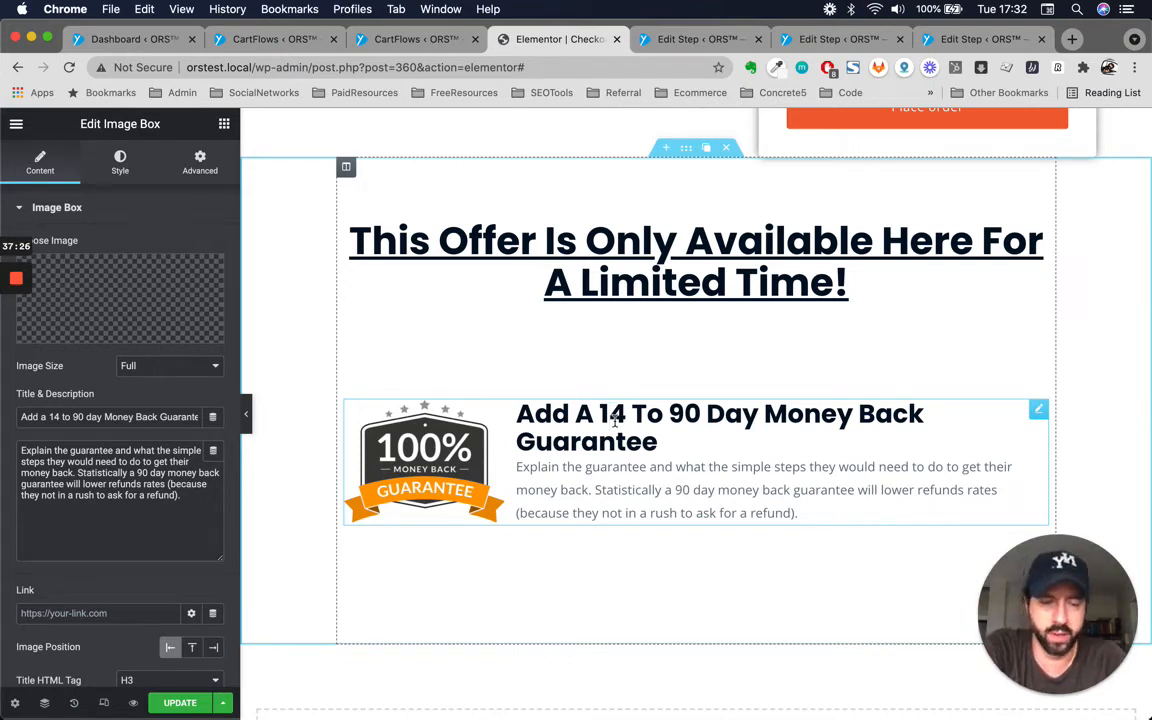
click(680, 418)
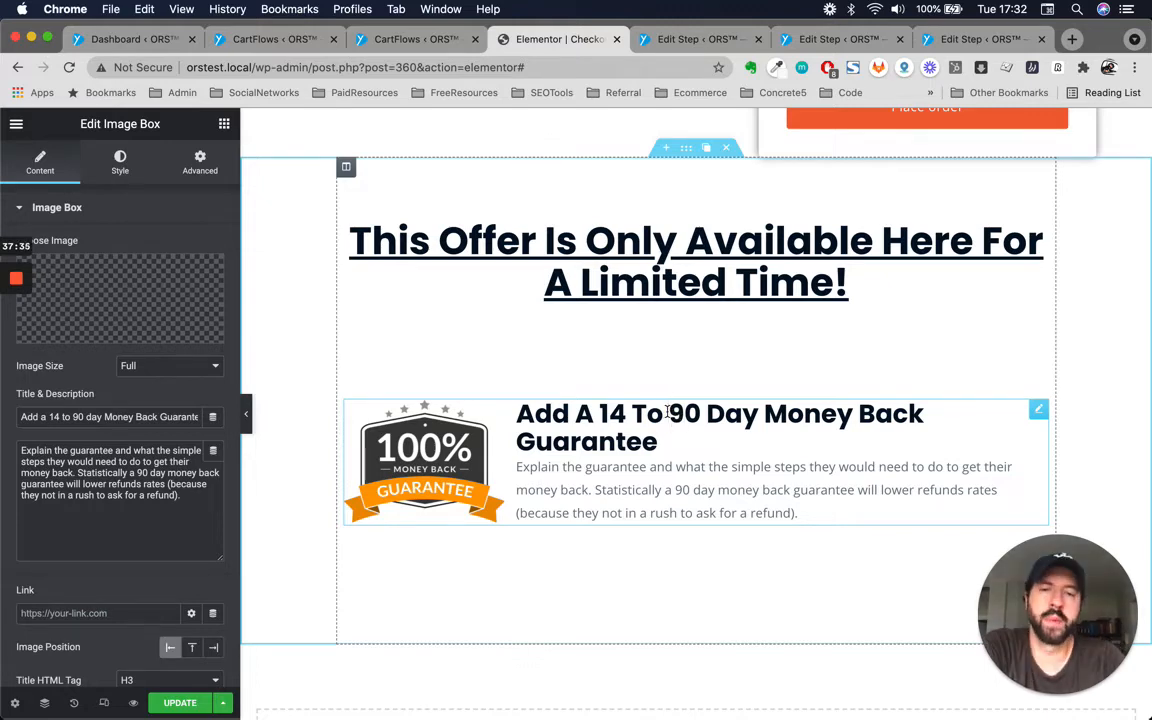
scroll(597, 411, up, 10)
scroll(617, 540, down, 10)
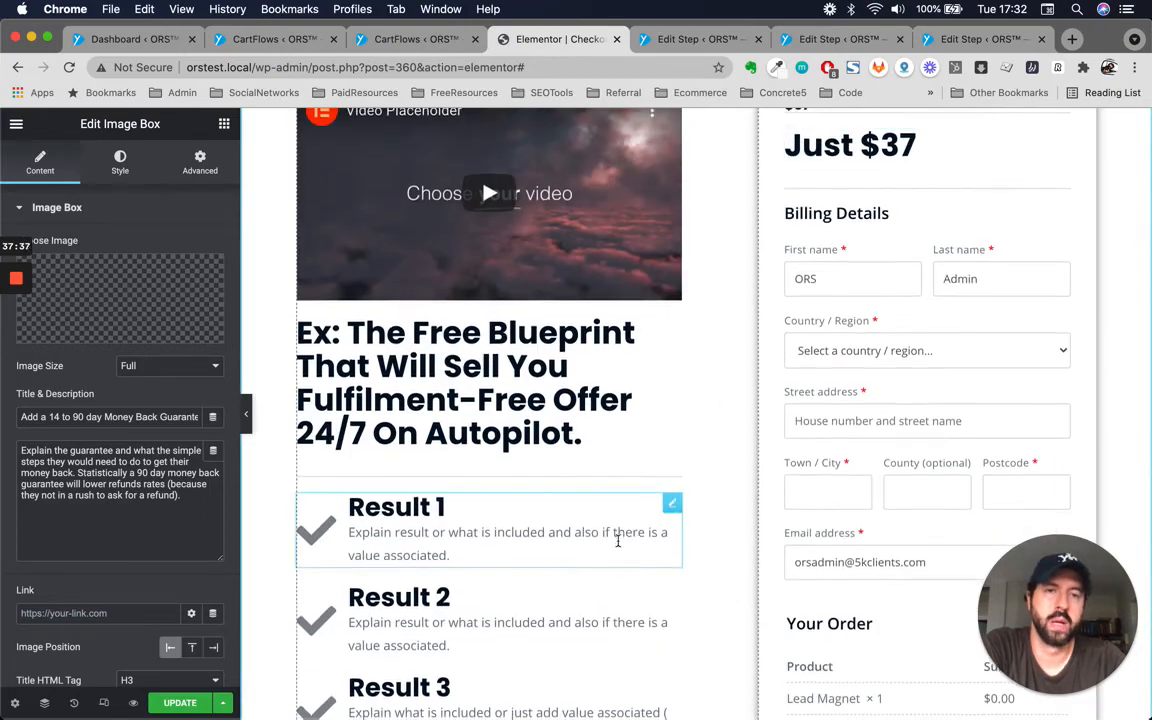
triple_click(659, 301)
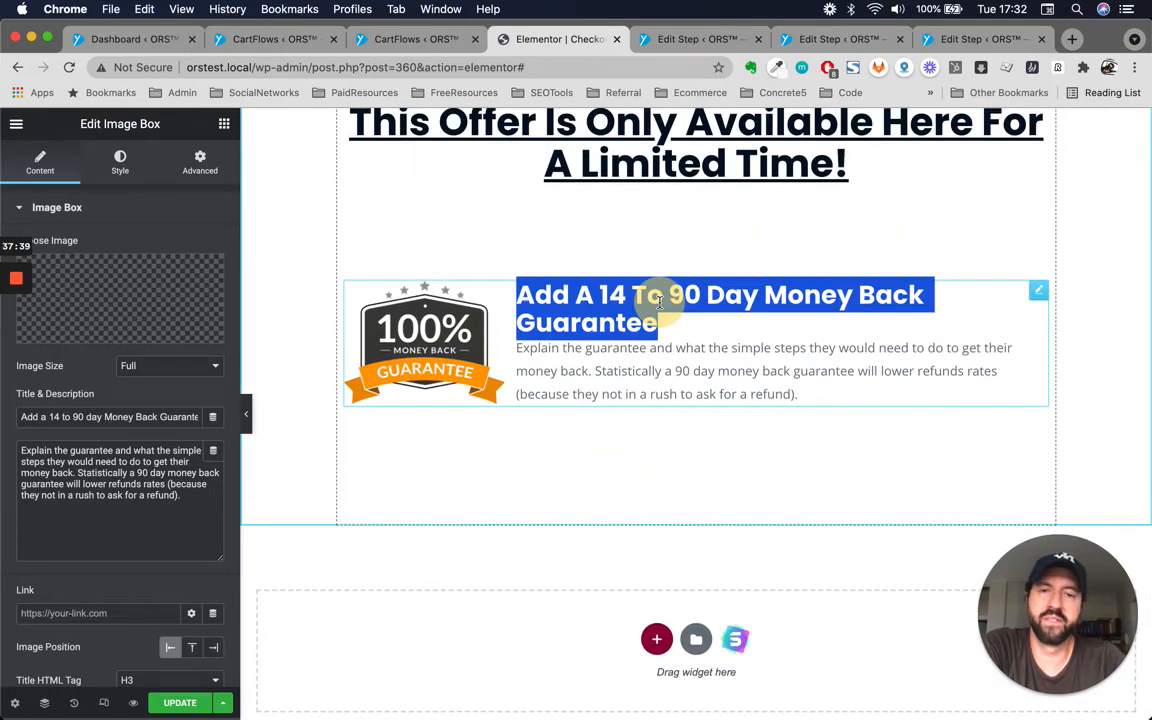
scroll(711, 336, up, 2)
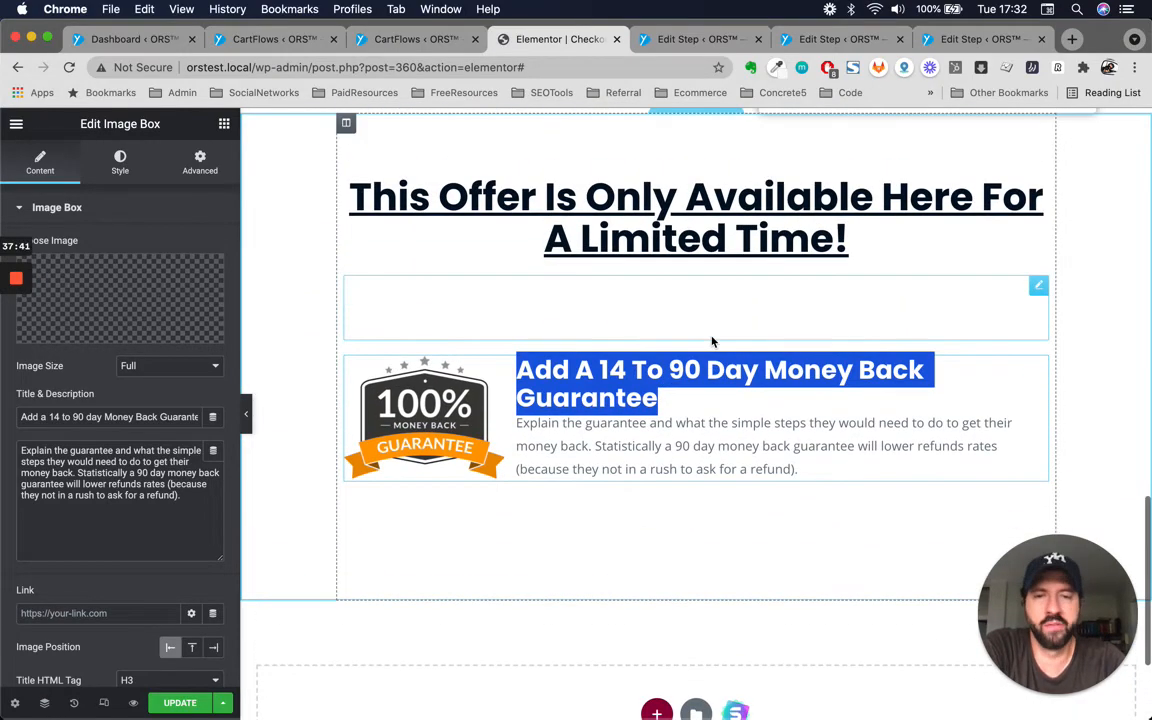
scroll(700, 375, up, 4)
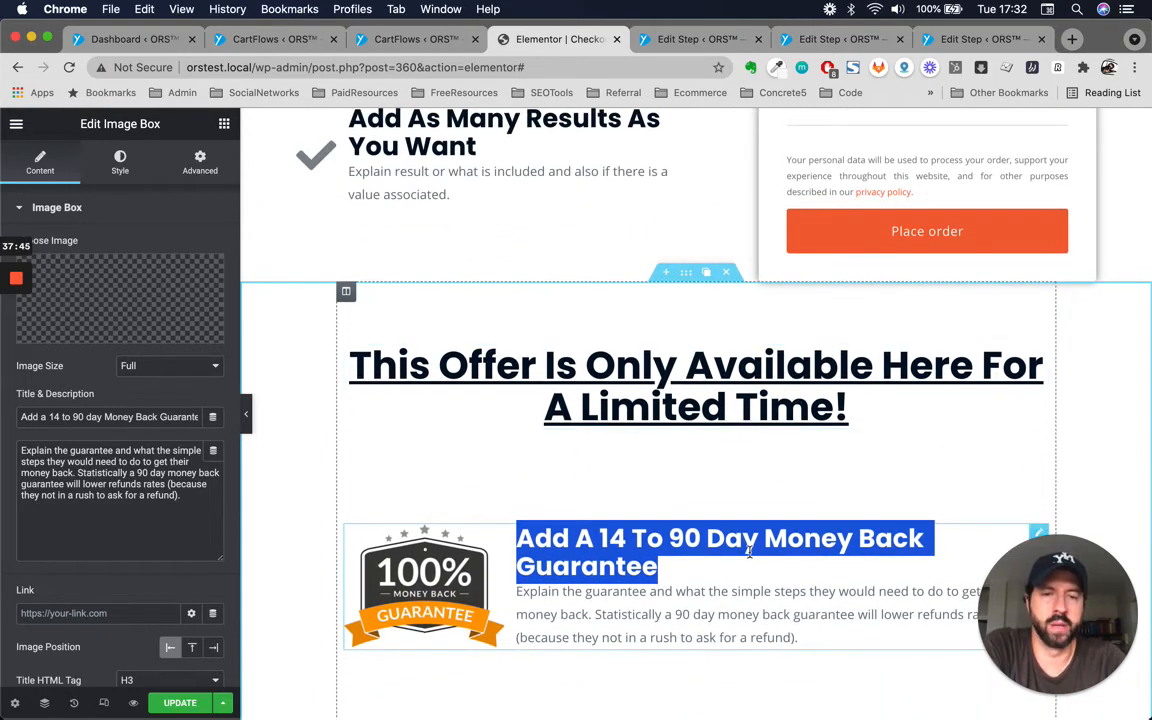
click(820, 548)
scroll(820, 550, up, 5)
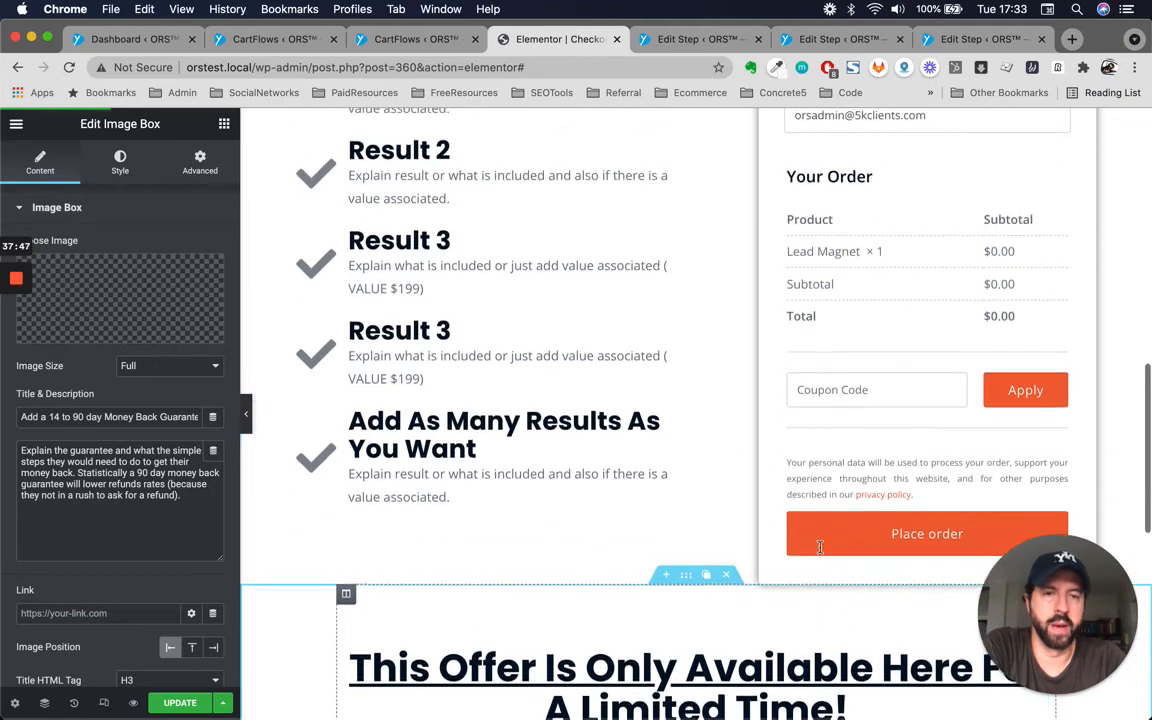
scroll(821, 553, down, 4)
scroll(821, 553, down, 2)
double_click(647, 492)
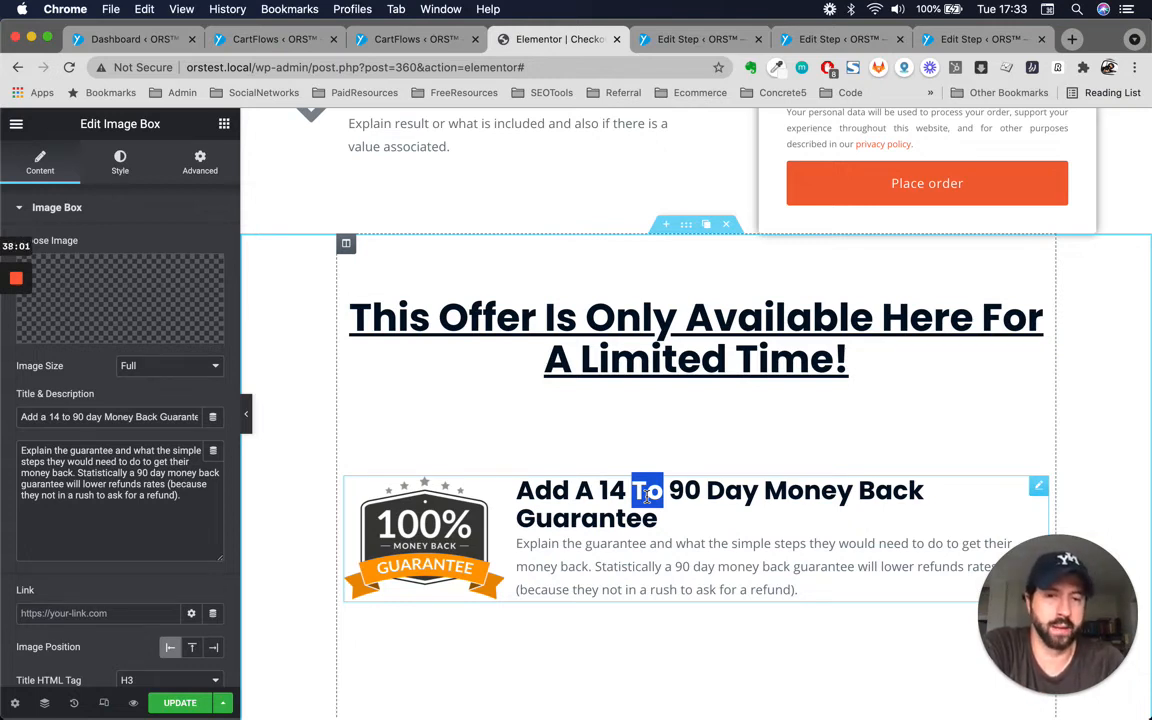
click(713, 516)
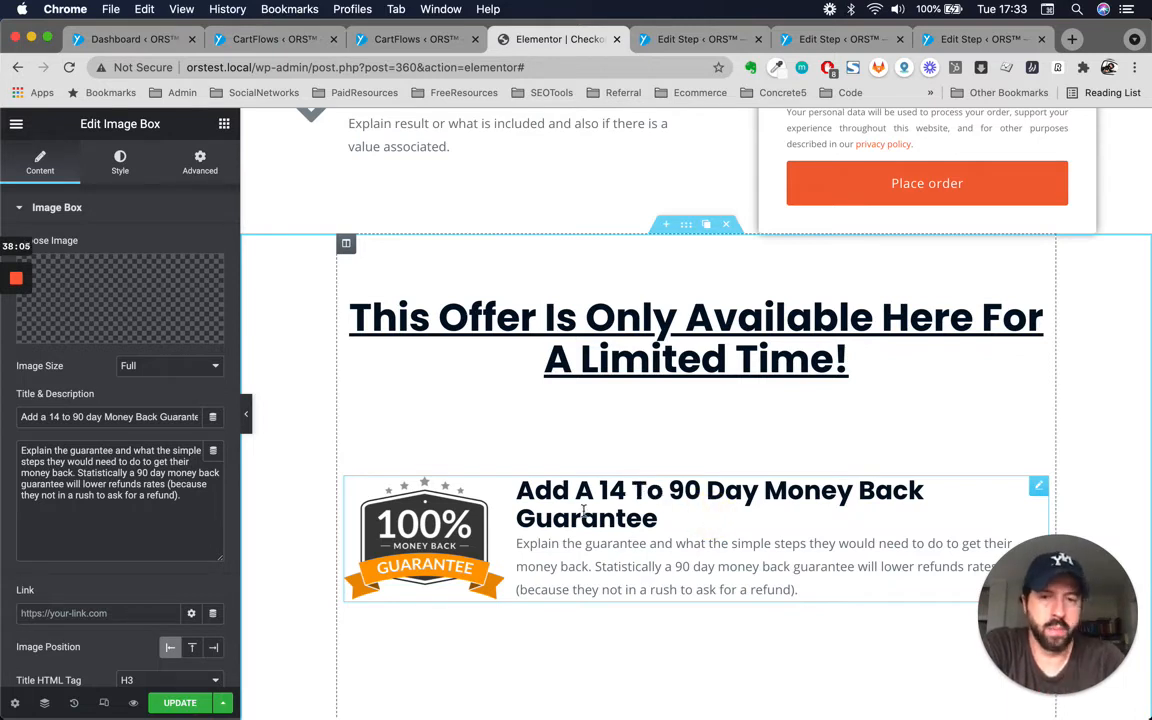
double_click(612, 490)
double_click(619, 515)
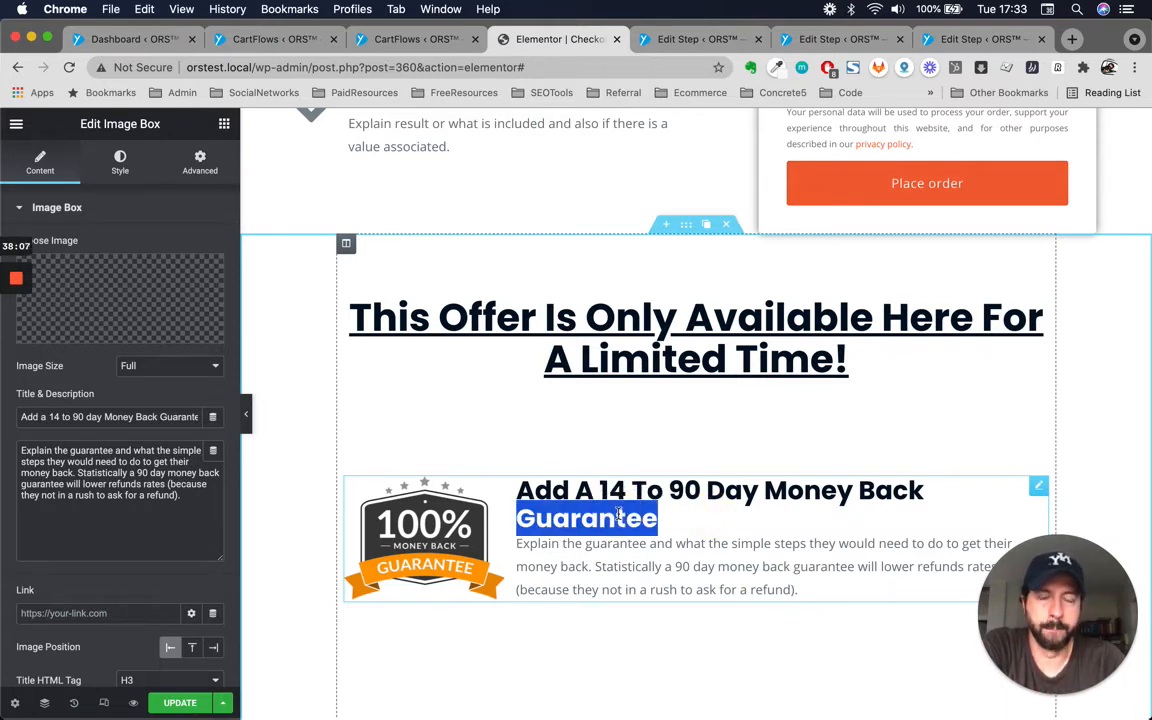
scroll(685, 514, up, 3)
scroll(685, 514, down, 6)
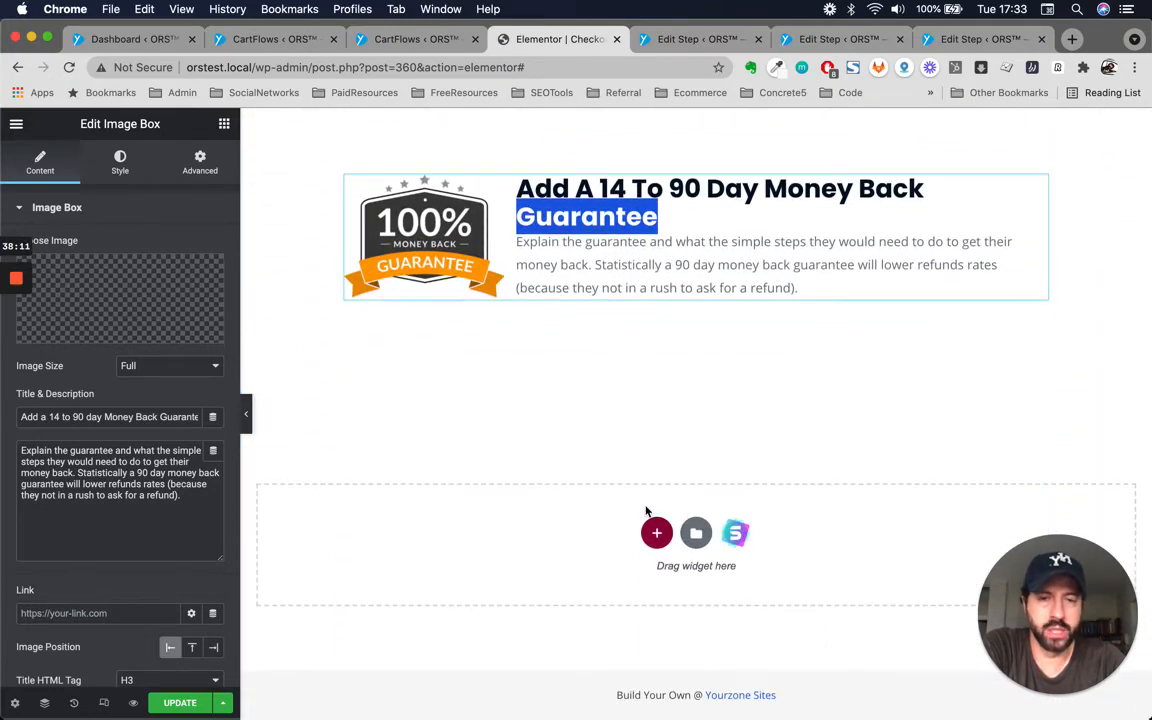
Review the video placeholder, blueprint headline, results list and billing details of the checkout section.
scroll(664, 361, up, 10)
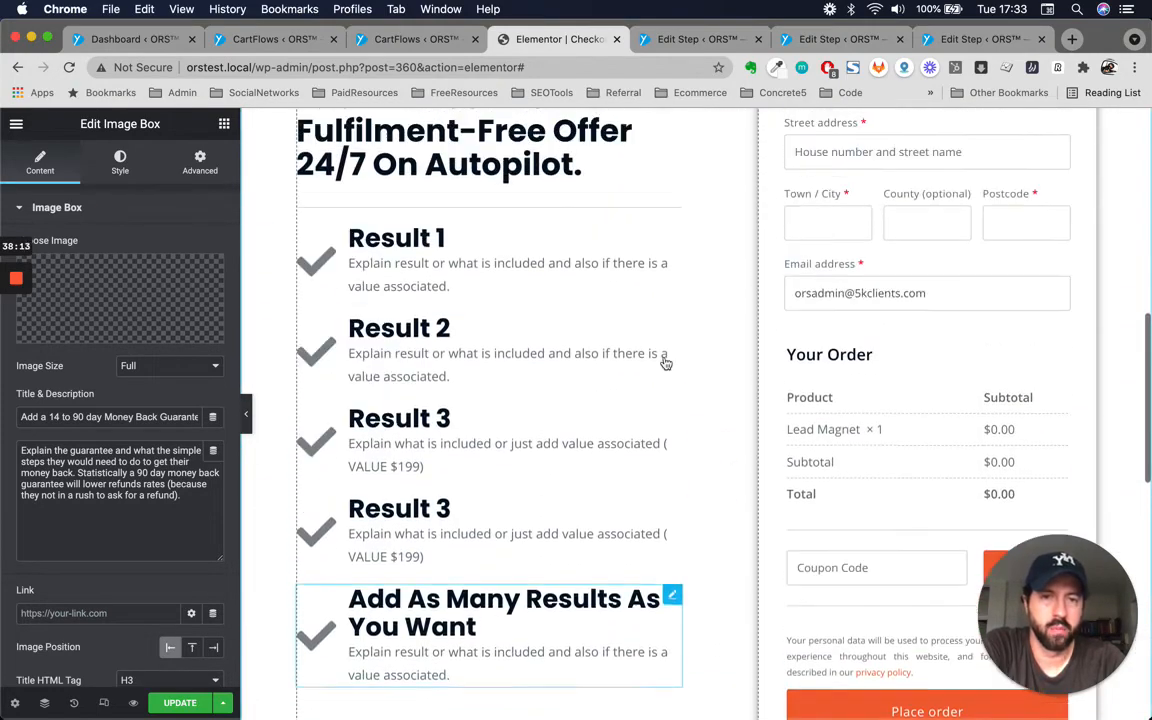
scroll(664, 361, up, 3)
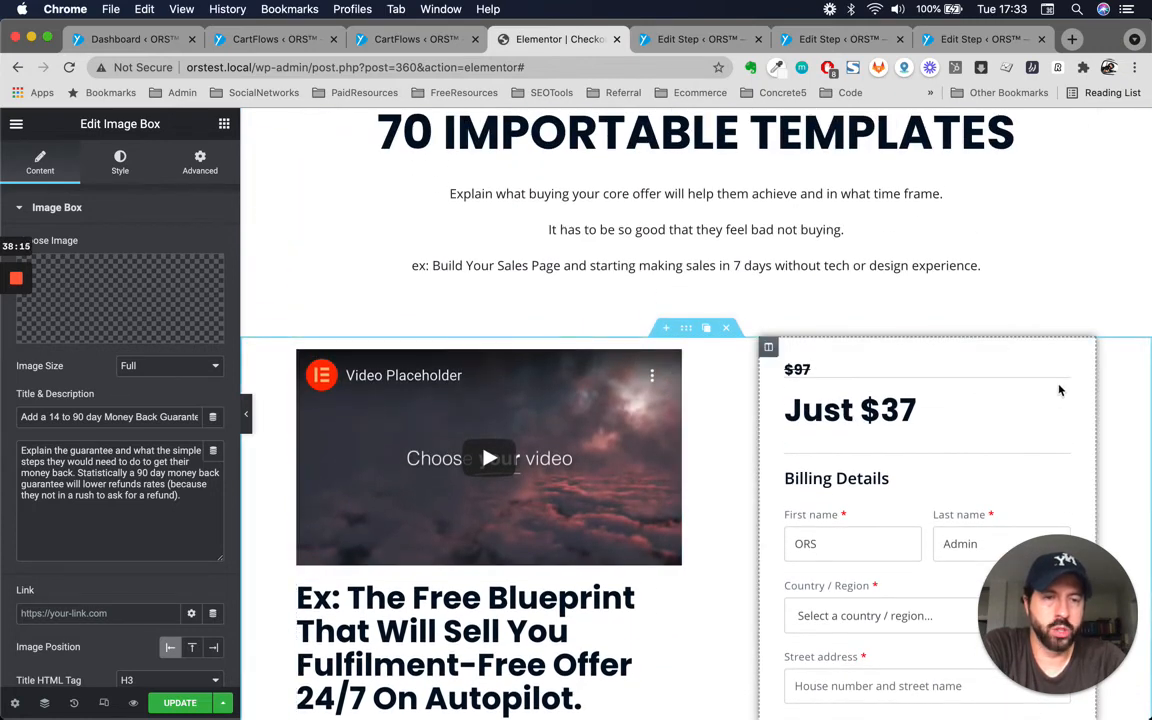
scroll(1057, 391, down, 4)
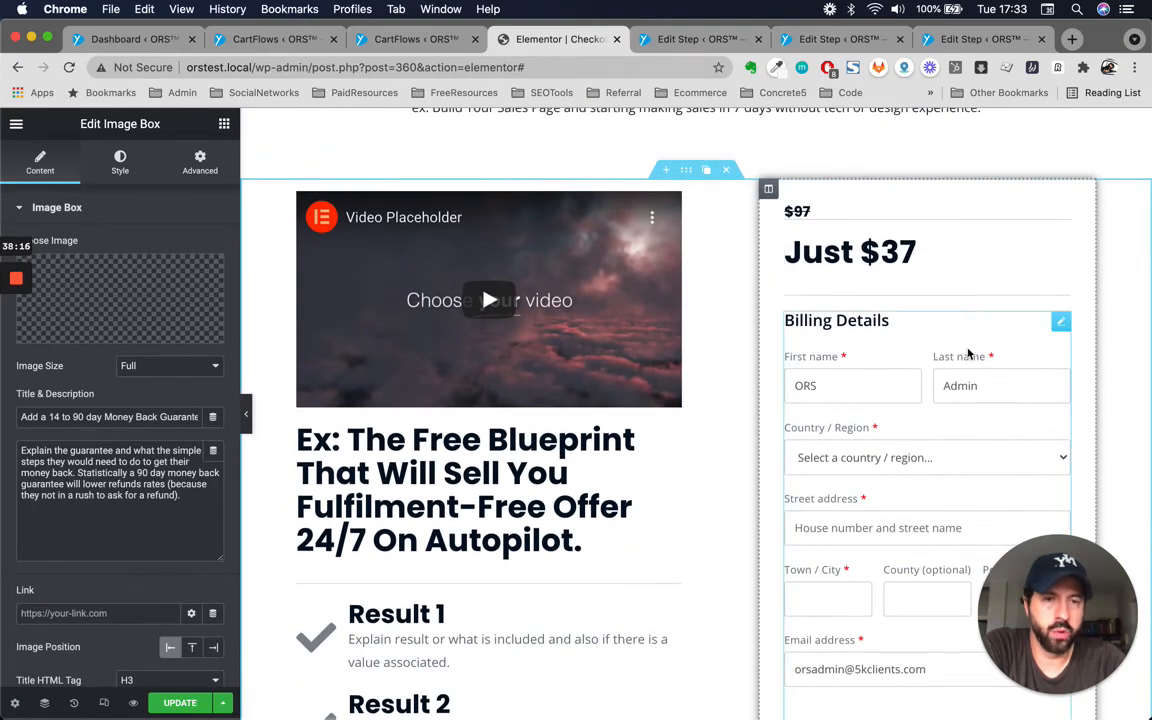
scroll(968, 353, down, 4)
scroll(968, 353, down, 5)
scroll(877, 509, up, 5)
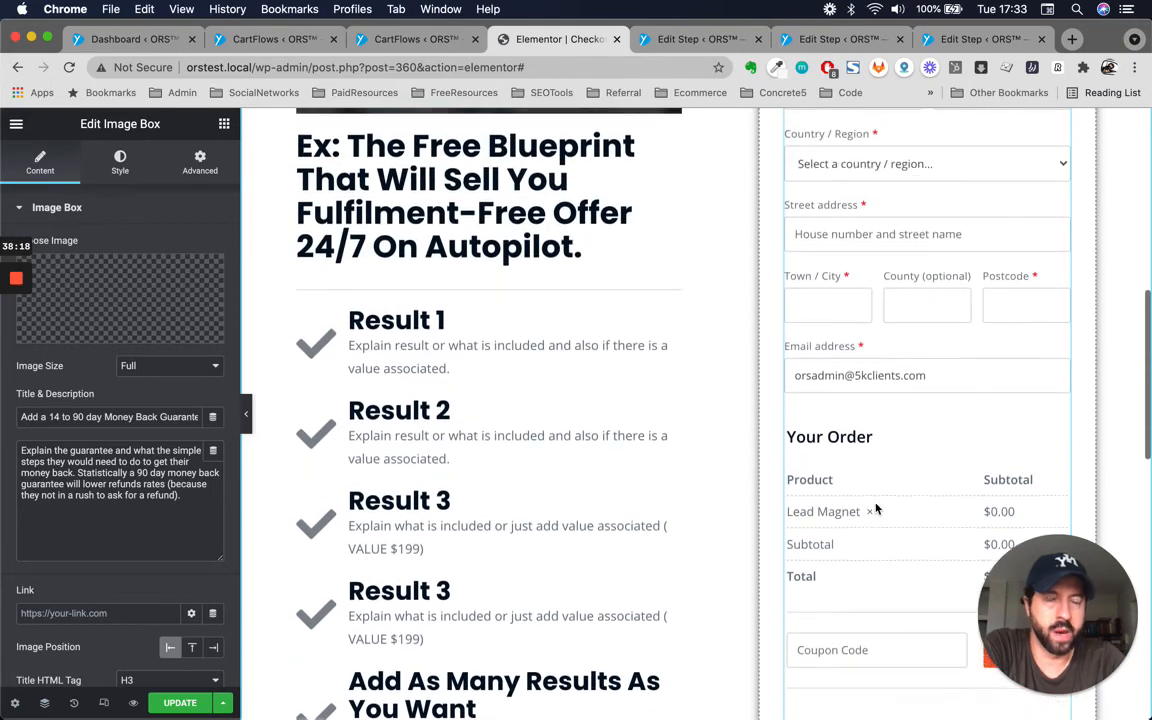
scroll(875, 507, up, 1)
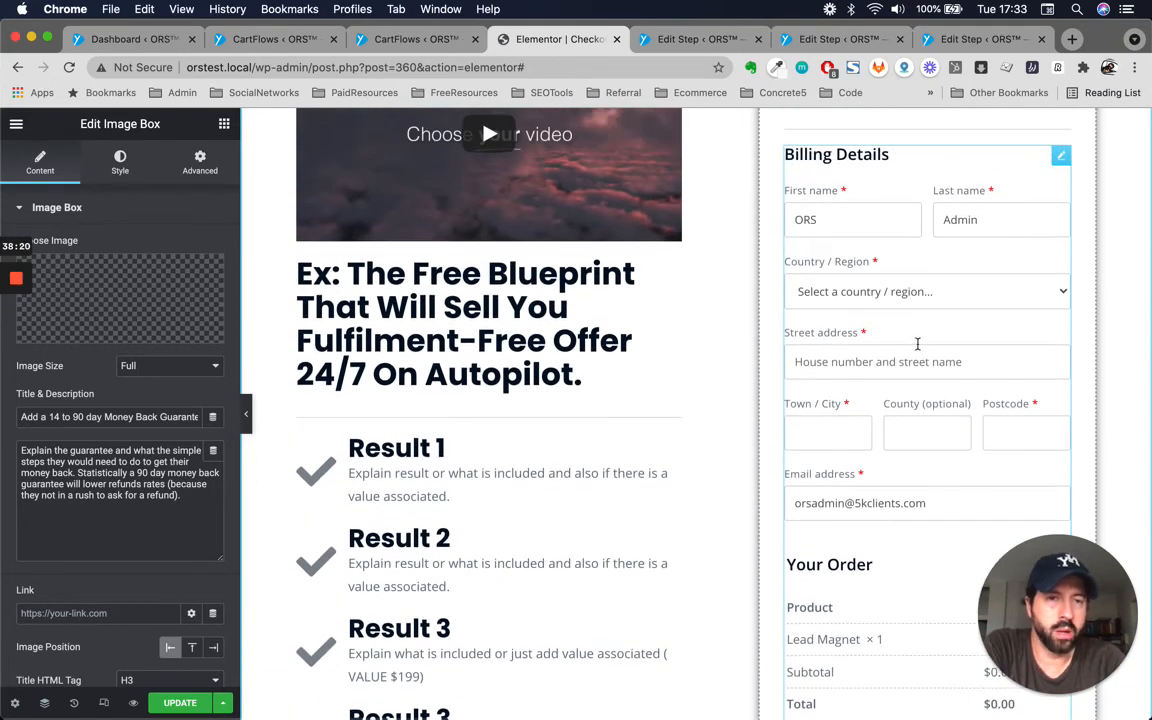
scroll(891, 515, down, 1)
scroll(891, 516, up, 1)
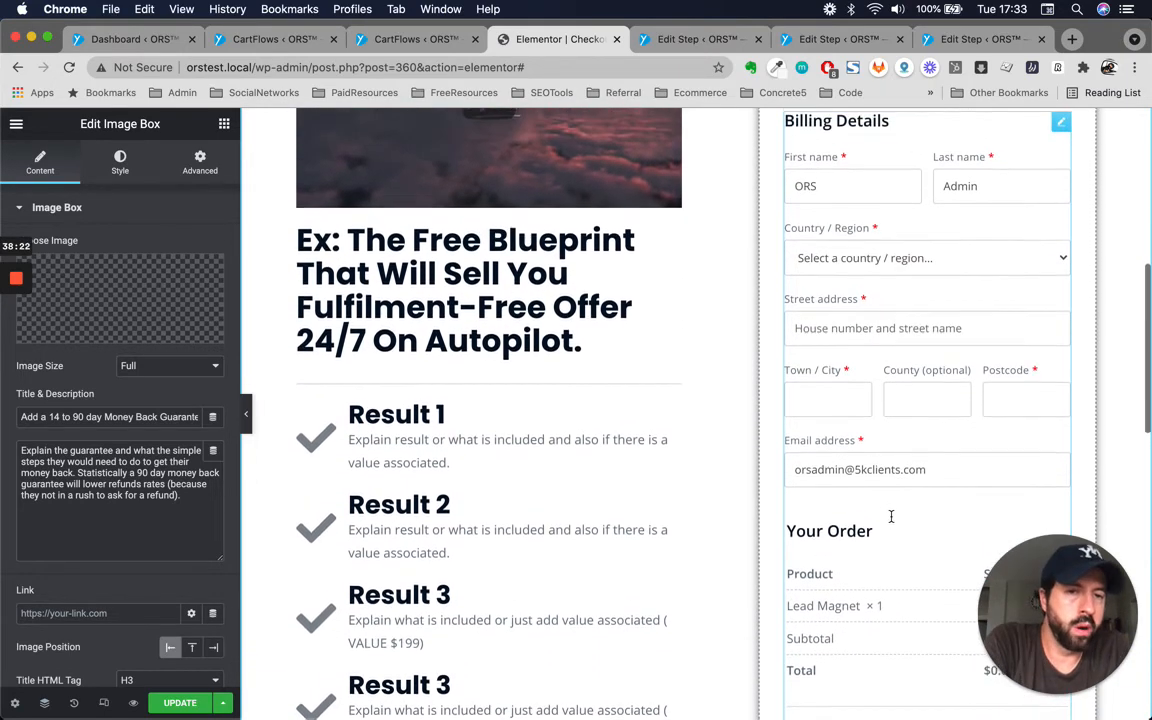
scroll(891, 516, up, 1)
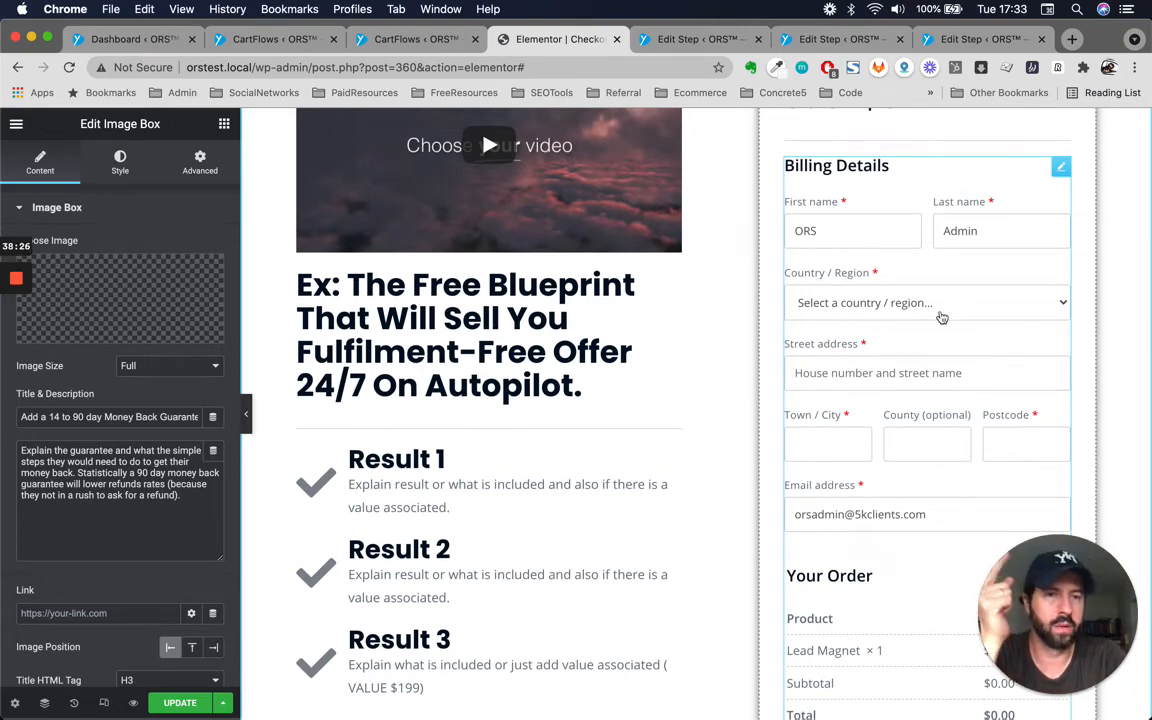
Preview the checkout page changes and scroll through its billing details, order summary and payment options.
click(137, 704)
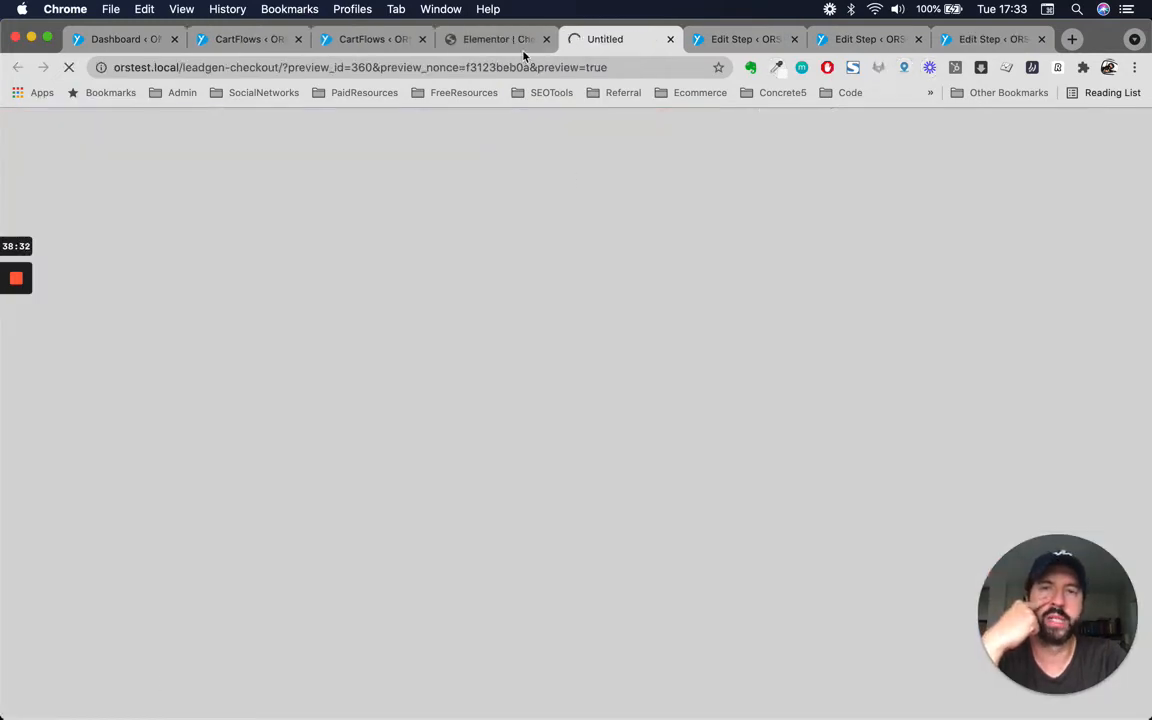
scroll(560, 432, down, 5)
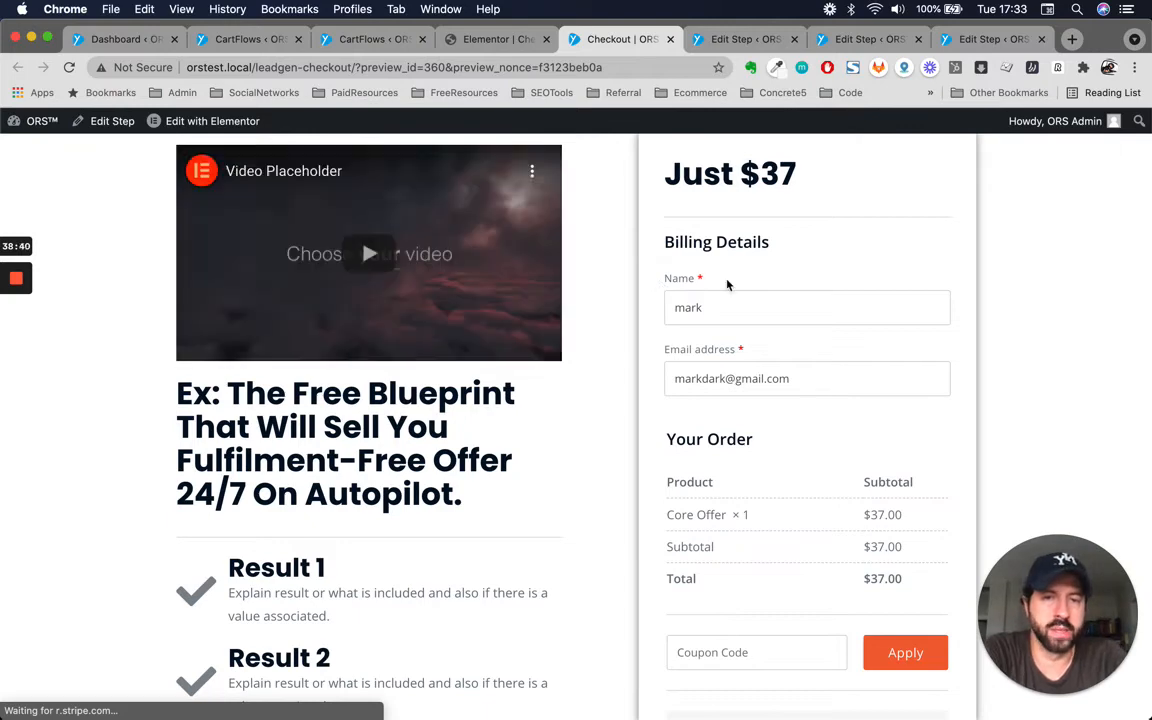
scroll(776, 360, down, 1)
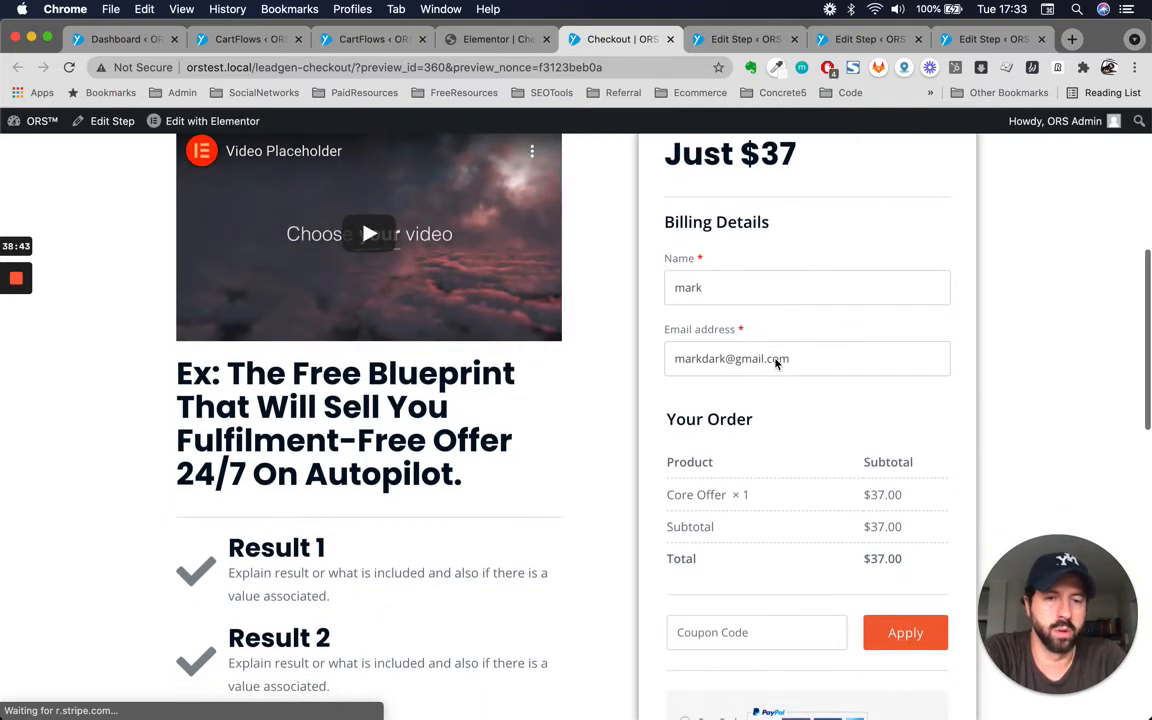
scroll(774, 357, down, 3)
scroll(720, 290, up, 5)
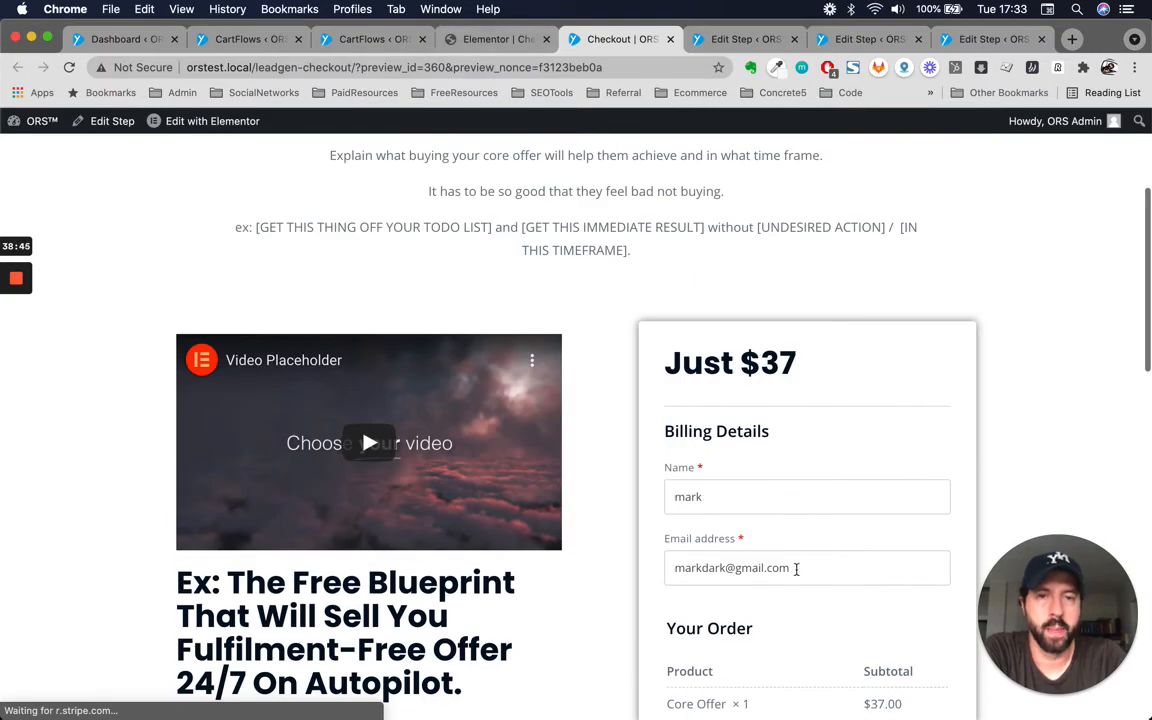
scroll(796, 568, down, 3)
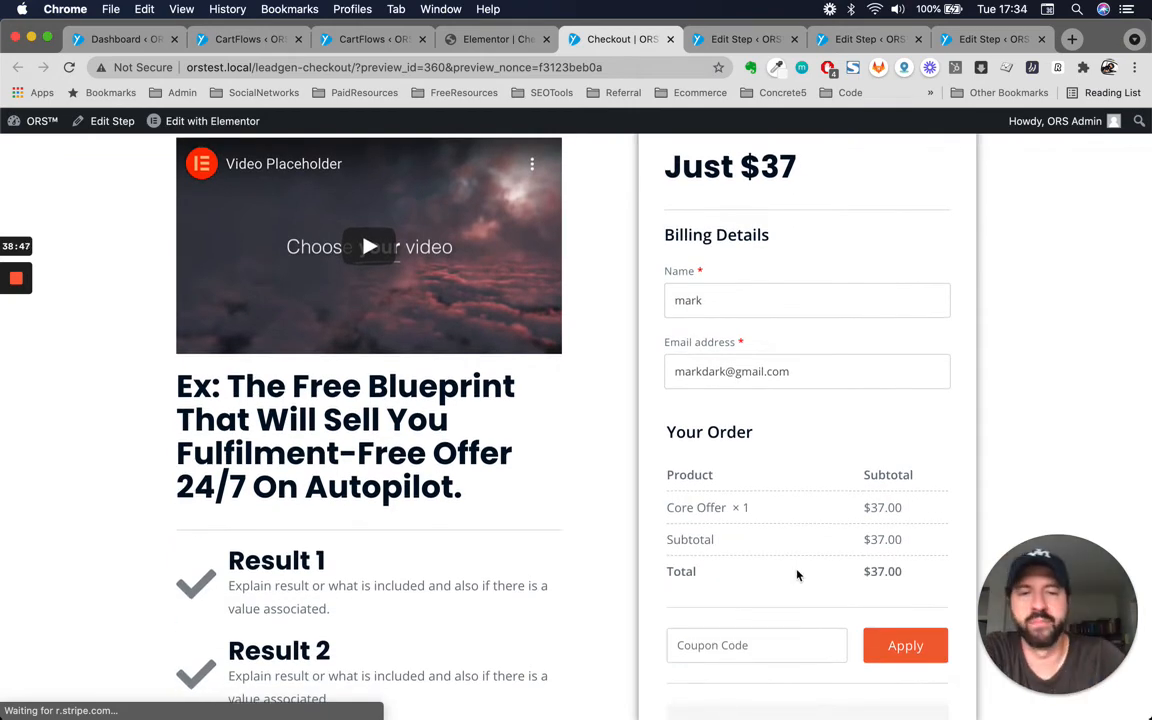
scroll(771, 478, down, 2)
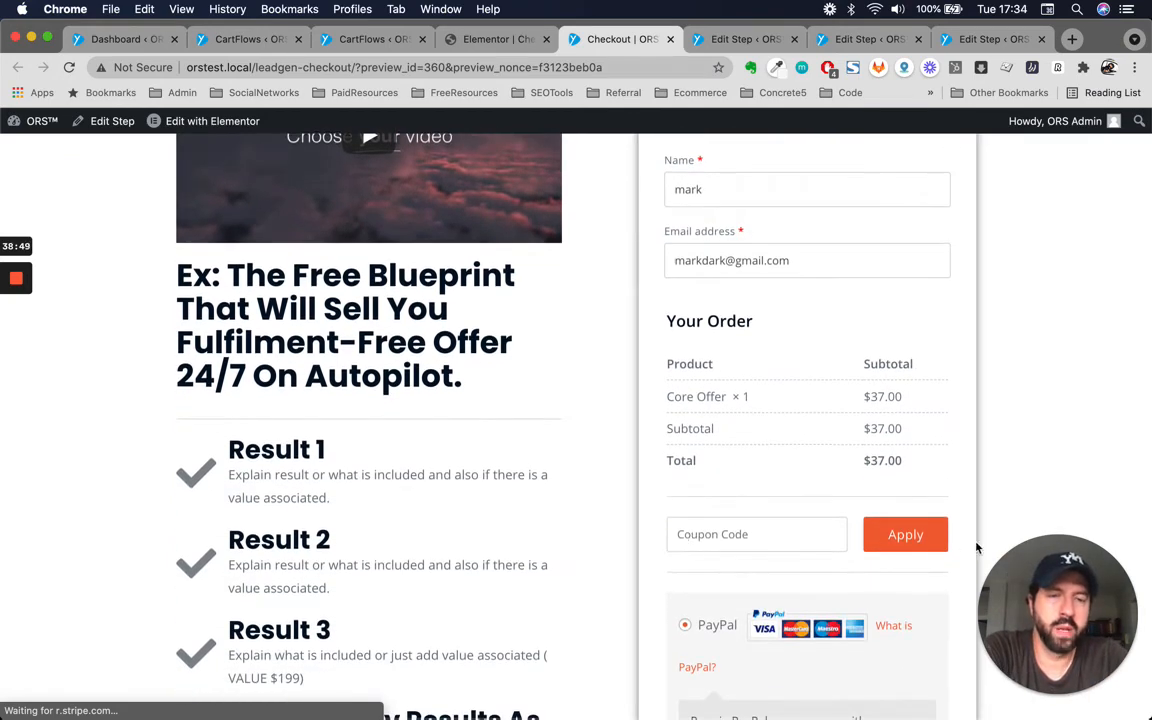
scroll(725, 532, down, 2)
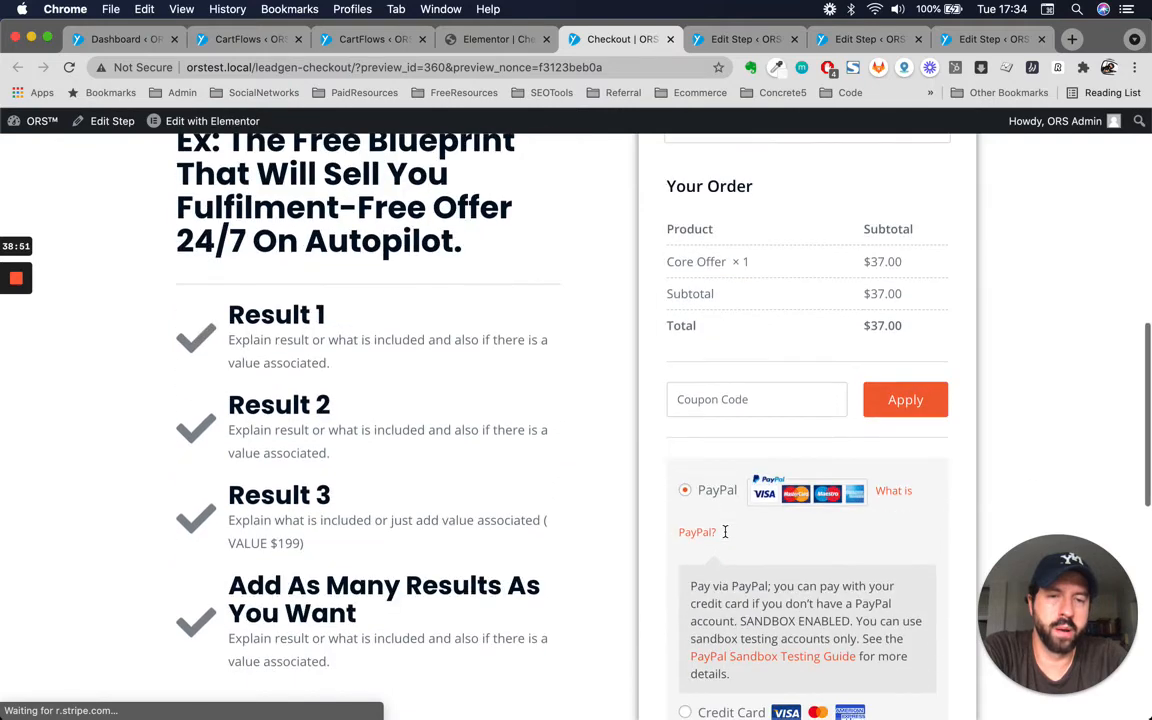
scroll(726, 535, down, 3)
scroll(727, 537, up, 3)
scroll(726, 537, up, 3)
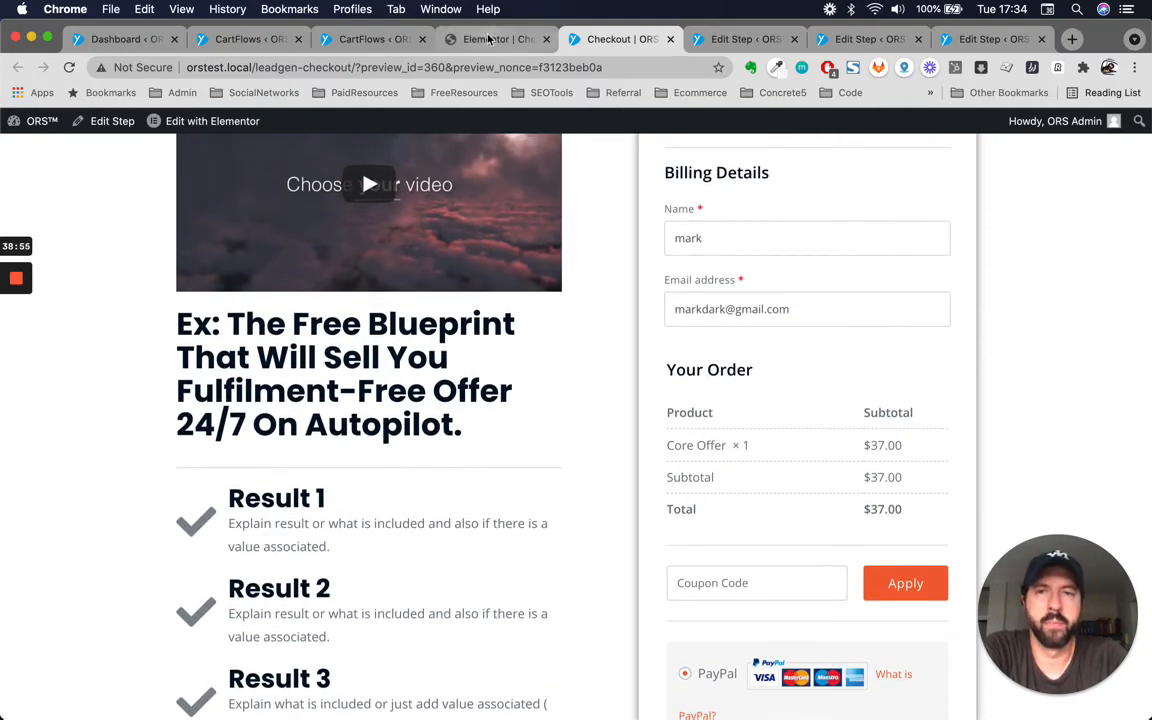
Inspect the order summary amounts and the coupon code field on the previewed checkout page.
click(751, 582)
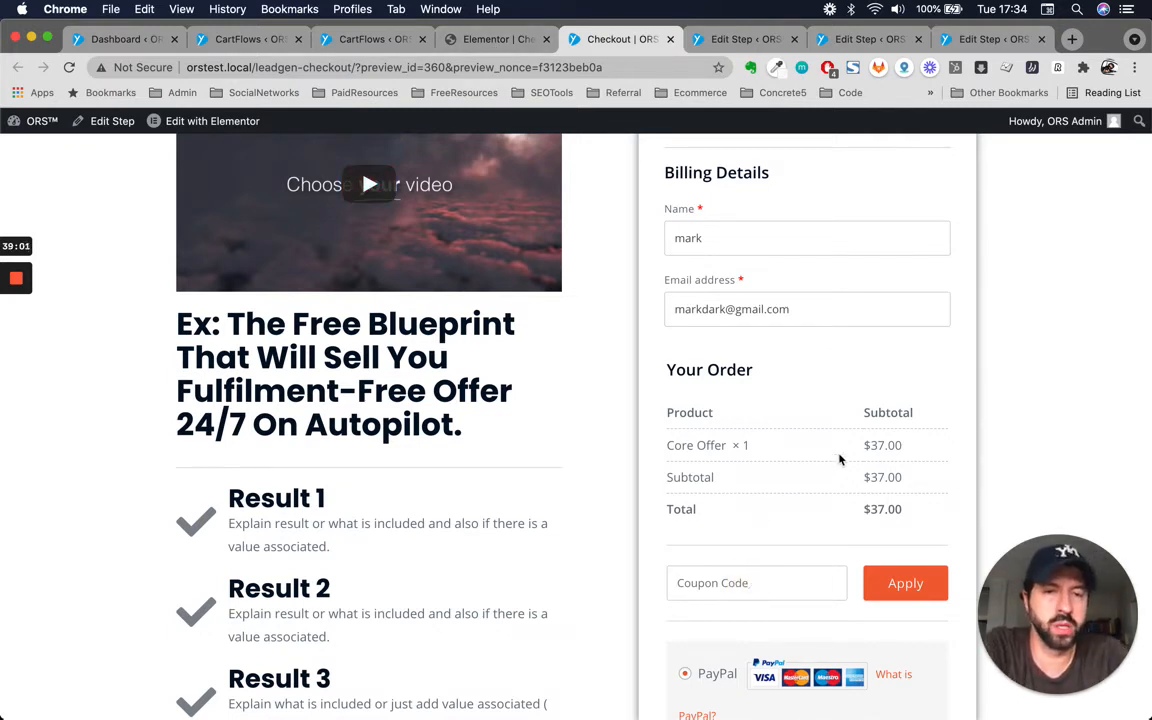
click(864, 448)
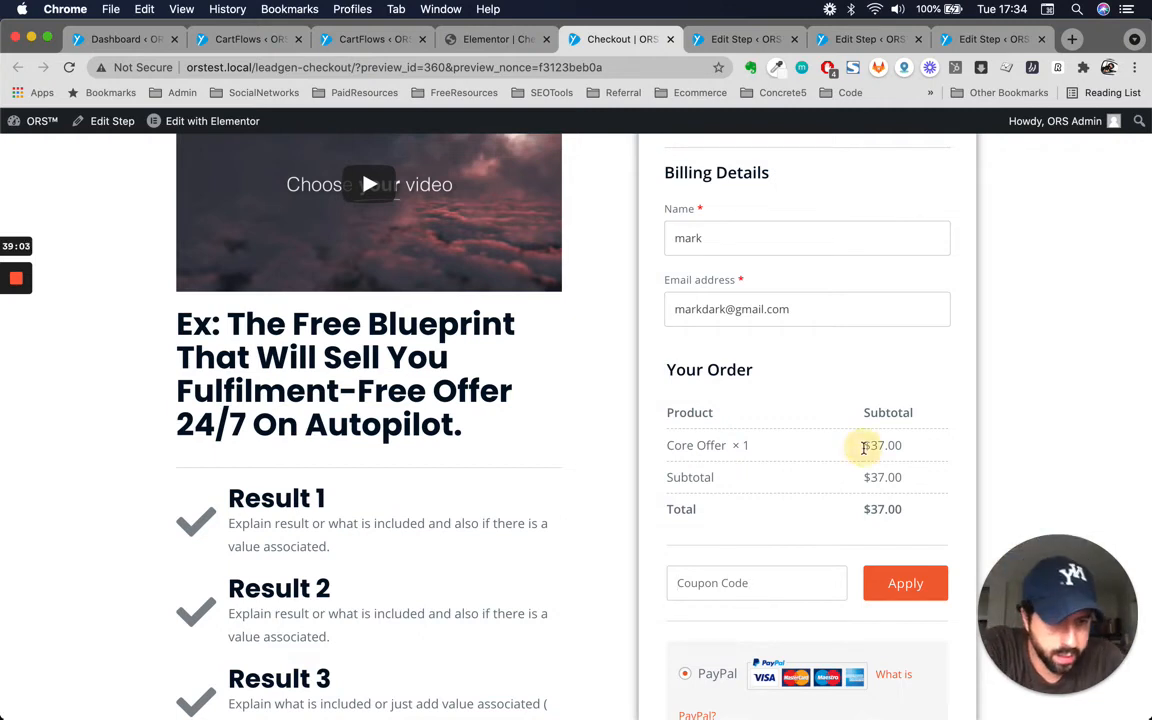
drag(864, 448, 951, 527)
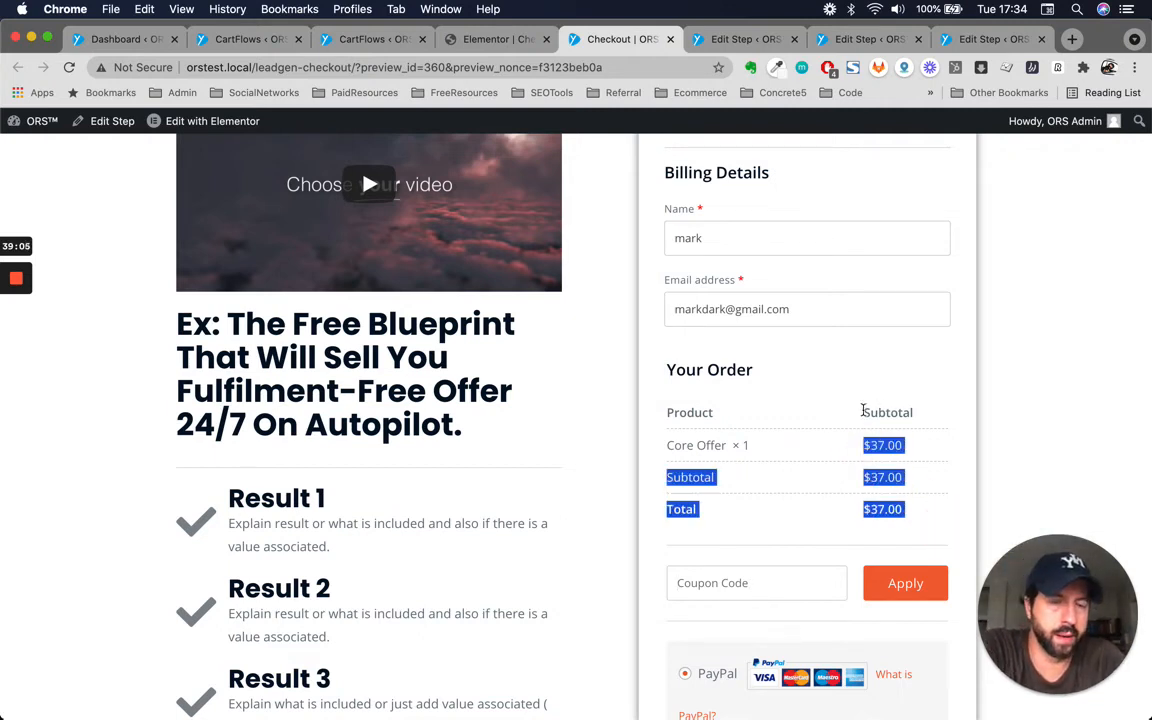
click(732, 572)
scroll(559, 617, down, 1)
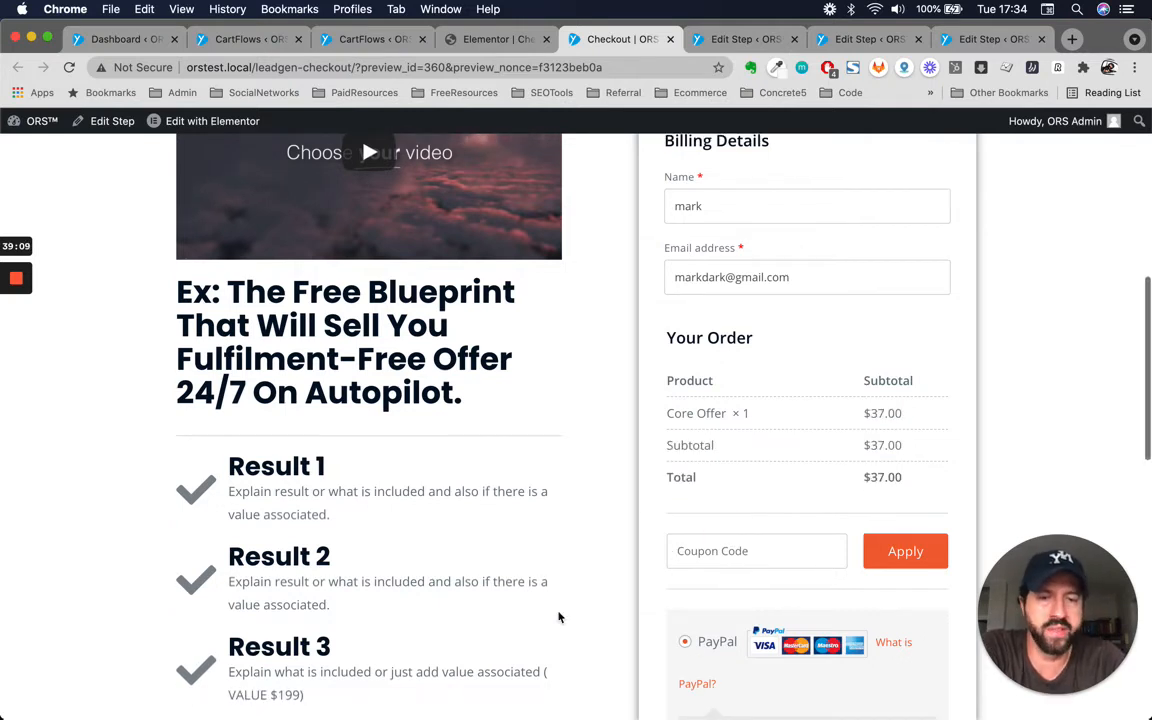
scroll(559, 617, down, 1)
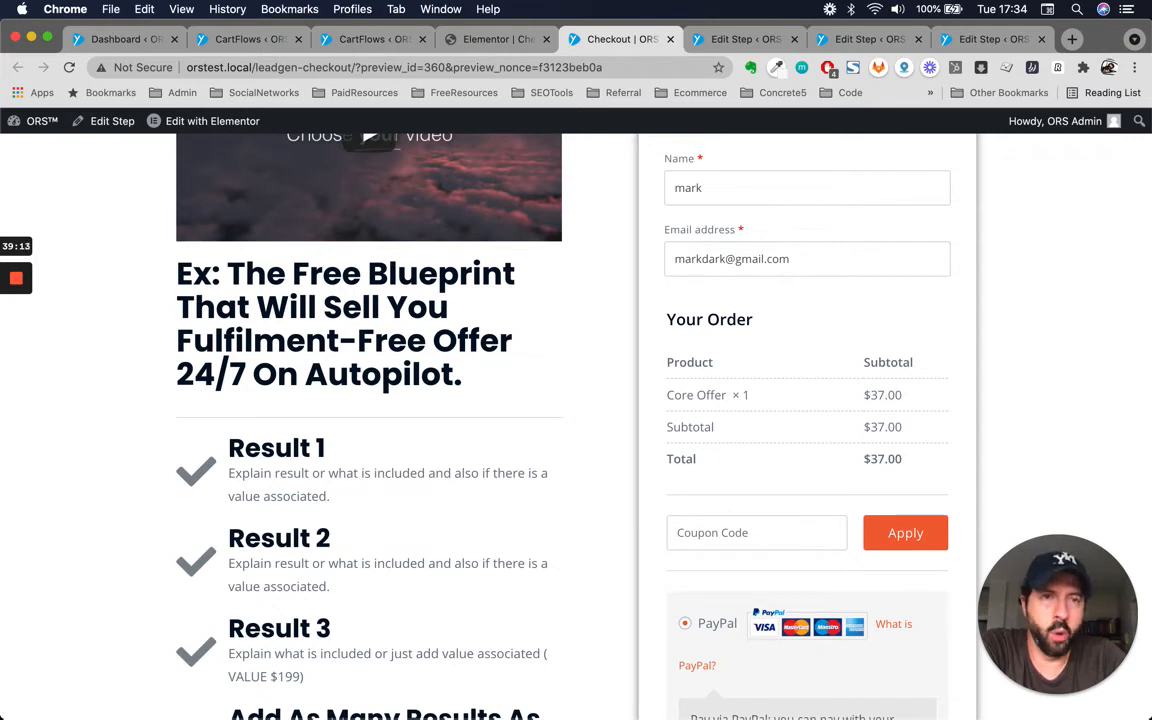
click(734, 527)
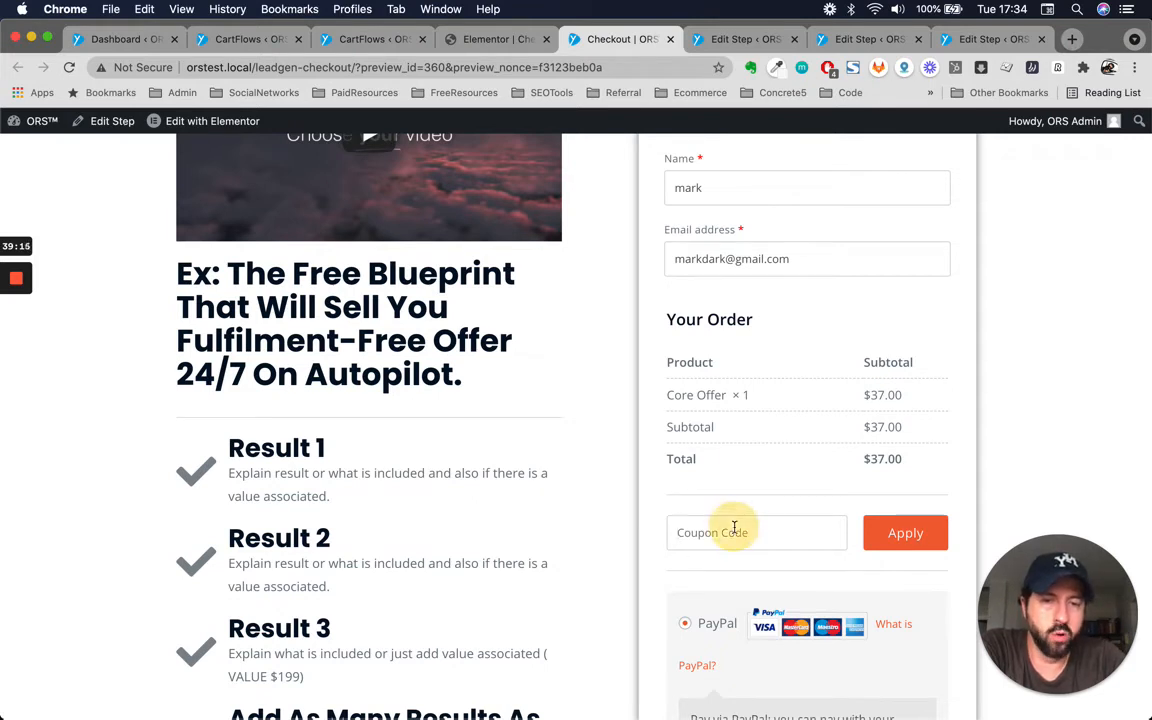
scroll(614, 442, down, 1)
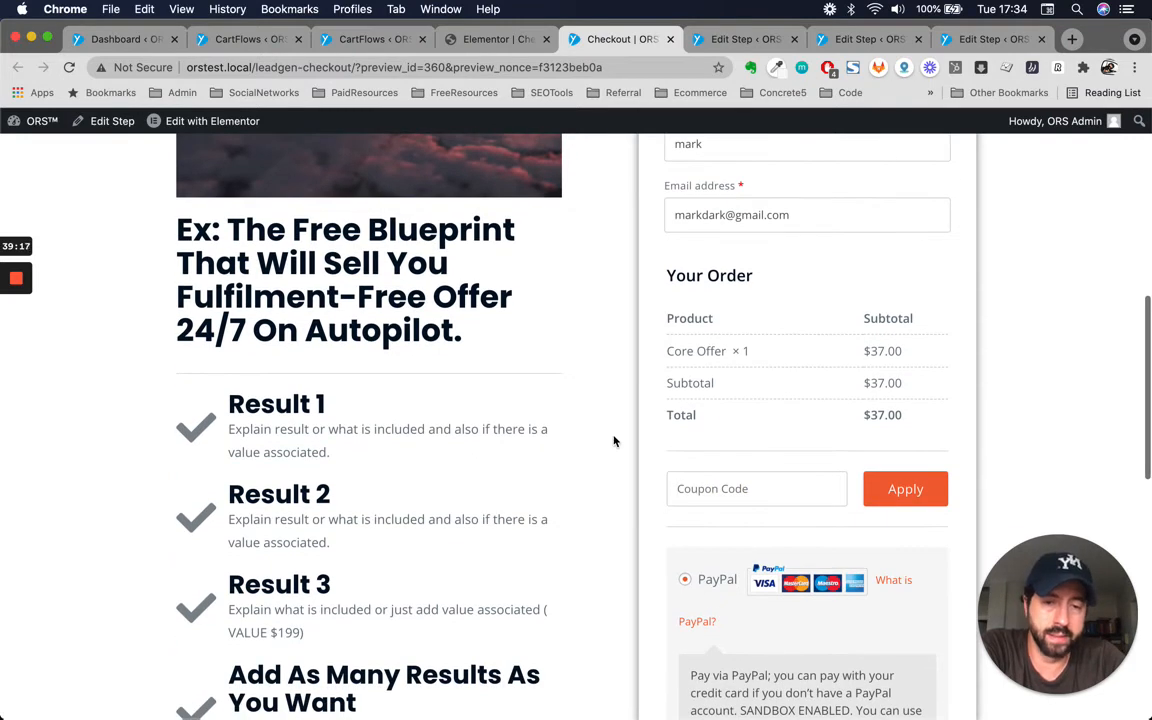
Review the blueprint headline, results list and billing form side by side on the previewed checkout page.
scroll(614, 442, down, 3)
scroll(614, 442, up, 5)
scroll(614, 442, up, 2)
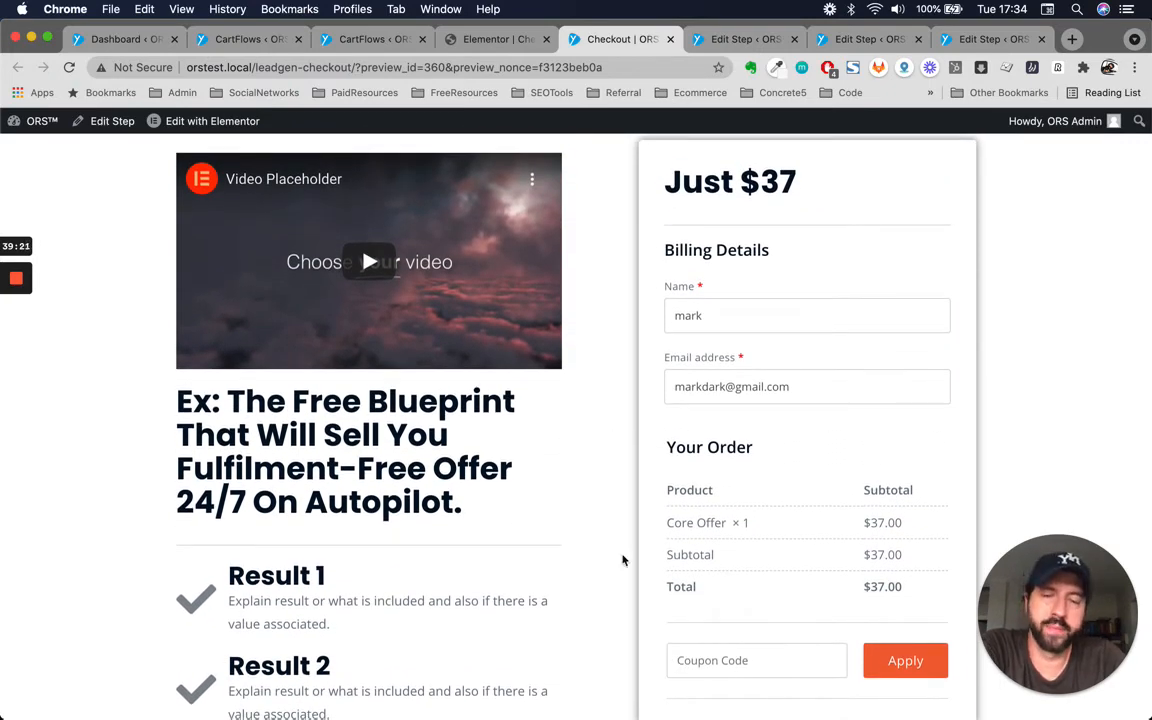
scroll(622, 560, down, 2)
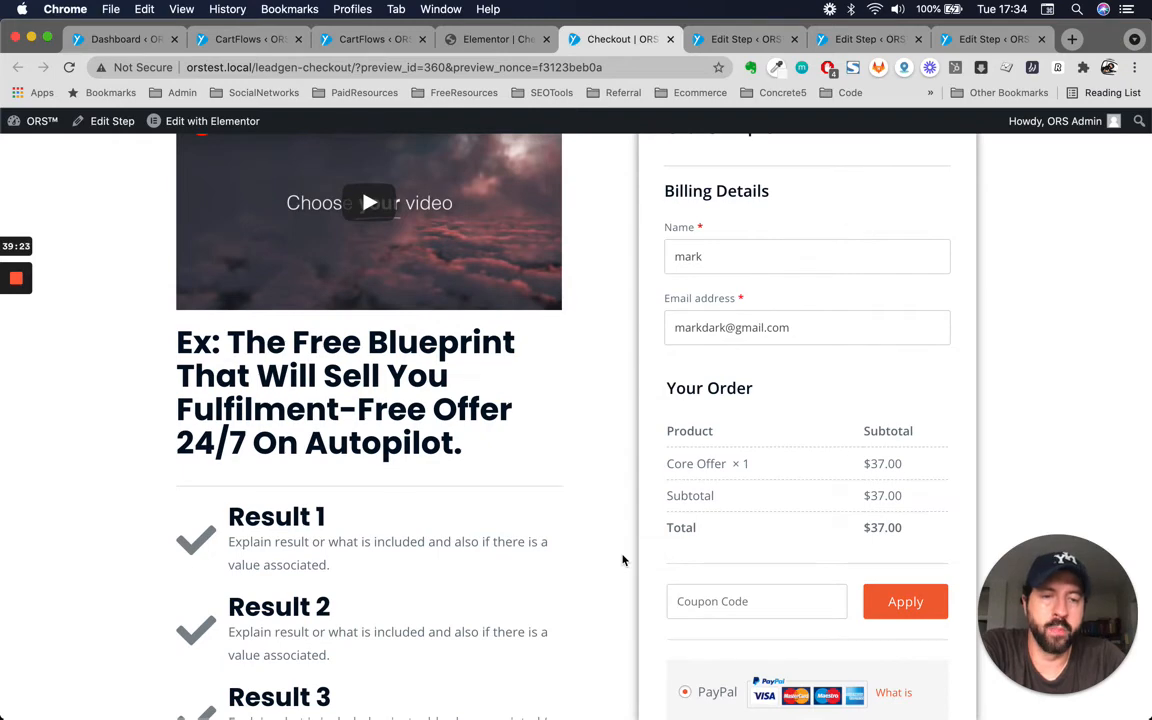
scroll(489, 512, up, 5)
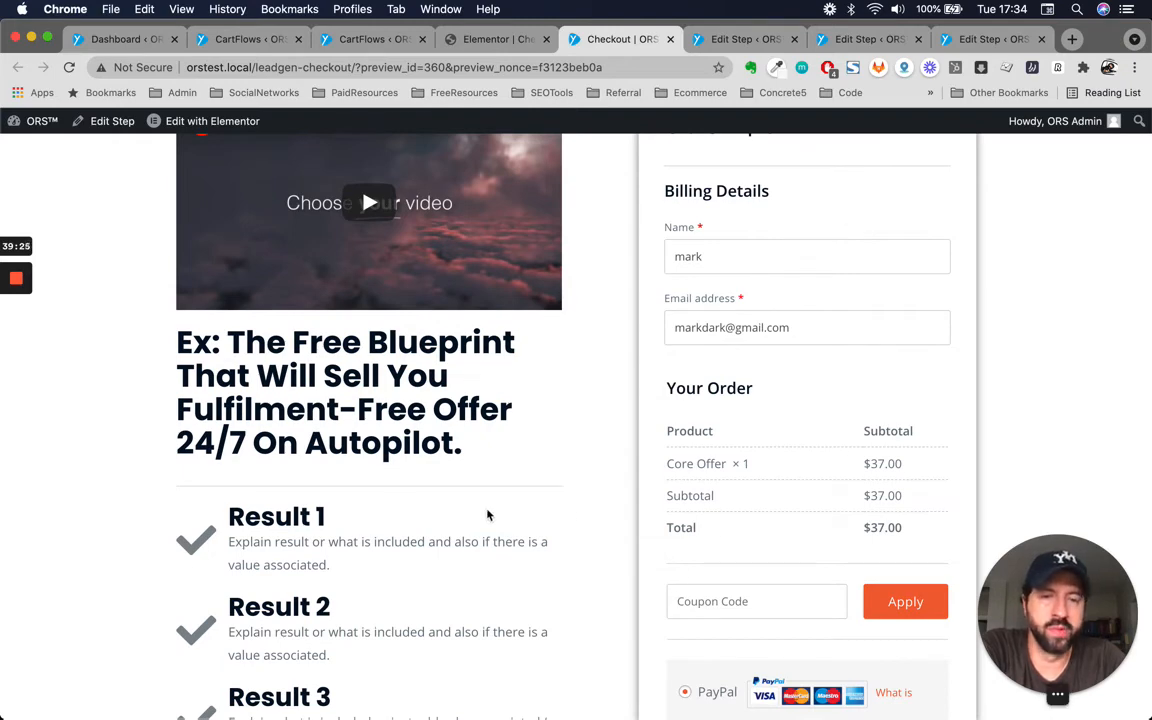
scroll(584, 537, down, 10)
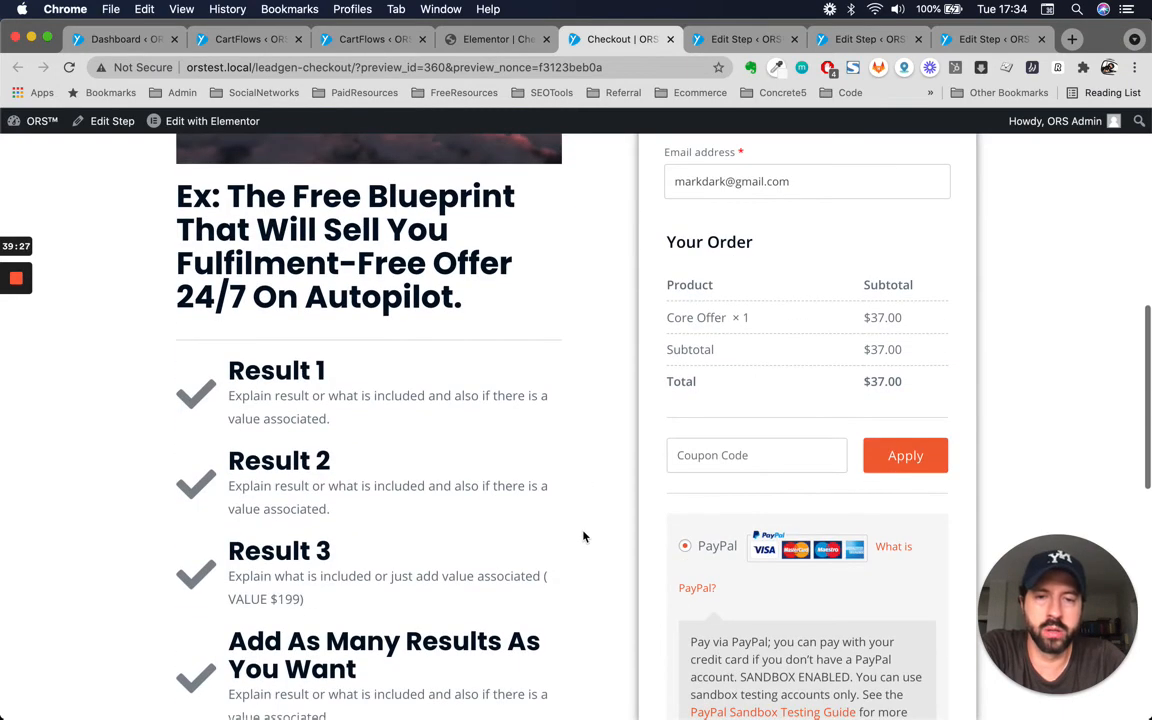
scroll(586, 535, up, 8)
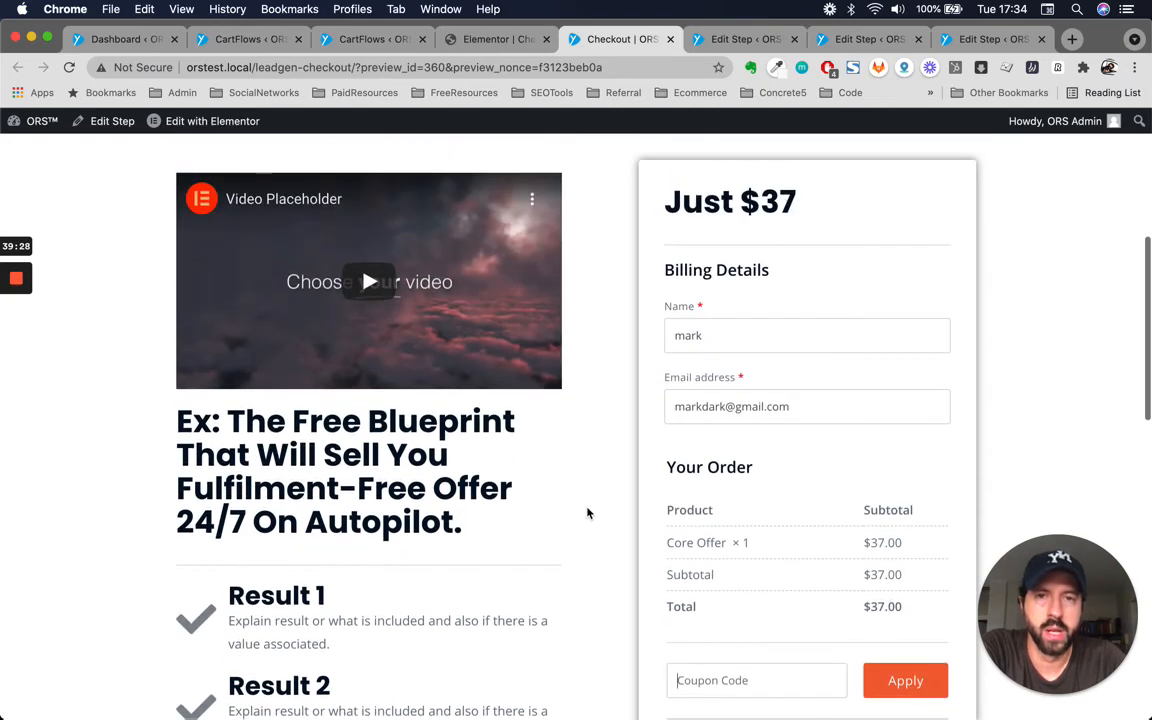
Return to the Elementor editor, select the checkout form widget and open its layout choices.
click(500, 40)
scroll(837, 443, down, 2)
scroll(837, 443, down, 8)
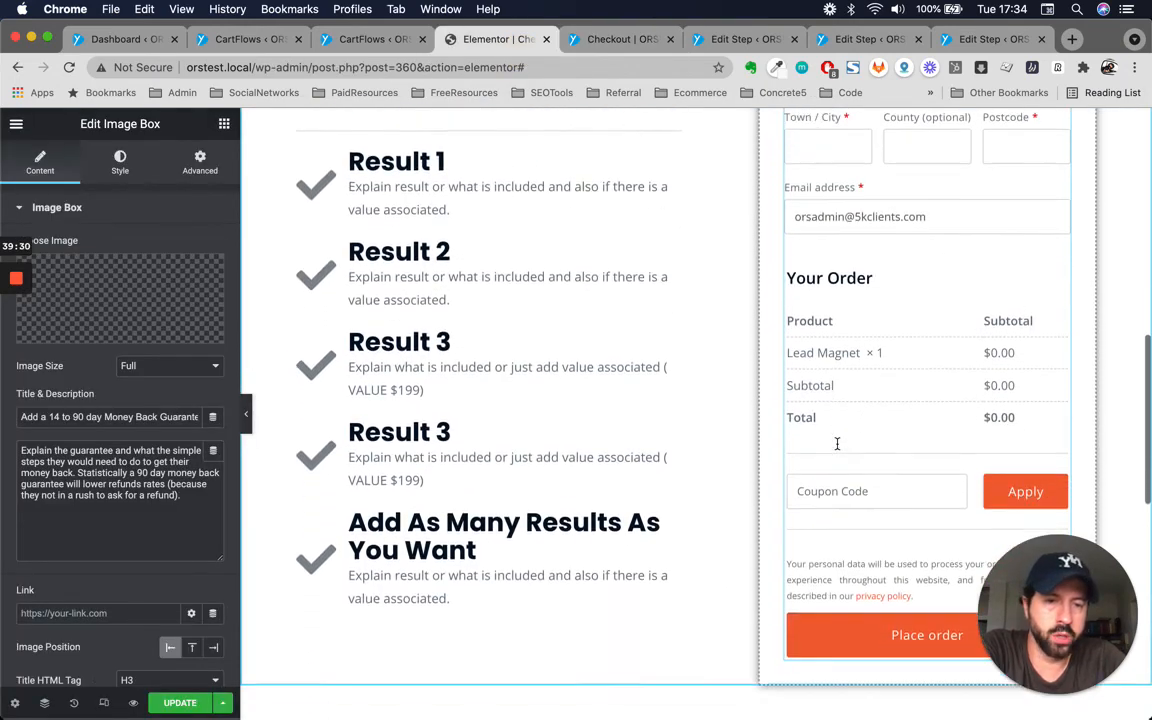
scroll(946, 309, up, 6)
scroll(946, 309, up, 2)
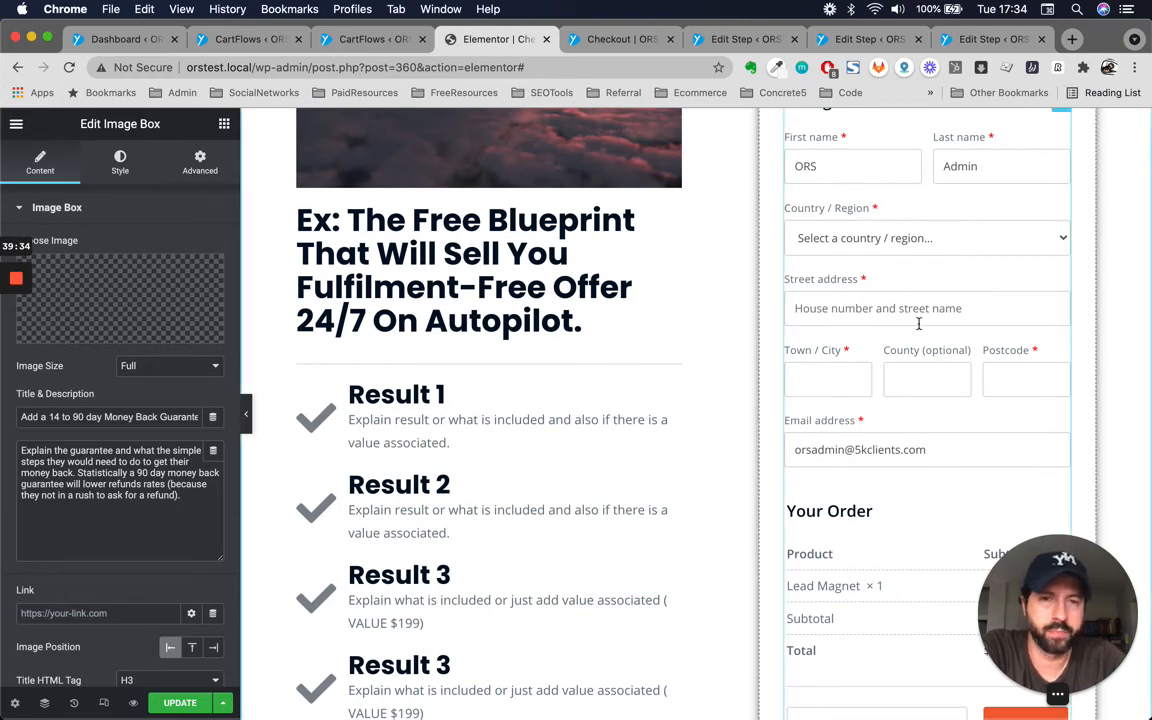
scroll(848, 324, up, 5)
click(1062, 260)
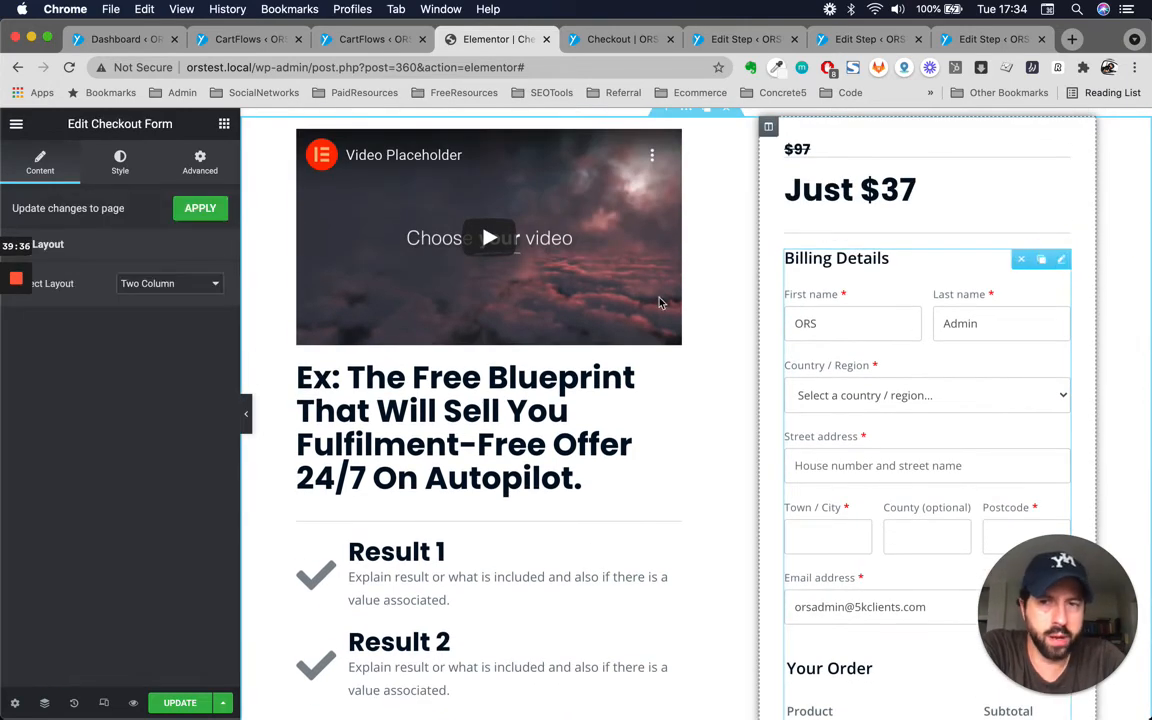
click(165, 284)
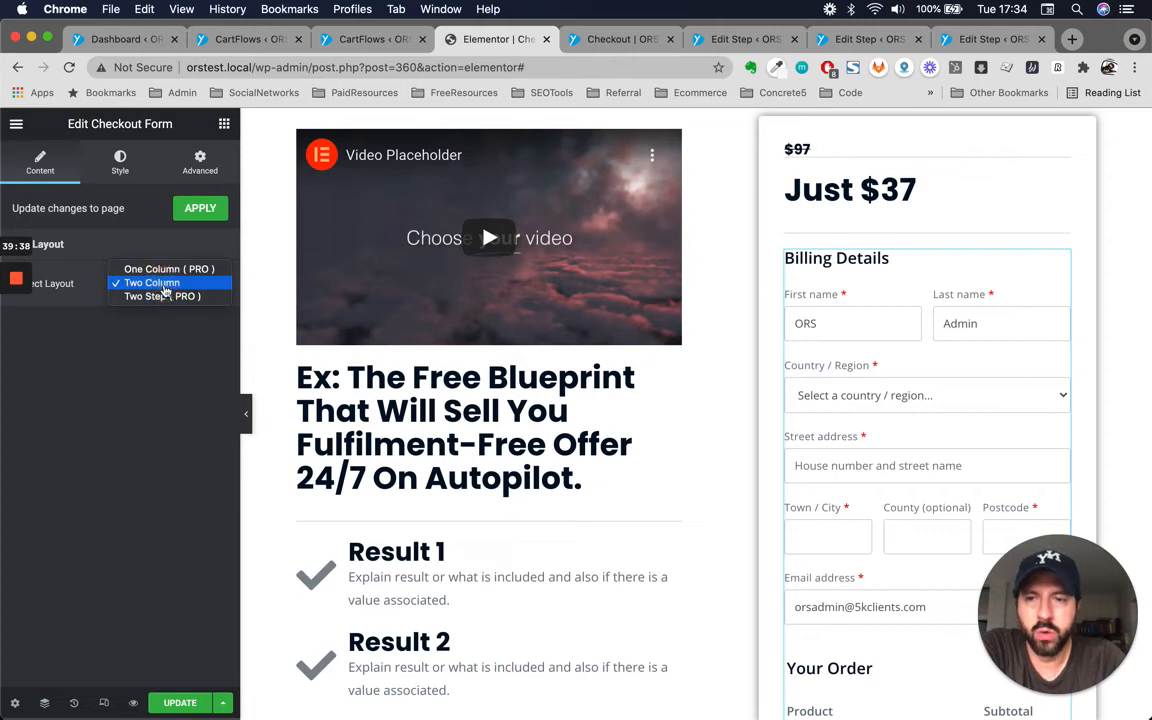
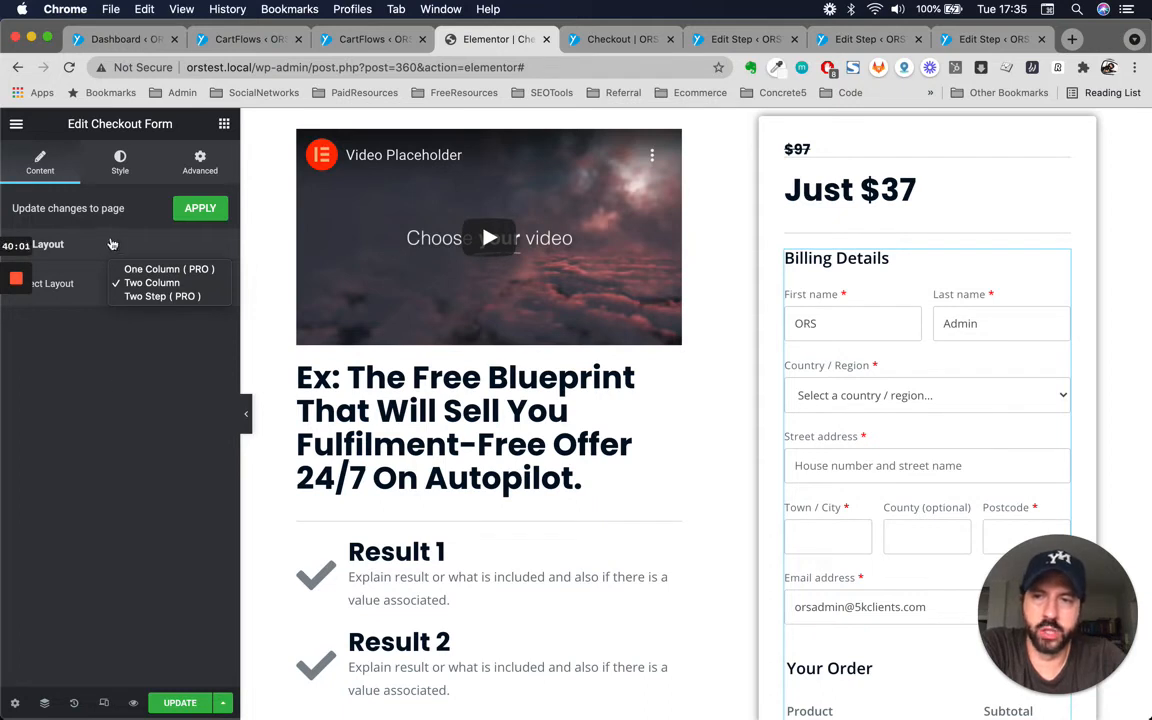
Keep the Two Column checkout layout and set the checkout form's primary colour to the blue global colour.
click(150, 283)
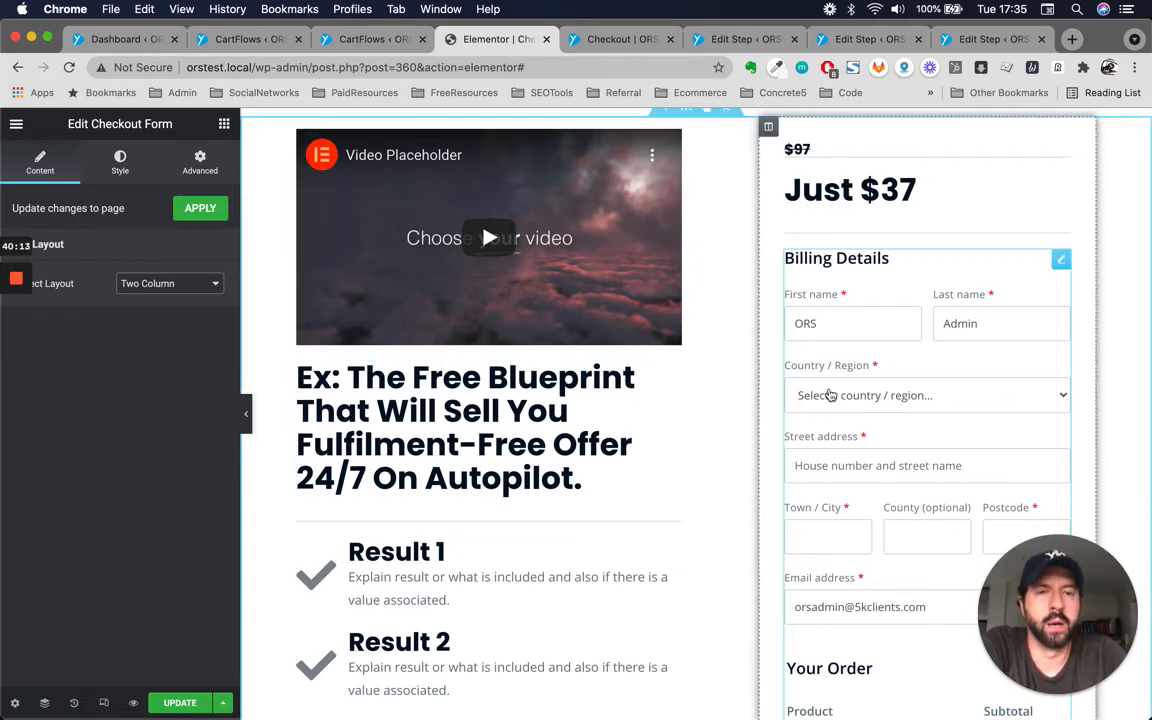
scroll(624, 316, up, 2)
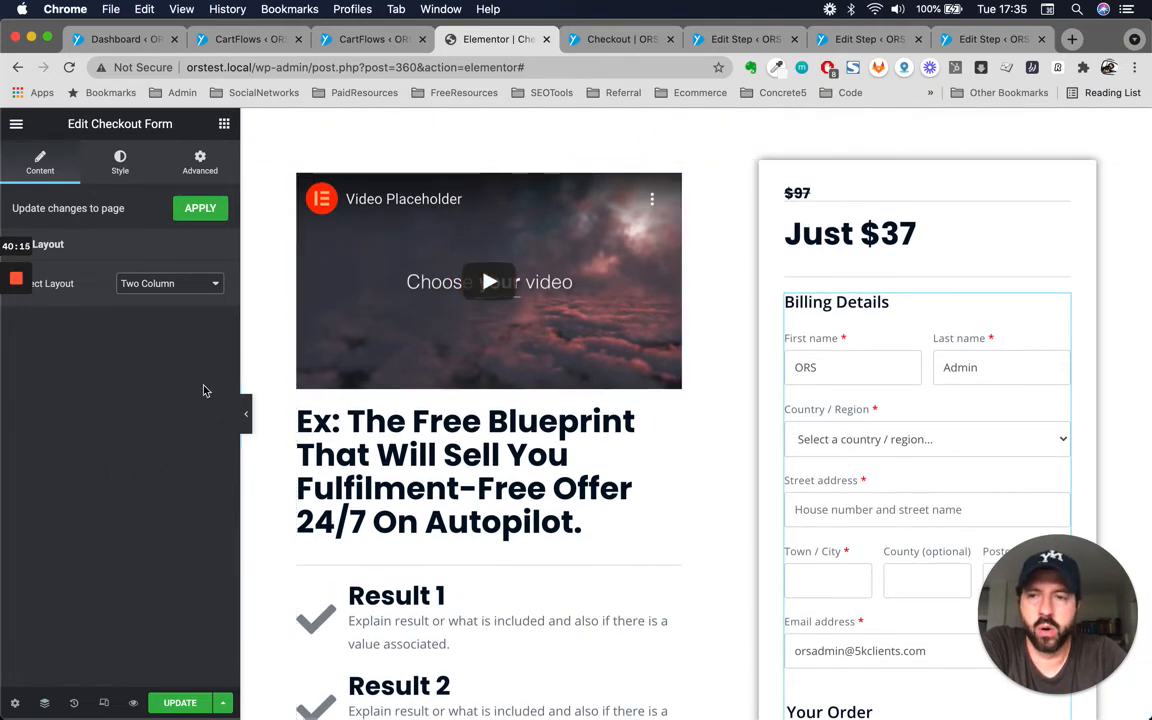
click(120, 162)
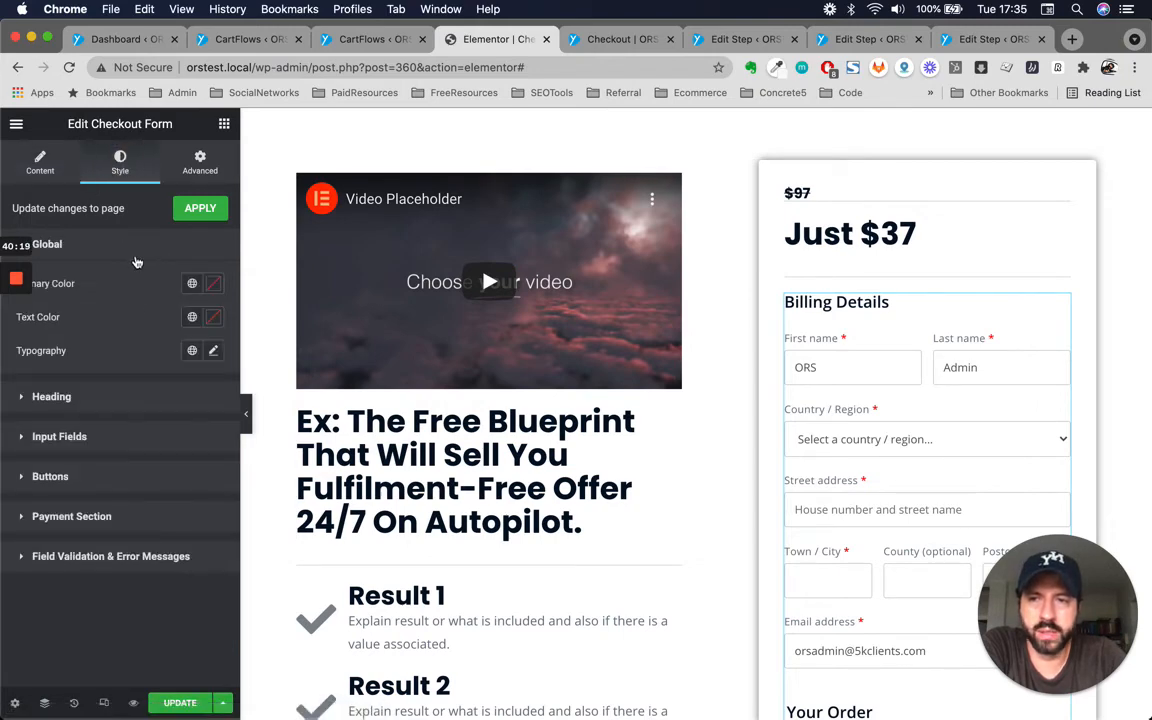
scroll(710, 418, down, 6)
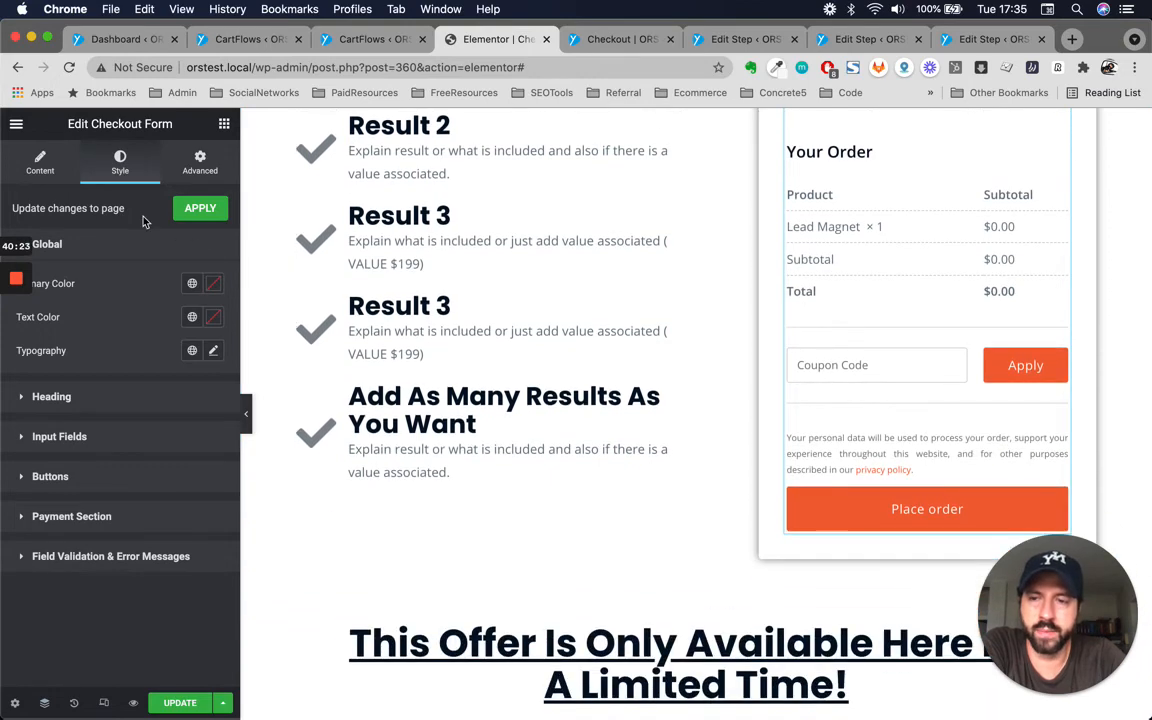
scroll(898, 453, up, 2)
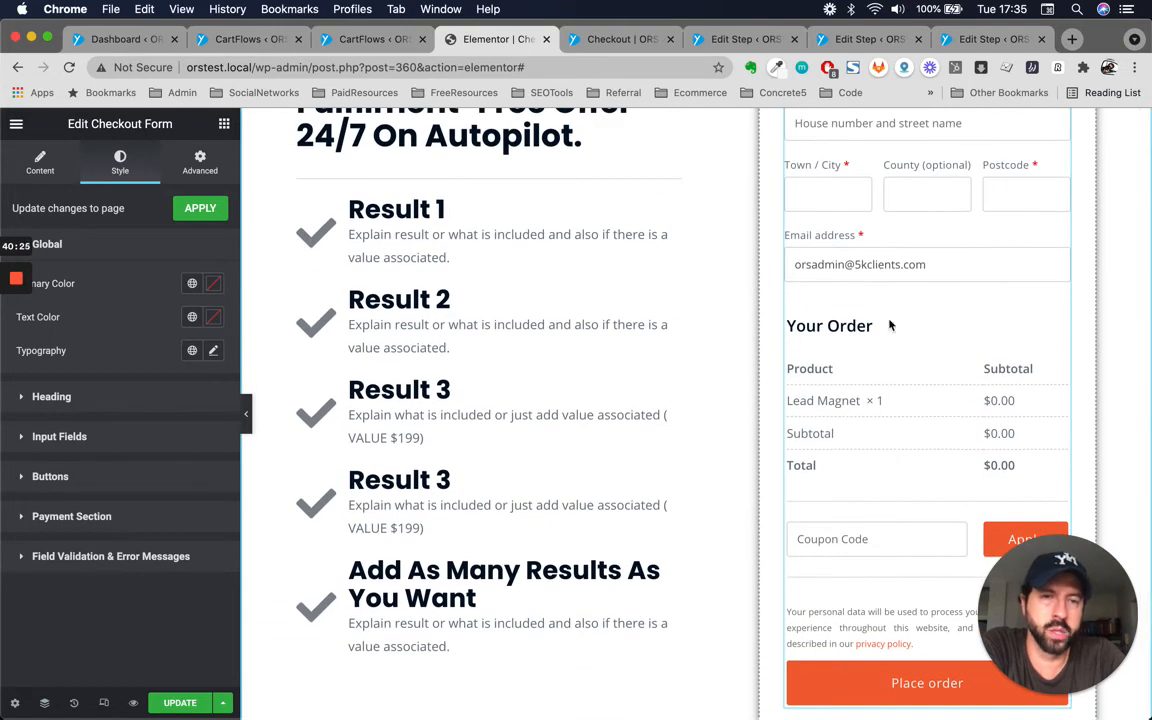
scroll(870, 315, up, 1)
scroll(890, 323, down, 2)
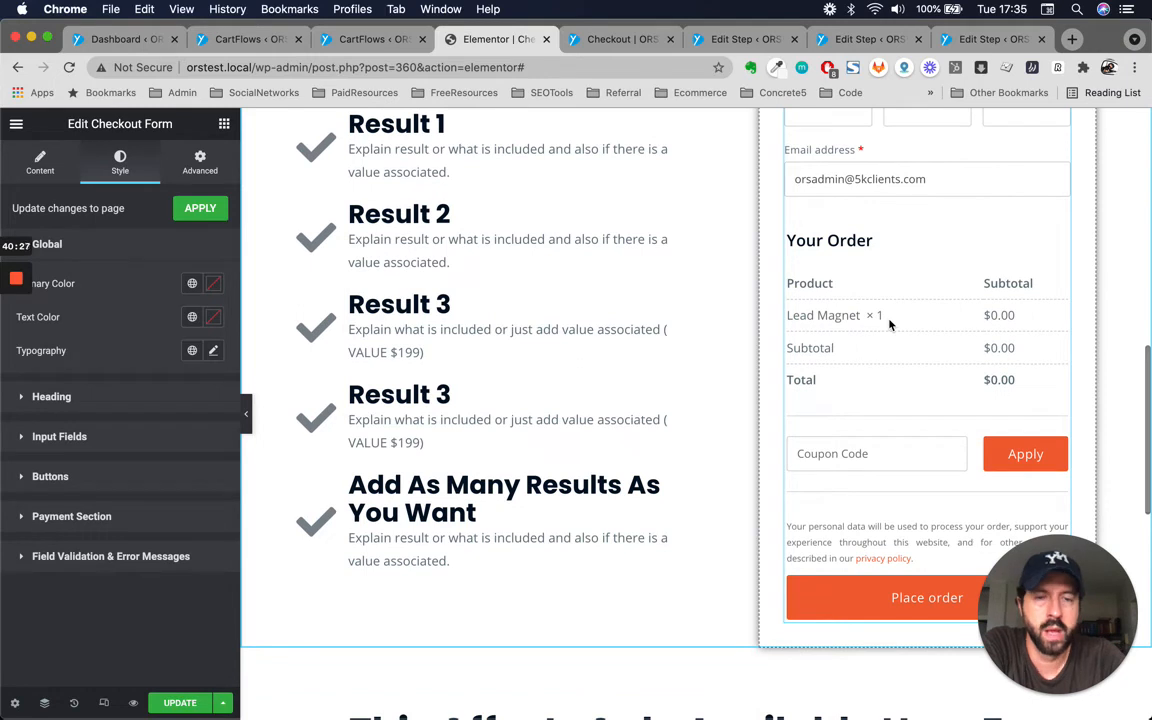
scroll(872, 604, down, 1)
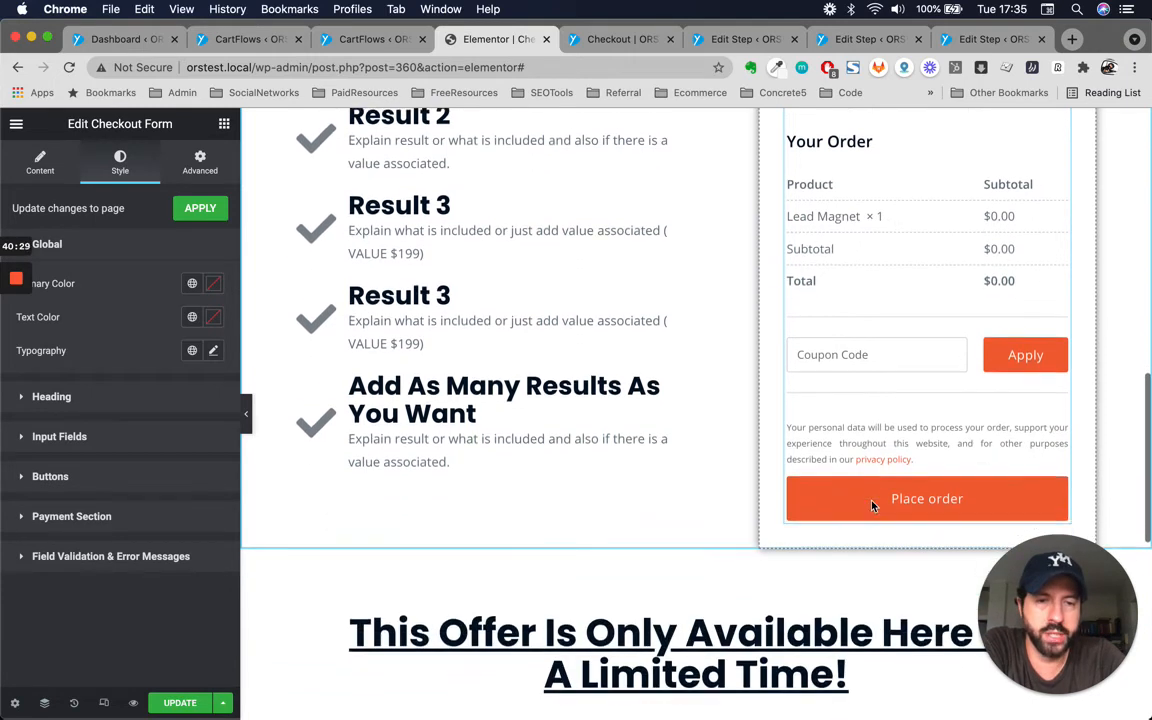
click(192, 284)
click(62, 358)
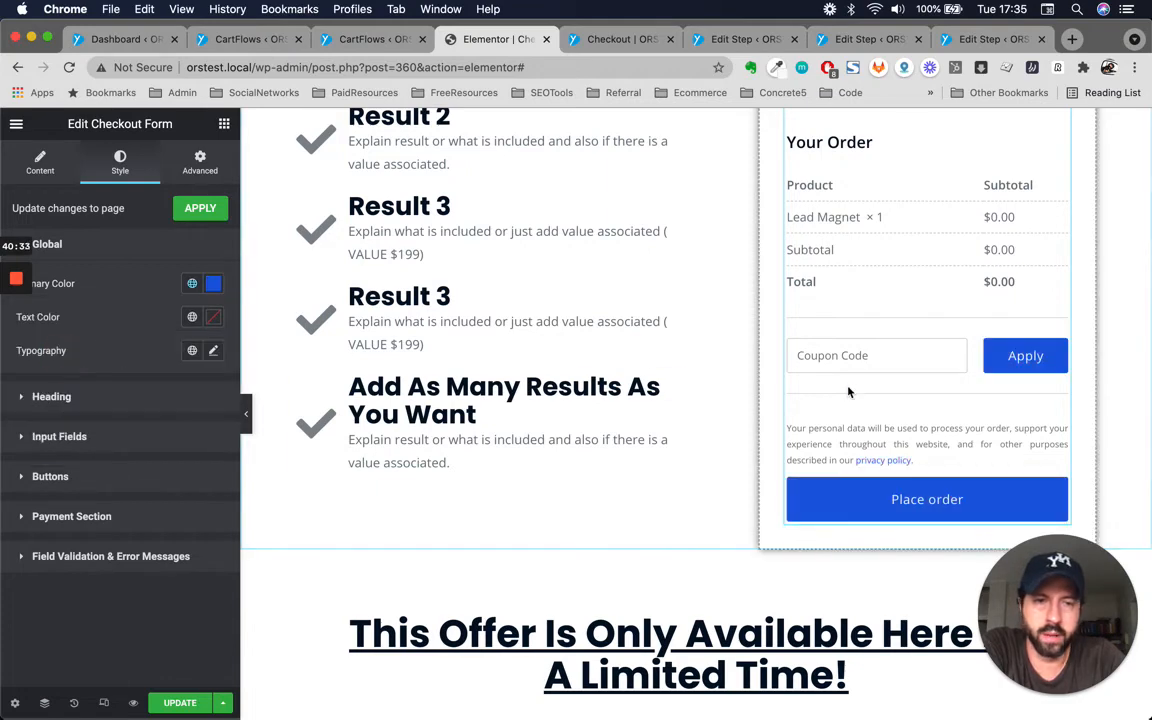
Scroll through the checkout page in the editor to review the recoloured form buttons and page sections.
scroll(848, 392, up, 5)
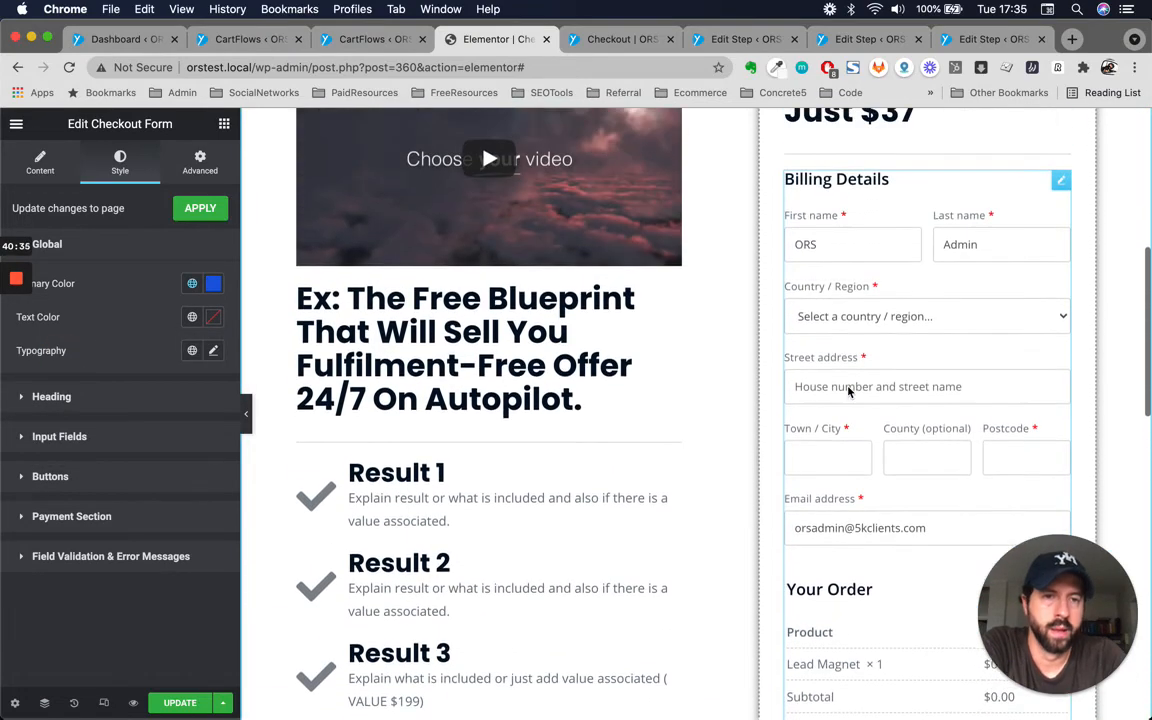
scroll(848, 392, up, 1)
scroll(848, 392, up, 2)
scroll(848, 392, down, 4)
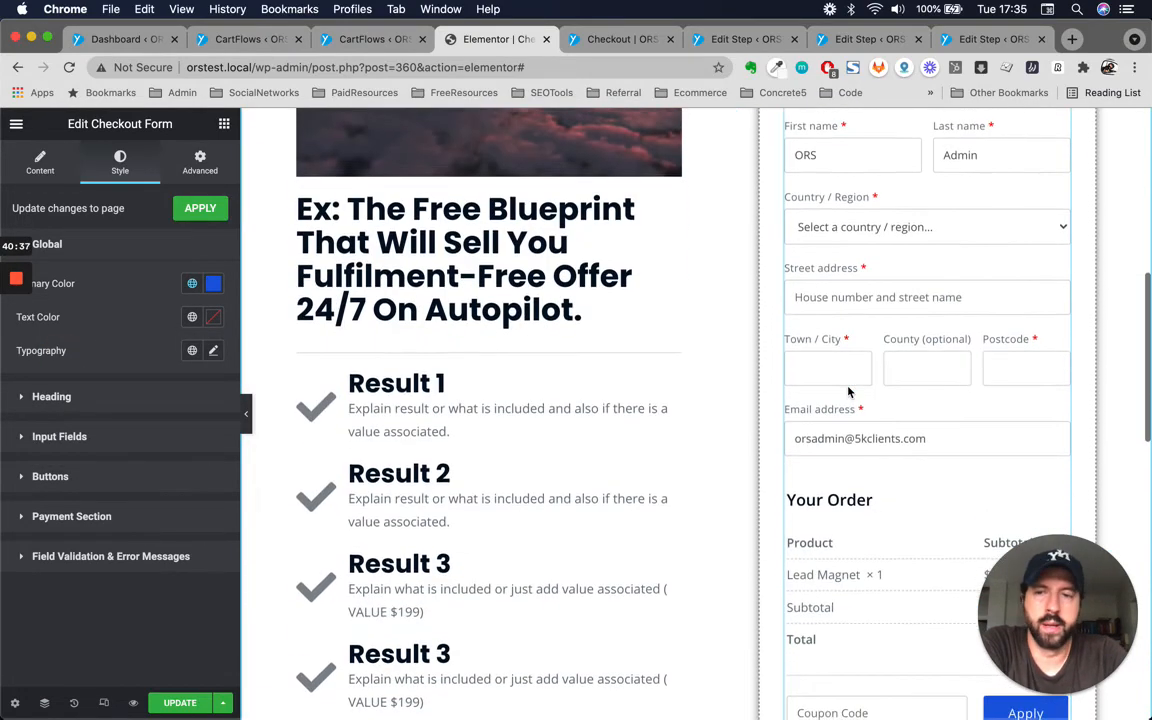
scroll(848, 392, down, 5)
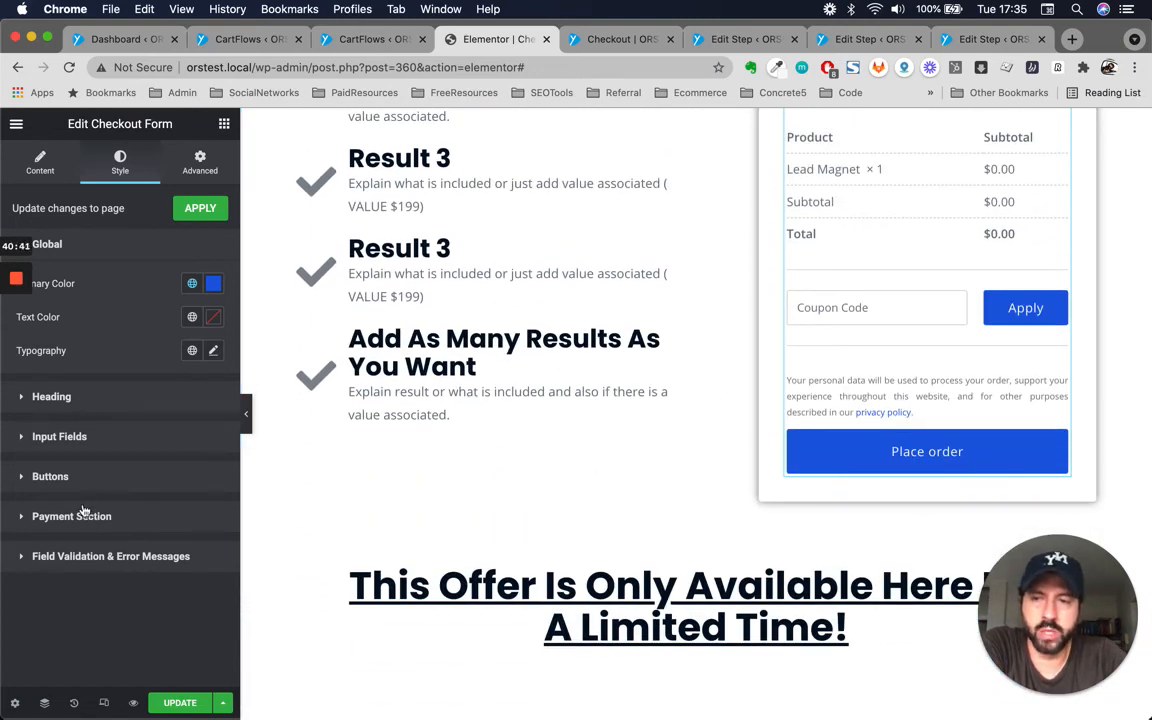
scroll(666, 481, down, 8)
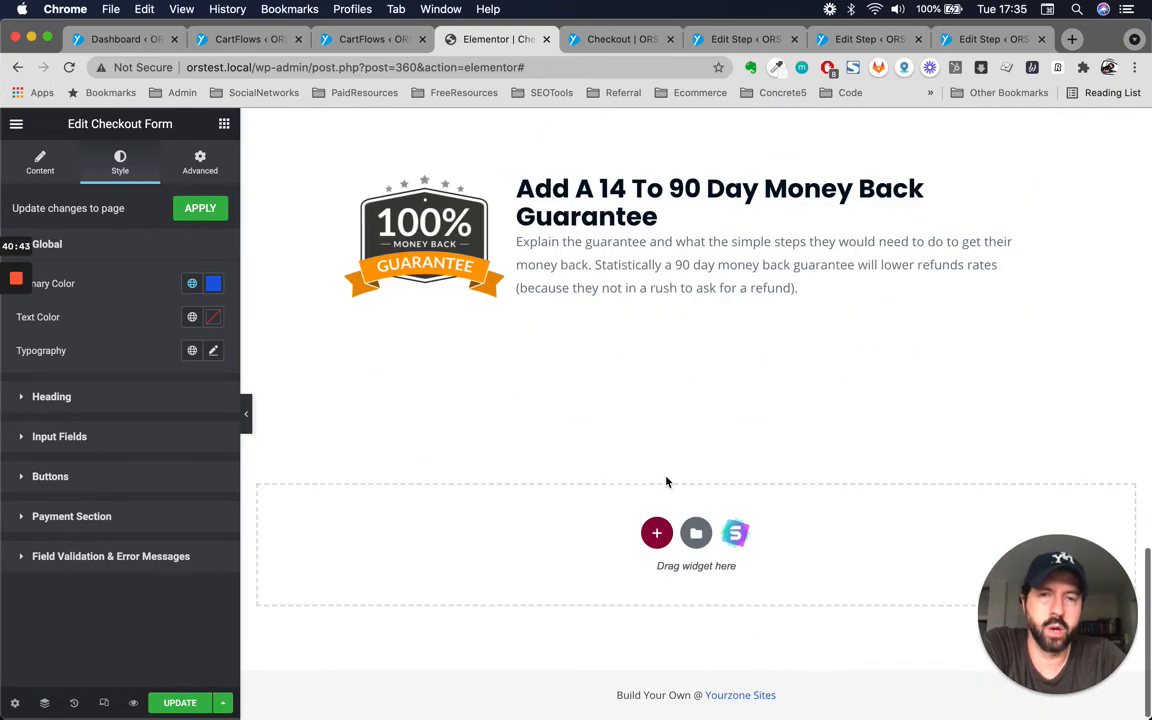
scroll(666, 481, up, 4)
scroll(666, 481, up, 15)
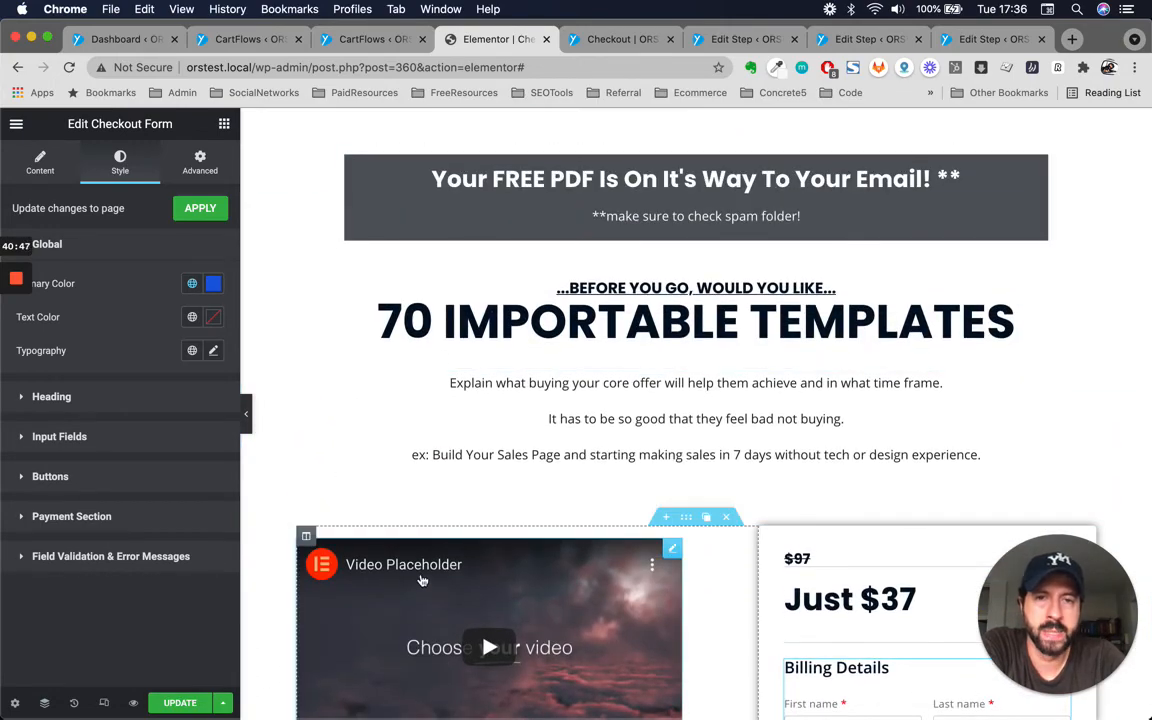
scroll(410, 588, down, 1)
scroll(410, 588, down, 10)
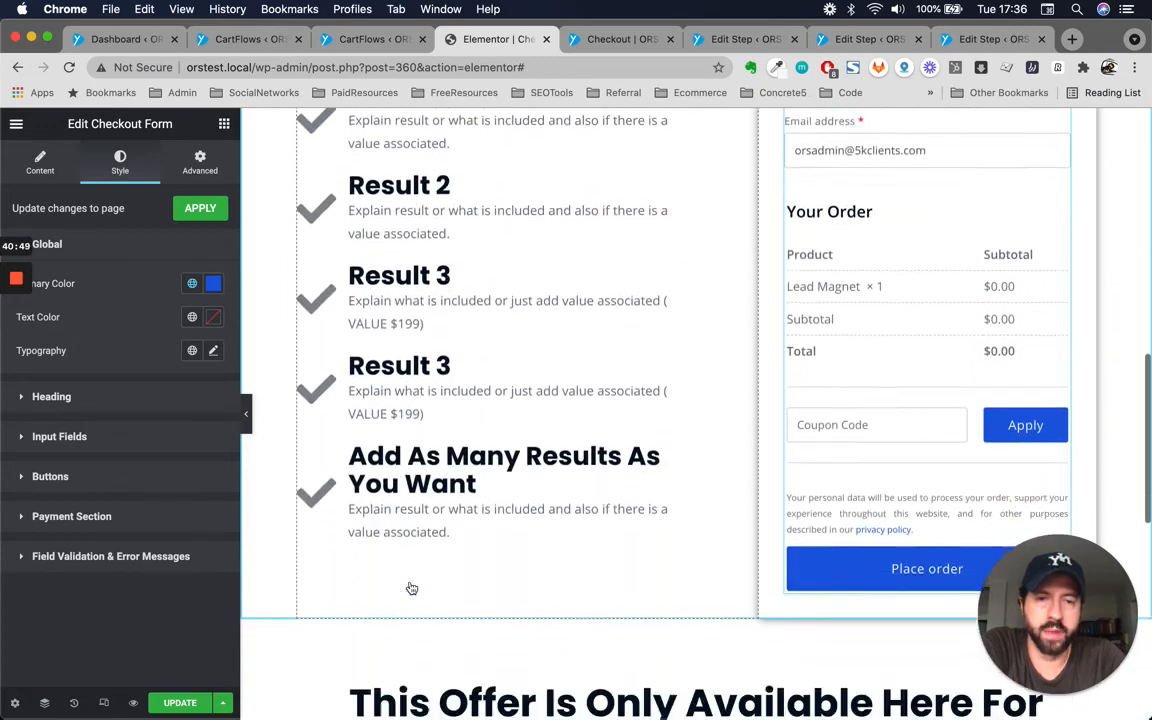
scroll(411, 588, down, 1)
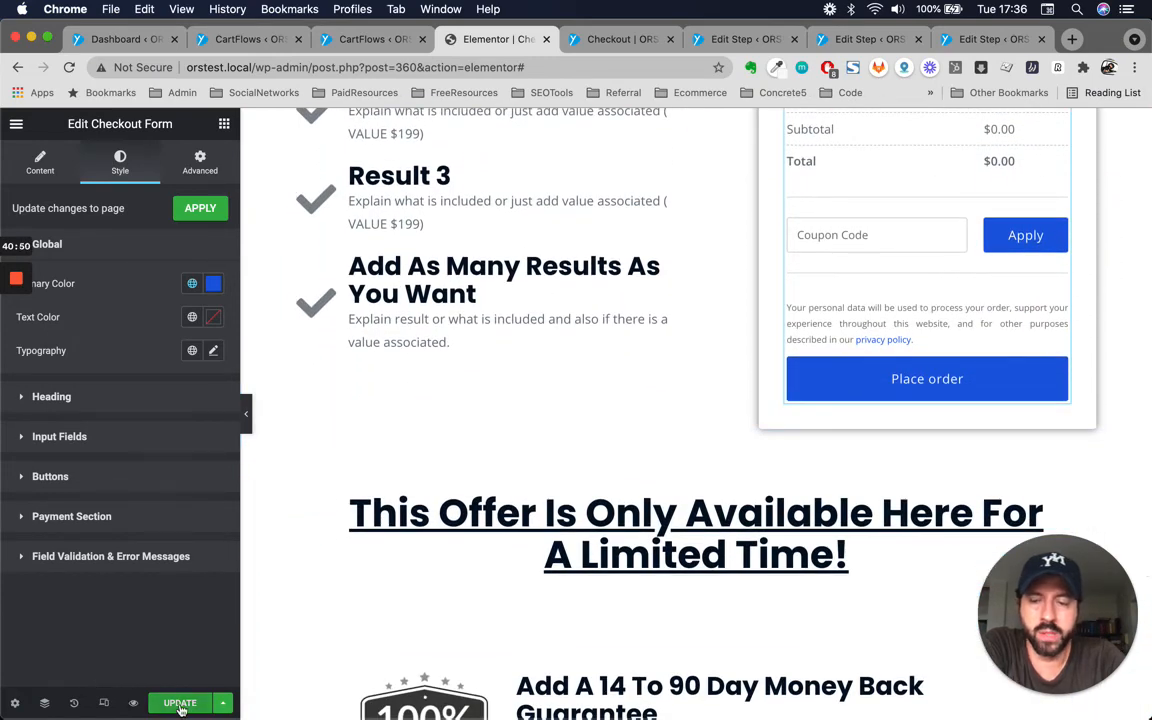
Save the checkout page changes.
click(373, 39)
click(458, 39)
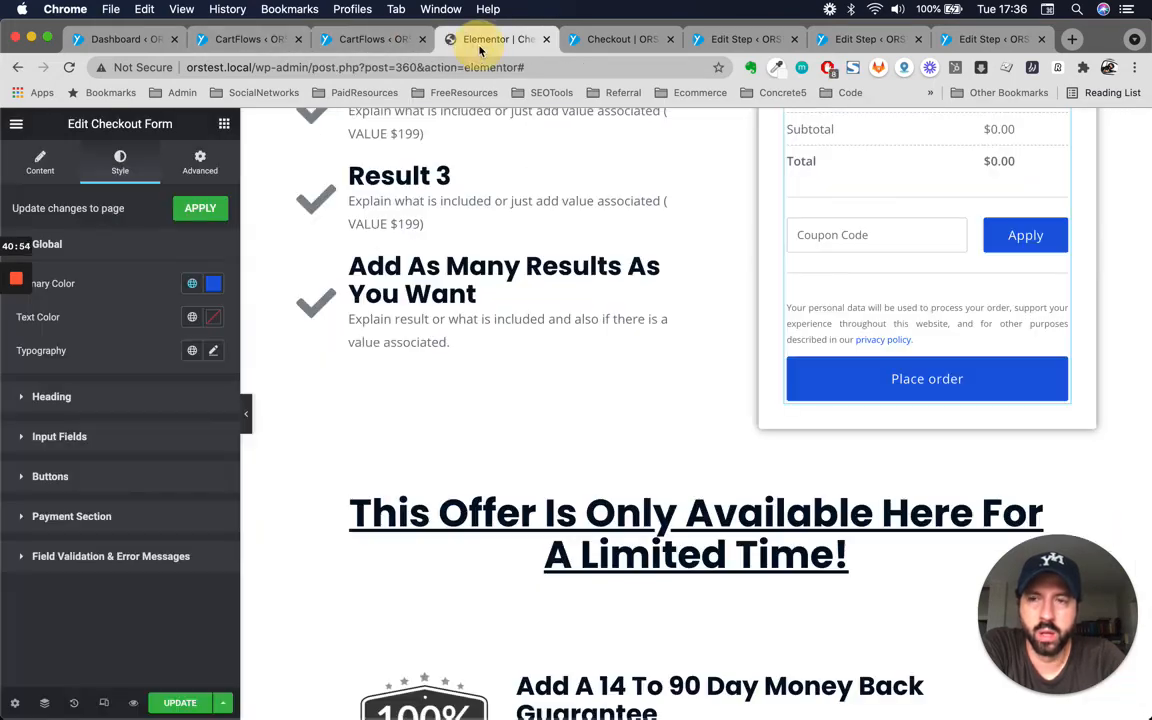
click(162, 702)
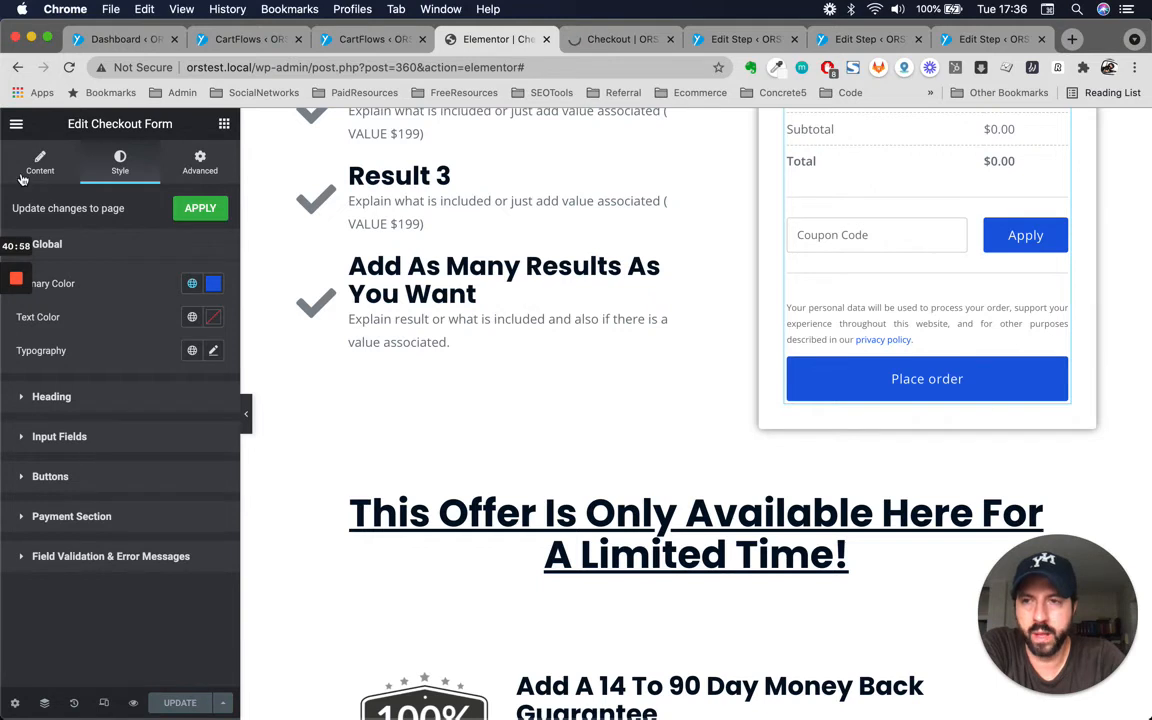
Exit Elementor, go back to the SuperSeller Funnel steps and open the Thank You step for editing.
click(16, 123)
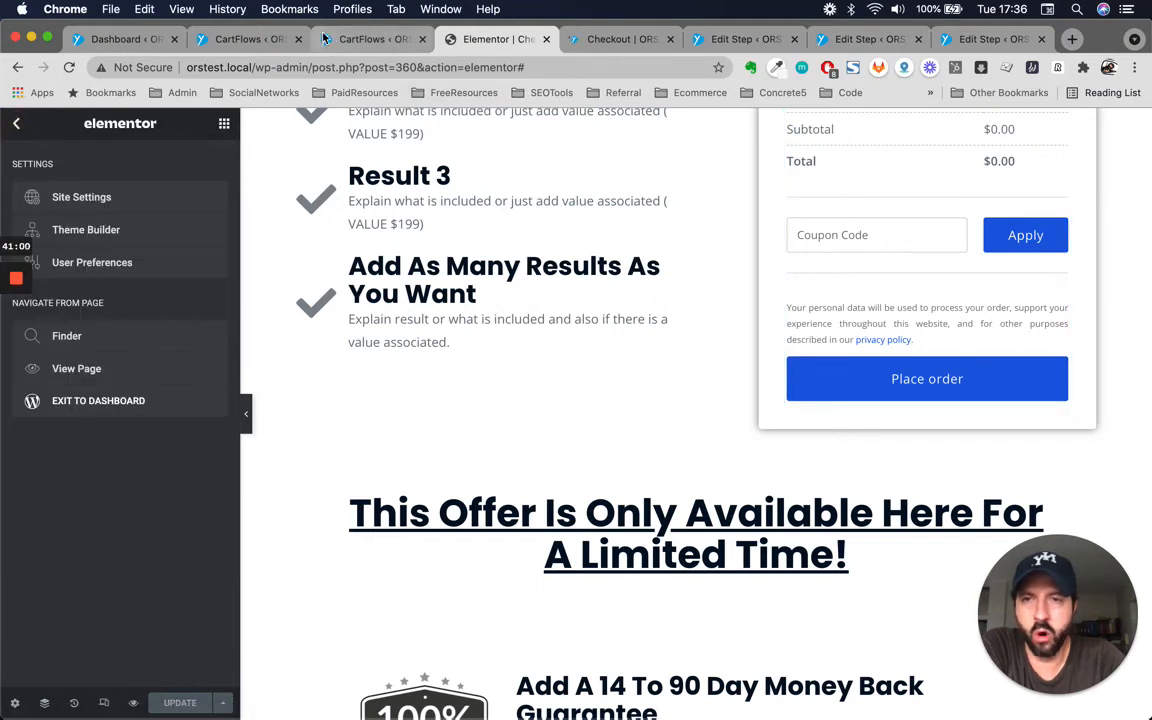
click(80, 401)
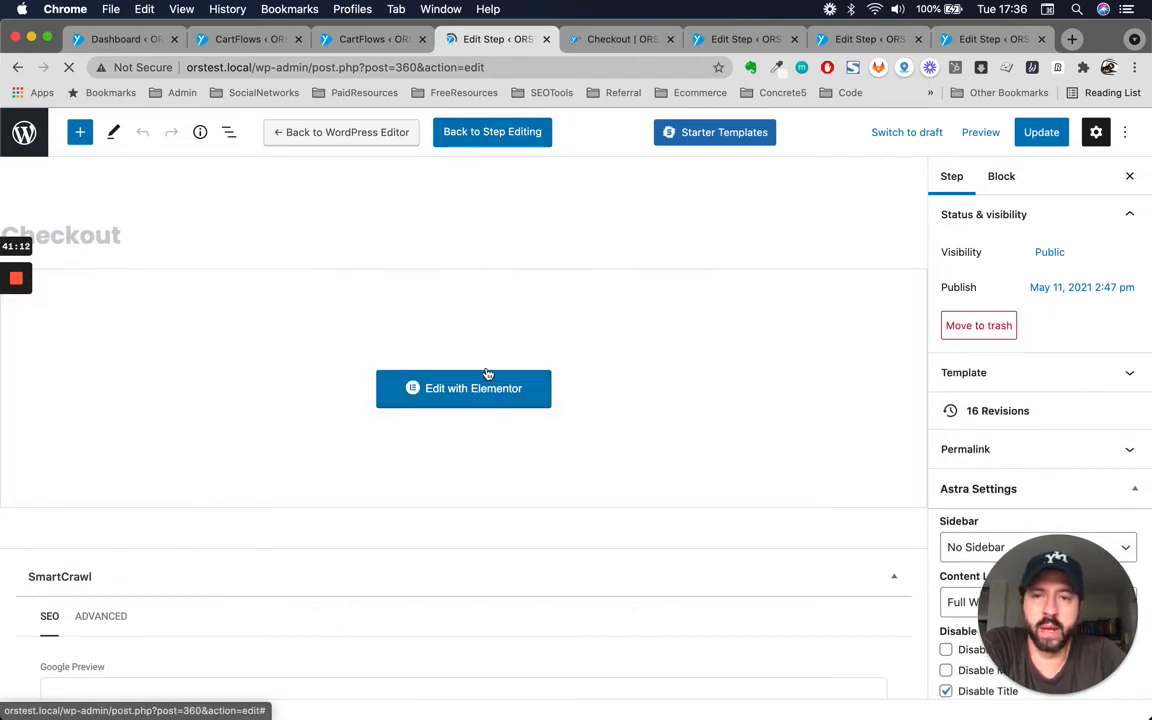
click(487, 133)
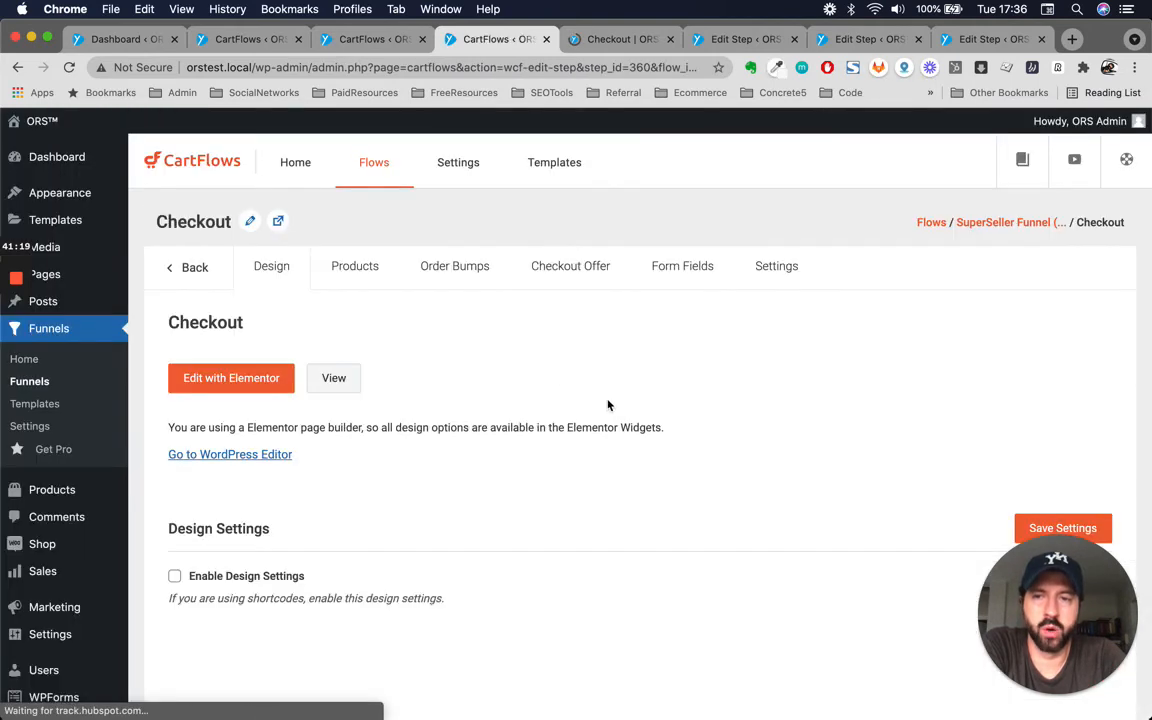
click(195, 251)
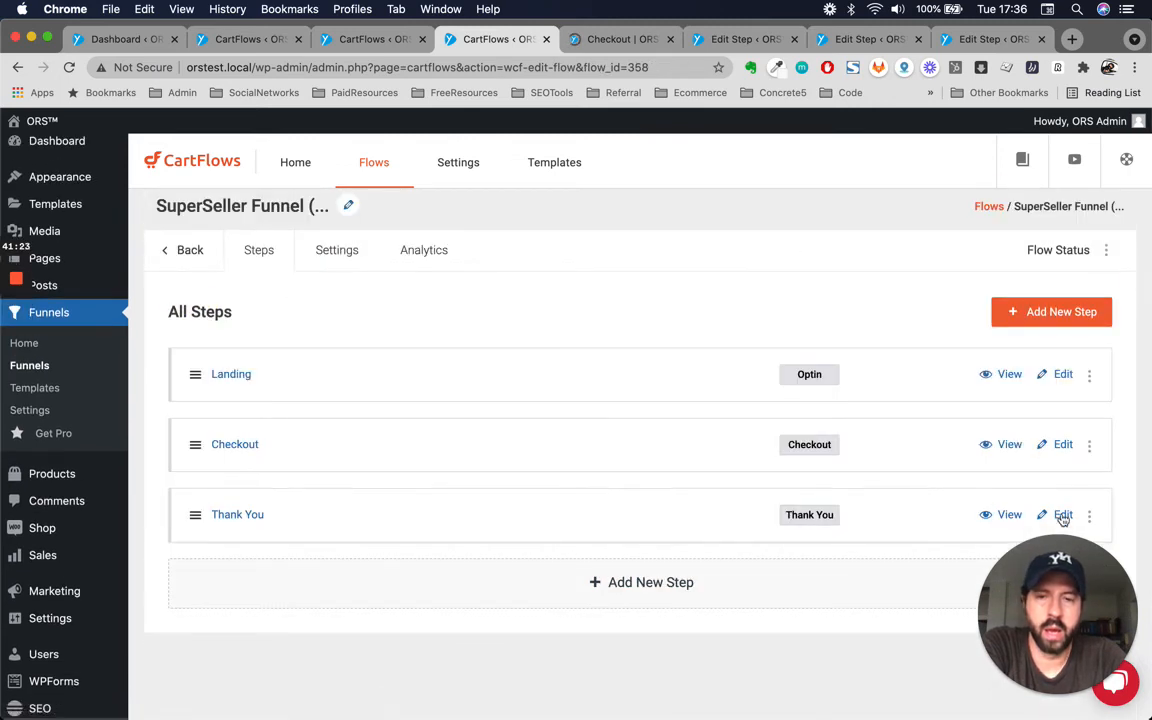
click(1066, 516)
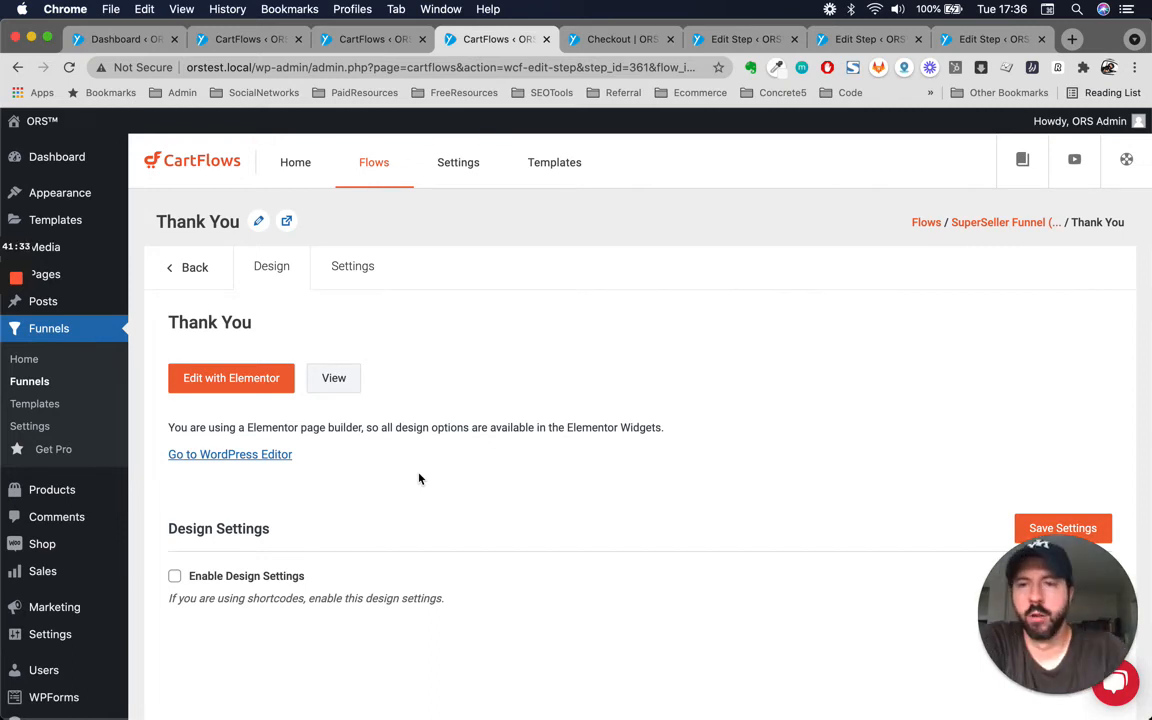
Open the Thank You page in Elementor and select its order details form widget.
click(350, 266)
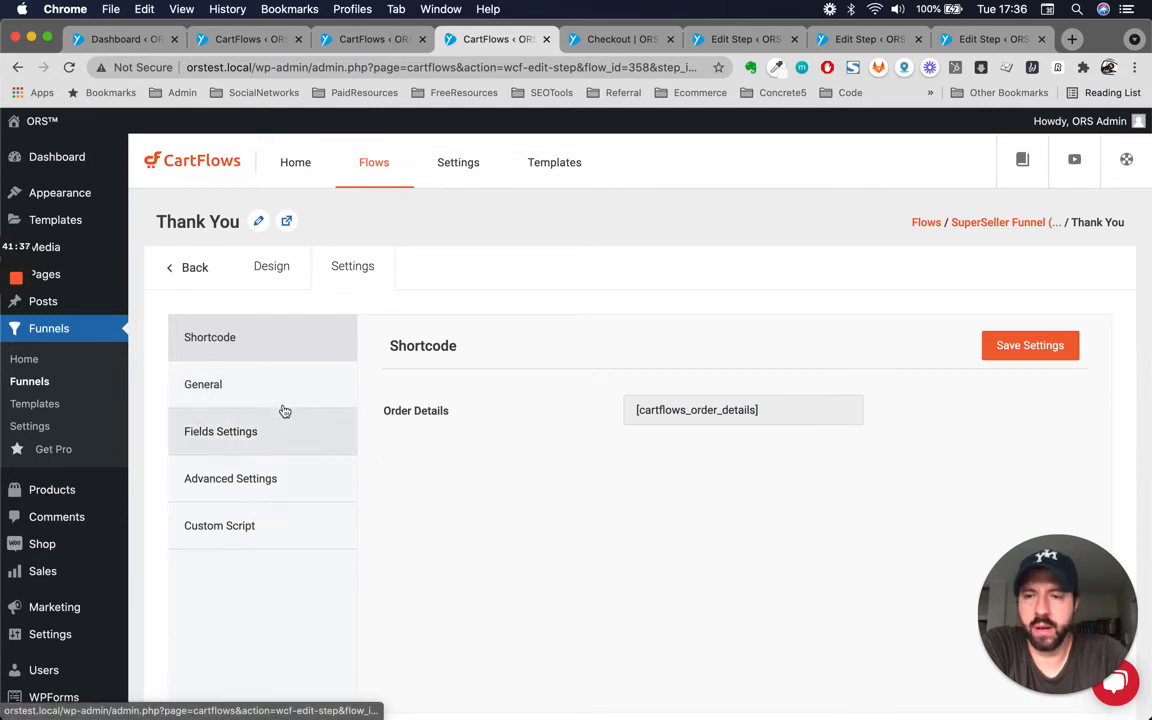
click(264, 264)
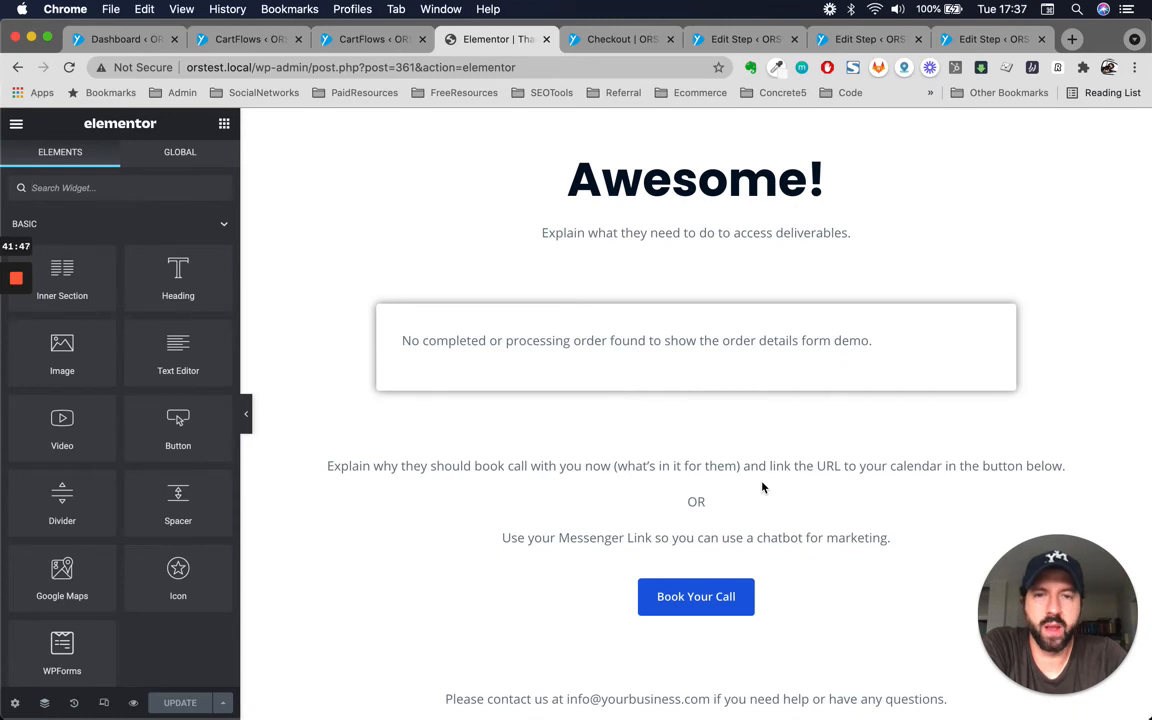
click(774, 343)
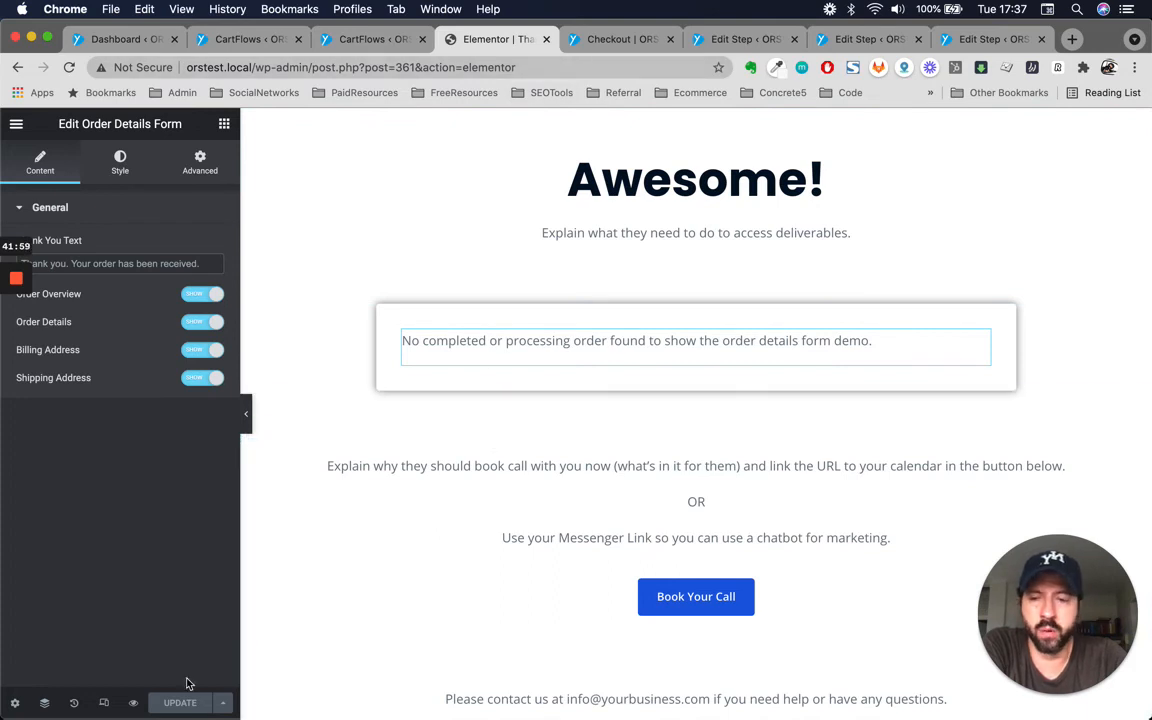
Preview the Thank You page and compare it with the editor view.
click(134, 705)
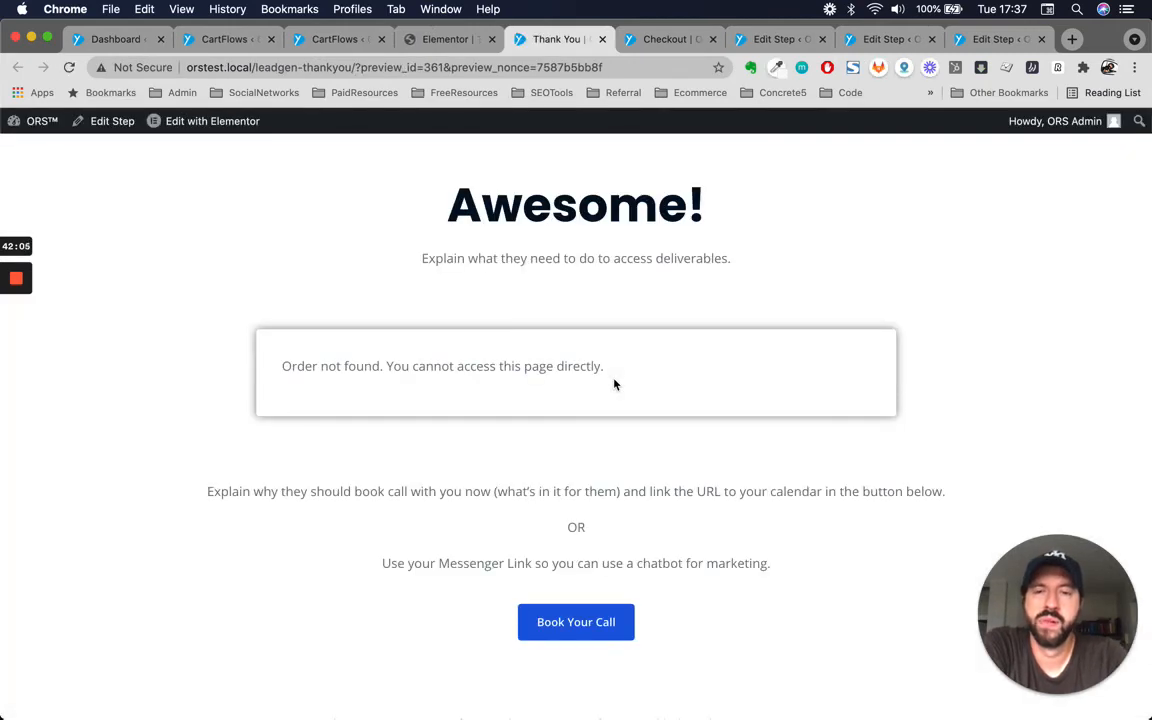
click(448, 40)
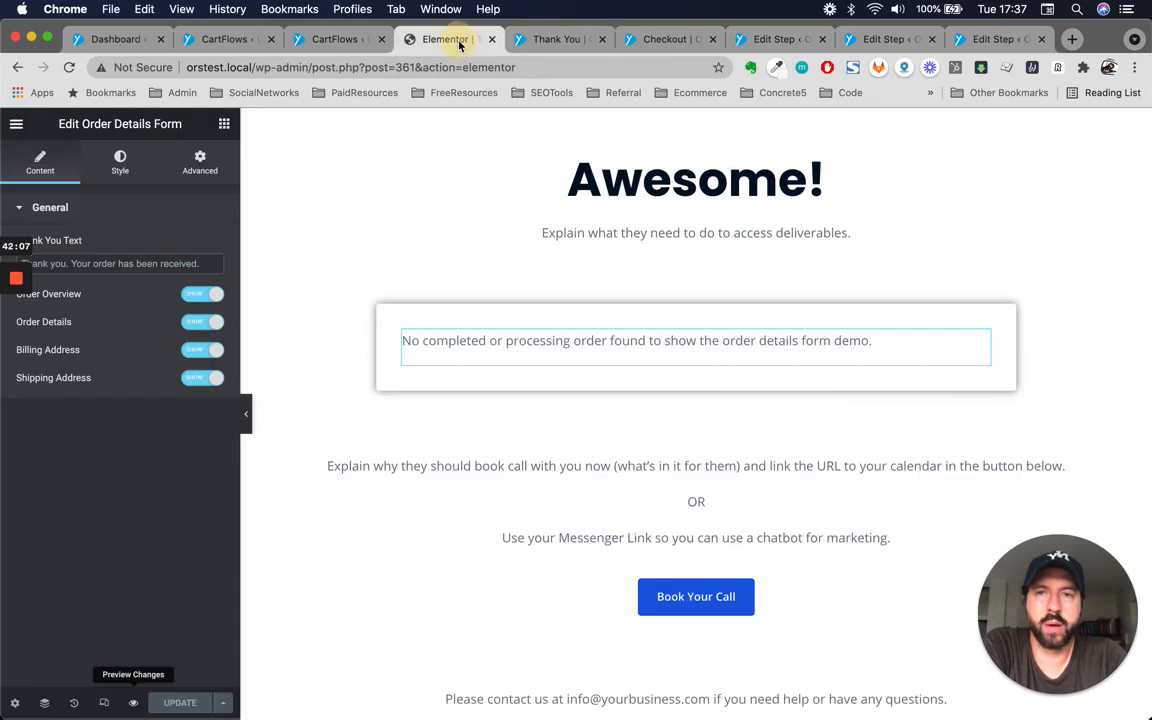
click(567, 40)
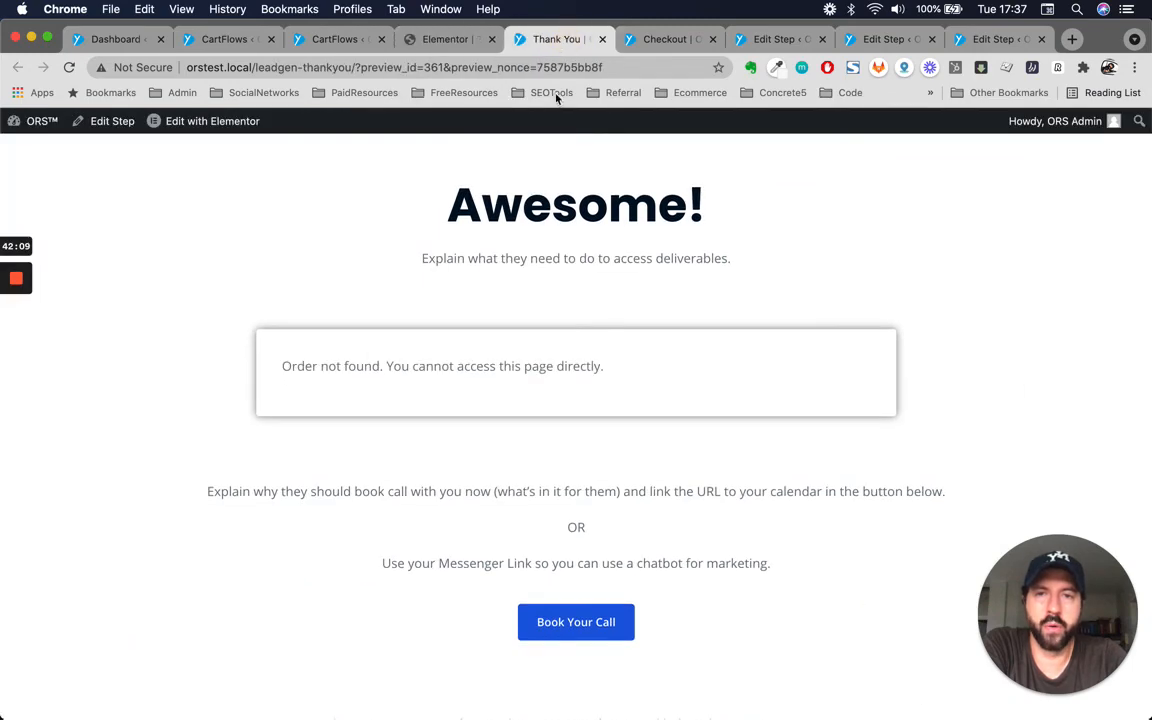
click(448, 40)
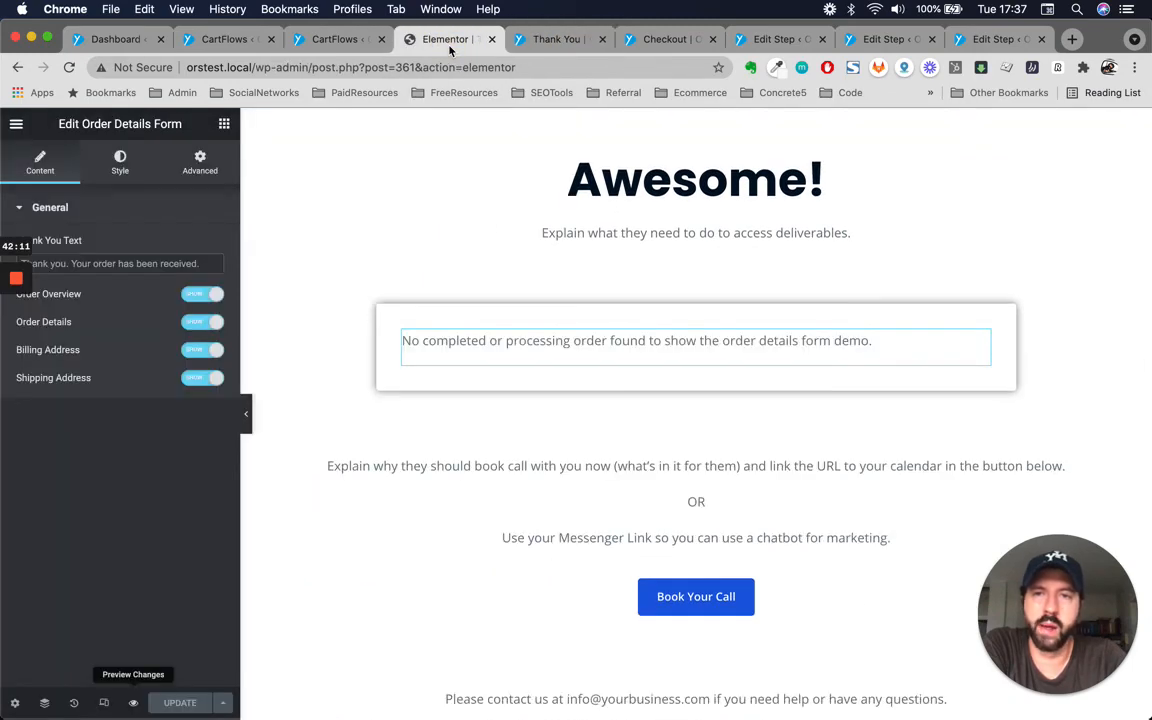
click(335, 40)
click(432, 42)
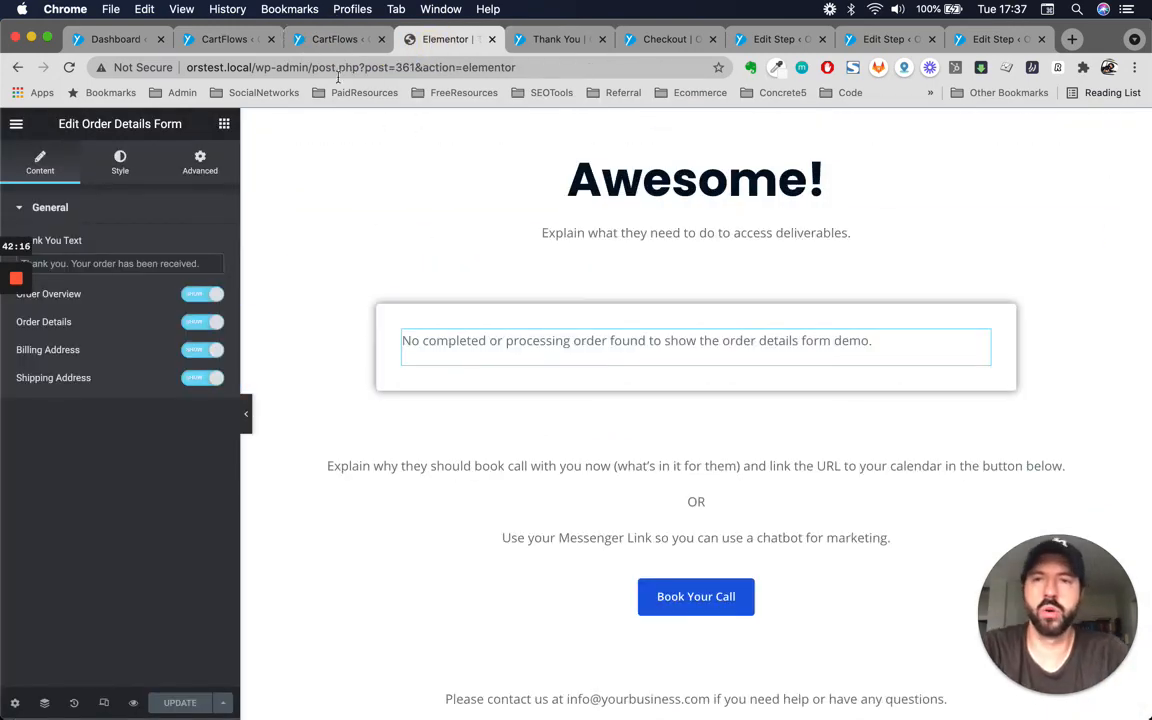
click(345, 40)
click(437, 39)
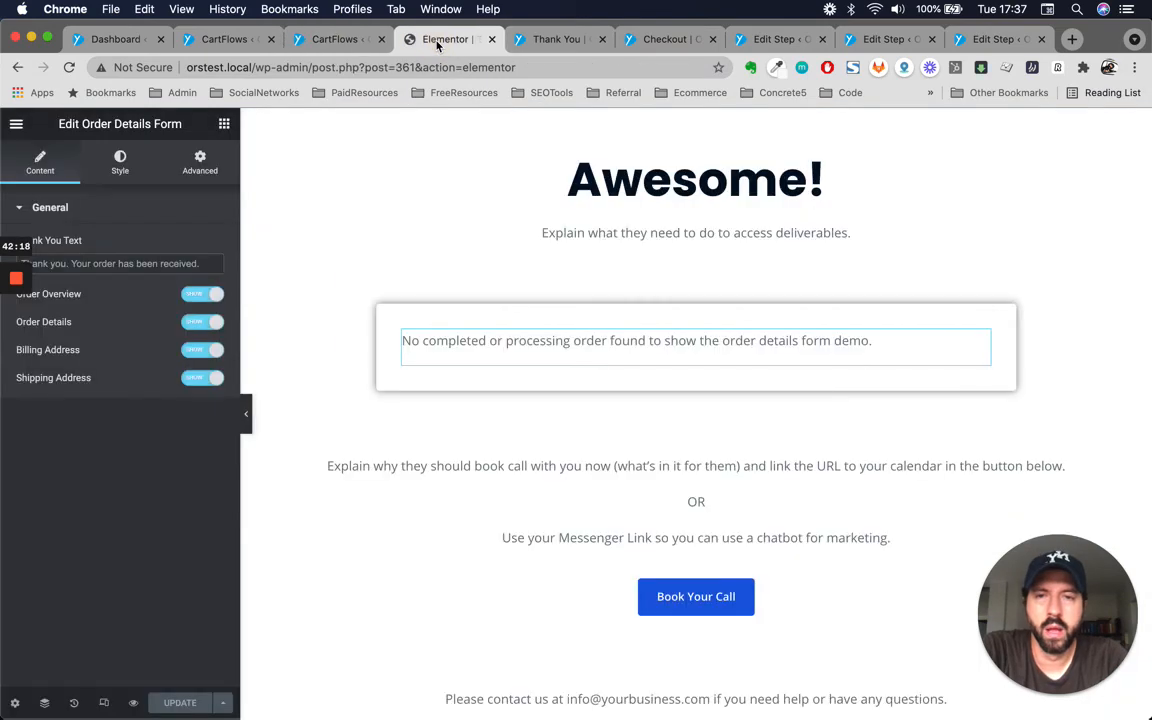
Browse the Elementor widget categories to locate the CartFlows Order Details Form widget.
scroll(653, 573, down, 3)
scroll(653, 570, up, 4)
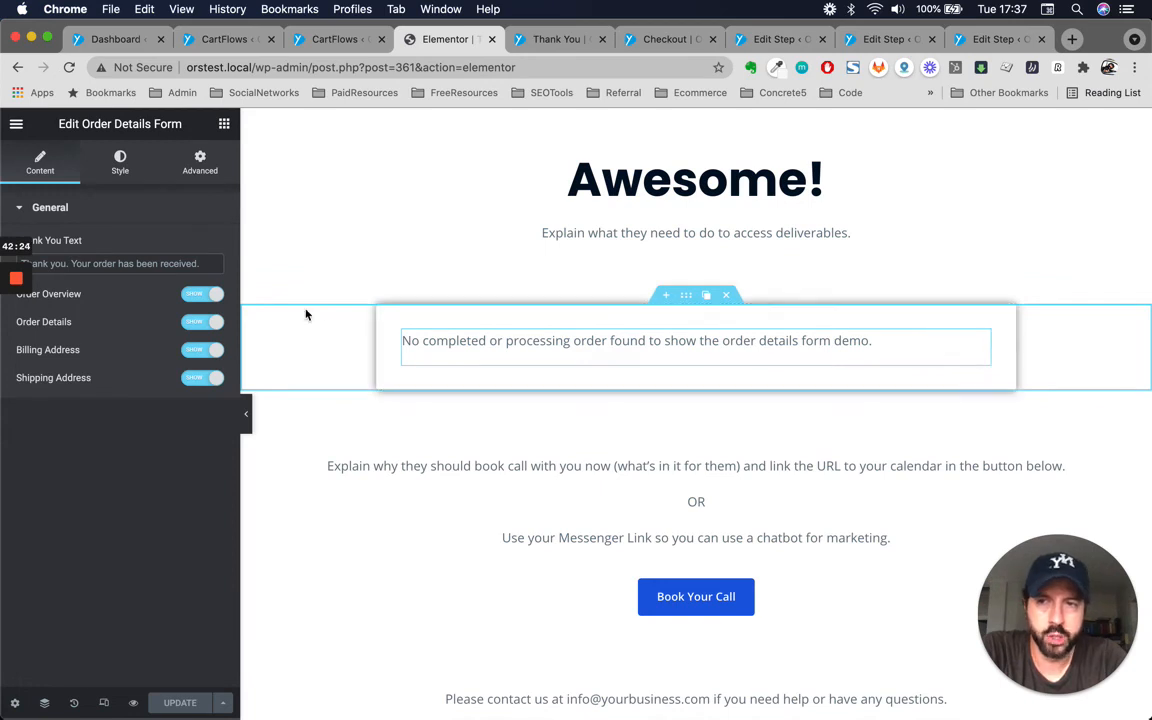
click(224, 125)
click(155, 187)
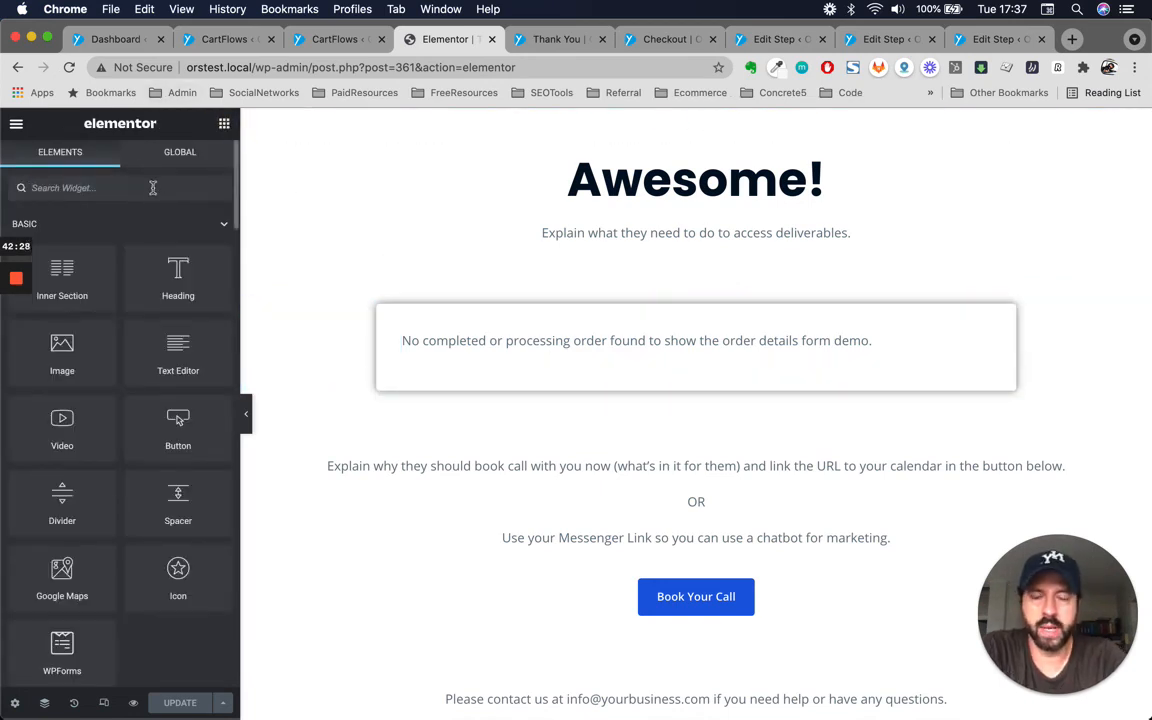
click(223, 236)
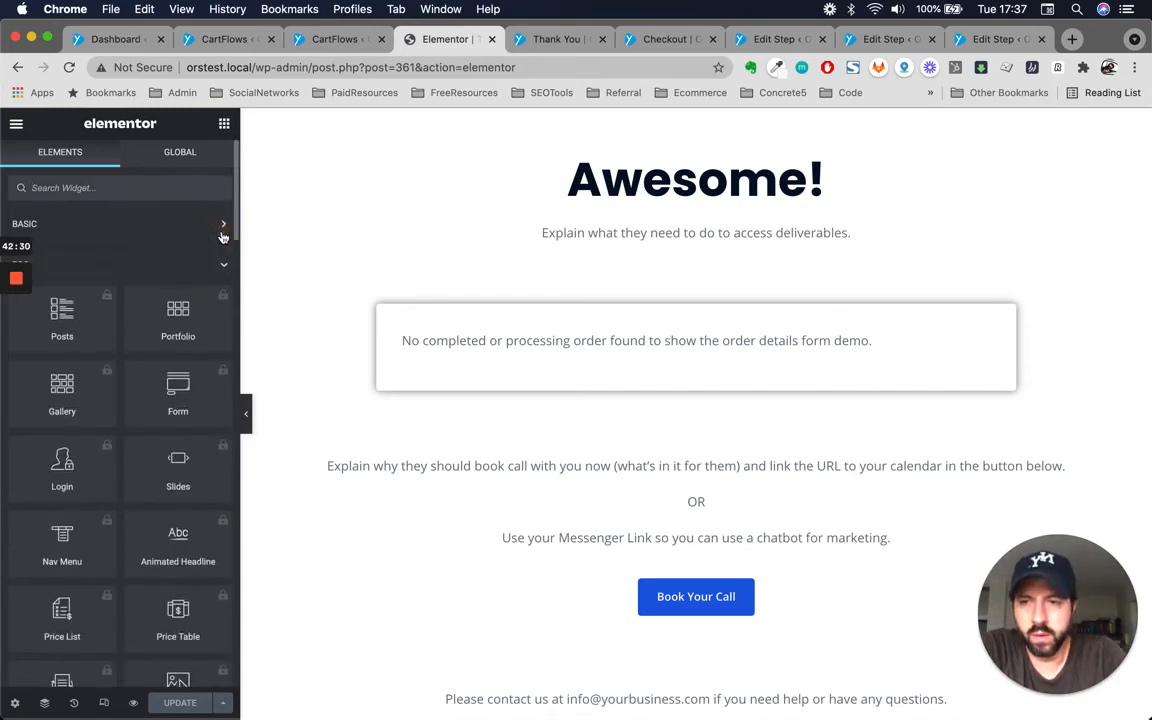
click(220, 270)
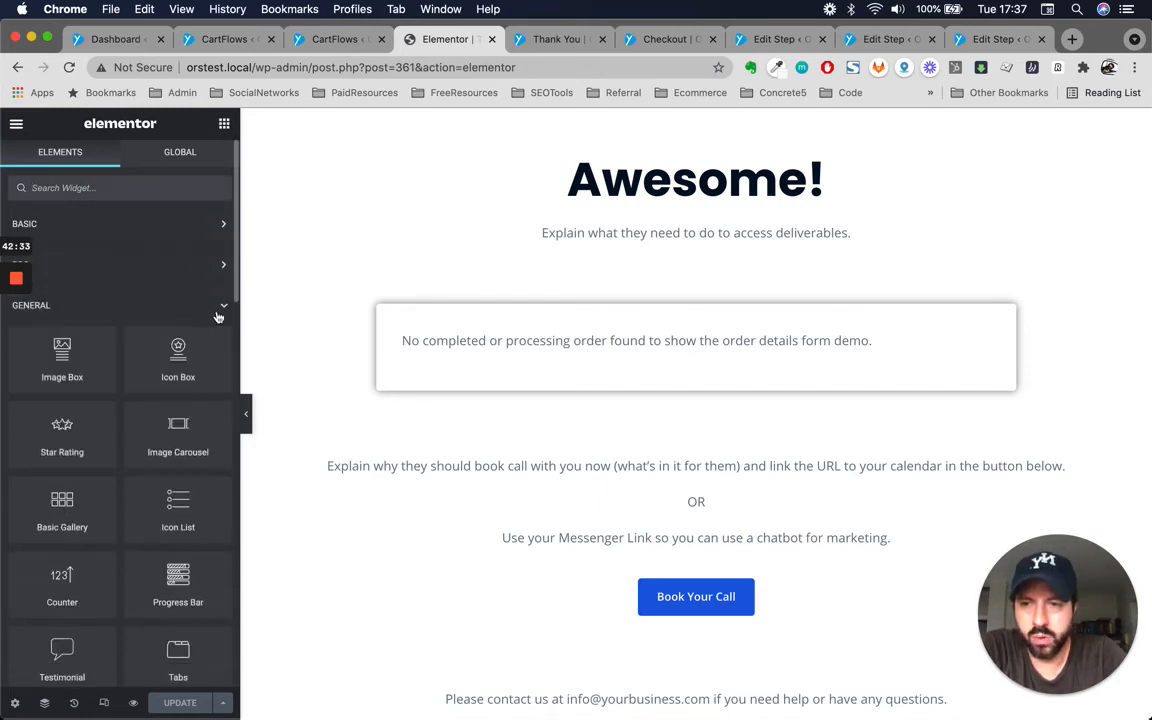
click(218, 312)
scroll(178, 392, down, 2)
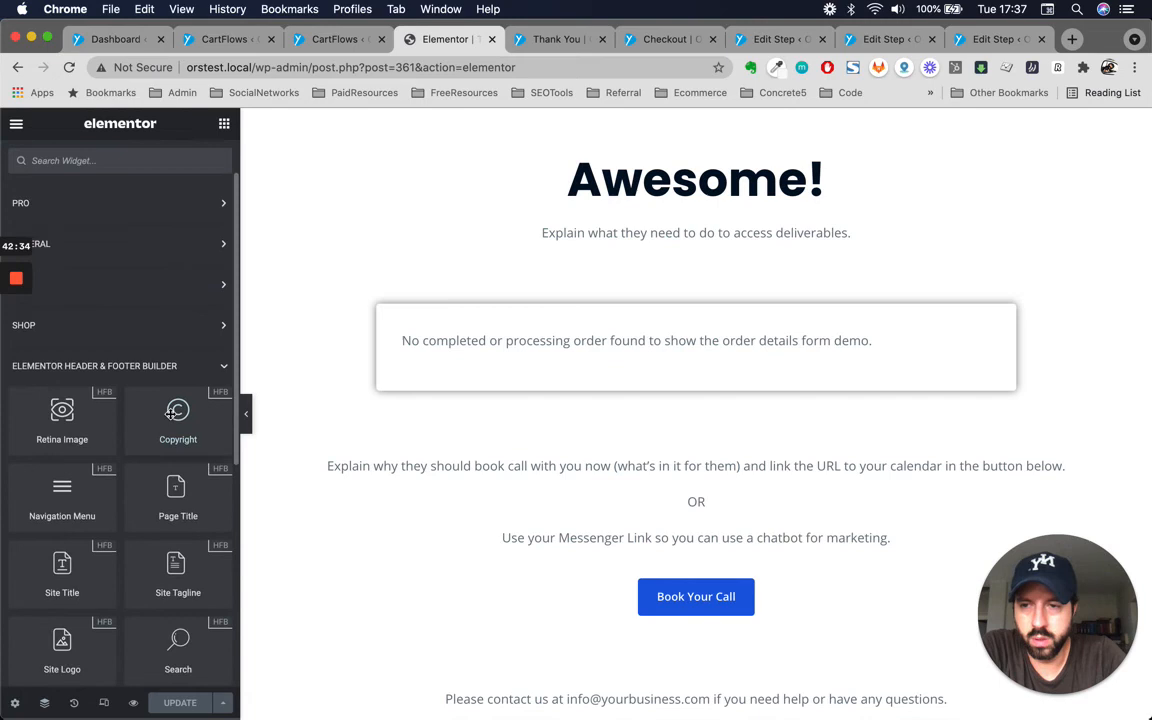
click(223, 361)
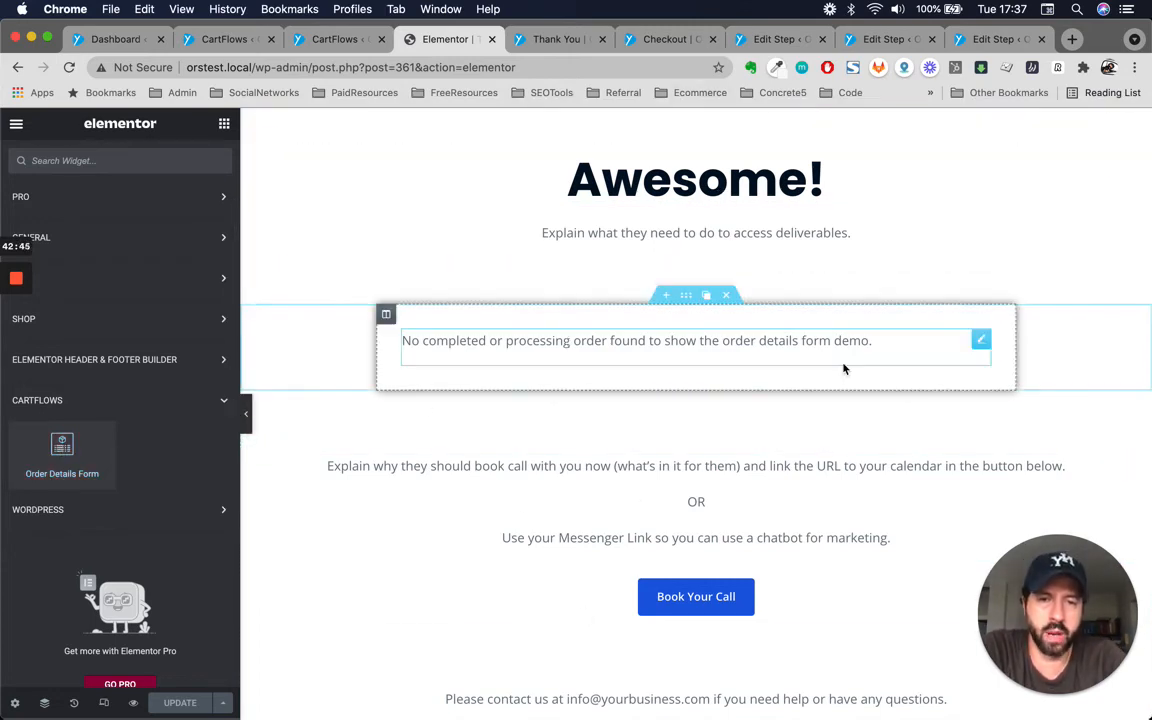
Inspect the Thank You page's text widgets and the Book Your Call button's text and link settings.
triple_click(752, 231)
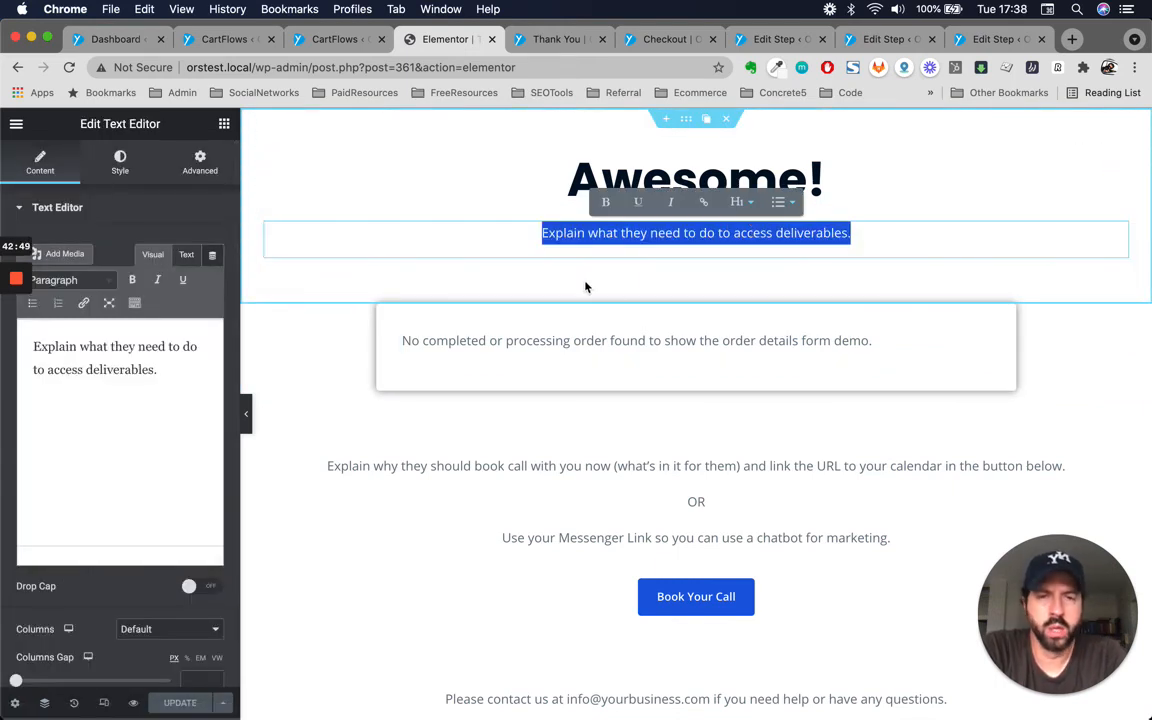
scroll(629, 487, down, 2)
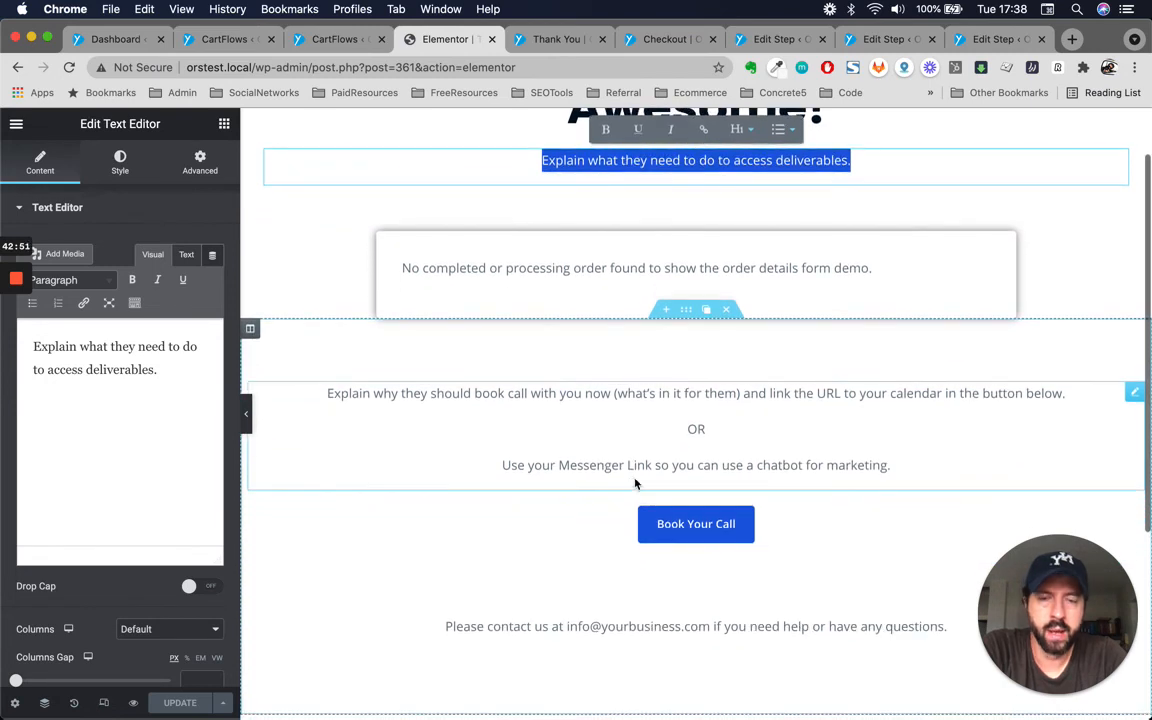
click(757, 394)
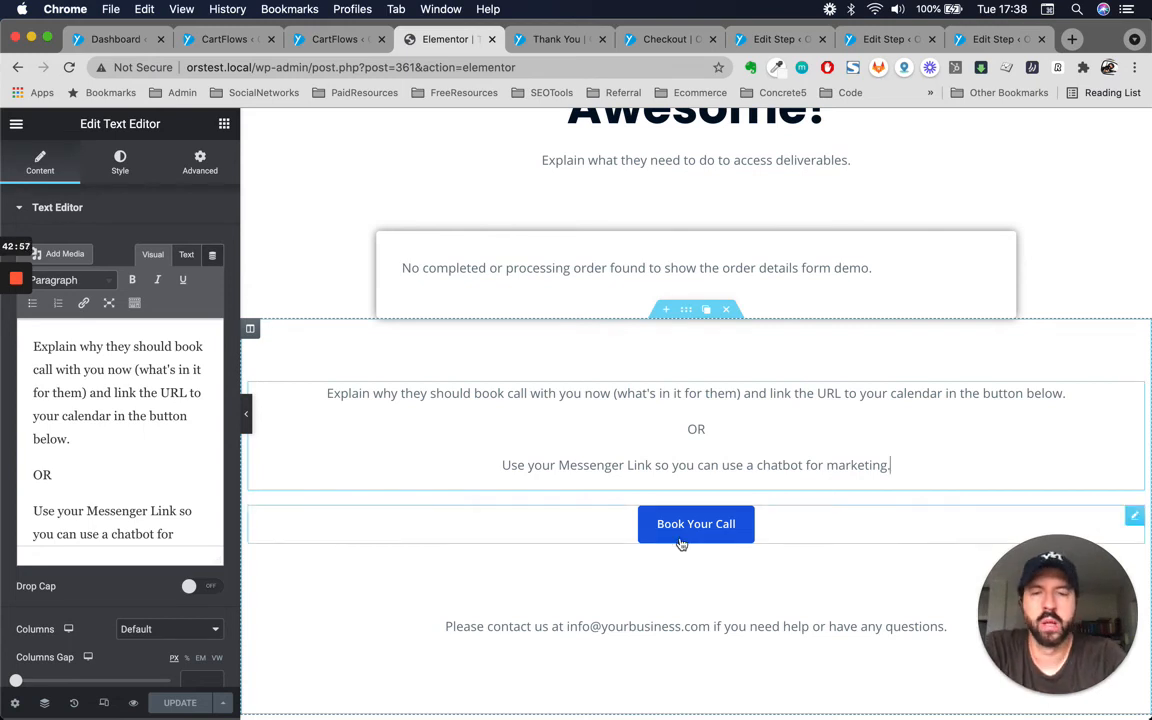
click(770, 533)
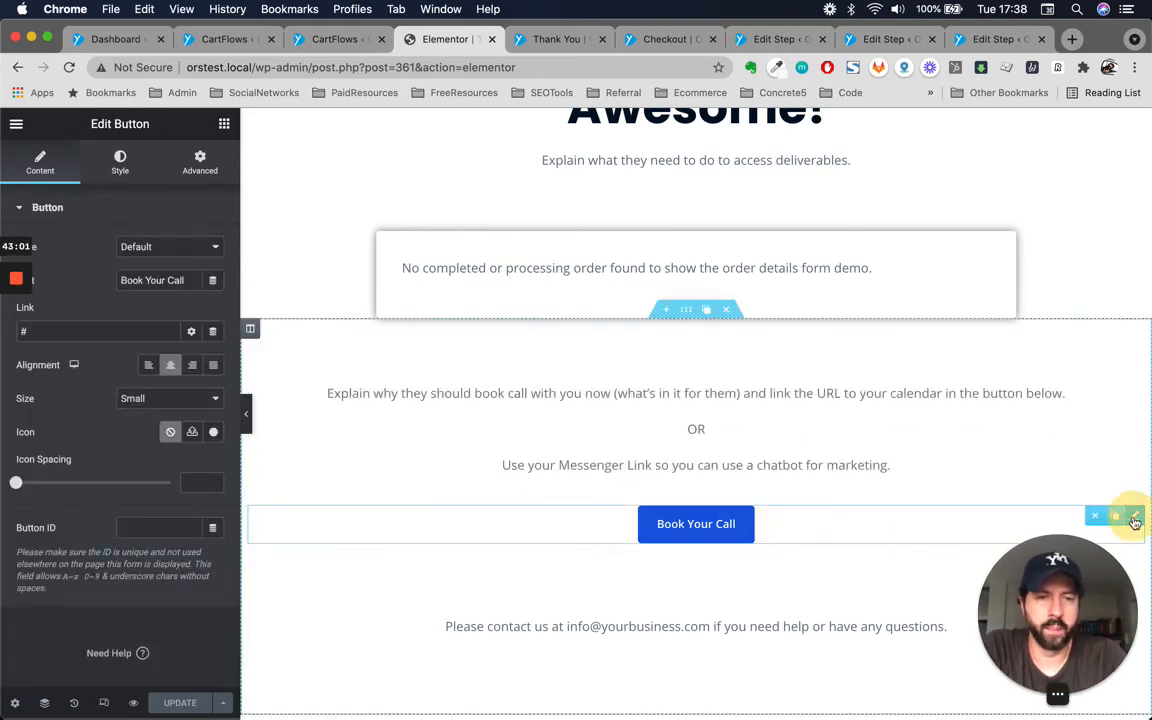
triple_click(185, 280)
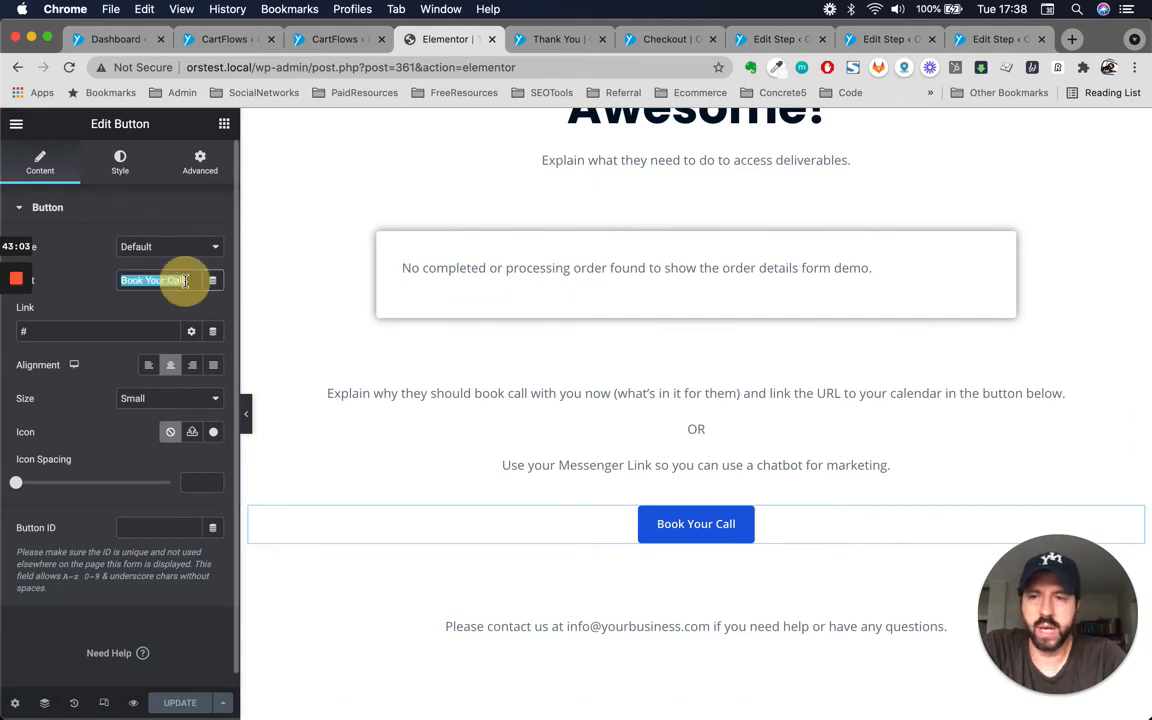
triple_click(104, 331)
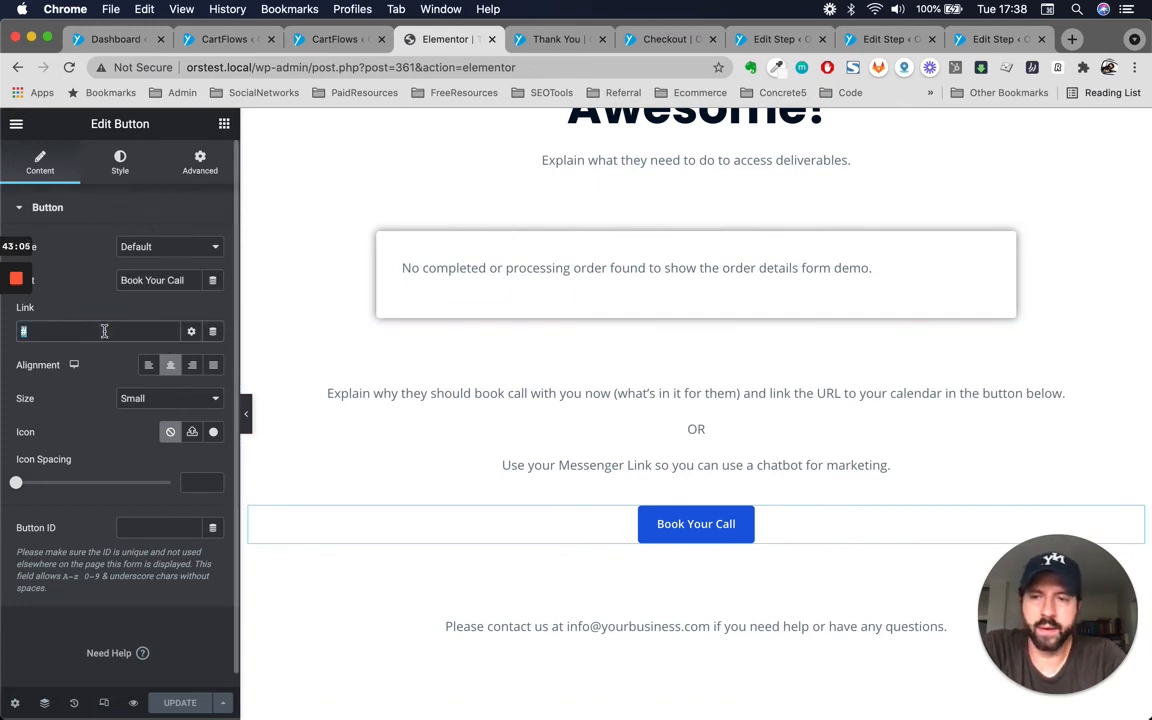
scroll(52, 587, down, 1)
scroll(527, 478, down, 4)
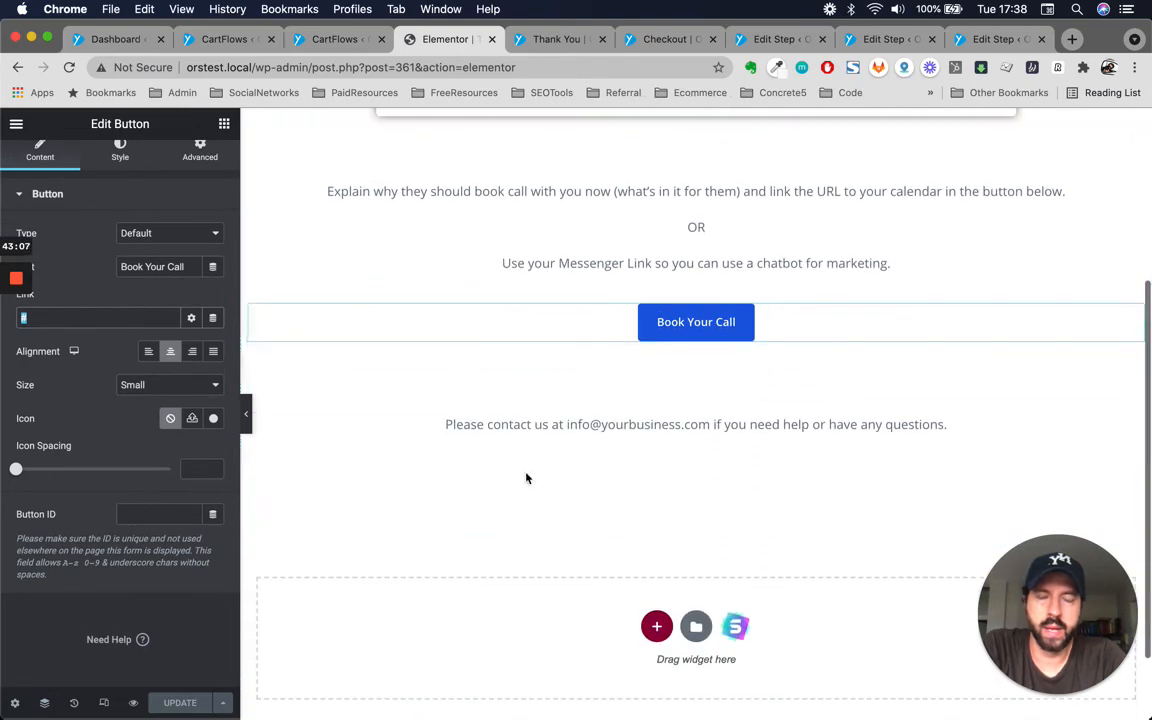
double_click(663, 429)
click(571, 432)
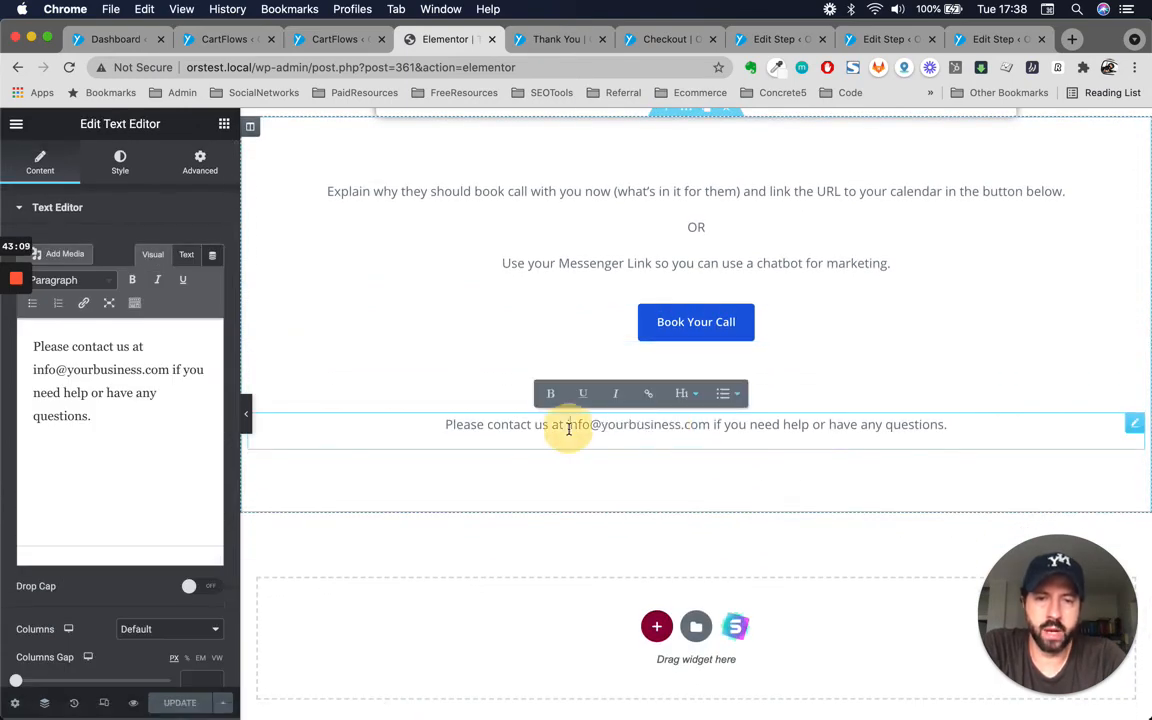
scroll(869, 432, up, 4)
scroll(838, 512, down, 5)
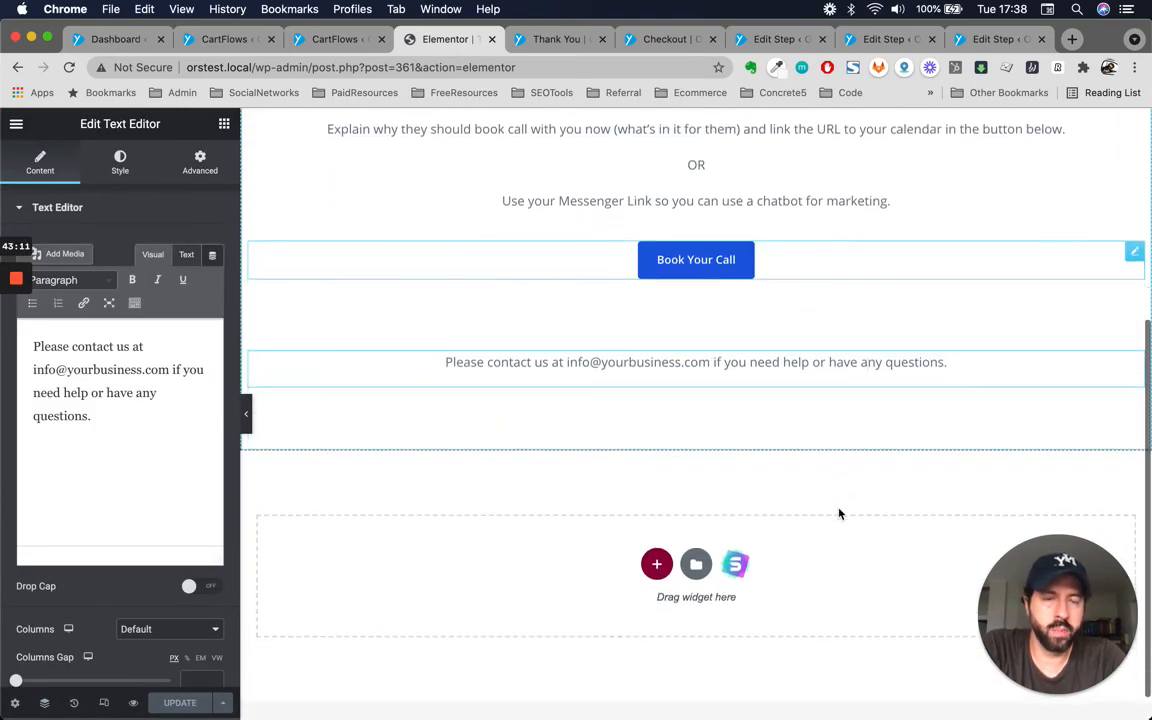
click(840, 260)
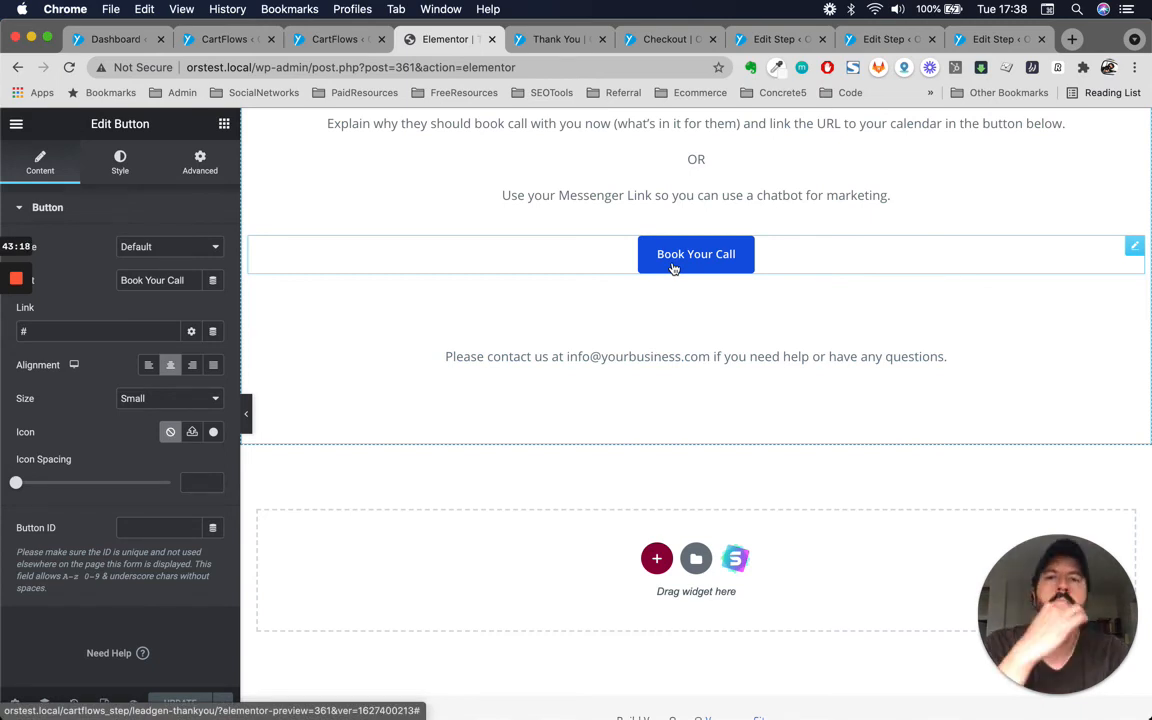
scroll(784, 265, up, 2)
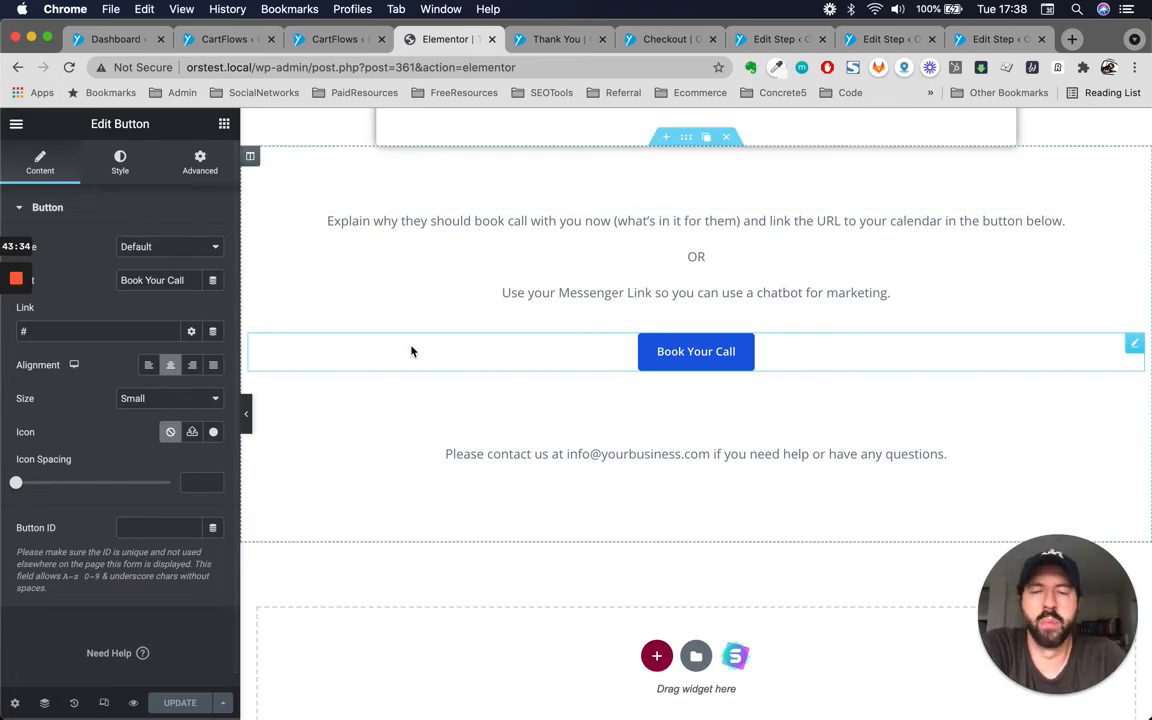
scroll(620, 404, up, 3)
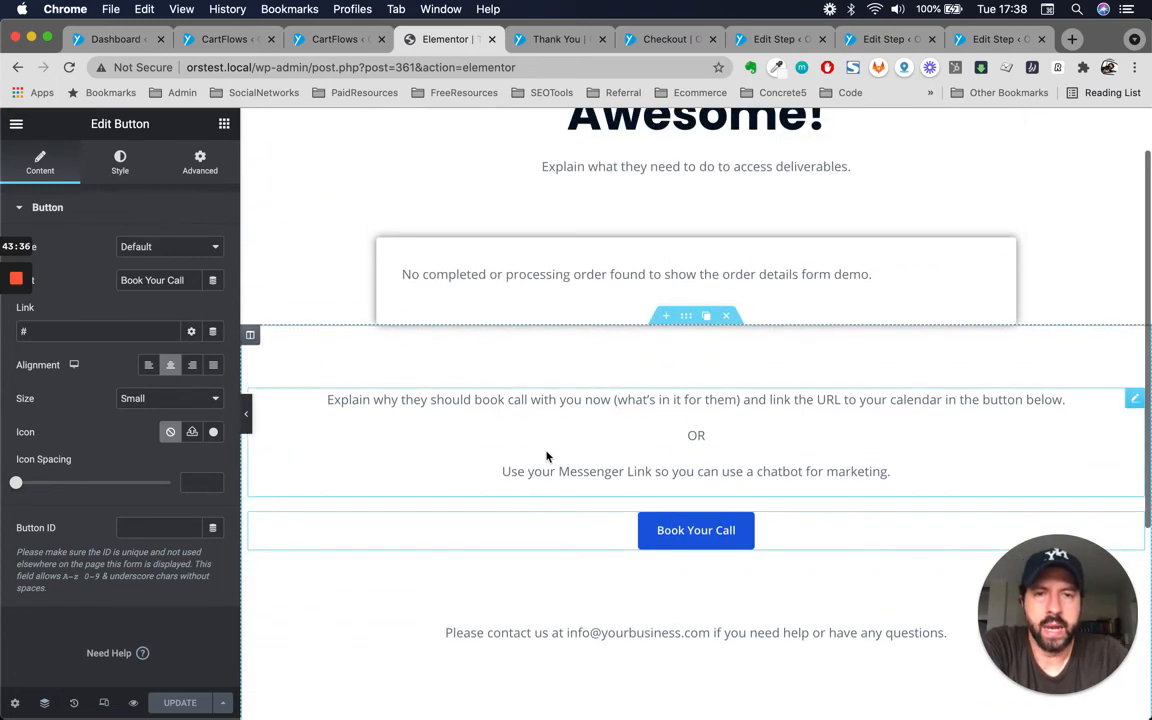
scroll(545, 455, up, 1)
scroll(546, 457, down, 5)
scroll(546, 457, up, 5)
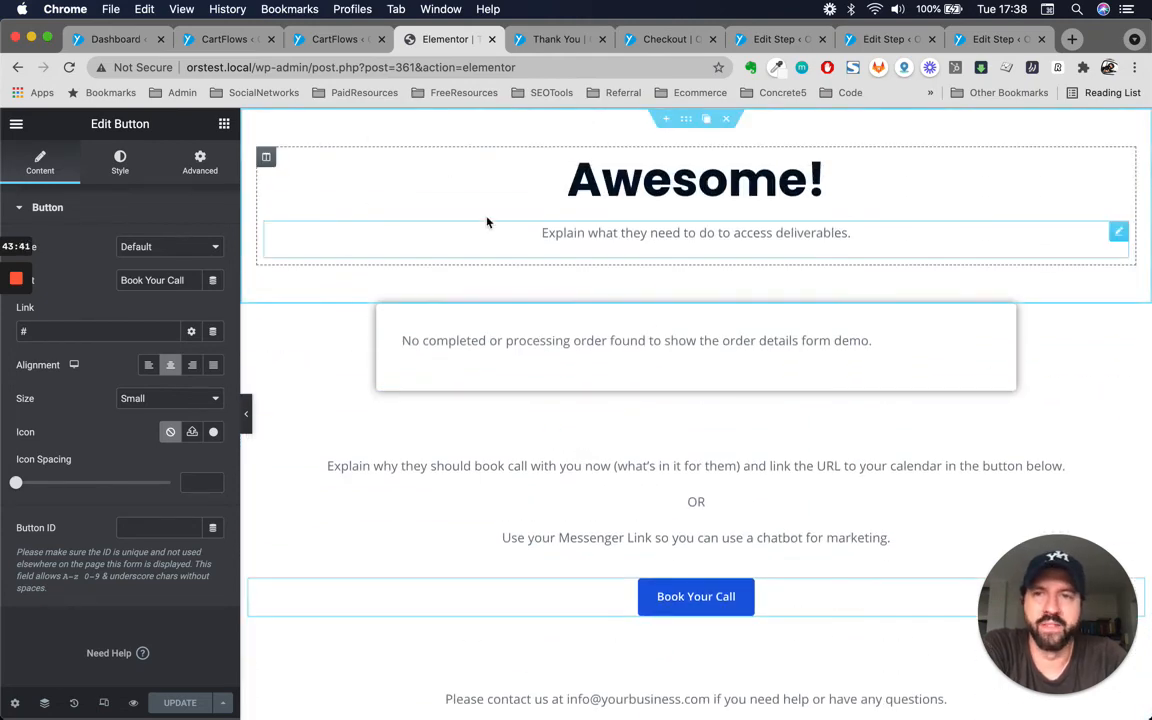
Copy the Landing step's view link from the SuperSeller Funnel steps and open the Landing page in a new tab.
click(308, 39)
click(238, 46)
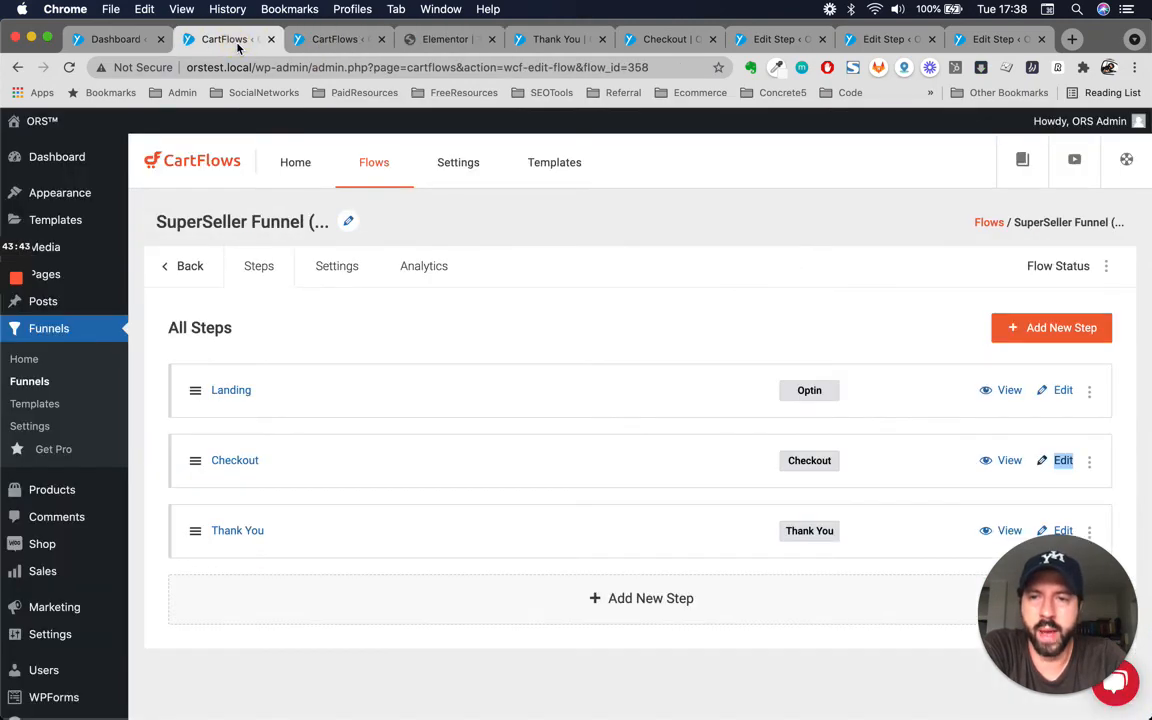
right_click(1009, 389)
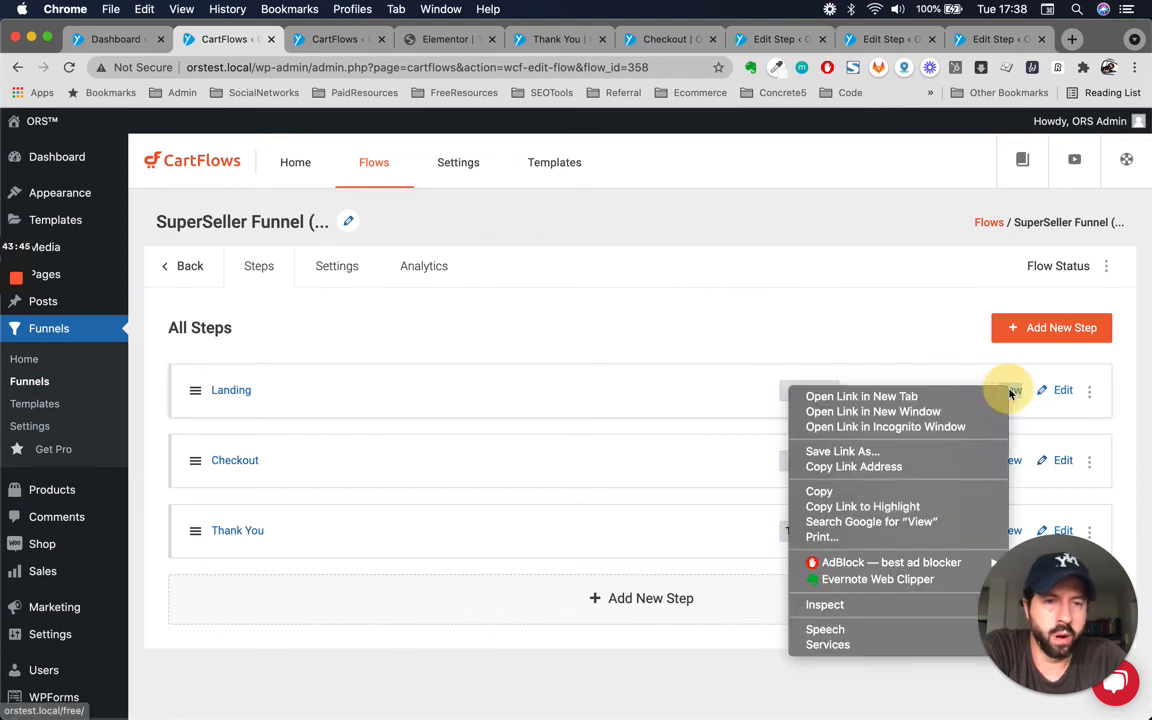
click(880, 466)
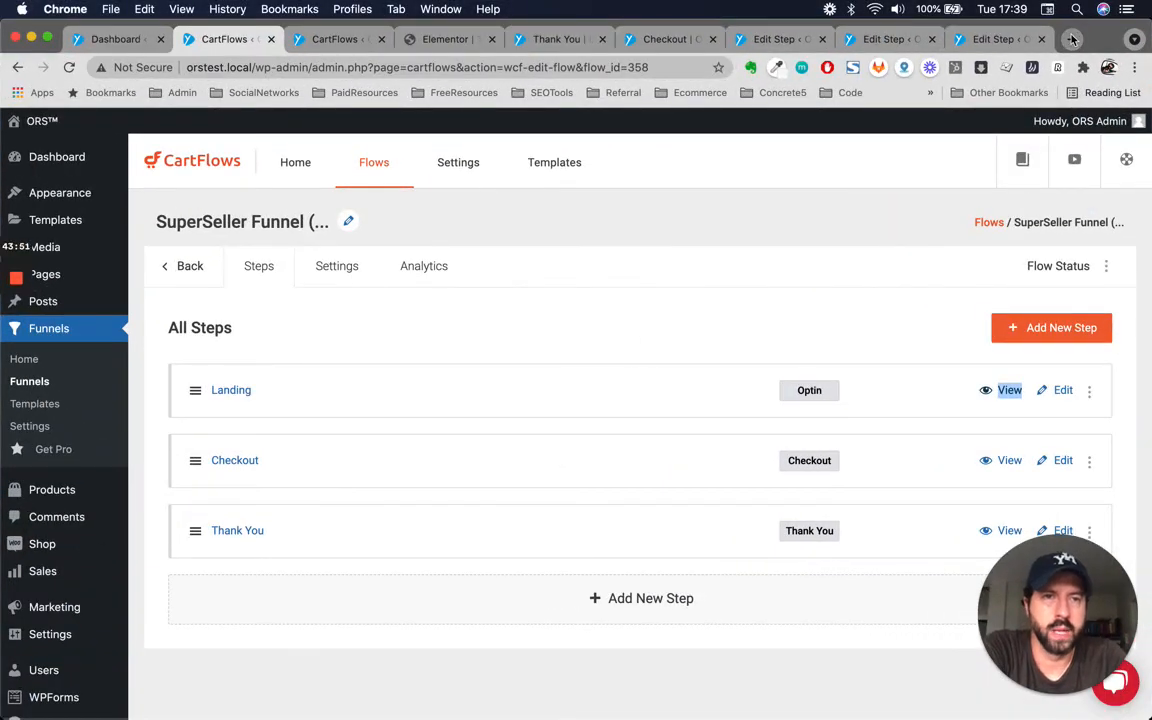
click(1071, 39)
text(http://orstest.local/free/)
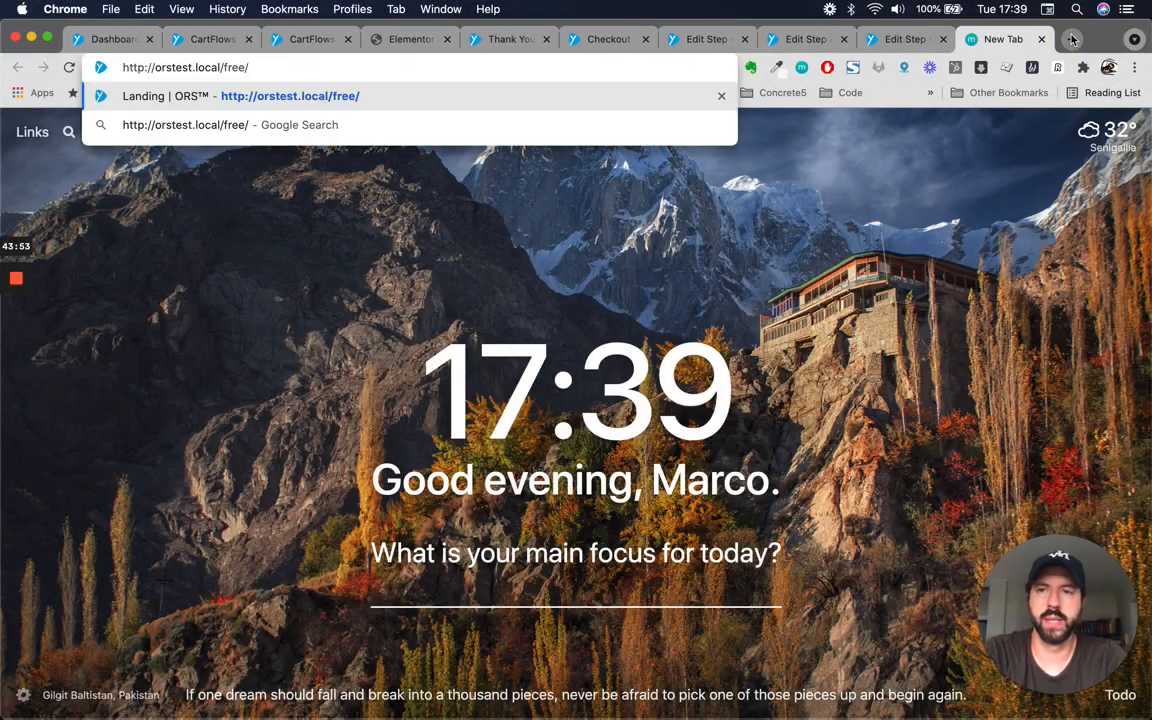
key(Return)
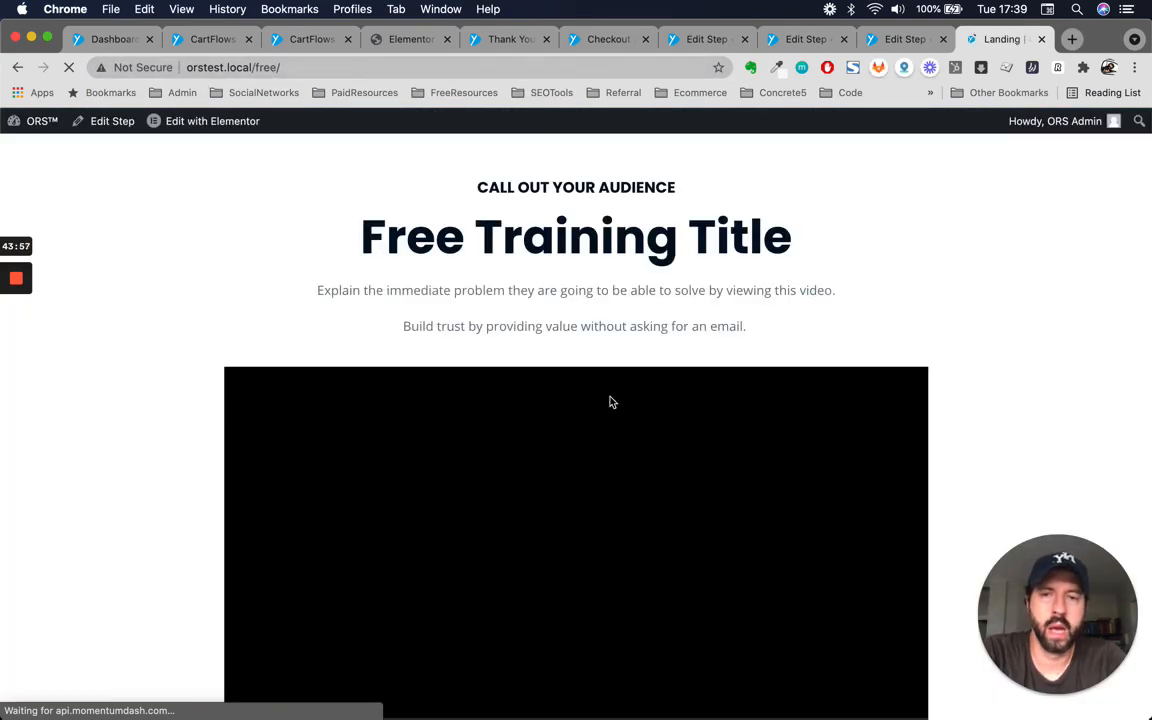
Submit the Landing page opt-in form with the prefilled name and email address to test the funnel.
scroll(623, 251, down, 3)
scroll(623, 251, down, 5)
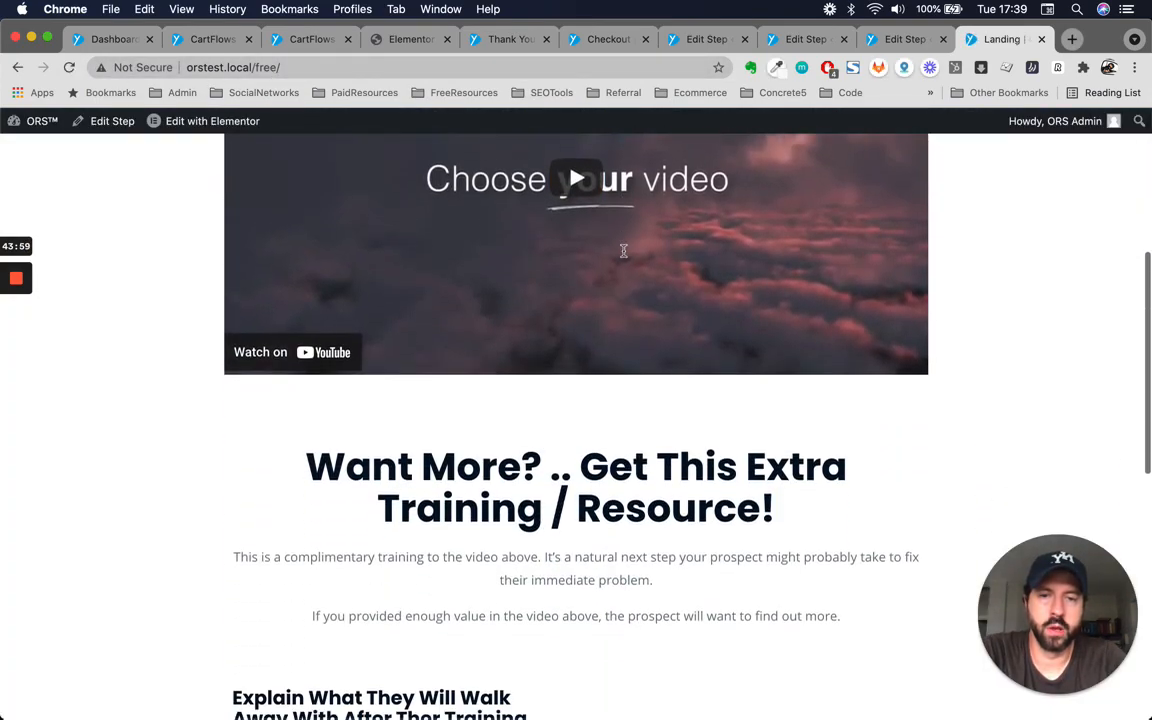
scroll(623, 251, up, 5)
scroll(612, 434, down, 5)
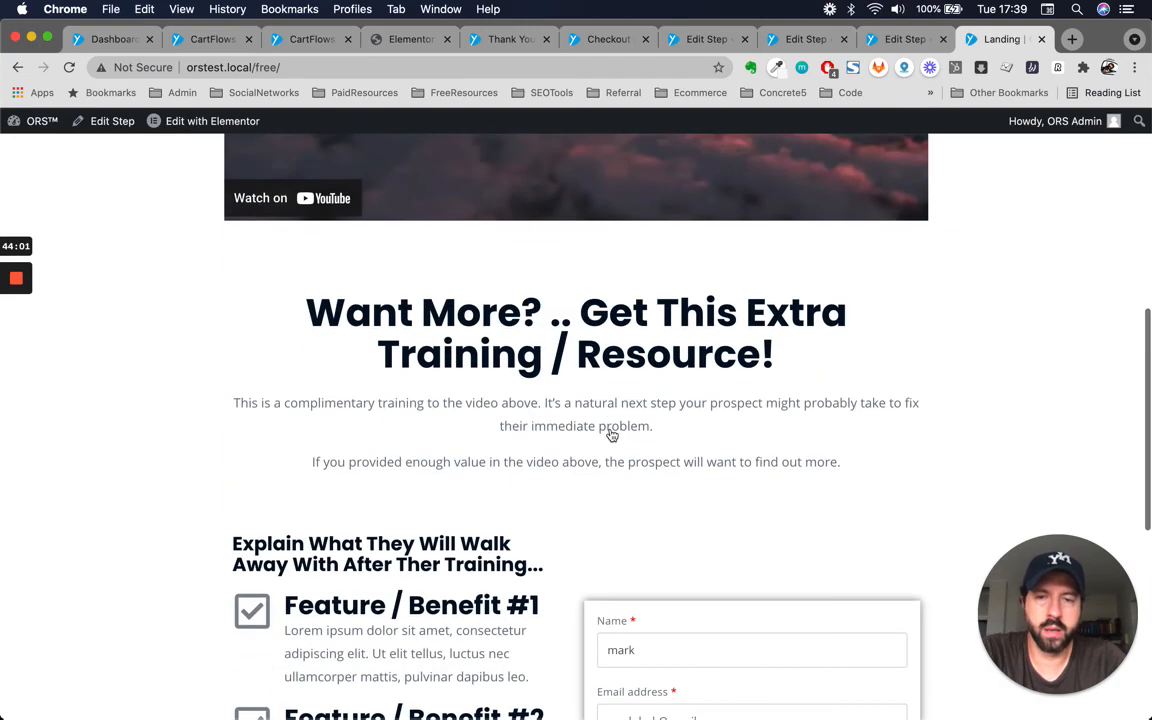
scroll(612, 434, up, 1)
scroll(612, 434, down, 3)
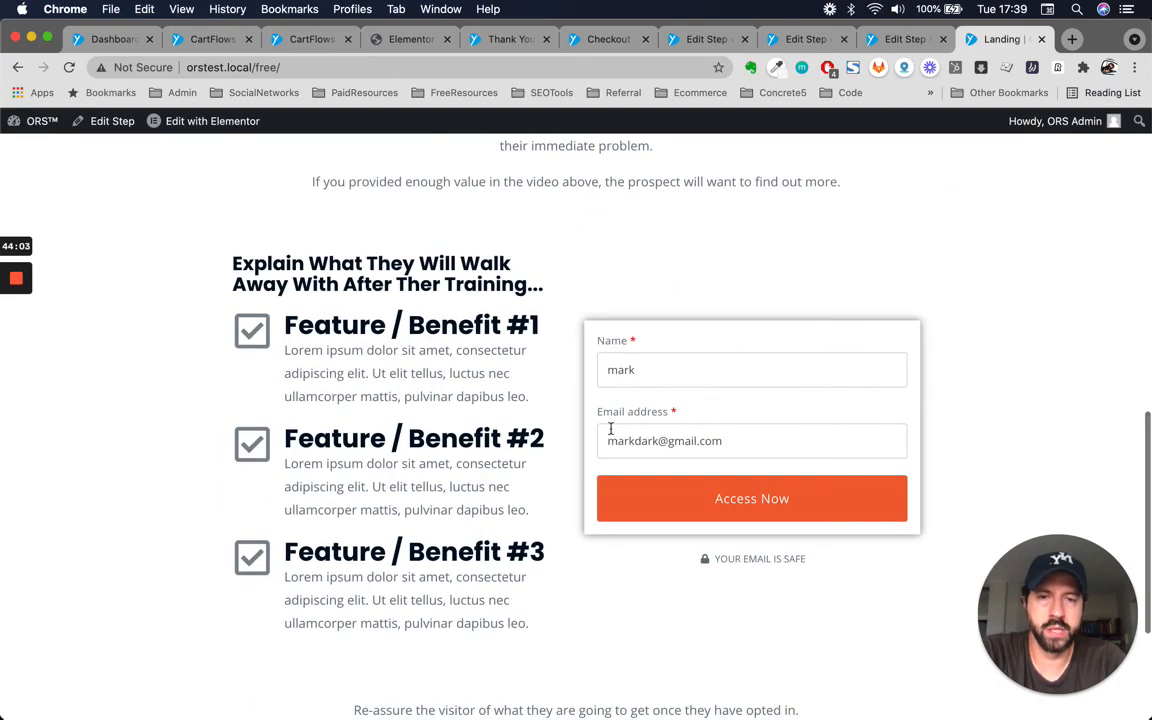
double_click(666, 373)
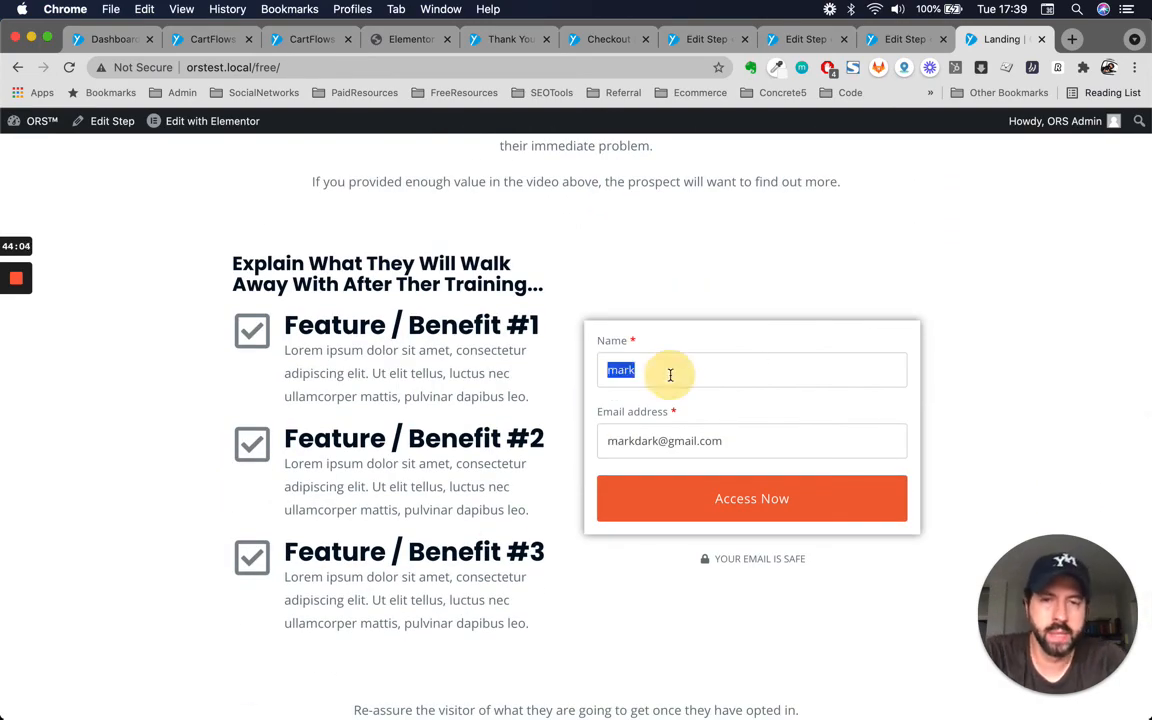
click(733, 445)
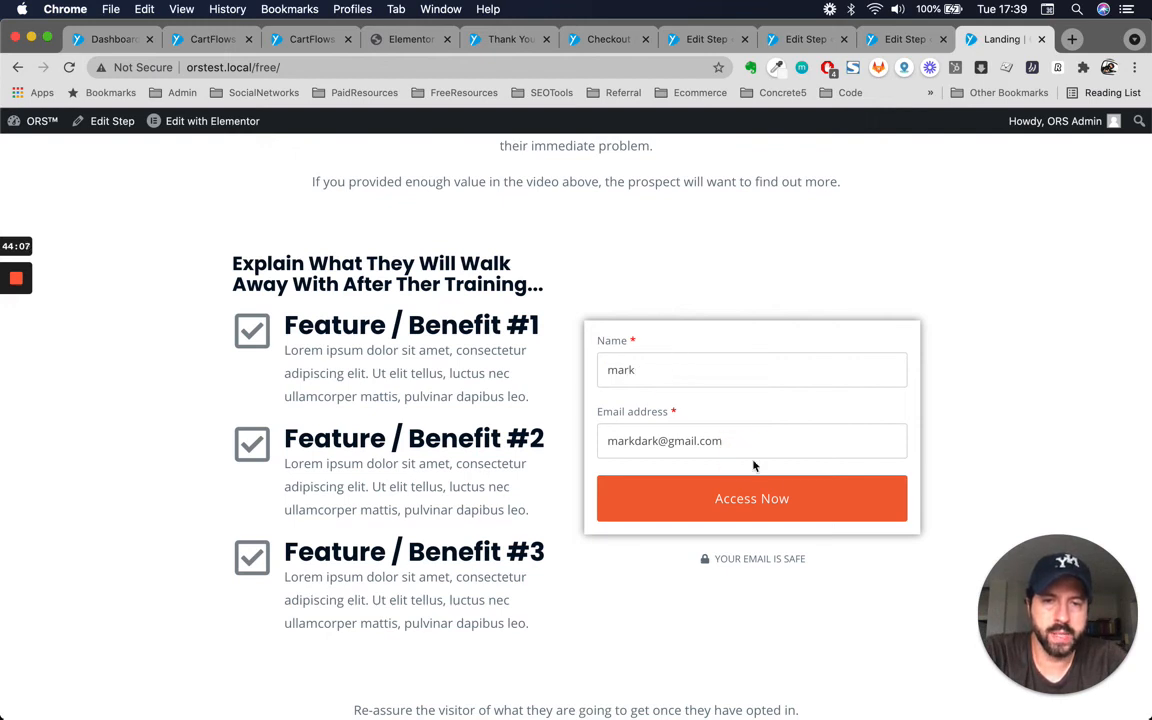
click(762, 500)
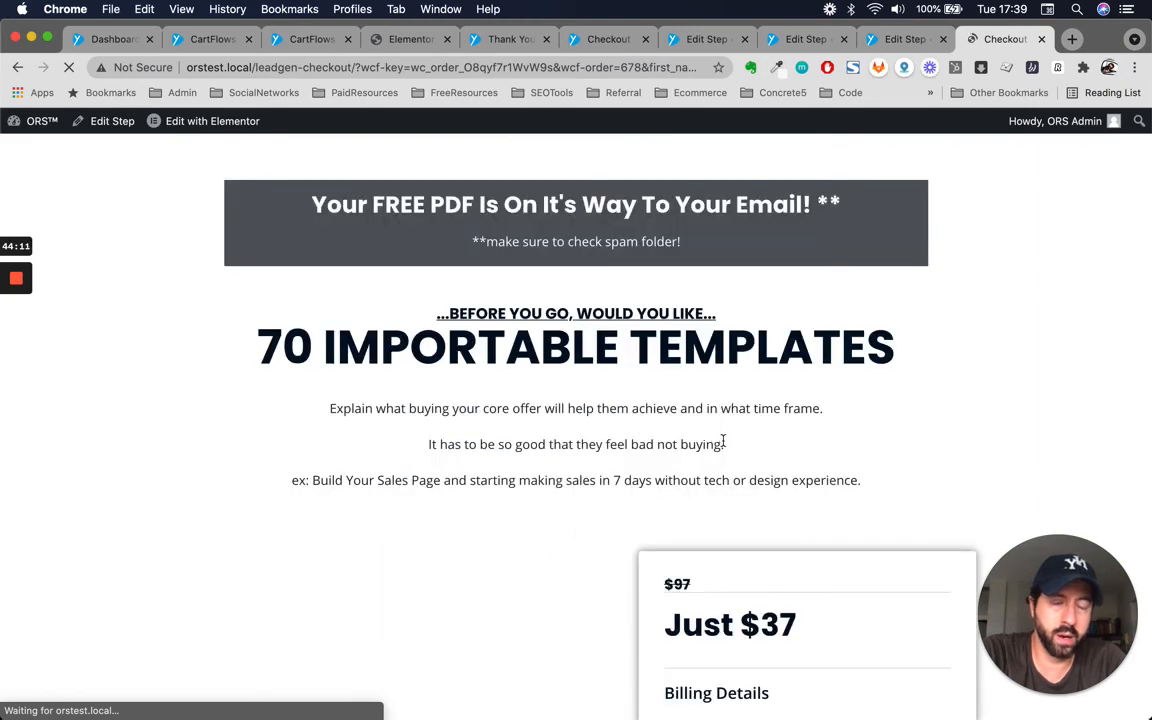
Review the Checkout page reached after the opt-in, scrolling through its offer and billing details.
scroll(723, 278, up, 2)
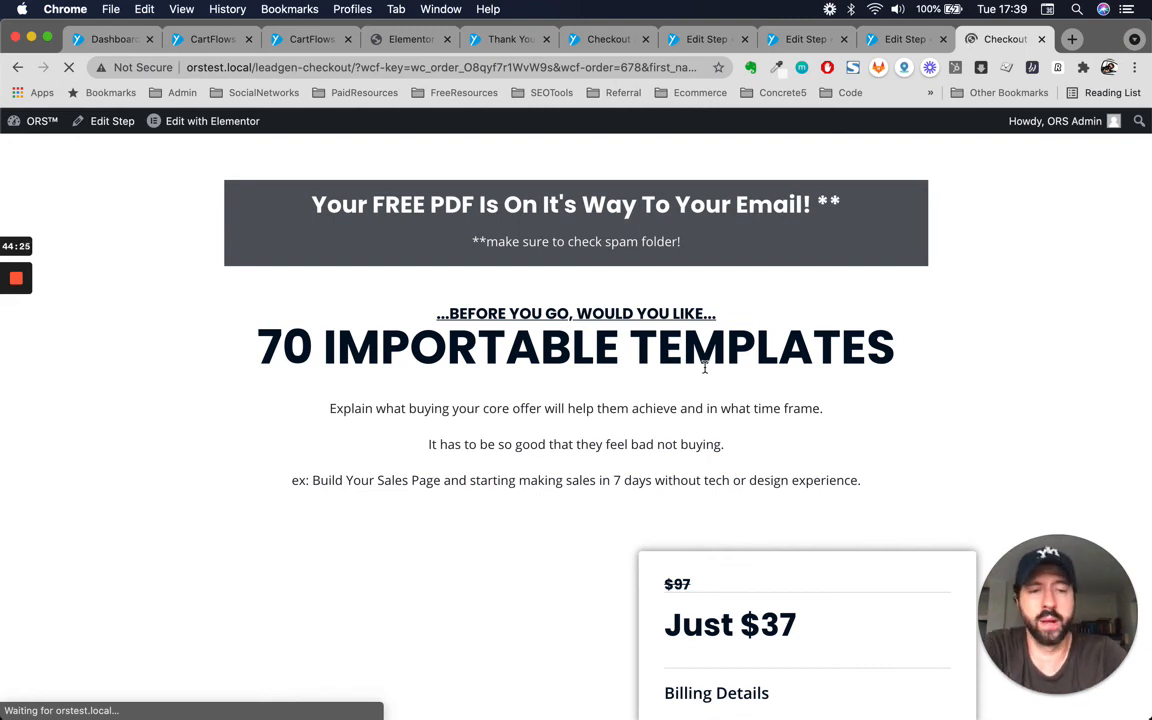
click(628, 204)
scroll(404, 398, down, 3)
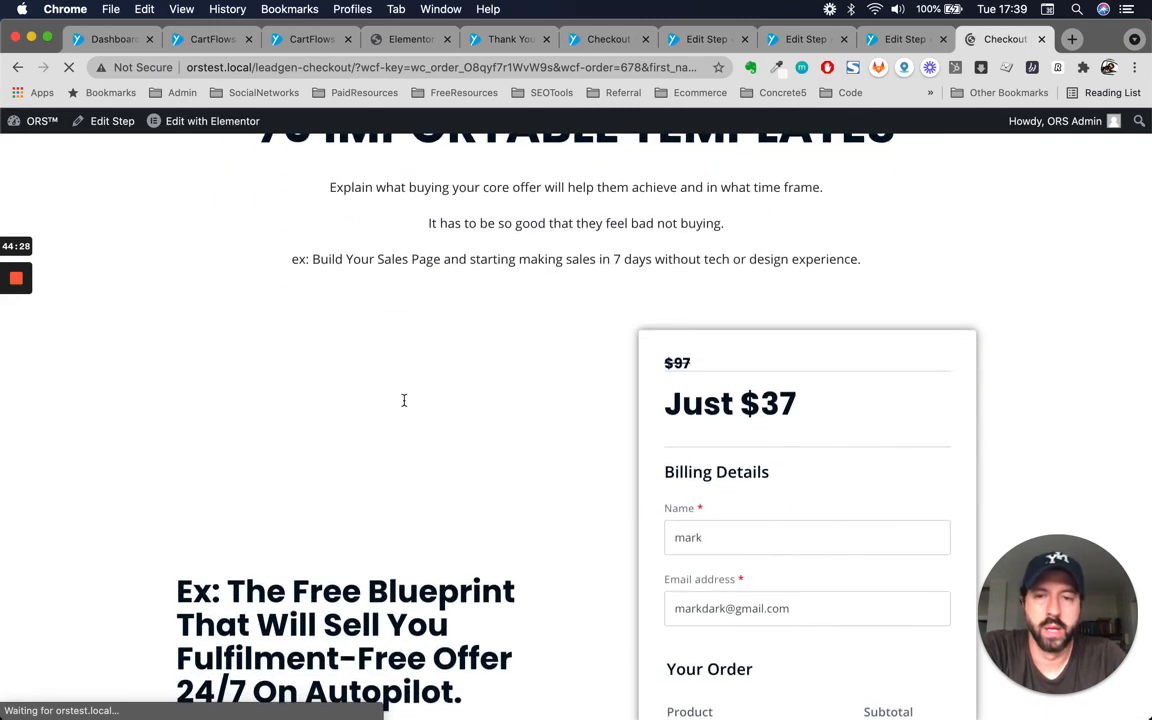
scroll(543, 470, down, 2)
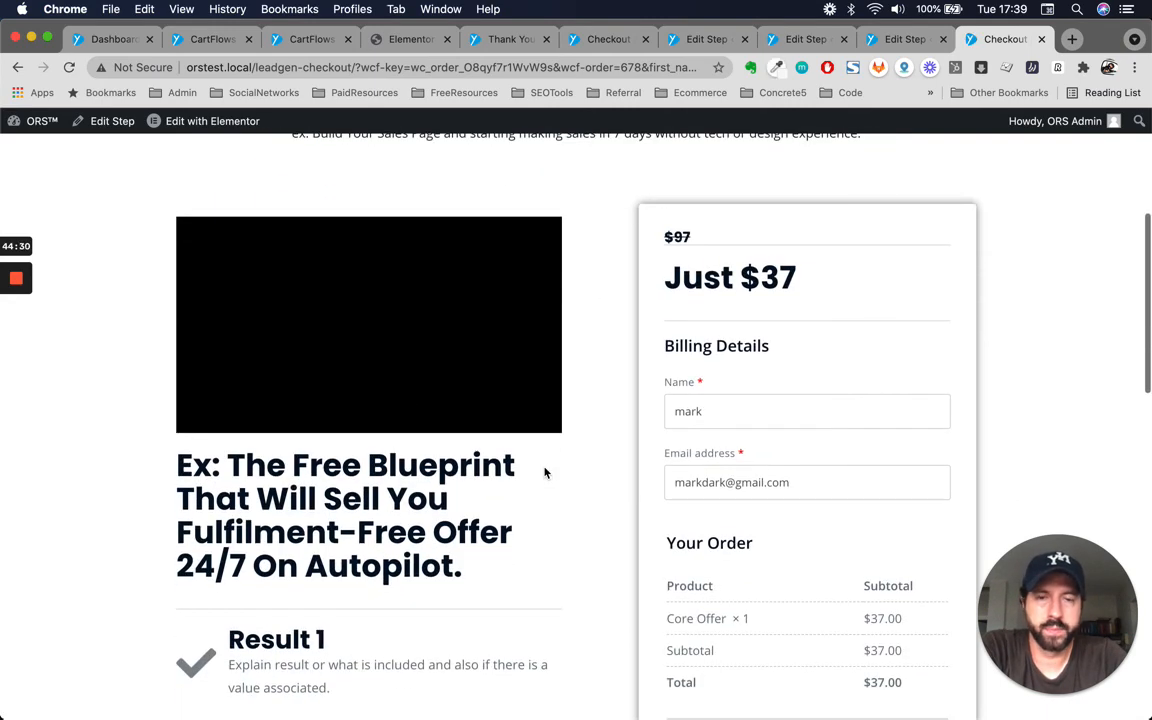
scroll(575, 356, down, 2)
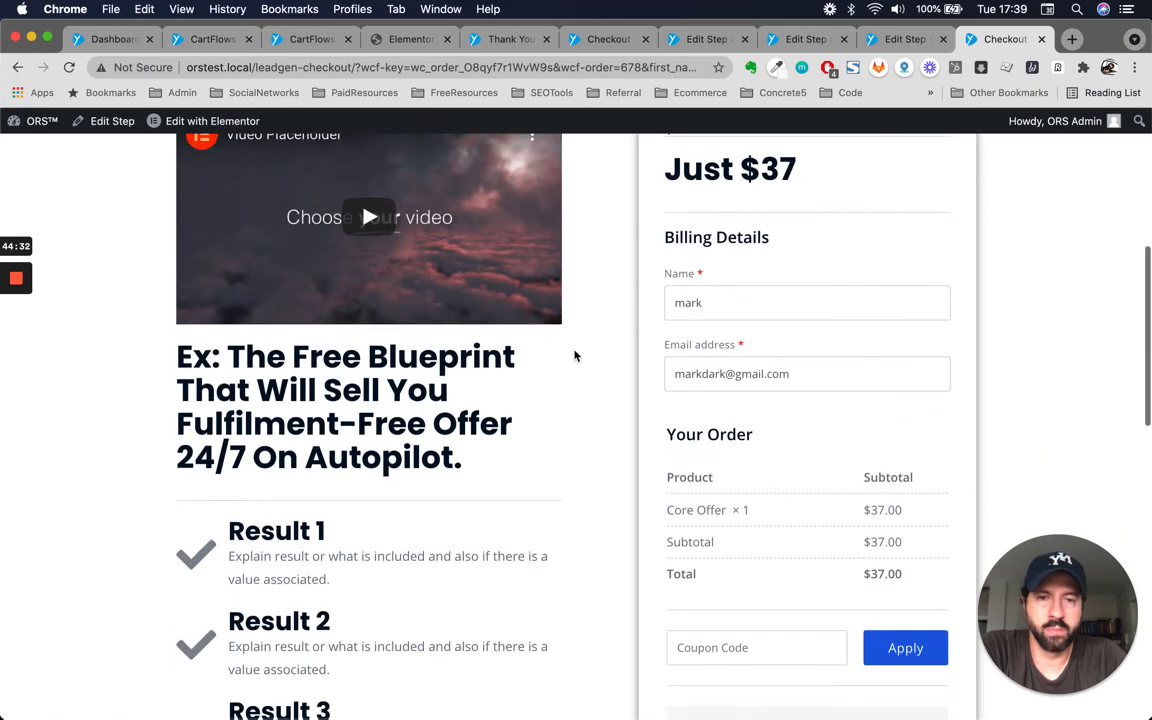
scroll(575, 356, down, 4)
scroll(575, 356, up, 10)
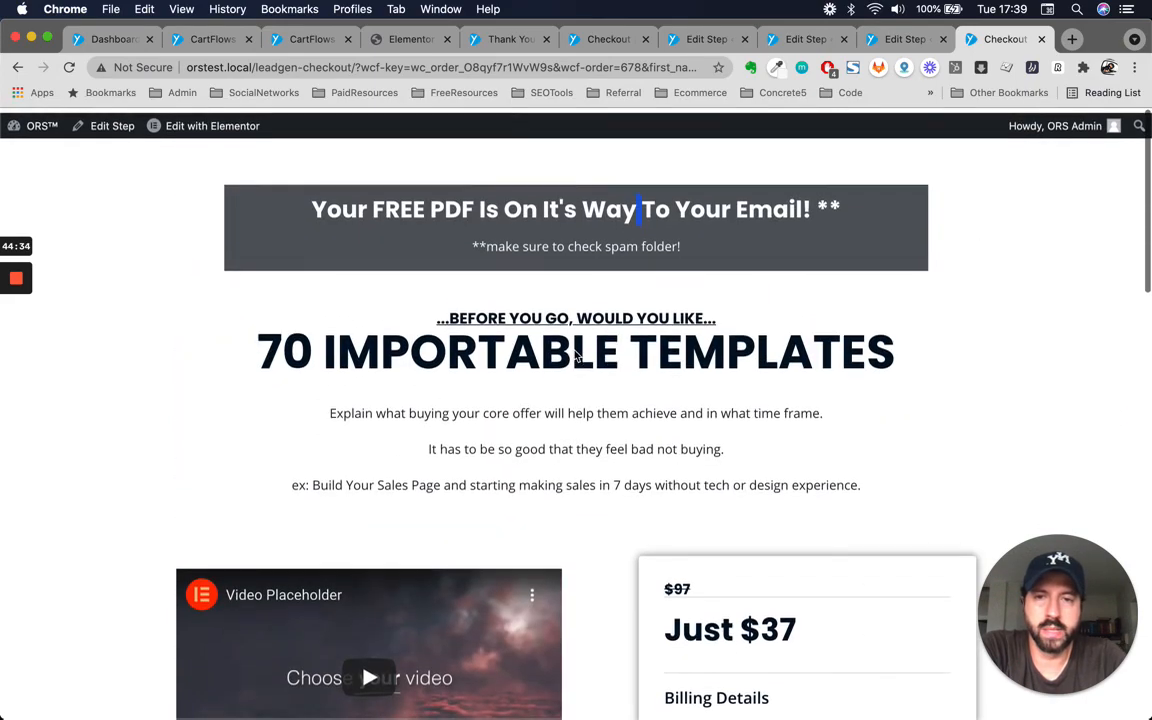
Check the prefilled billing name and email address fields on the Checkout page.
scroll(648, 440, down, 8)
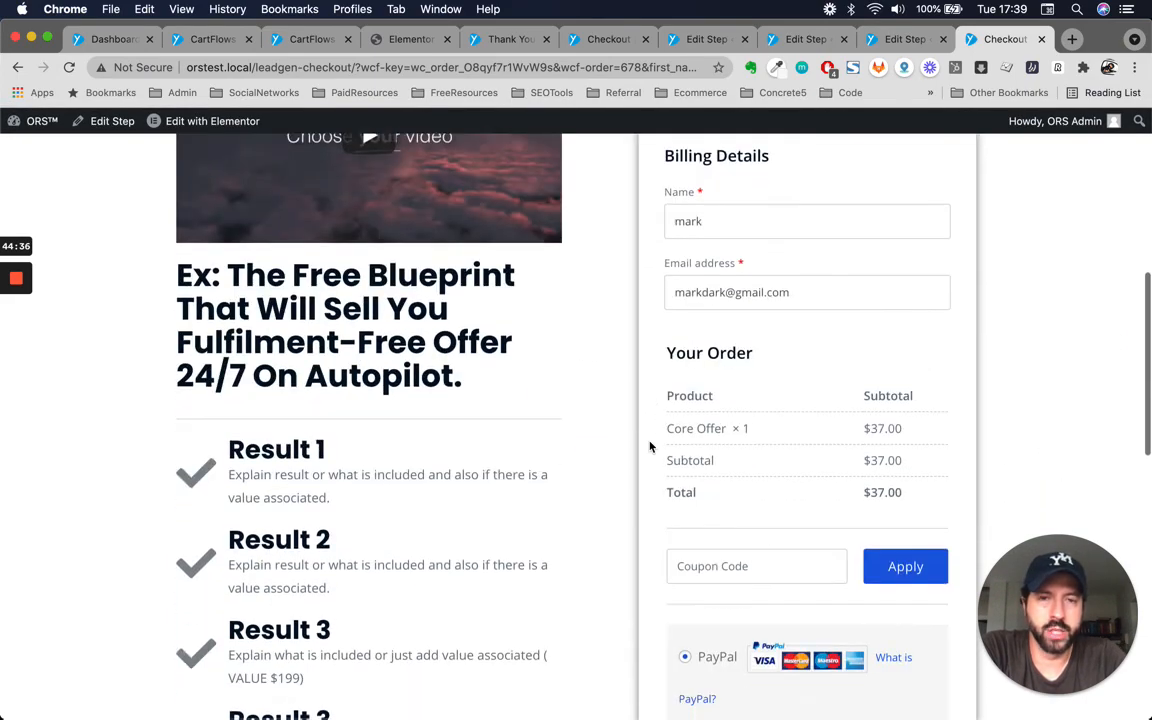
scroll(650, 446, up, 1)
double_click(784, 250)
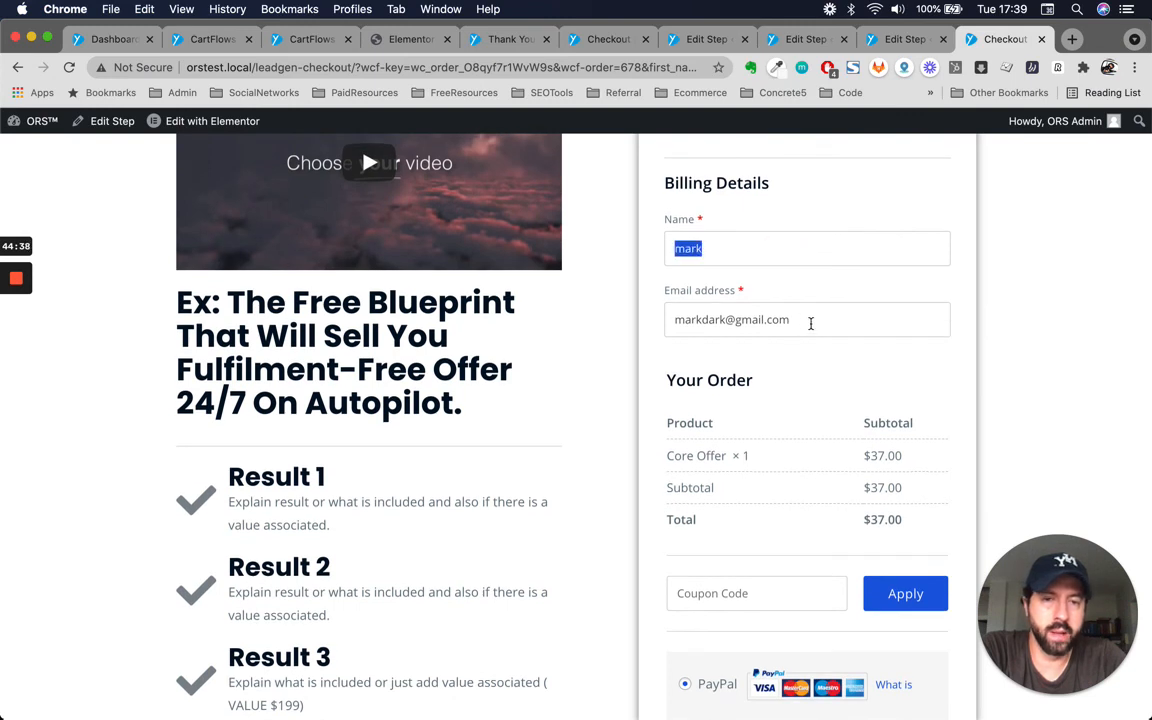
triple_click(811, 323)
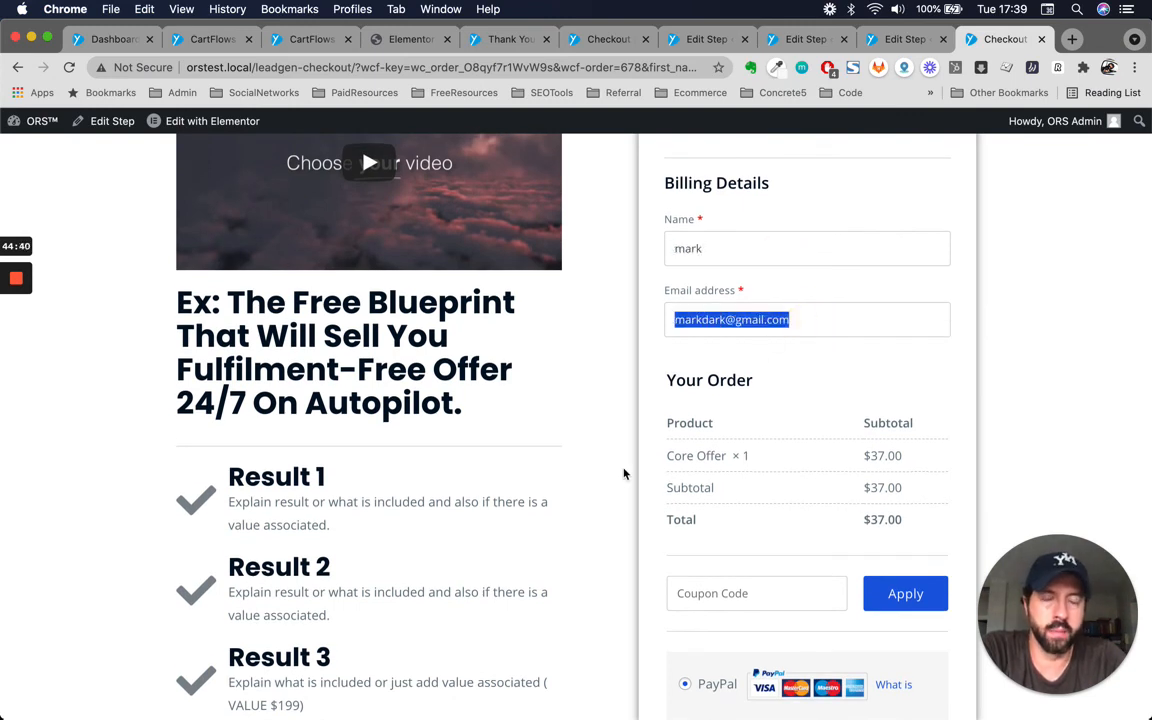
scroll(623, 474, up, 1)
double_click(712, 283)
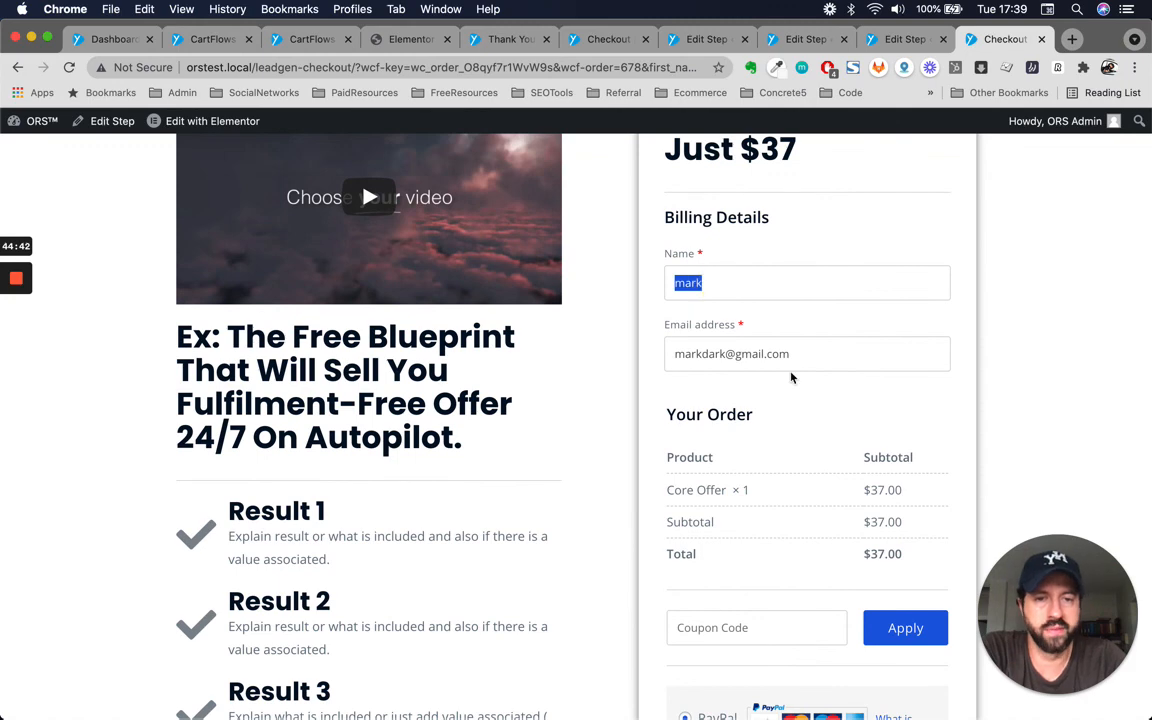
Switch the Checkout page's payment method to Credit Card.
scroll(790, 377, down, 5)
scroll(705, 525, down, 7)
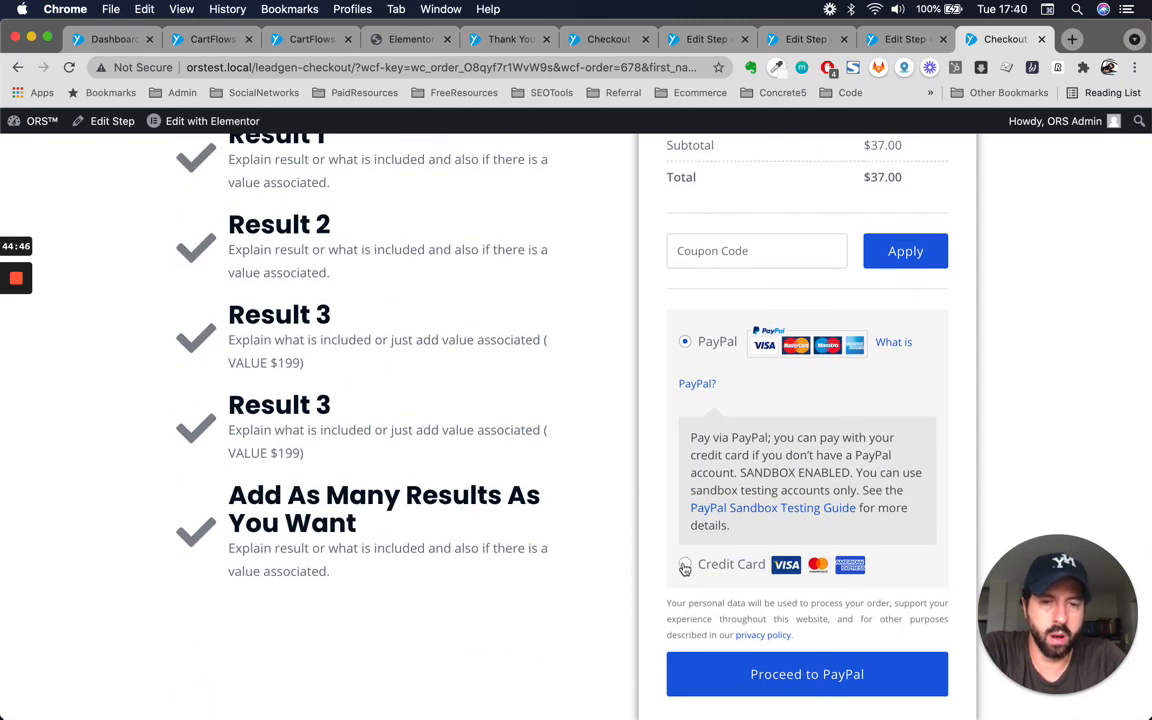
click(685, 567)
scroll(689, 568, down, 3)
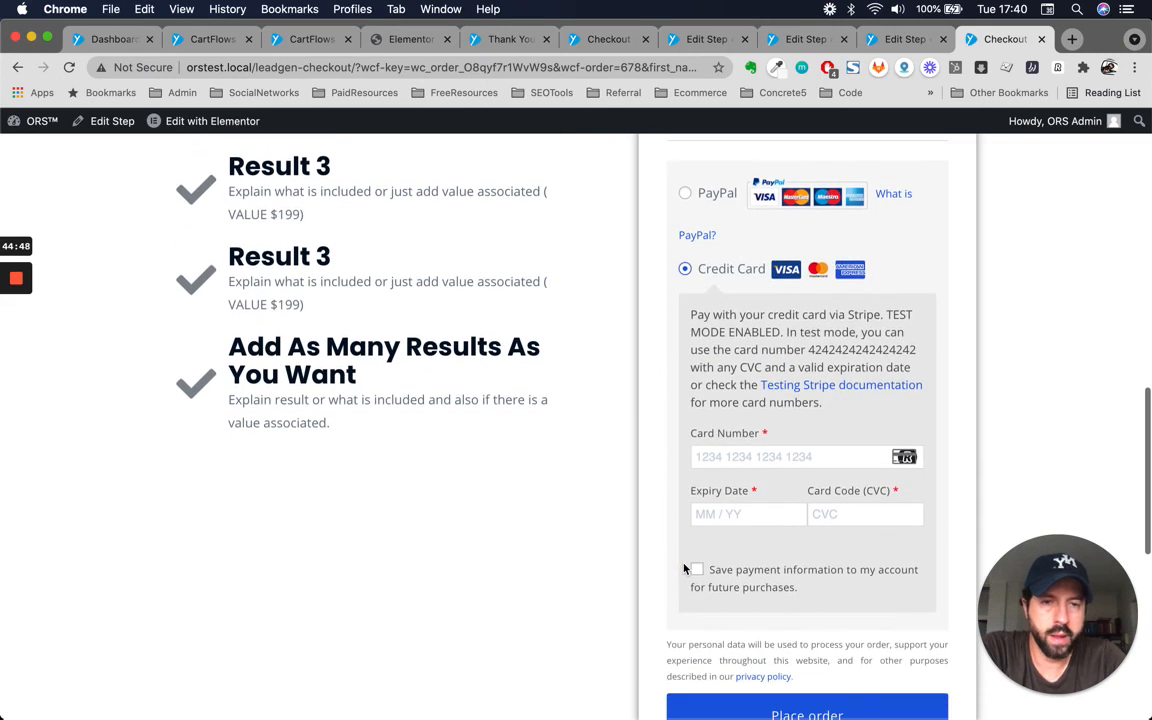
Copy the Stripe test card number from the payment description and paste it into the Card Number field.
drag(810, 349, 922, 349)
key(super+c)
click(800, 450)
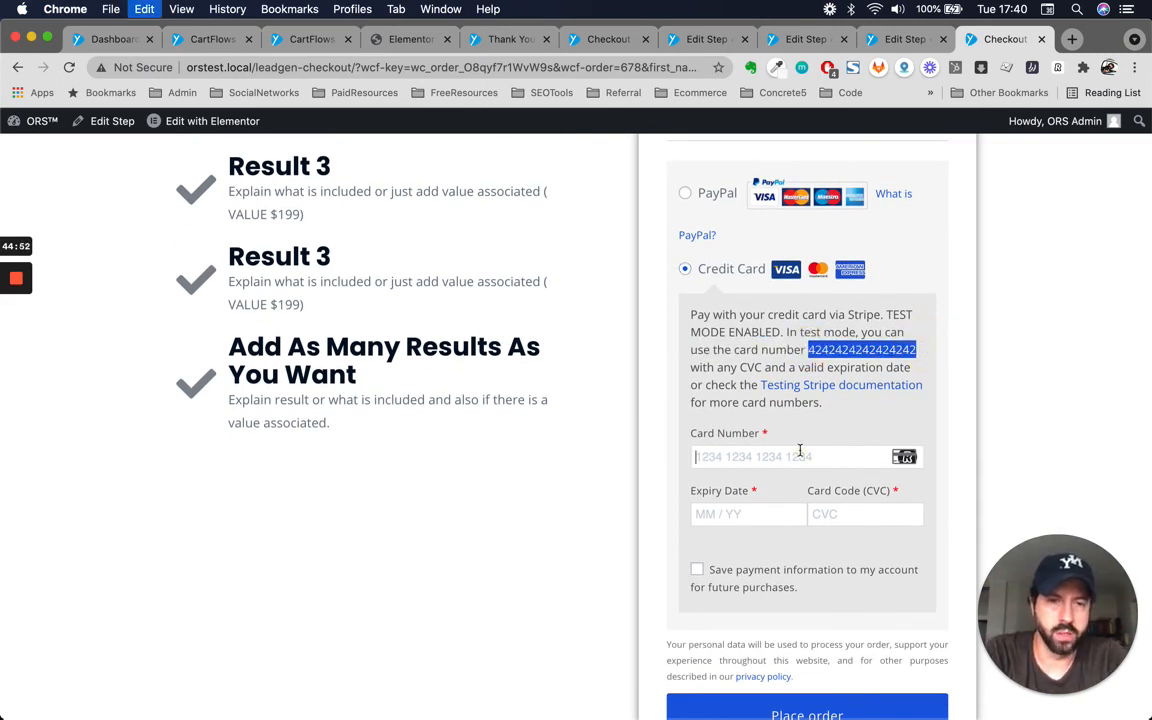
key(super+v)
Fill in the card's expiry date and card code (CVC).
click(725, 512)
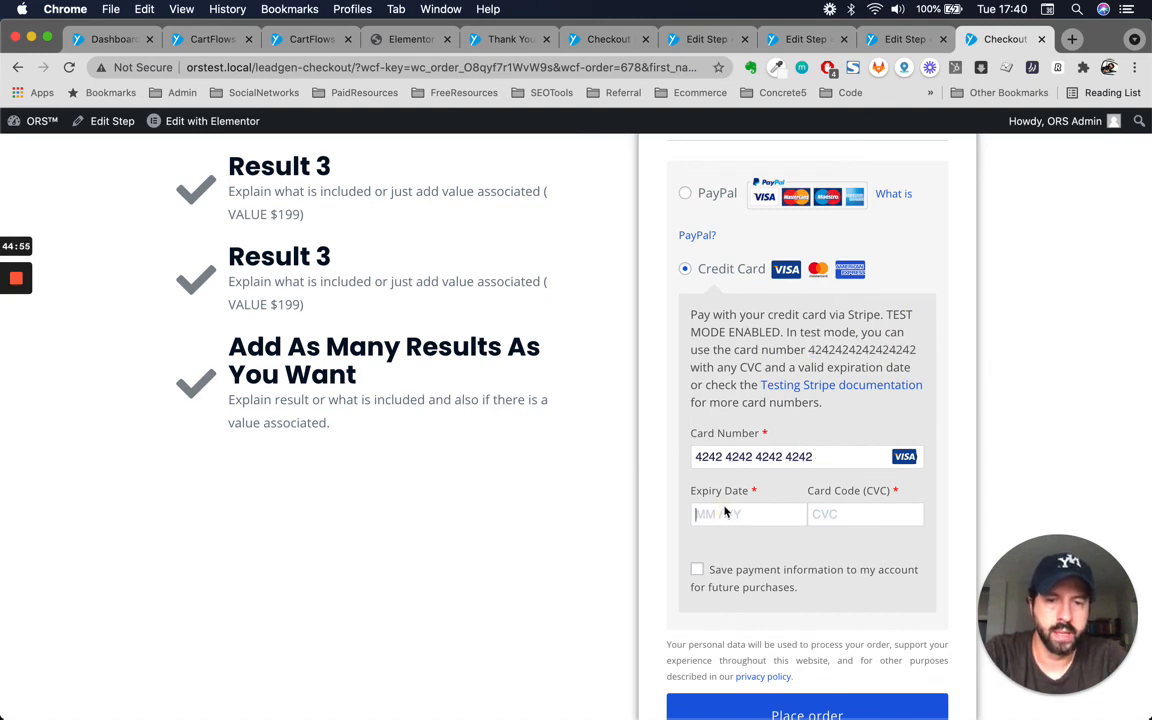
text(02 /)
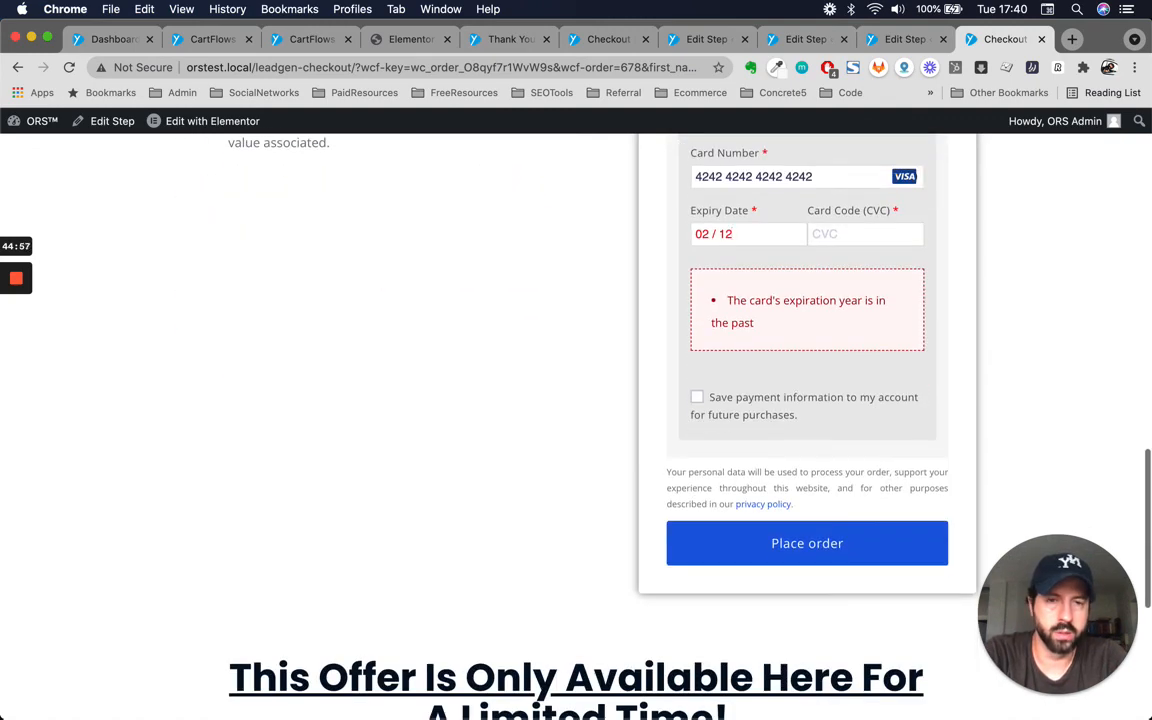
text(12)
triple_click(759, 233)
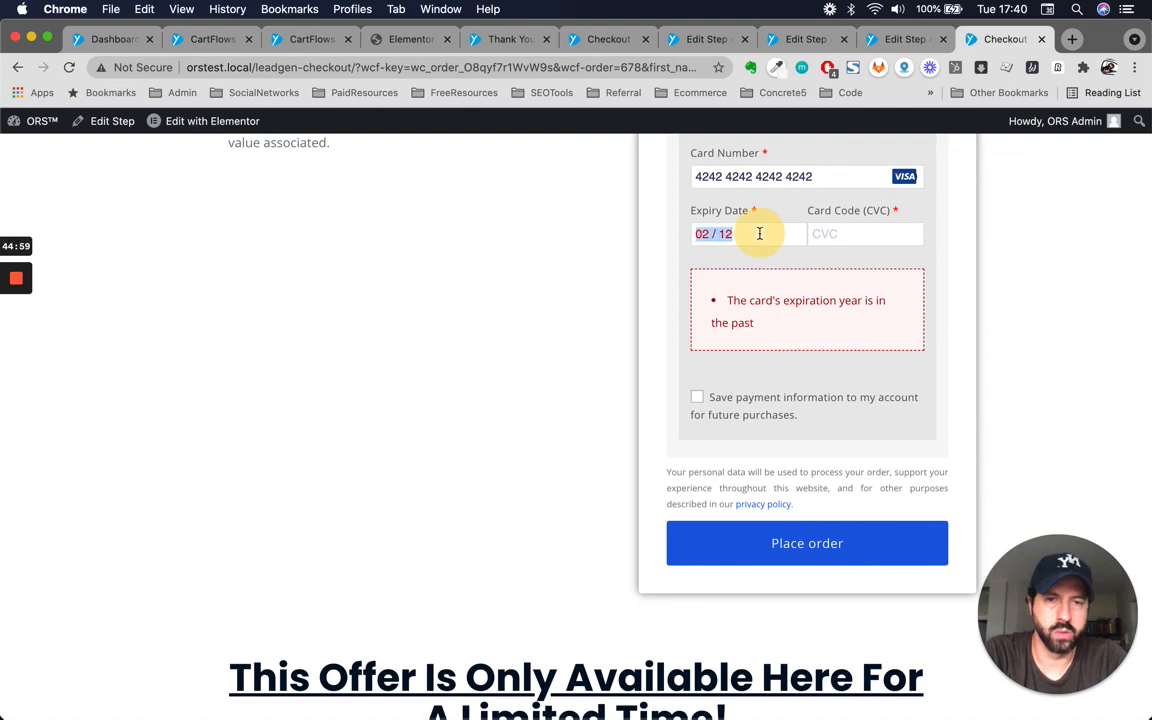
text(122)
click(823, 235)
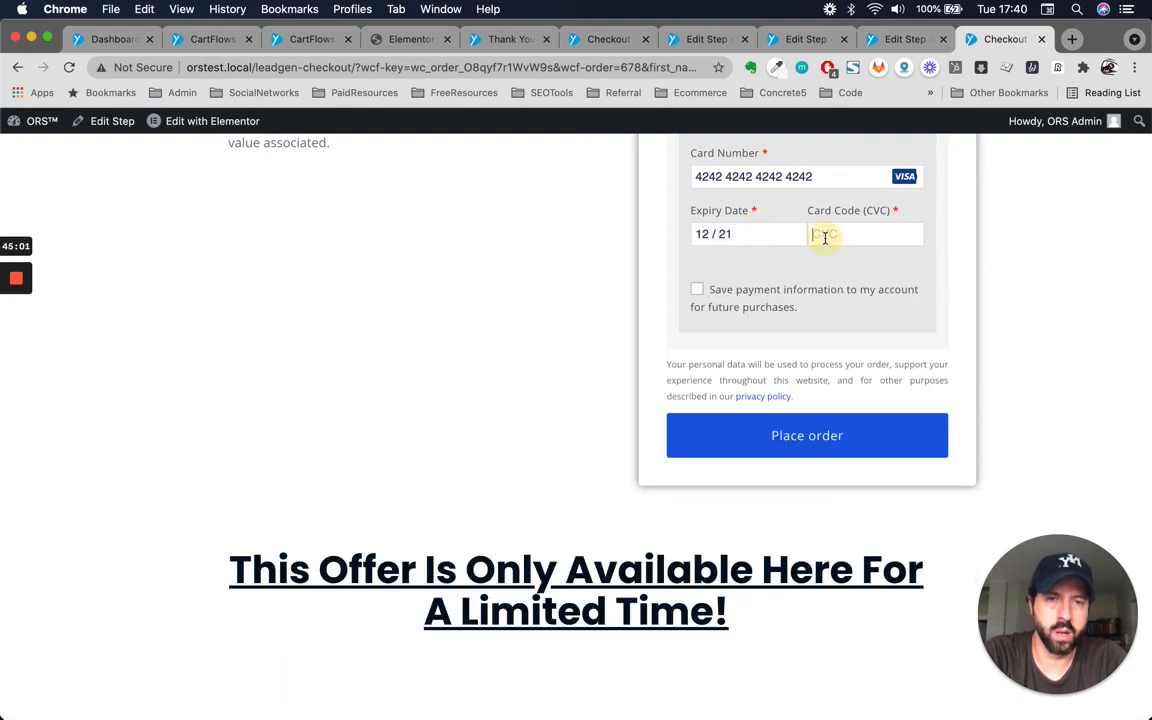
text(123)
Tick the option to save payment information and place the order.
click(697, 290)
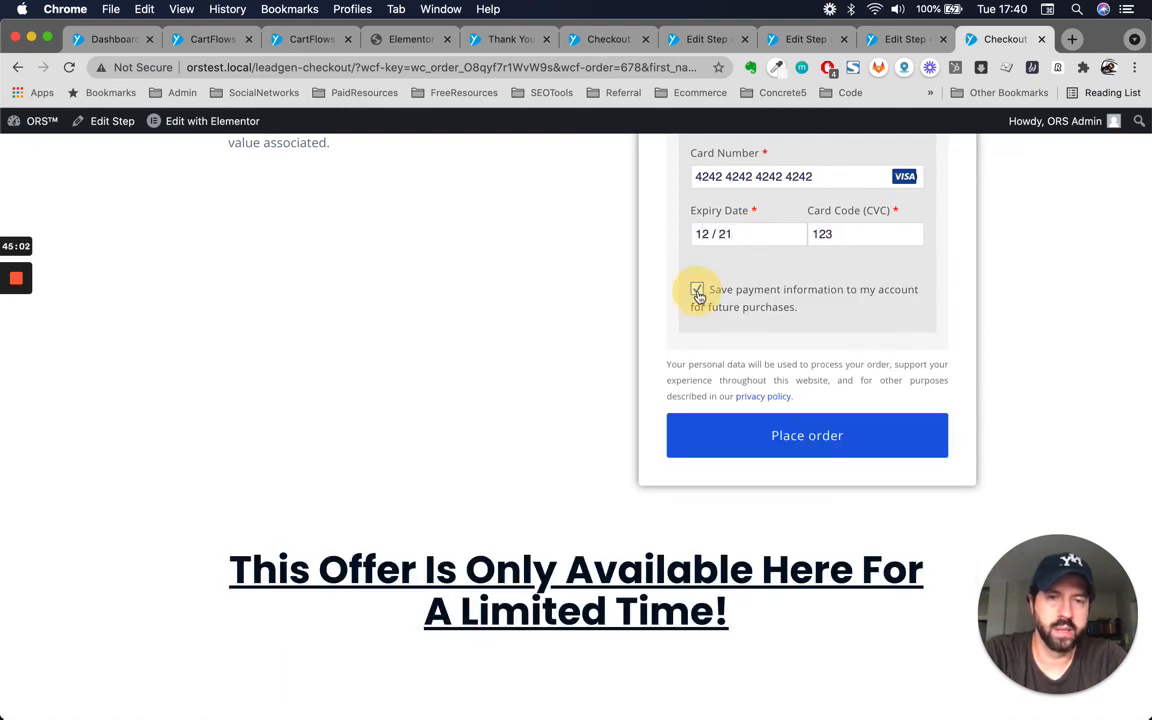
click(810, 438)
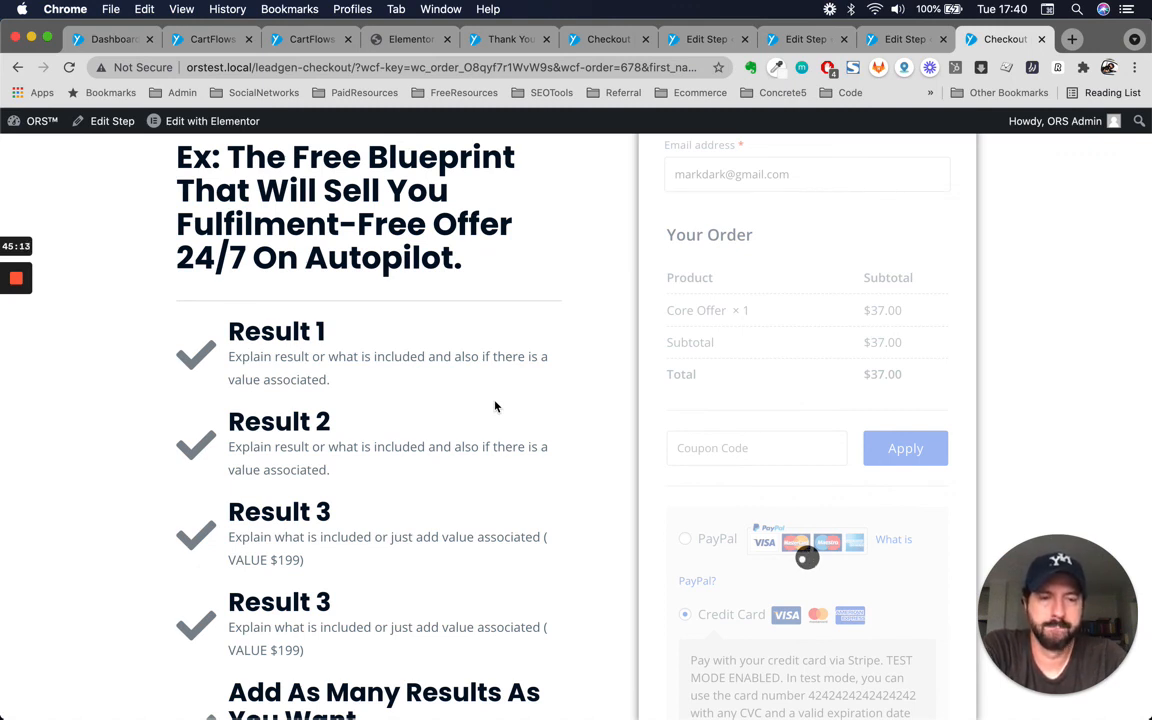
scroll(572, 483, down, 3)
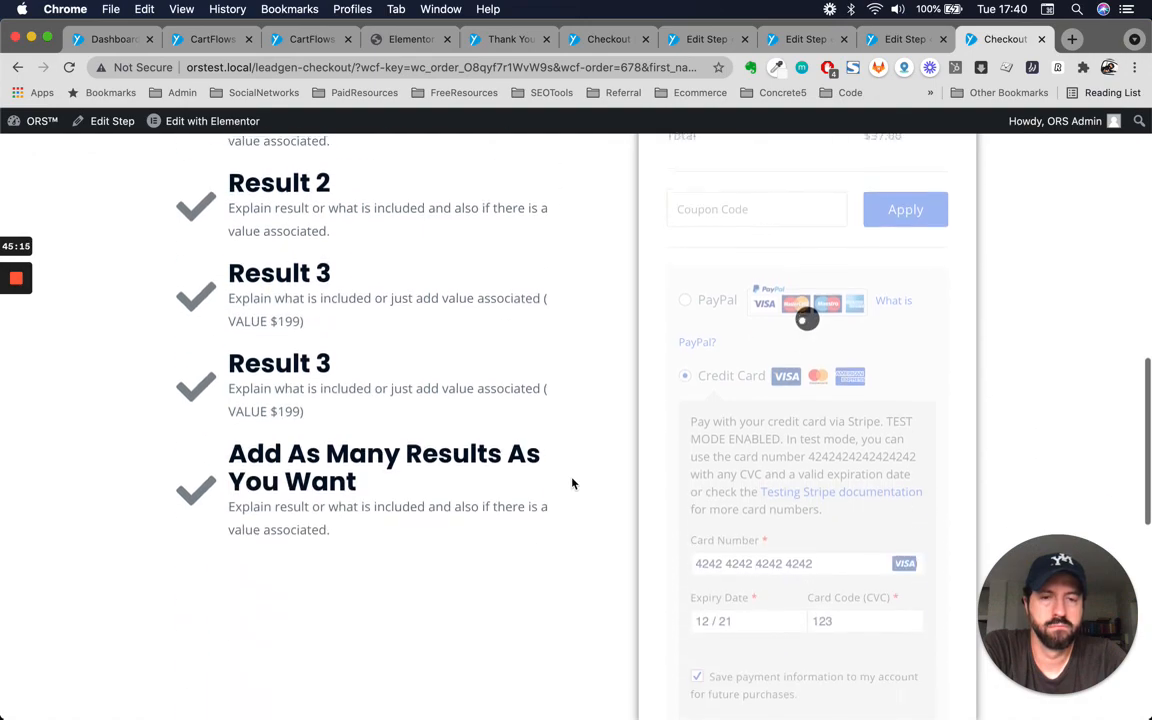
scroll(572, 483, up, 9)
scroll(572, 483, down, 7)
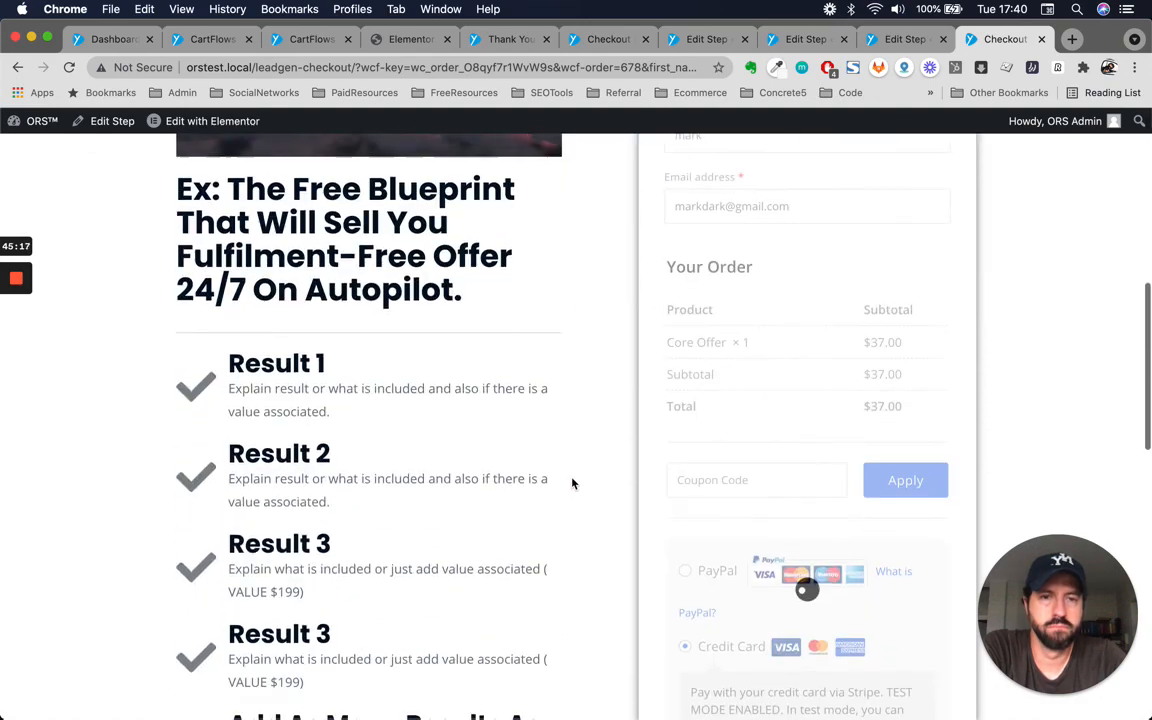
scroll(572, 483, down, 3)
scroll(572, 483, down, 2)
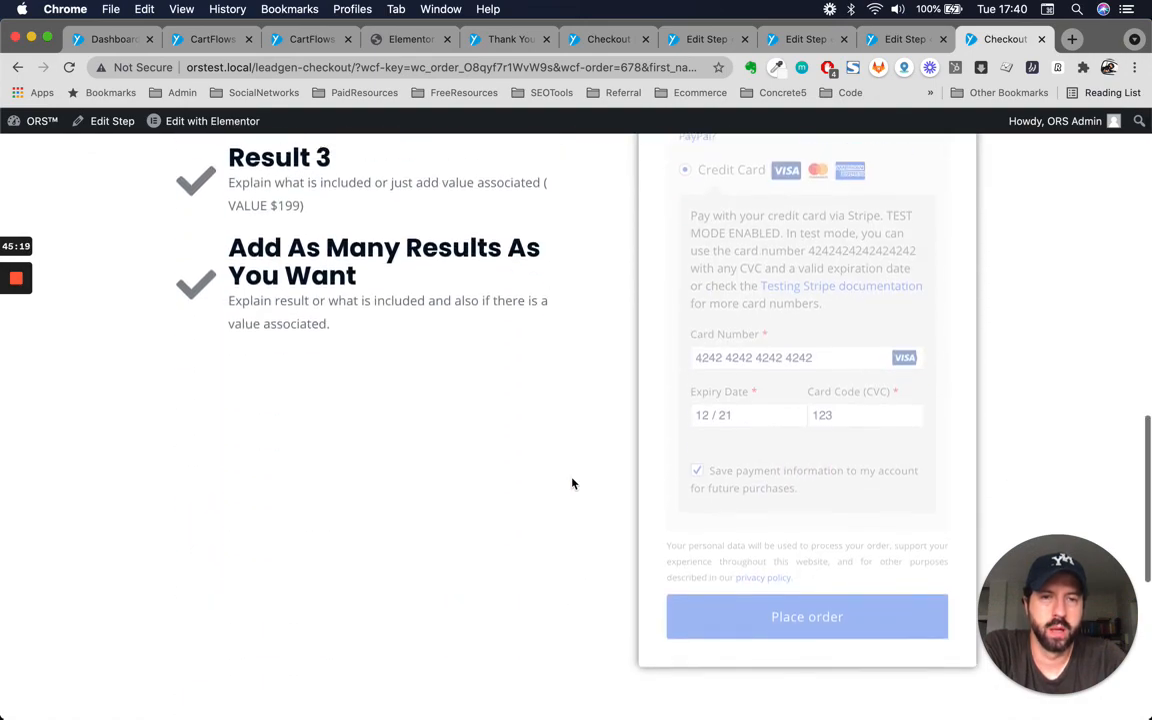
scroll(572, 483, up, 5)
scroll(572, 483, up, 1)
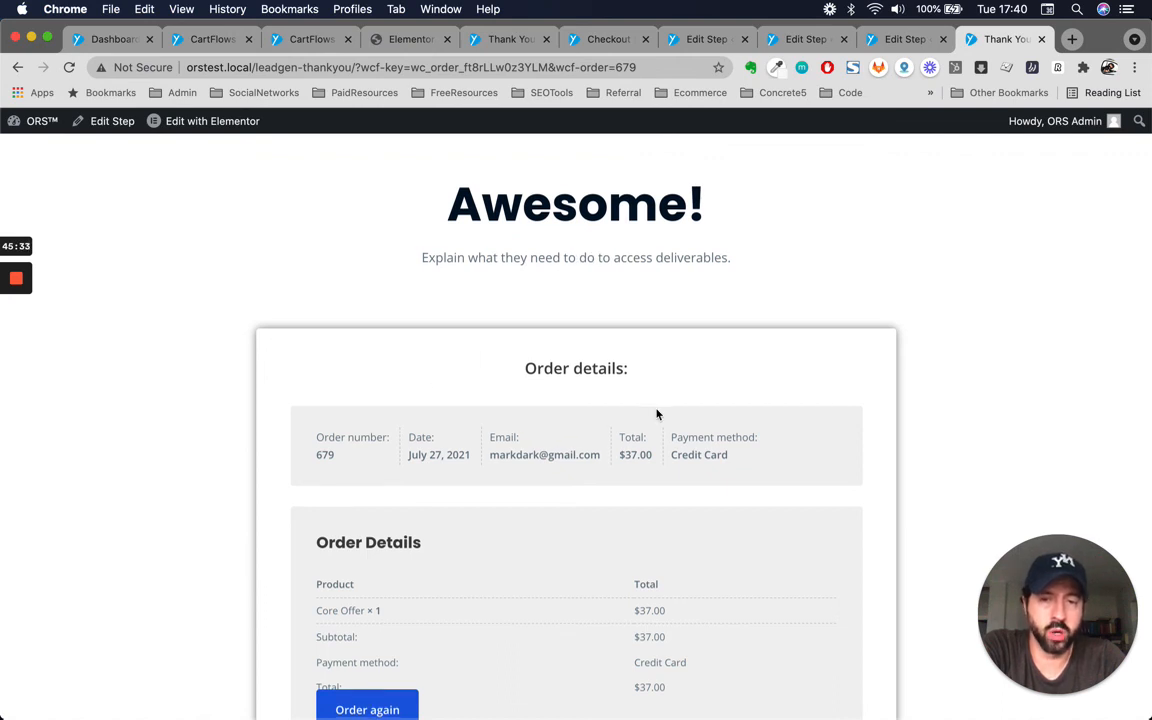
Review the Thank You page's order details, billing address and Book Your Call section.
scroll(656, 412, down, 3)
scroll(656, 413, up, 2)
scroll(656, 413, down, 5)
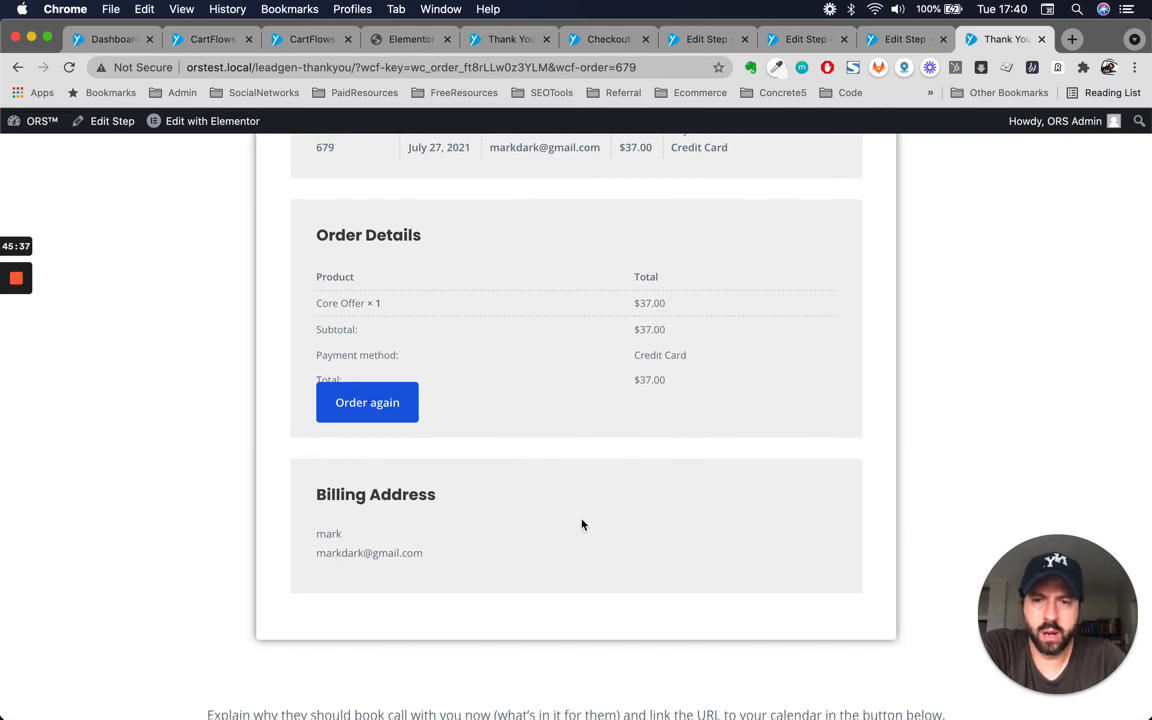
scroll(575, 560, down, 4)
scroll(455, 411, down, 4)
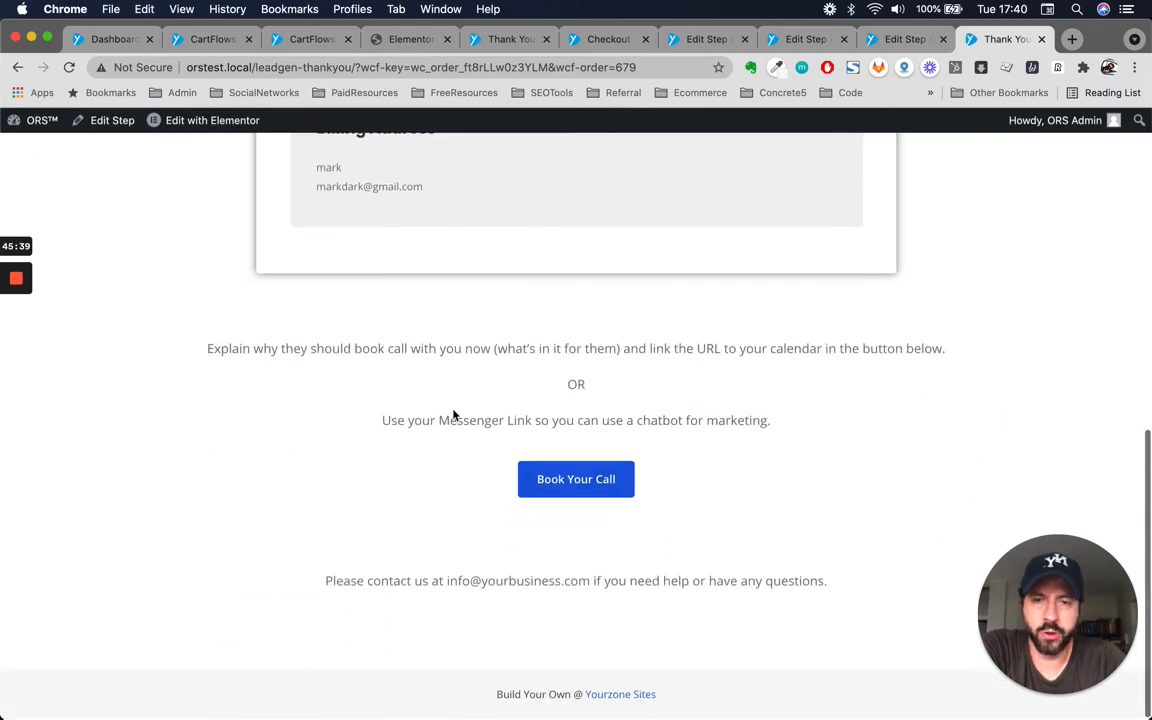
scroll(453, 414, up, 5)
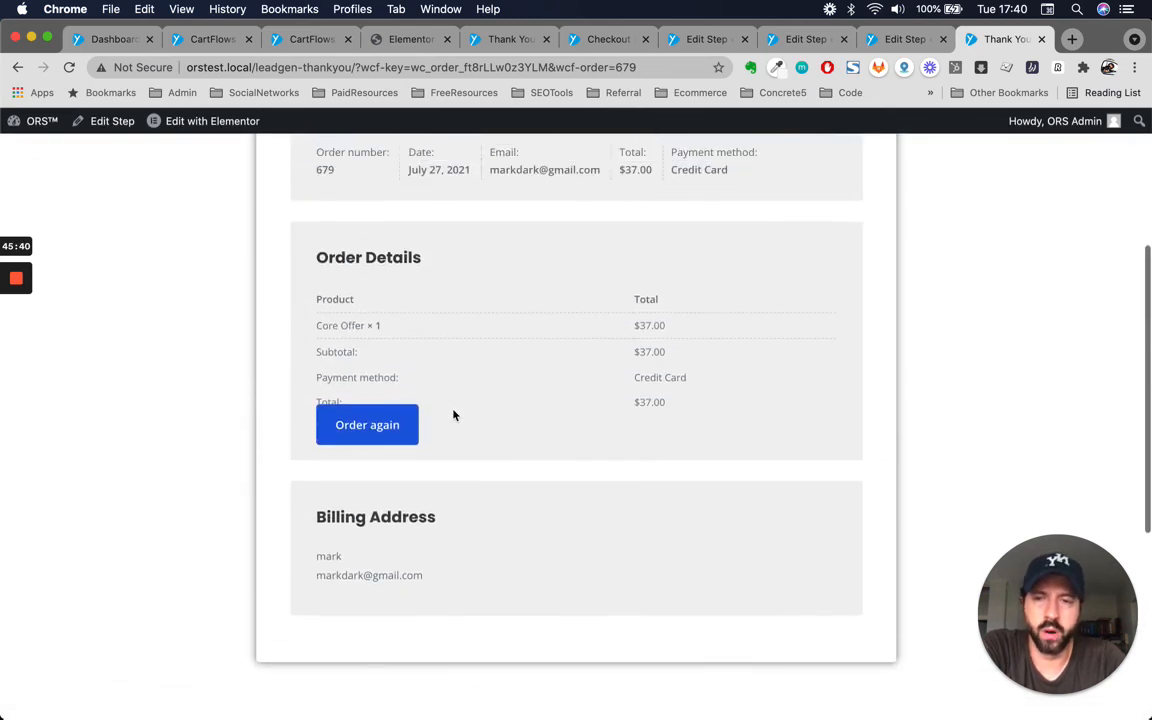
scroll(453, 414, up, 3)
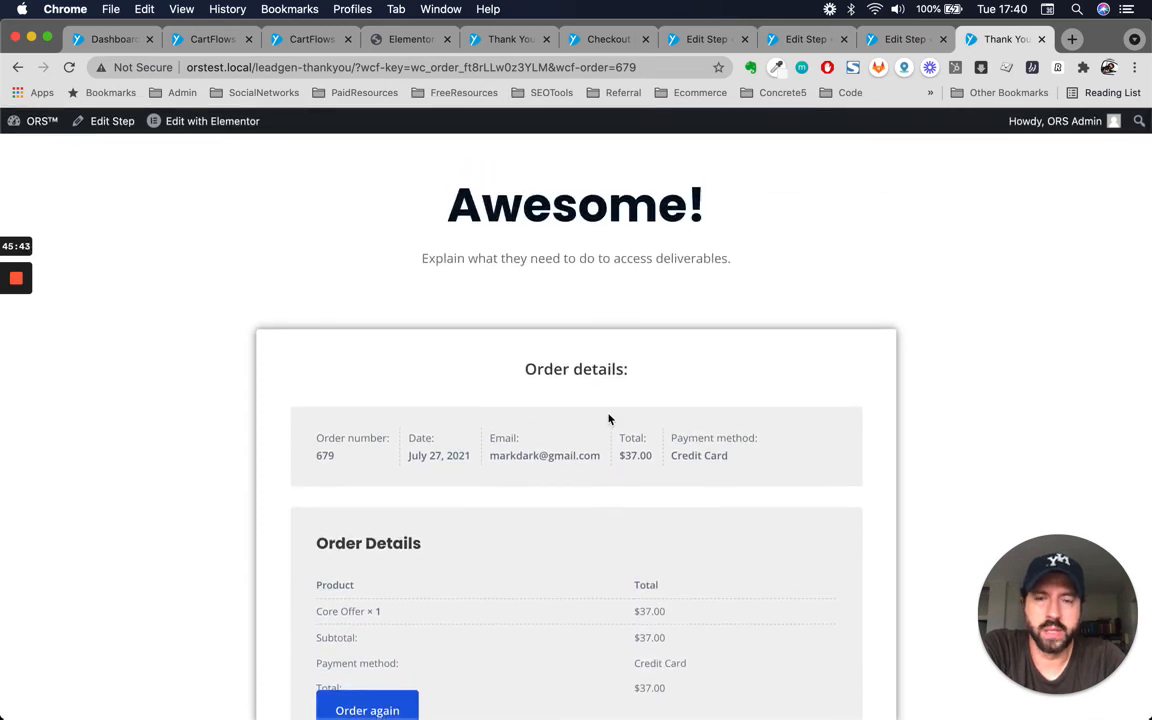
scroll(520, 410, down, 3)
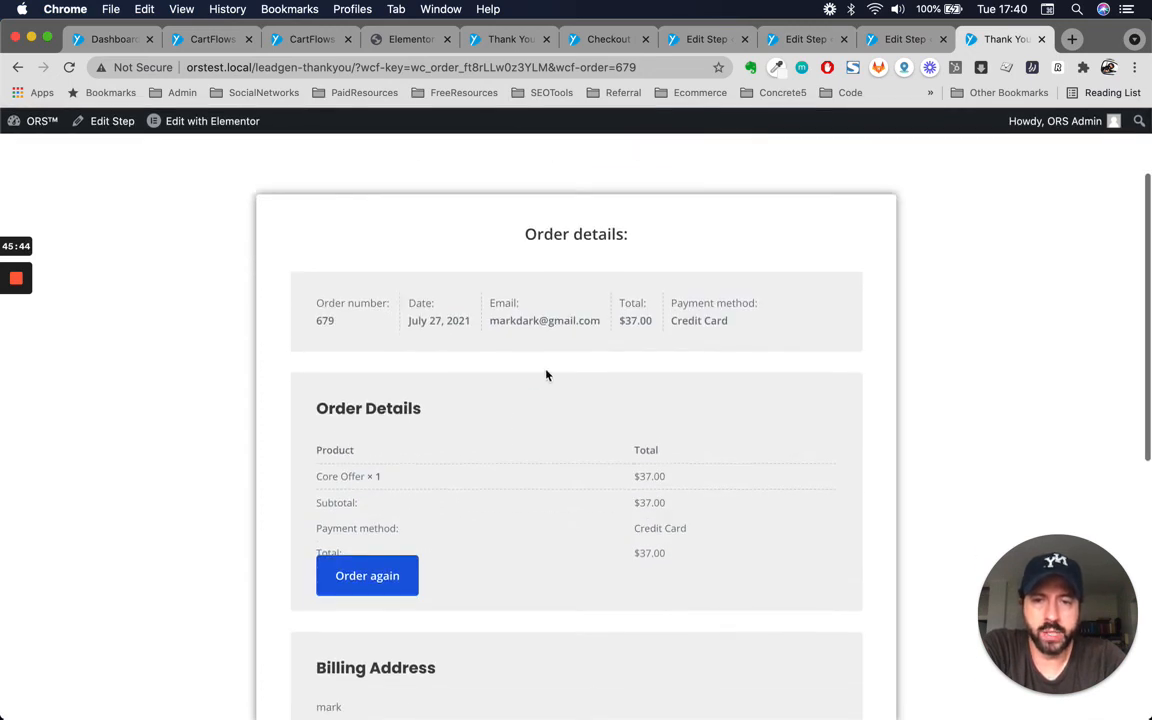
scroll(525, 517, down, 3)
scroll(525, 517, up, 2)
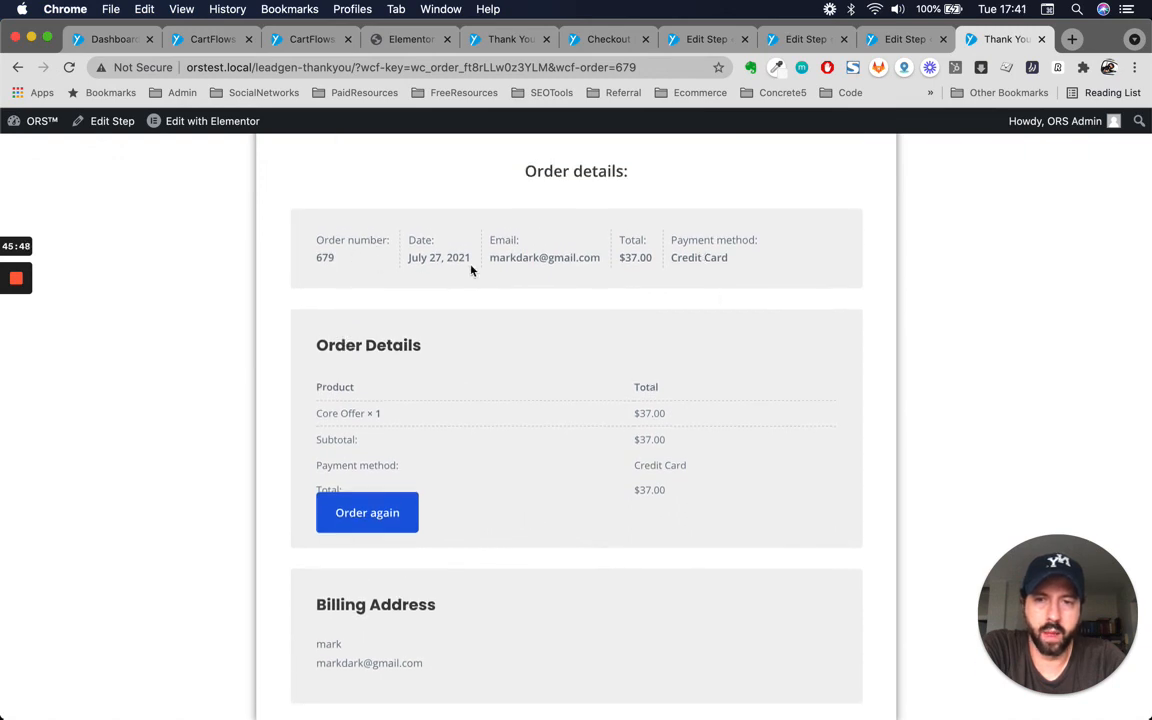
scroll(471, 270, up, 3)
scroll(614, 303, down, 5)
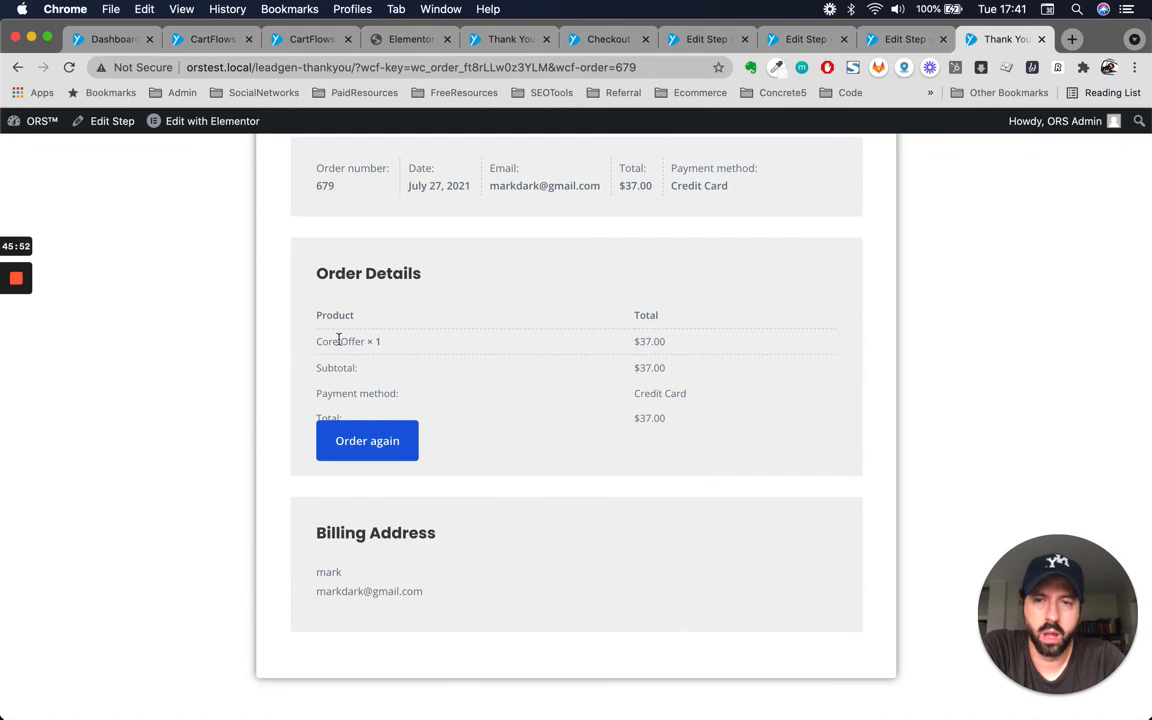
scroll(340, 393, down, 5)
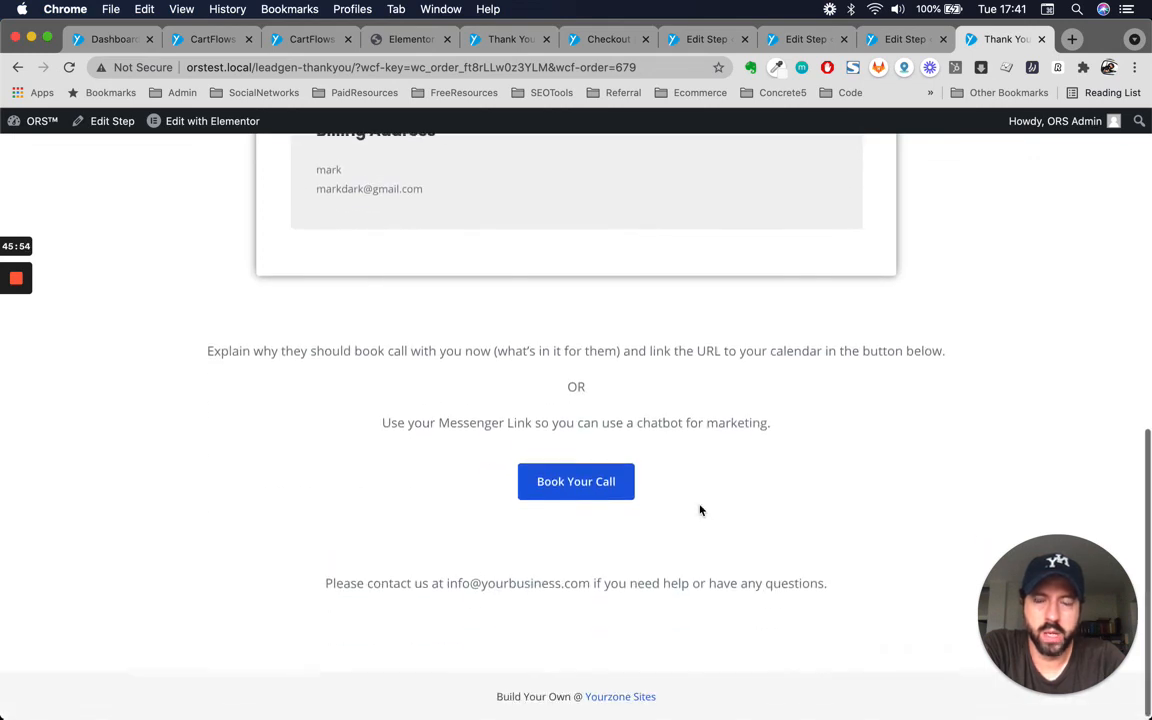
scroll(370, 470, up, 5)
scroll(584, 360, up, 2)
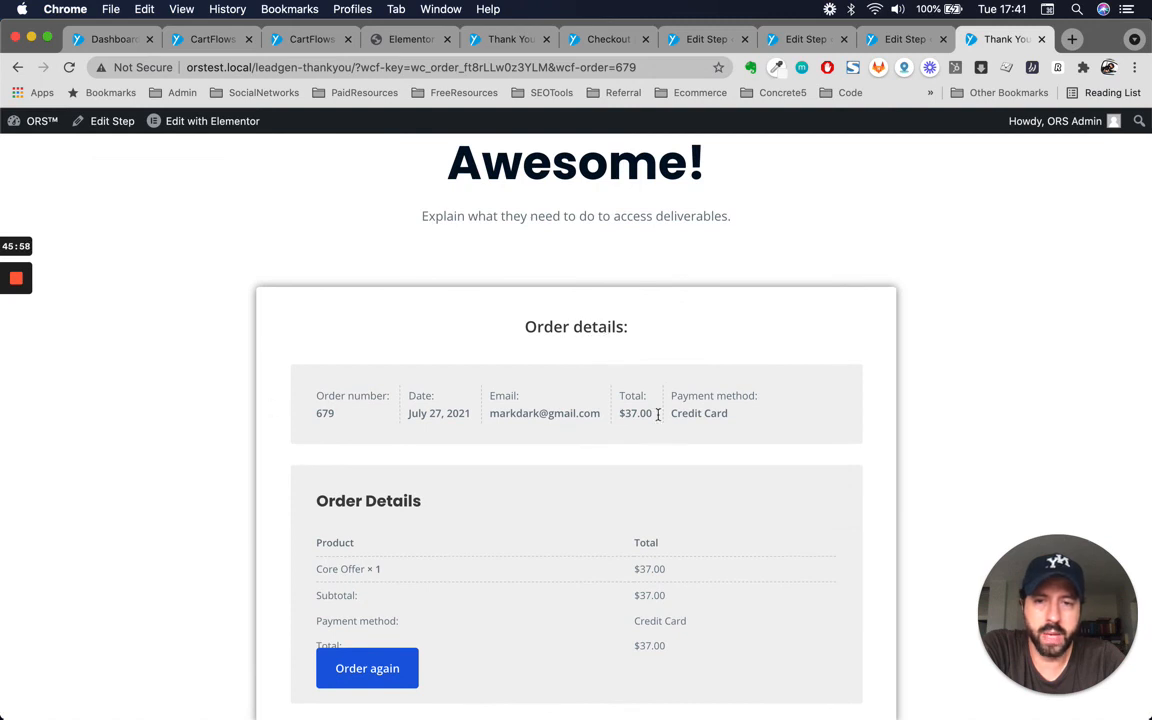
scroll(627, 597, down, 3)
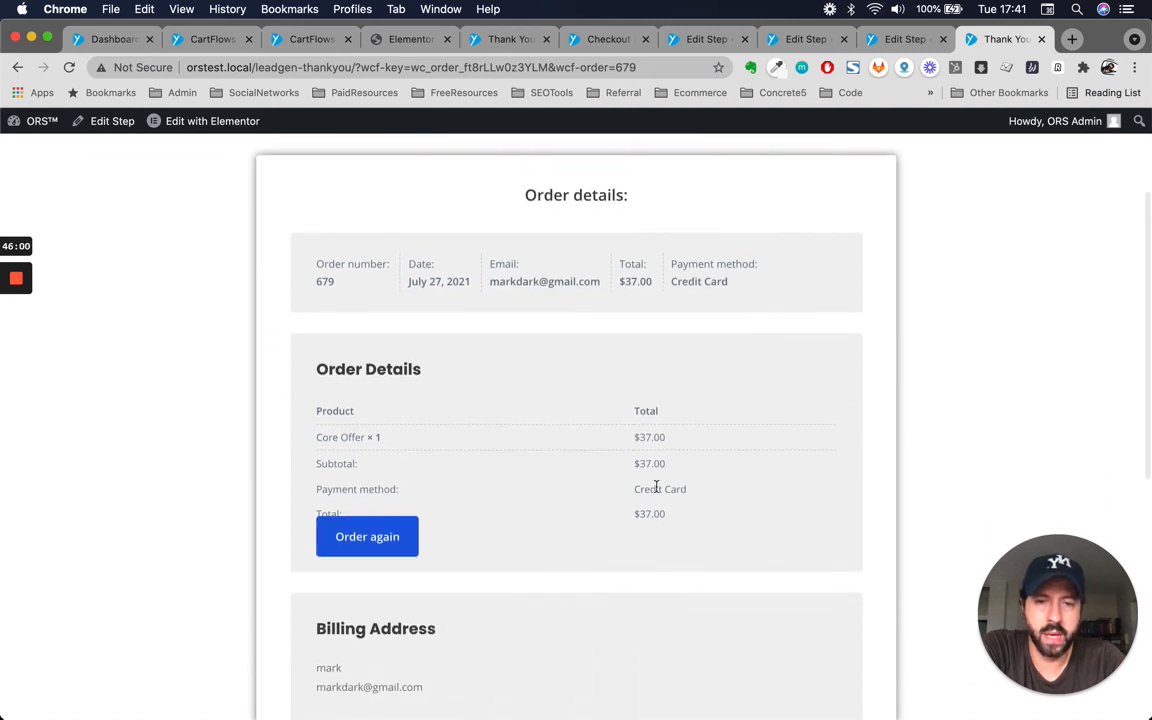
scroll(656, 484, down, 4)
scroll(535, 345, up, 4)
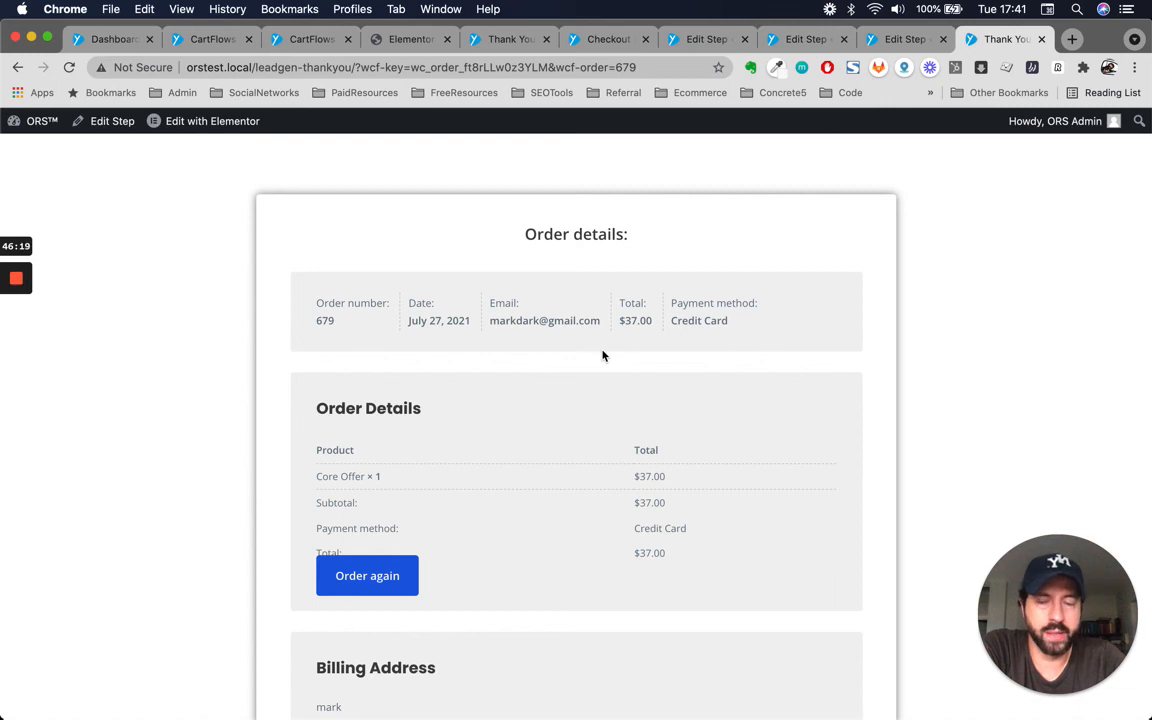
scroll(603, 355, up, 3)
scroll(603, 355, down, 3)
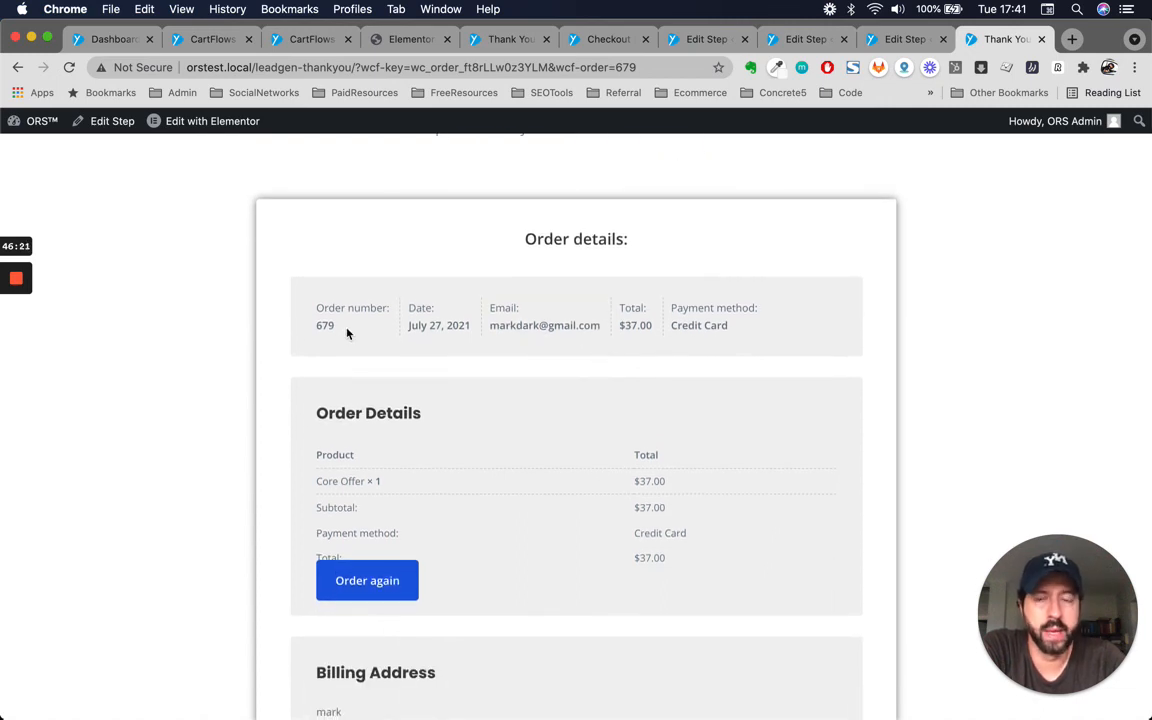
scroll(590, 368, down, 1)
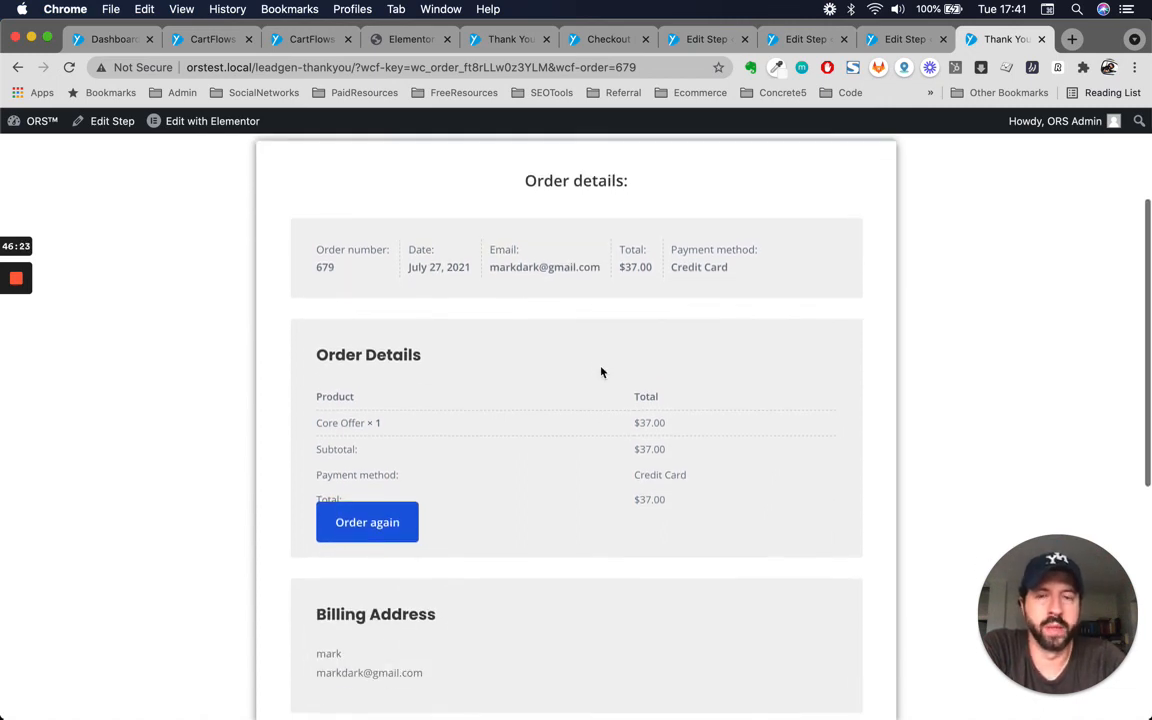
scroll(743, 465, down, 6)
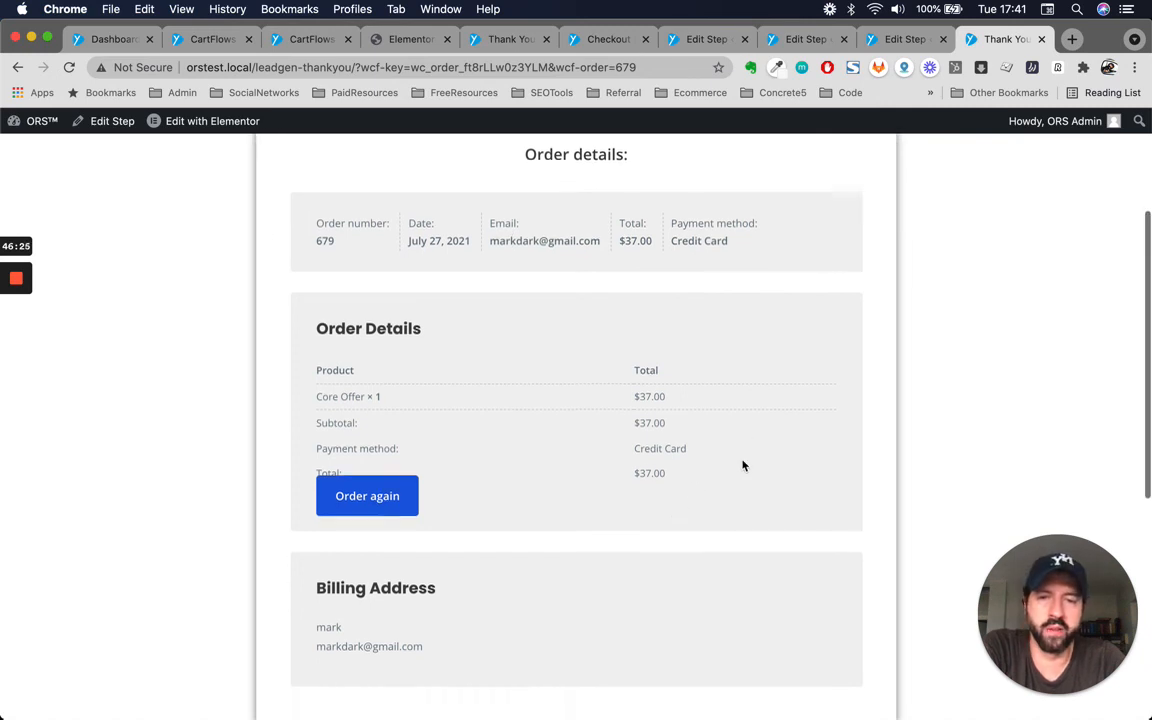
scroll(743, 465, down, 1)
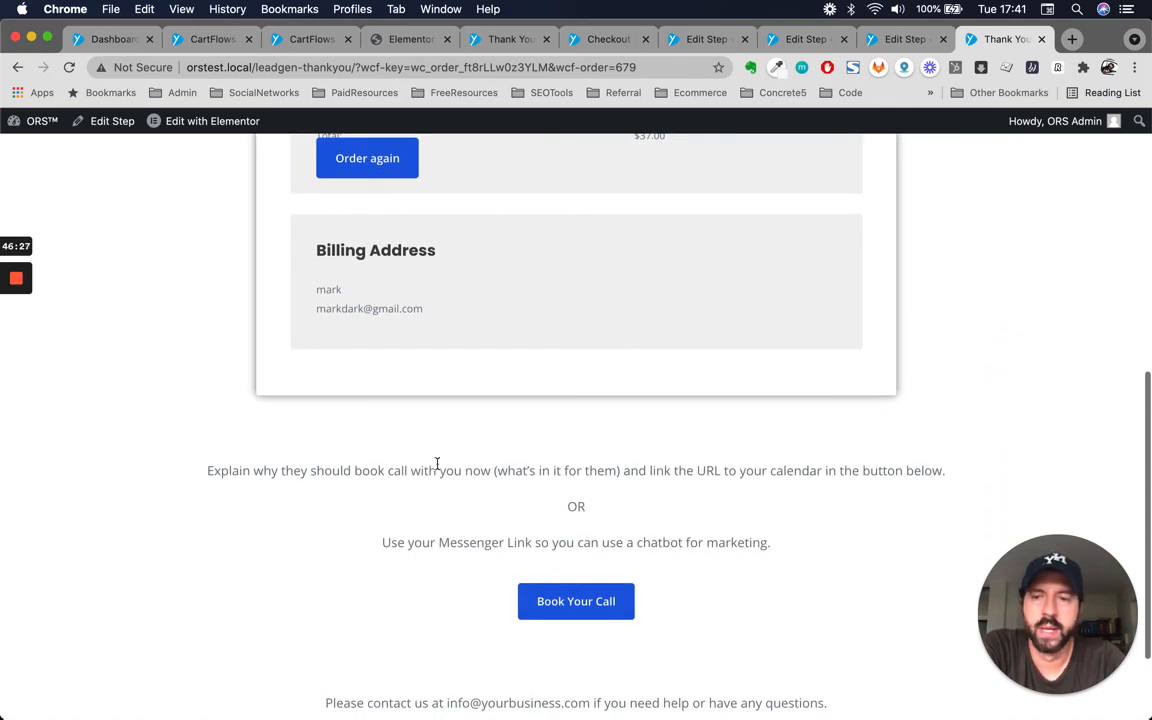
click(211, 465)
scroll(211, 465, down, 3)
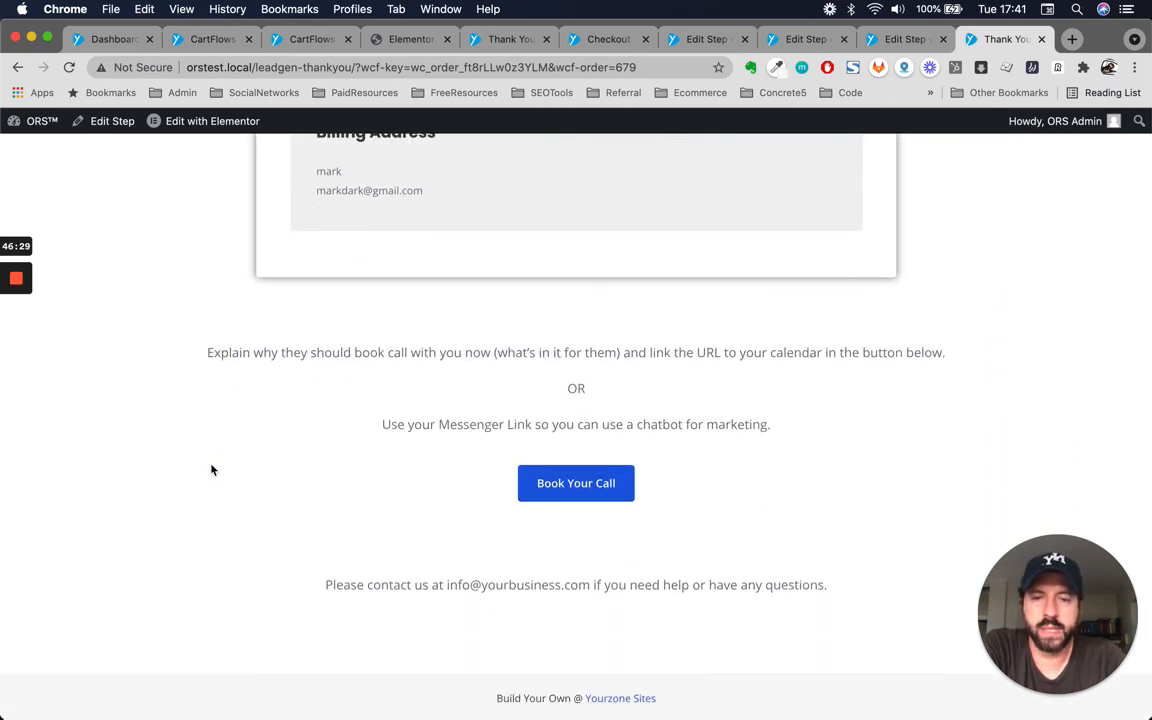
scroll(211, 468, down, 1)
scroll(211, 470, up, 15)
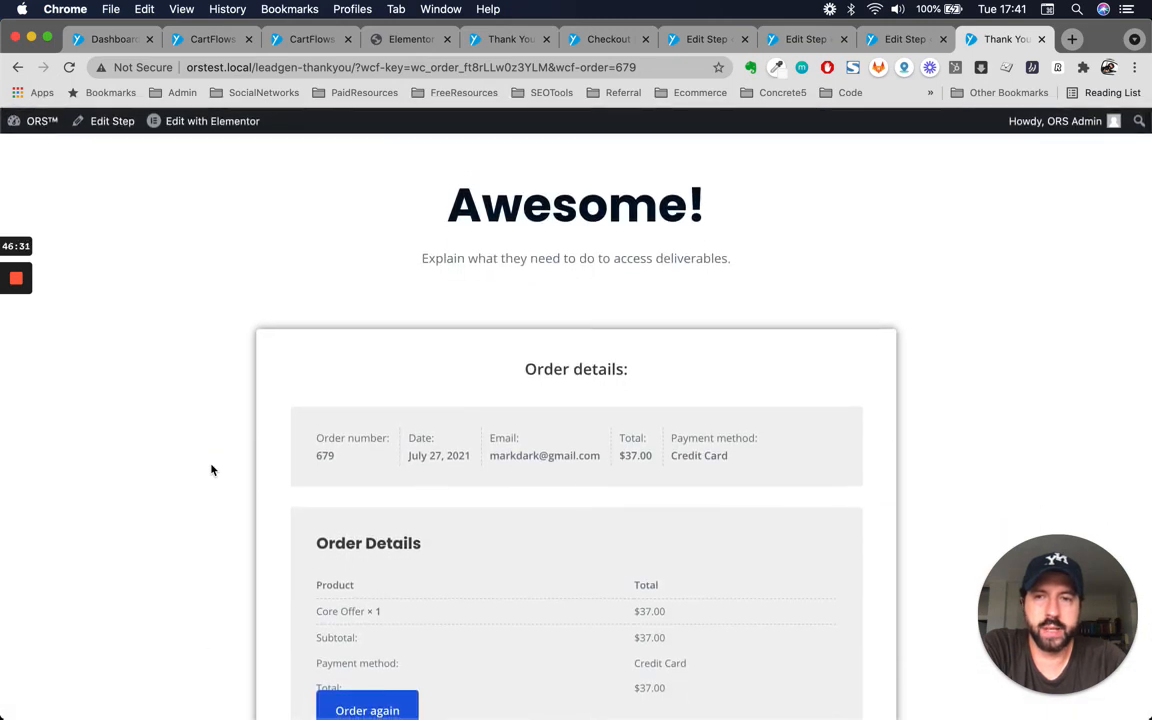
scroll(211, 469, down, 3)
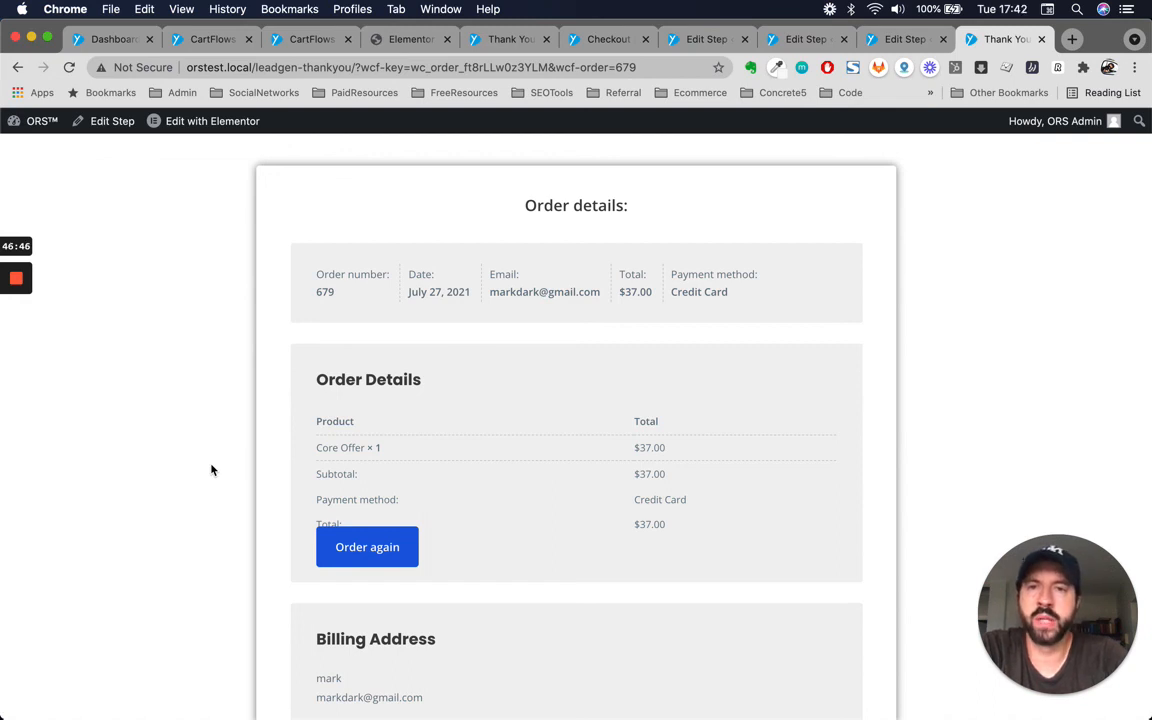
mouse_move(18, 288)
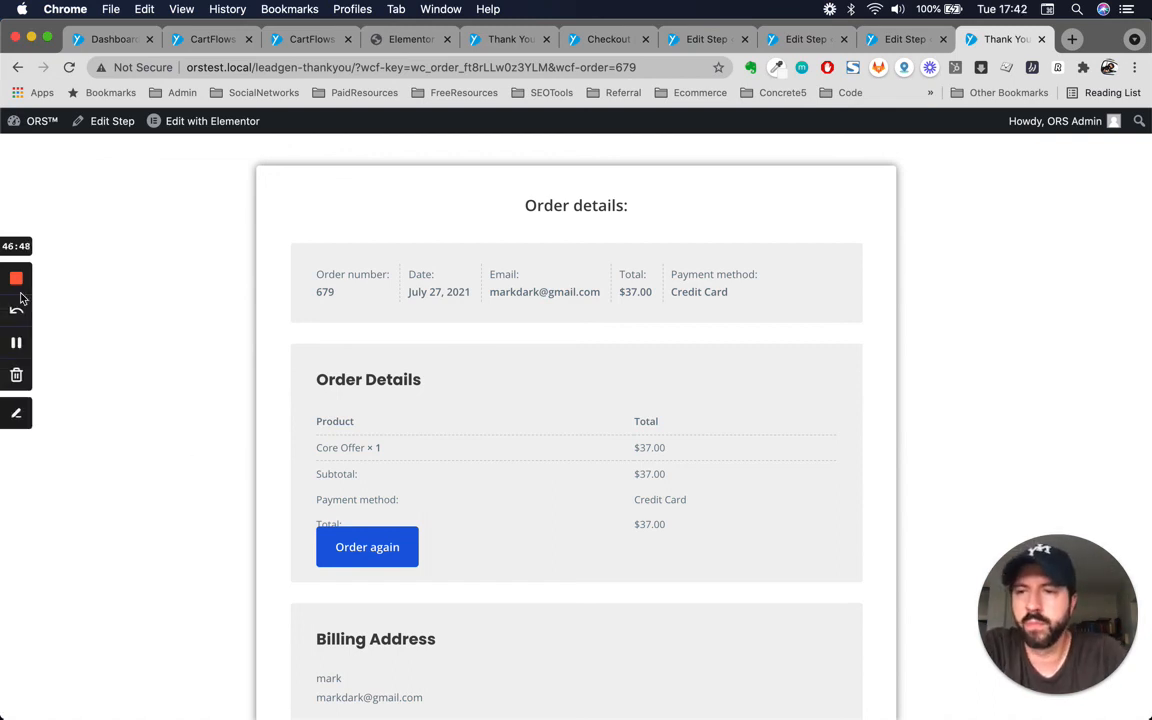